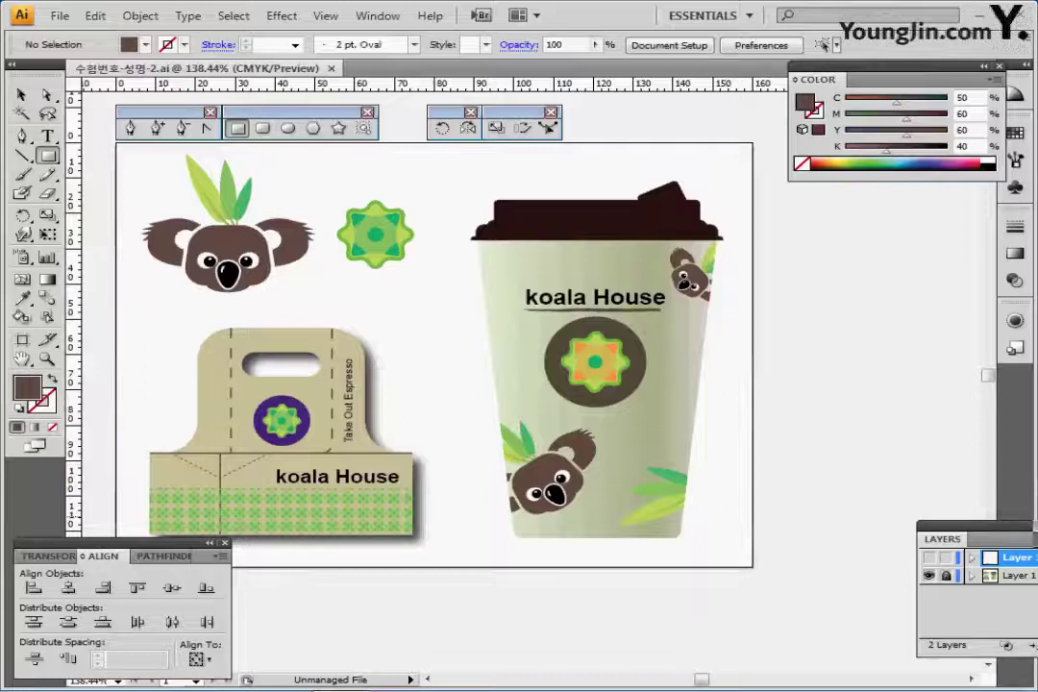
- Hide the finished reference artwork layer and show the empty drawing layer
click(928, 576)
key(ctrl+y)
key(ctrl+y)
click(928, 557)
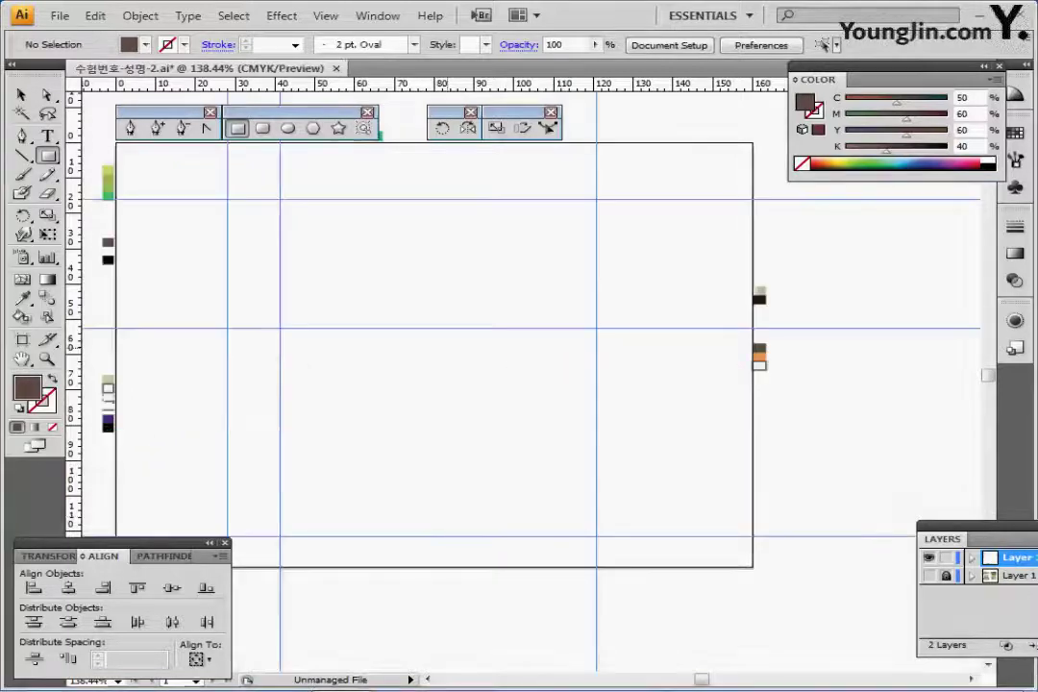
- Draw a 23 × 17 mm brown rectangle around the vertical guide for the koala's face
key(ctrl+plus)
key(ctrl+plus)
key(ctrl+plus)
drag(433, 307, 470, 320)
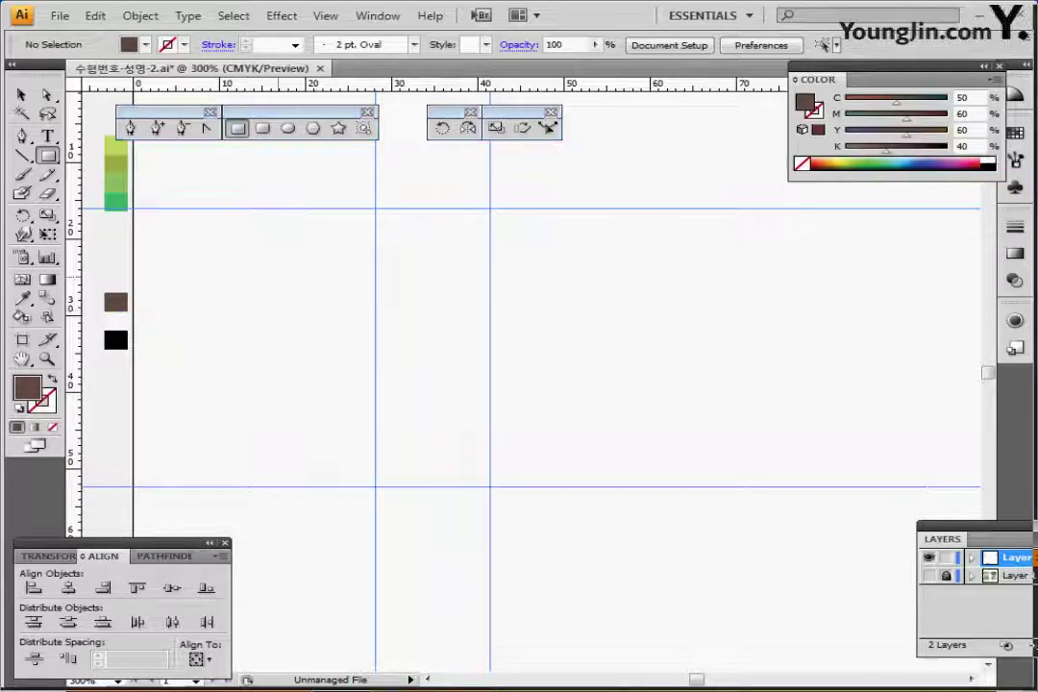
click(279, 277)
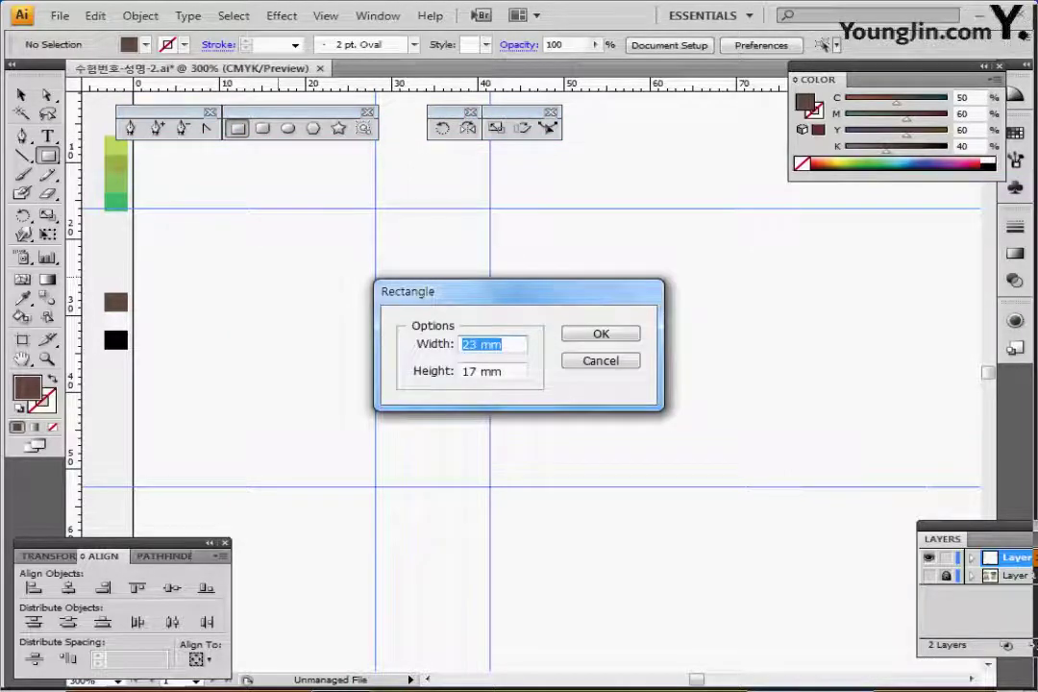
text(23)
key(Tab)
key(Return)
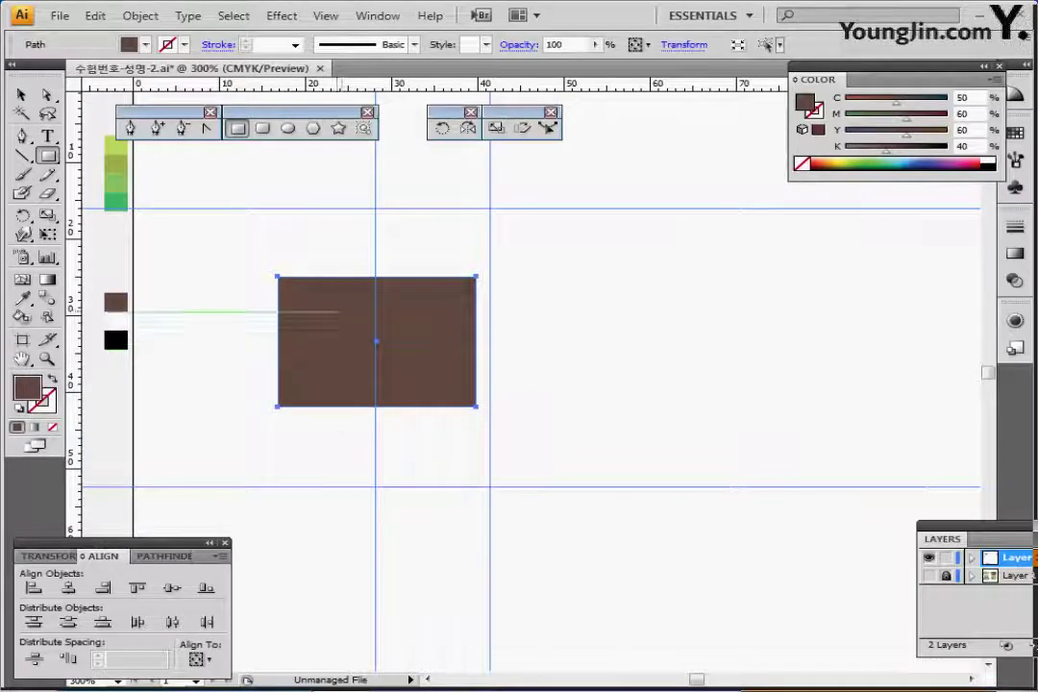
- Try to scale the rectangle's two upper anchor points to 80% about a point below the shape
click(45, 95)
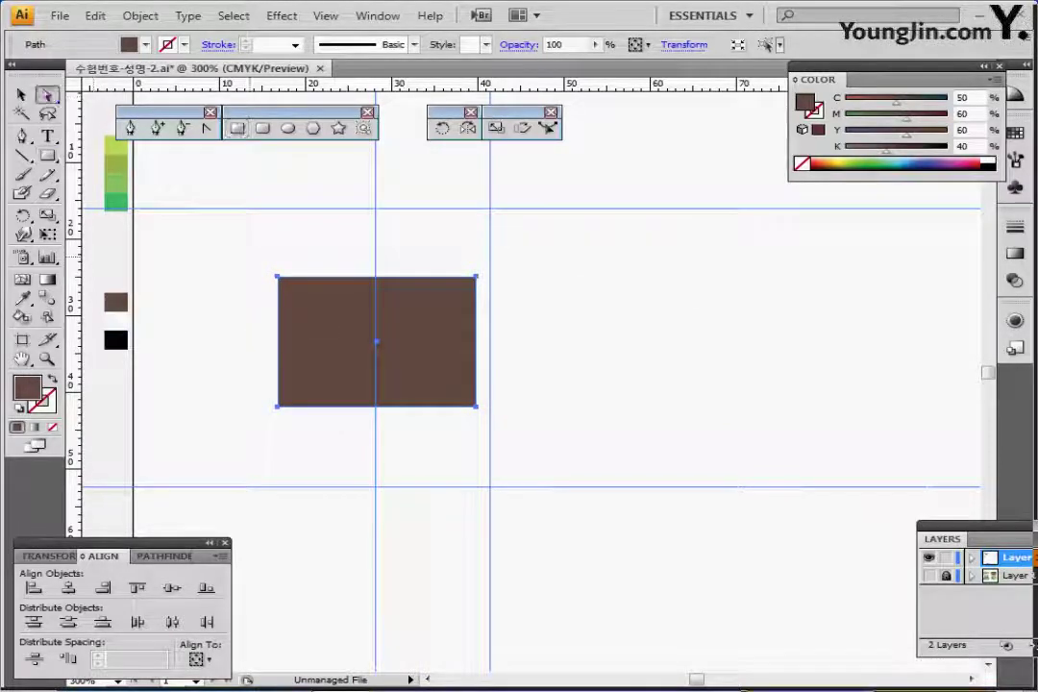
drag(238, 252, 541, 306)
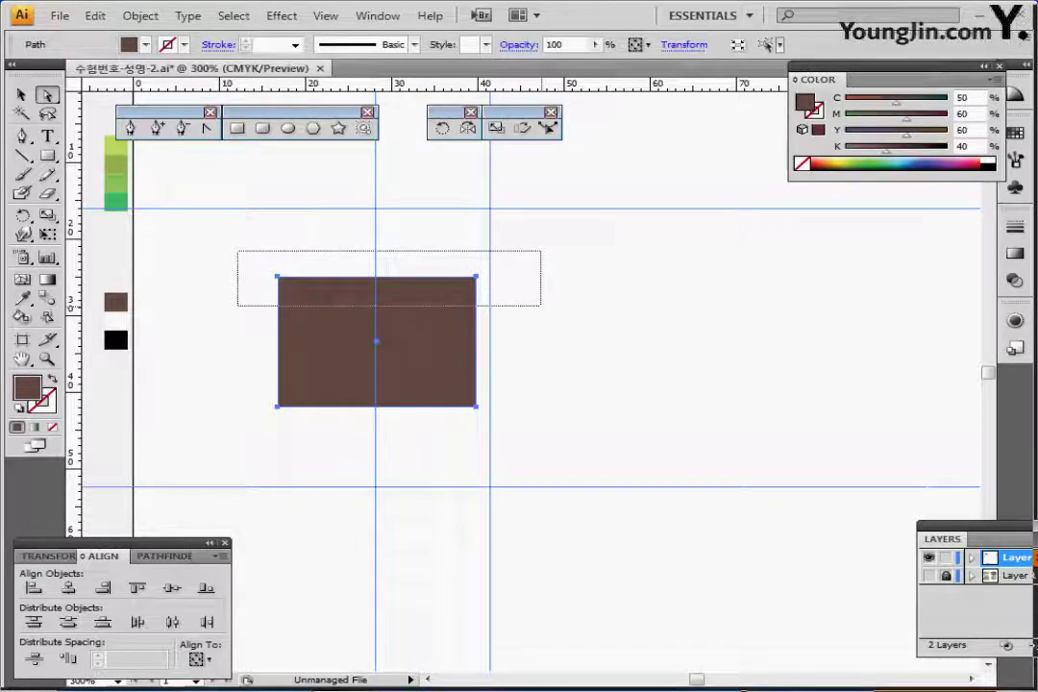
drag(541, 305, 541, 305)
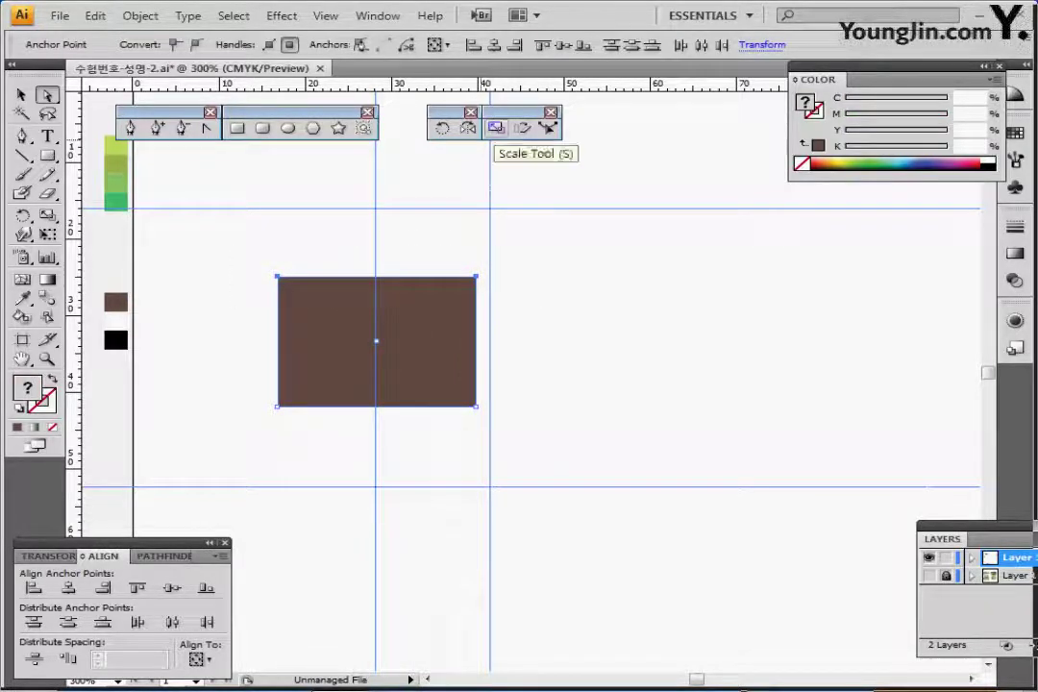
click(494, 128)
alt+click(383, 546)
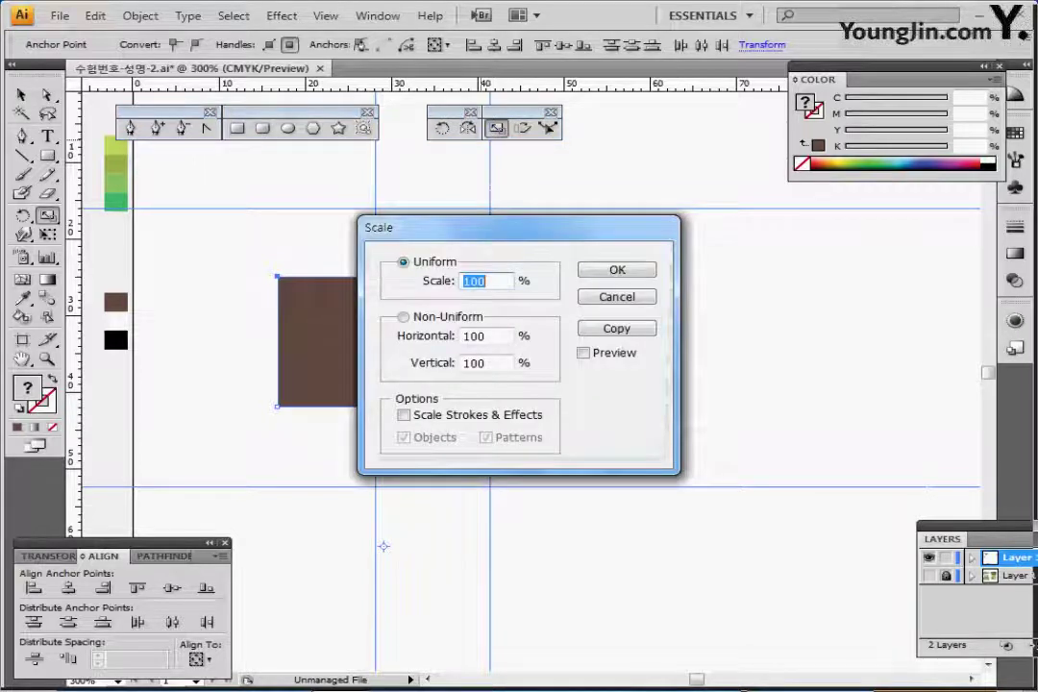
text(80)
key(Return)
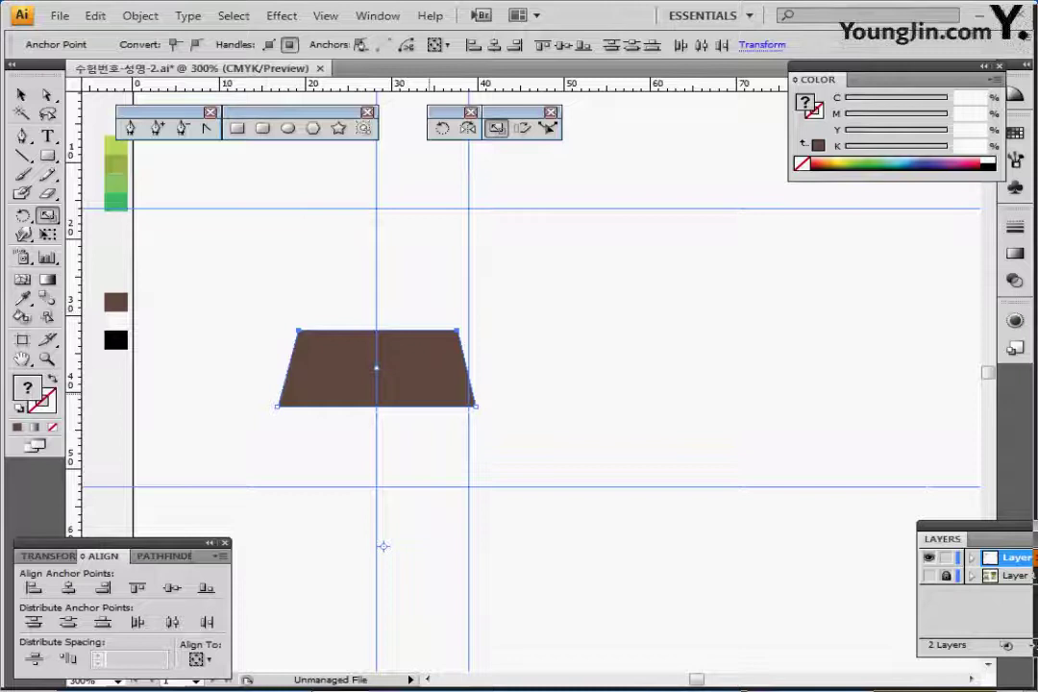
ctrl+click(429, 394)
ctrl+click(472, 381)
drag(551, 342, 418, 372)
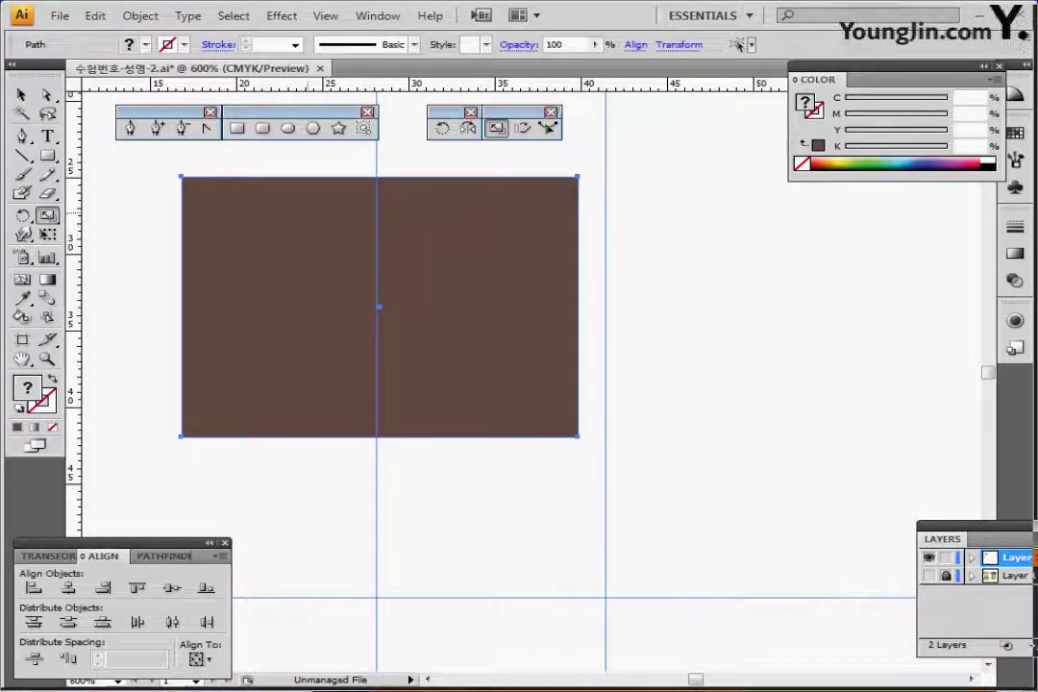
- Lock the guides
scroll(379, 370, up, 3)
click(326, 16)
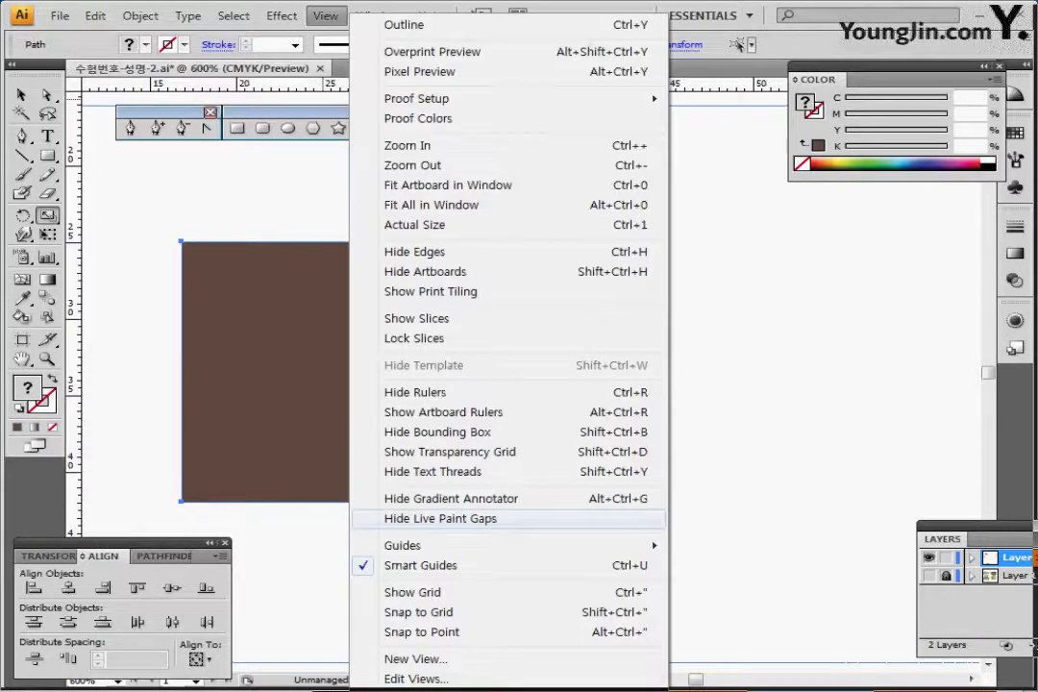
mouse_move(404, 546)
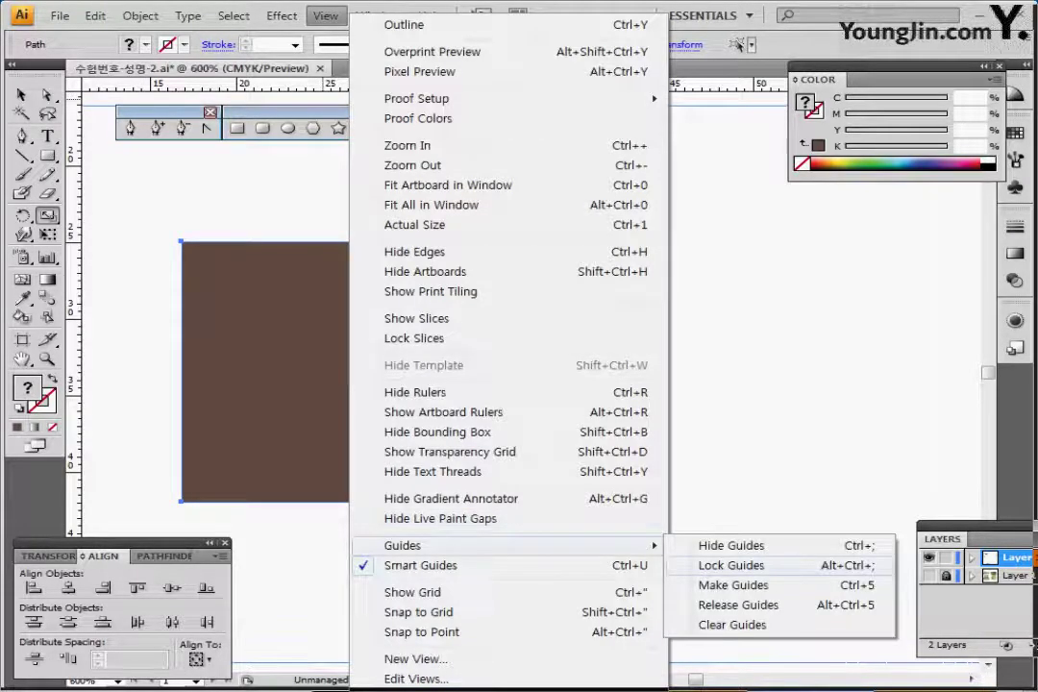
click(730, 565)
- Scale the rectangle's two upper anchor points uniformly to 80% to taper it into a trapezoid
drag(148, 208, 608, 279)
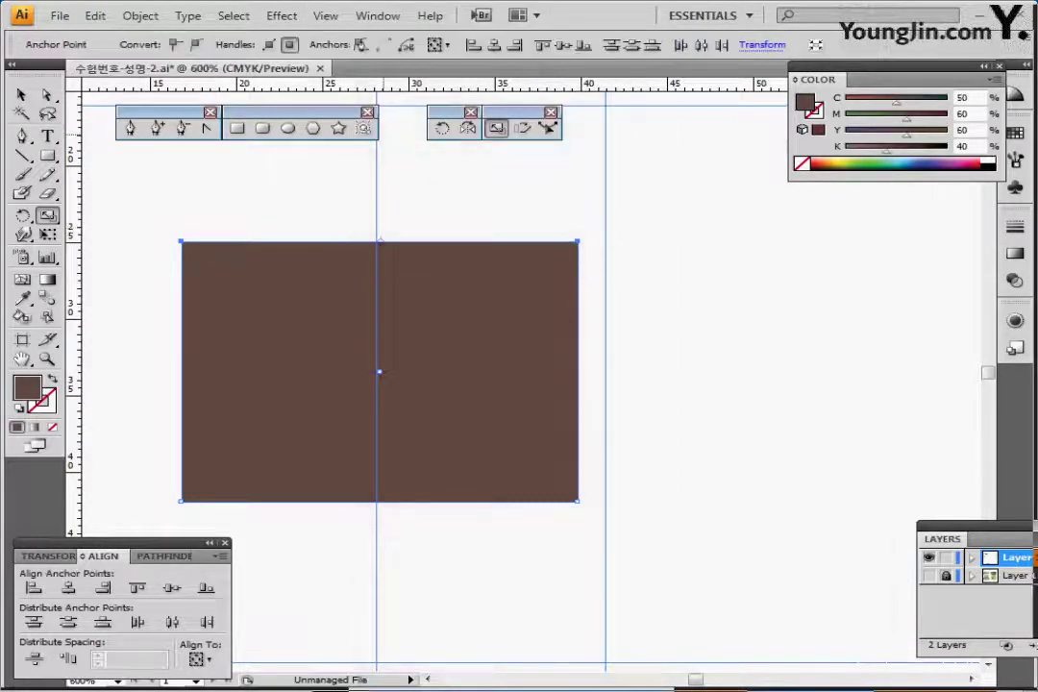
double_click(496, 127)
text(80)
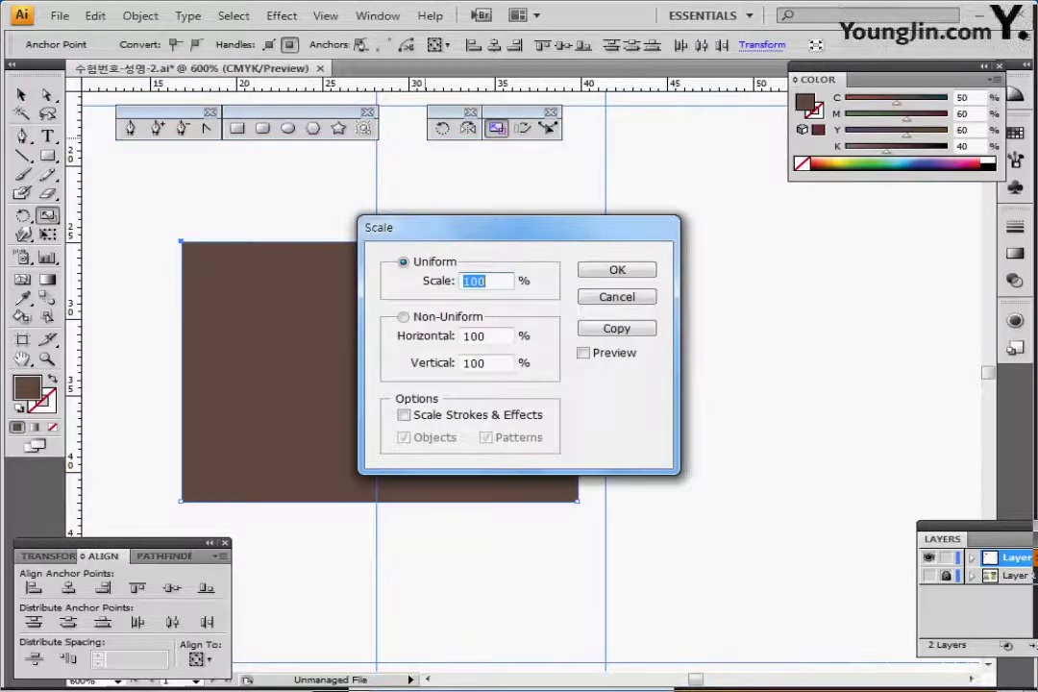
key(Return)
ctrl+alt+click(405, 436)
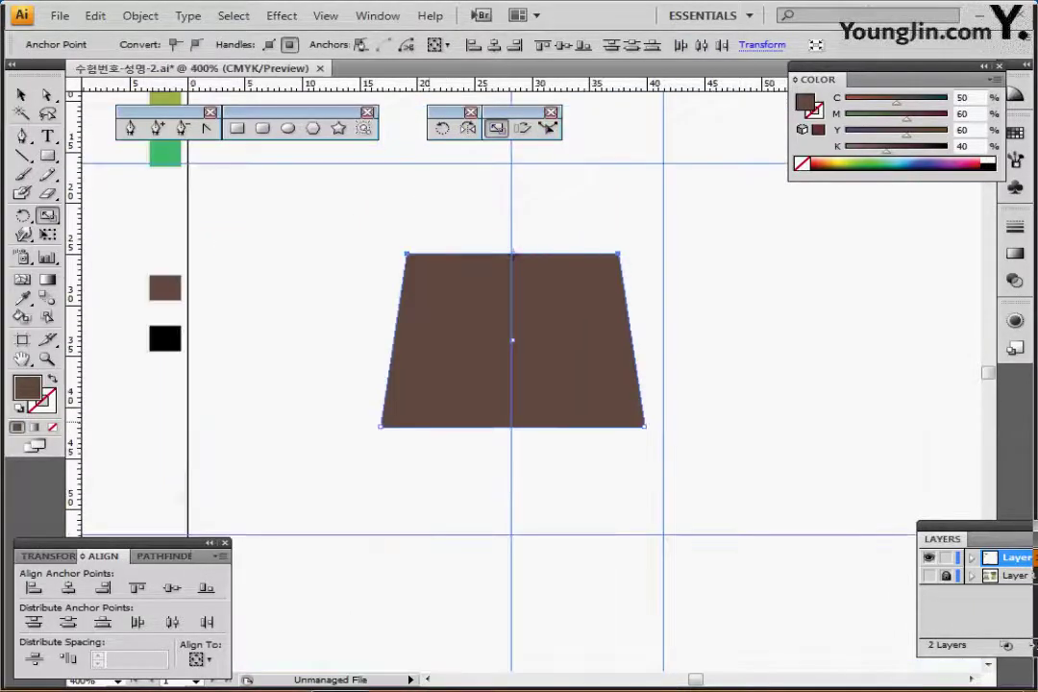
drag(425, 408, 336, 392)
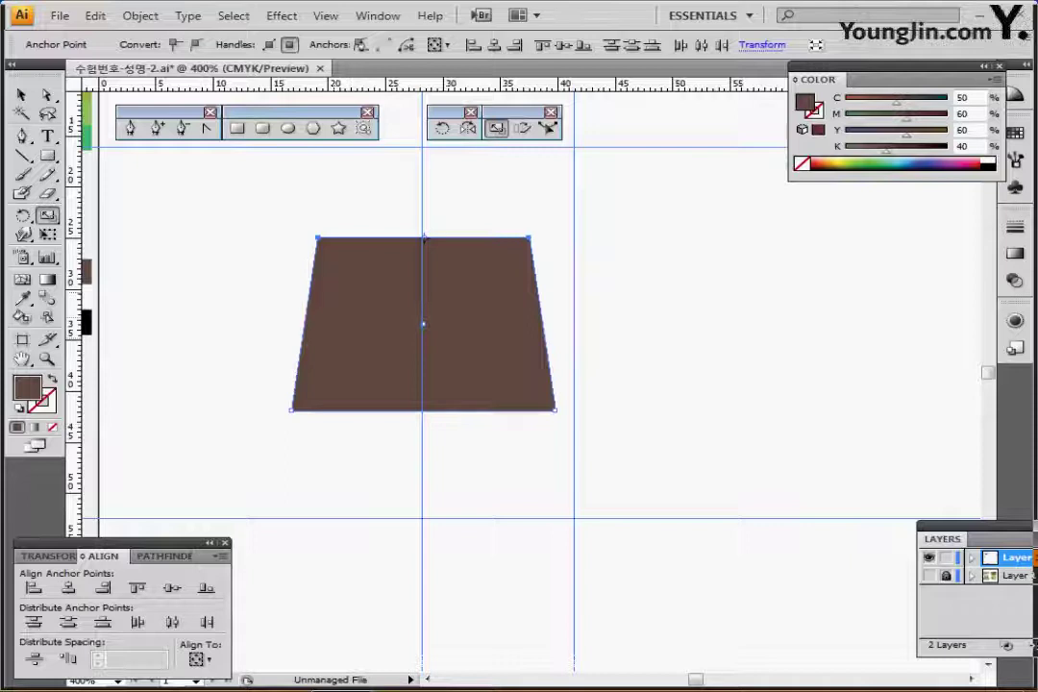
- Round the trapezoid's corners with the Round Corners effect and expand its appearance
click(282, 16)
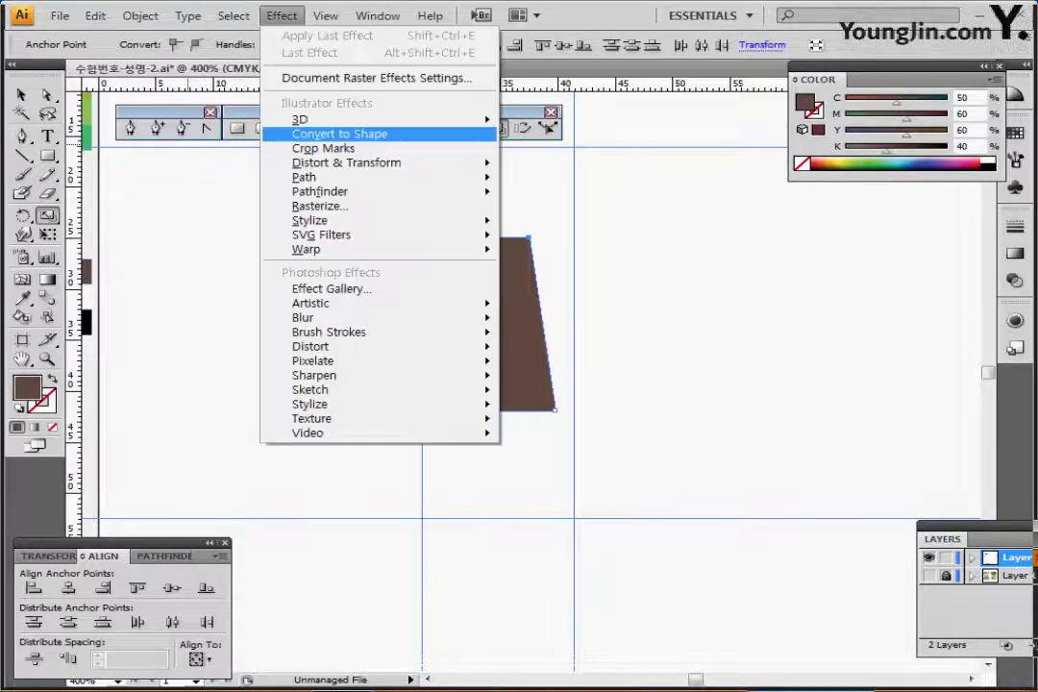
mouse_move(317, 220)
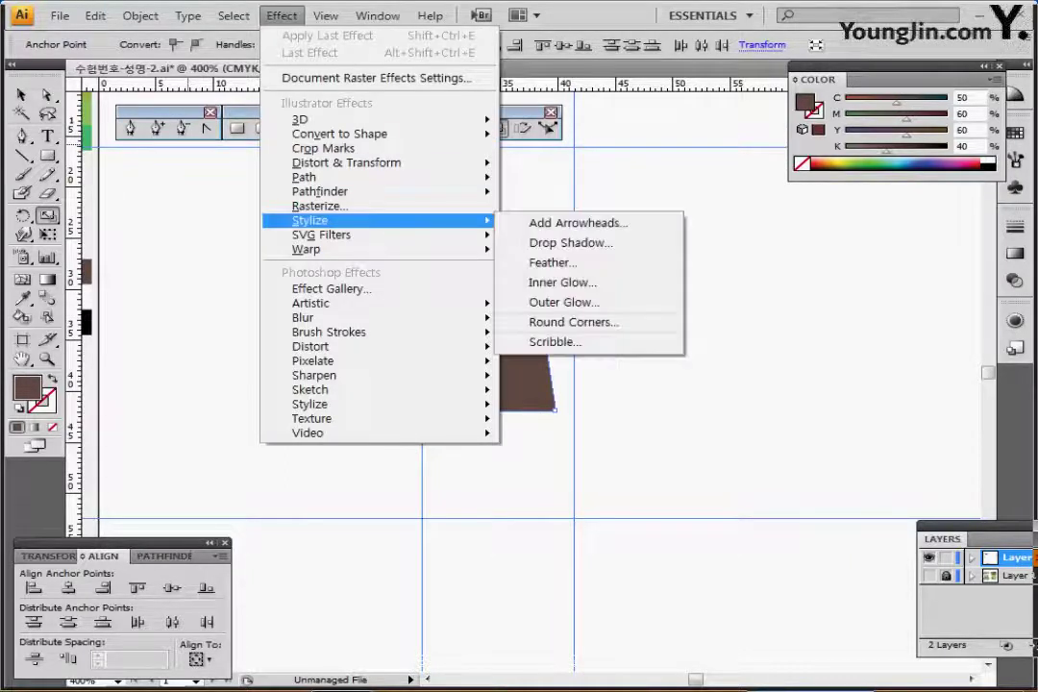
click(574, 322)
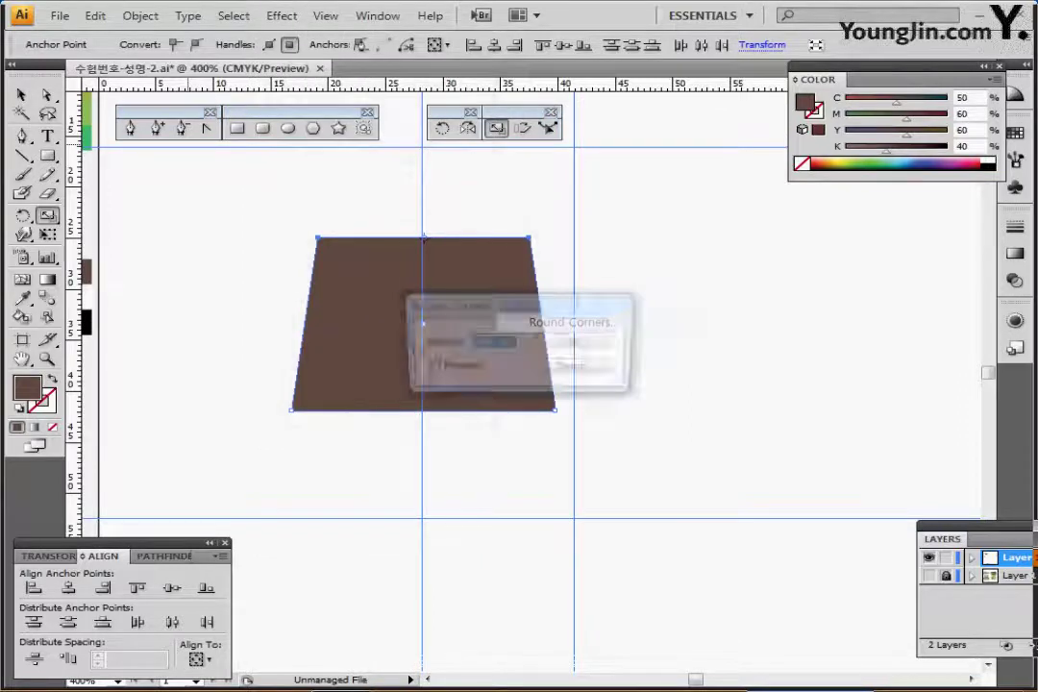
key(Return)
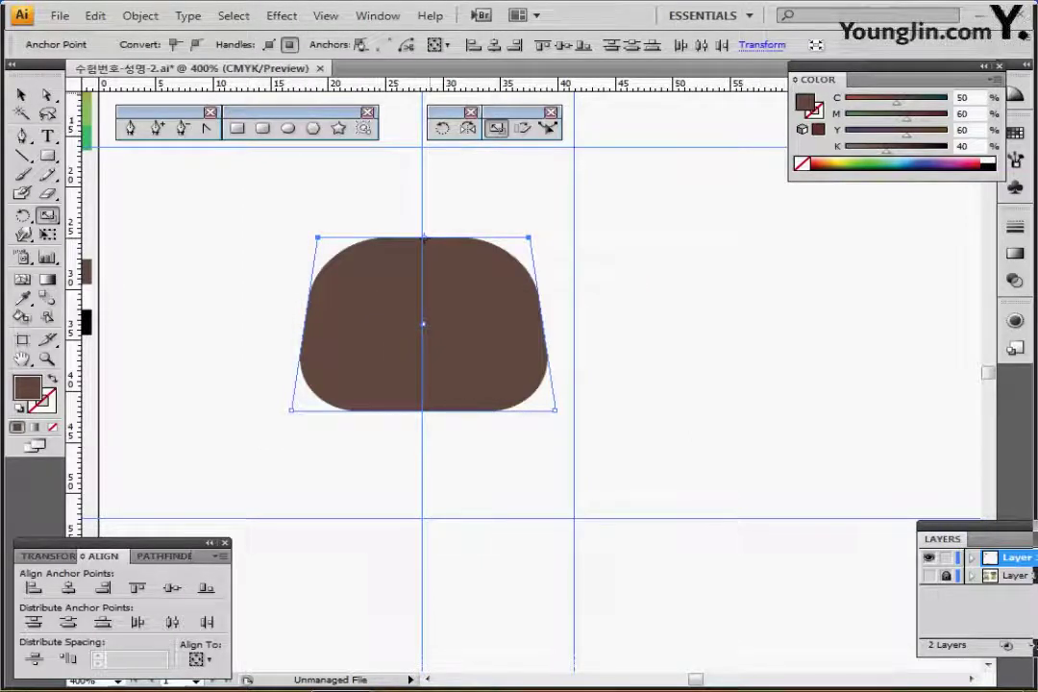
click(141, 15)
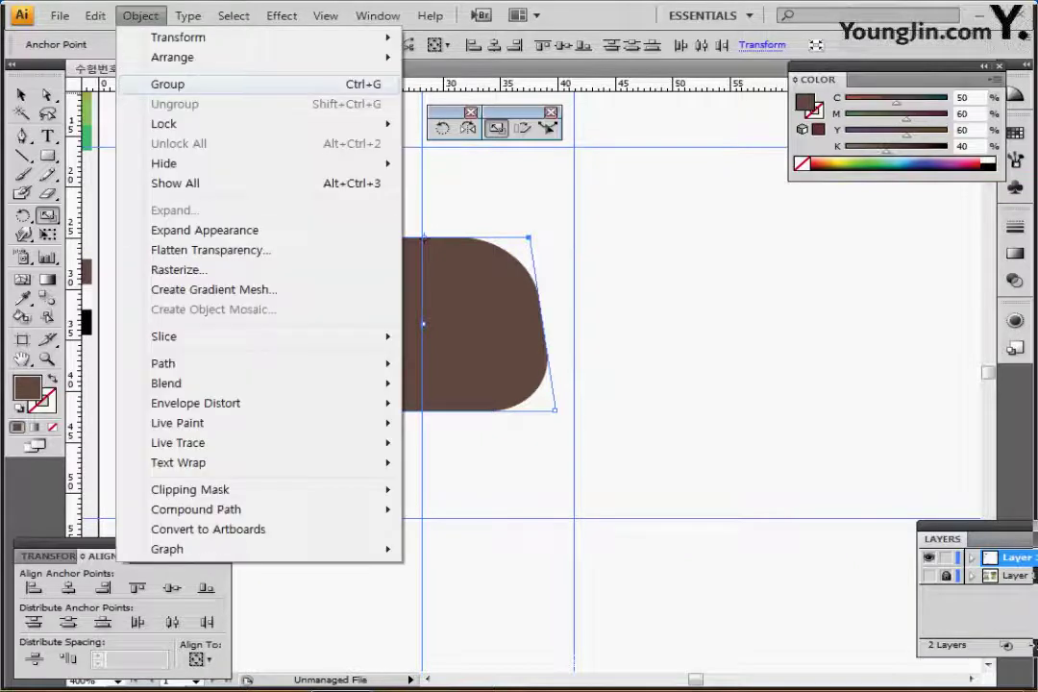
click(205, 230)
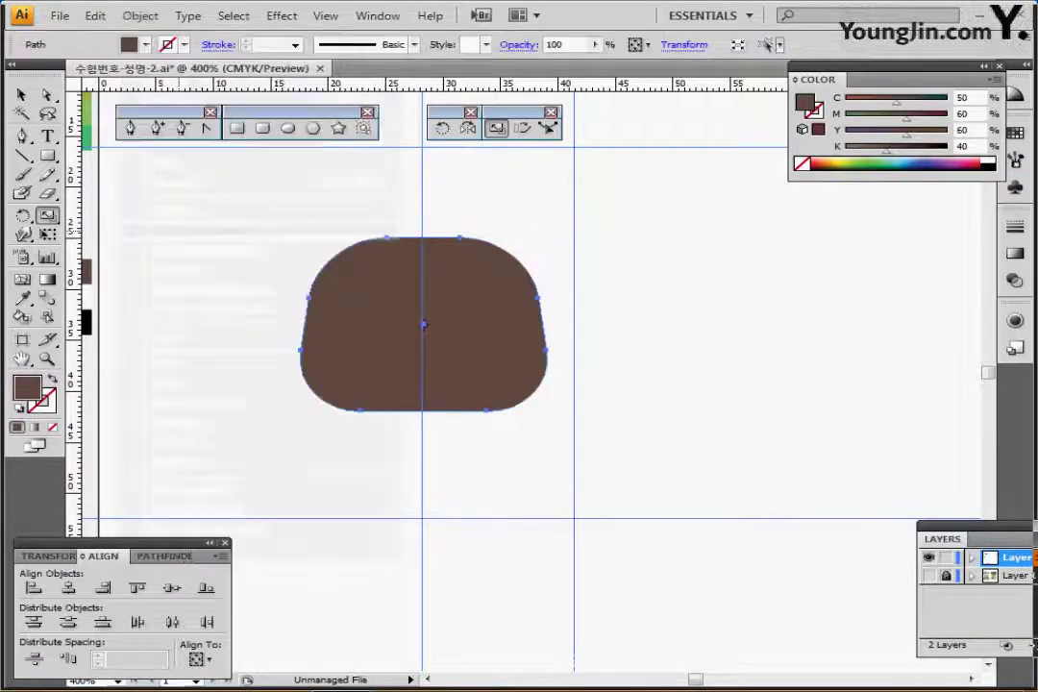
- Show the reference layer and move the rounded face shape up to match the koala's head outline
key(ctrl+minus)
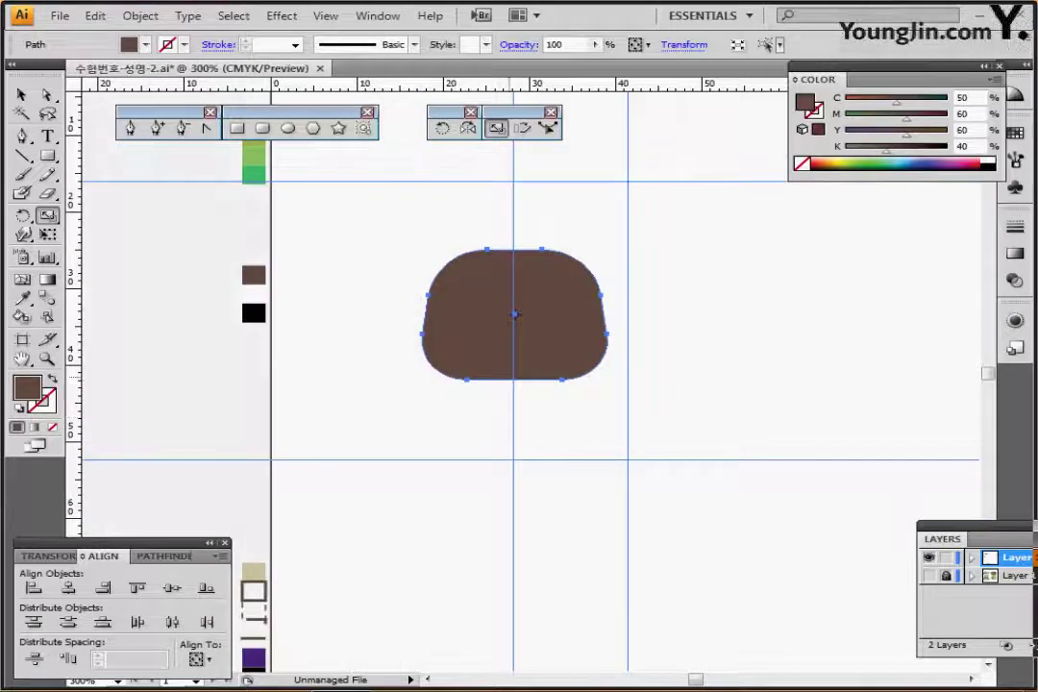
drag(462, 346, 349, 355)
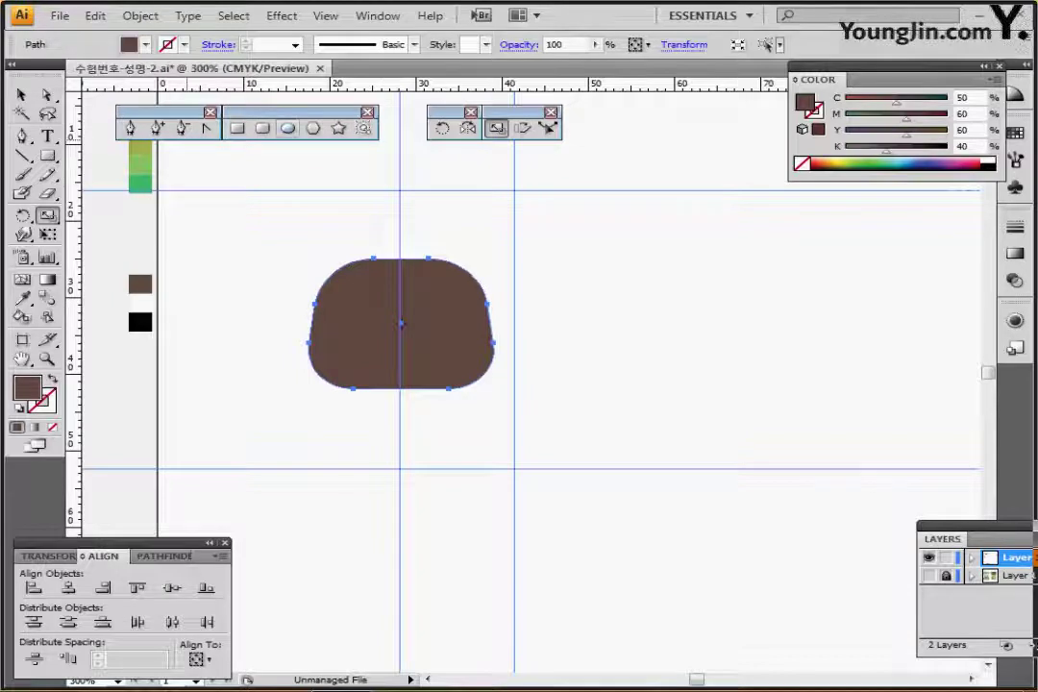
click(288, 129)
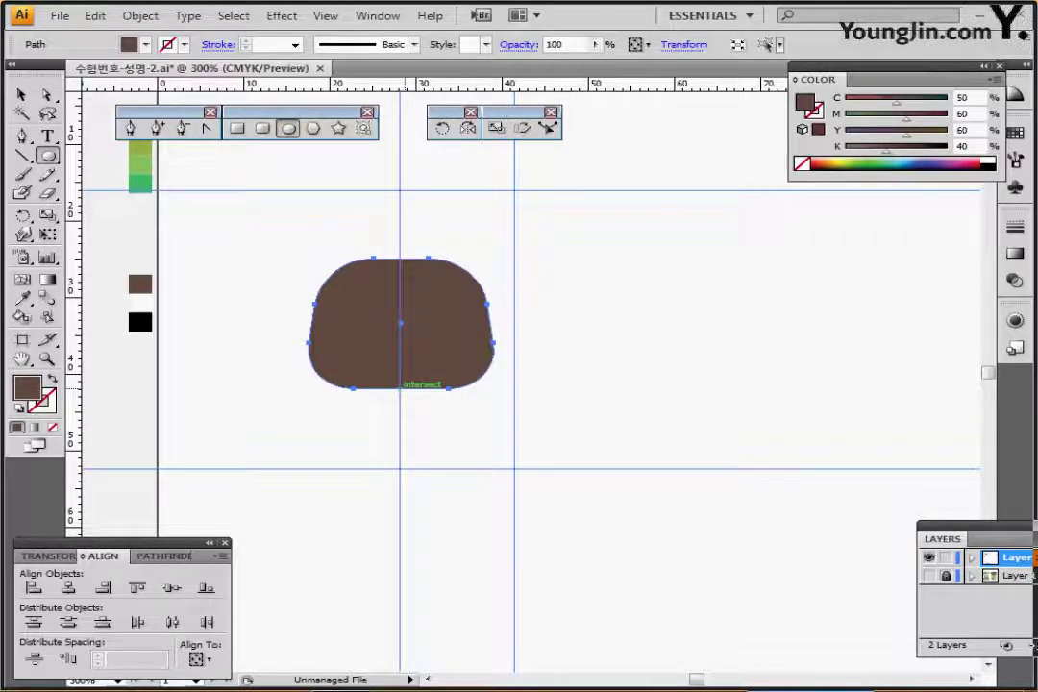
click(929, 575)
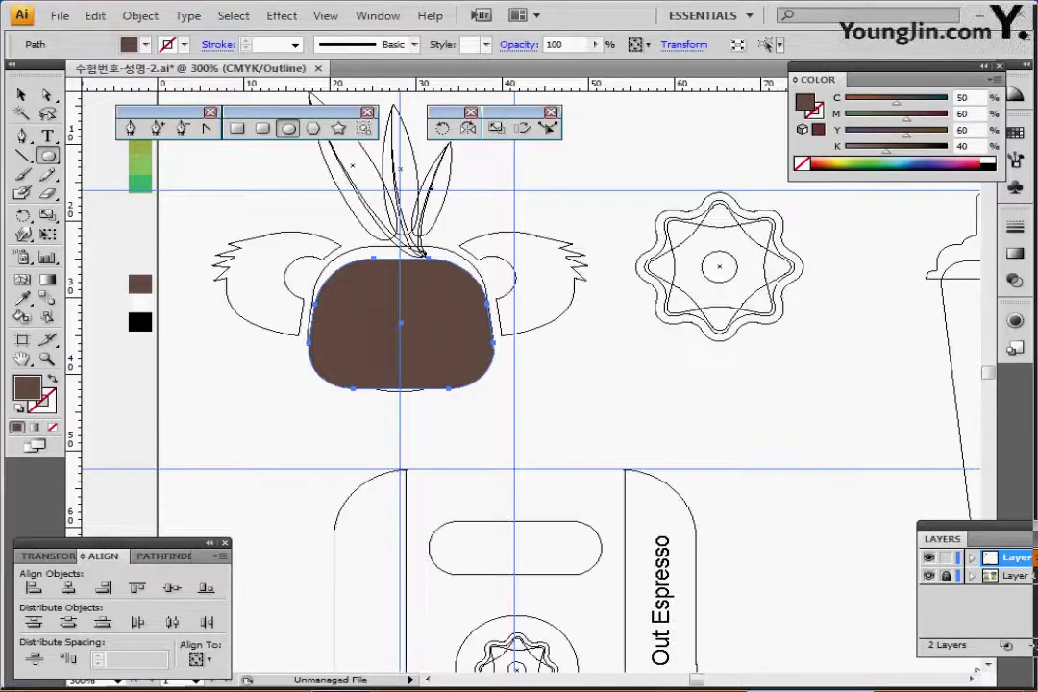
drag(424, 338, 423, 327)
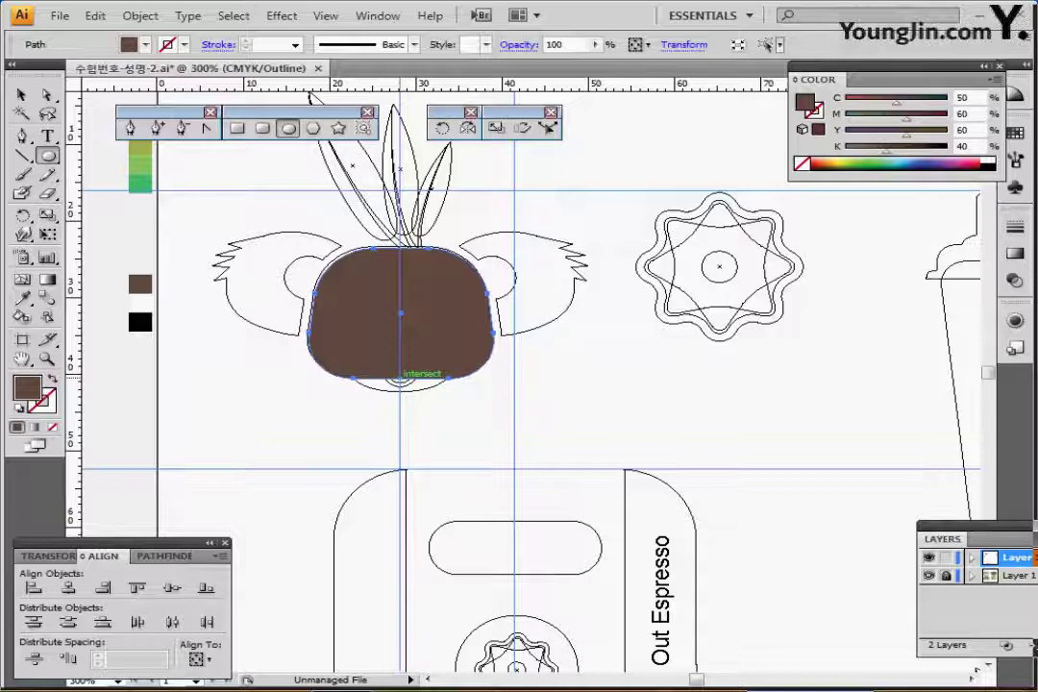
- Draw a flat ellipse about 10.5 × 3 mm centred on the face's lower edge as the chin, and hide the reference layer
drag(399, 377, 445, 389)
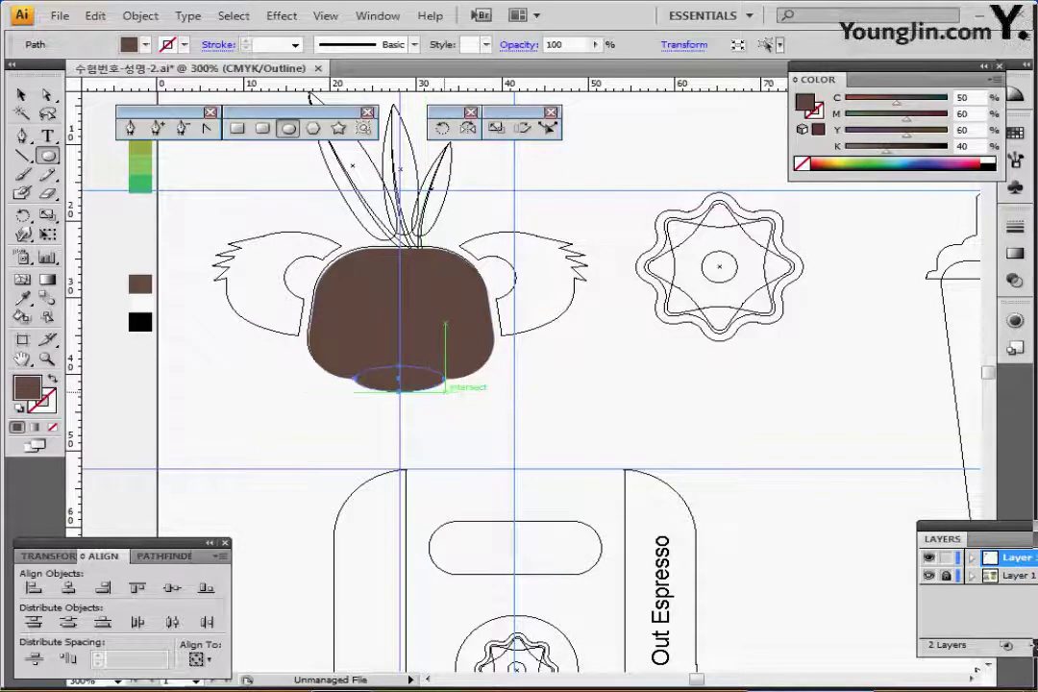
key(ctrl+y)
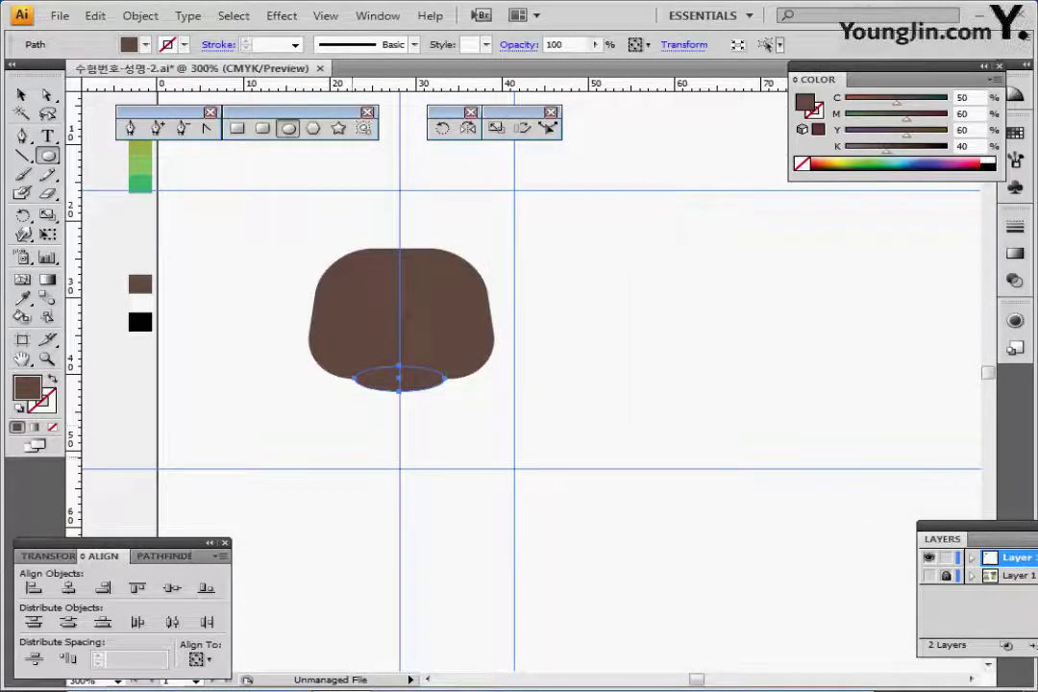
key(ctrl+shift+a)
- Align the face and chin ellipse on their horizontal centres and unite them into a single shape
drag(356, 449, 457, 358)
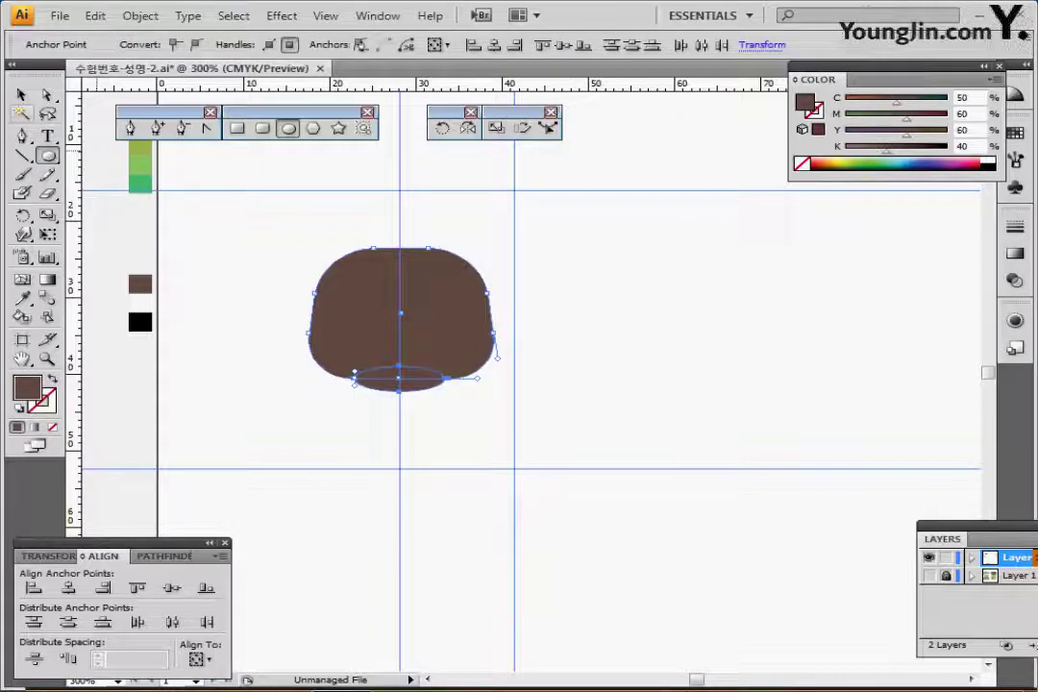
click(22, 96)
drag(450, 278, 497, 392)
key(ctrl+z)
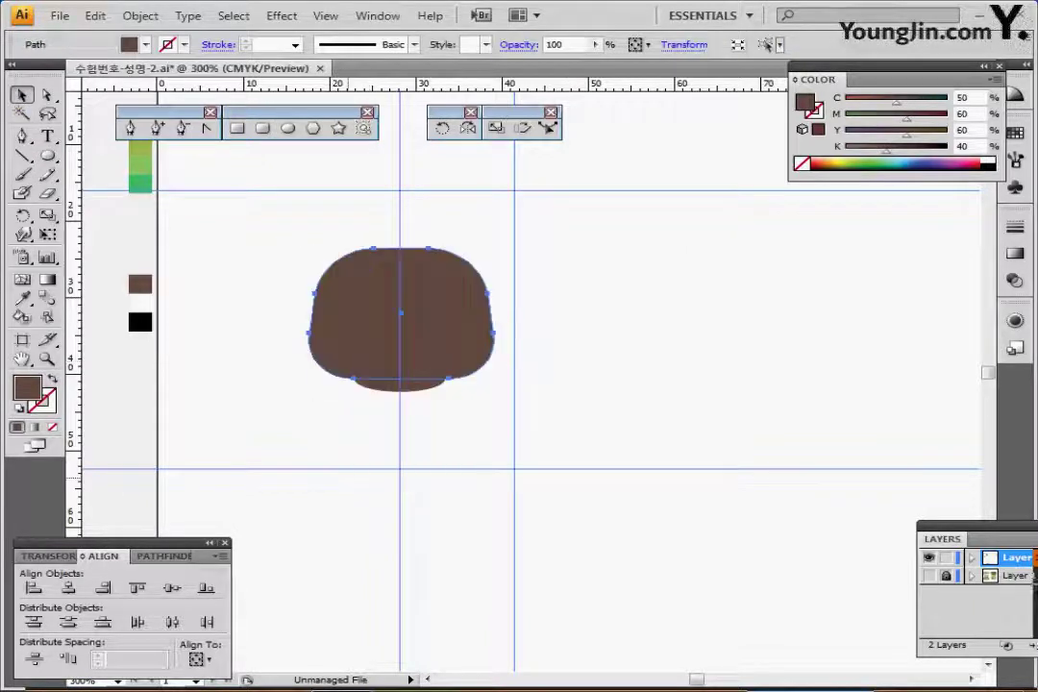
drag(427, 466, 345, 329)
key(ctrl+8)
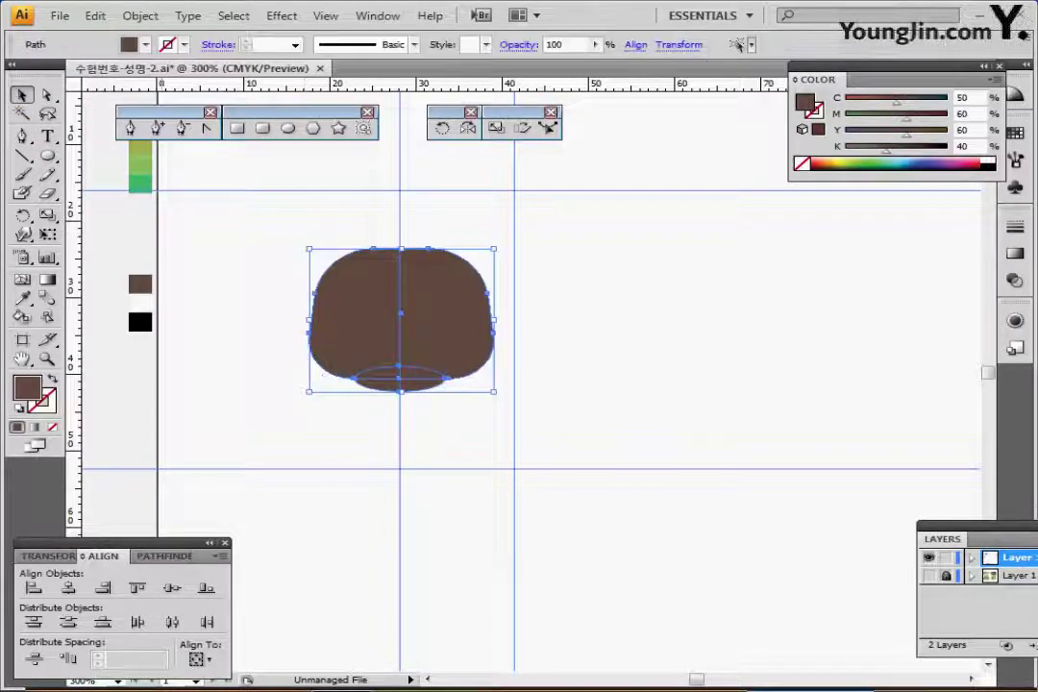
key(shift+ctrl+F9)
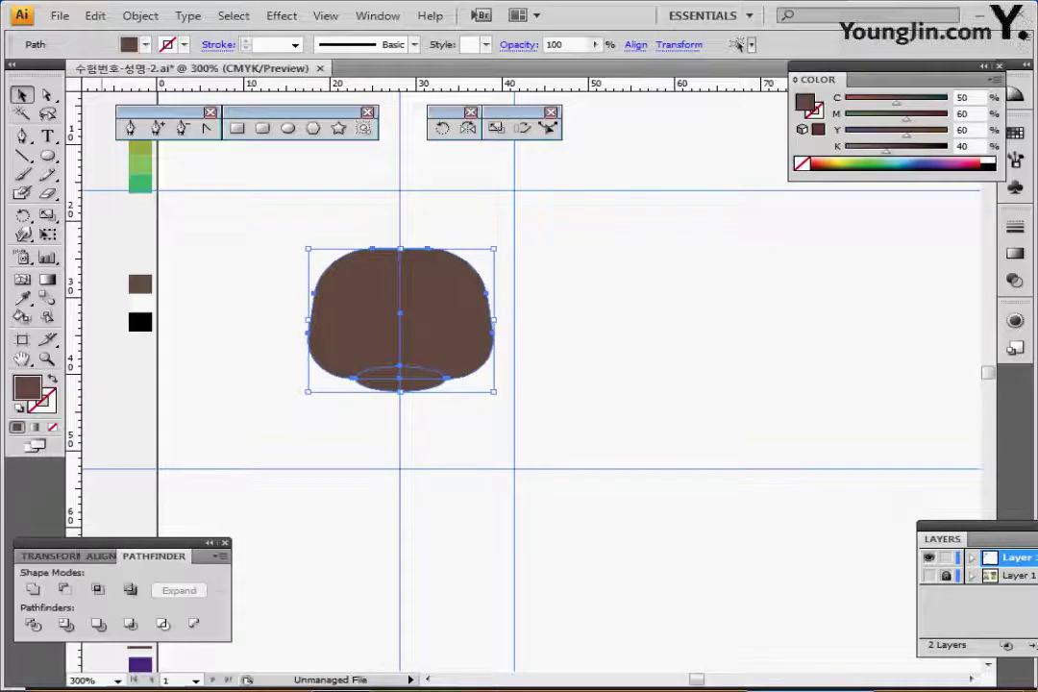
click(33, 589)
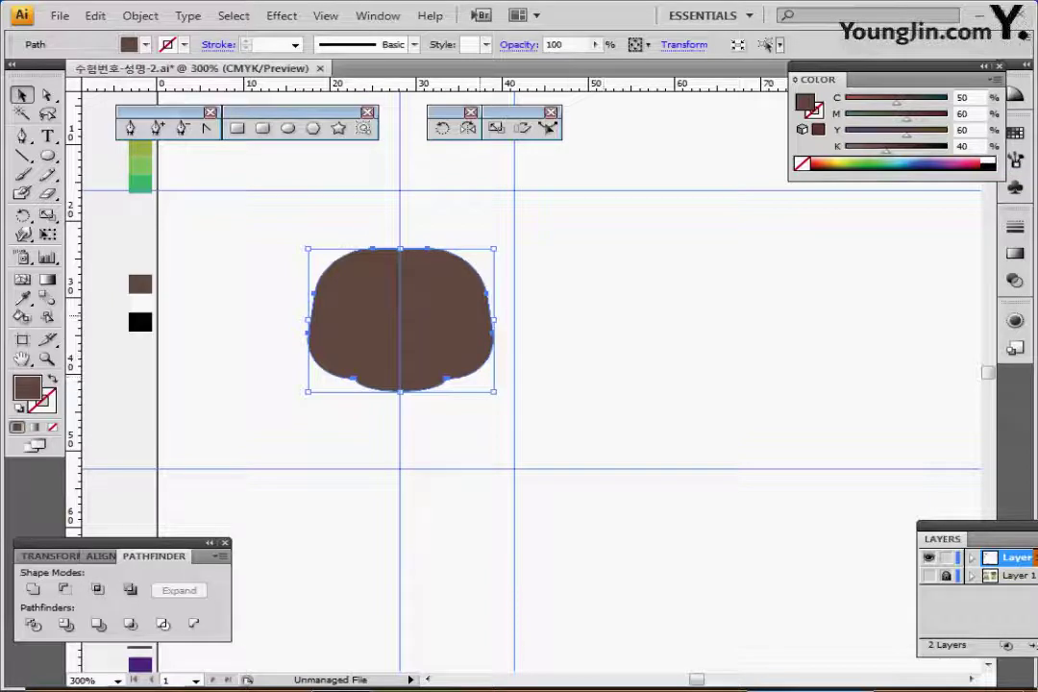
click(262, 232)
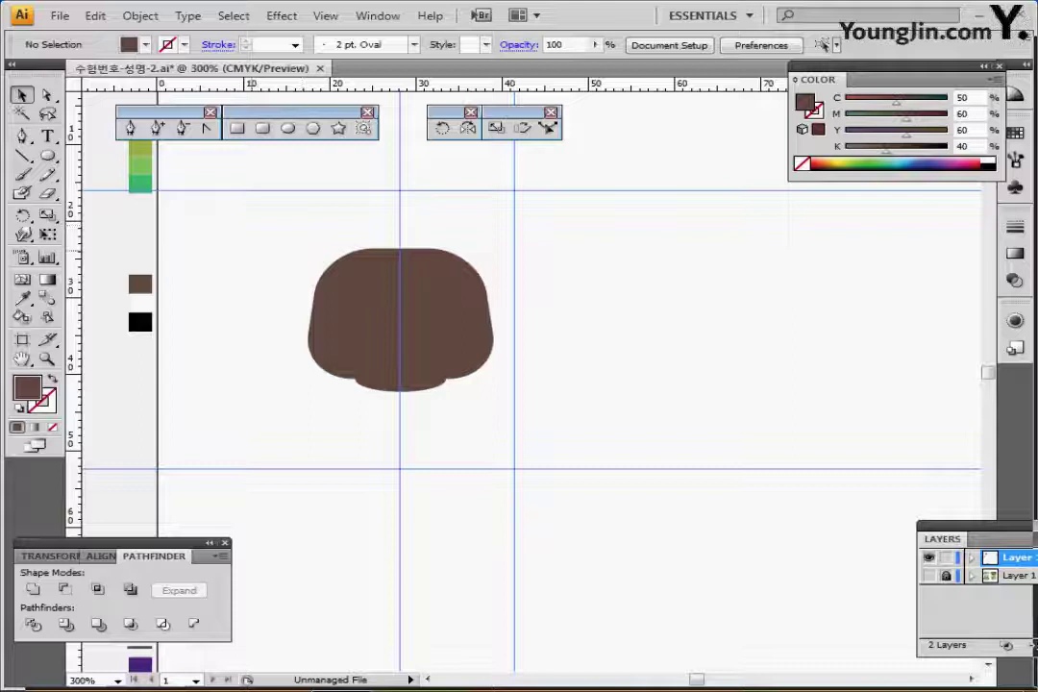
- Draw an ellipse about 18 × 12 mm over the reference koala's left ear, and hide the reference layer
click(288, 128)
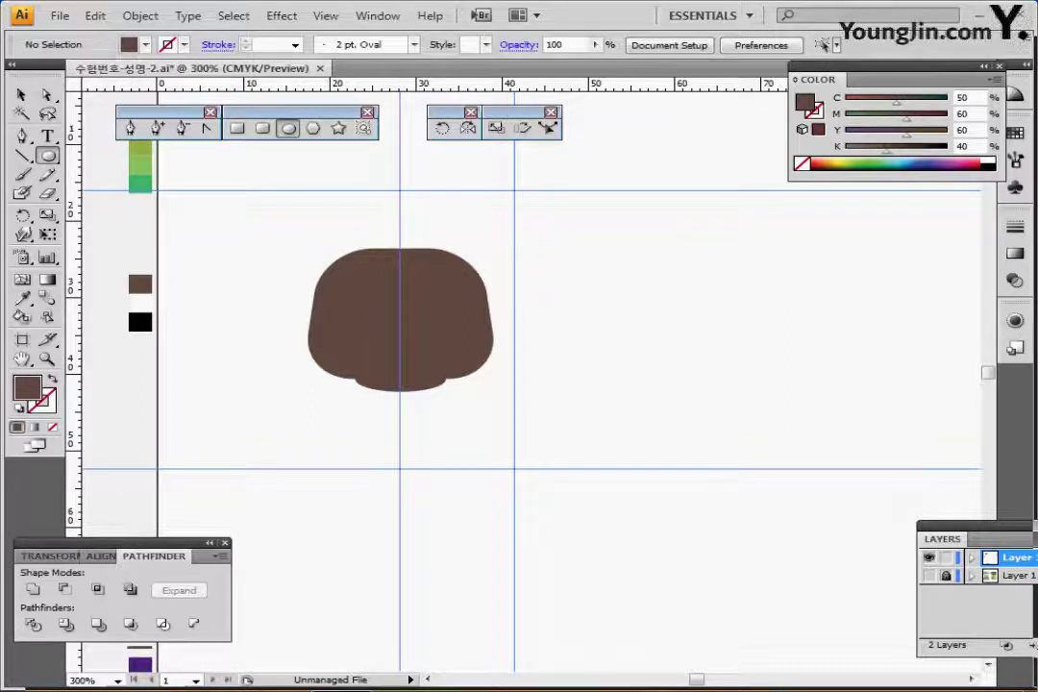
click(928, 576)
drag(223, 232, 374, 333)
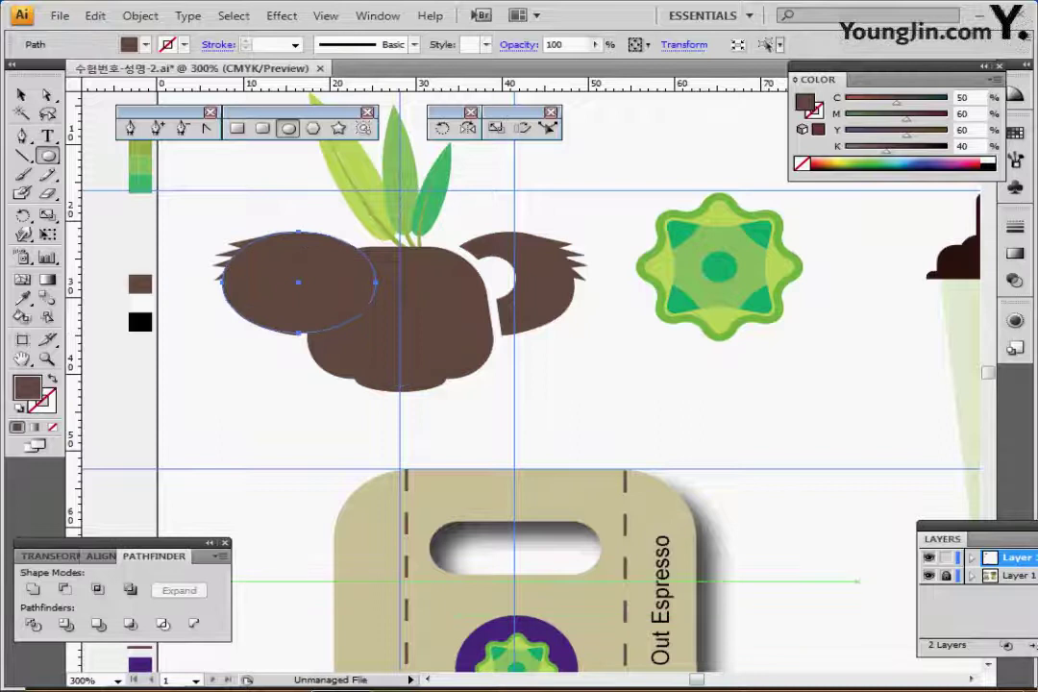
click(928, 575)
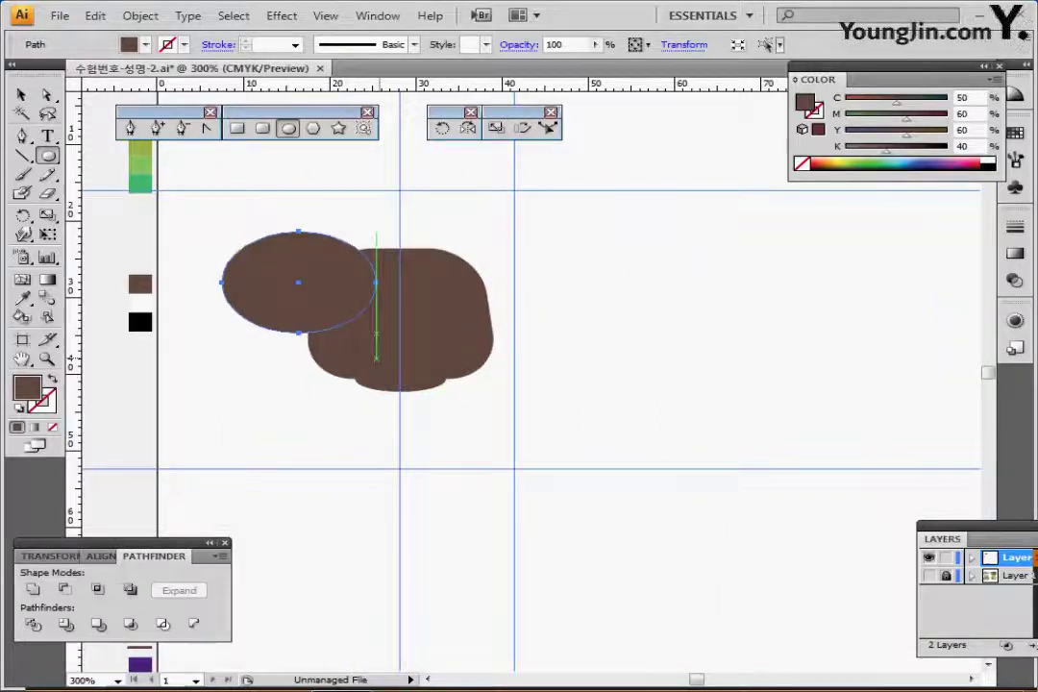
- Tilt and lengthen the outer handle of the ear ellipse's lowest anchor point to flatten its lower outer curve
ctrl+click(385, 342)
ctrl+click(526, 373)
drag(526, 374, 502, 356)
click(47, 94)
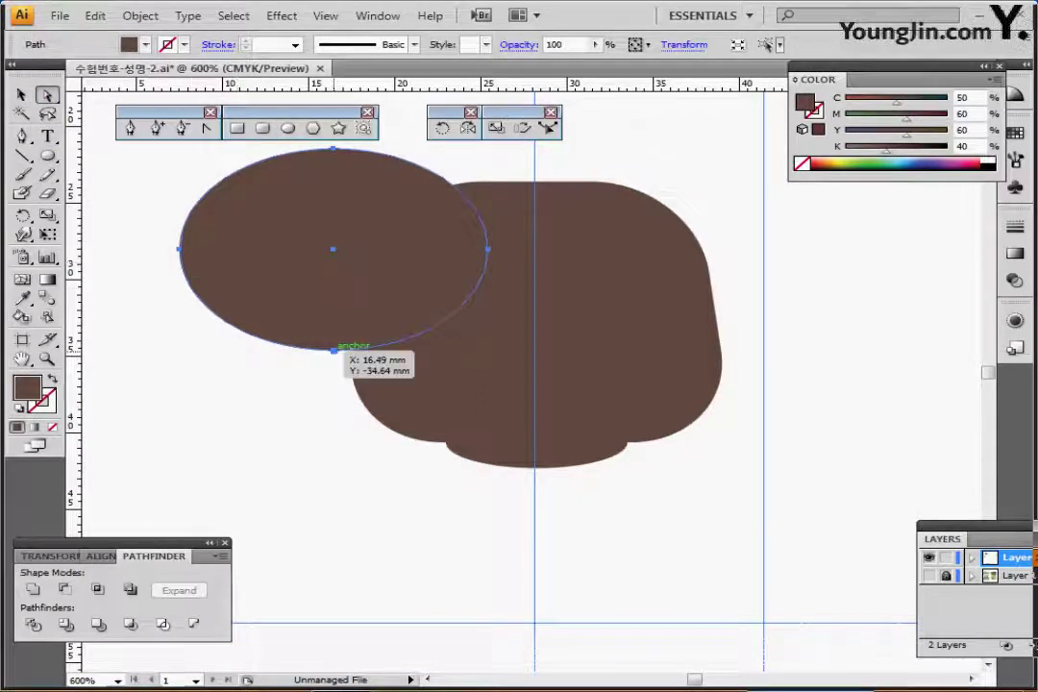
click(332, 350)
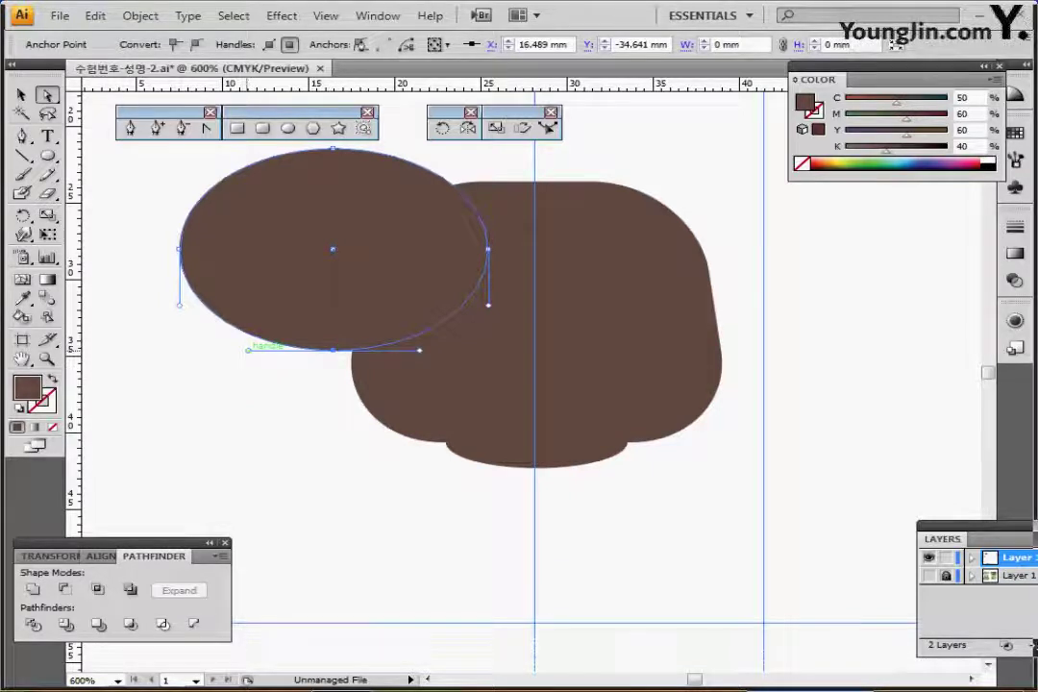
drag(248, 350, 229, 339)
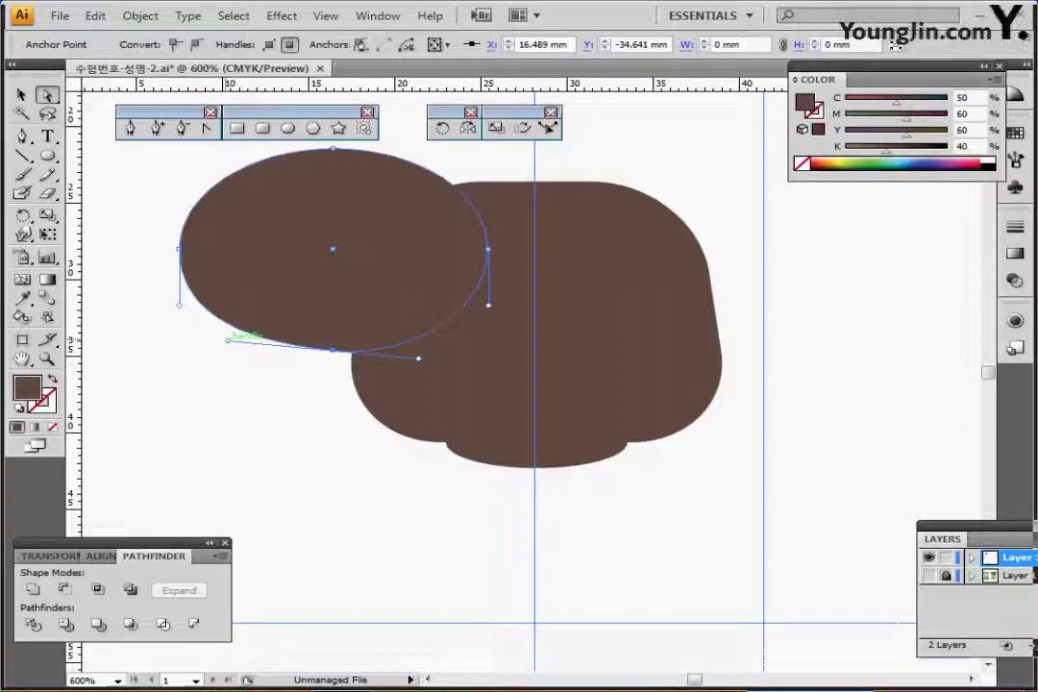
drag(228, 339, 217, 338)
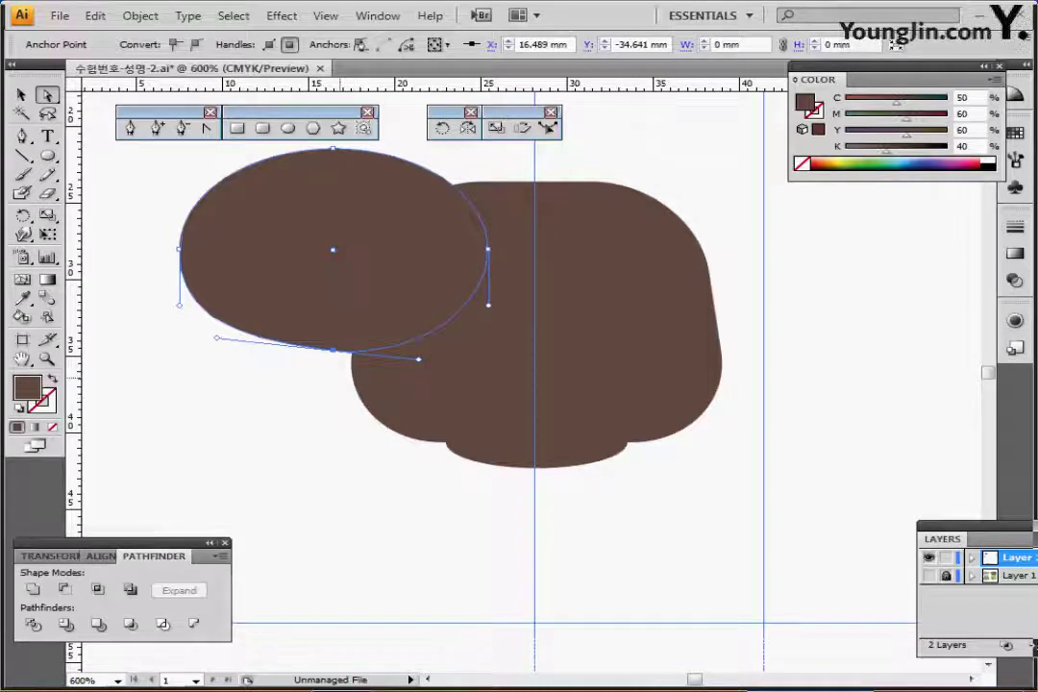
- Draw an ellipse about 6 × 5.5 mm with default fill and stroke inside the ear, and position it over the reference's inner-ear curve
click(287, 128)
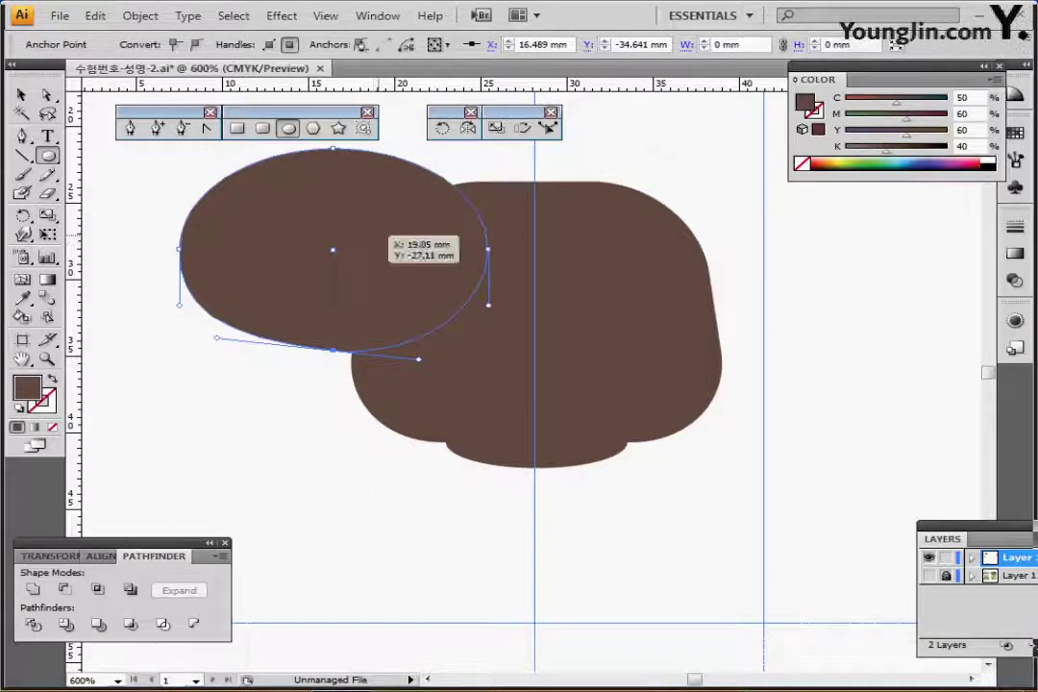
drag(379, 234, 430, 281)
key(d)
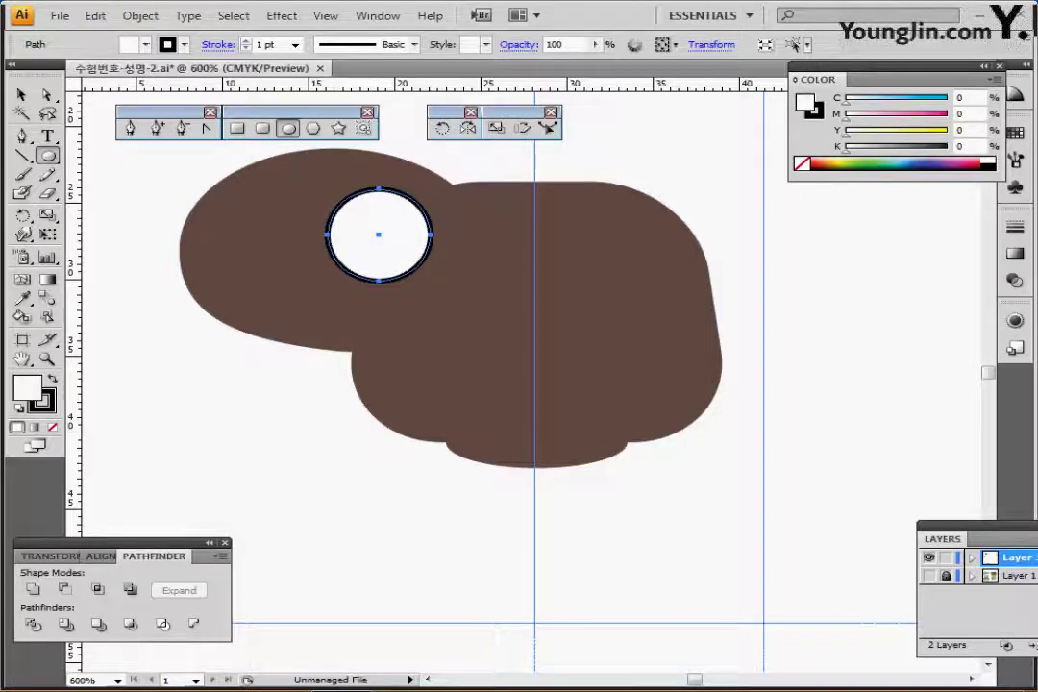
key(ctrl+y)
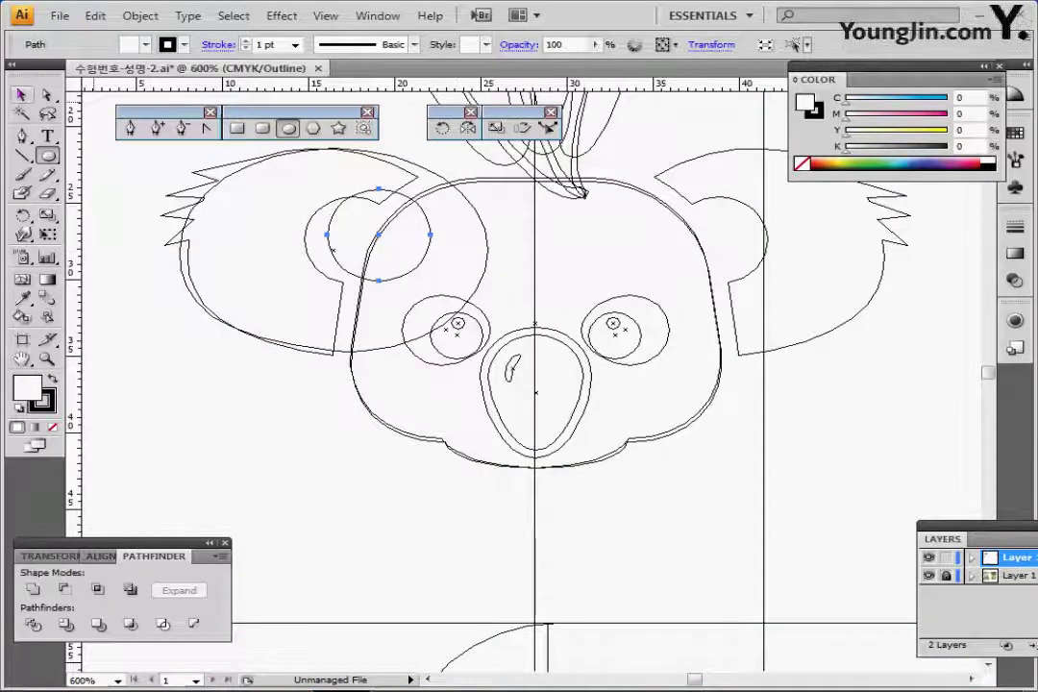
click(21, 94)
drag(381, 232, 359, 239)
click(928, 574)
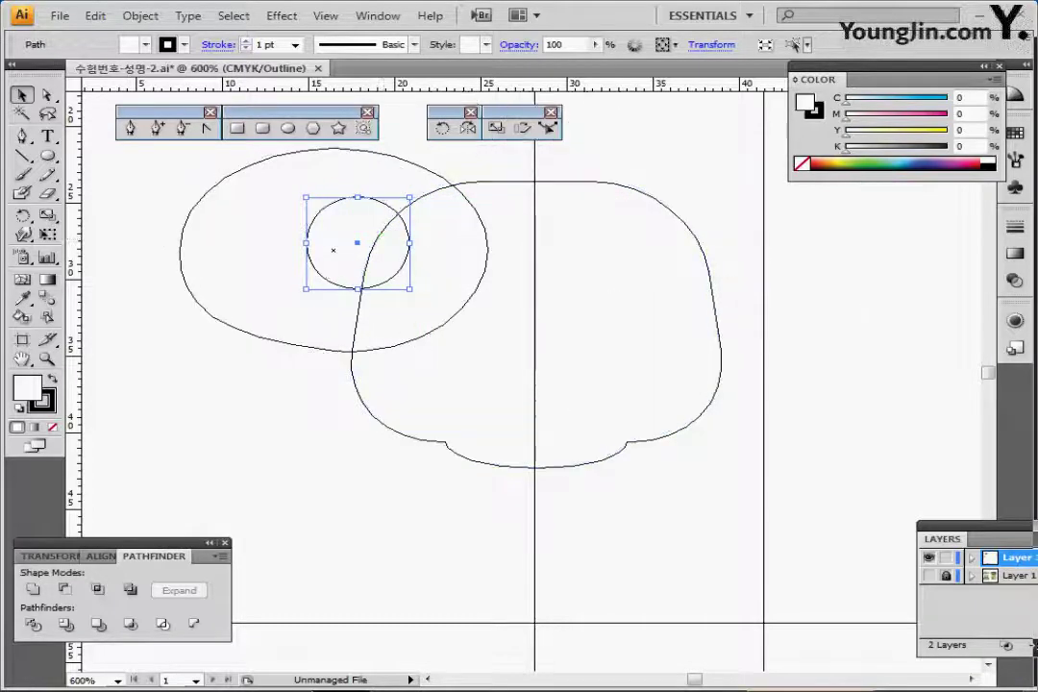
- Combine the ear and the small inner ellipse into a compound path in preview mode to cut a hole
key(ctrl+y)
shift+click(218, 253)
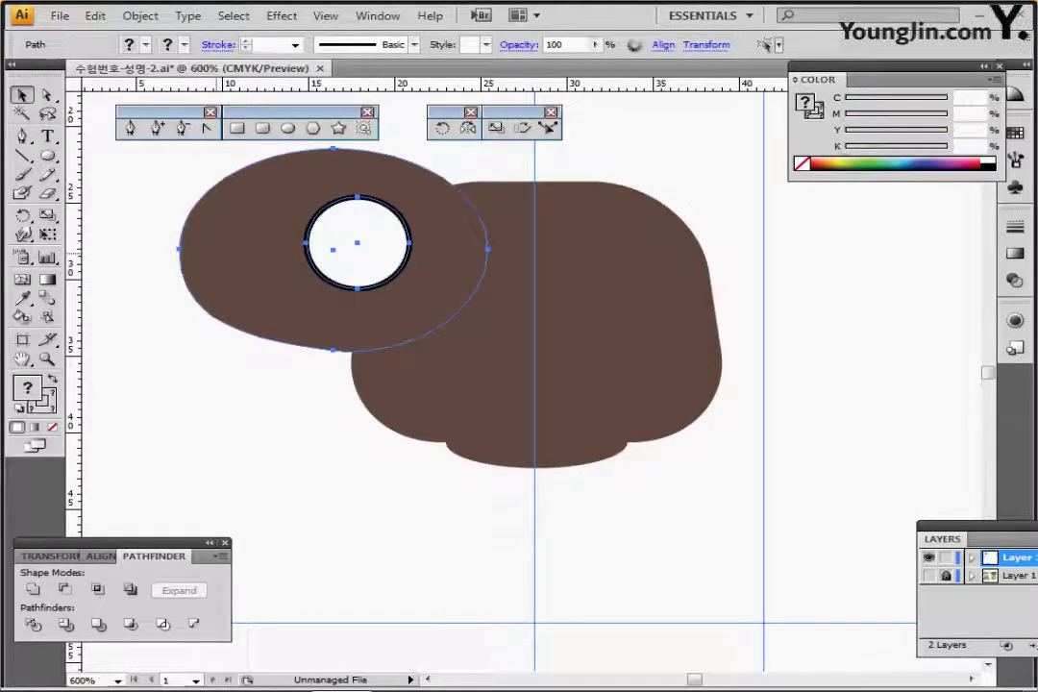
key(ctrl+8)
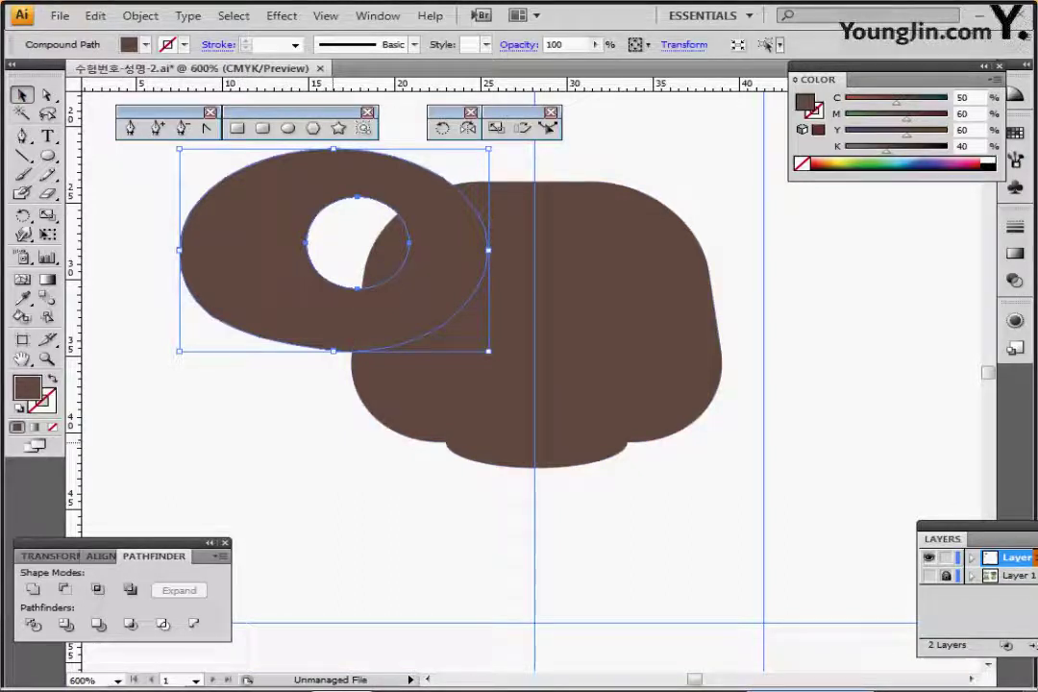
- Create an enlarged copy of the face shape with Offset Path, using an offset of 1
click(432, 389)
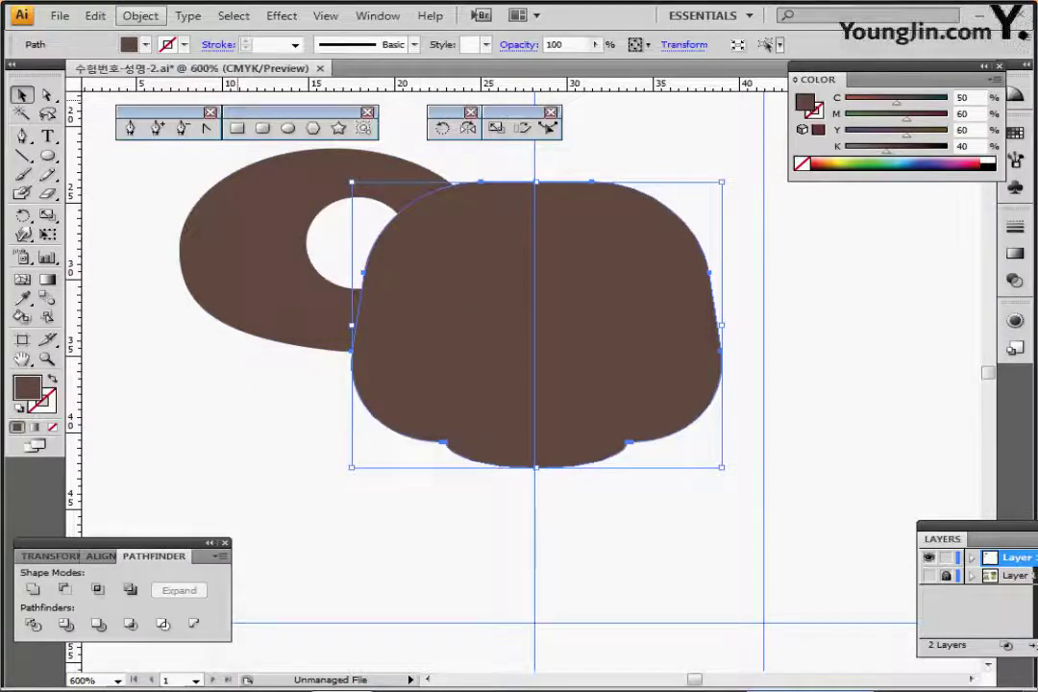
click(141, 16)
mouse_move(164, 363)
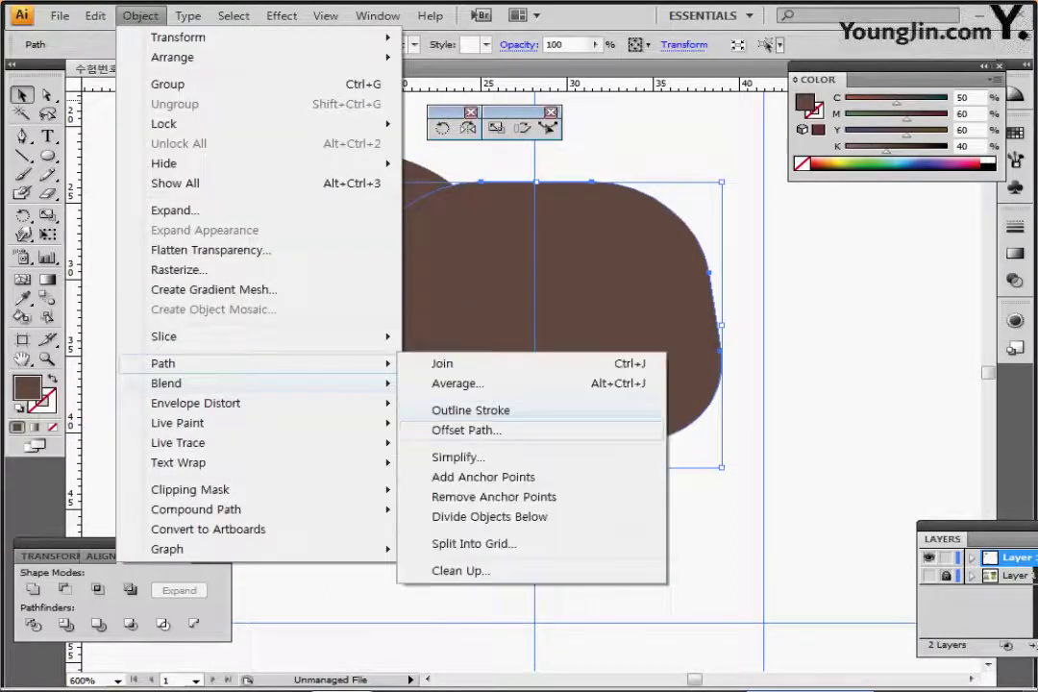
click(466, 429)
text(1)
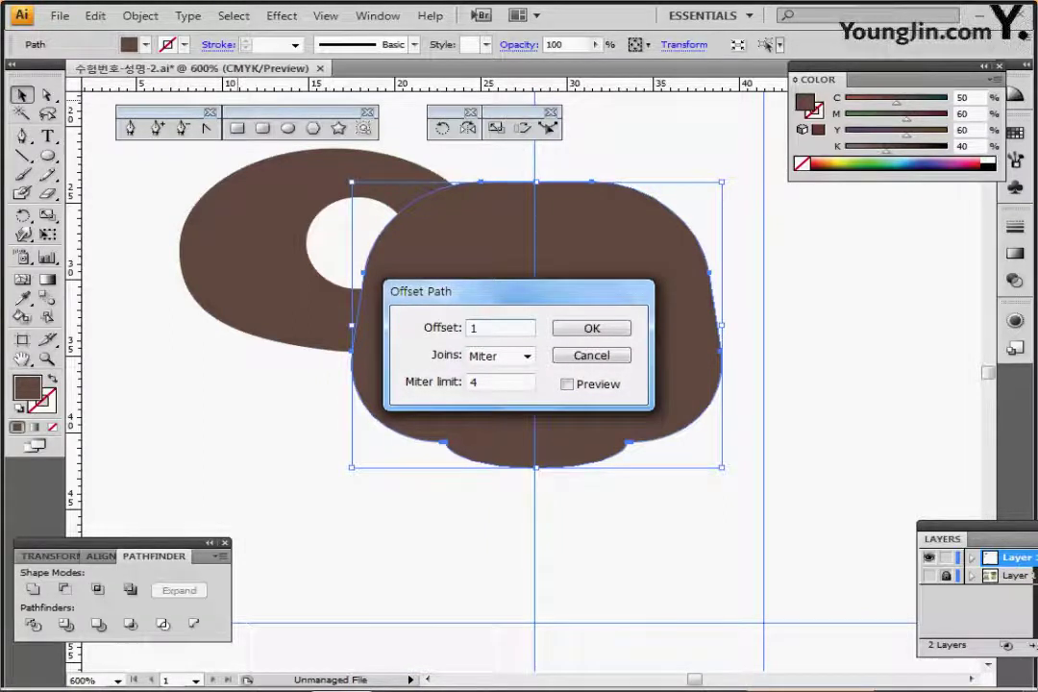
key(Return)
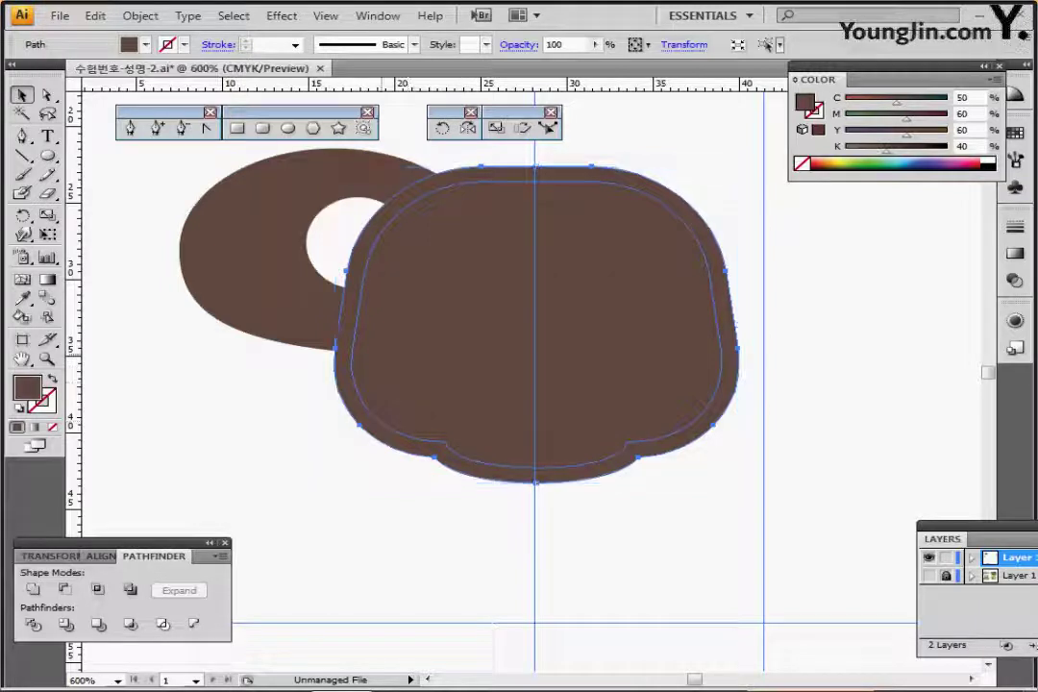
- Try Minus Front on the ear and the offset face shape, and undo it
shift+click(252, 261)
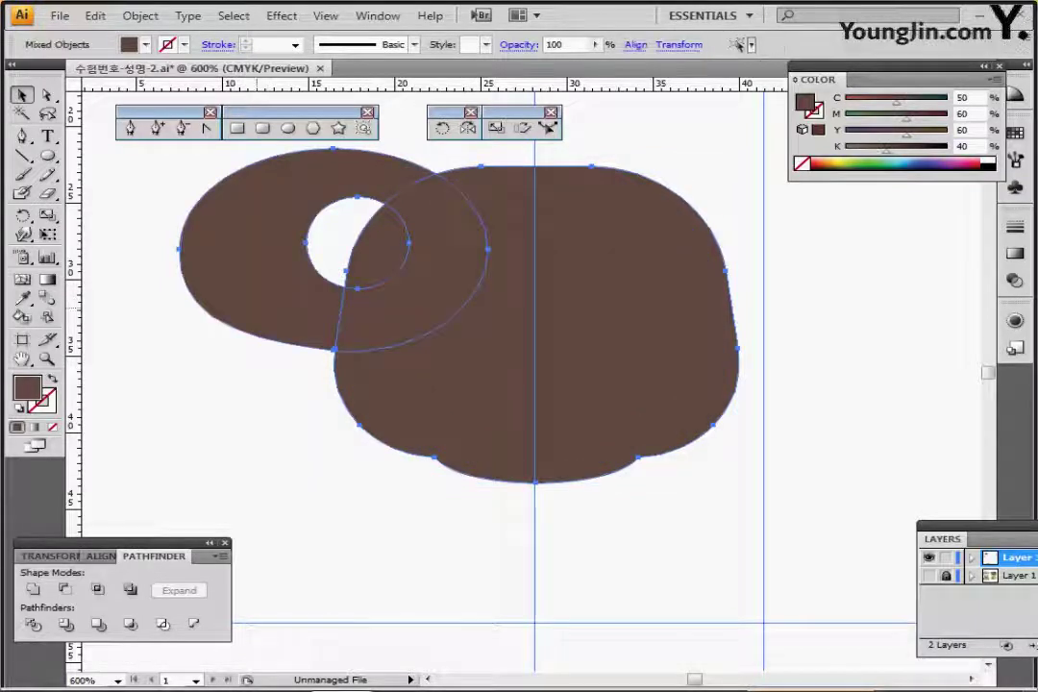
key(ctrl+shift+b)
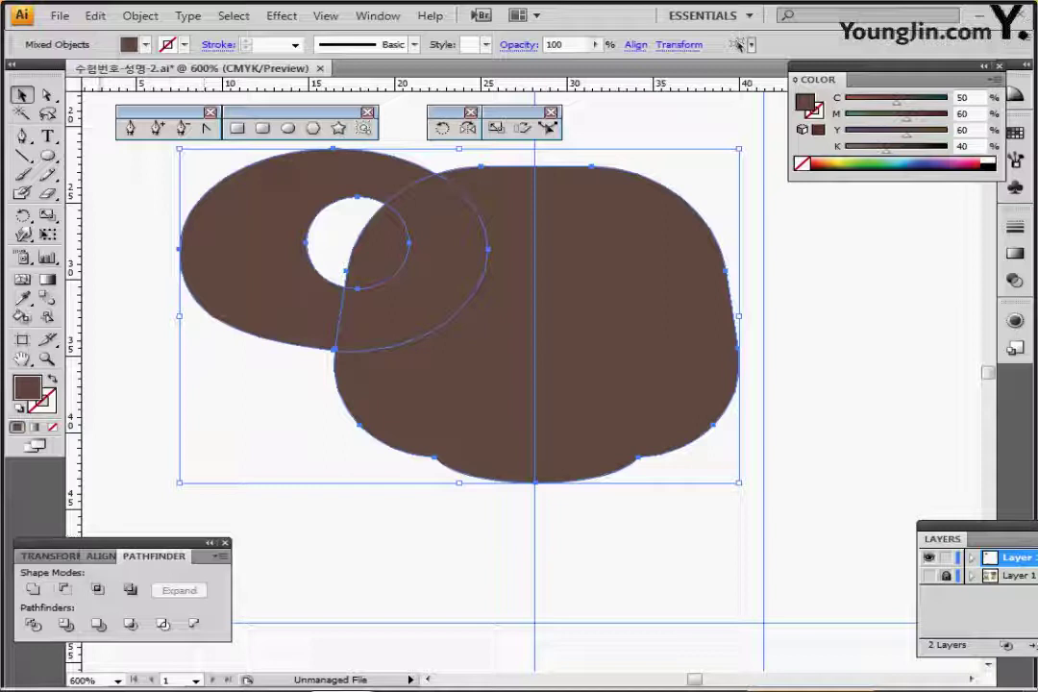
click(65, 589)
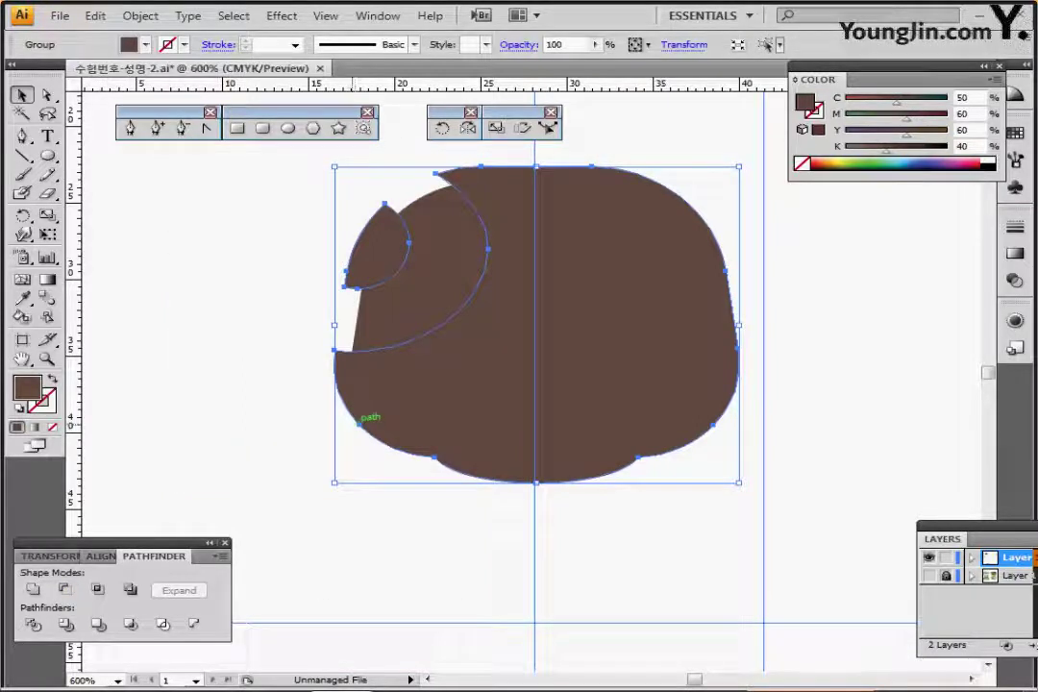
key(ctrl+z)
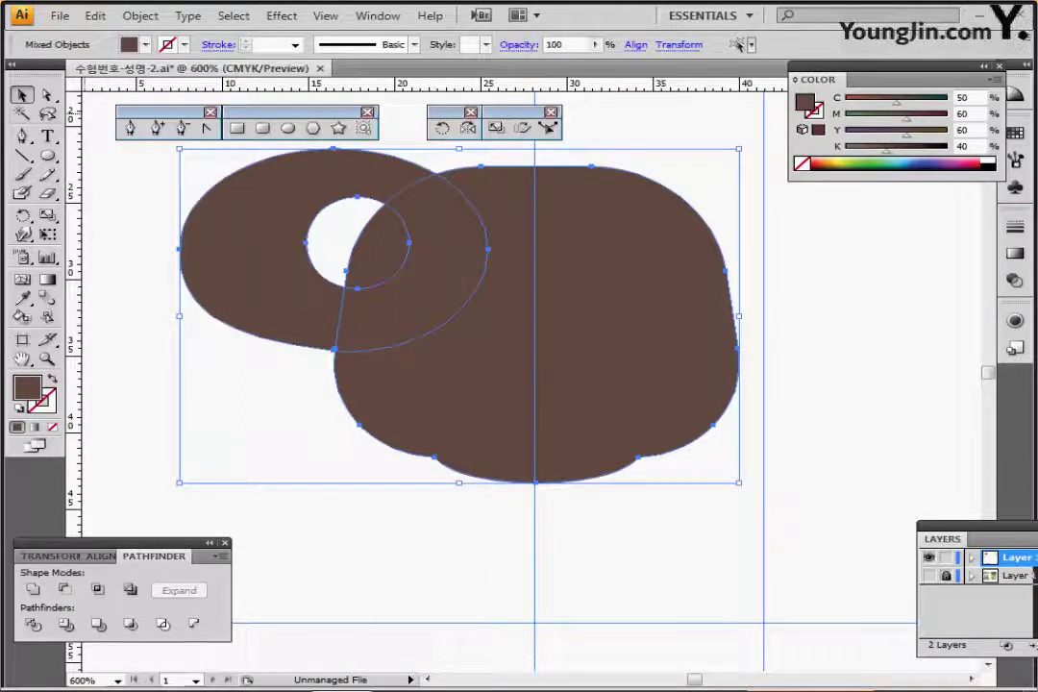
- Reselect the ear compound path and the offset face shape, and trim the ear with Minus Back
key(a)
key(ctrl+shift+a)
click(287, 305)
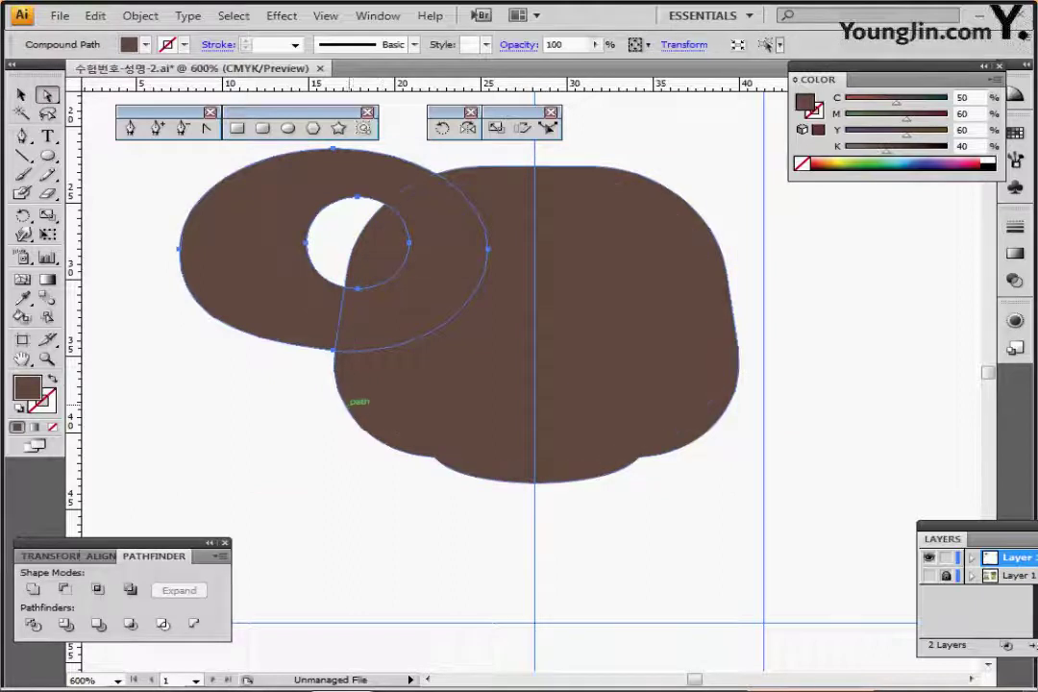
shift+click(355, 399)
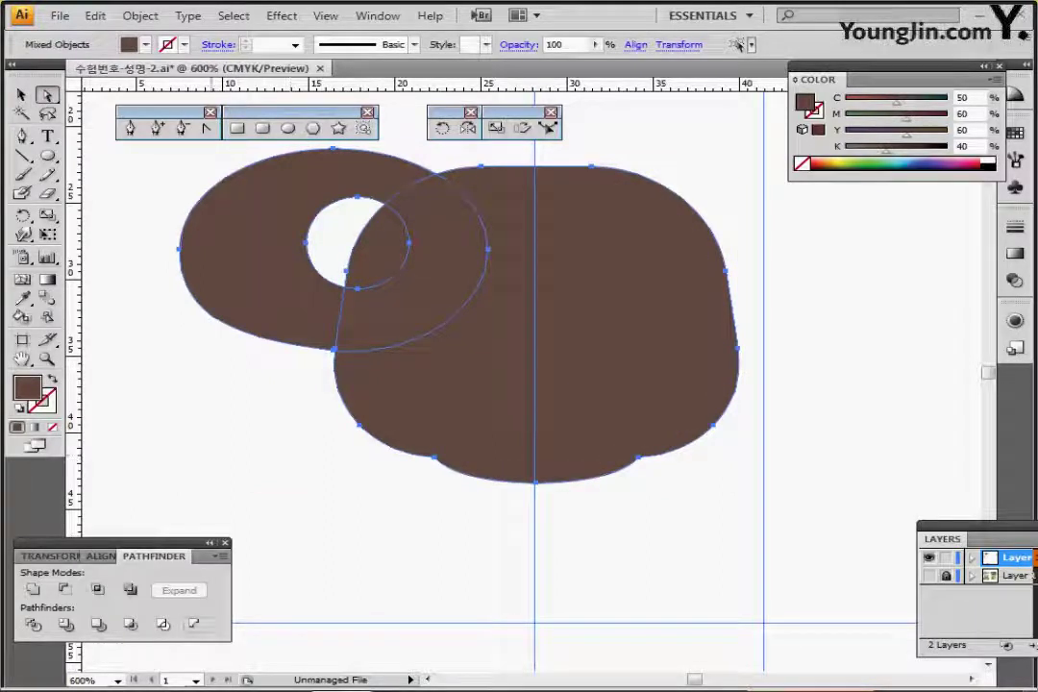
click(194, 625)
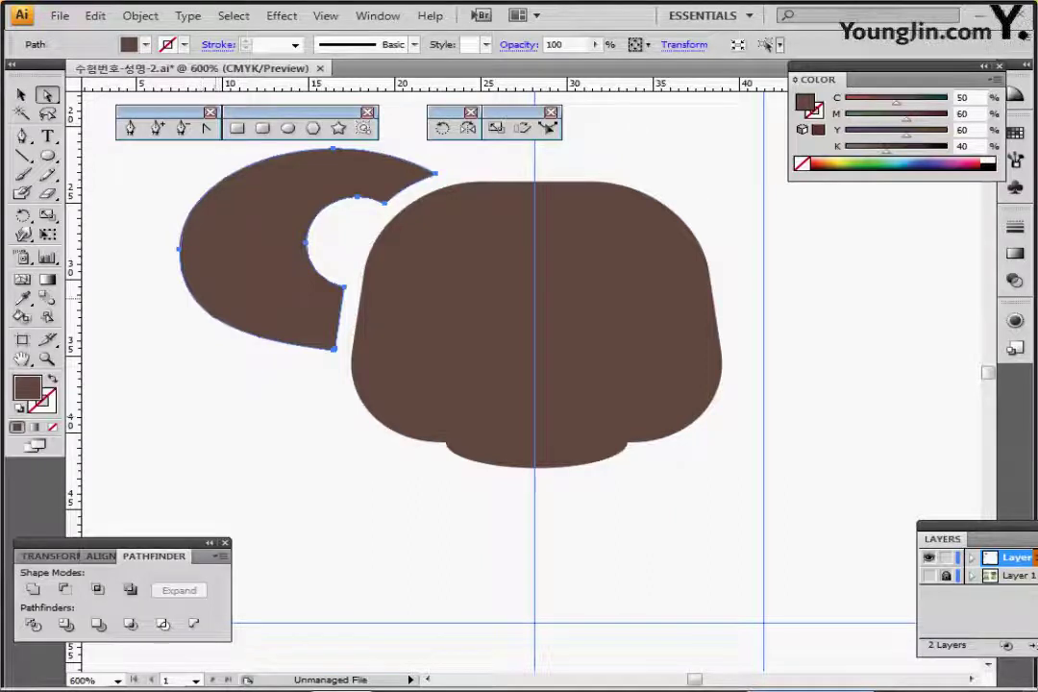
- Lower the uppermost anchor point of the spiky fur shape slightly so it blends into the ear's outer outline
drag(259, 405, 268, 445)
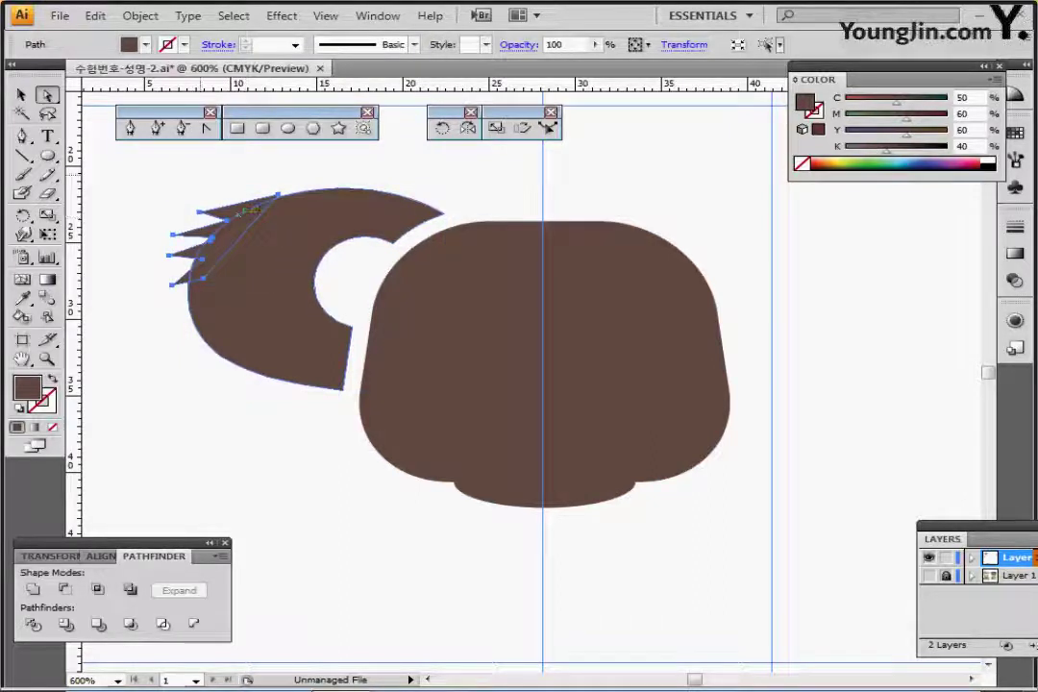
click(211, 177)
click(277, 195)
drag(276, 196, 277, 202)
click(219, 176)
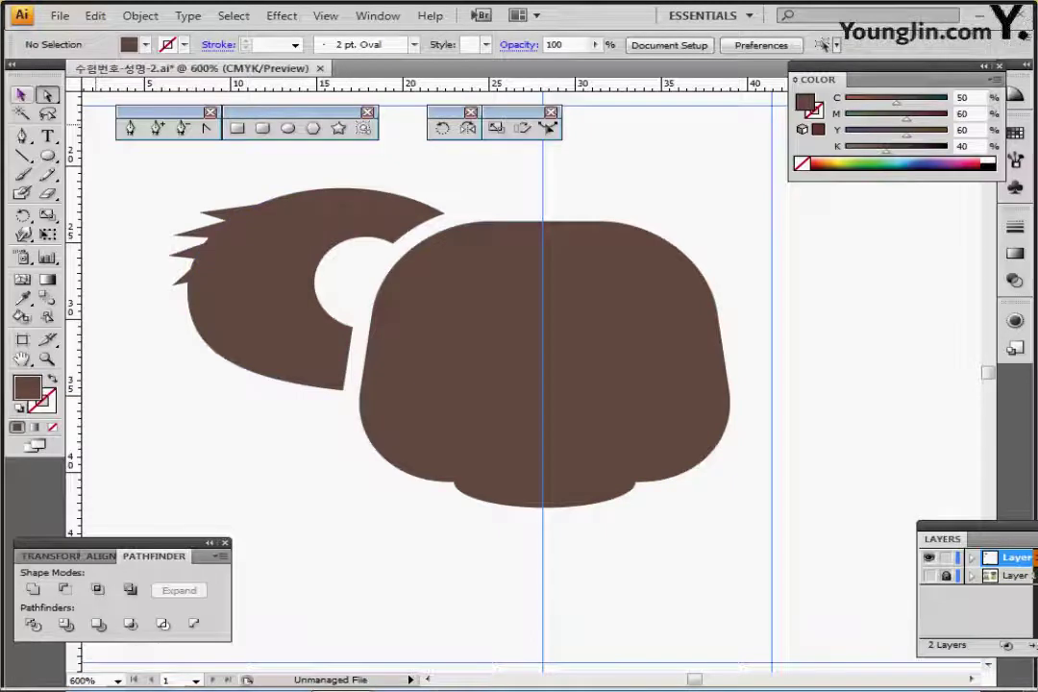
- Unite the spiky fur shape and the ear into a single shape
click(21, 94)
drag(165, 180, 225, 237)
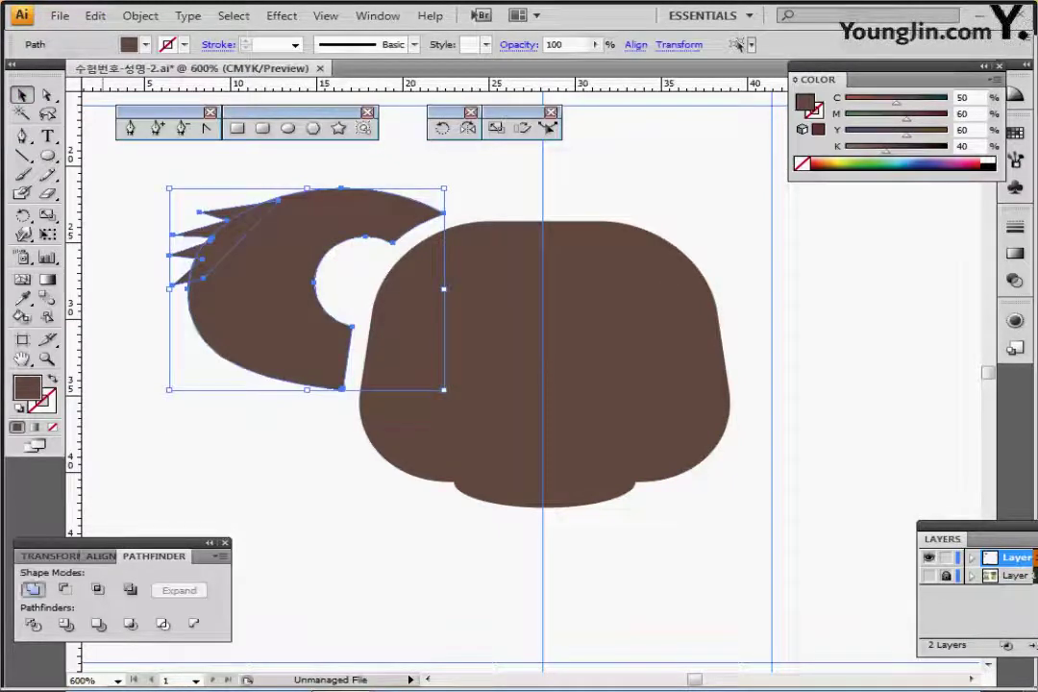
click(33, 589)
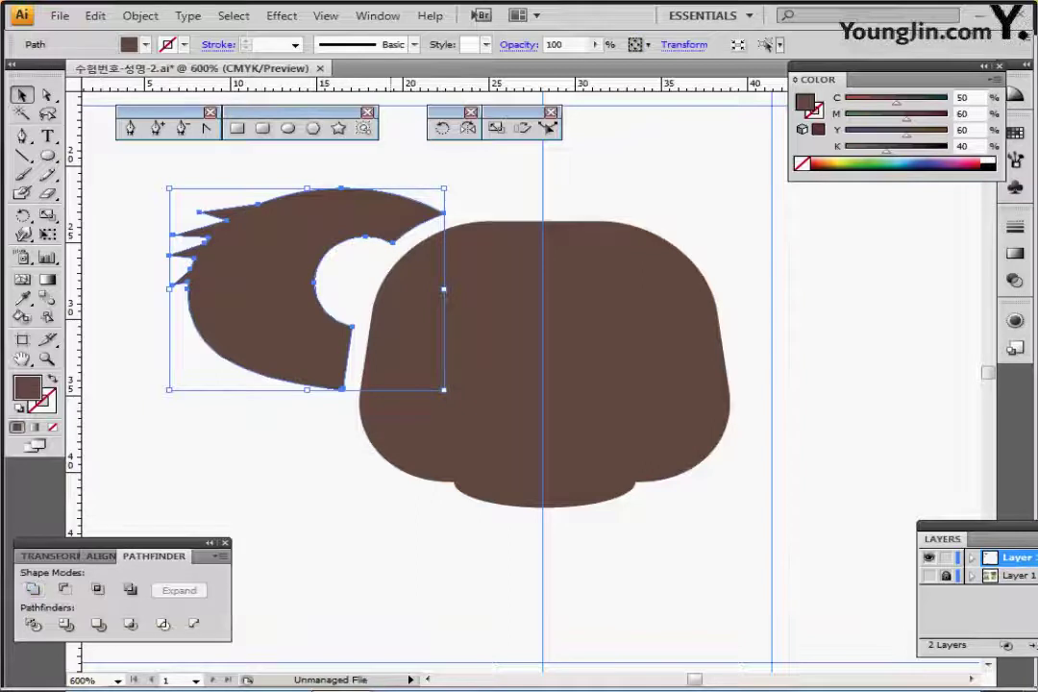
key(ctrl+shift+a)
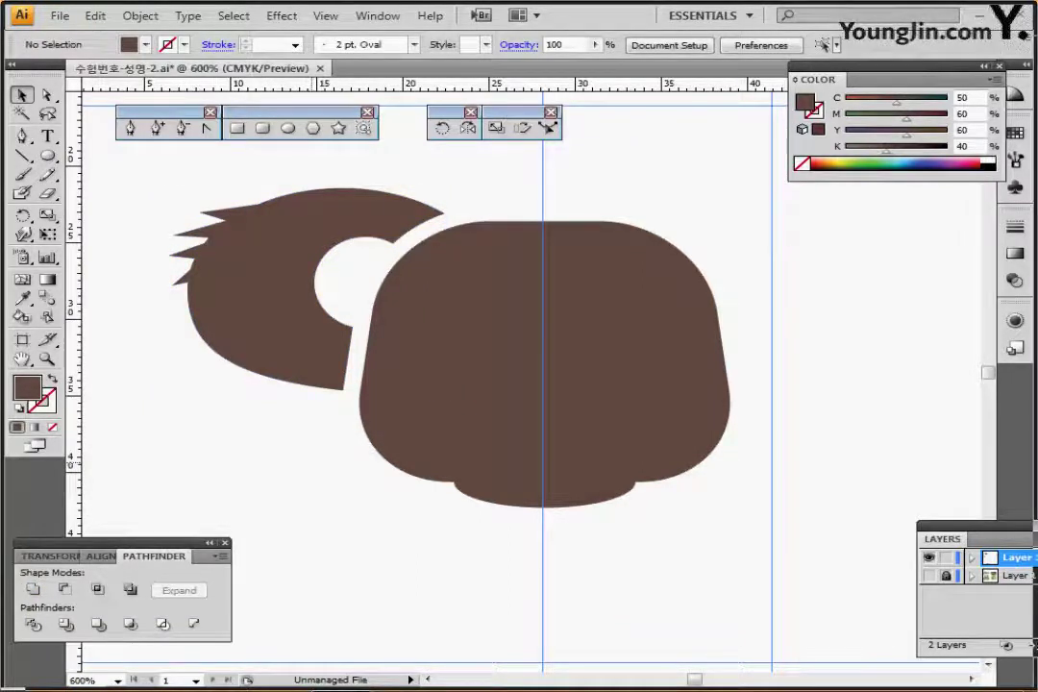
- Draw an ellipse about 5 × 4.5 mm in the black sample colour, centred on the vertical guide inside the reference's nose outline
key(ctrl+minus)
click(363, 370)
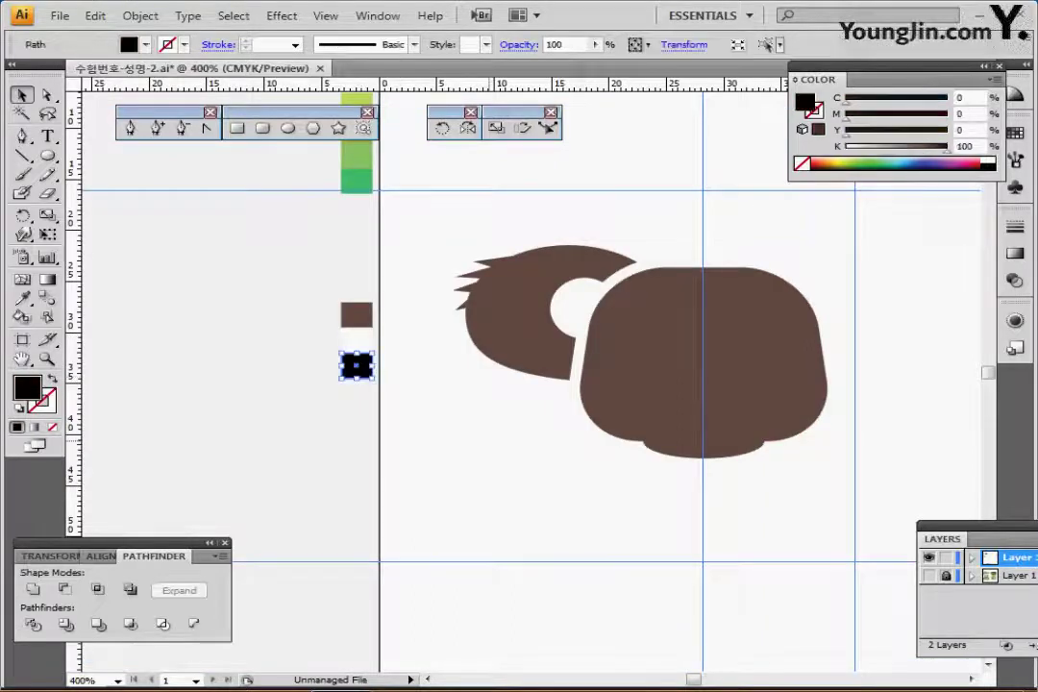
key(ctrl+plus)
key(ctrl+plus)
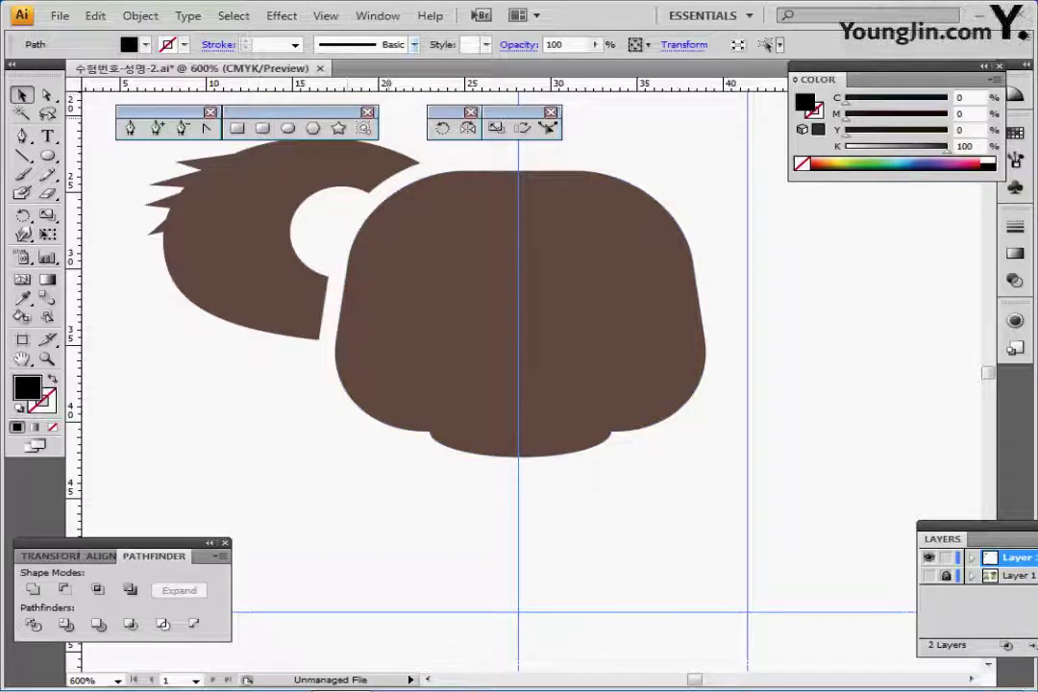
click(288, 128)
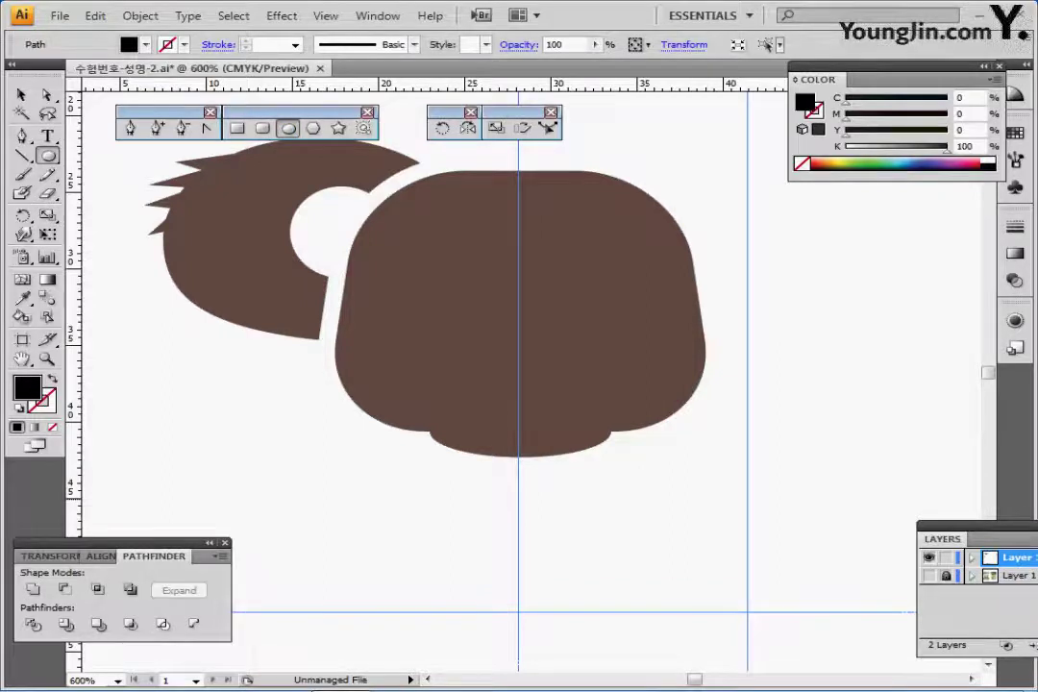
key(ctrl+y)
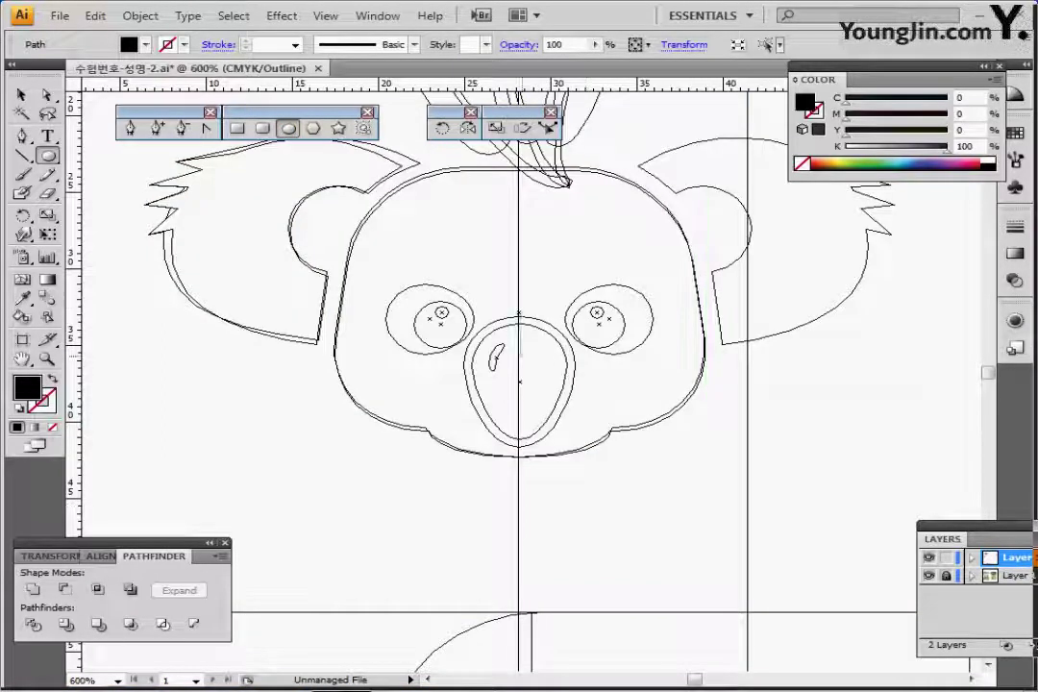
mouse_move(520, 358)
mouse_down()
mouse_move(550, 386)
mouse_move(577, 389)
mouse_move(563, 396)
mouse_up()
drag(519, 357, 519, 364)
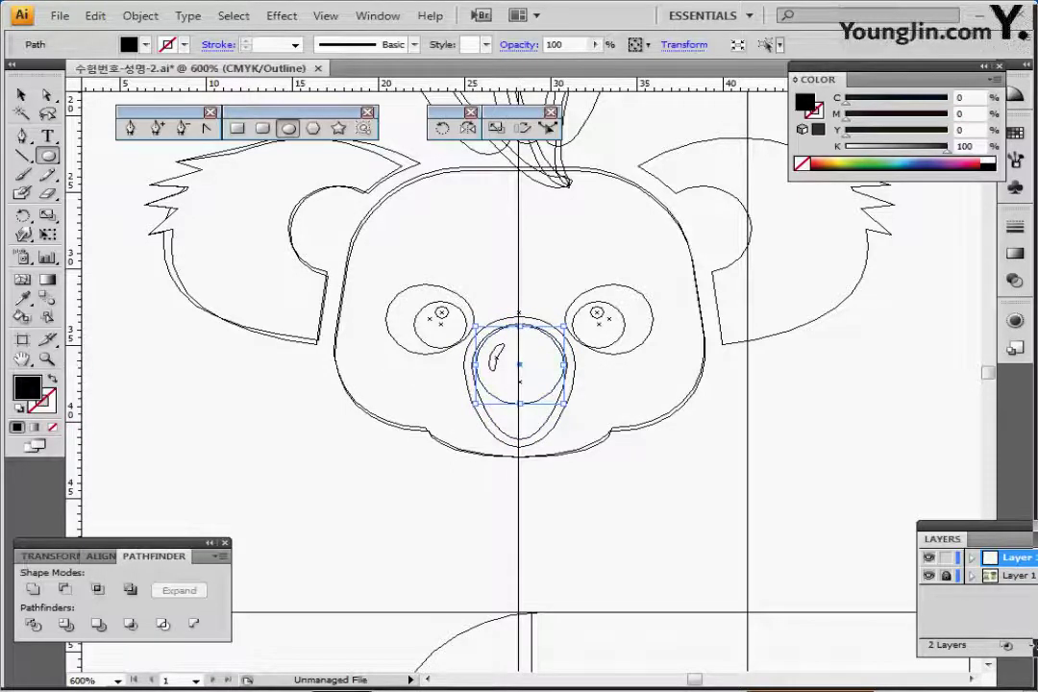
key(ctrl+y)
key(a)
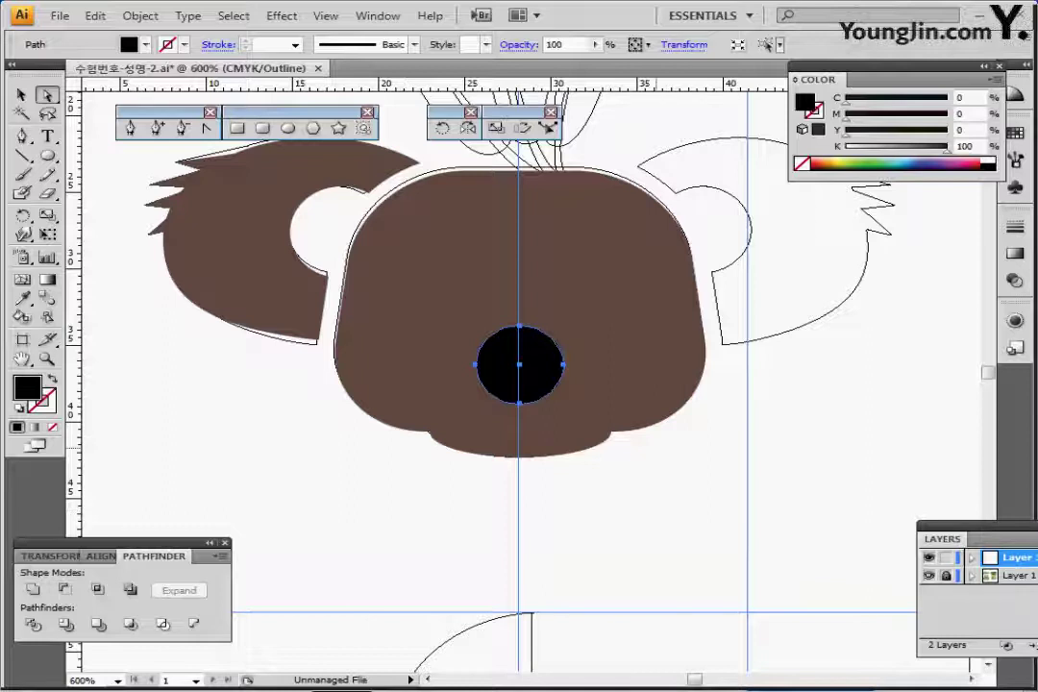
- Lower the bottom anchor point of the black nose ellipse to about Y -41.23 mm, giving the nose a tapered egg shape
click(520, 402)
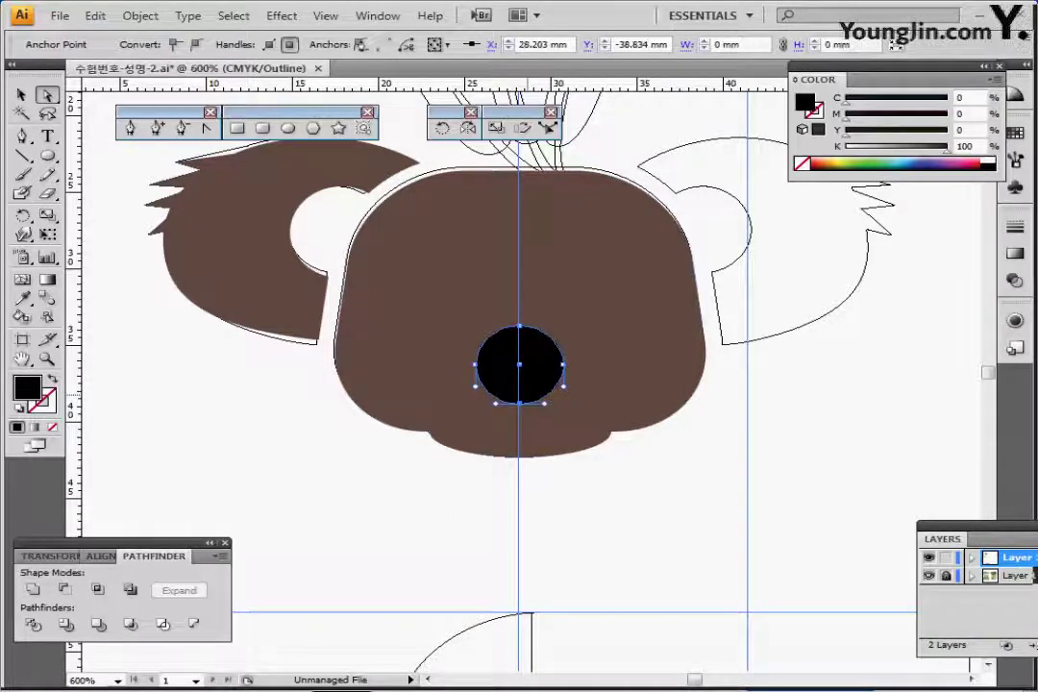
key(Down)
key(Down)
key(Down)
key(Down)
key(Down)
key(Down)
key(Down)
key(Down)
key(Down)
key(Down)
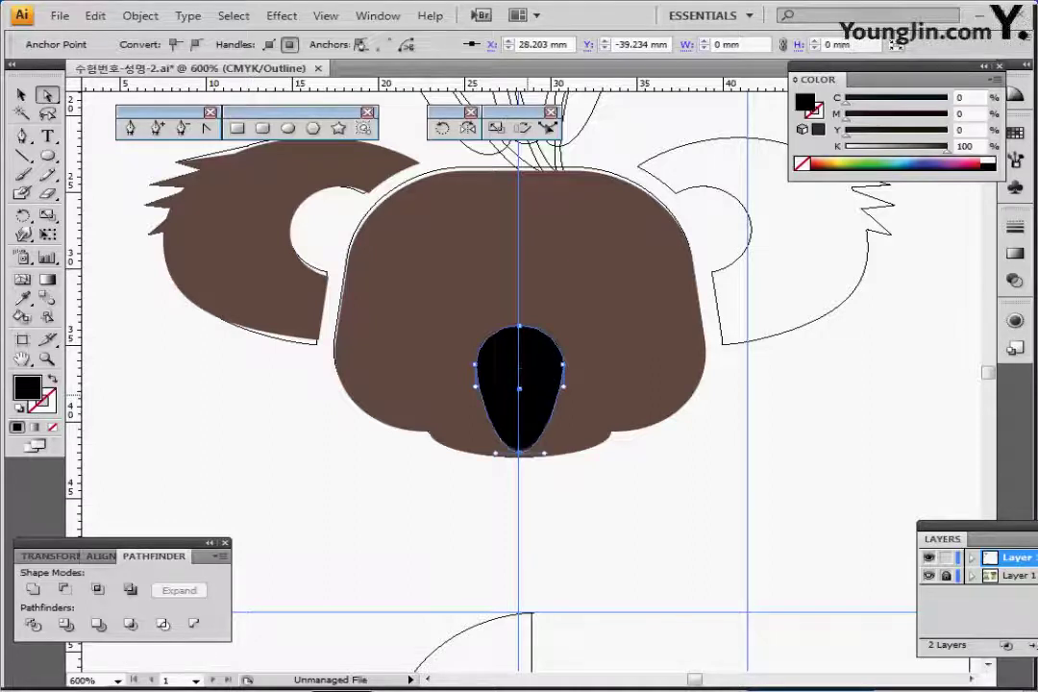
key(Up)
key(Up)
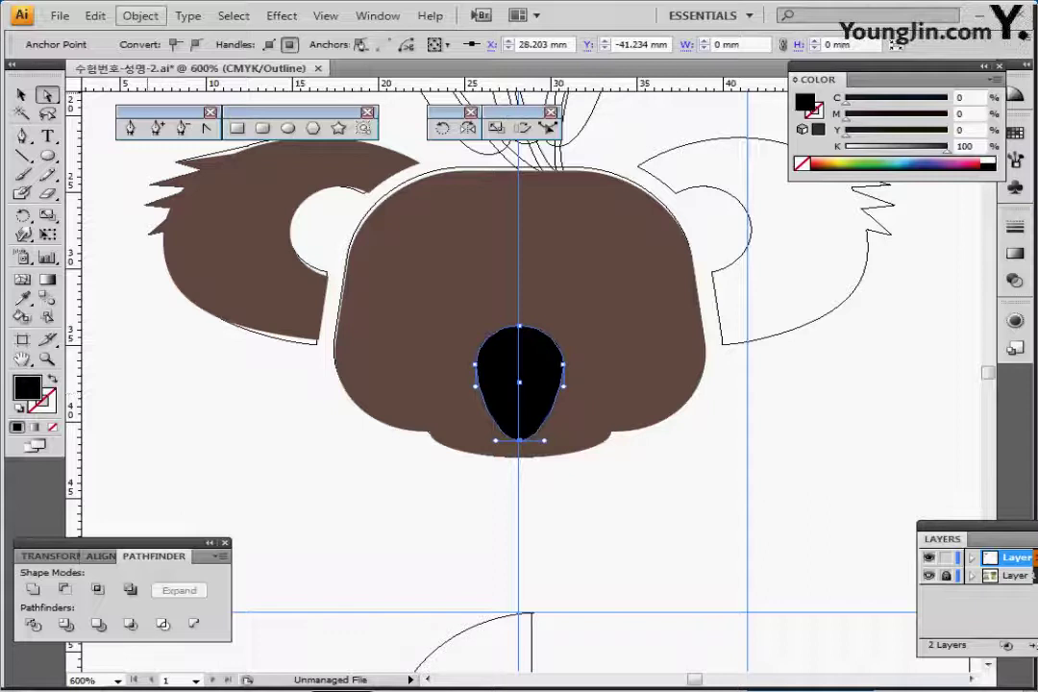
- Offset the nose path by 0.5 mm and fill the larger offset shape with white
click(140, 16)
mouse_move(192, 363)
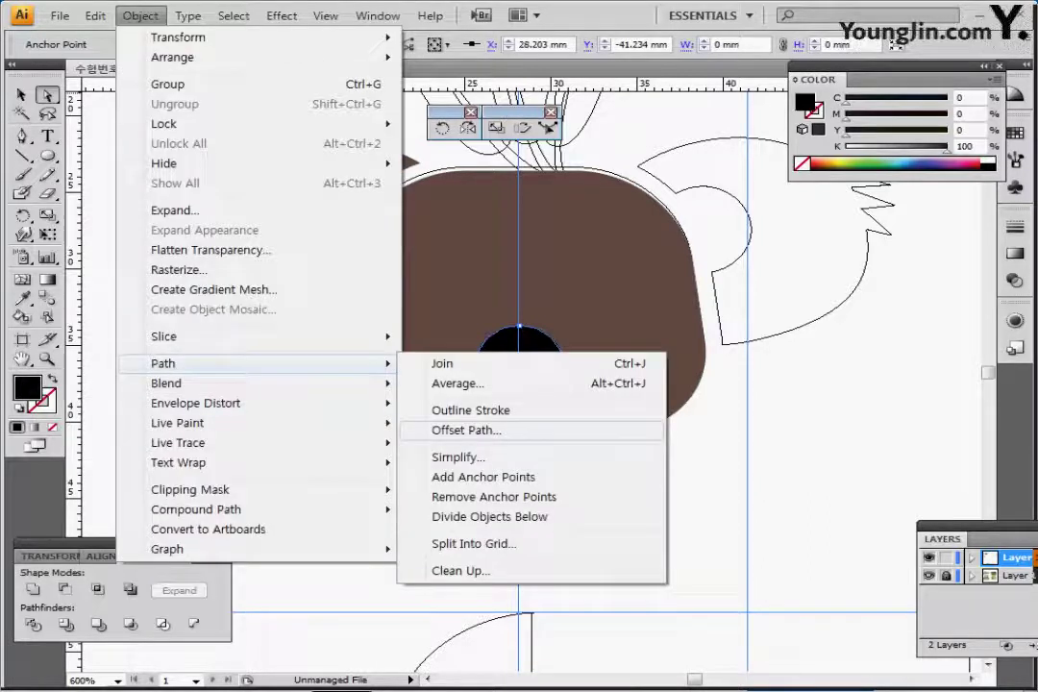
click(464, 430)
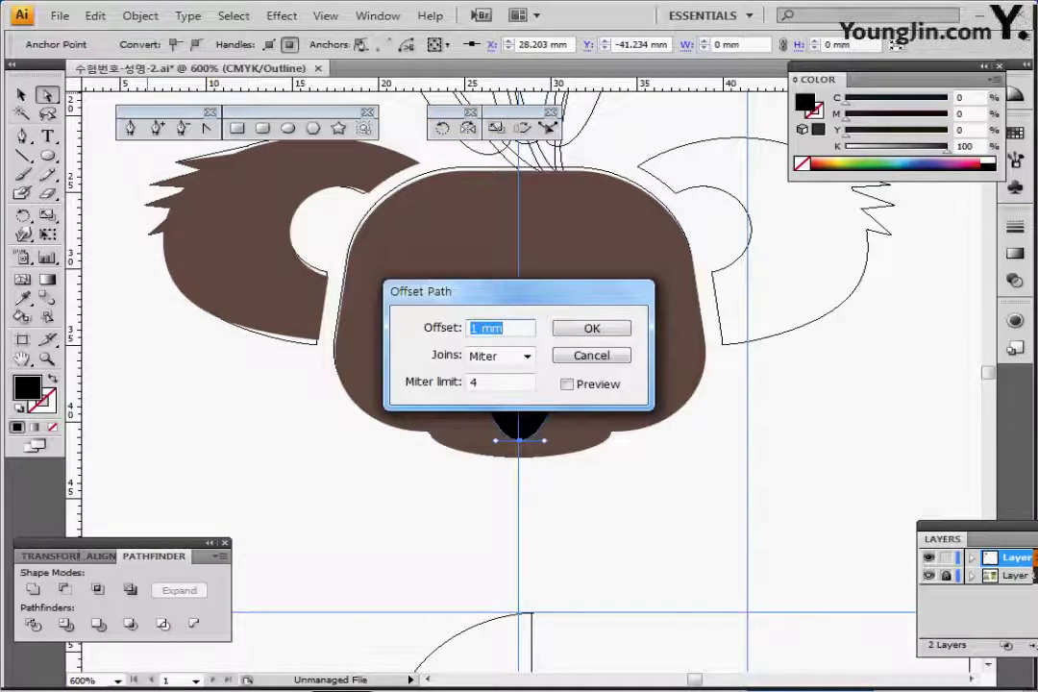
text(0.5)
key(Return)
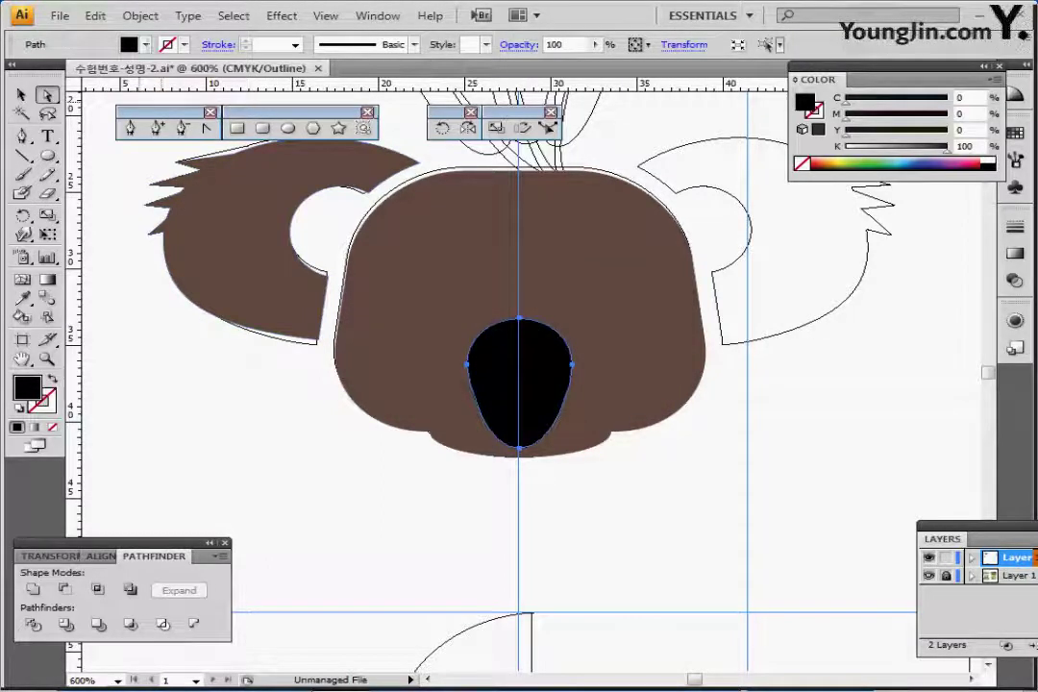
click(145, 45)
click(34, 60)
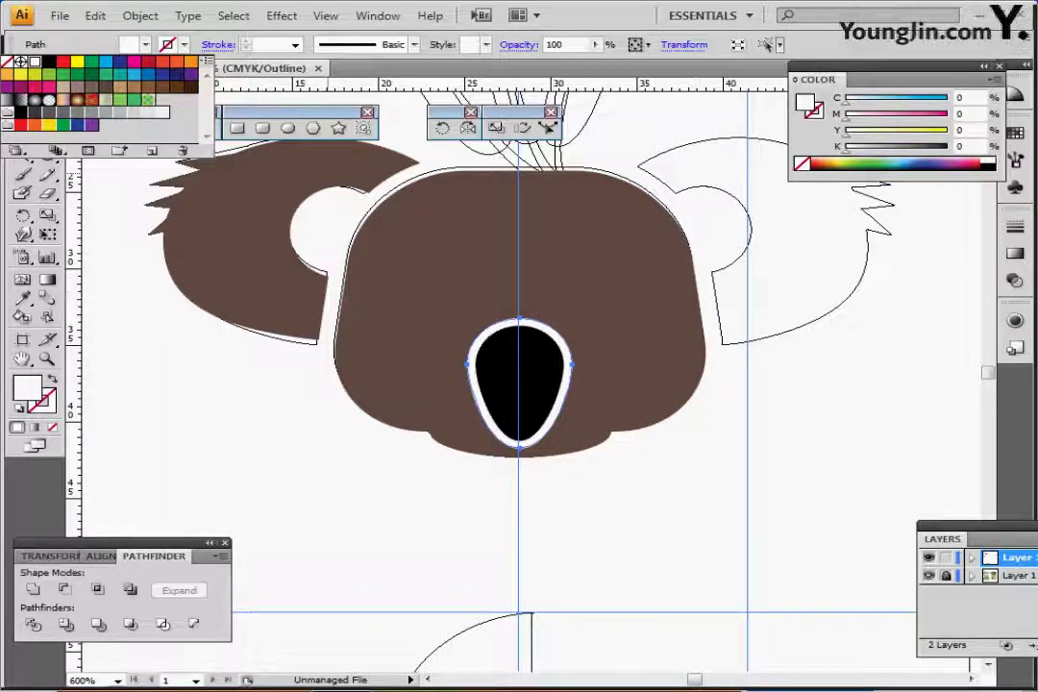
- Draw a narrow white highlight ellipse about 0.5 × 1.7 mm and place it in the upper-left part of the black nose
click(288, 128)
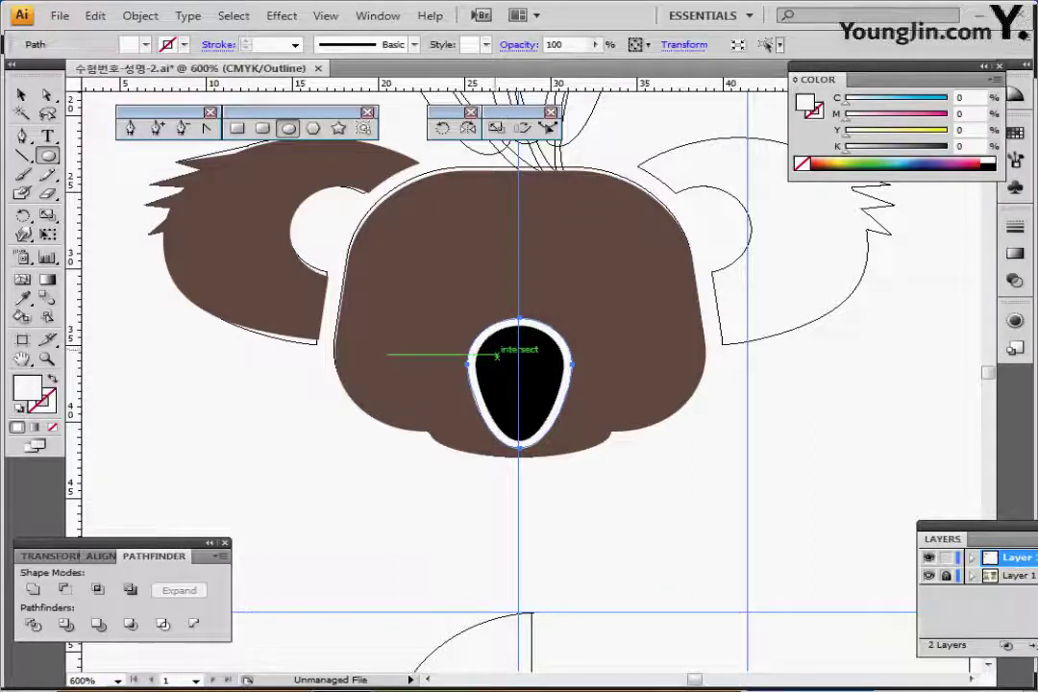
drag(495, 350, 504, 377)
key(ctrl+equal)
key(ctrl+equal)
key(ctrl+equal)
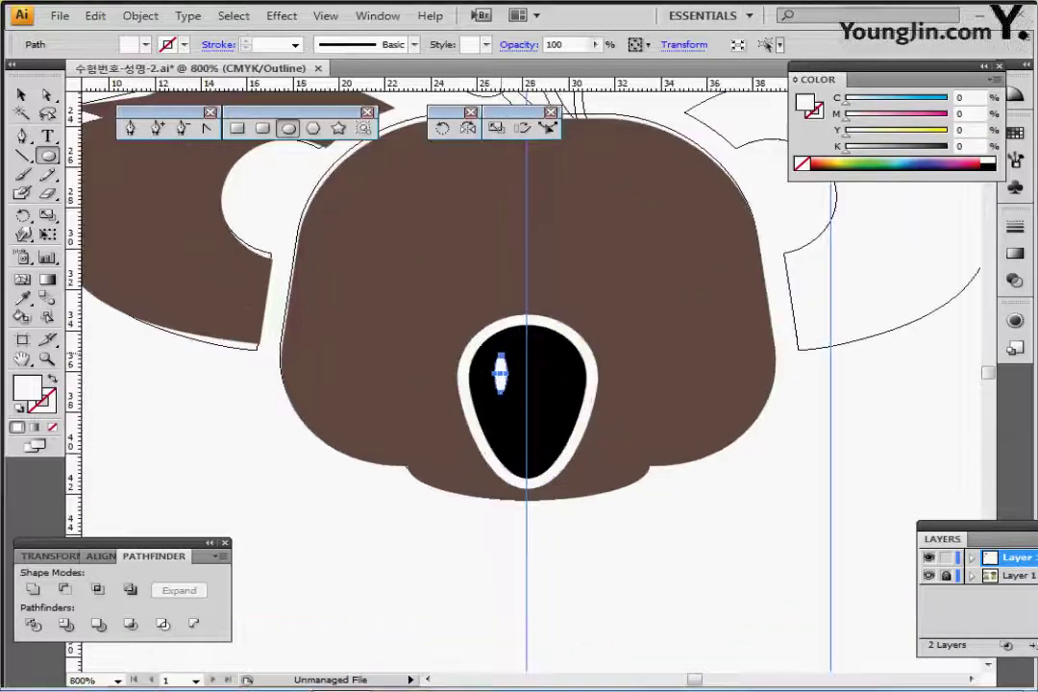
key(ctrl+equal)
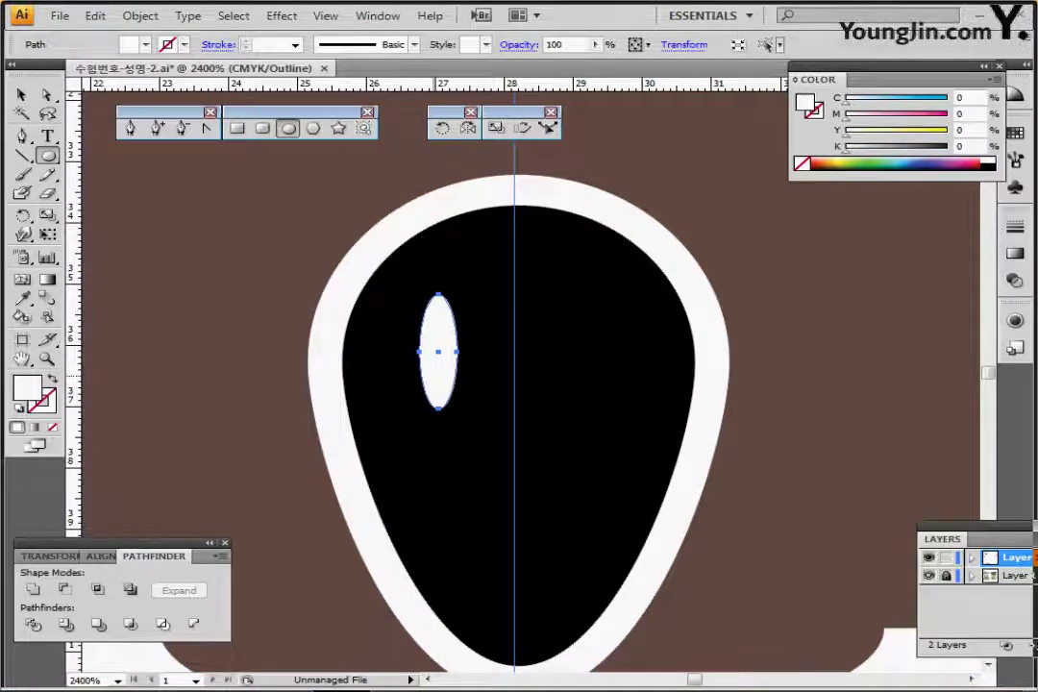
drag(531, 392, 520, 383)
drag(426, 357, 420, 355)
- Move the highlight ellipse's right anchor point inward so the shape becomes a thin crescent
key(a)
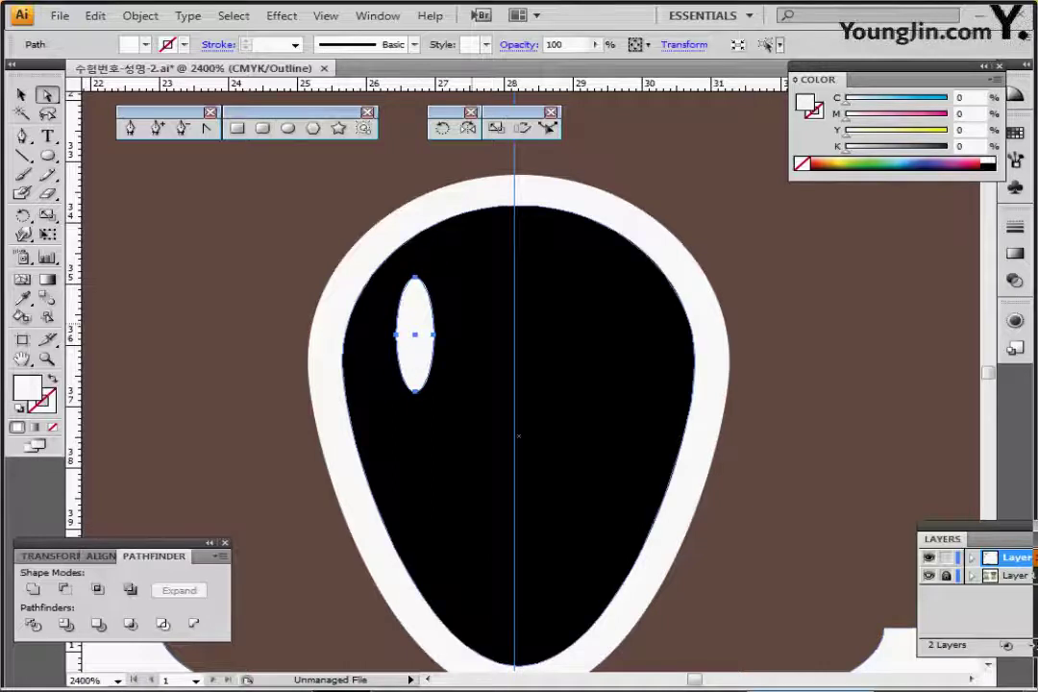
click(433, 334)
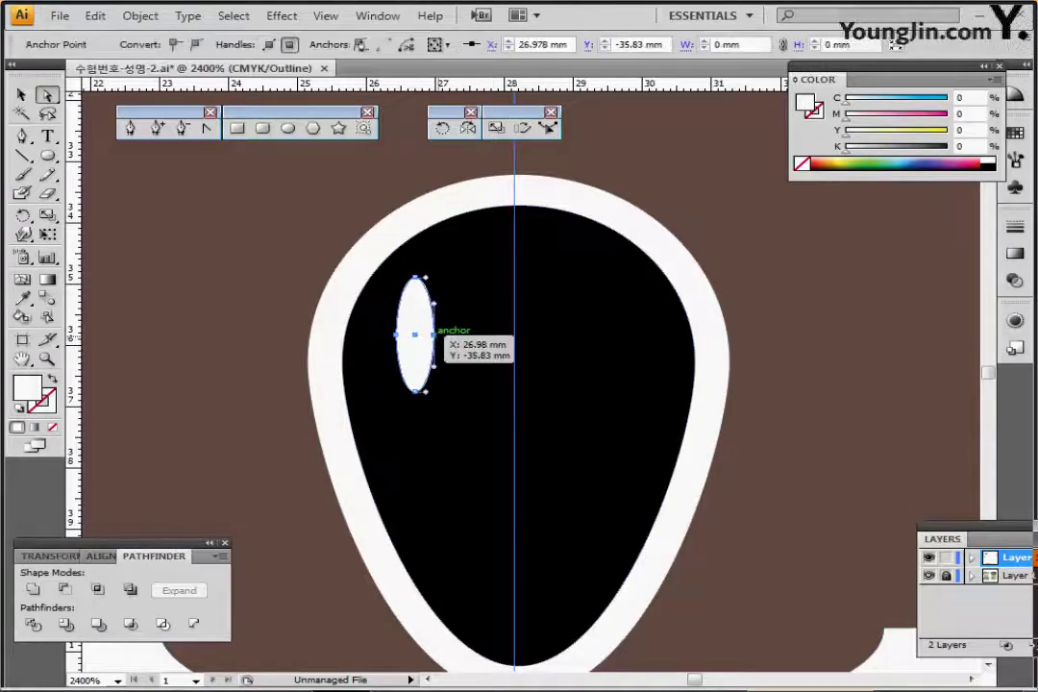
drag(433, 333, 415, 333)
- Rotate the whole crescent highlight by -20°
click(409, 358)
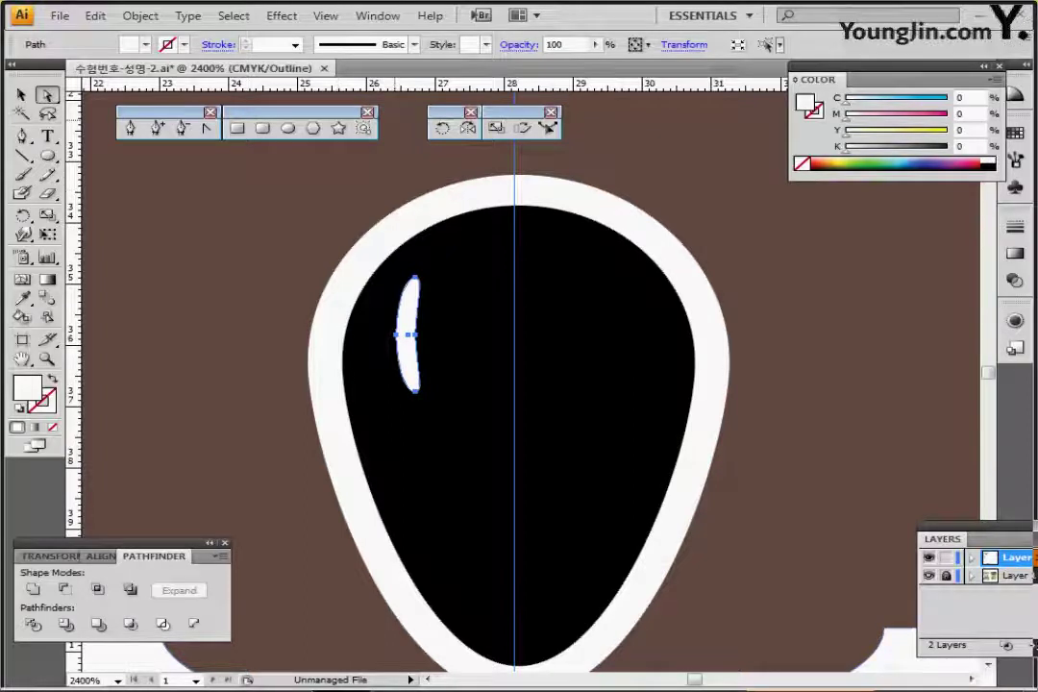
double_click(442, 128)
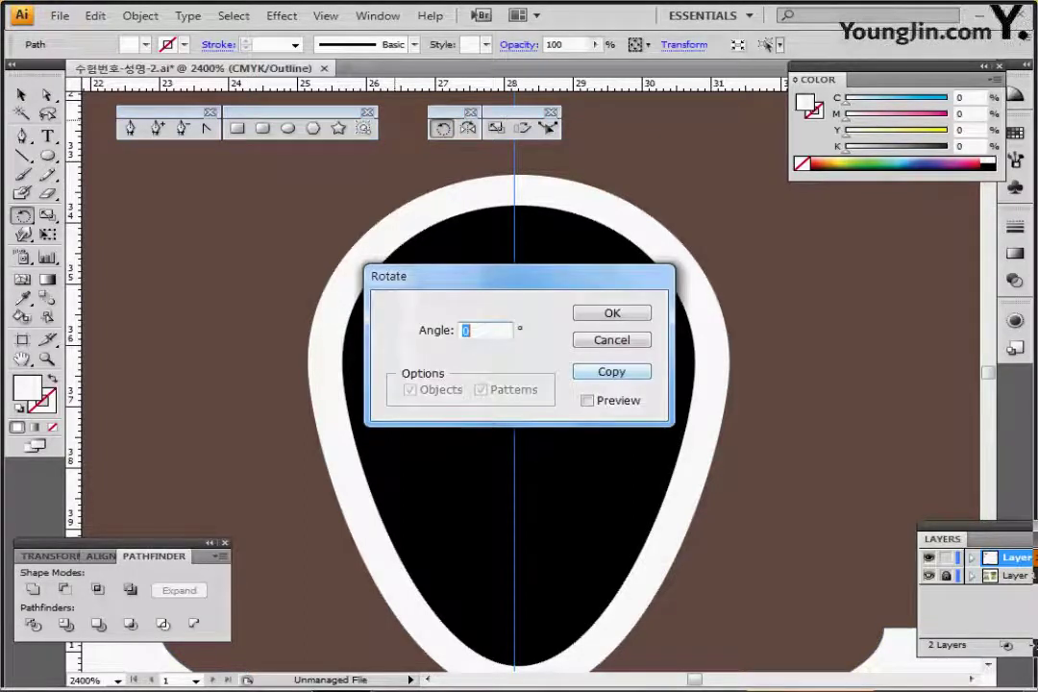
text(-20)
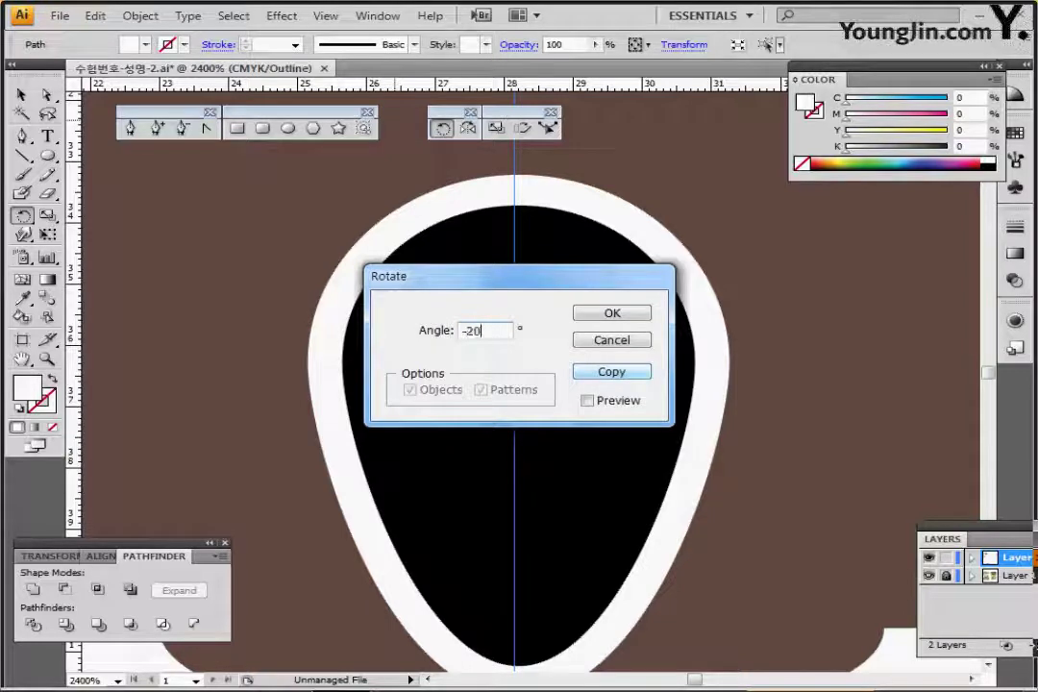
key(Return)
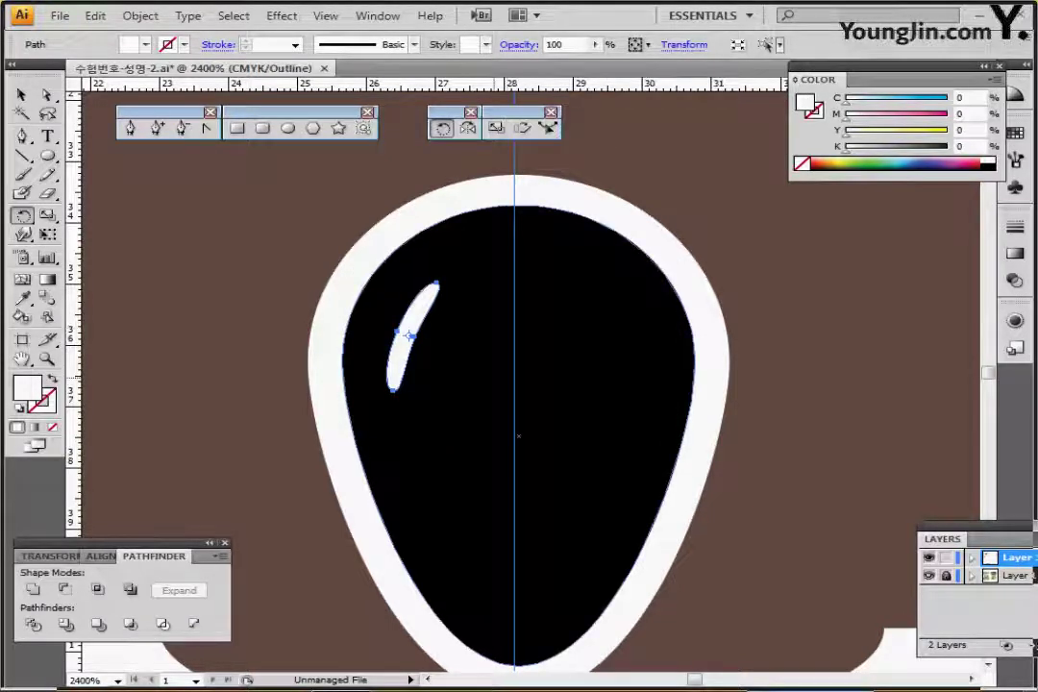
- Draw a white ellipse about 4.5 × 4 mm over the reference's left eye and nudge it to meet the eye outline's left side
key(ctrl+minus)
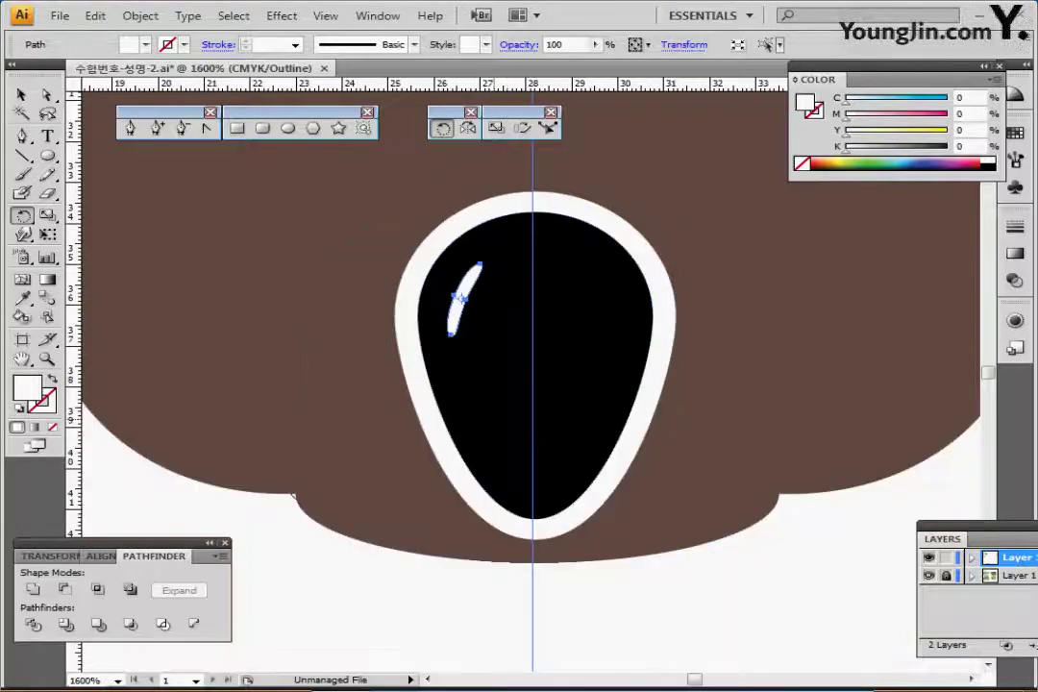
drag(442, 260, 502, 454)
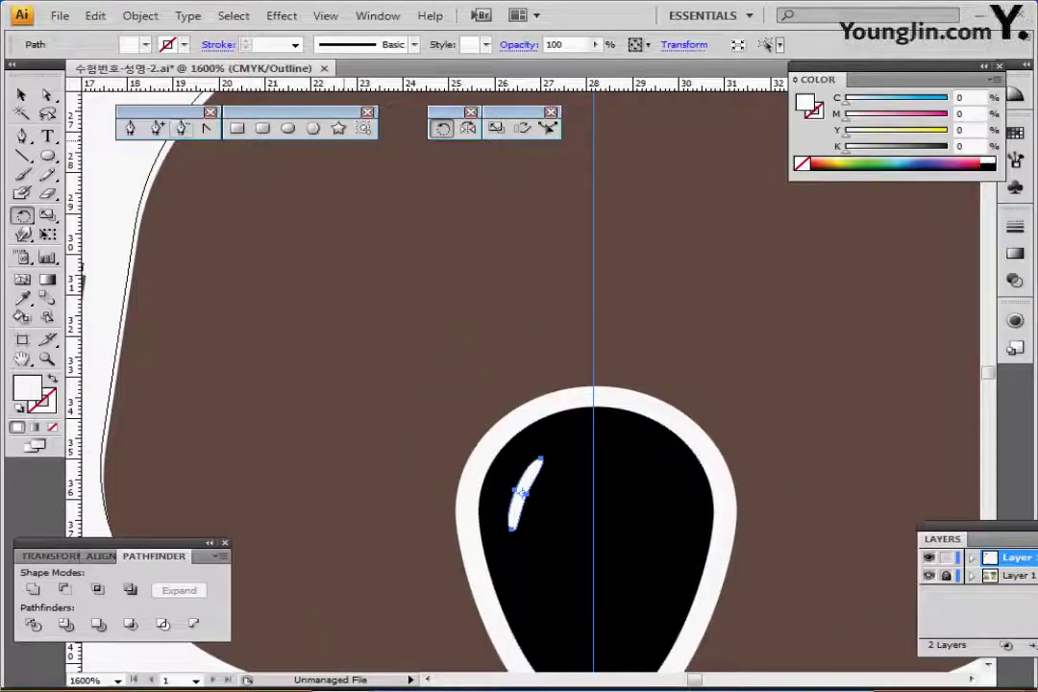
click(288, 127)
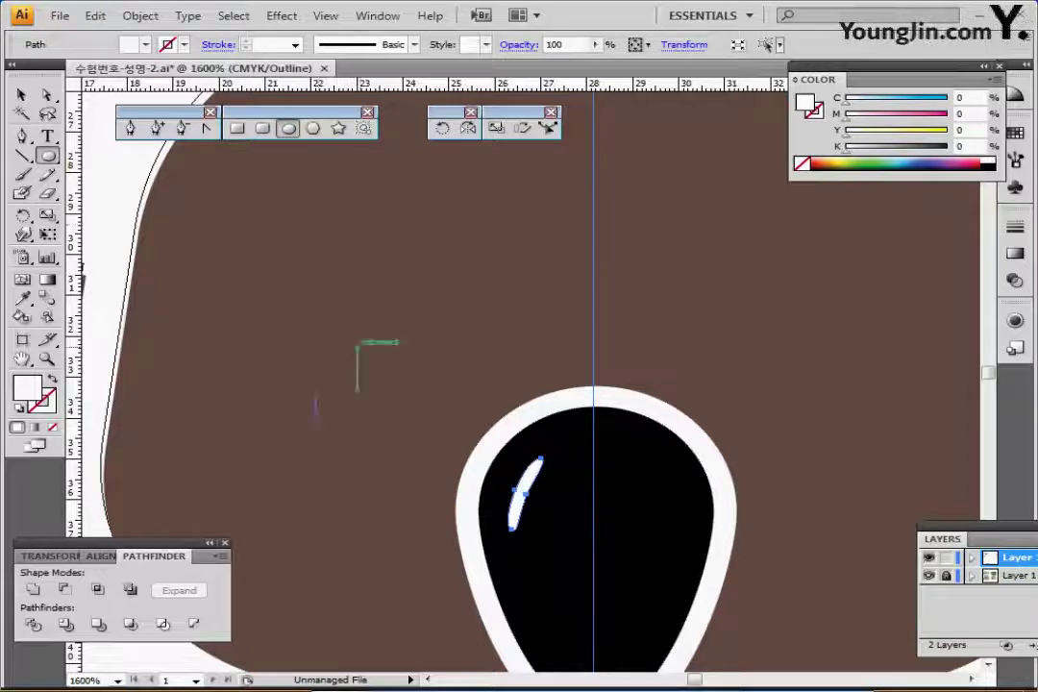
drag(315, 325, 315, 466)
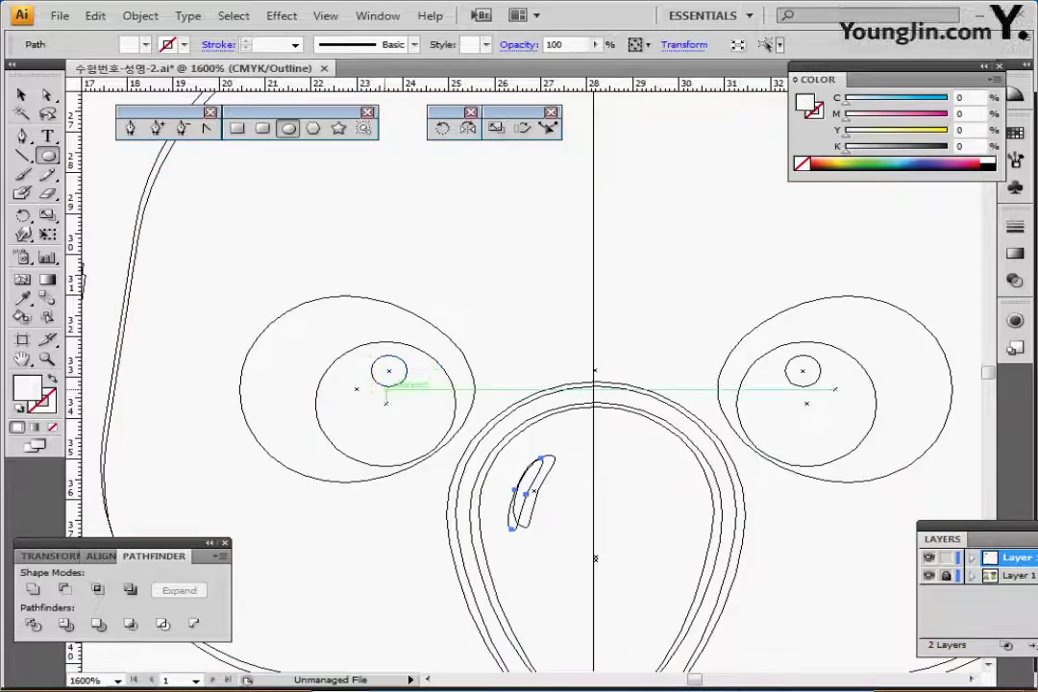
drag(356, 388, 460, 475)
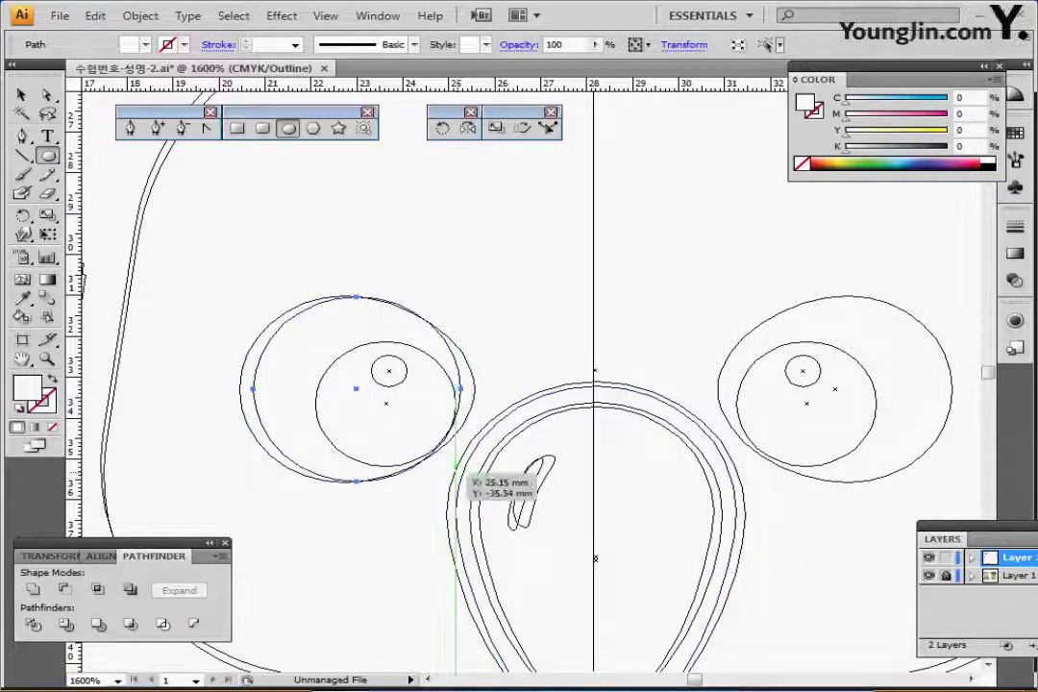
key(Left)
key(Left)
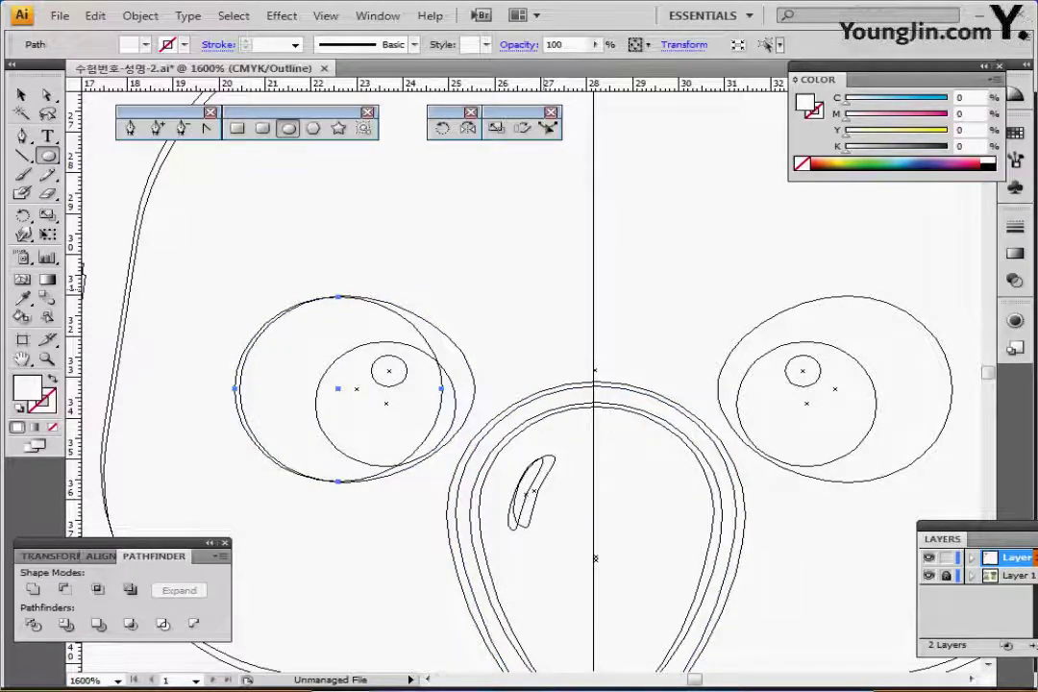
key(Right)
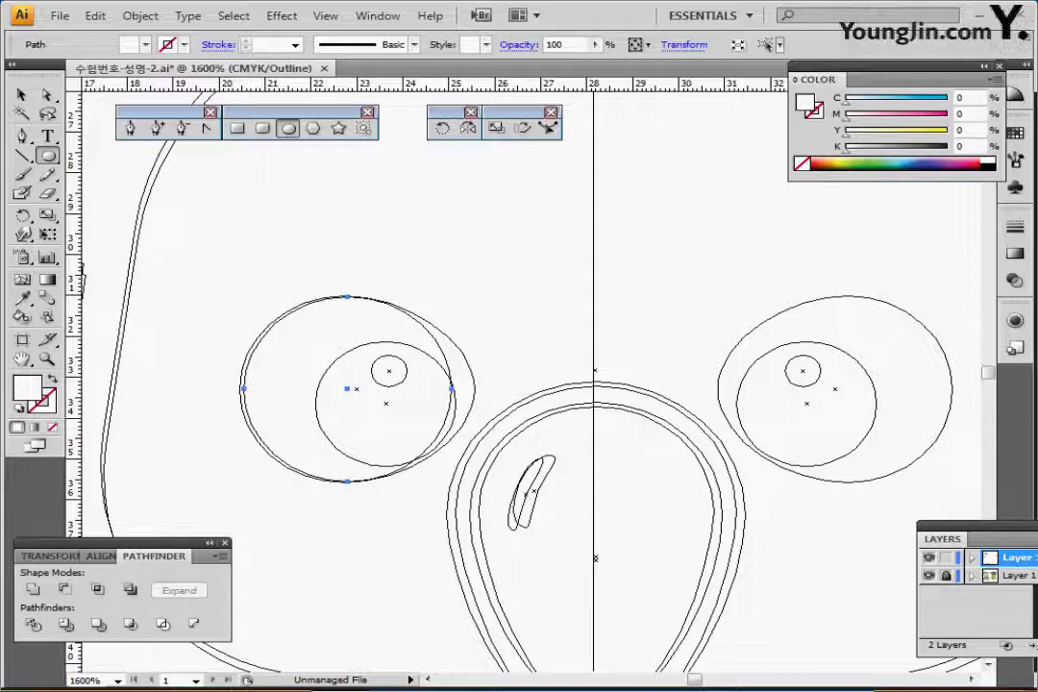
ctrl+click(928, 557)
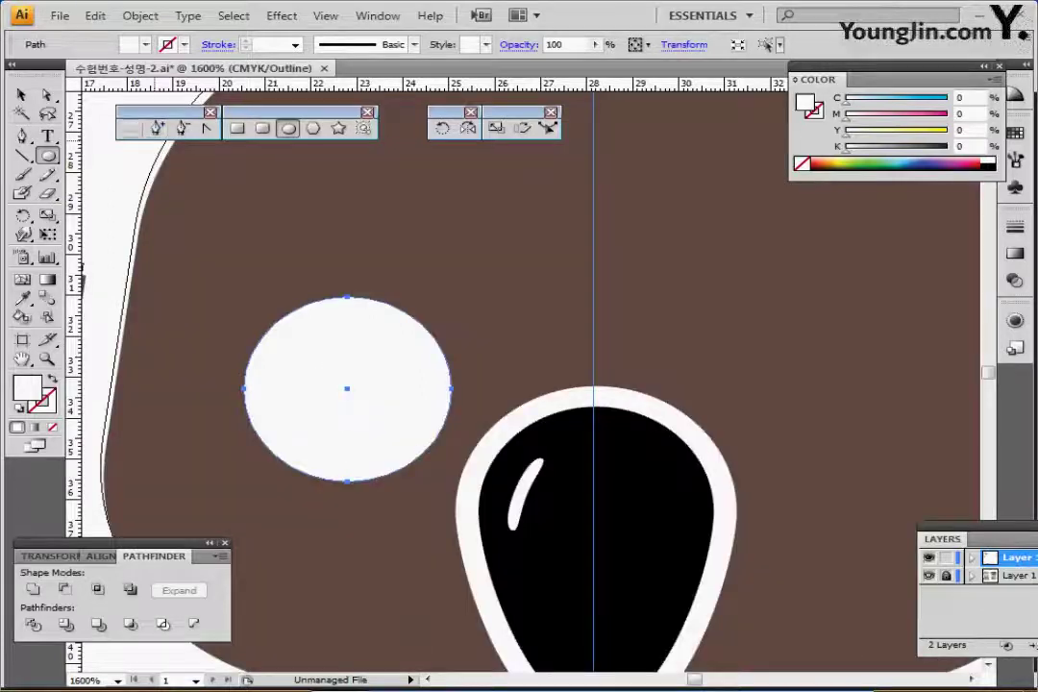
- Move the white eye ellipse's right anchor point outward to about X 25.52 mm, forming an egg shape
drag(538, 269, 489, 247)
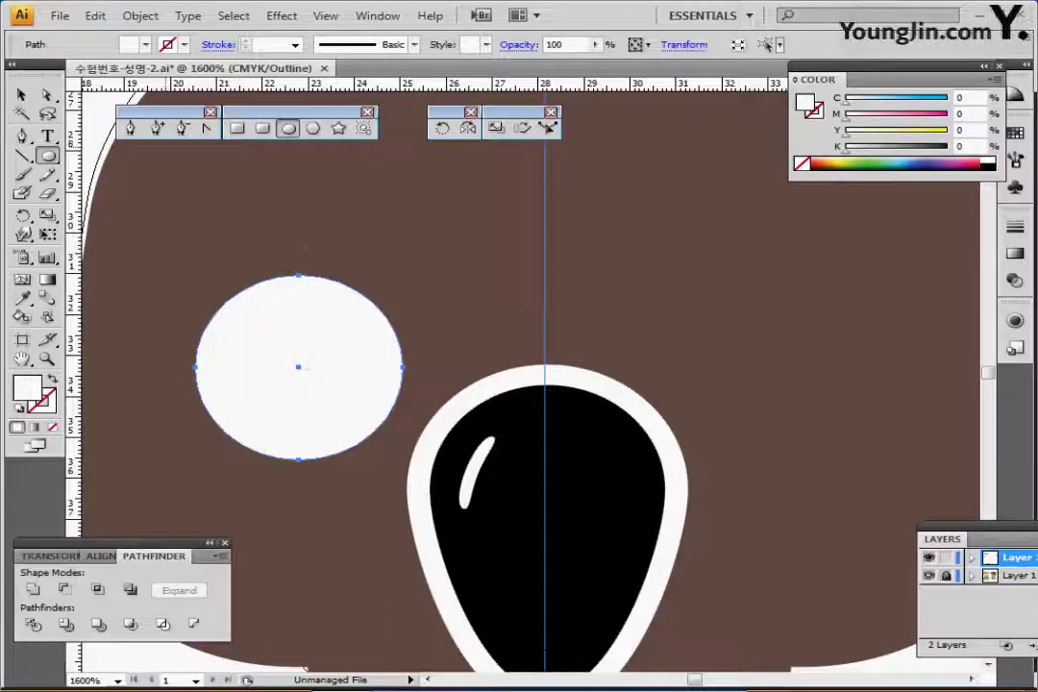
click(47, 94)
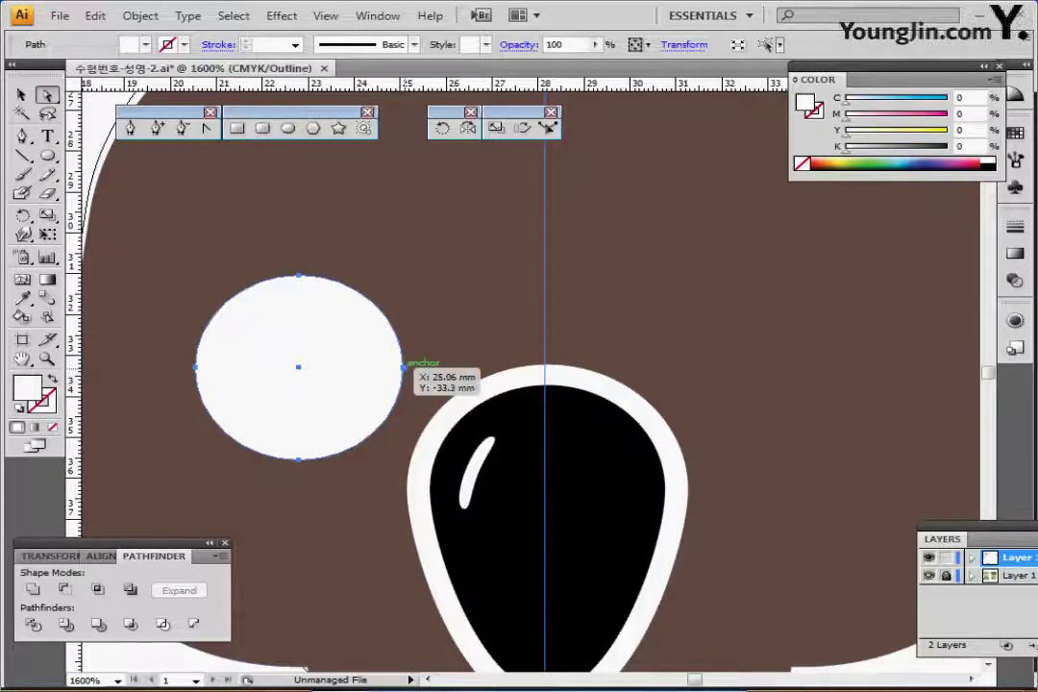
click(403, 366)
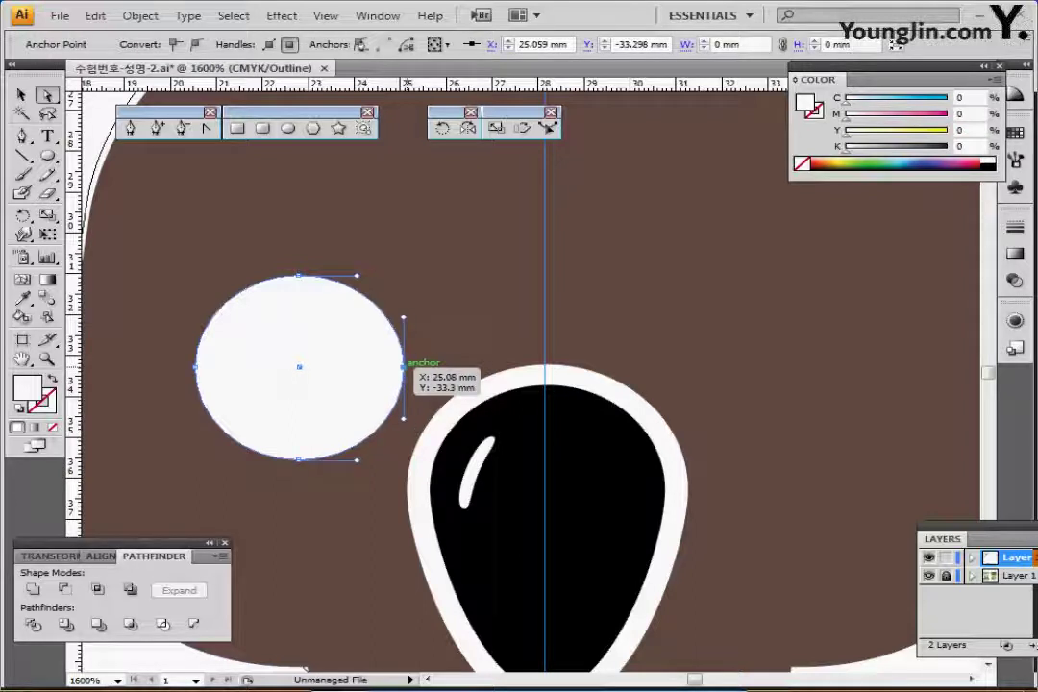
drag(403, 367, 424, 366)
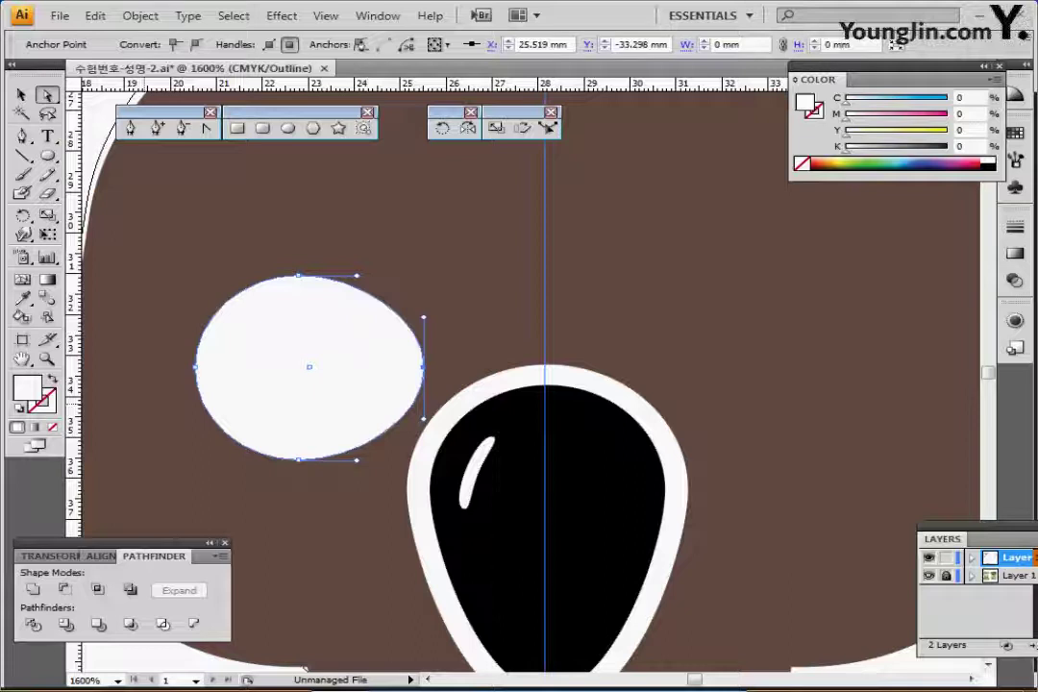
- Draw a pupil ellipse about 3.2 × 2.8 mm in the inner half of the white eye and fill it black
click(287, 128)
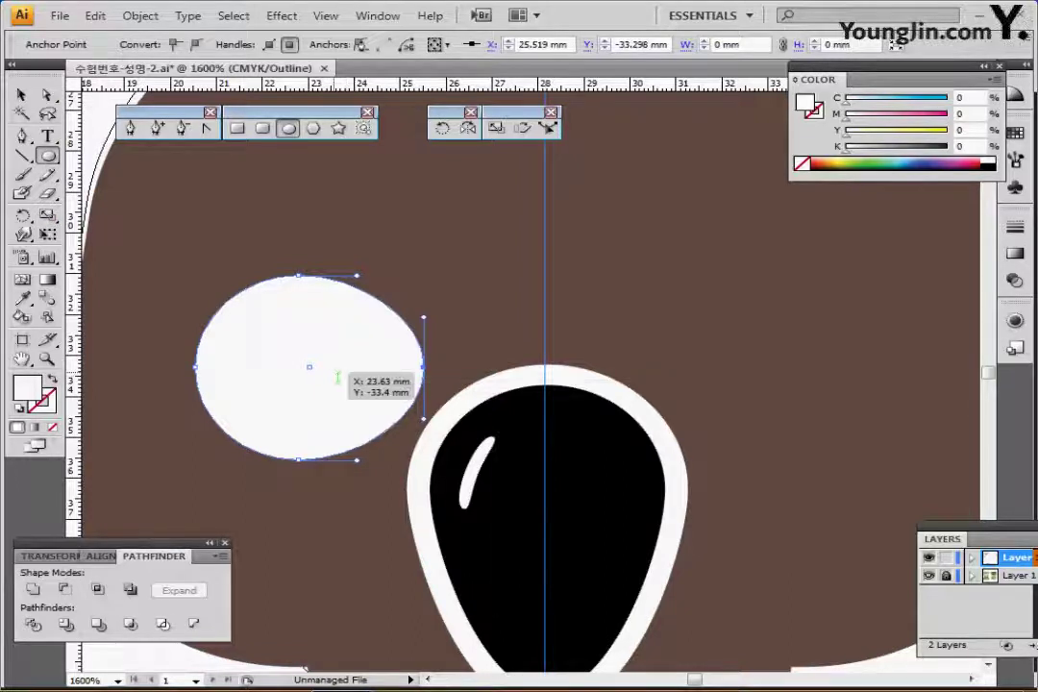
drag(340, 371, 413, 434)
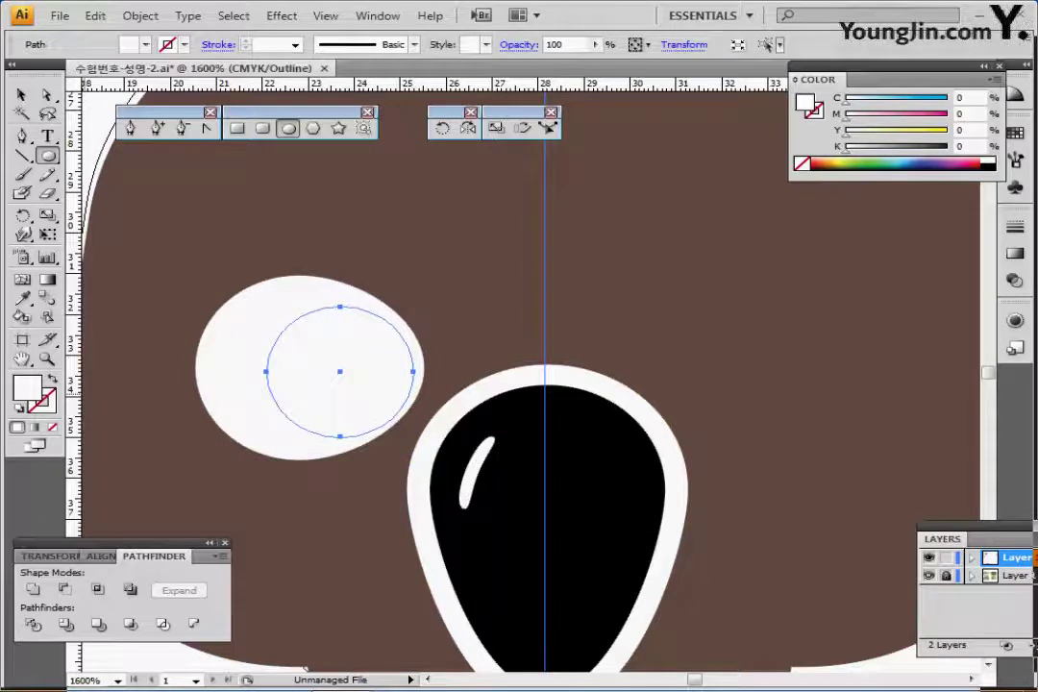
click(145, 44)
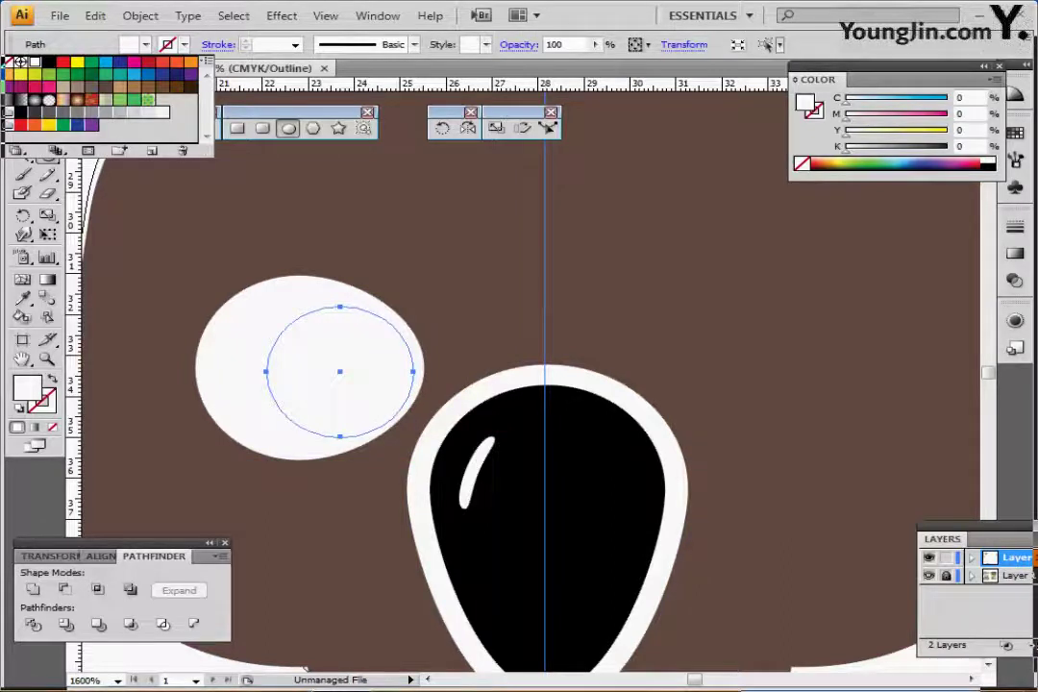
click(49, 60)
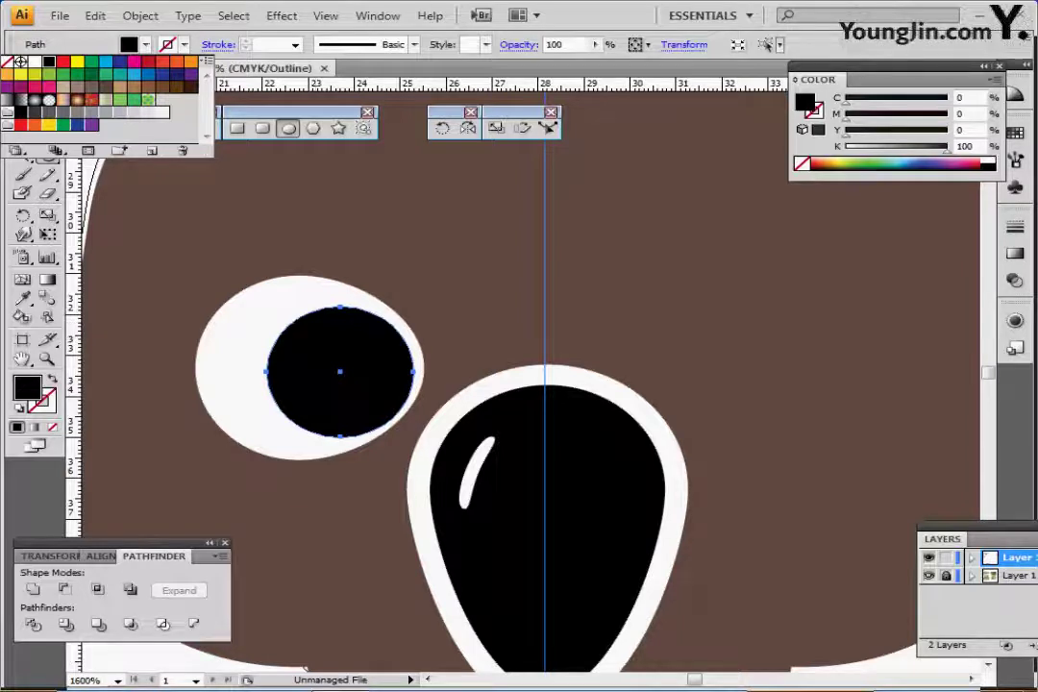
- Show the artwork as outlines and nudge the pupil slightly down onto the reference's pupil outline
key(ctrl+y)
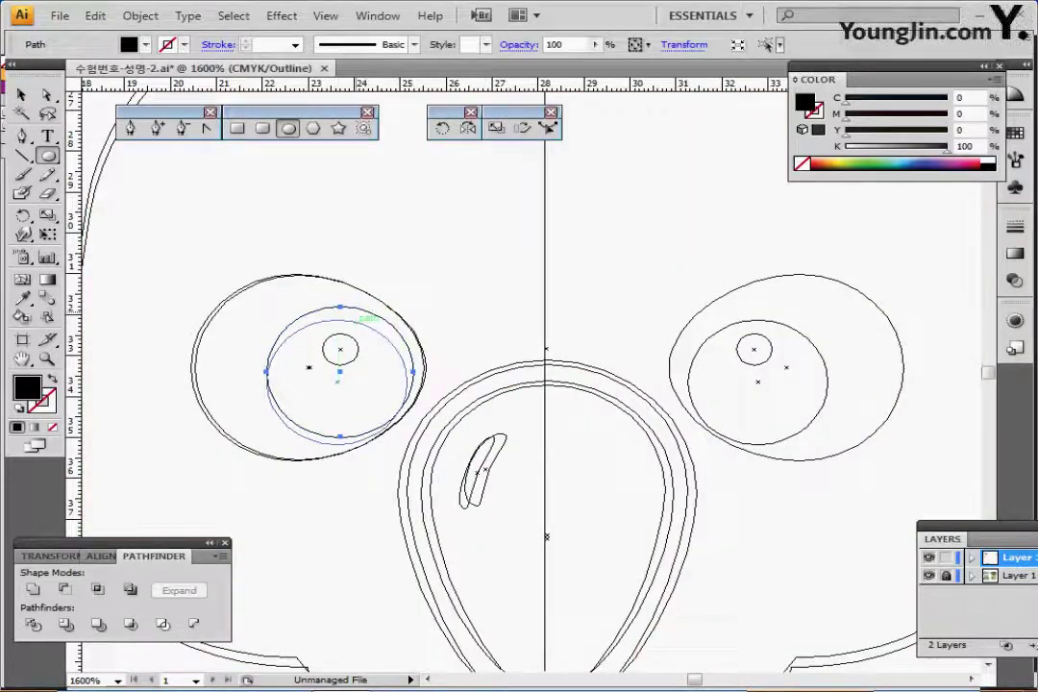
key(Down)
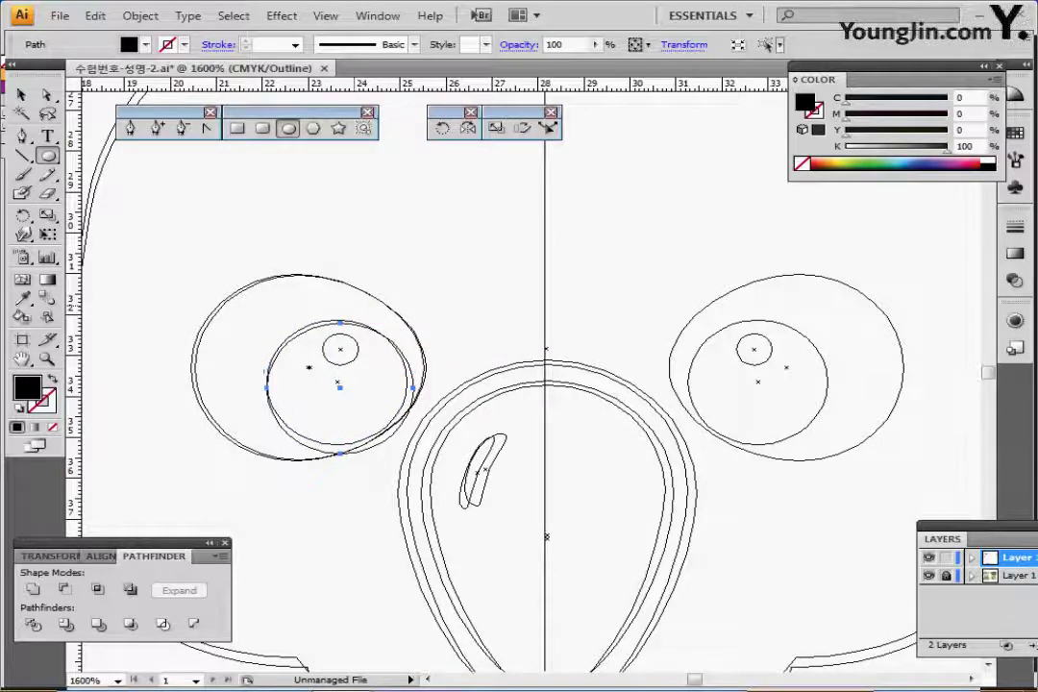
key(Up)
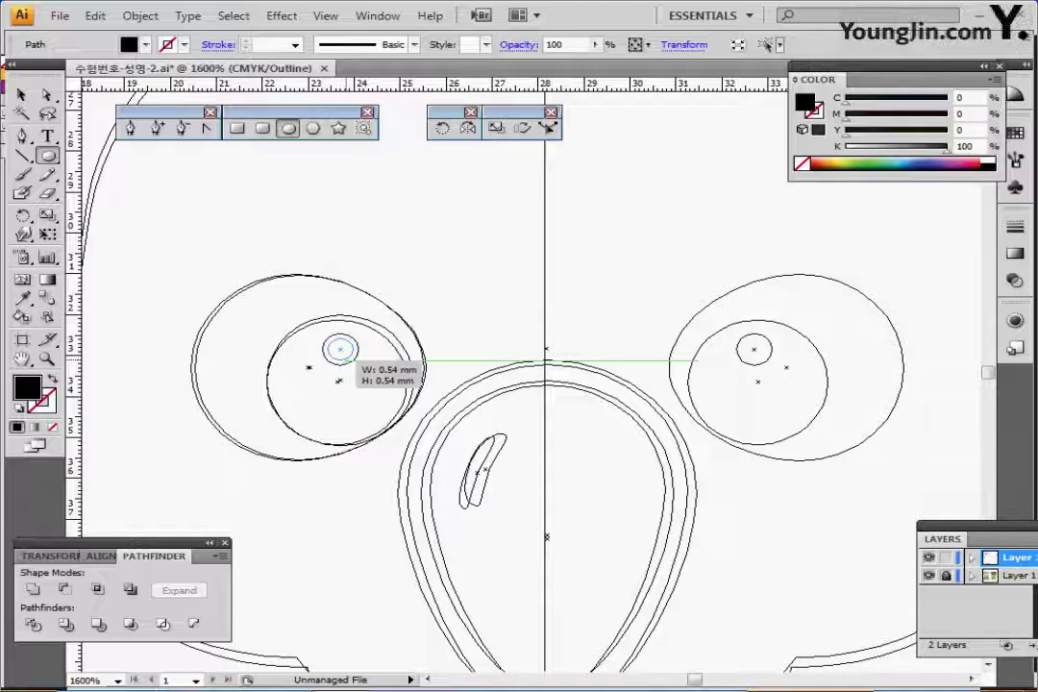
- Draw a round highlight about 0.8 mm across in the upper part of the left pupil and fill it white
drag(353, 361, 358, 367)
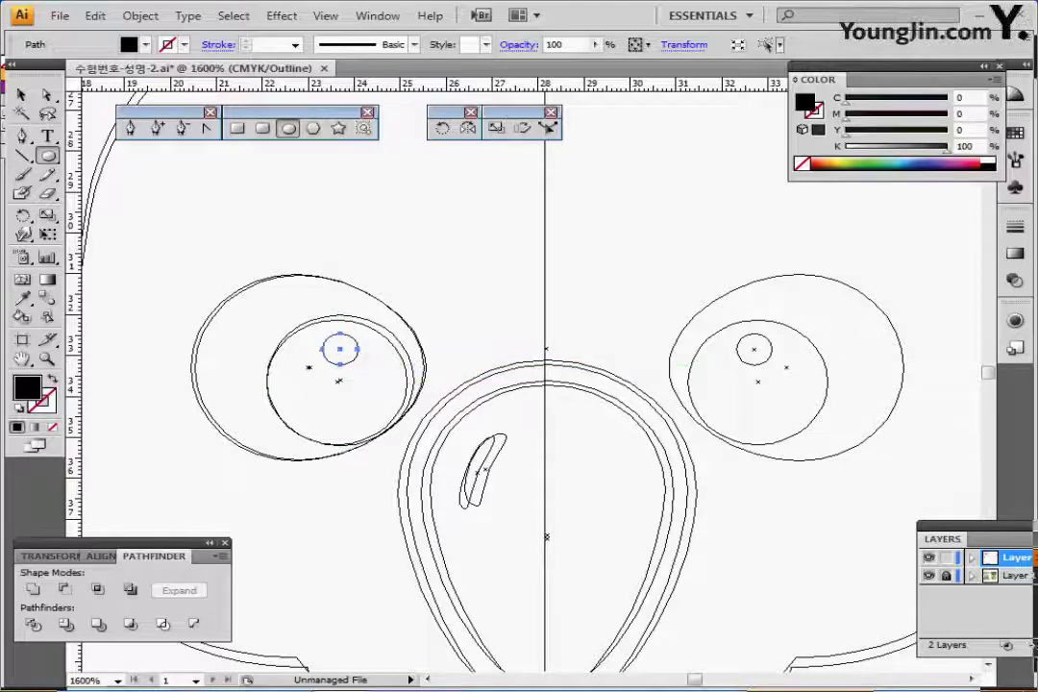
key(ctrl+y)
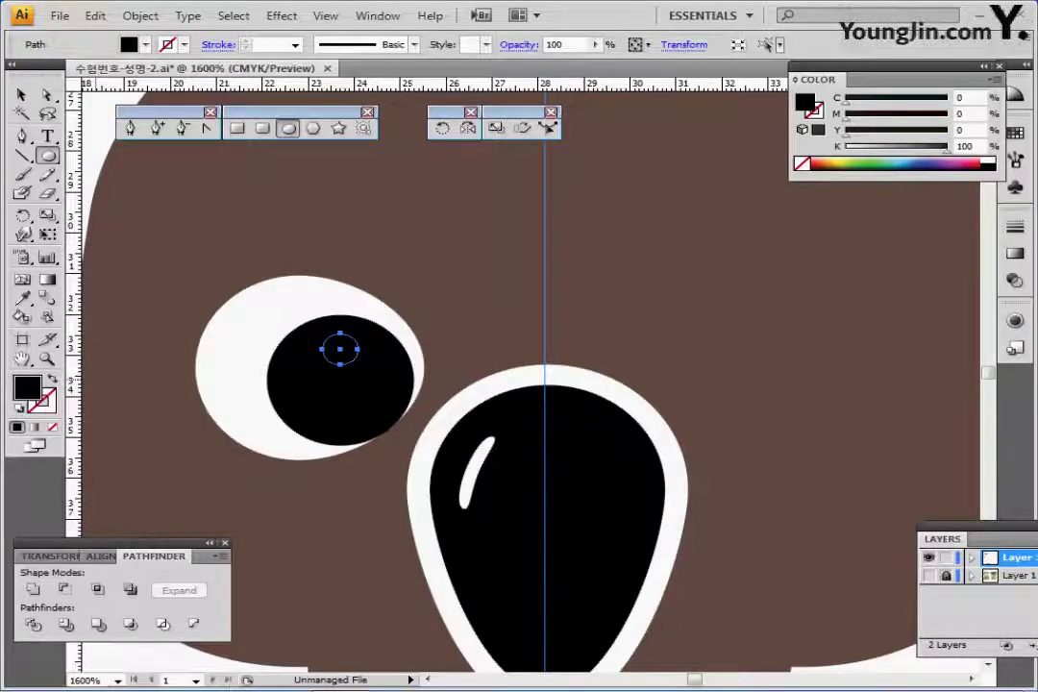
click(988, 160)
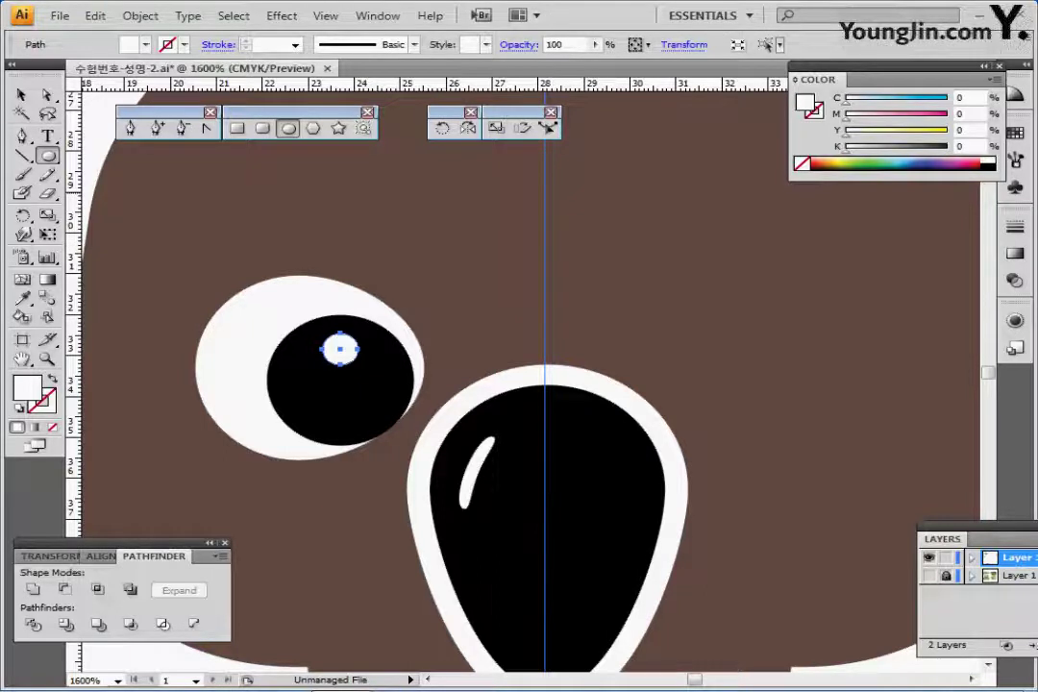
- Reflect a copy of the left ear and all left eye shapes across a vertical axis through the nose centre
key(ctrl+minus)
key(ctrl+minus)
key(ctrl+minus)
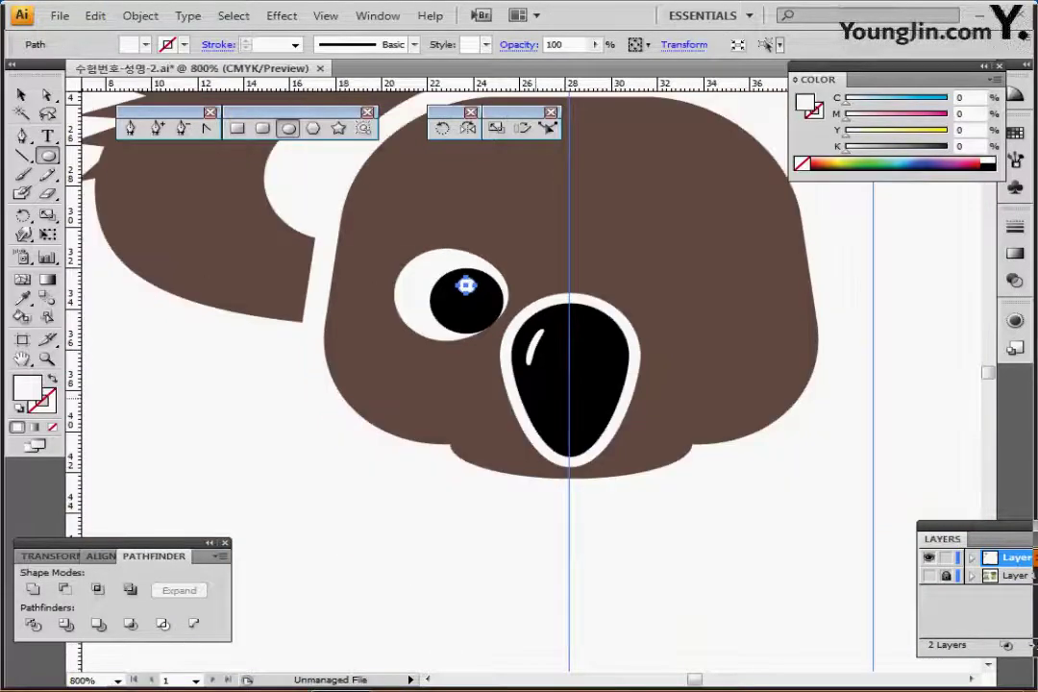
drag(576, 338, 386, 381)
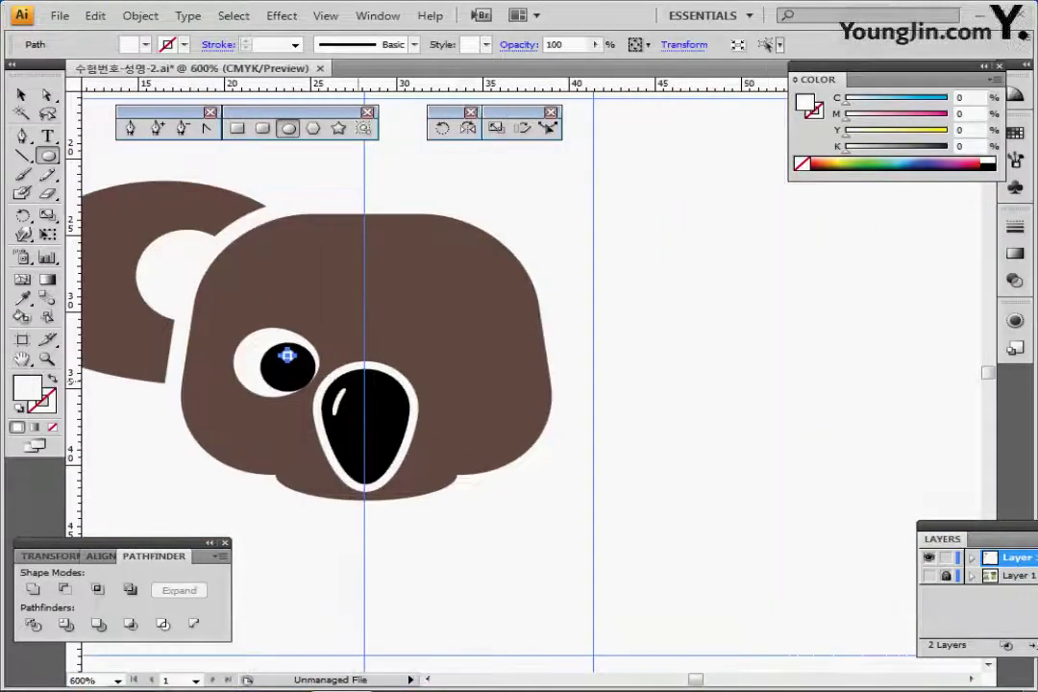
scroll(490, 374, left, 3)
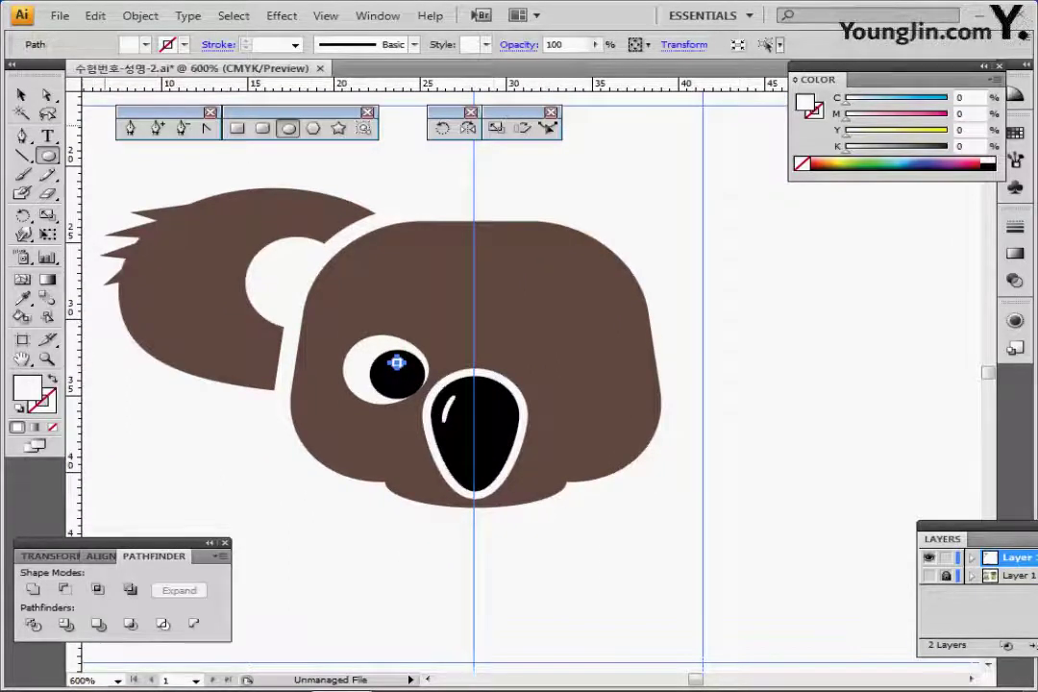
click(21, 94)
drag(176, 168, 215, 357)
drag(144, 163, 394, 458)
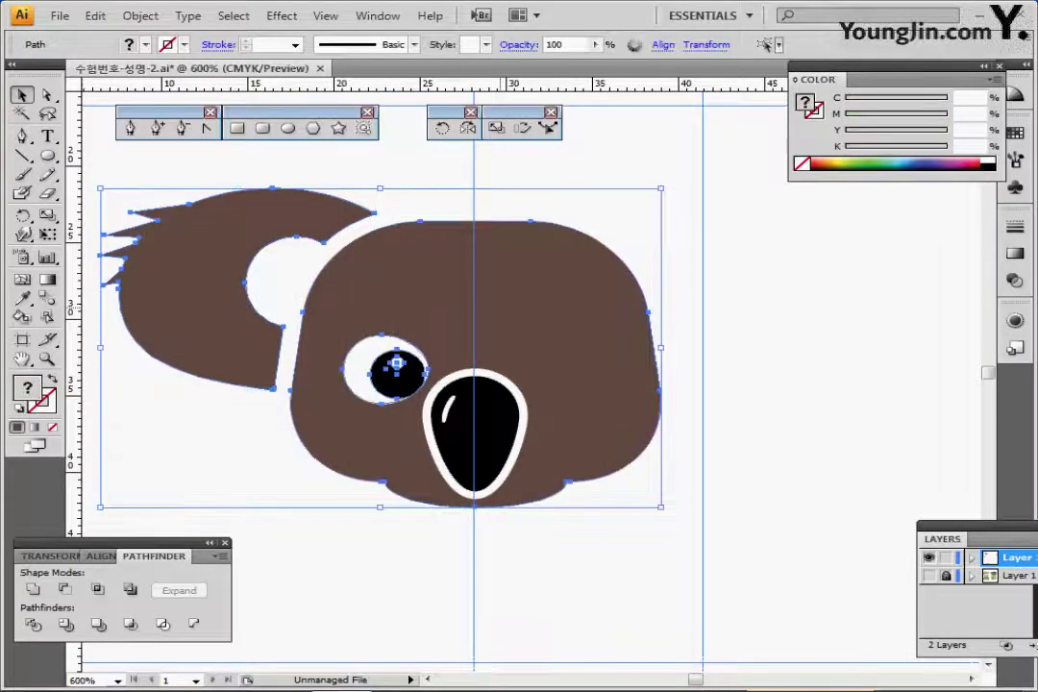
shift+click(519, 317)
drag(169, 169, 394, 493)
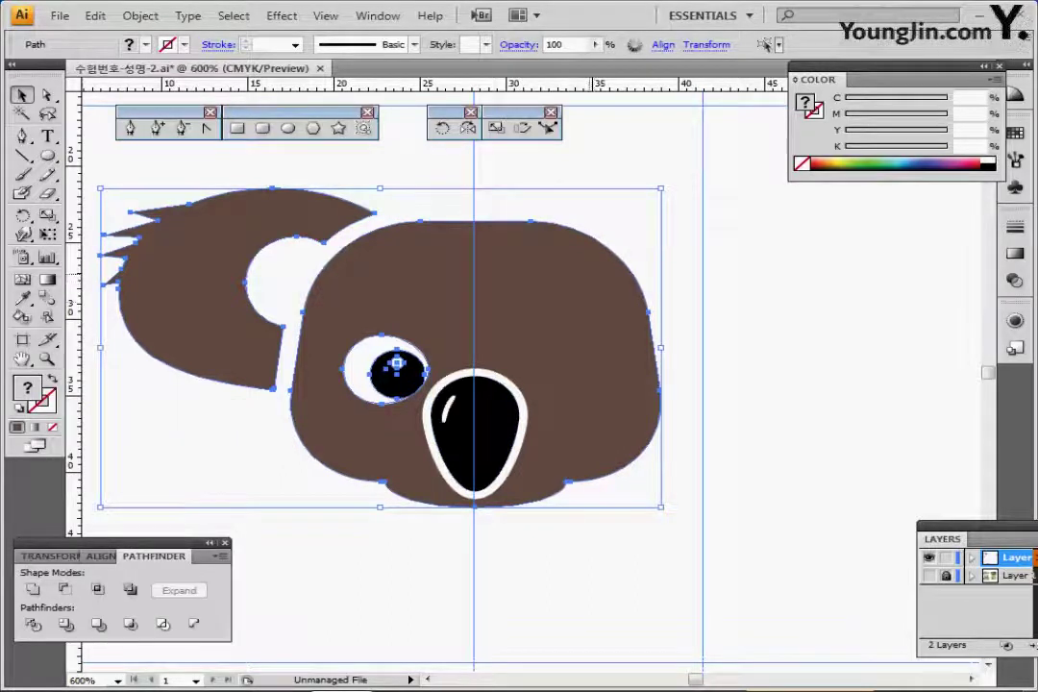
shift+click(509, 317)
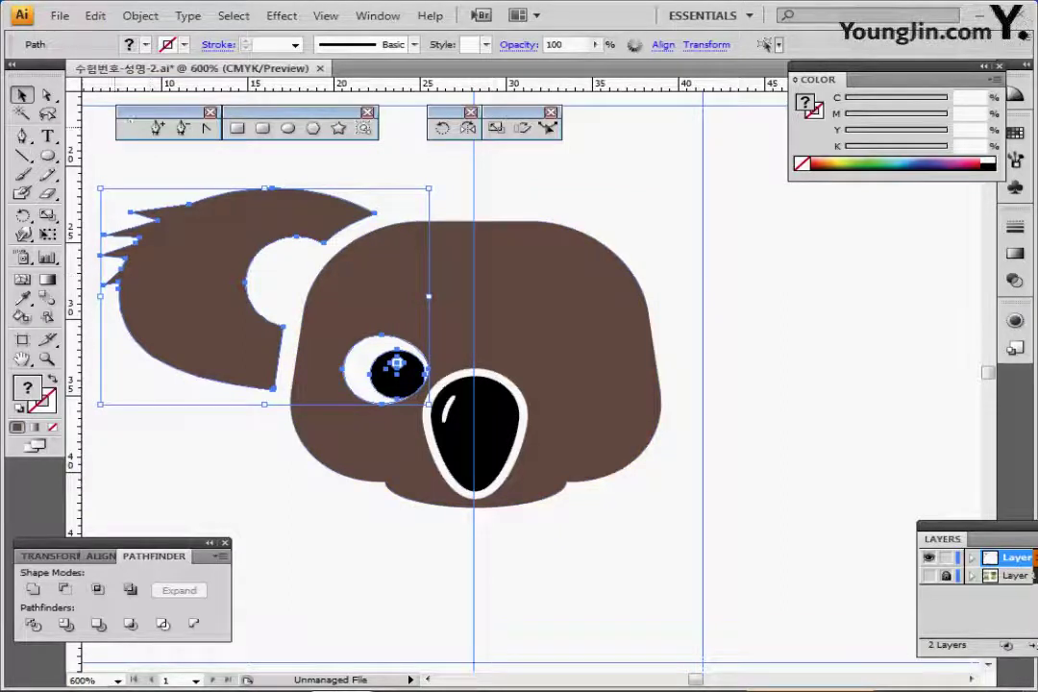
click(468, 128)
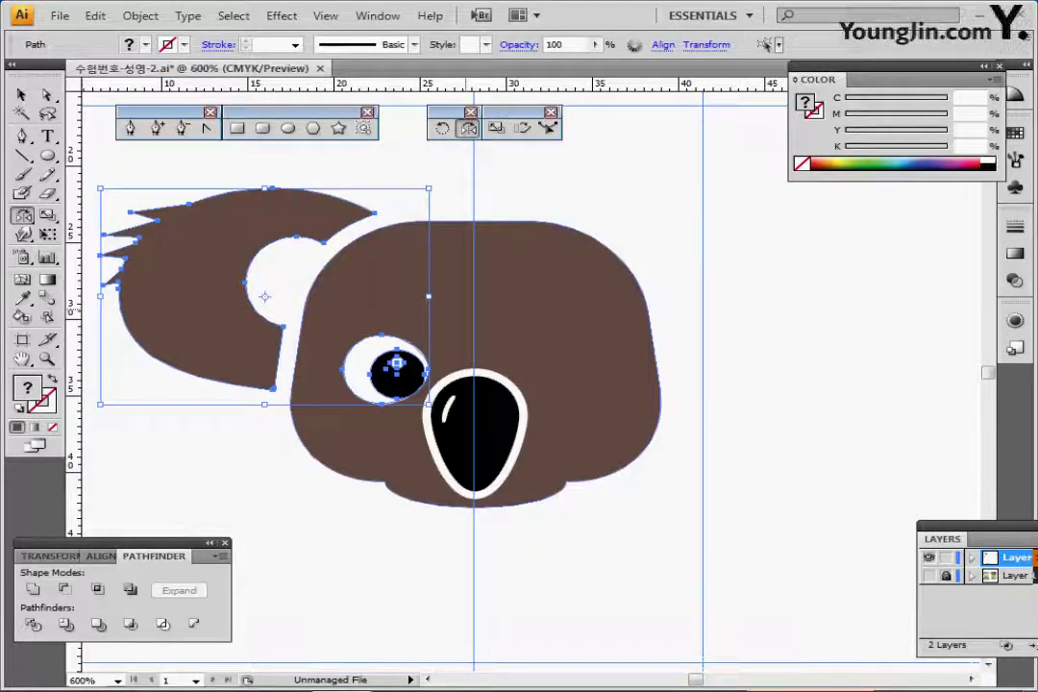
key(ctrl+y)
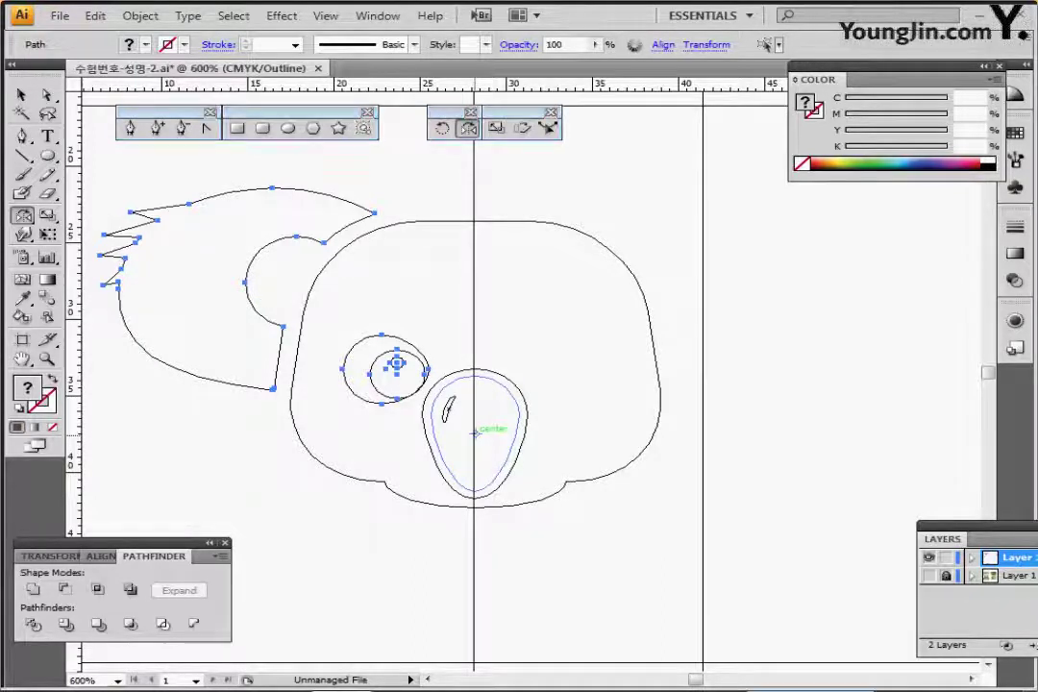
alt+click(475, 432)
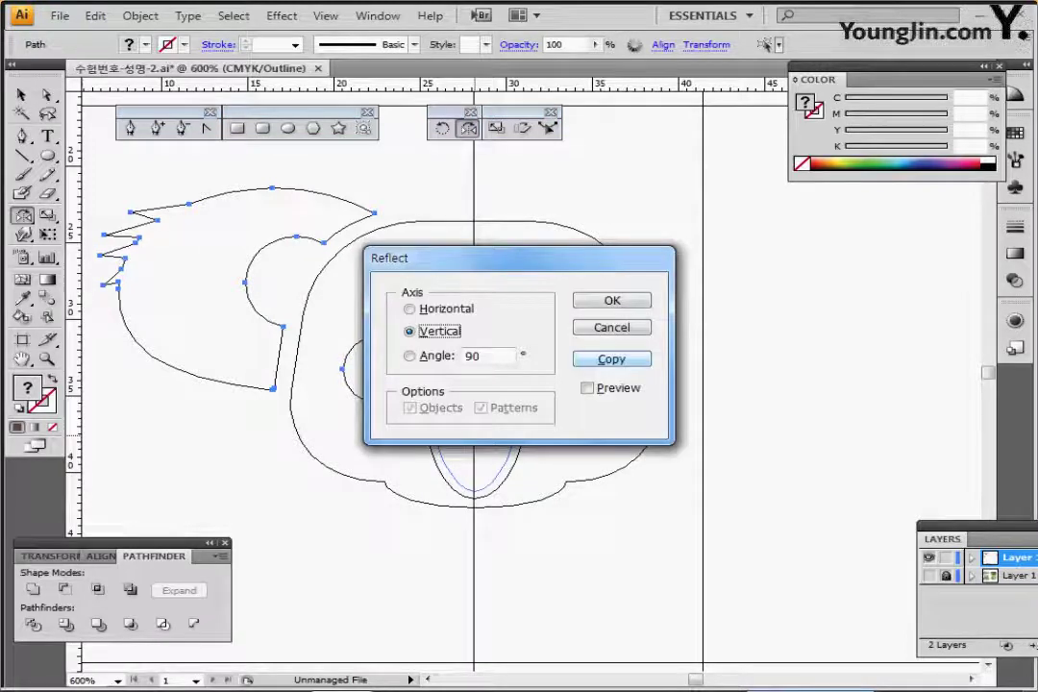
click(611, 358)
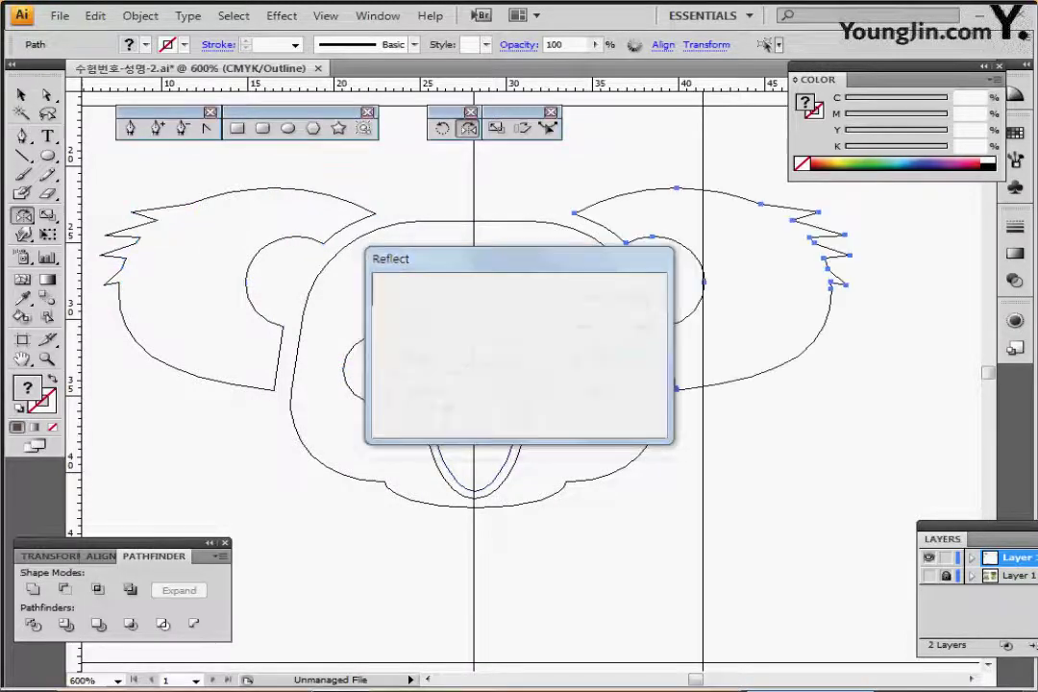
key(ctrl+y)
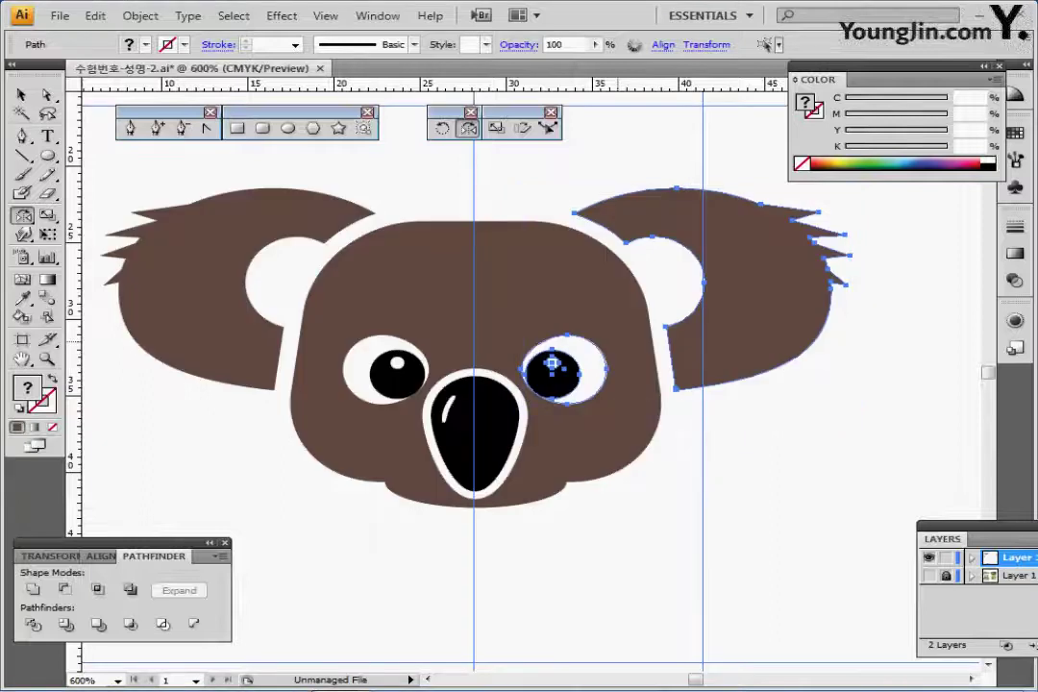
key(ctrl)
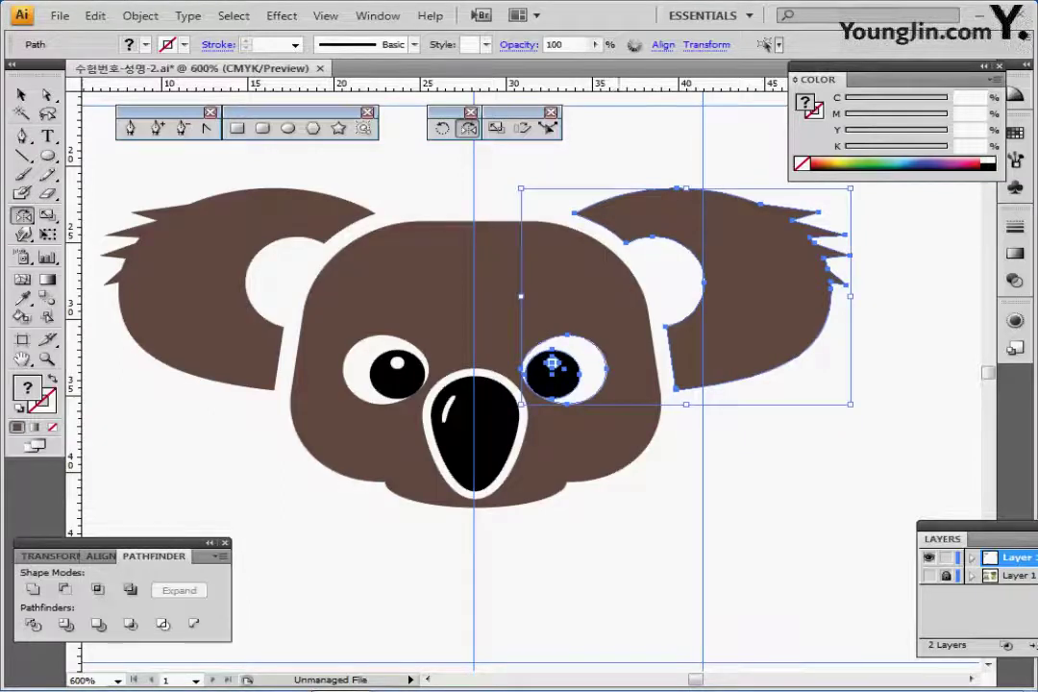
key(ctrl+shift+a)
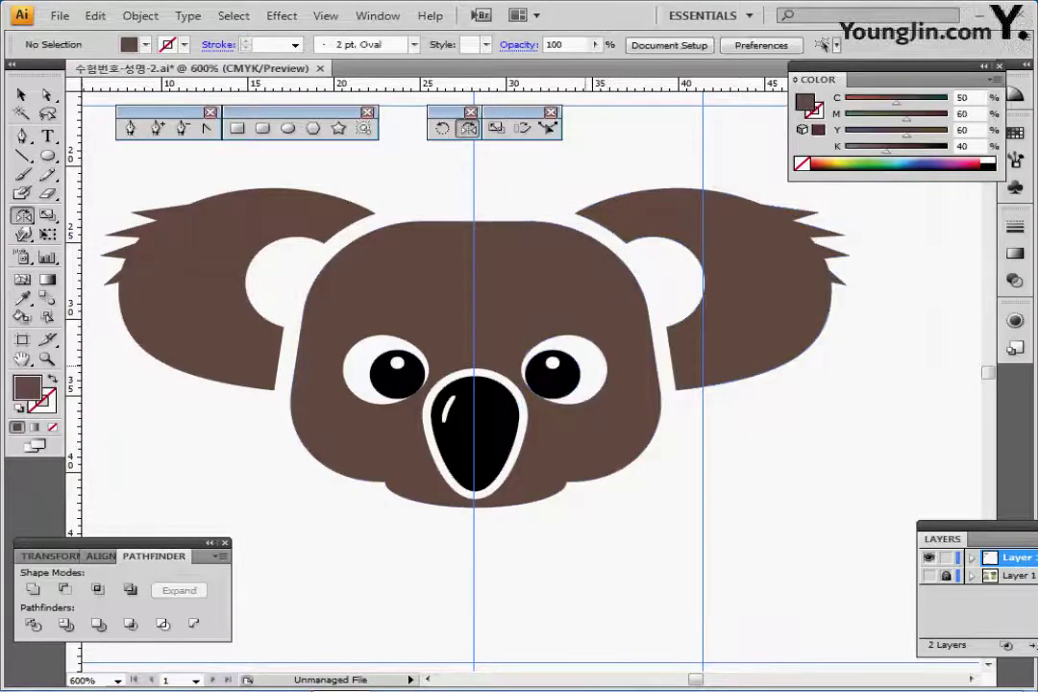
- Create an ellipse 5 mm wide and 25 mm high, filled with the light green sample colour (C 30, M 0, Y 80, K 0)
key(ctrl+minus)
key(ctrl+plus)
scroll(519, 375, down, 2)
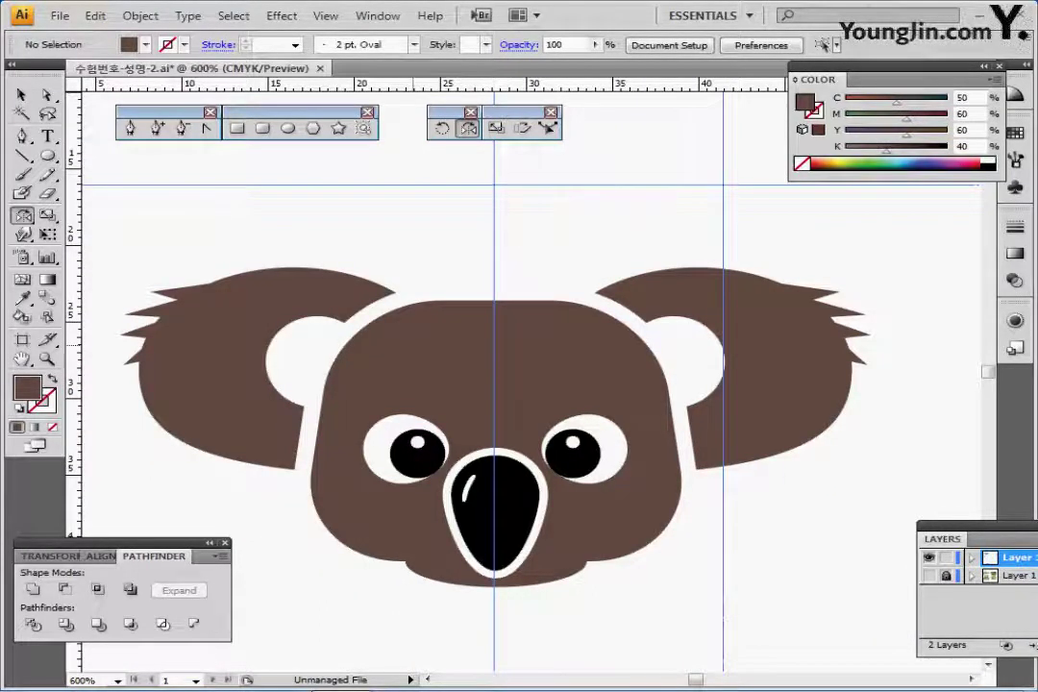
drag(386, 380, 549, 344)
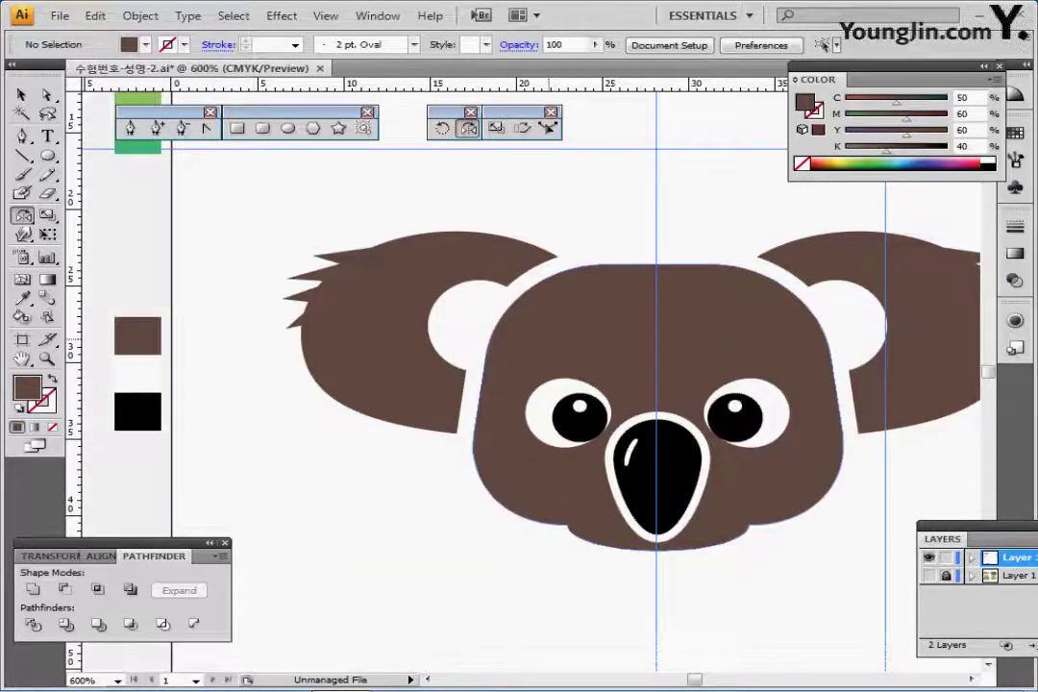
scroll(137, 192, up, 5)
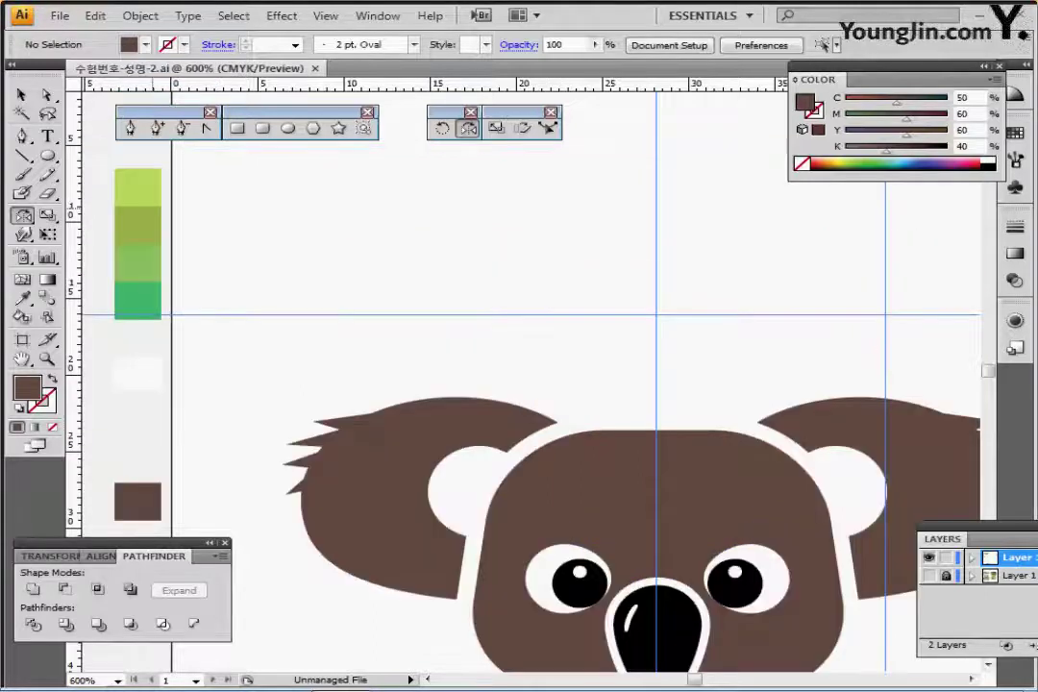
click(137, 187)
drag(384, 276, 259, 211)
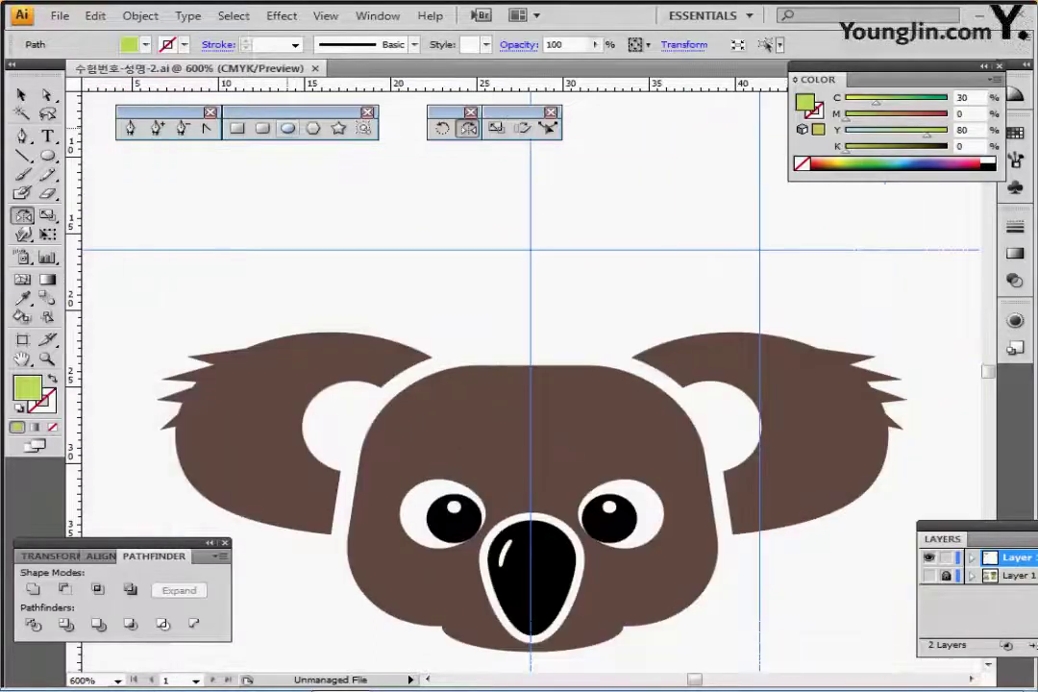
click(287, 128)
scroll(432, 259, up, 3)
drag(443, 269, 326, 239)
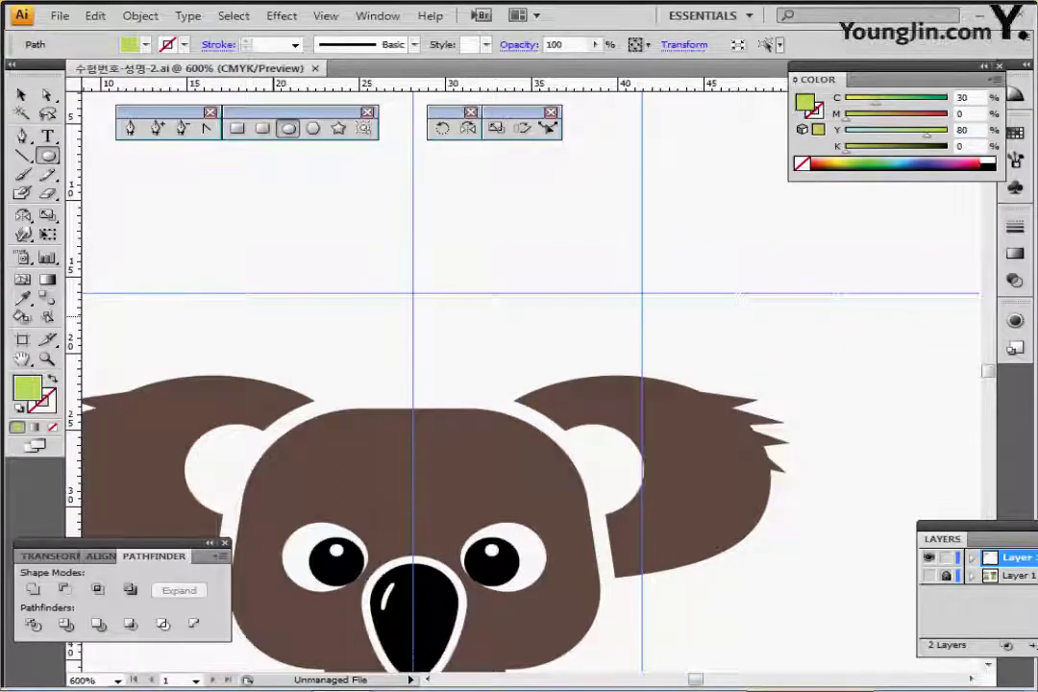
scroll(325, 239, up, 2)
click(330, 606)
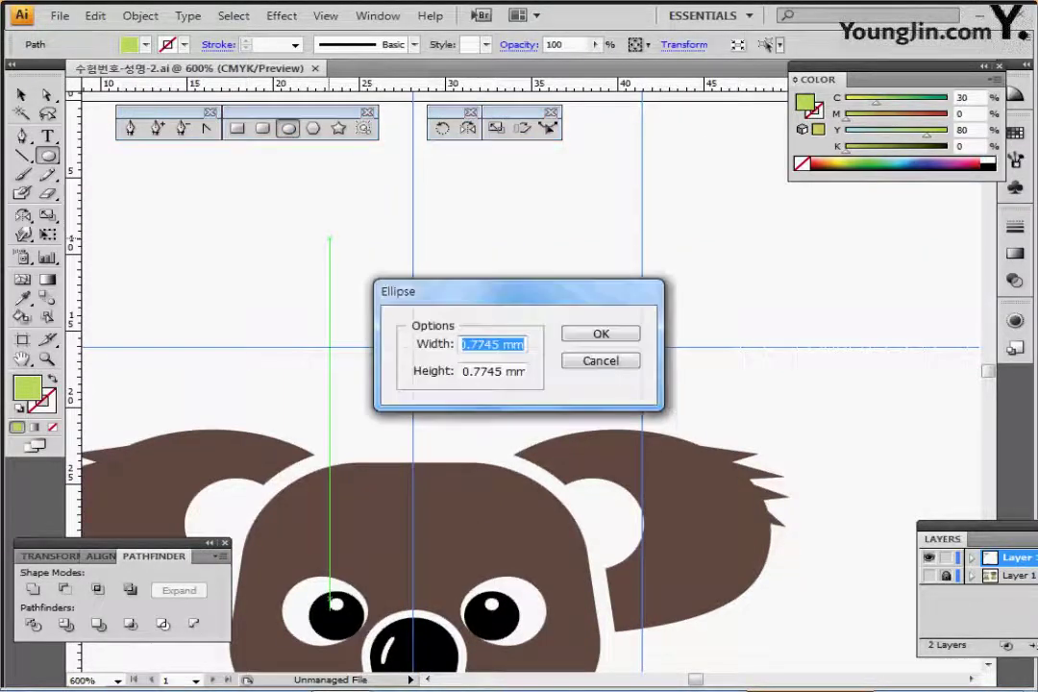
text(5)
key(Tab)
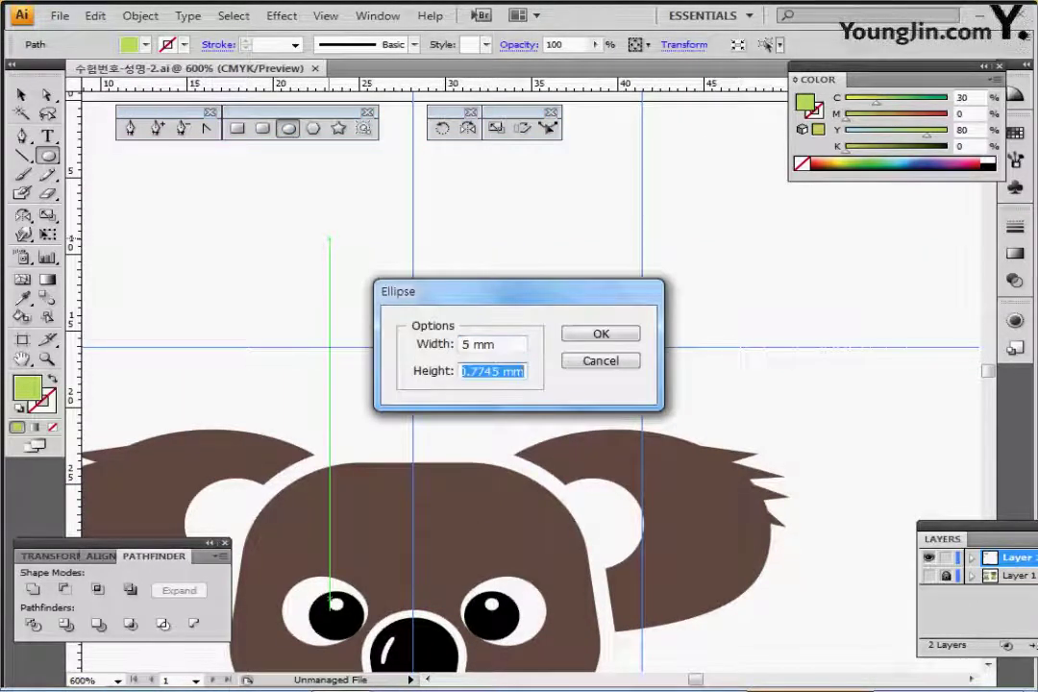
text(25)
key(Return)
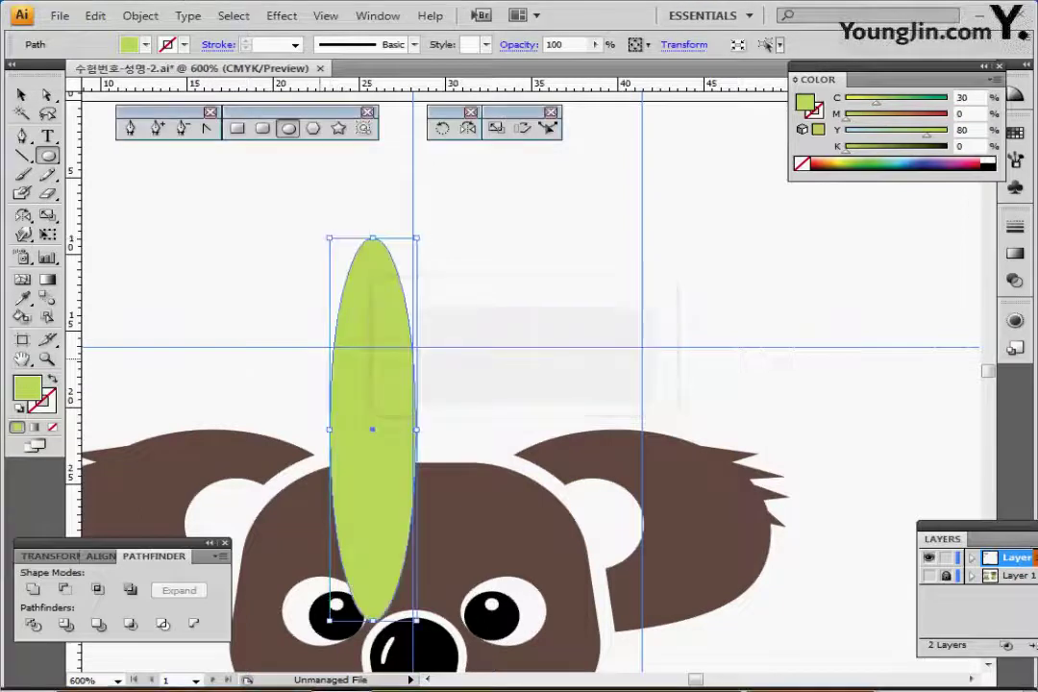
- Move the green ellipse up above the koala's head, roughly centred on the face's vertical guide
drag(387, 423, 411, 263)
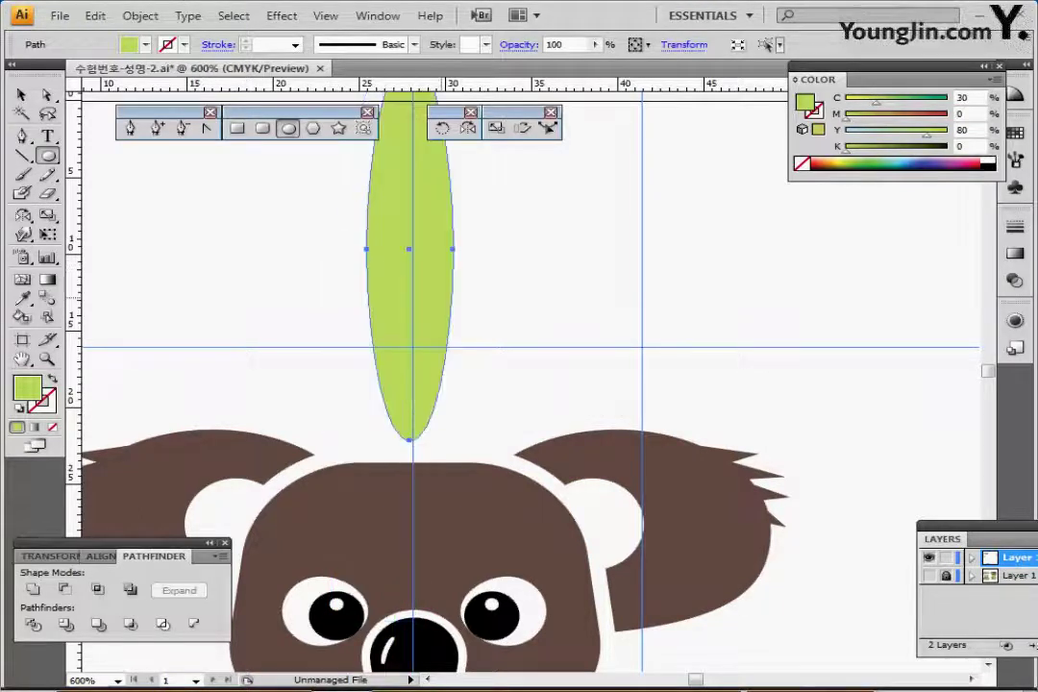
key(ctrl+=)
drag(442, 302, 399, 351)
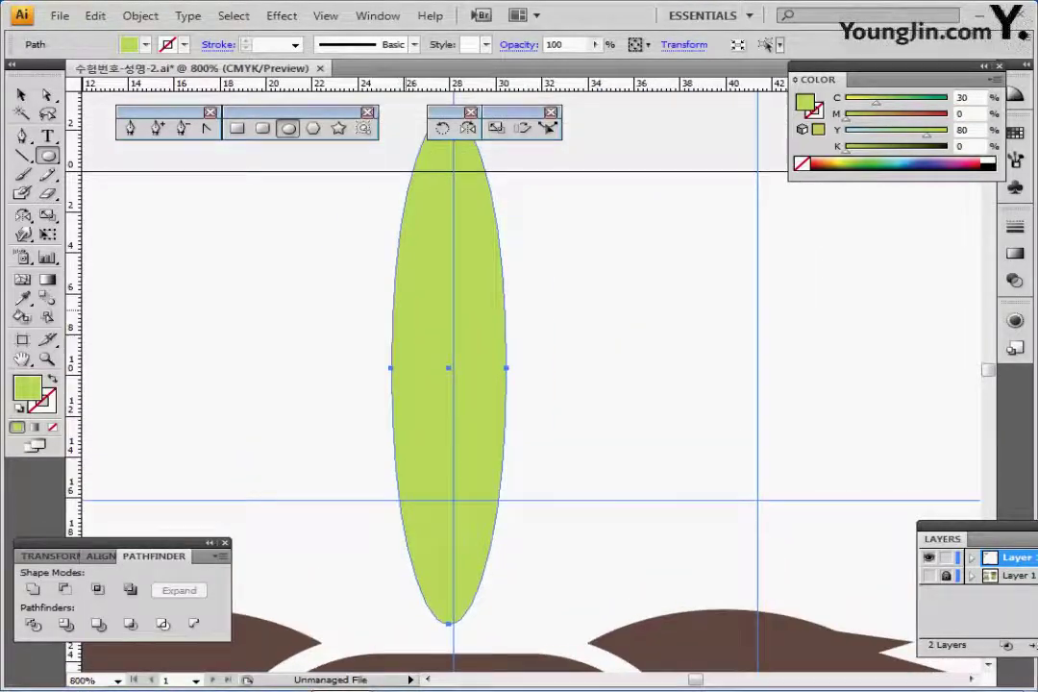
ctrl+alt+click(405, 315)
drag(519, 346, 438, 353)
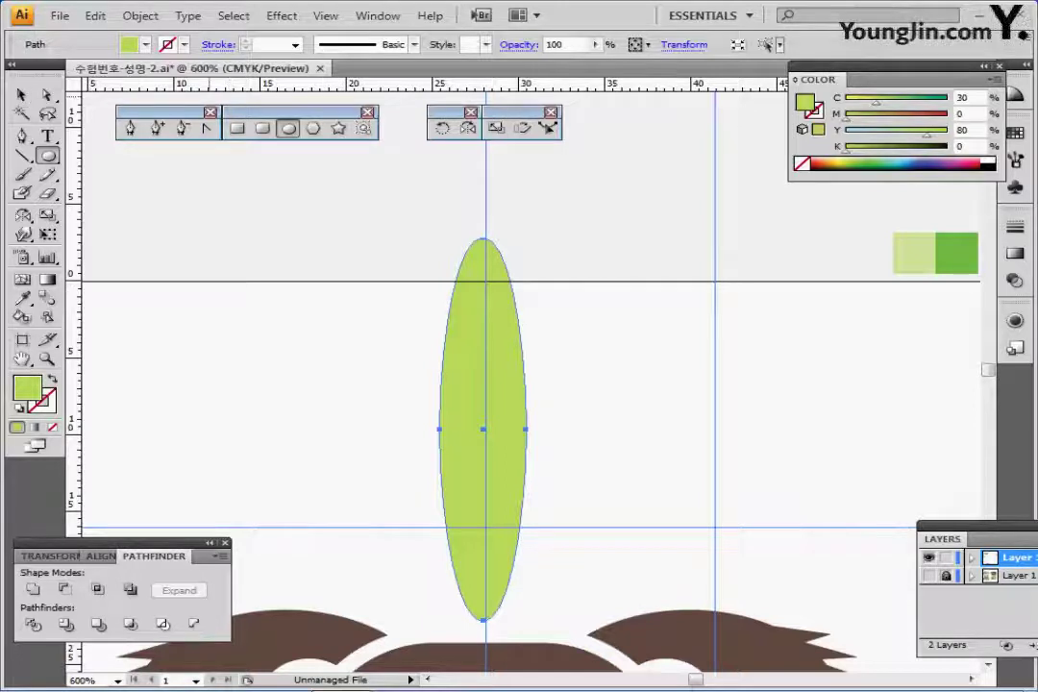
- Convert the green ellipse's top anchor to a sharp corner and raise its bottom anchor to about Y -18.78 mm, forming a leaf
click(206, 128)
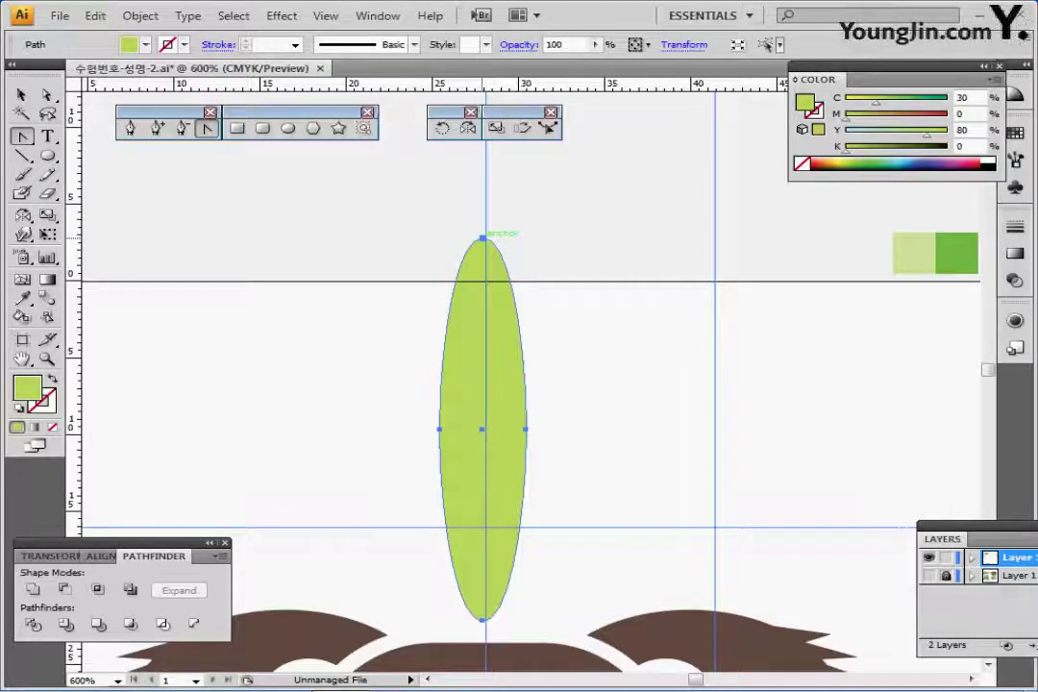
click(481, 237)
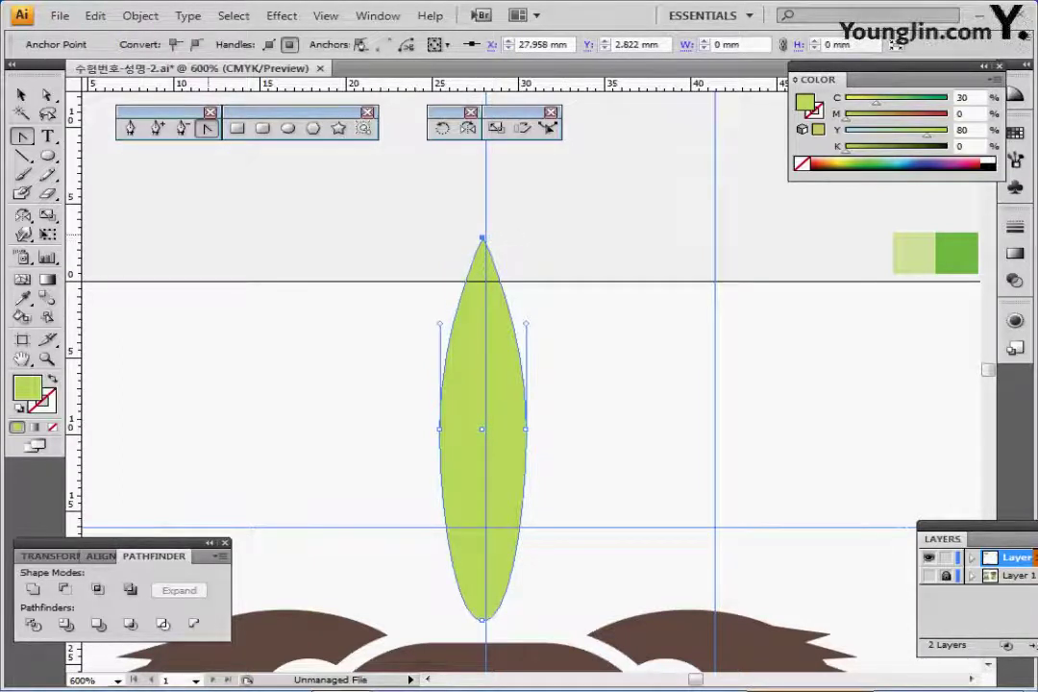
click(46, 94)
click(482, 620)
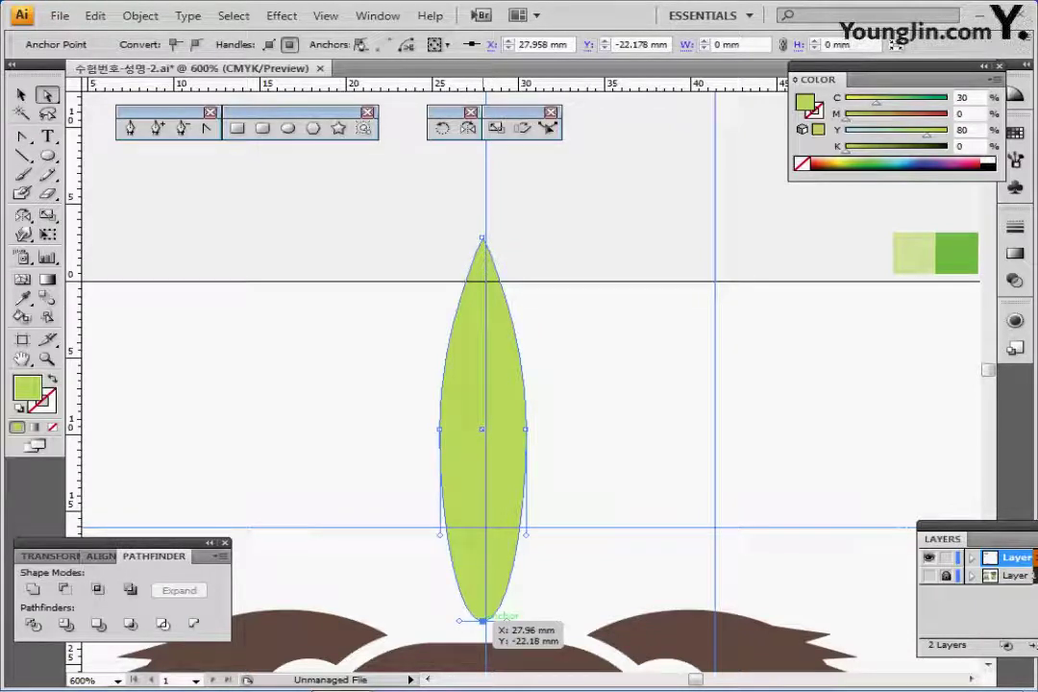
drag(481, 619, 481, 568)
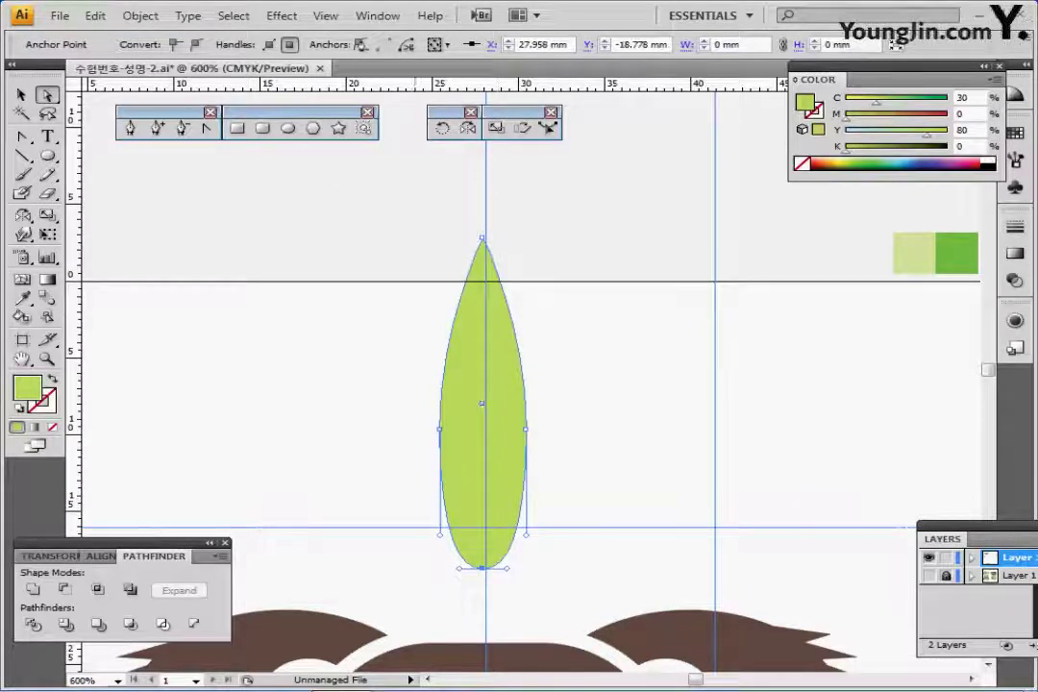
- Draw an arc from the leaf's tip to below and right of its base, with no fill and a 2 pt C 30, M 0, Y 80, K 20 stroke
click(388, 472)
key(ctrl+minus)
drag(249, 358, 191, 325)
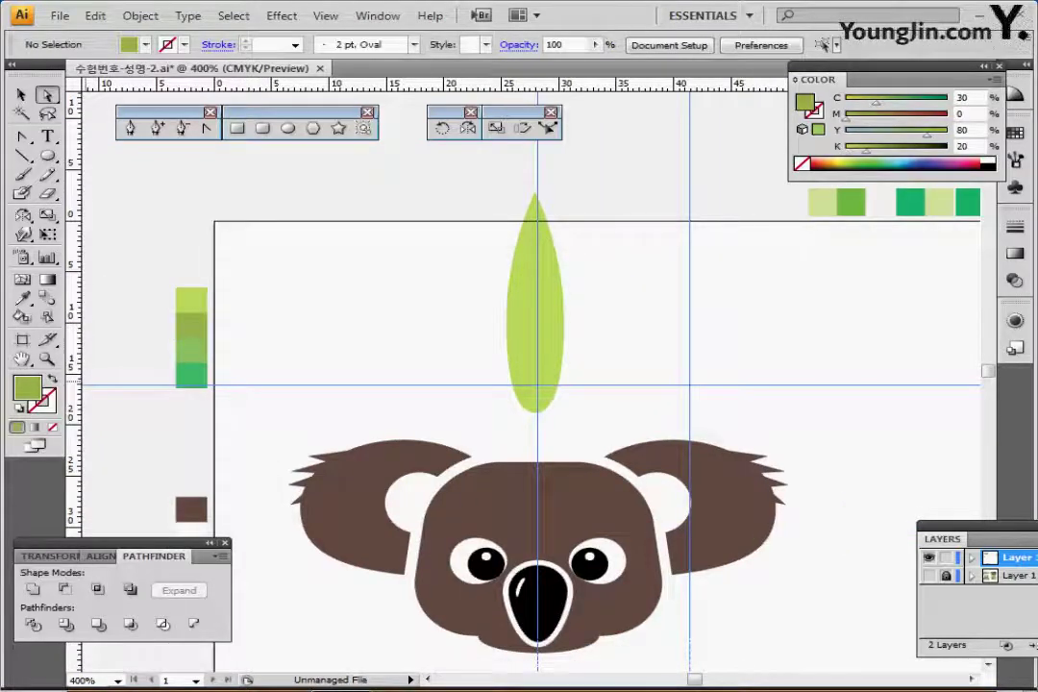
key(shift+x)
click(22, 155)
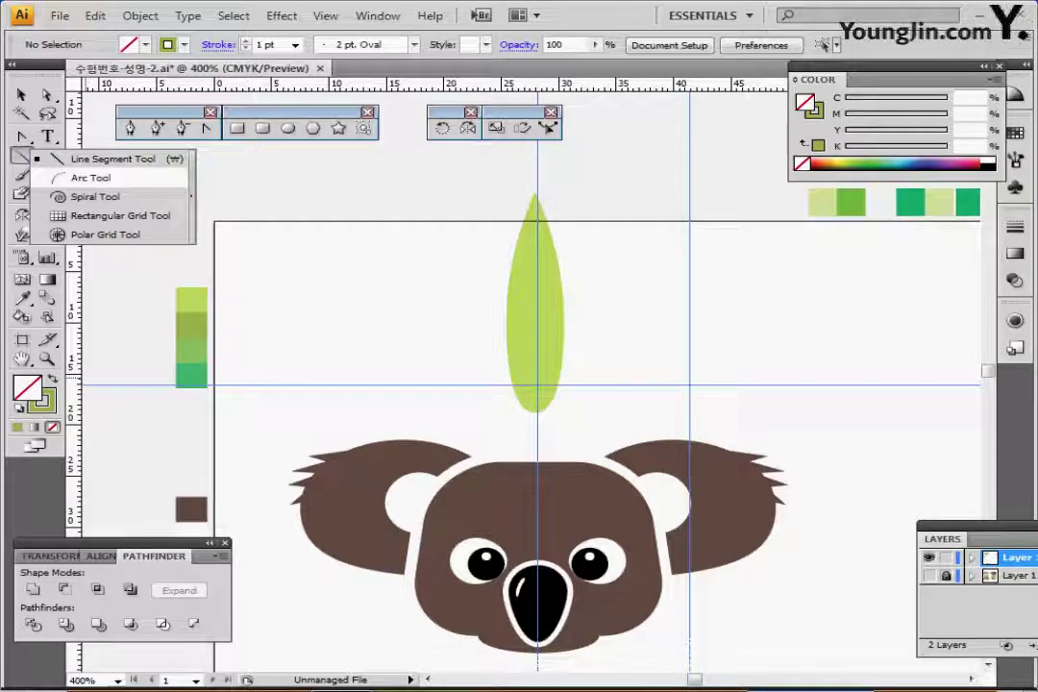
click(91, 177)
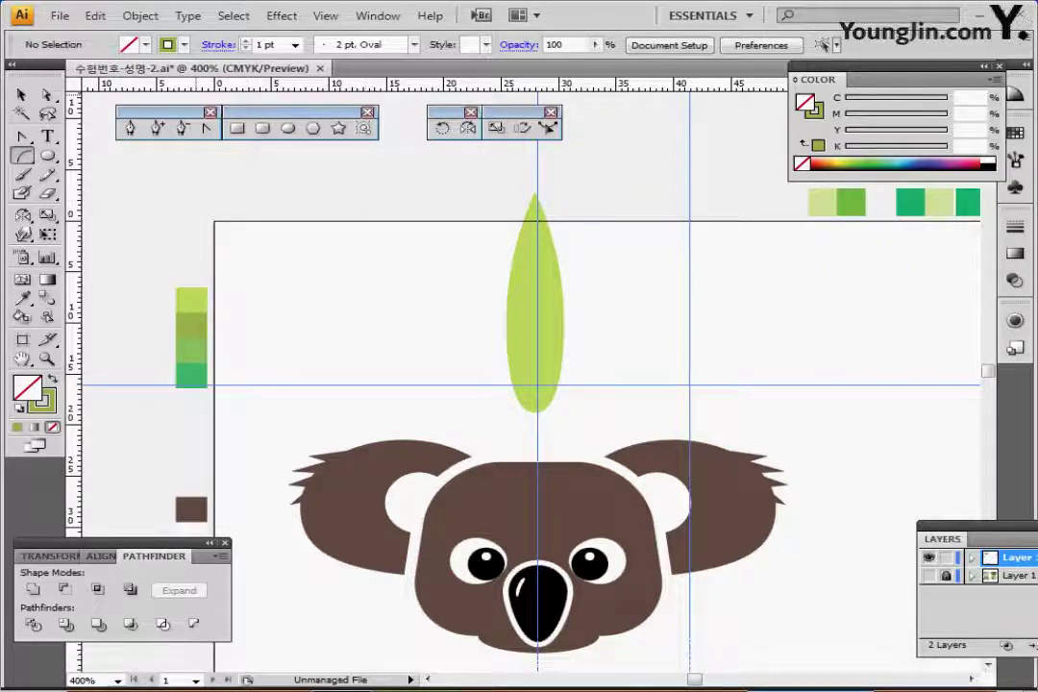
click(265, 44)
click(295, 44)
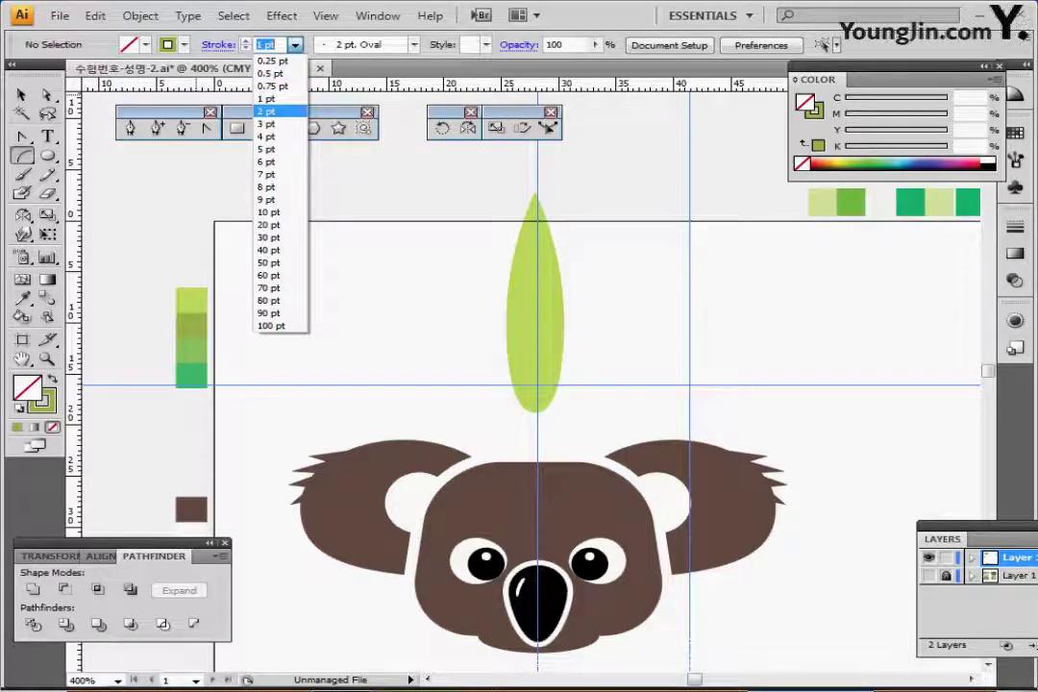
click(266, 111)
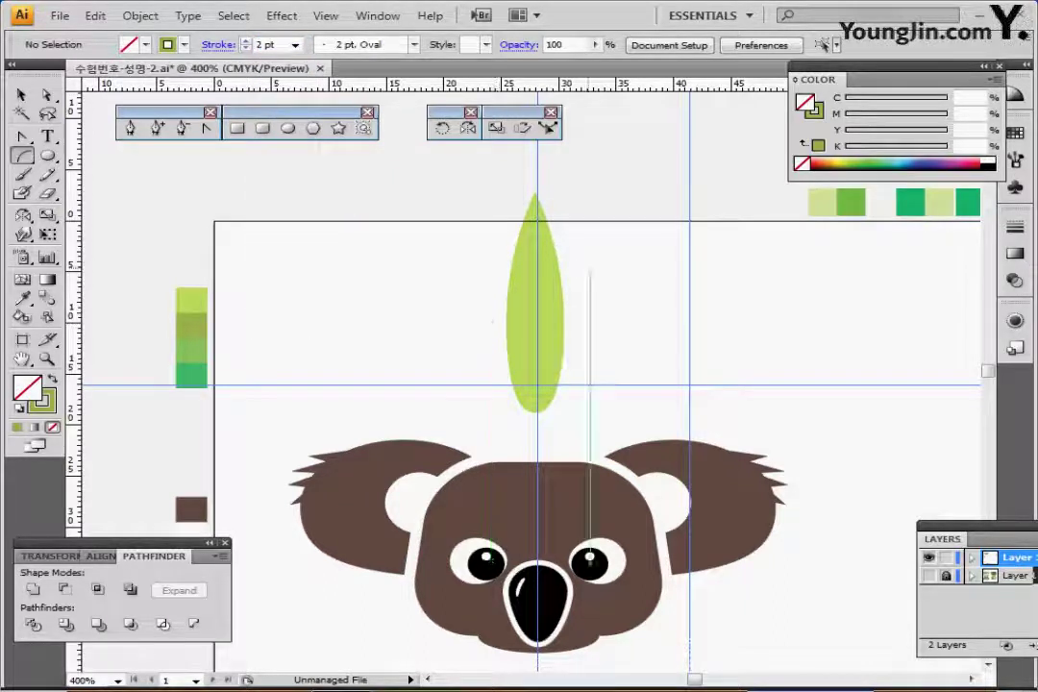
drag(536, 196, 589, 439)
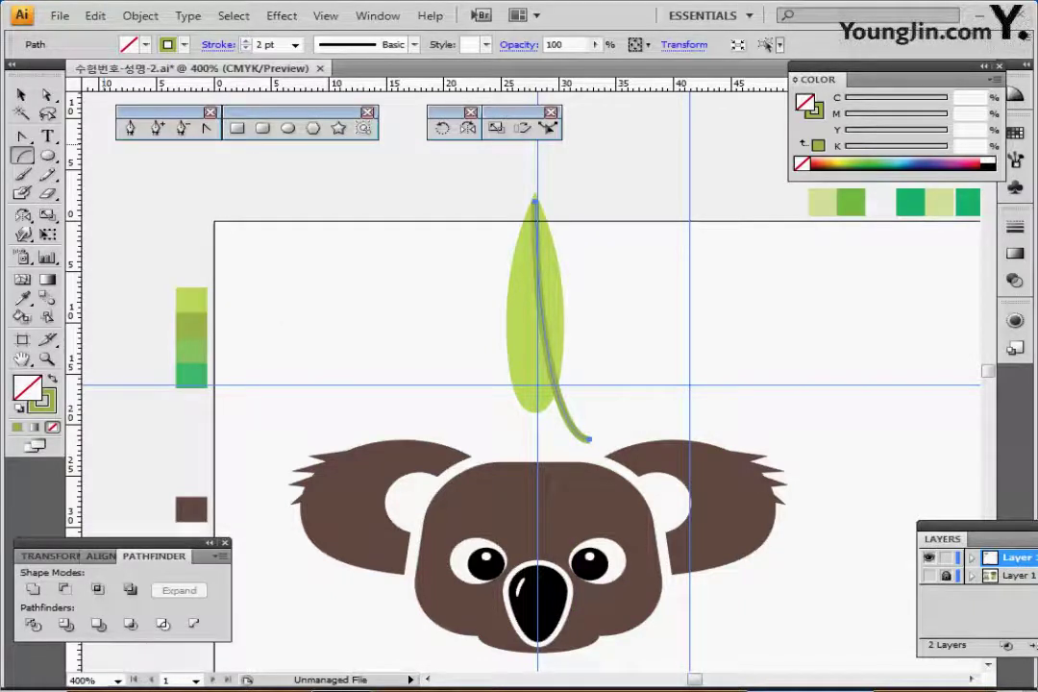
- Convert the arc's stroke to an outlined shape and move it clear of the leaf, to its right
click(140, 16)
mouse_move(164, 364)
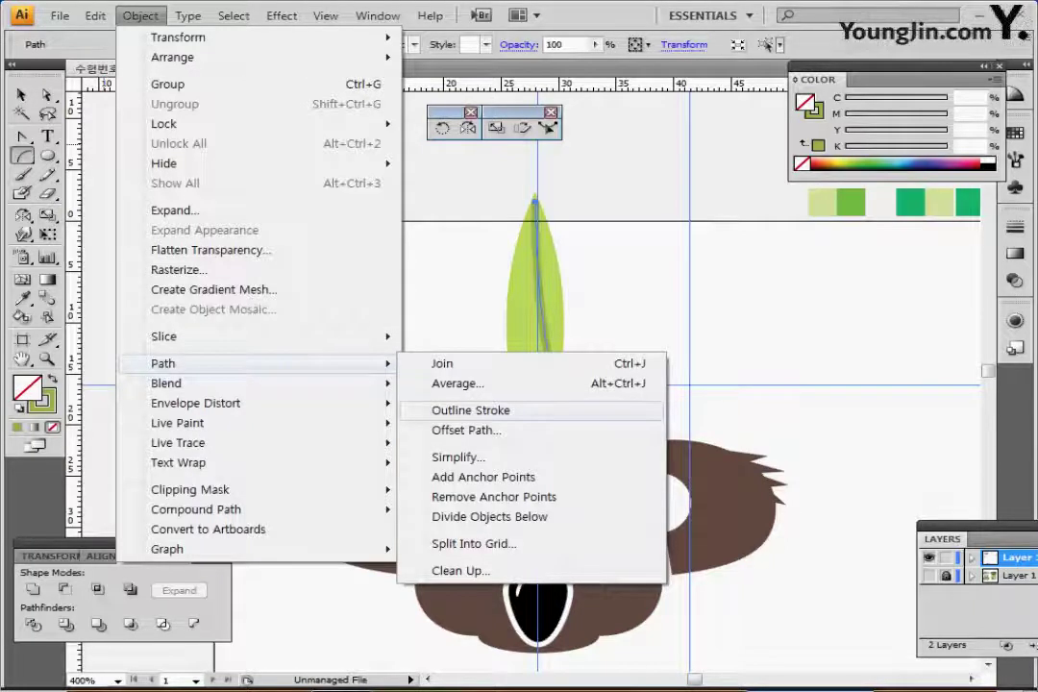
click(471, 411)
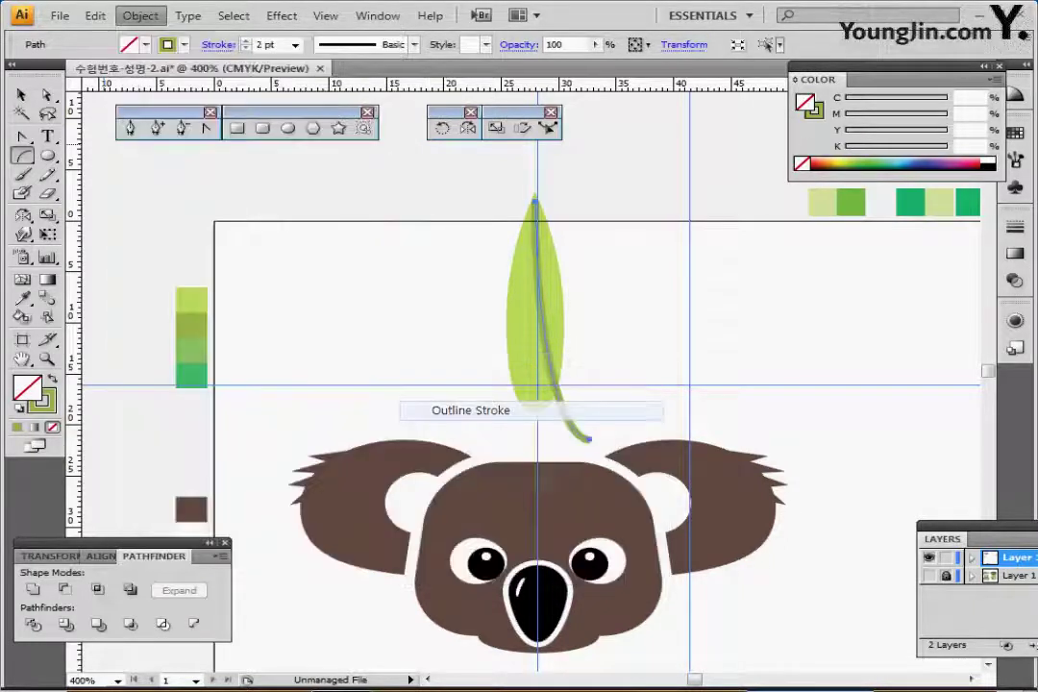
key(a)
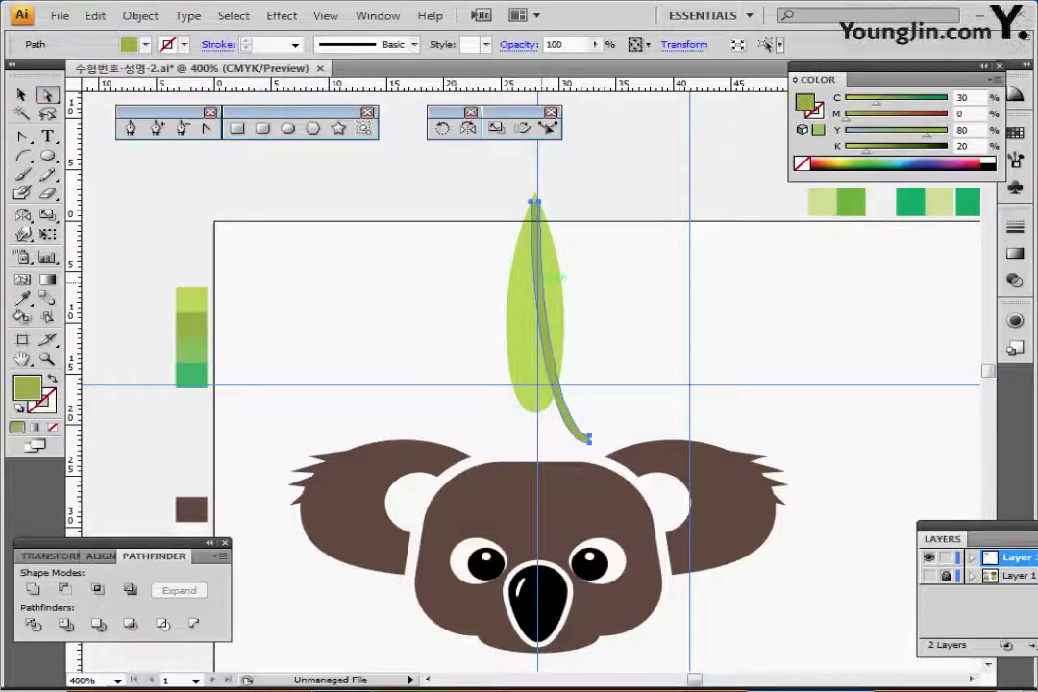
drag(541, 290, 606, 278)
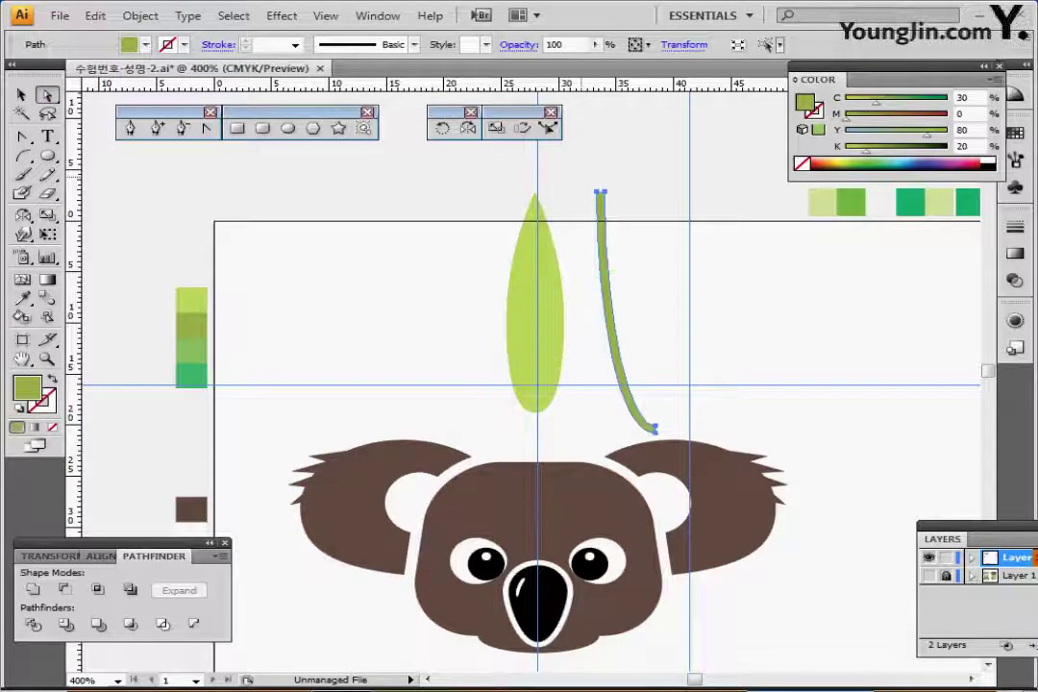
- Average the two top anchors of the outlined vein on both axes so its upper end tapers to a point
drag(574, 177, 616, 202)
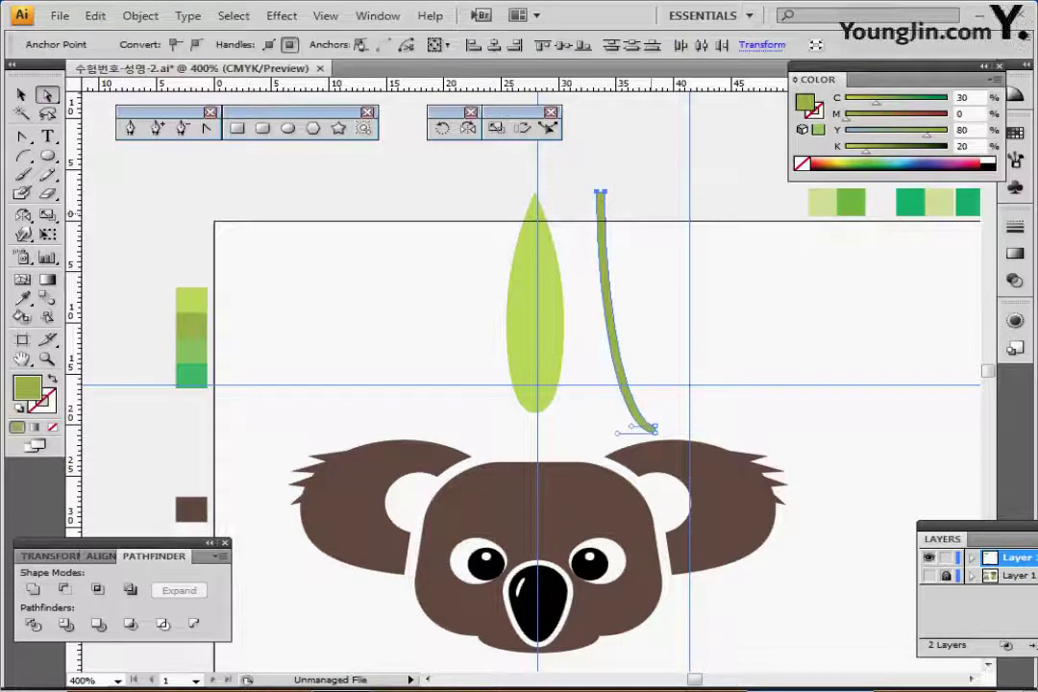
right_click(656, 219)
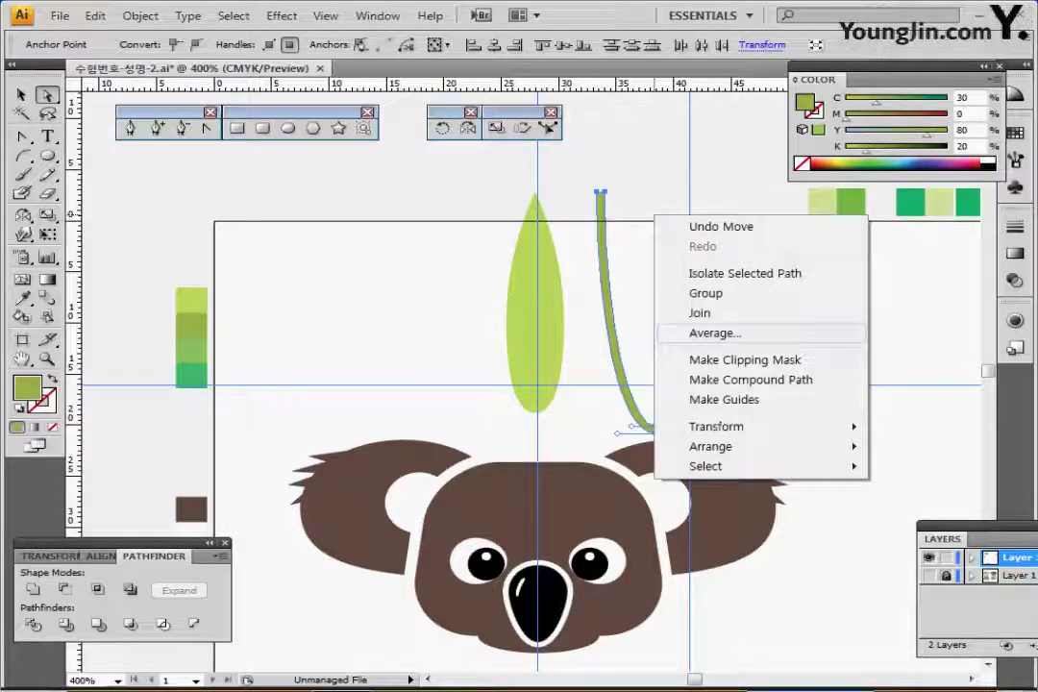
click(715, 334)
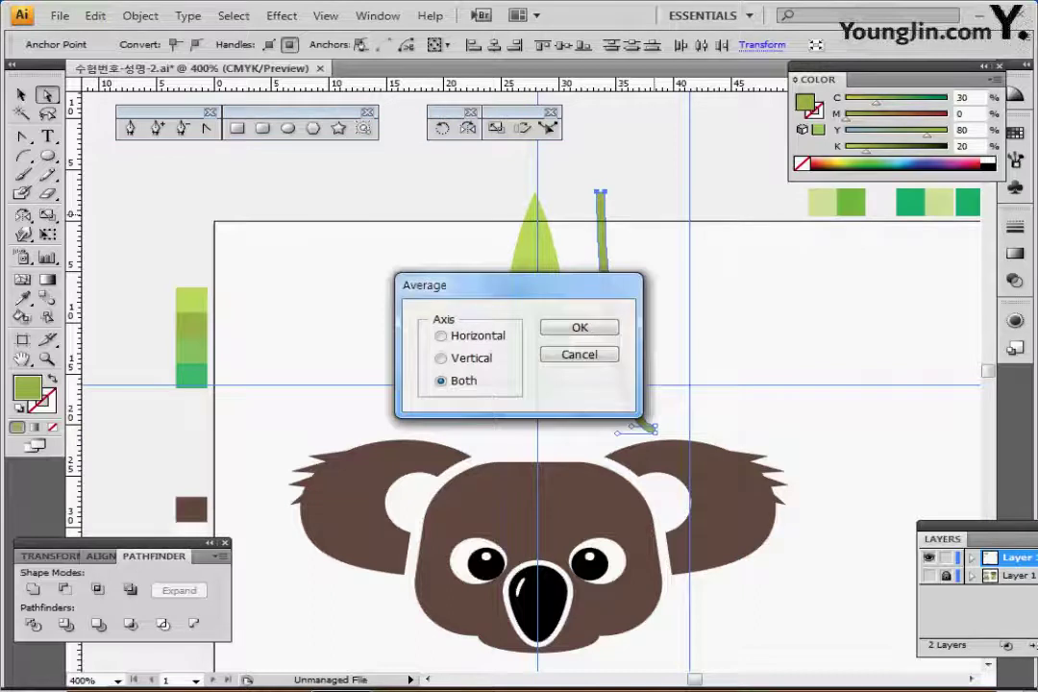
click(579, 327)
click(652, 220)
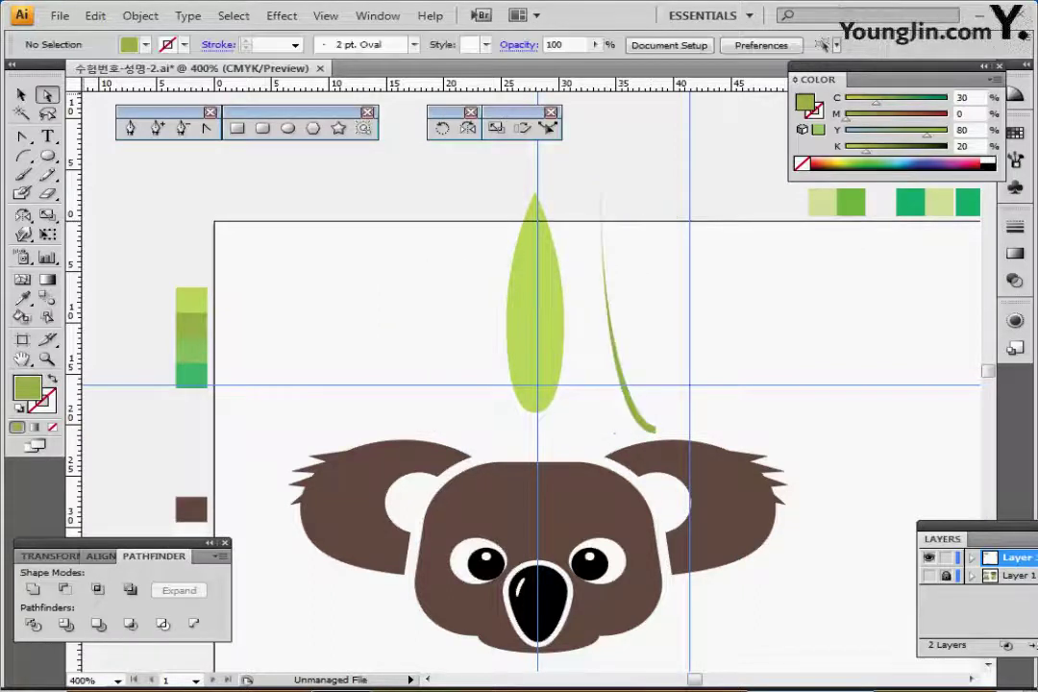
- Move the tapered vein back over the leaf with its pointed end at the leaf's tip
click(21, 94)
click(654, 426)
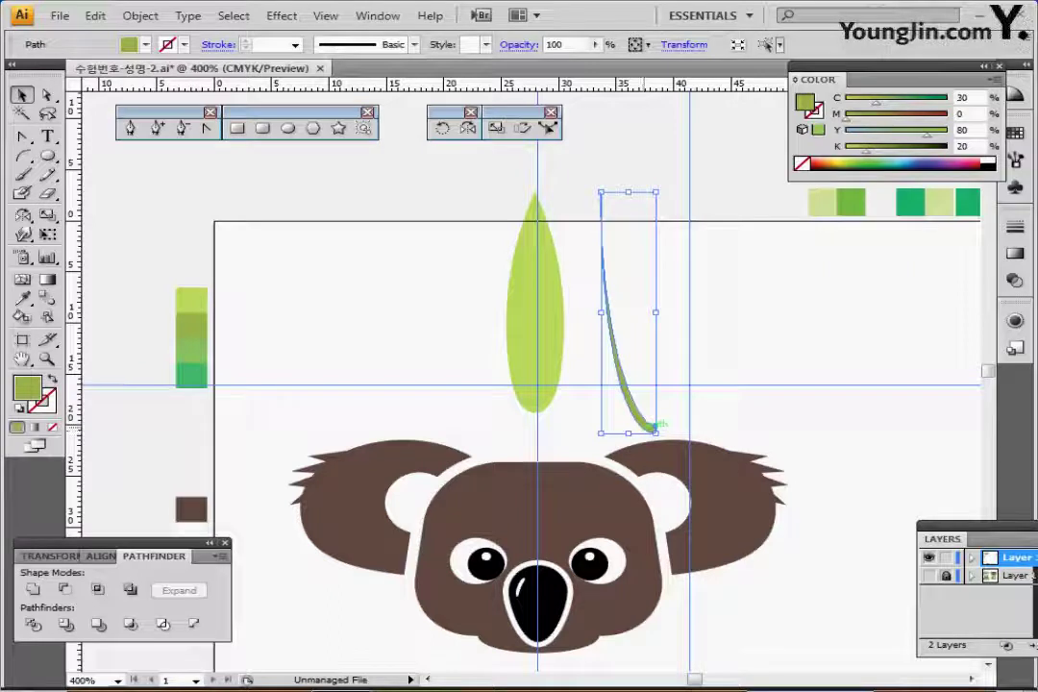
drag(654, 427, 589, 433)
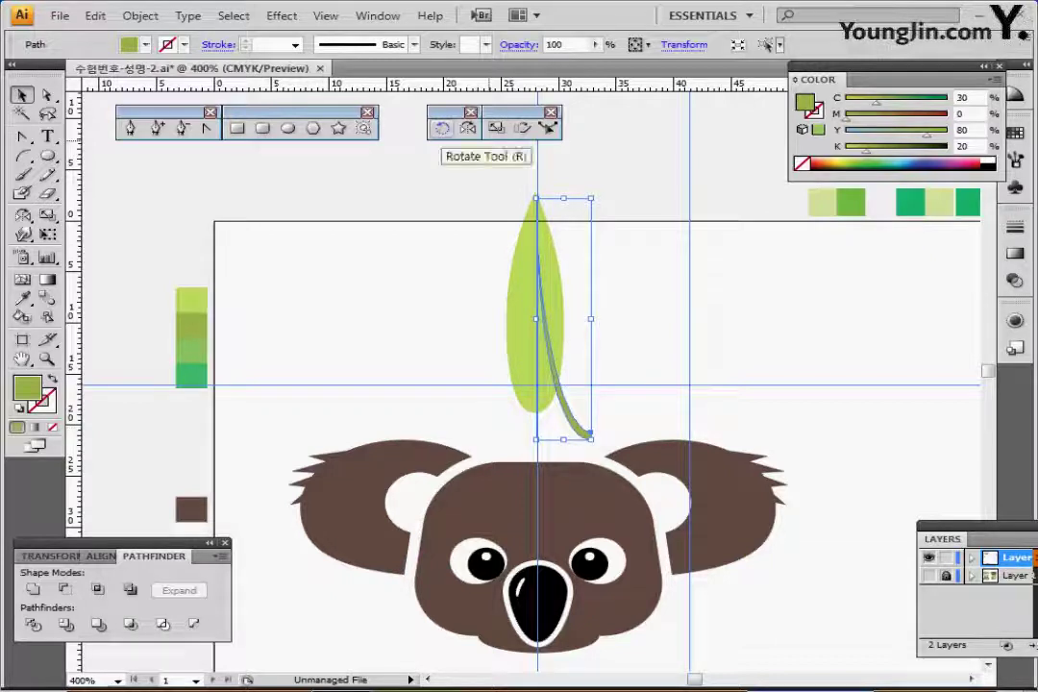
- Rotate the vein clockwise about the leaf's tip so it runs down the leaf and exits at its base as a stem
click(441, 128)
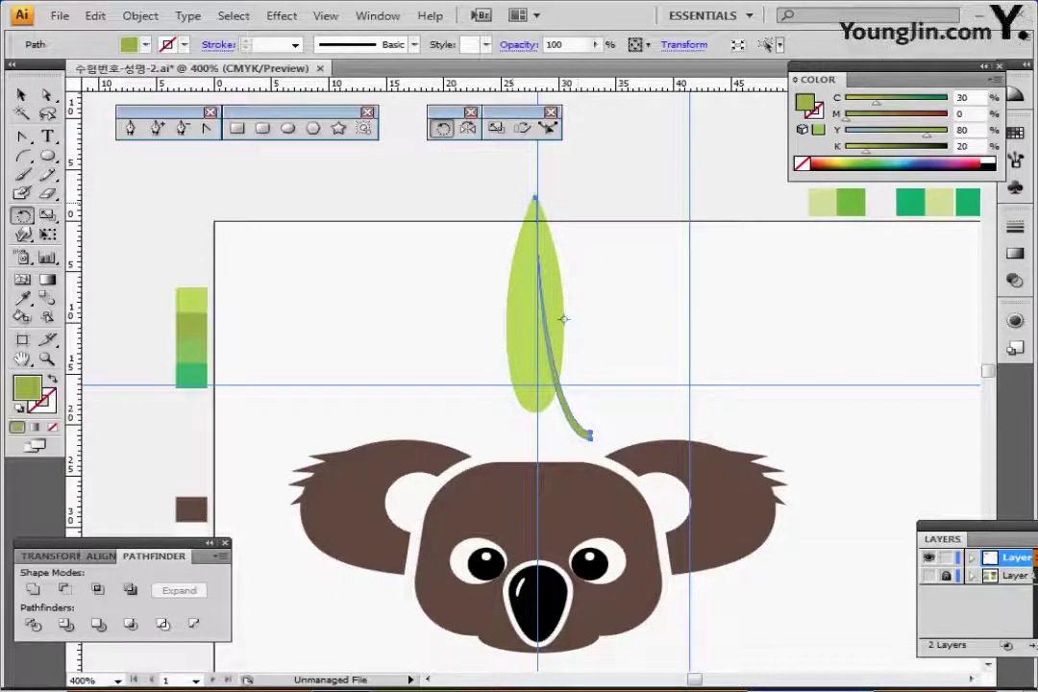
click(535, 195)
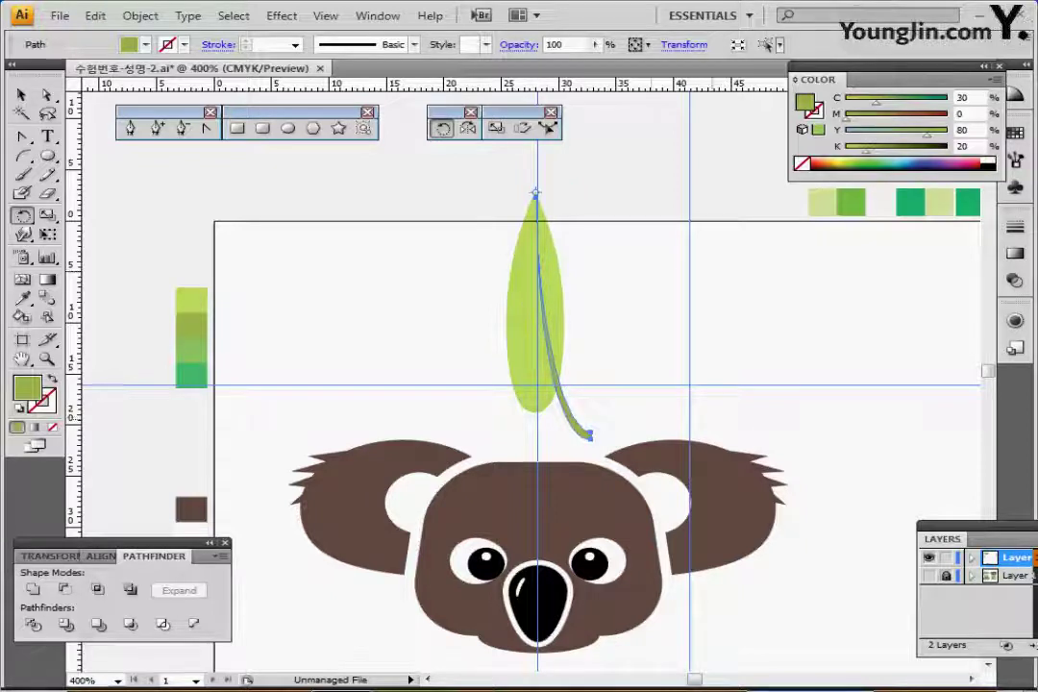
drag(725, 415, 716, 438)
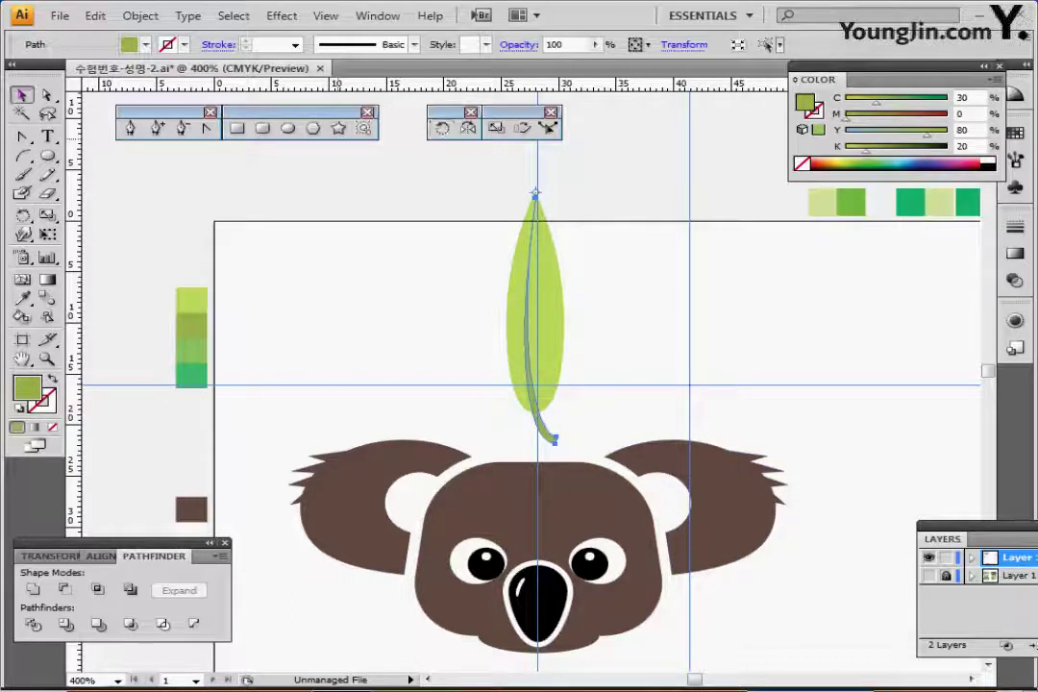
- Group the leaf with its vein and move the group down so the stem's end overlaps the top of the koala's head
key(v)
key(ctrl+shift+a)
drag(408, 194, 605, 297)
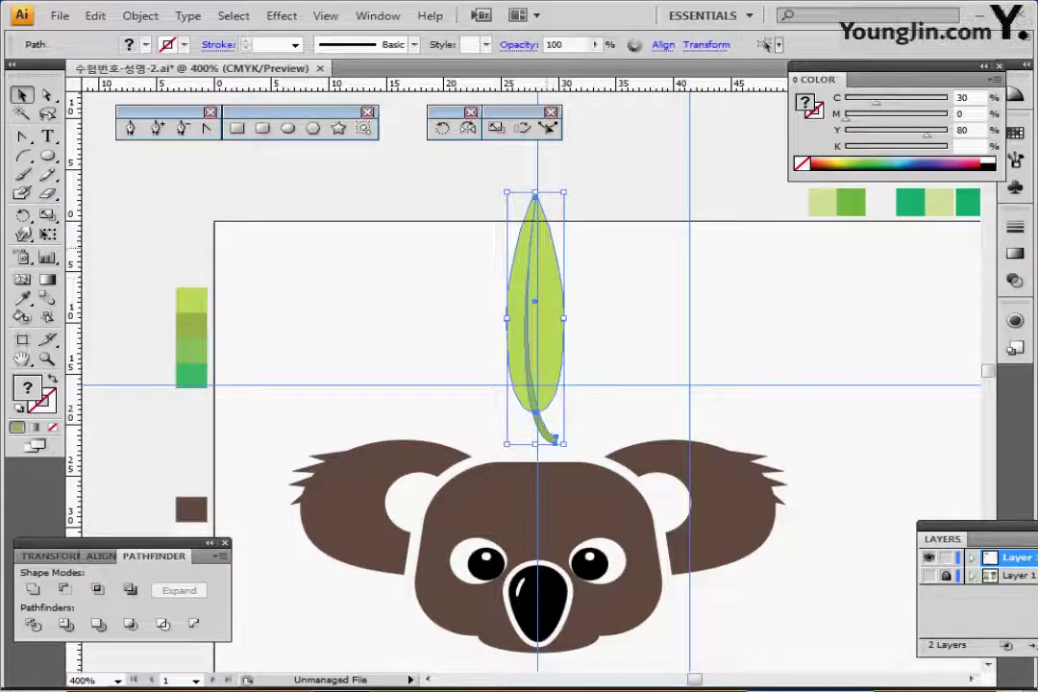
key(ctrl+g)
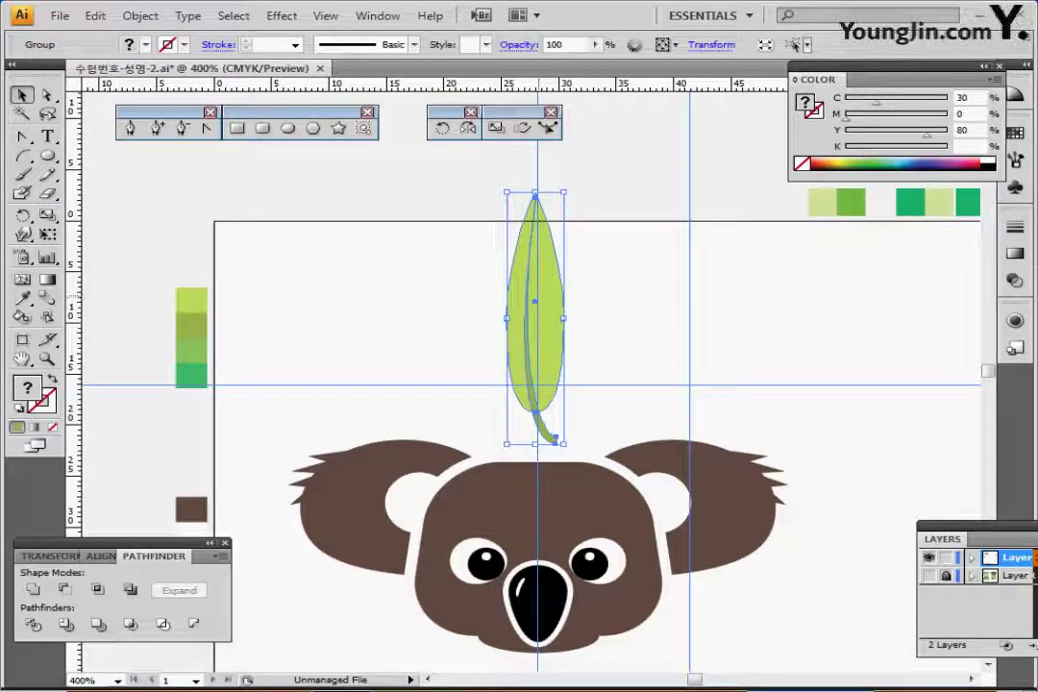
drag(535, 299, 524, 329)
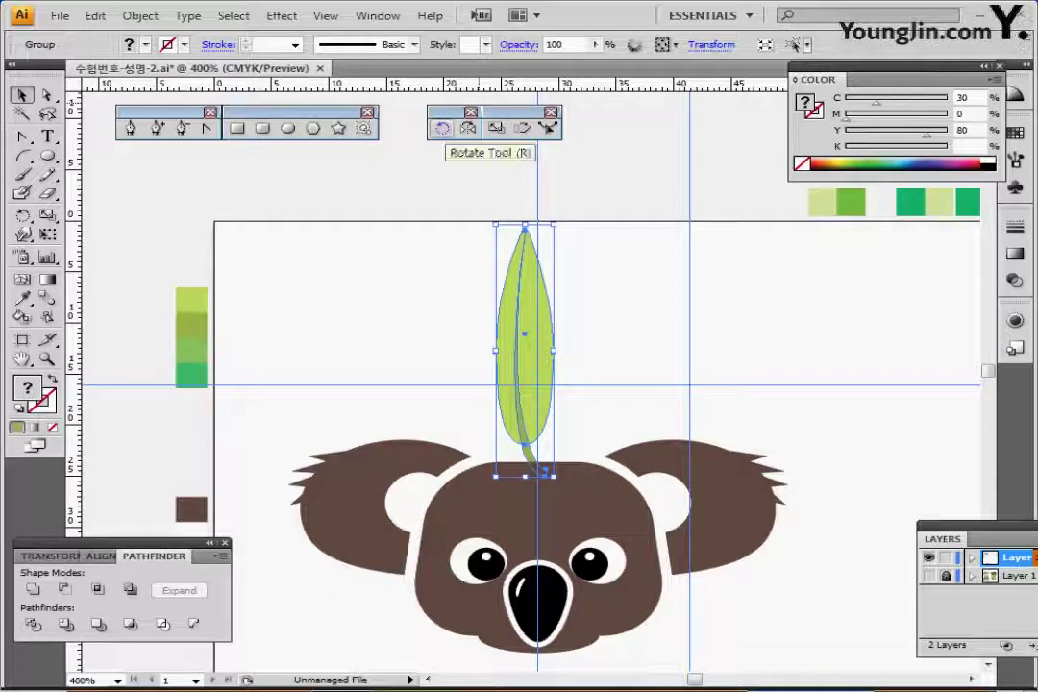
- Rotate the leaf group counterclockwise about the stem's lower end so the leaf leans toward the koala's left-hand ear in the view
click(441, 127)
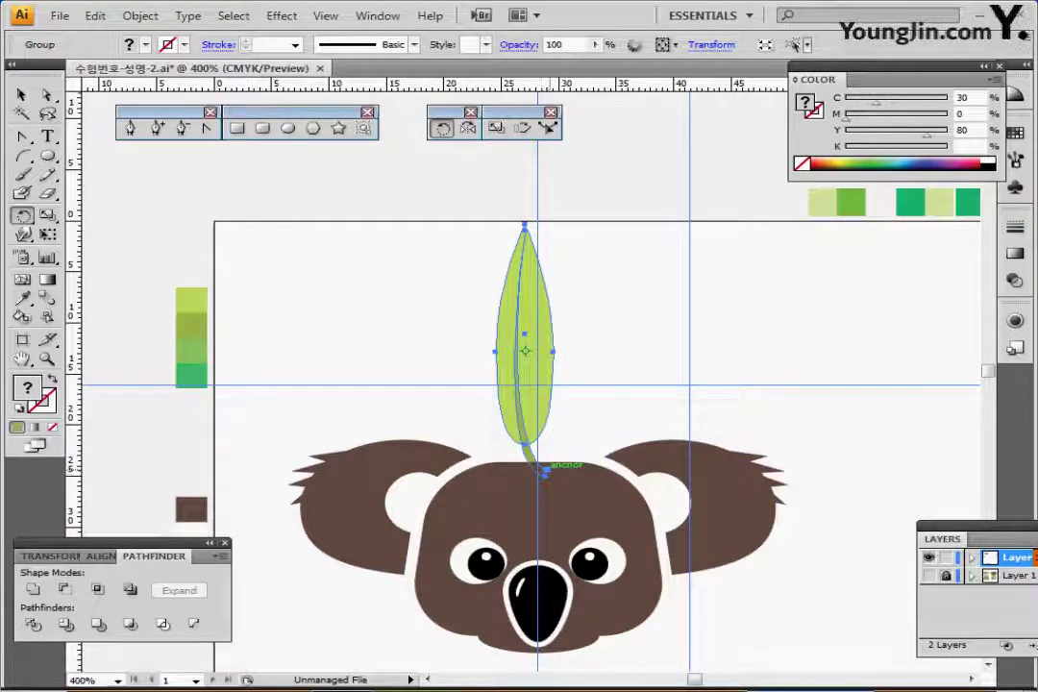
click(544, 470)
drag(525, 231, 443, 246)
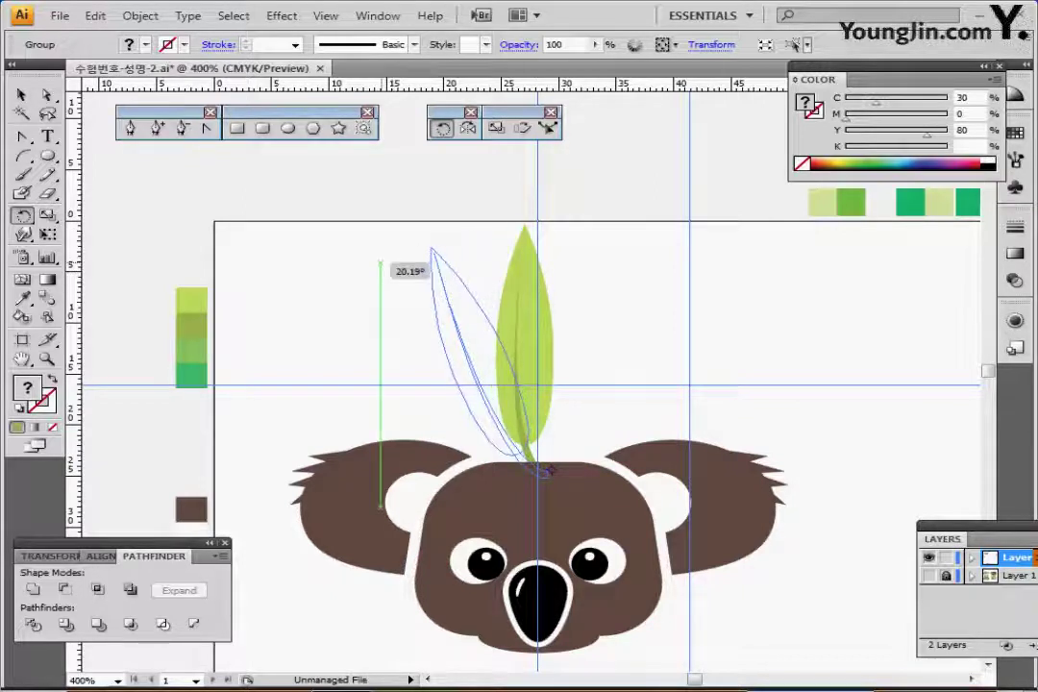
drag(382, 263, 407, 260)
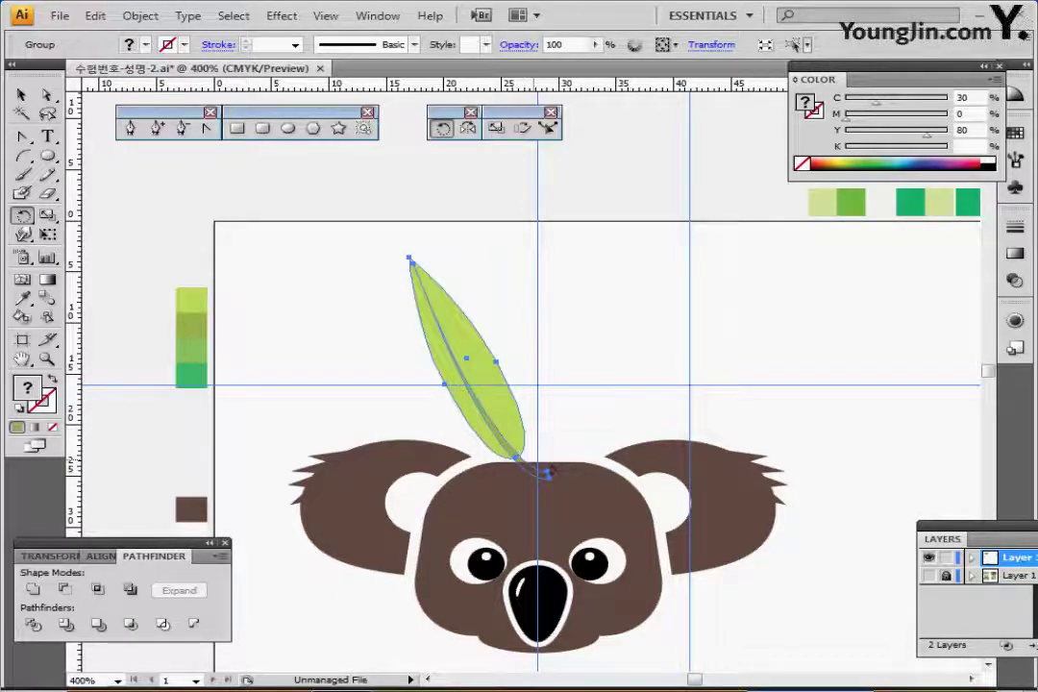
- Nudge the leaning leaf group slightly up and right so its stem meets the top edge of the head
key(ctrl)
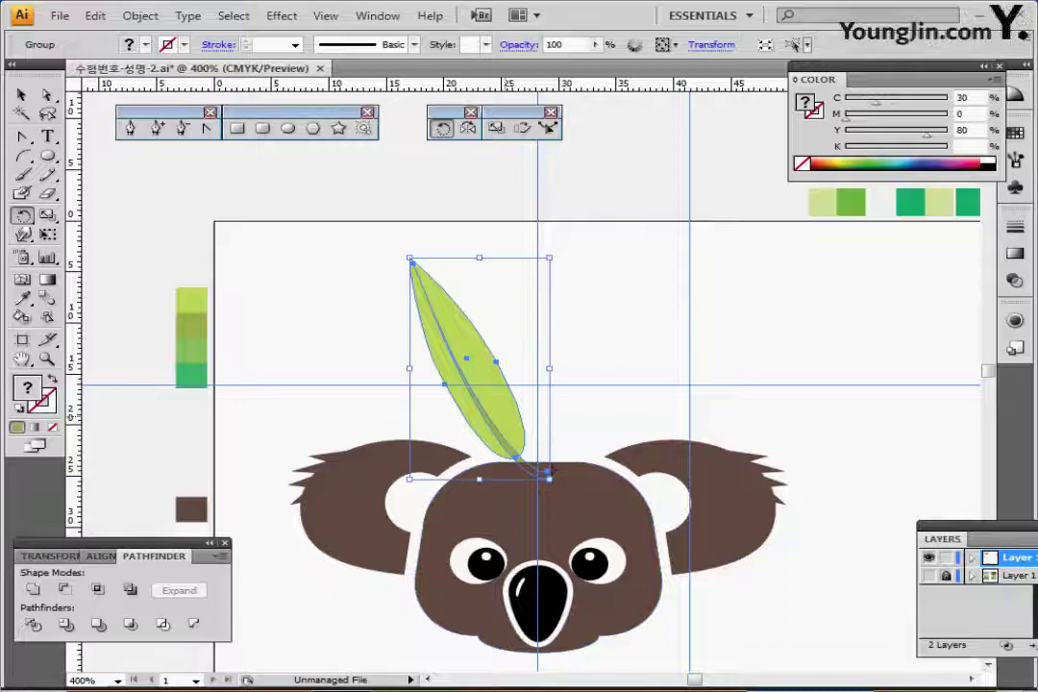
drag(508, 403, 516, 394)
drag(545, 470, 549, 469)
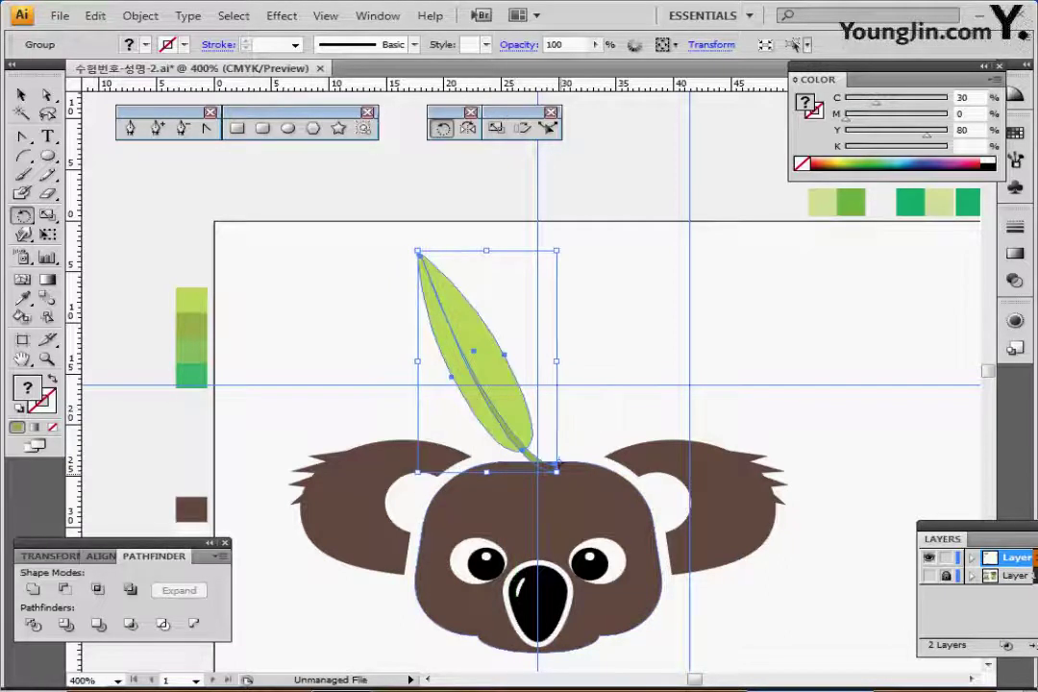
- Rotate a copy of the leaf clockwise about the stem's end and repeat the transformation once to fan out three leaves
click(556, 469)
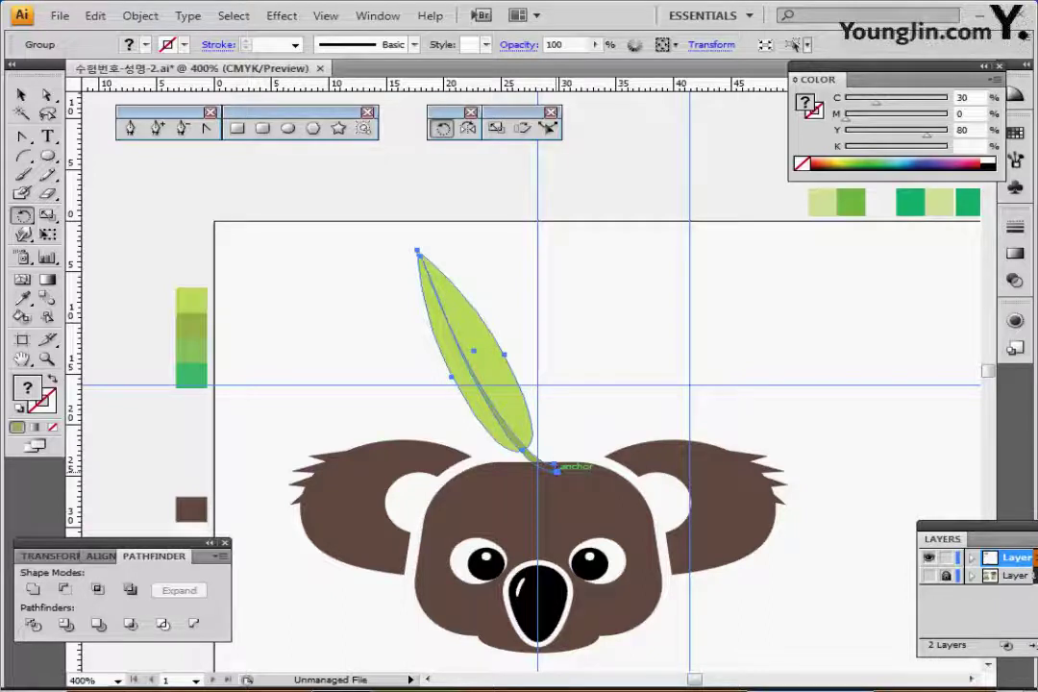
drag(456, 256, 514, 225)
key(ctrl+d)
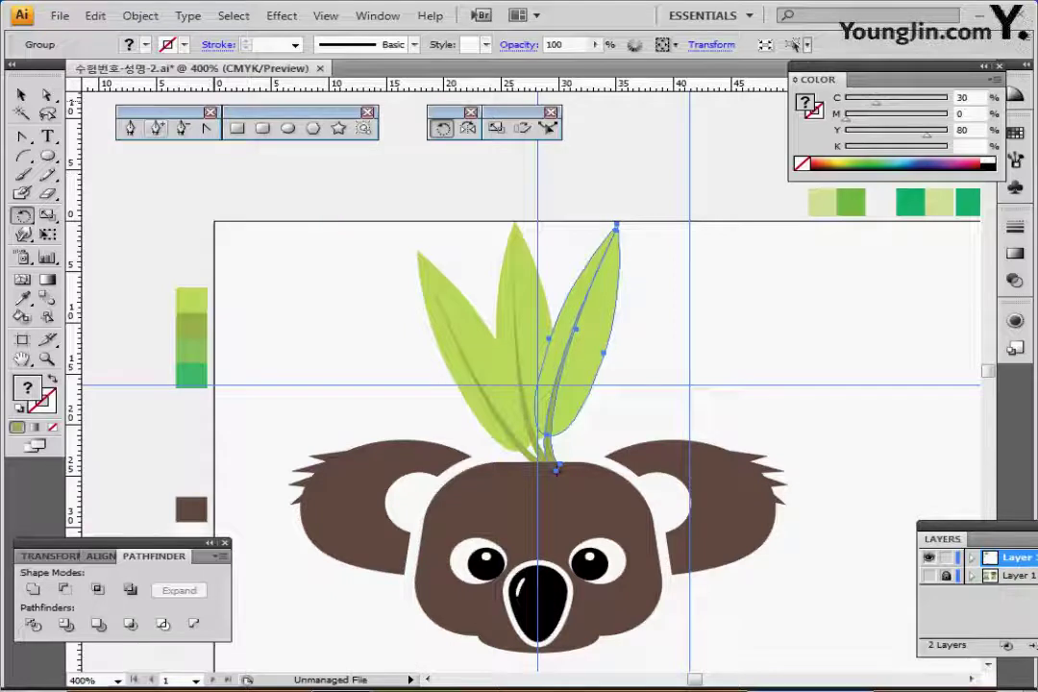
- Scale the middle leaf uniformly to 80% about its stem's lower end
click(21, 94)
click(526, 279)
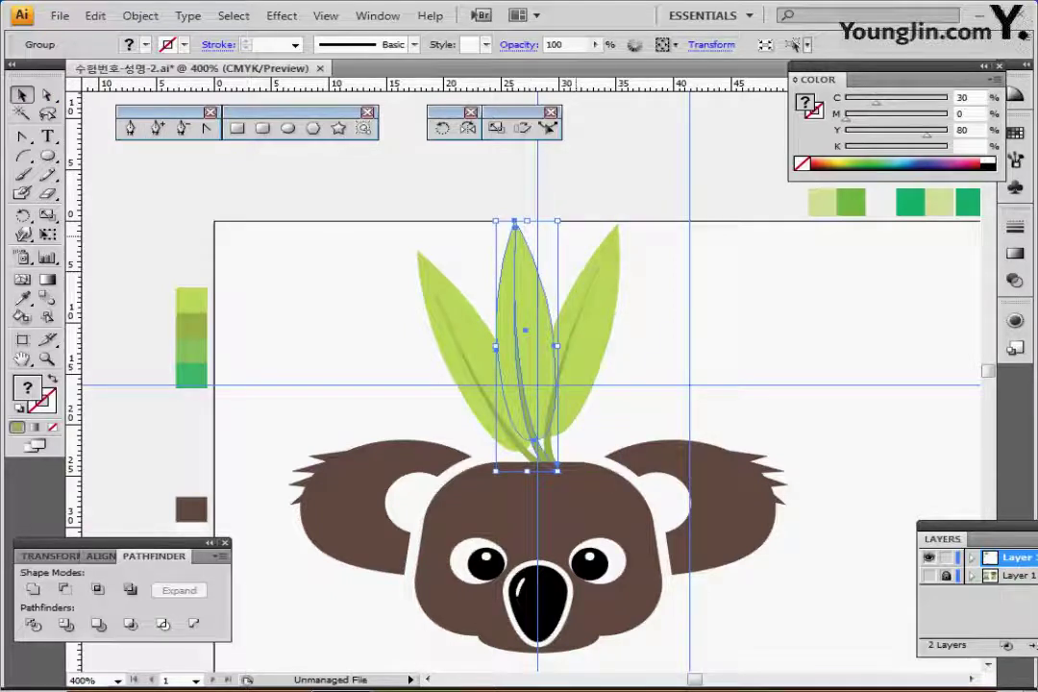
key(ctrl+shift+a)
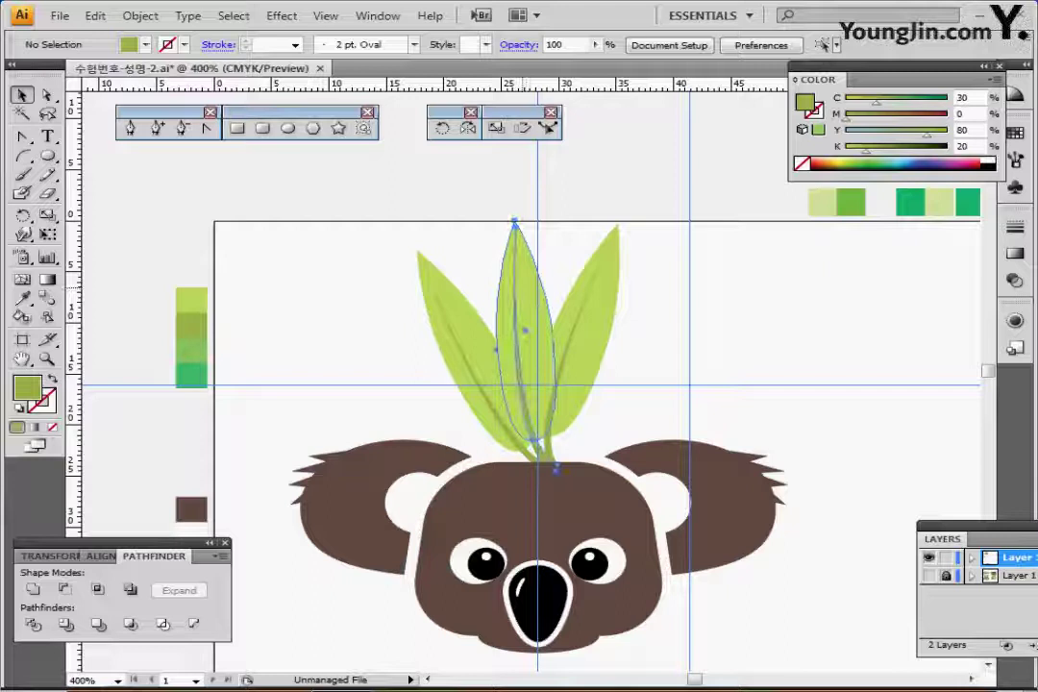
click(535, 441)
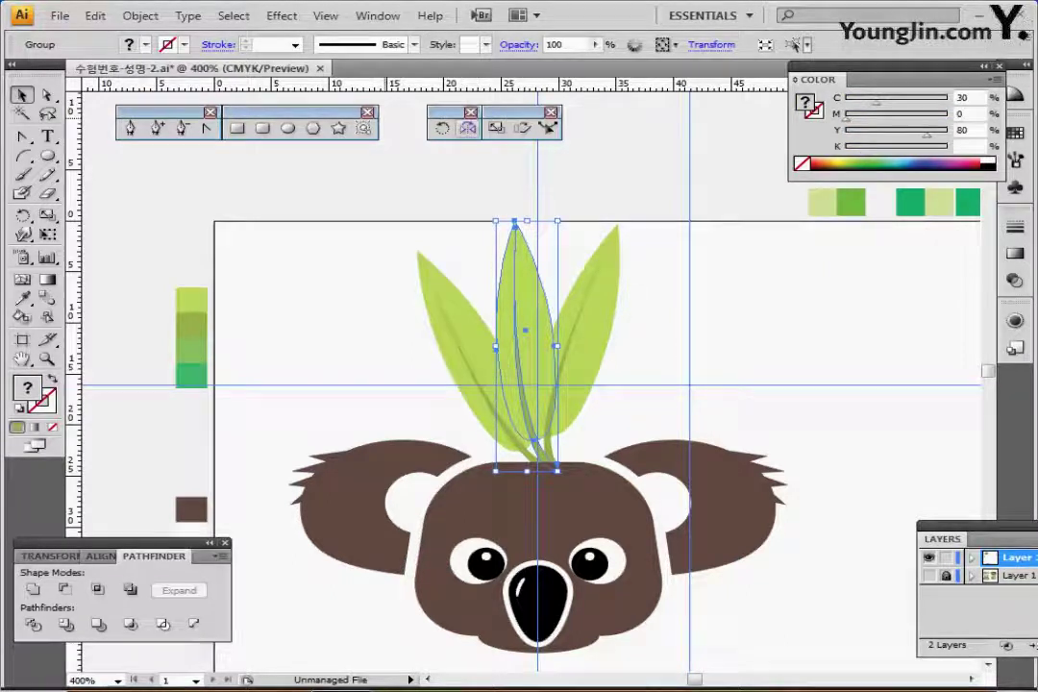
click(495, 128)
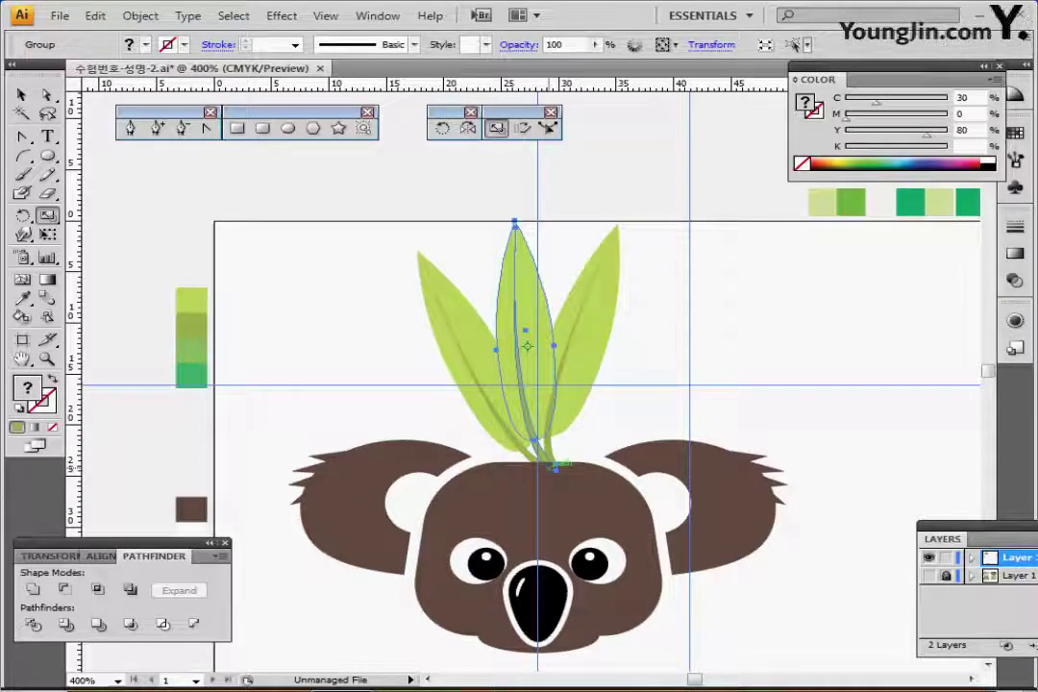
alt+click(556, 466)
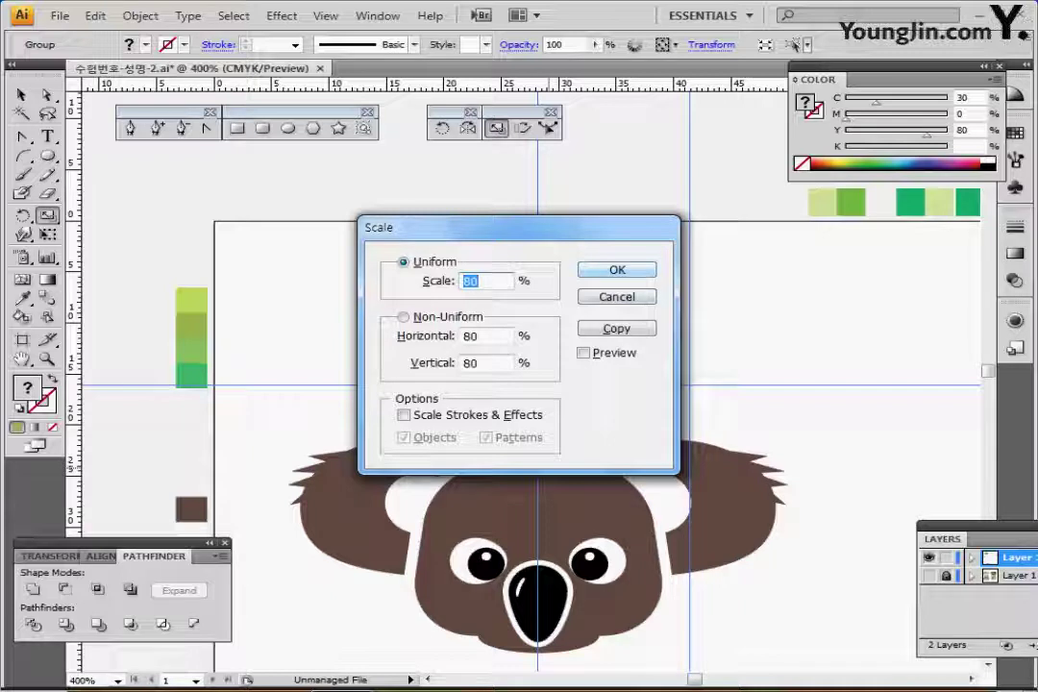
click(617, 270)
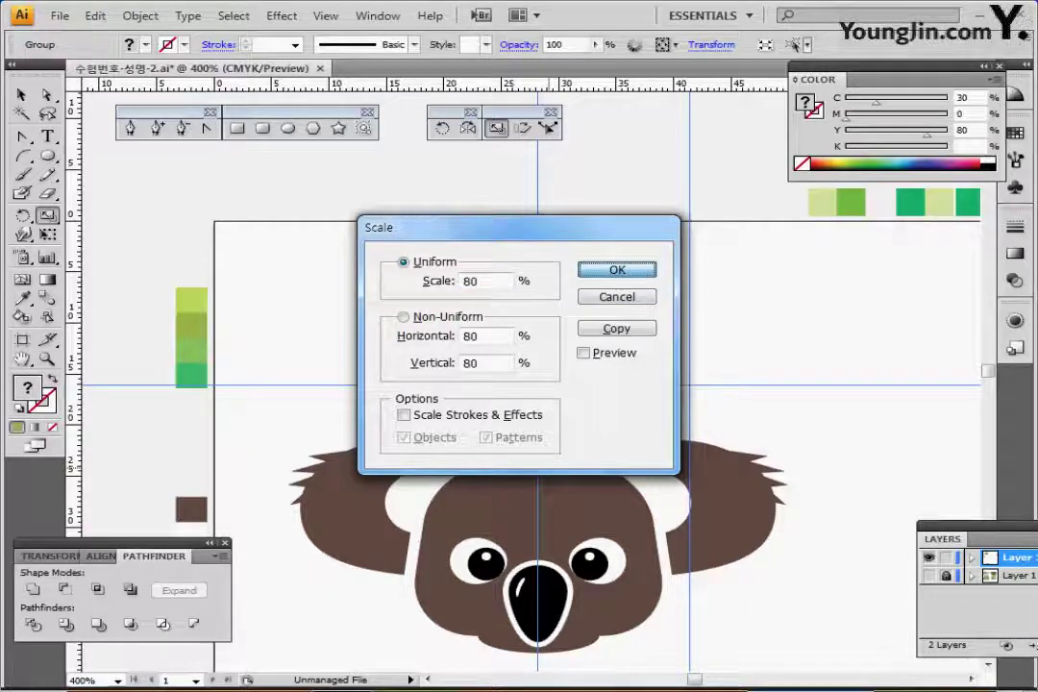
- Apply the middle leaf's 80% scaling and scale the right-hand leaf uniformly to 60% about its stem's lower end
key(Return)
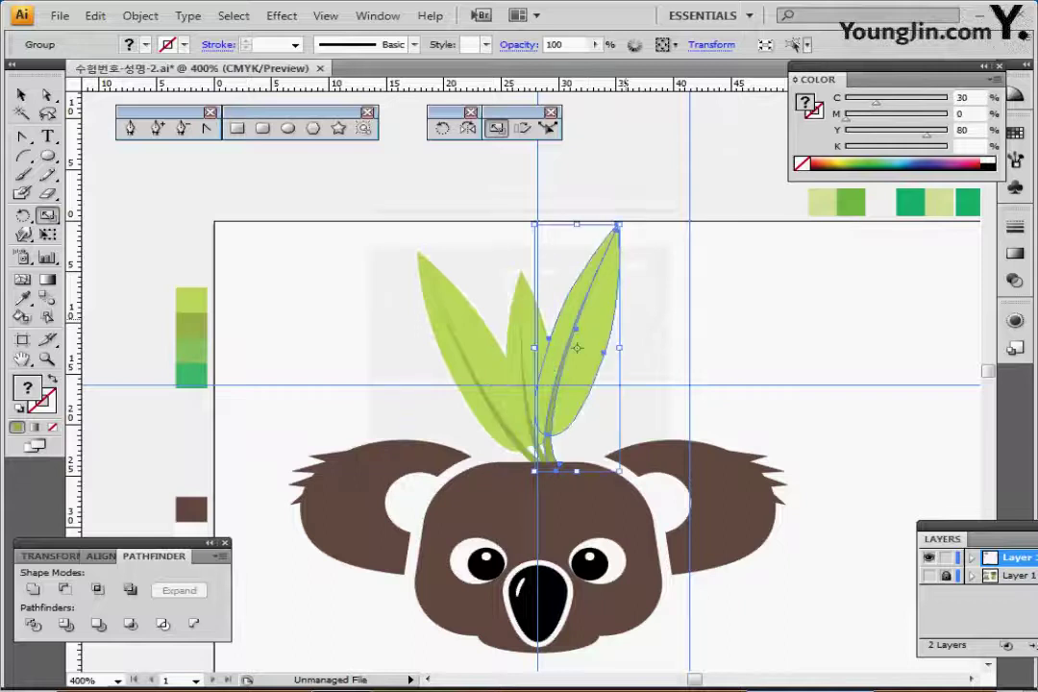
alt+click(557, 469)
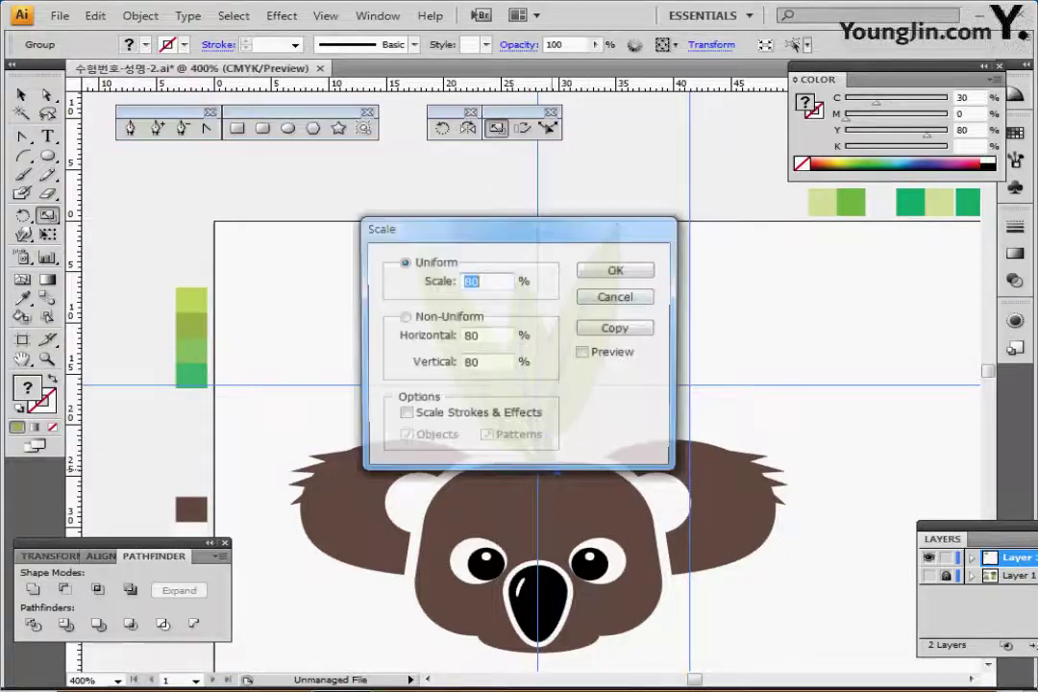
text(60)
key(Return)
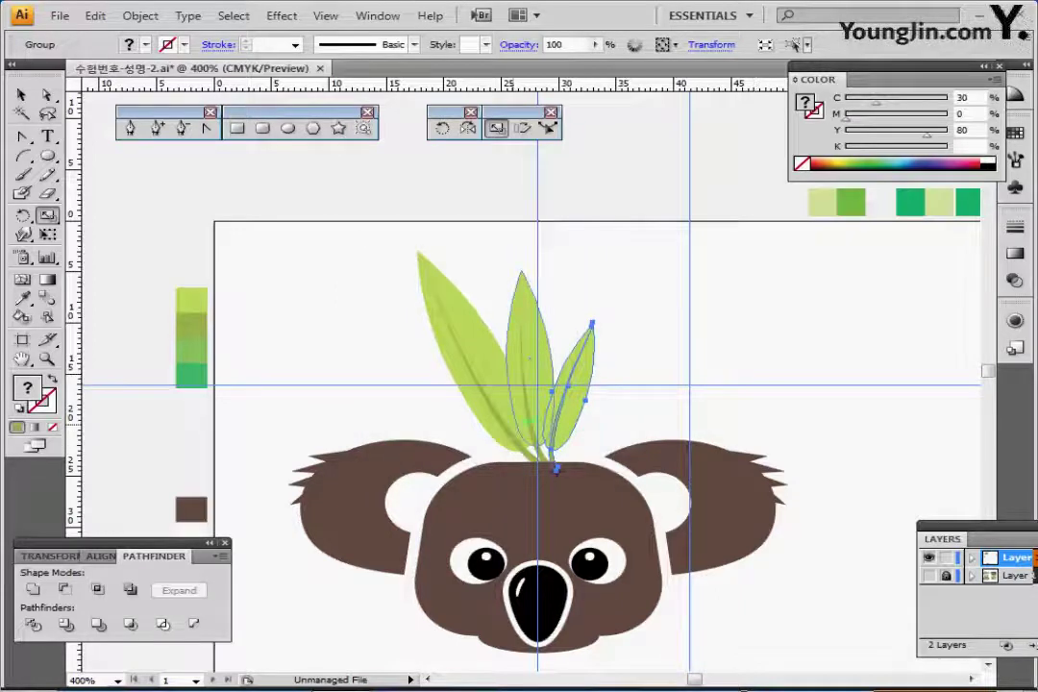
- Fill the smallest leaf's blade with the C70 Y80 green swatch and the middle leaf's blade with the C50 Y80 swatch
click(48, 95)
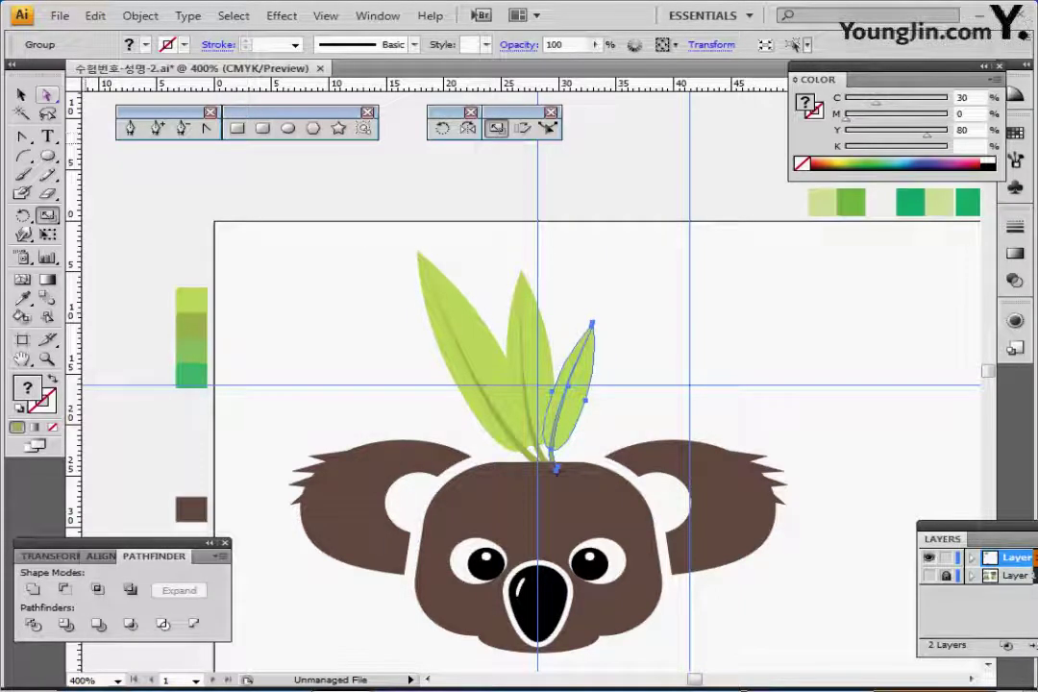
click(356, 300)
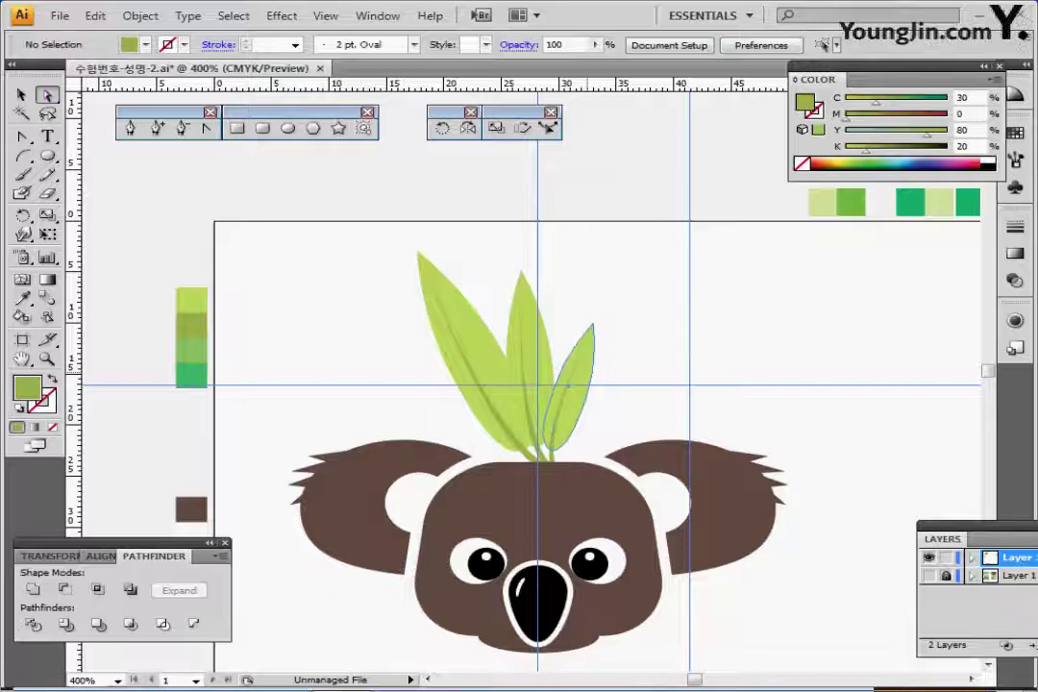
click(566, 387)
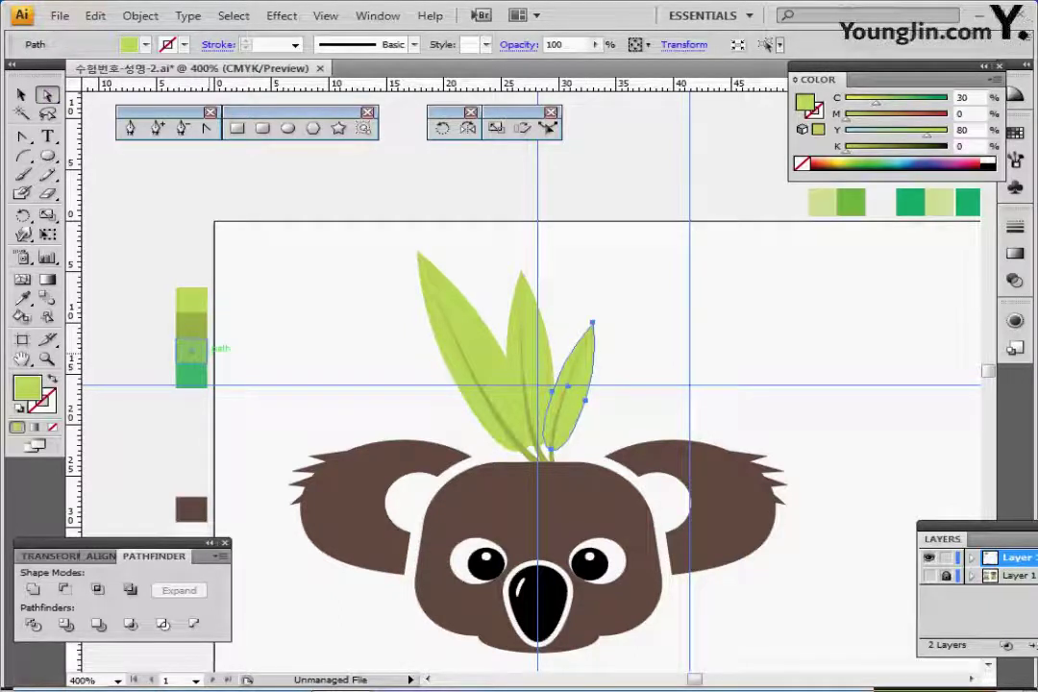
key(i)
click(191, 373)
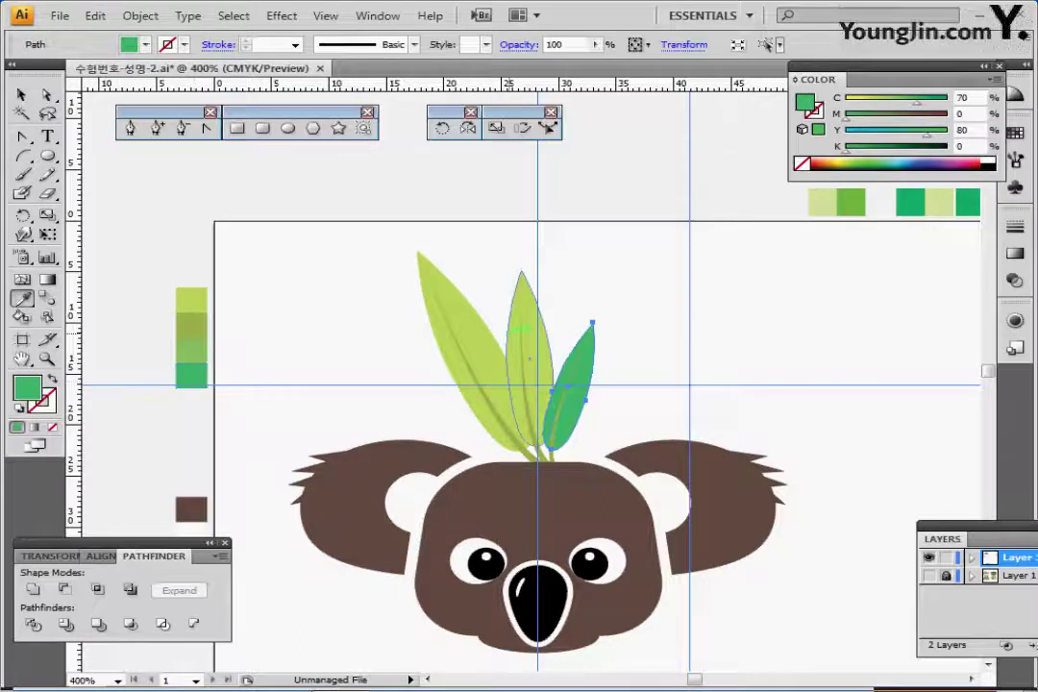
ctrl+click(511, 323)
click(192, 350)
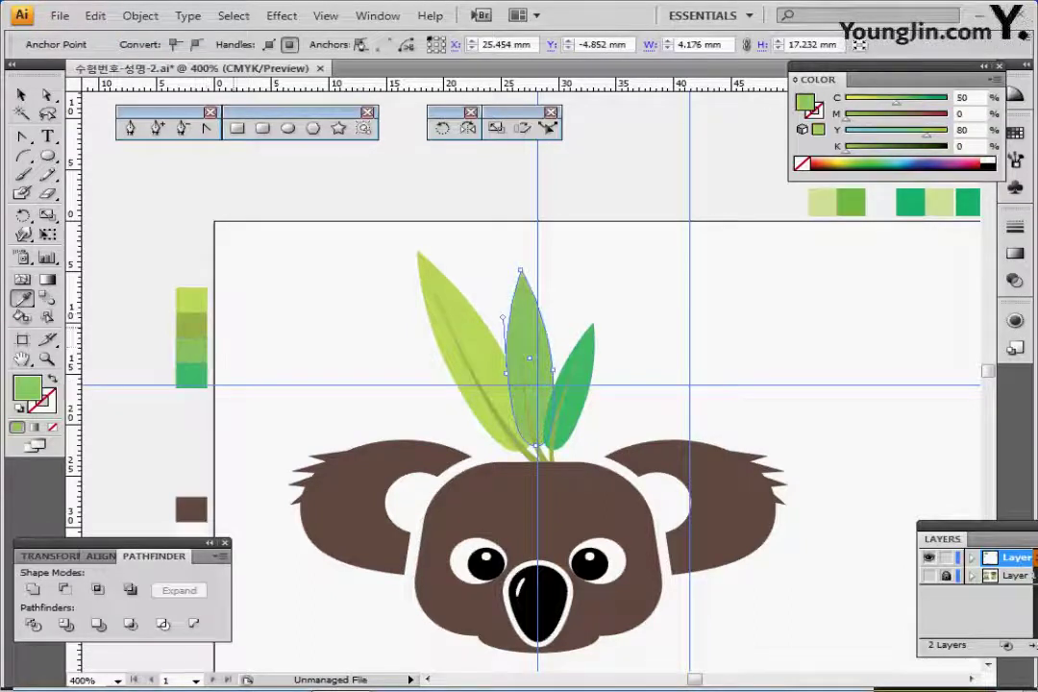
key(ctrl+shift+a)
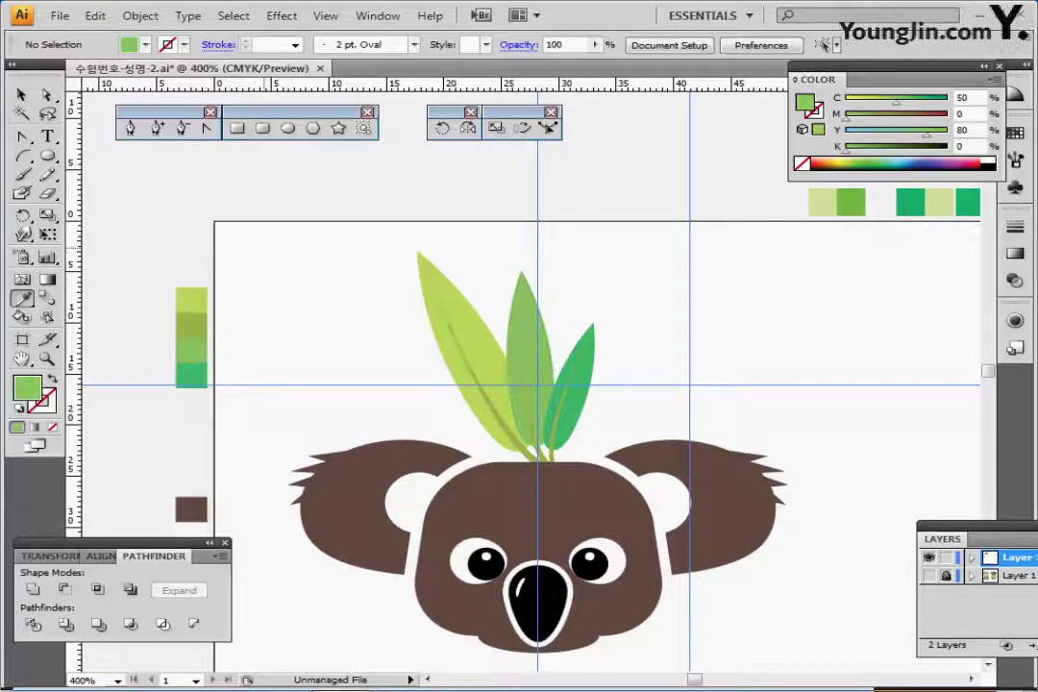
- Select the largest leaf's blade and show its bounding box
key(v)
click(461, 350)
drag(461, 351, 394, 264)
key(ctrl+minus)
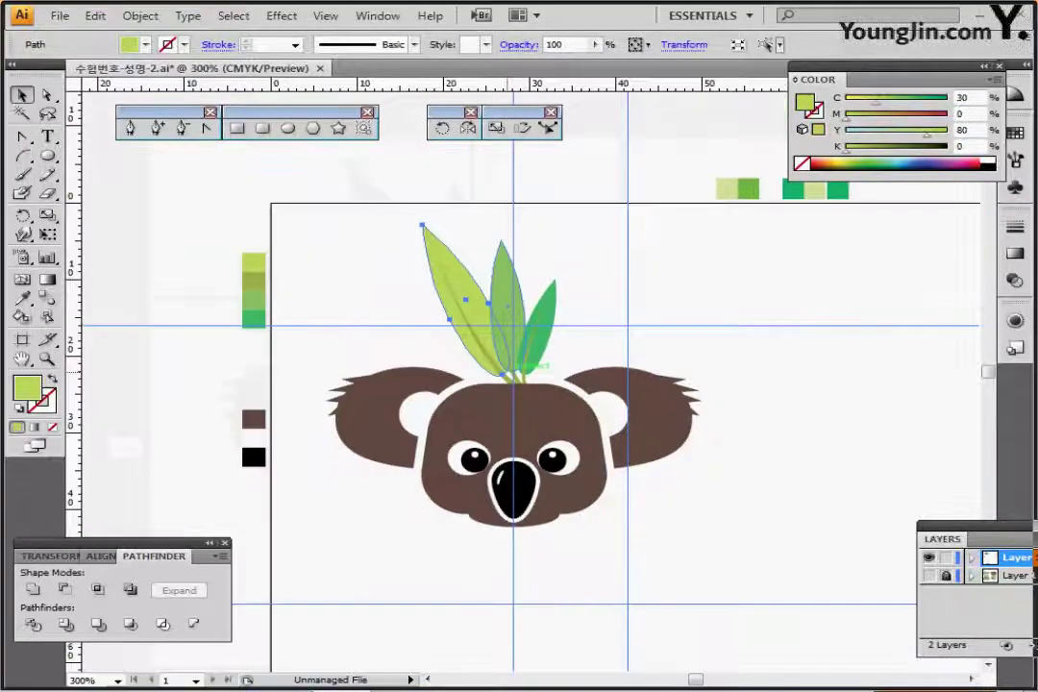
drag(517, 389, 434, 354)
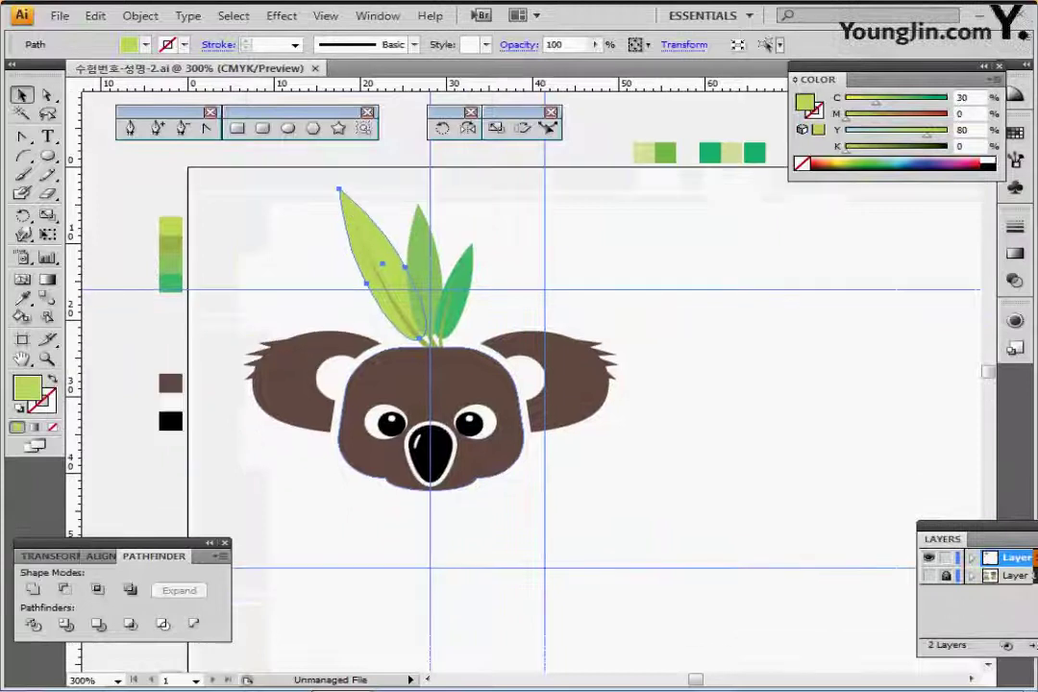
key(ctrl+shift+b)
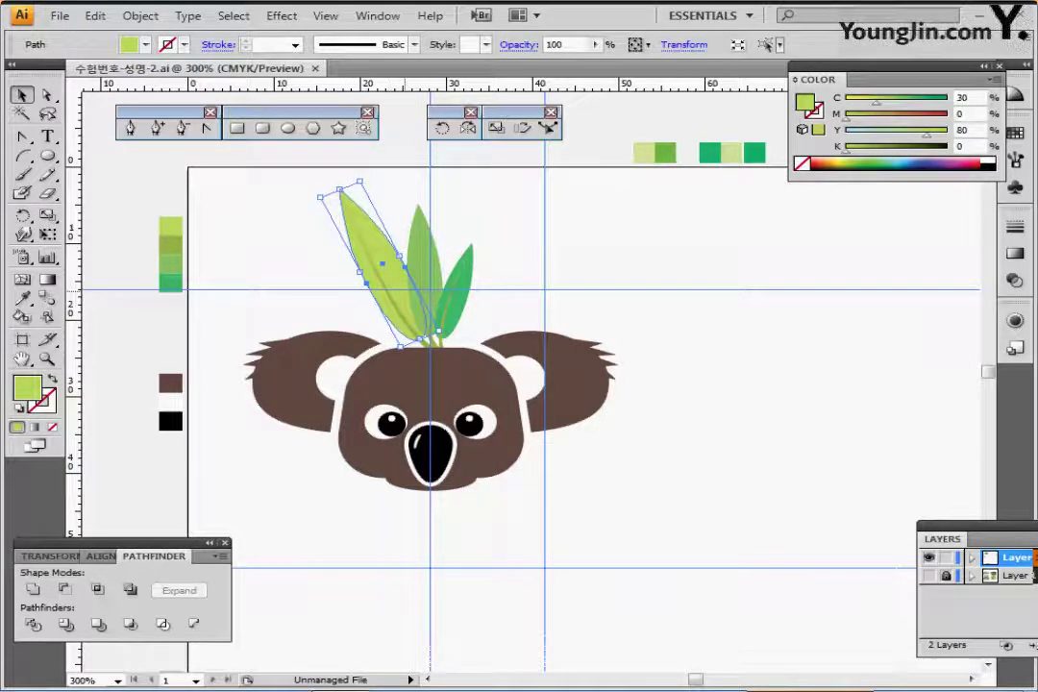
drag(363, 276, 178, 287)
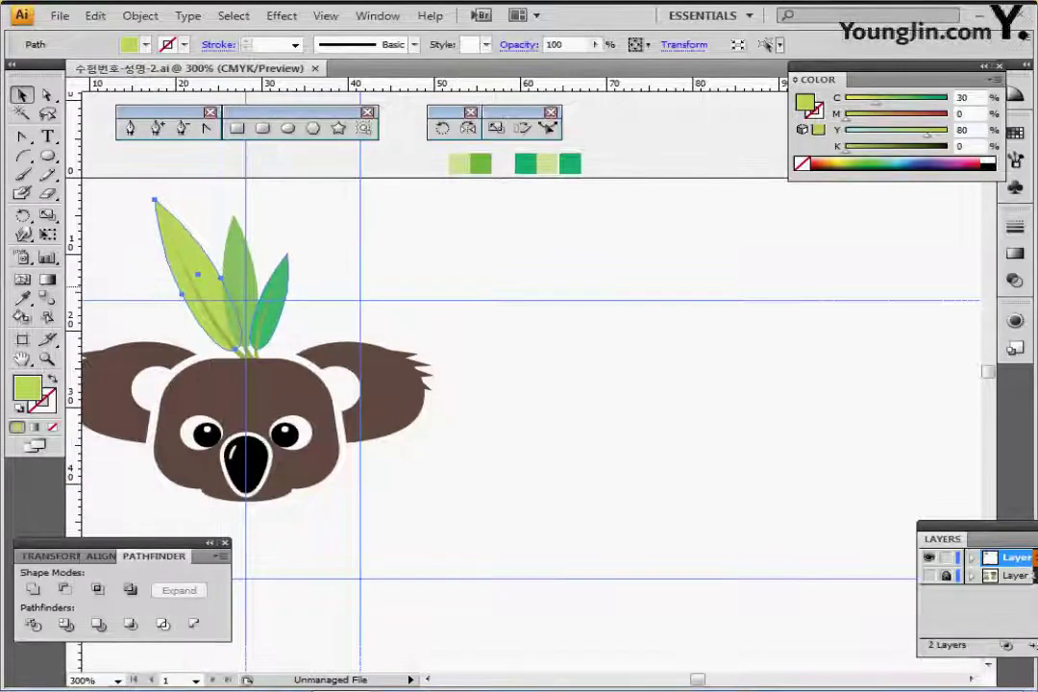
- Pick up the pale green swatch's C30 Y80 fill and 60% opacity as the current appearance with nothing selected
key(ctrl+shift+a)
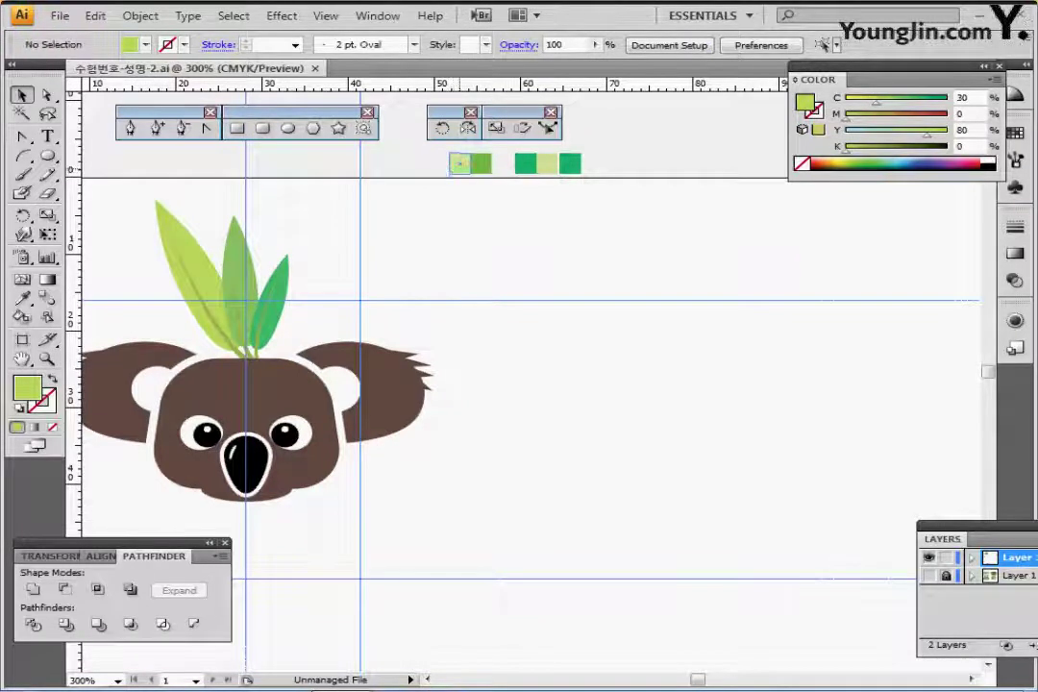
click(458, 165)
click(576, 339)
drag(594, 323, 553, 263)
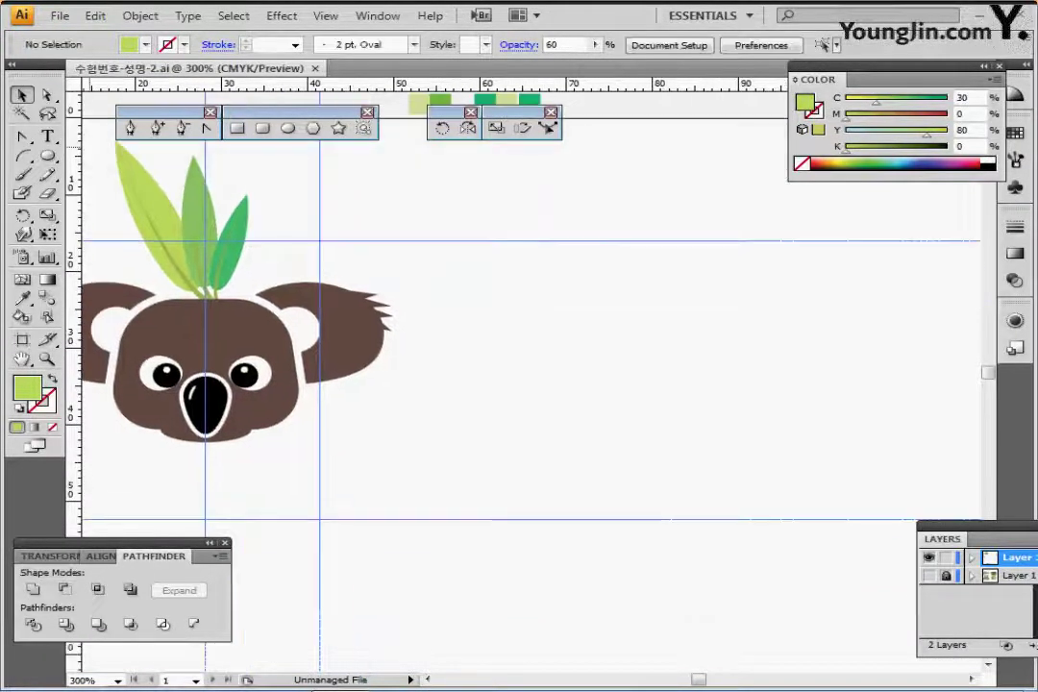
- Draw an eight-pointed star with radii of 10 mm and 6 mm beside the koala and move it slightly down and right
click(338, 128)
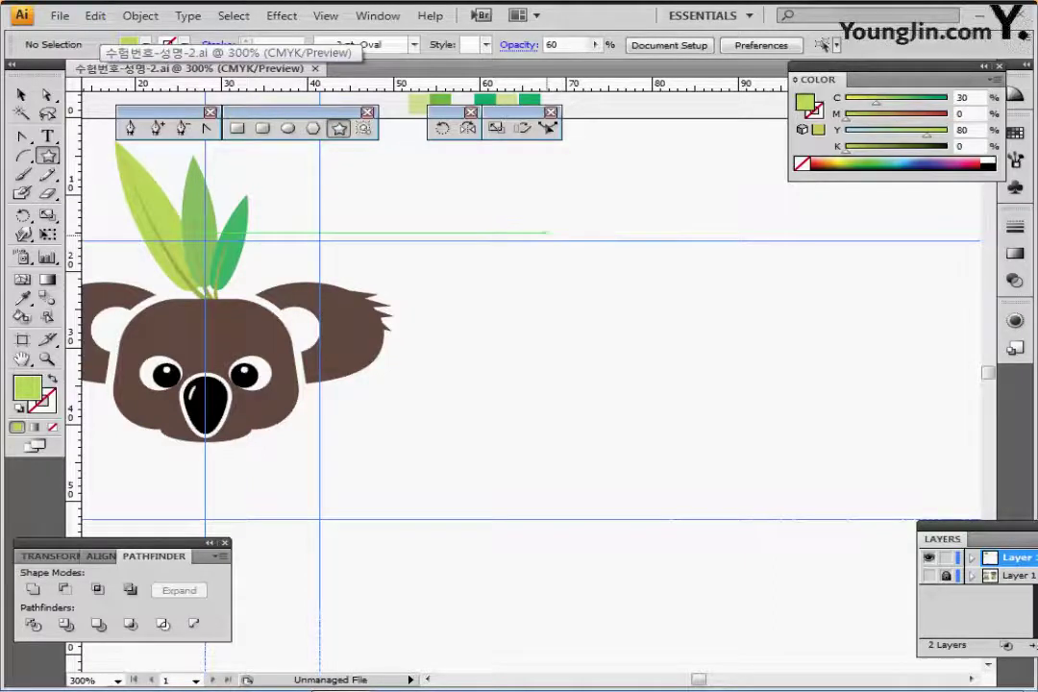
click(499, 247)
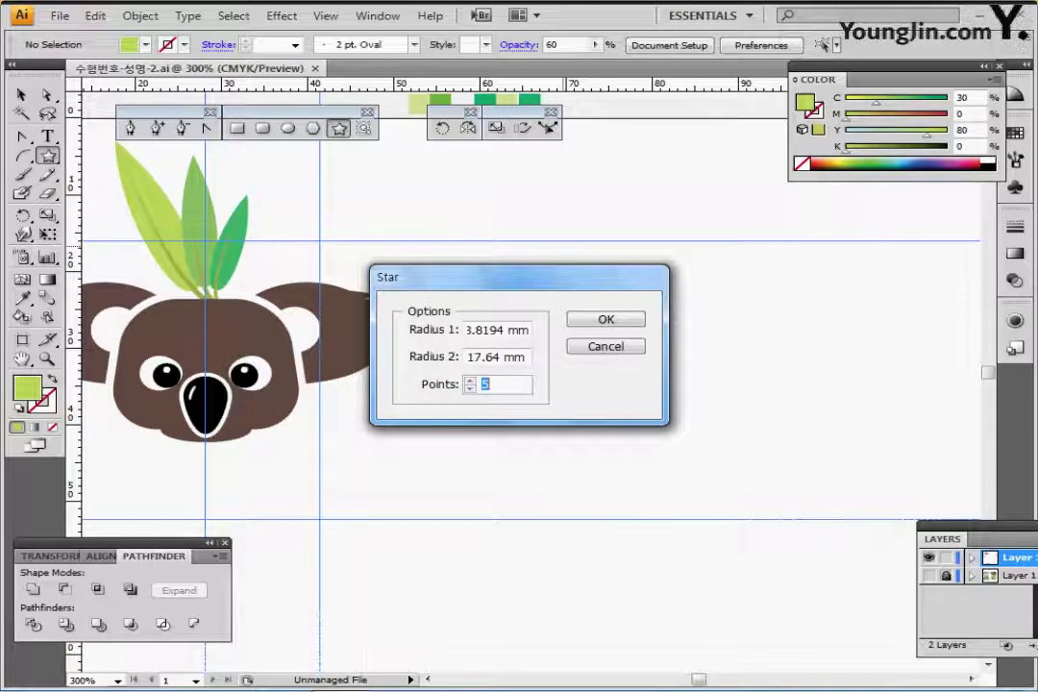
key(Tab)
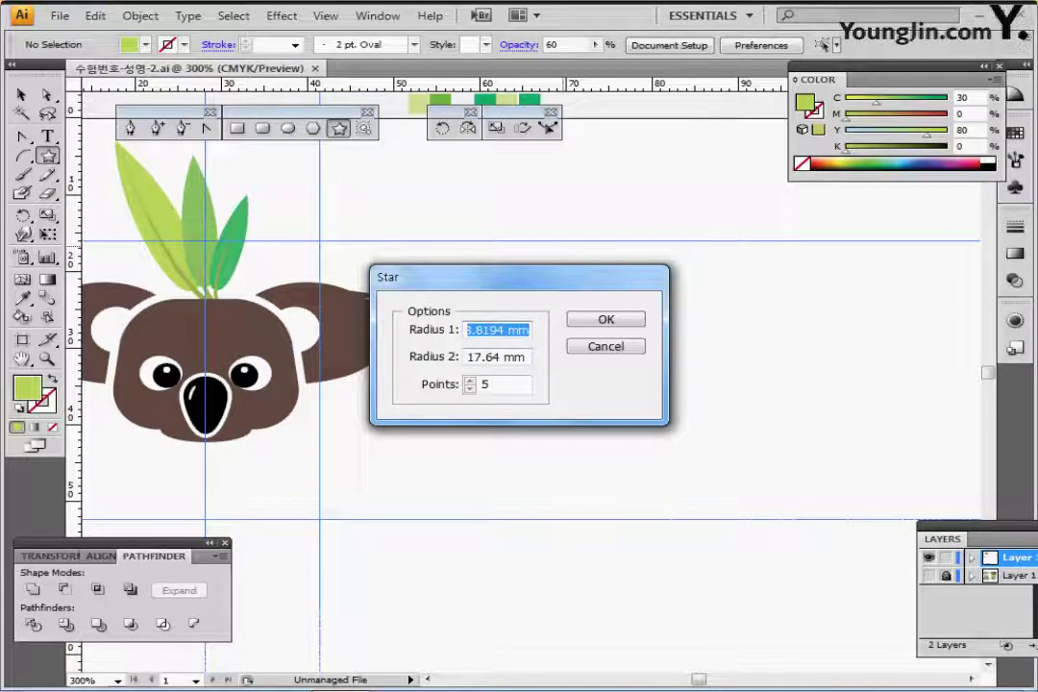
text(10)
key(Tab)
text(6)
key(Tab)
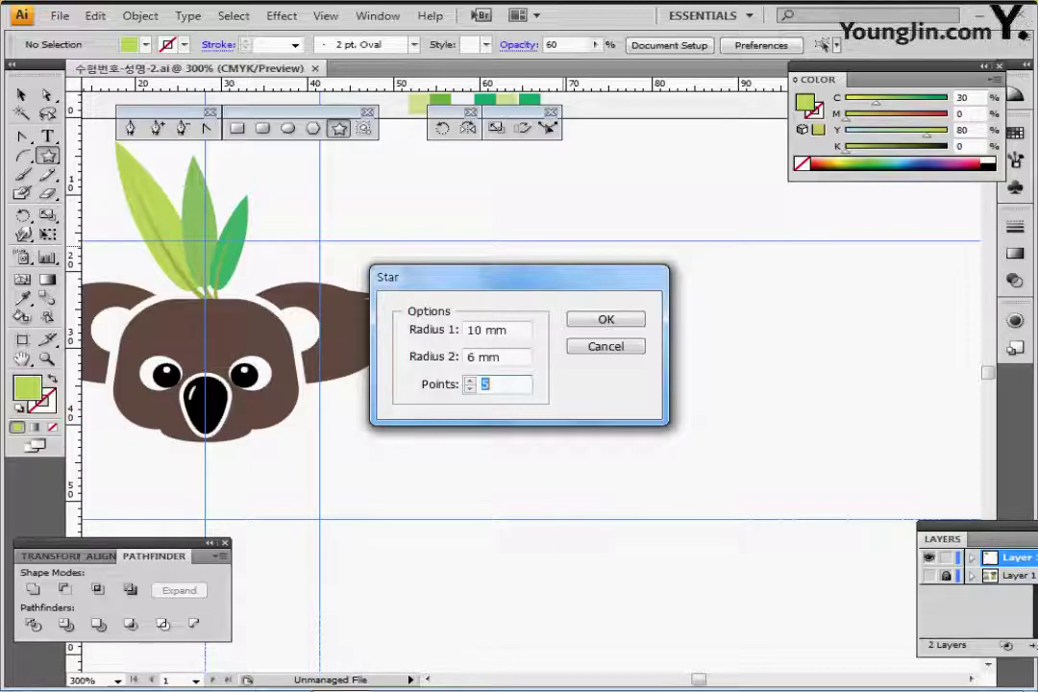
text(8)
key(Return)
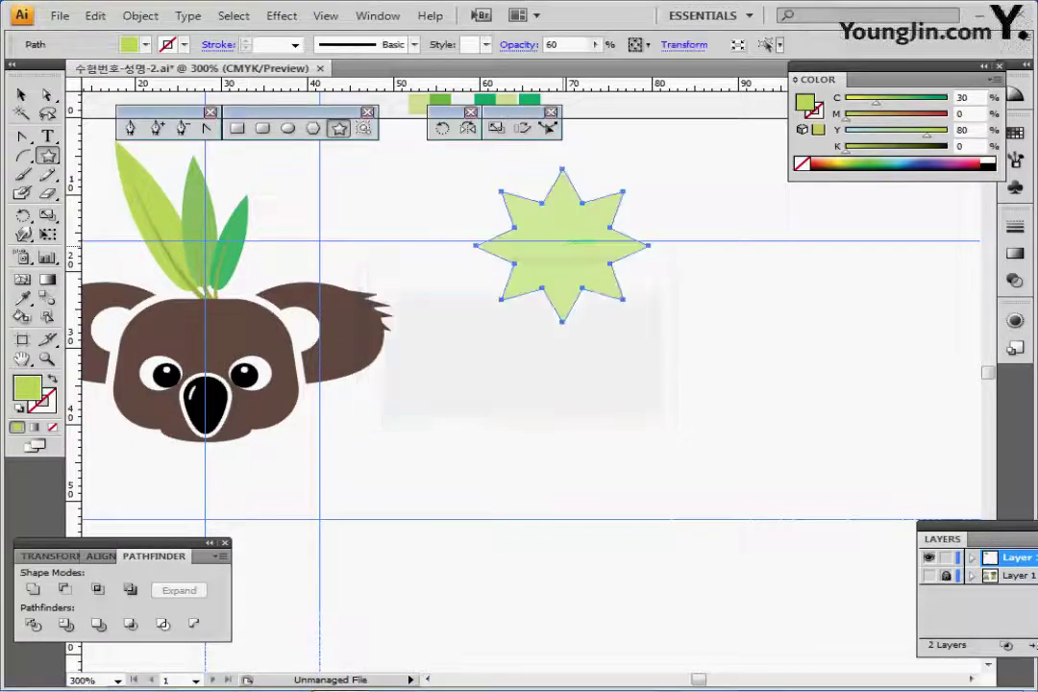
mouse_move(575, 258)
mouse_down()
mouse_move(620, 364)
mouse_move(621, 354)
mouse_up()
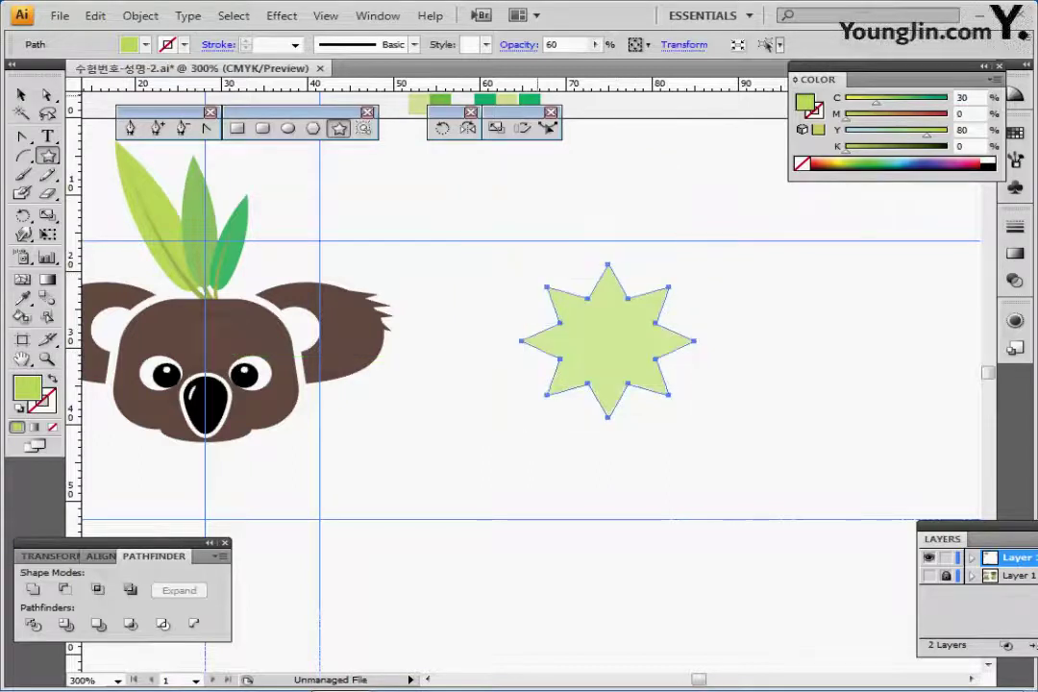
- Apply Round Corners with a 4 mm radius to the star and expand its appearance into an editable path
click(281, 15)
mouse_move(384, 220)
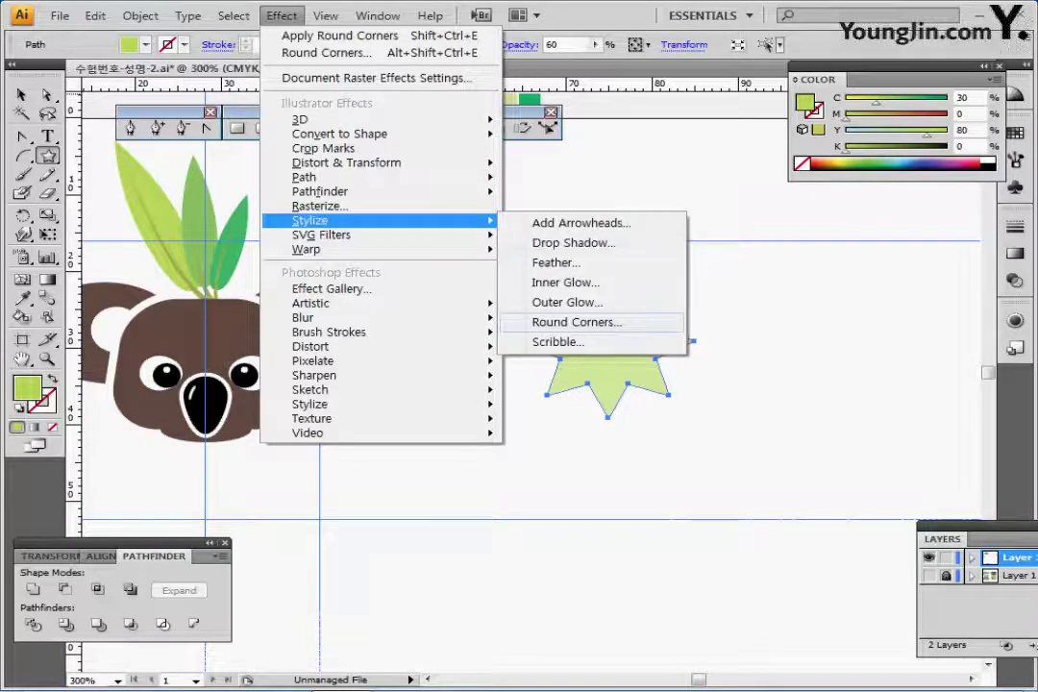
click(577, 322)
text(4)
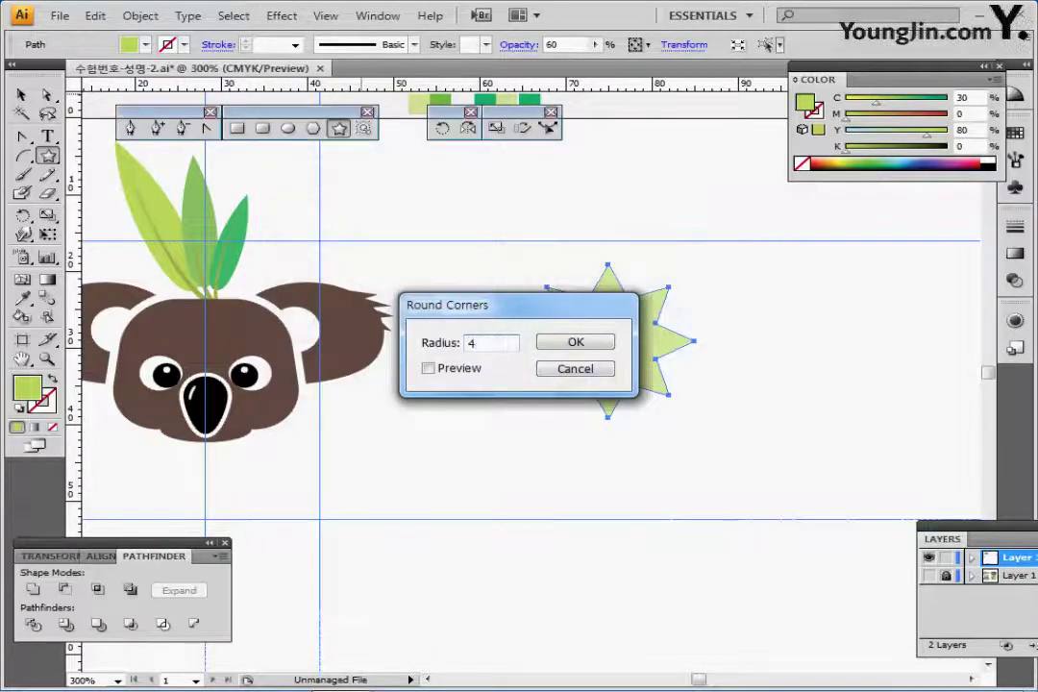
key(Return)
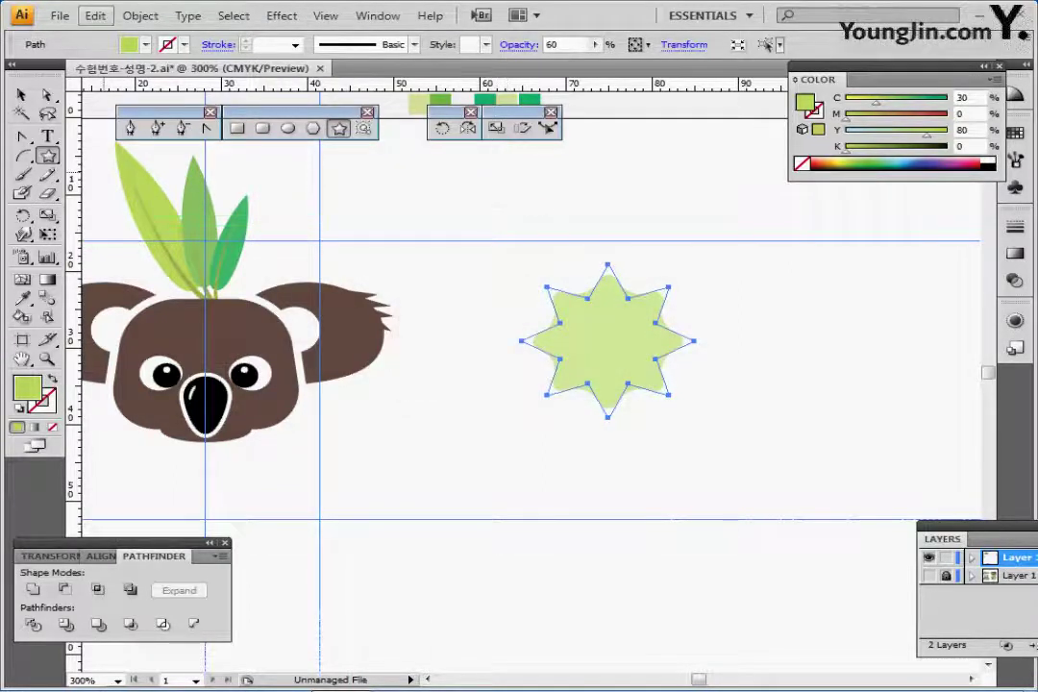
click(140, 15)
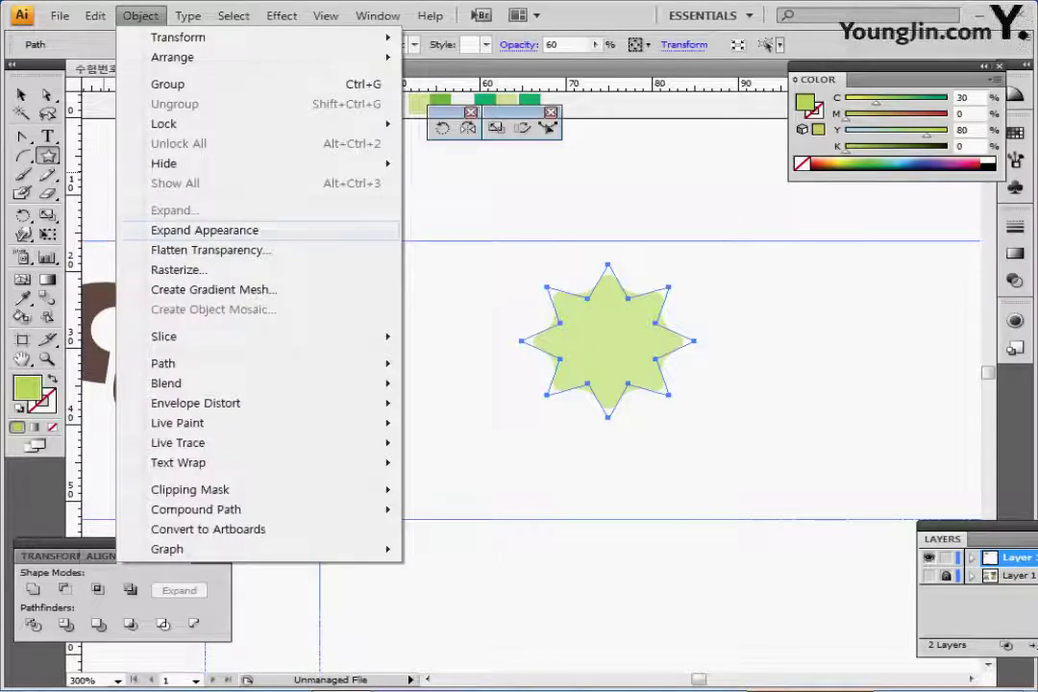
click(205, 230)
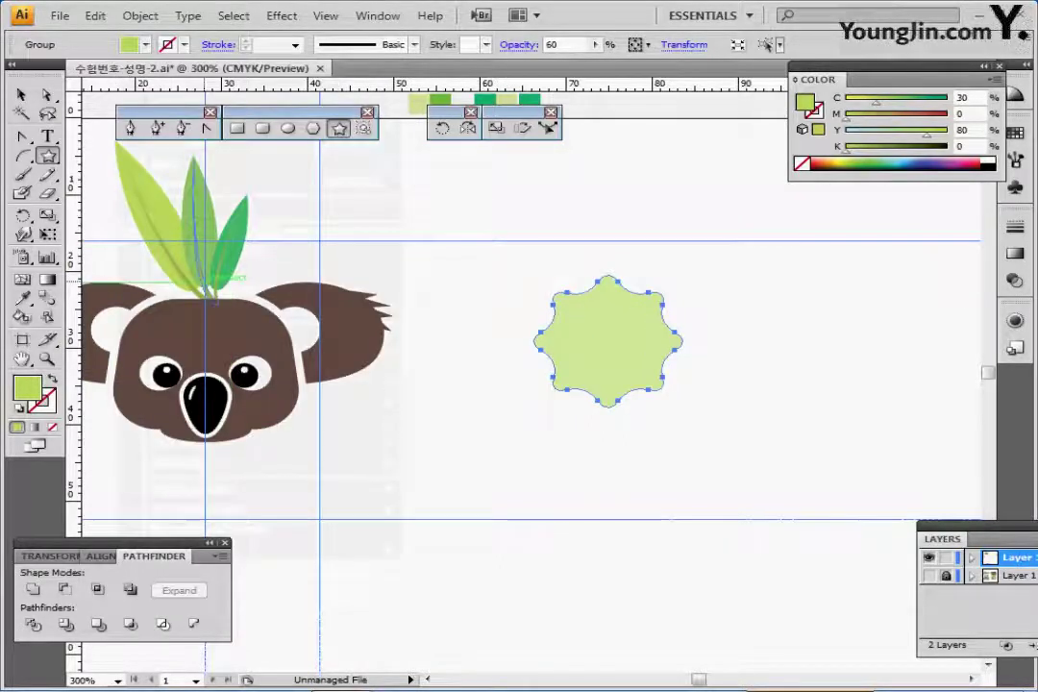
- Offset the rounded star's path outward by 1 mm with mitered joins
click(140, 15)
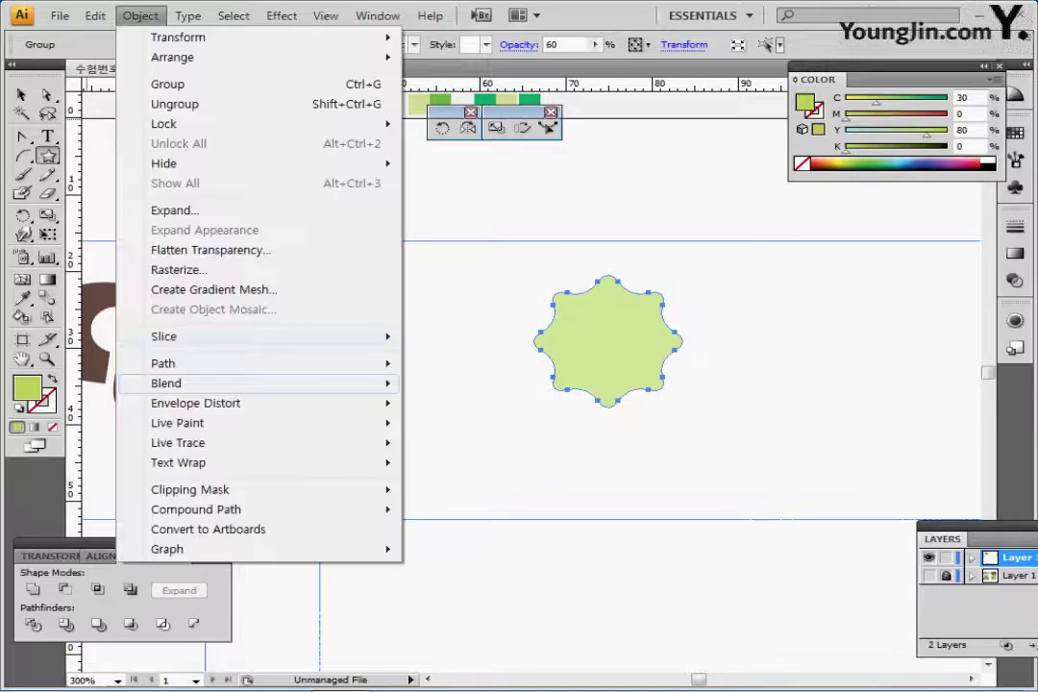
mouse_move(164, 363)
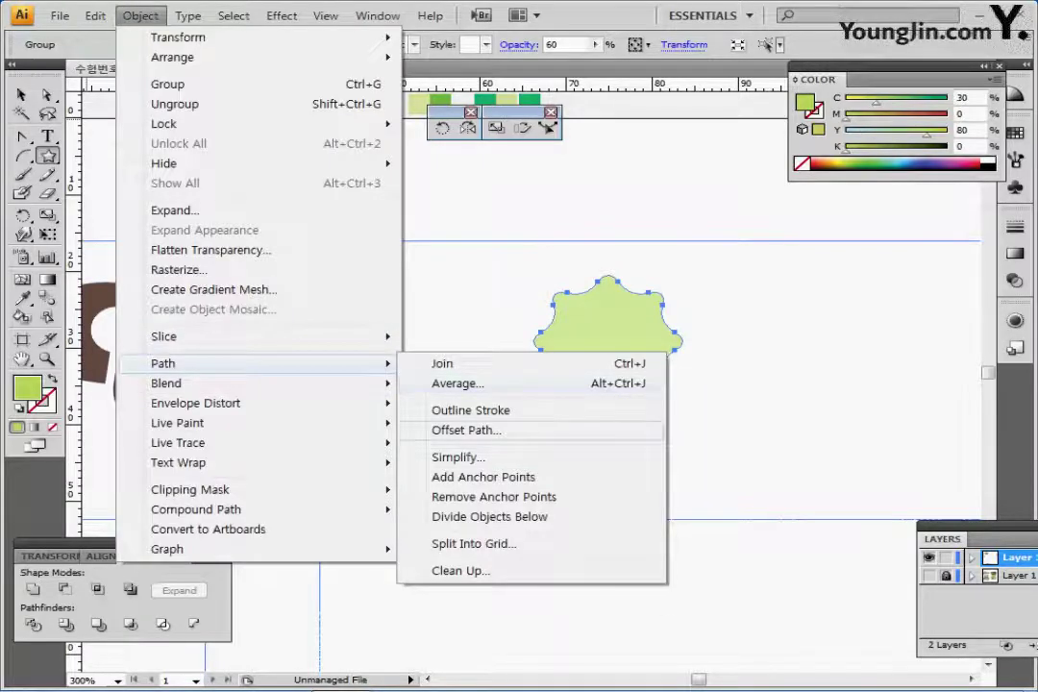
click(466, 430)
text(1)
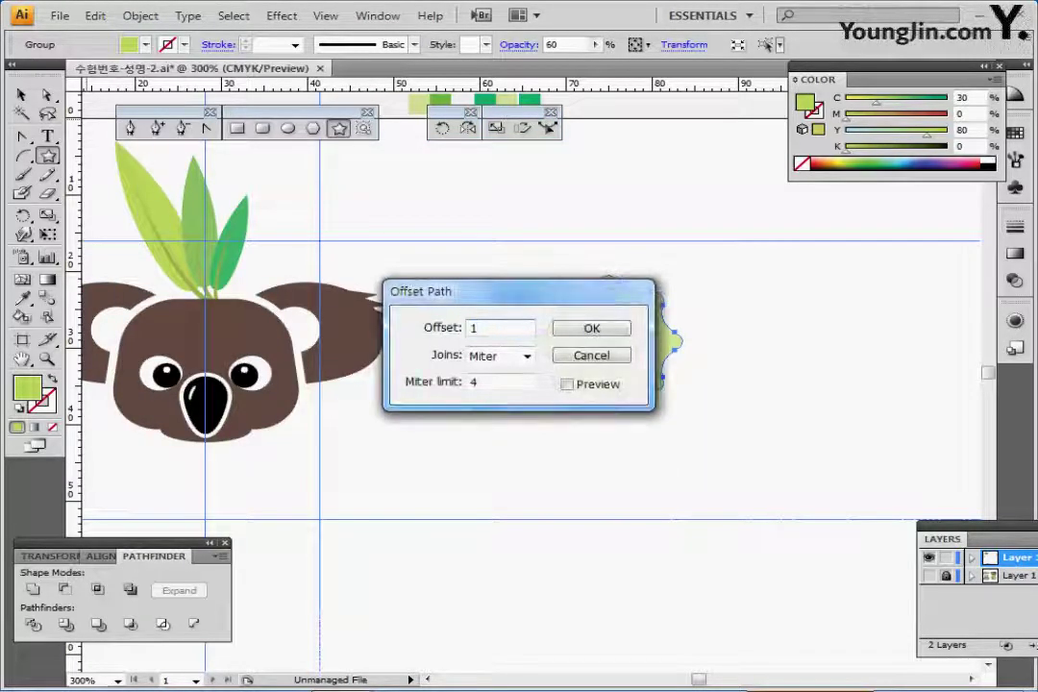
key(Return)
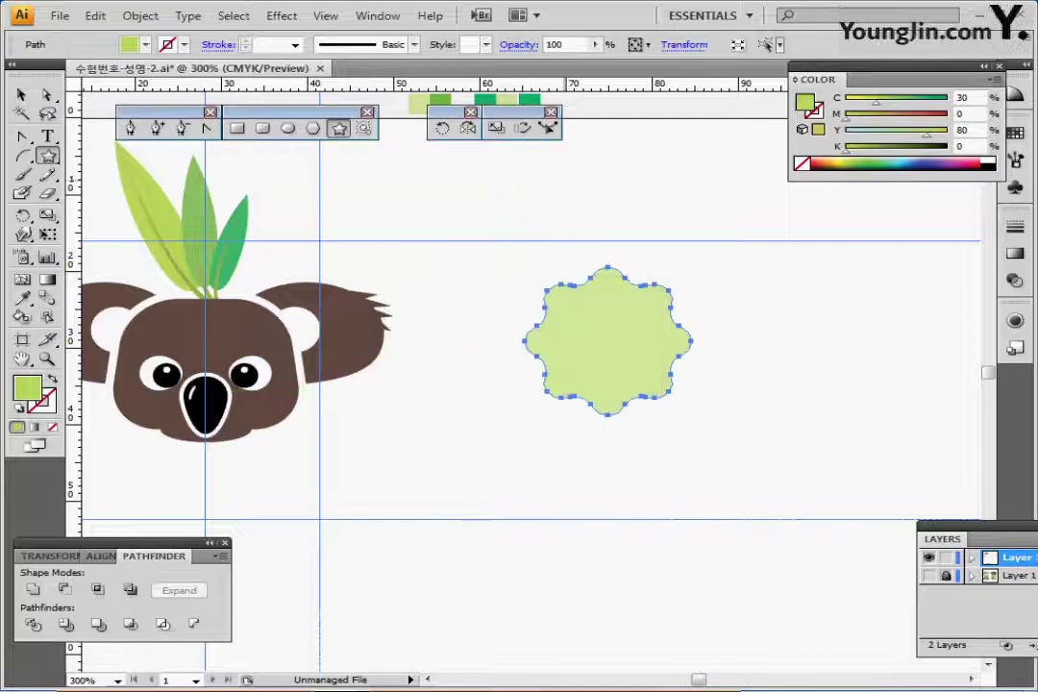
- Fill the enlarged outer star with the darker C60 Y100 green swatch and select the whole star group
key(i)
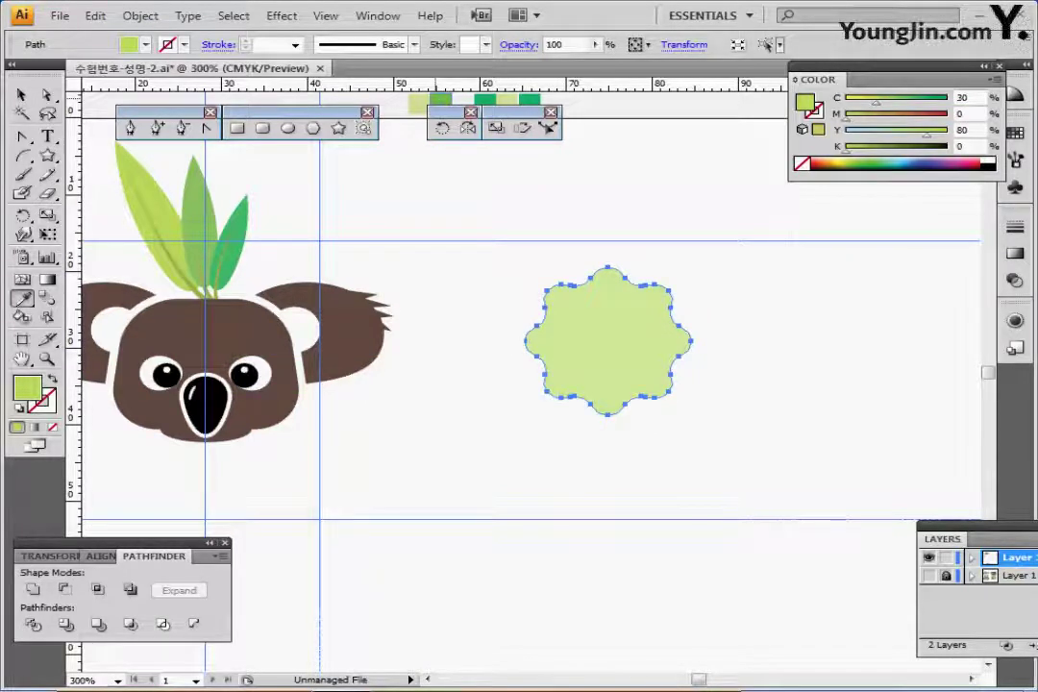
click(439, 100)
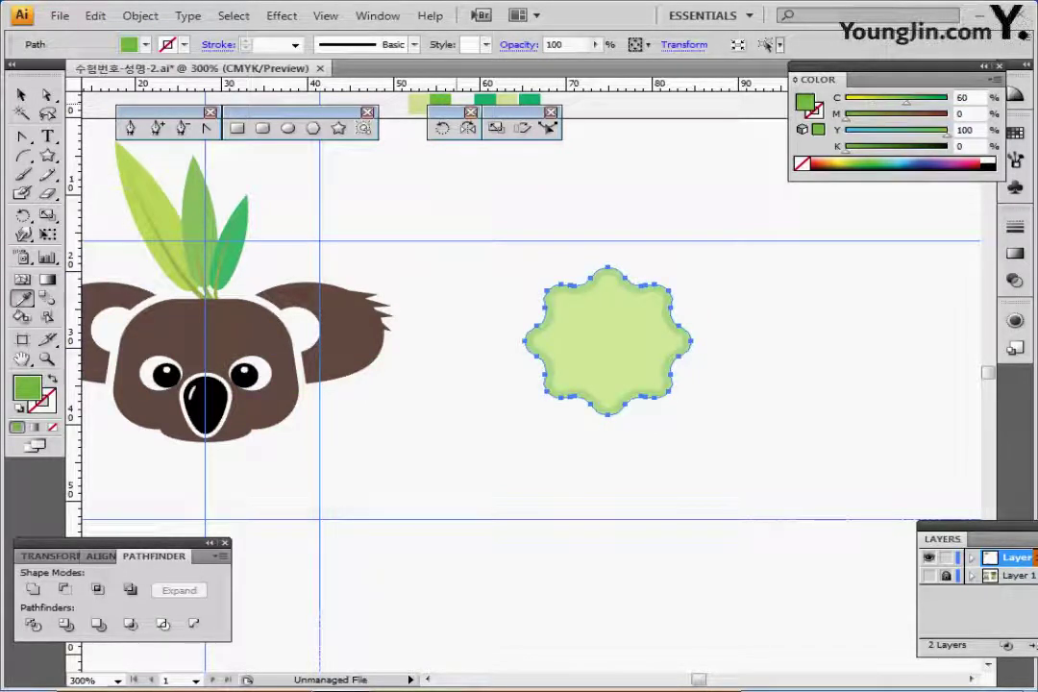
ctrl+click(515, 234)
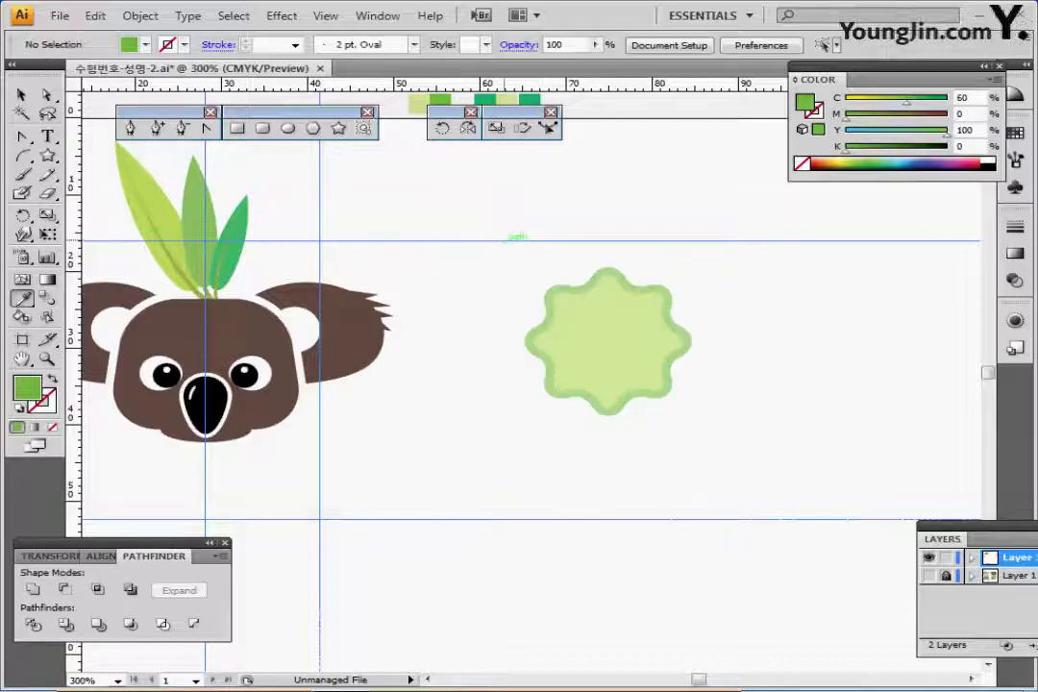
drag(574, 304, 542, 330)
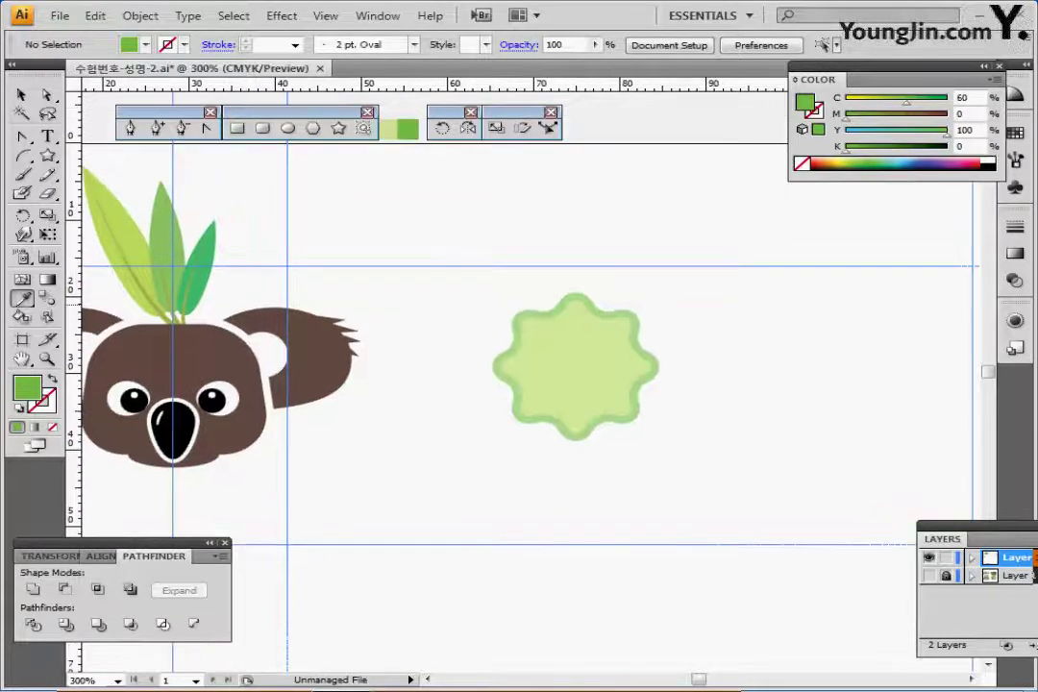
ctrl+click(577, 297)
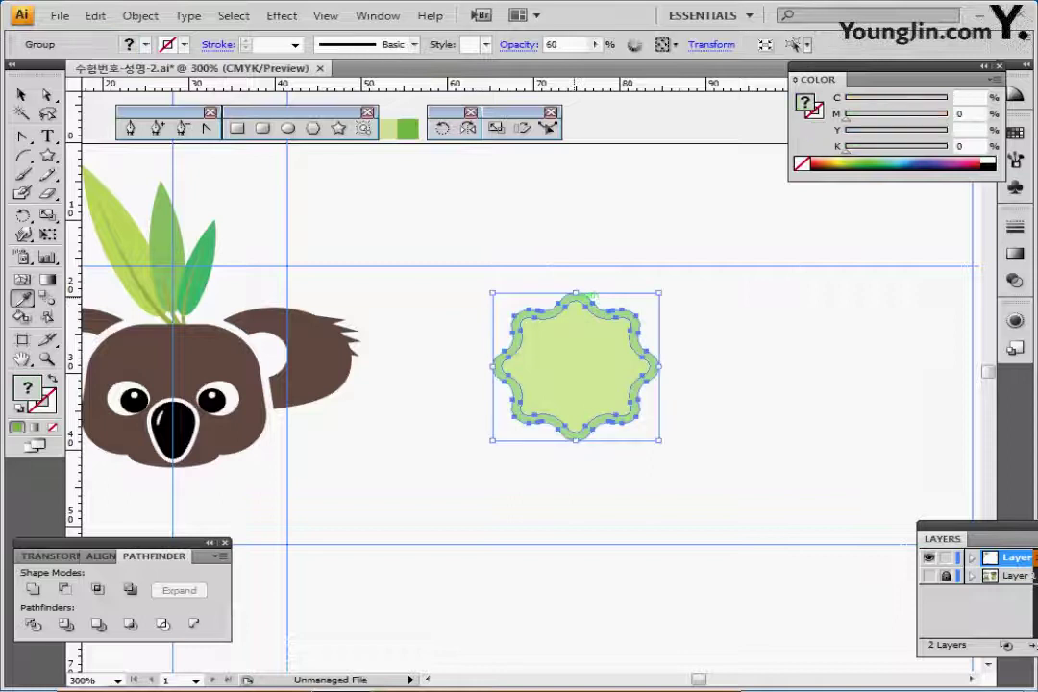
- Deselect the star group, enter and leave its isolation view, and save the document
key(ctrl+shift+a)
ctrl+double_click(580, 297)
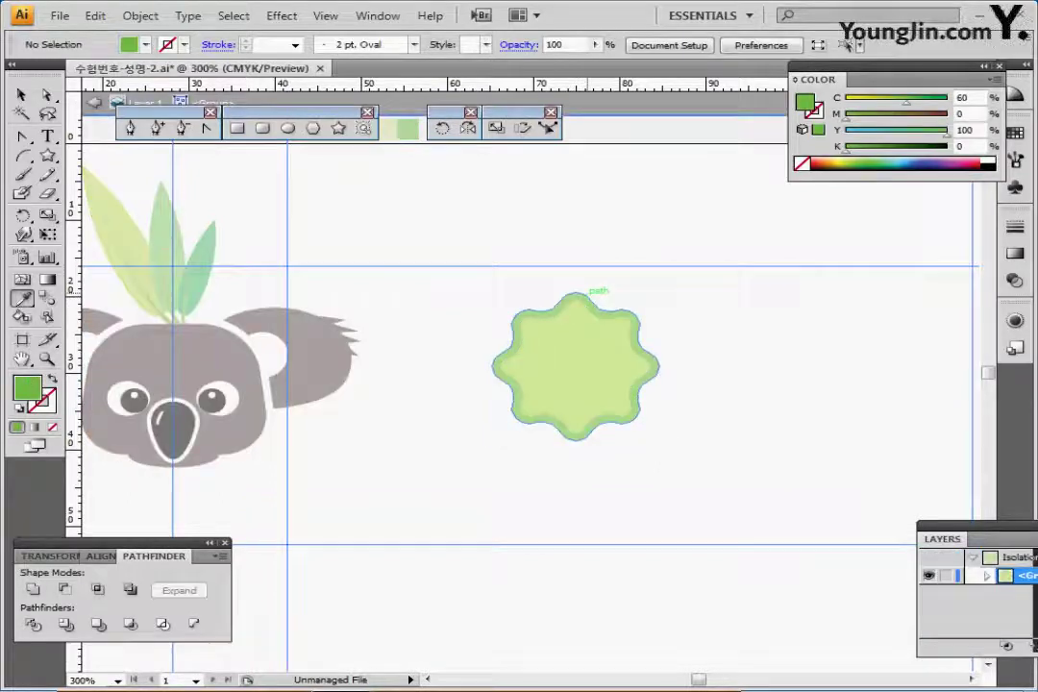
ctrl+click(582, 297)
ctrl+double_click(622, 288)
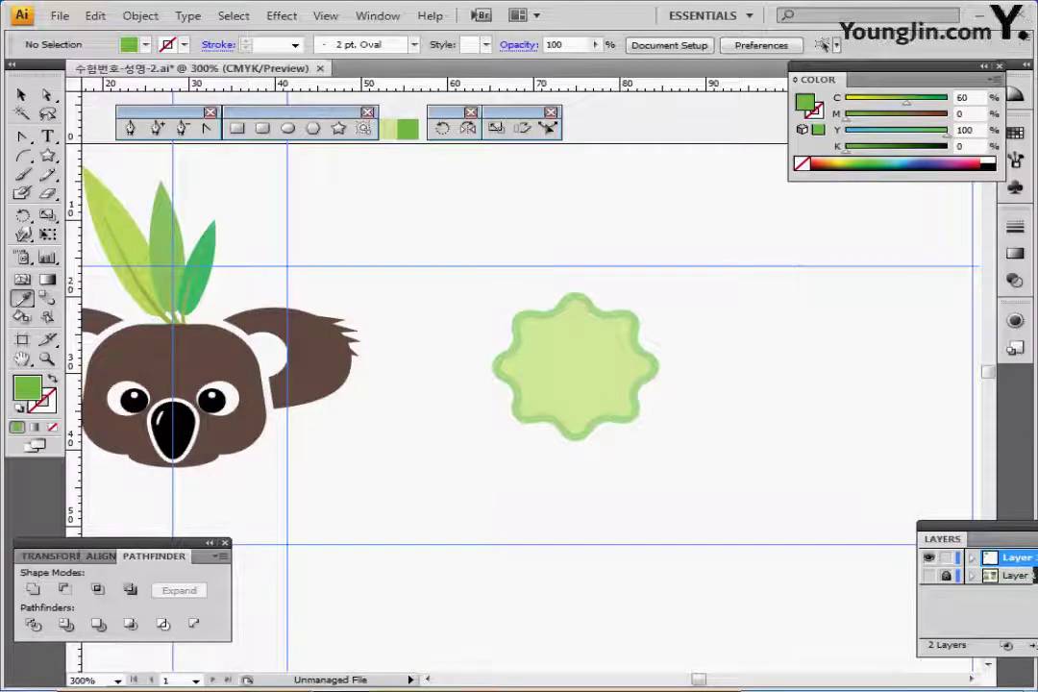
key(ctrl+s)
- Draw a four-pointed star with radii of 9 mm and 5 mm over the rounded star
drag(700, 398, 689, 357)
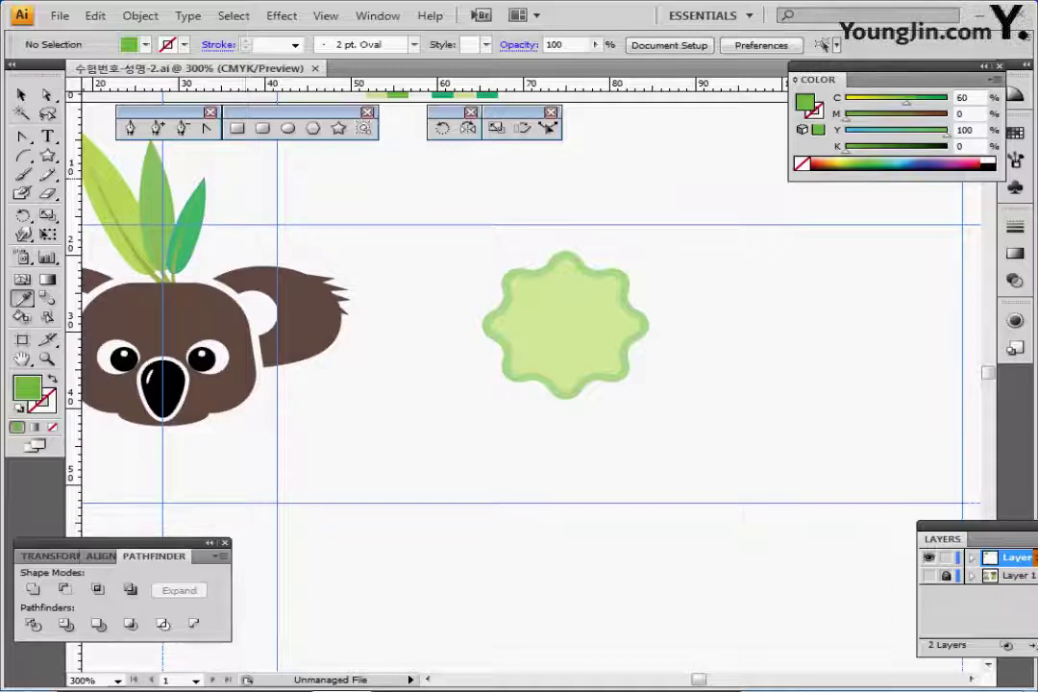
click(338, 128)
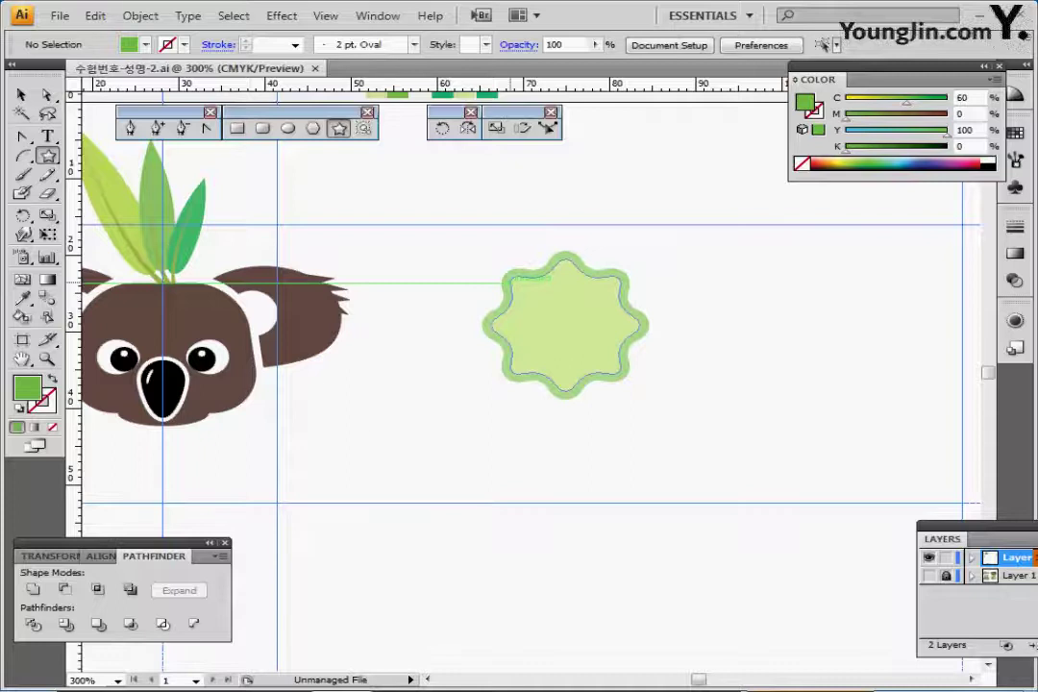
click(524, 282)
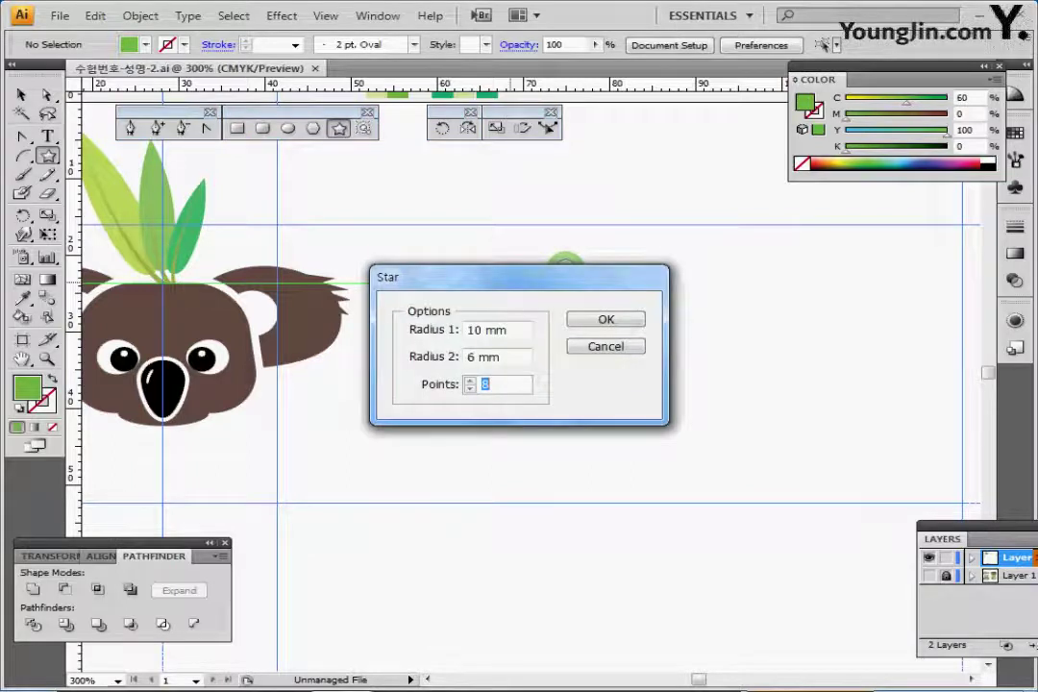
text(9)
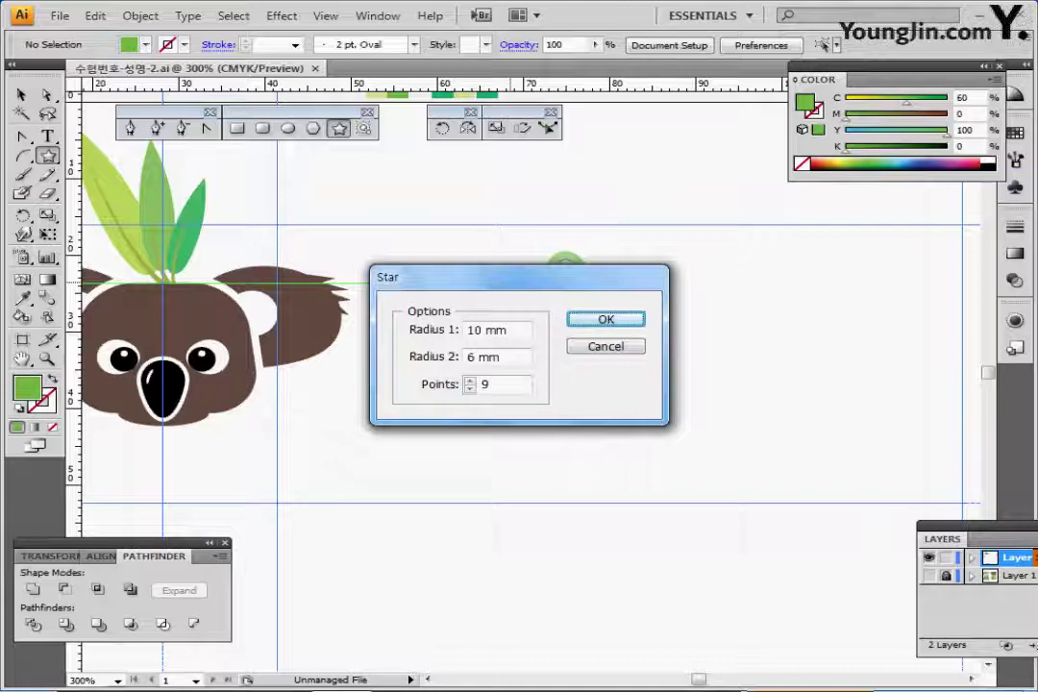
key(Tab)
text(9)
key(Tab)
text(5)
key(Tab)
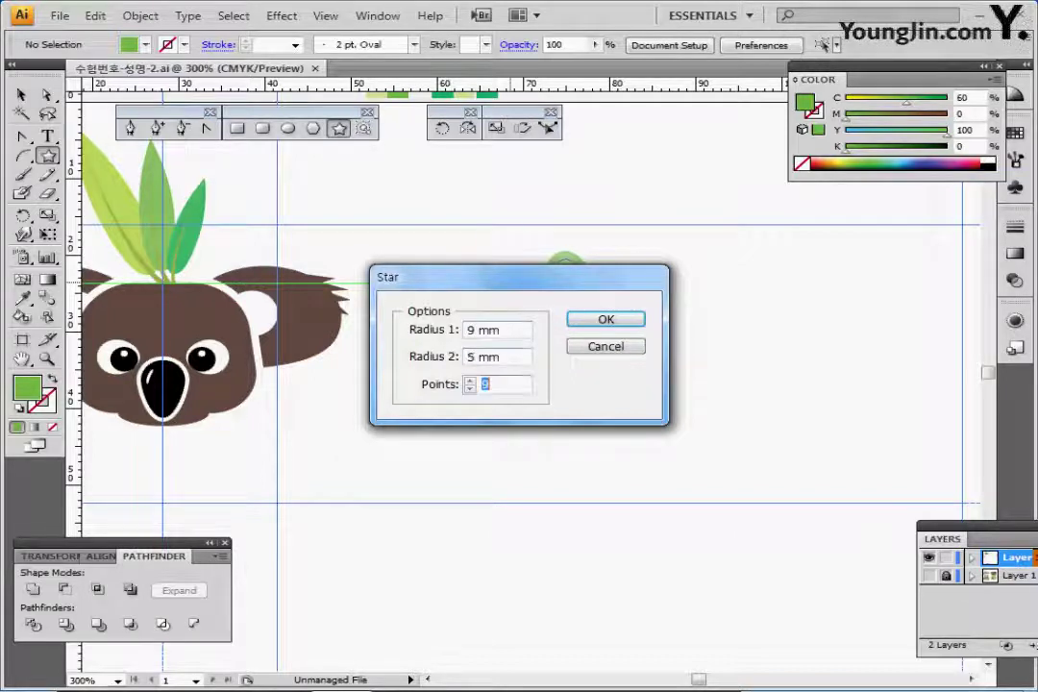
key(Return)
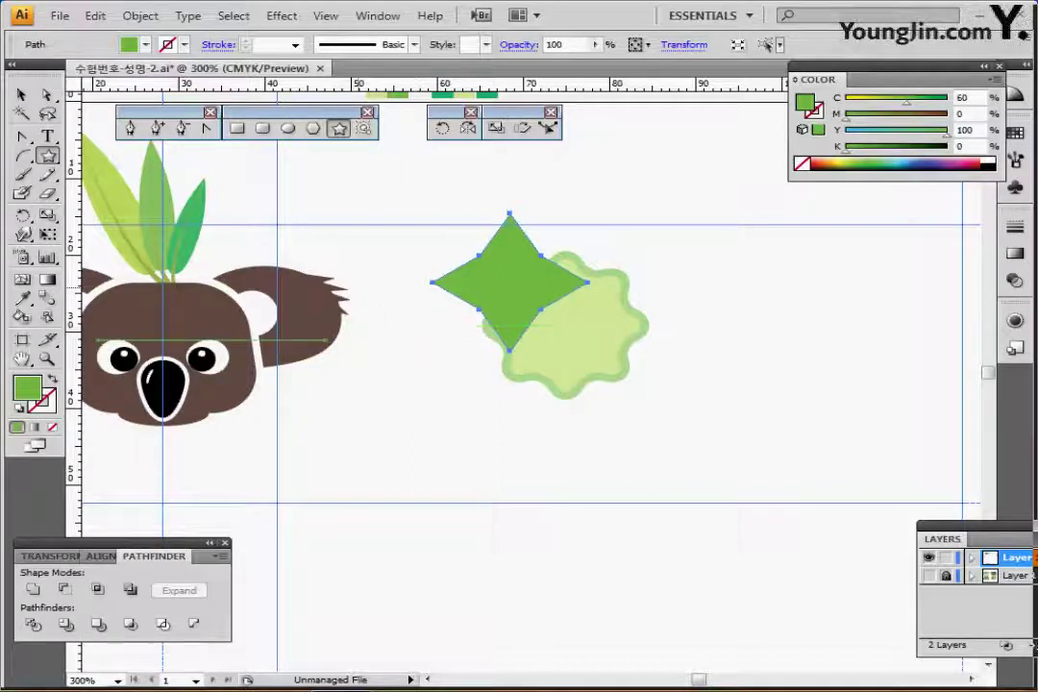
- Fill the four-pointed star with the C80 Y80 green swatch and rotate it by 45 degrees
drag(325, 340, 280, 491)
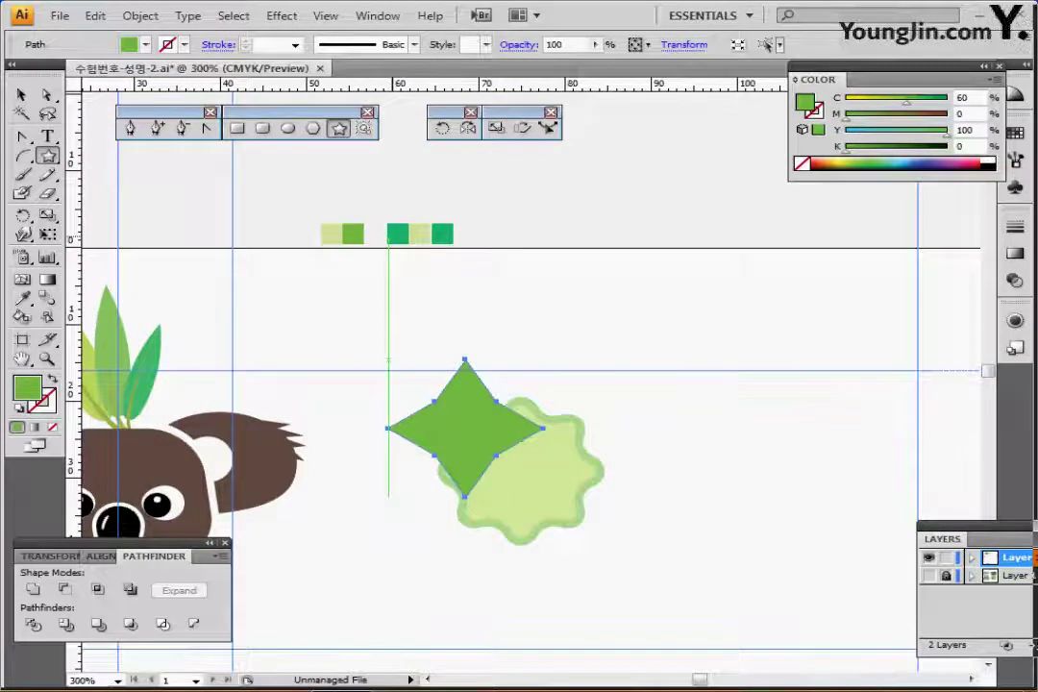
key(i)
click(442, 233)
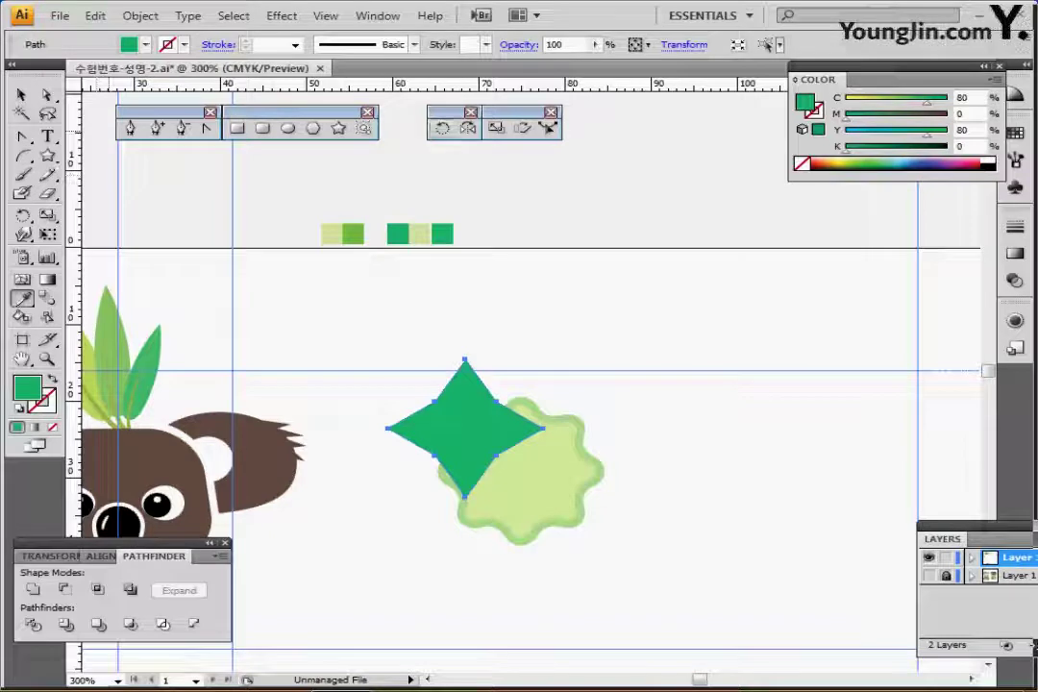
key(r)
key(Return)
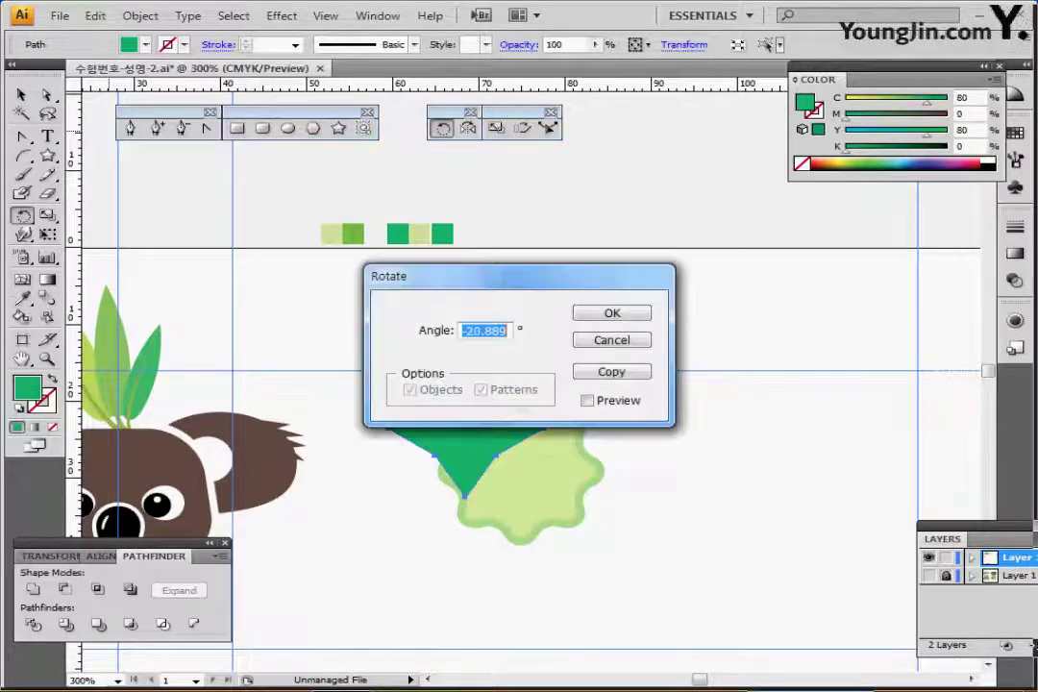
text(45)
key(Return)
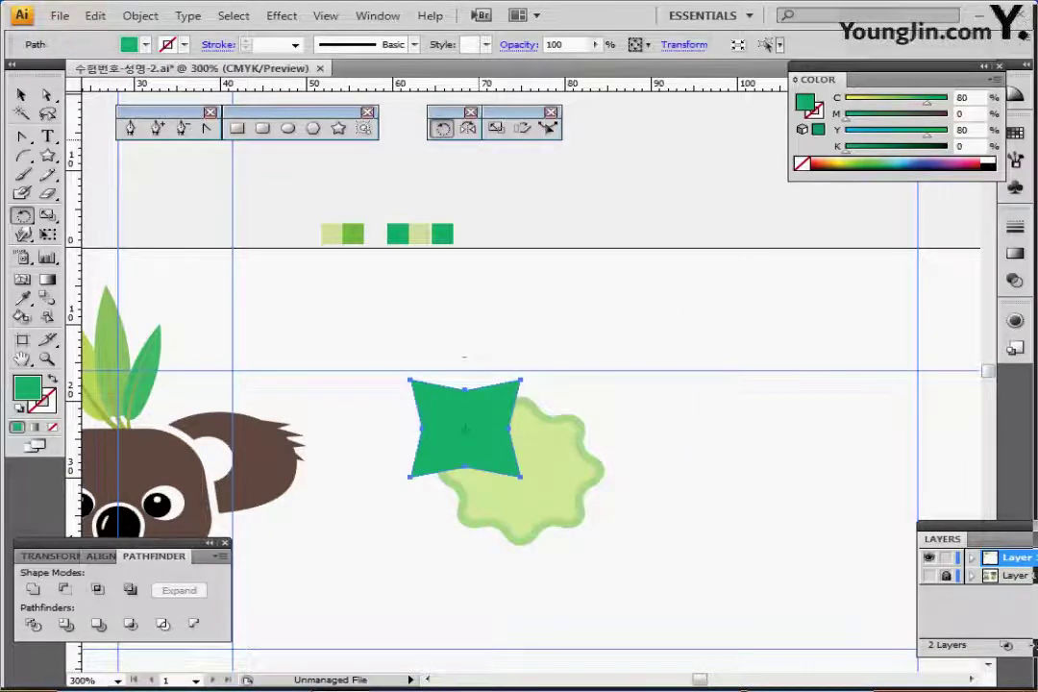
- Move the rotated star onto the rounded star group and align their centers horizontally and vertically
drag(469, 424, 518, 464)
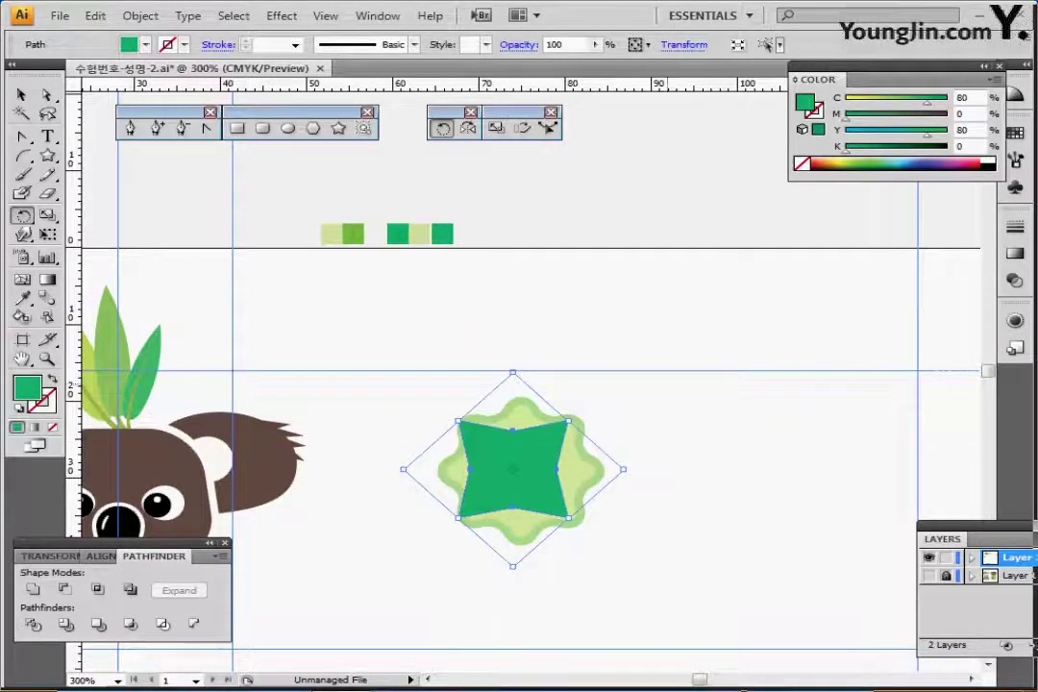
drag(661, 370, 486, 568)
click(100, 556)
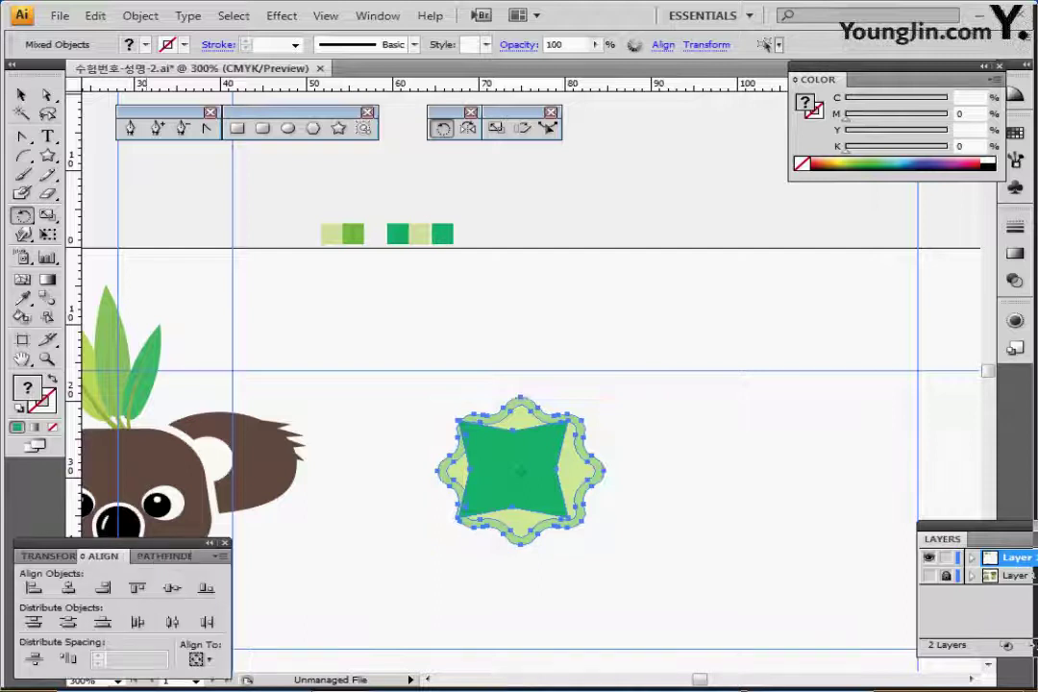
click(68, 588)
click(172, 588)
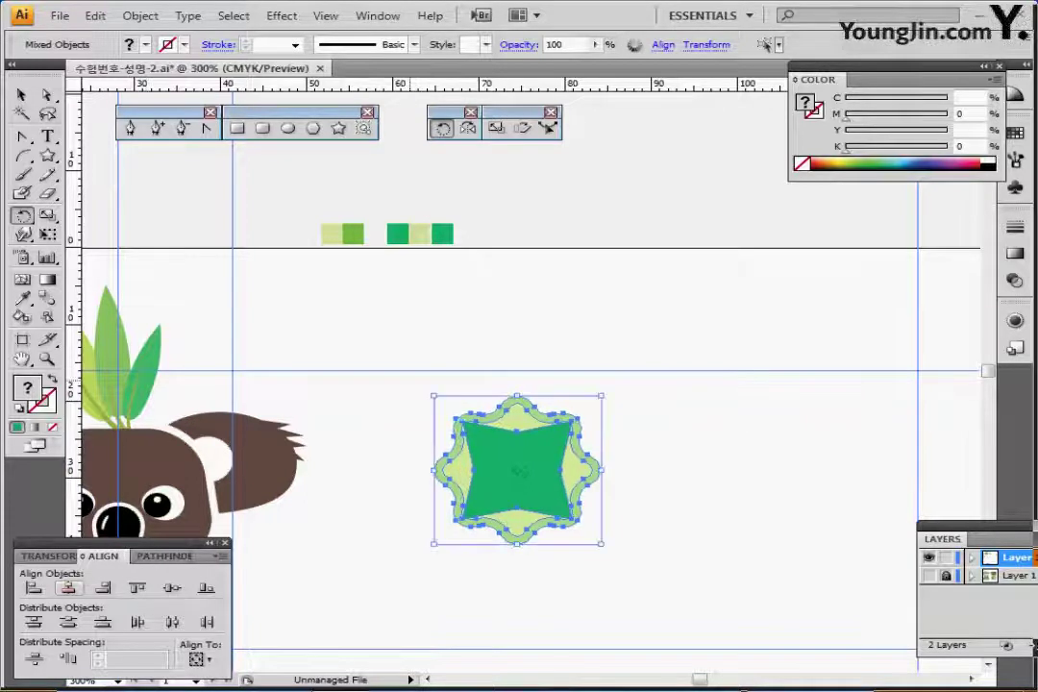
ctrl+click(466, 386)
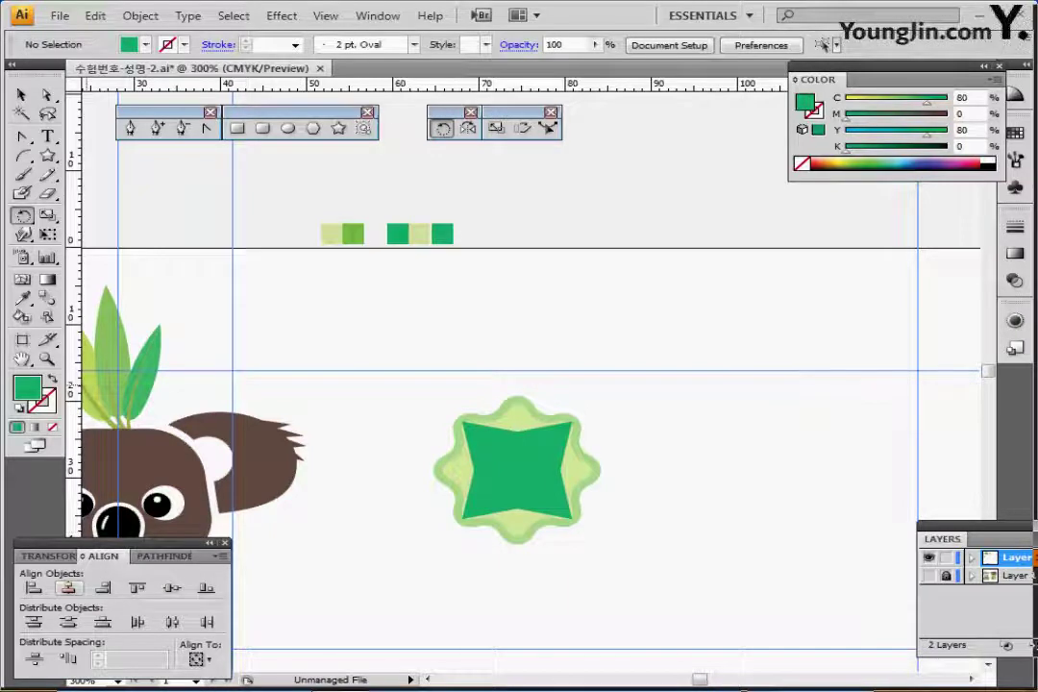
- Apply Round Corners with a 1.5 mm radius to the dark green star and expand its appearance
key(v)
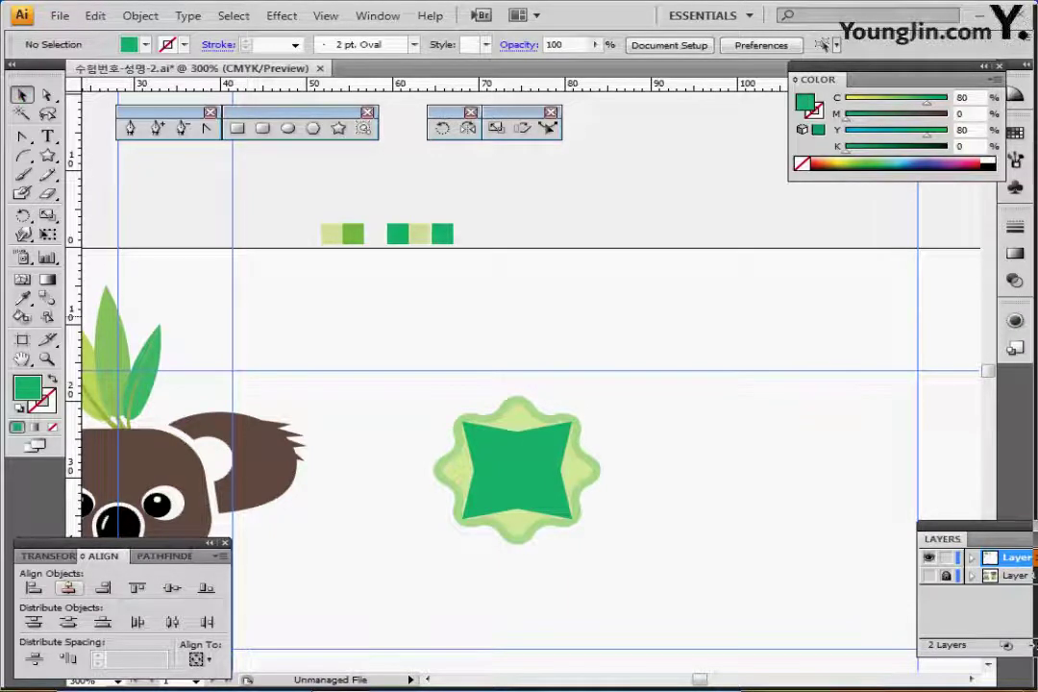
click(517, 471)
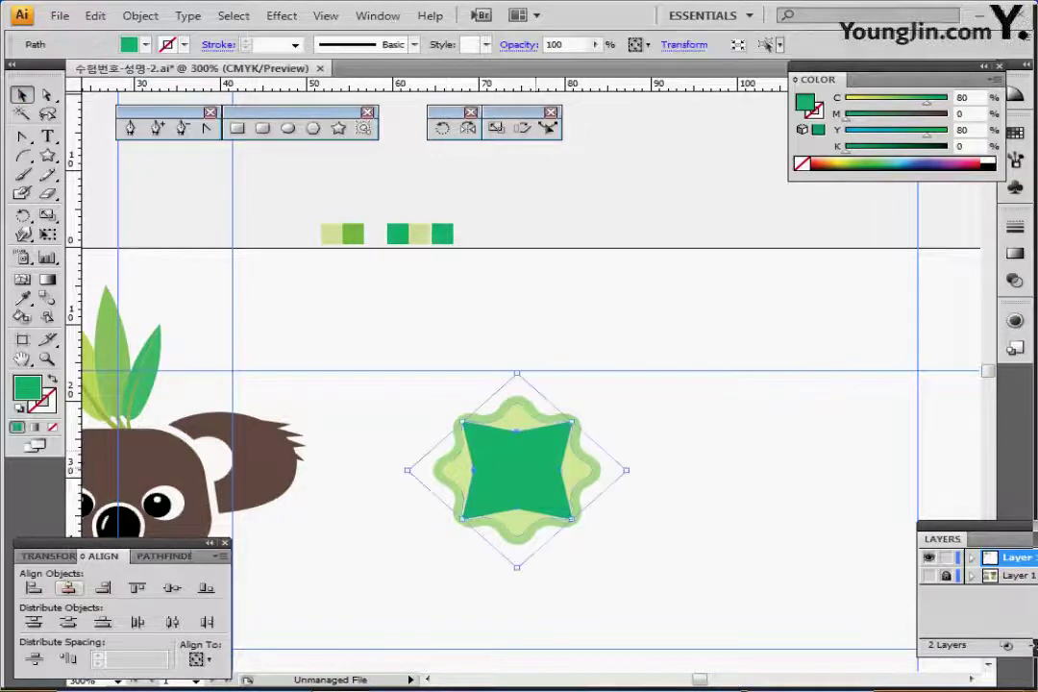
click(281, 15)
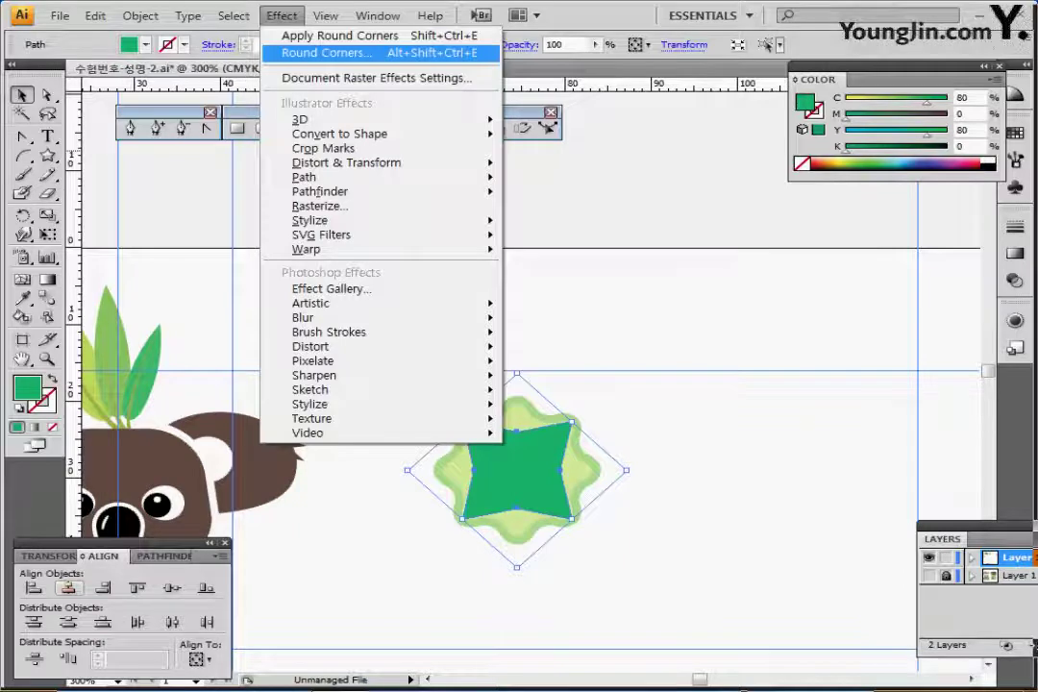
click(326, 53)
drag(519, 304, 615, 288)
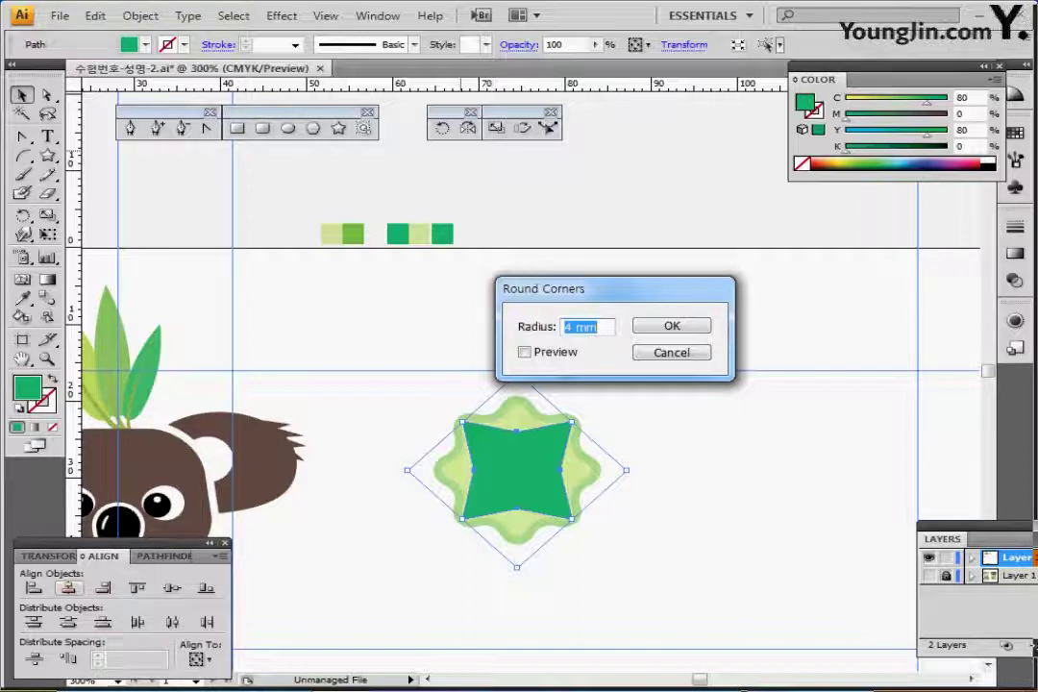
text(1.5)
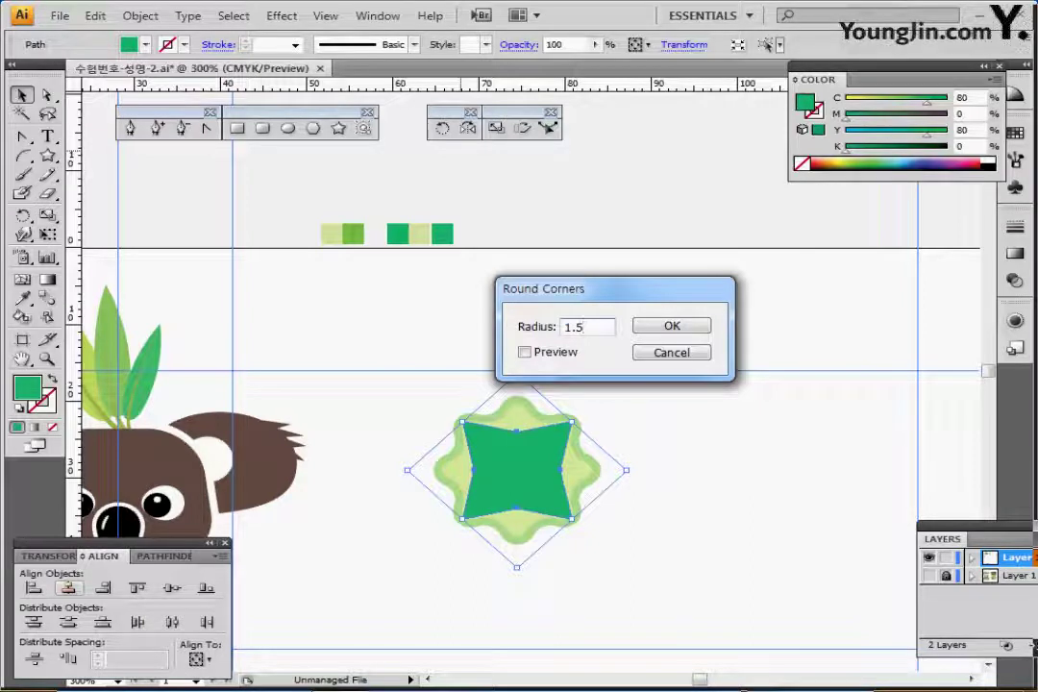
key(Return)
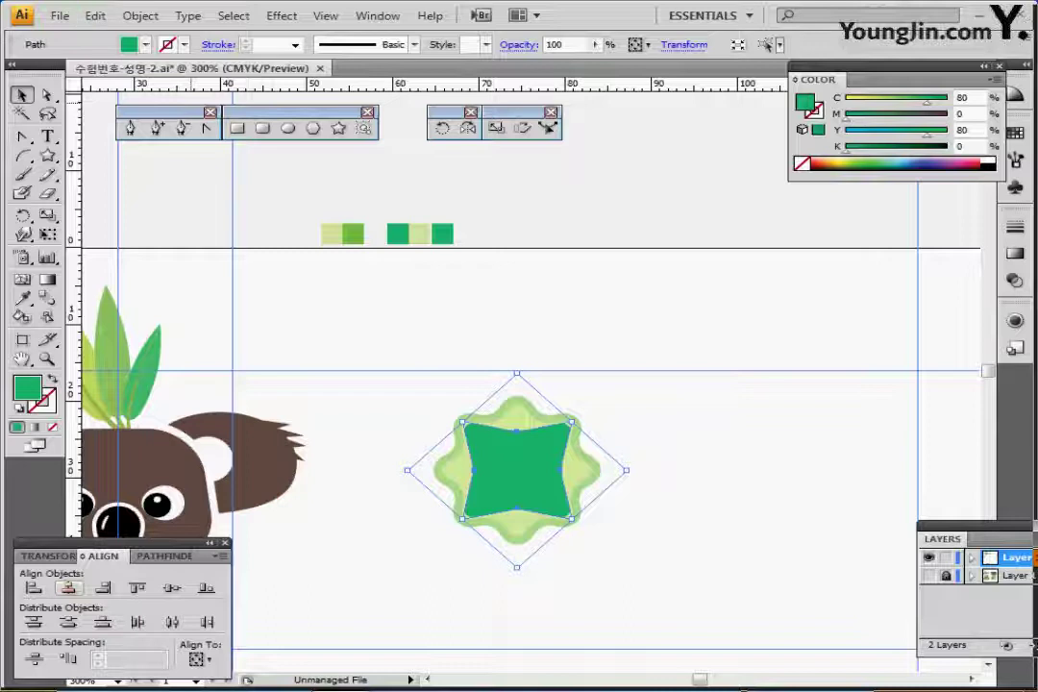
click(141, 15)
click(205, 230)
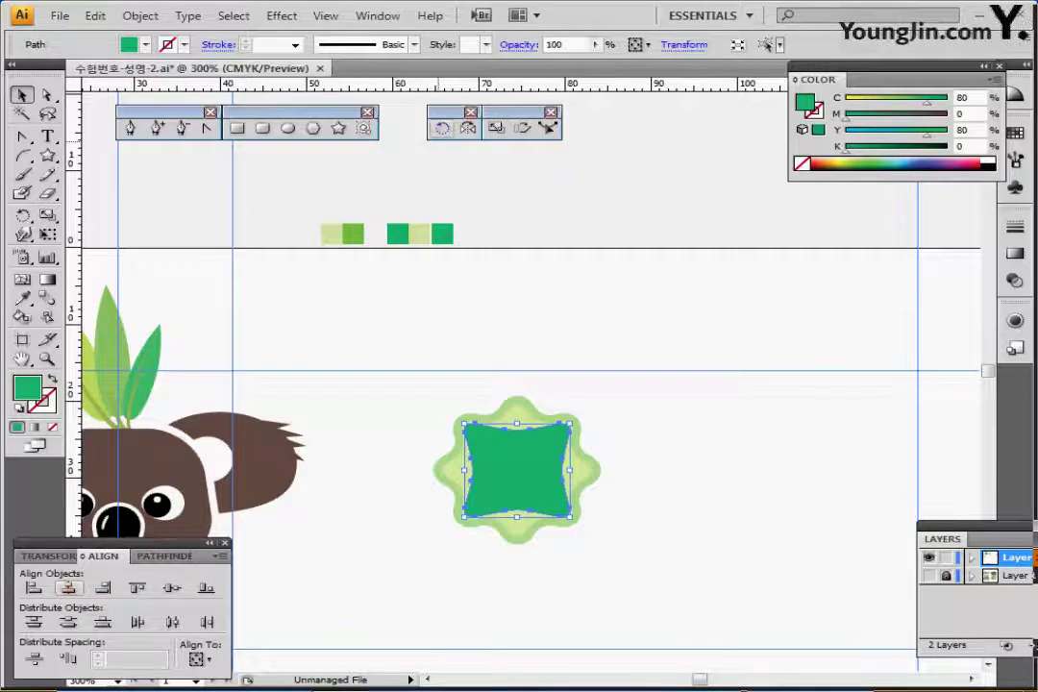
- Make a copy of the rounded dark green star rotated by 45 degrees
double_click(442, 128)
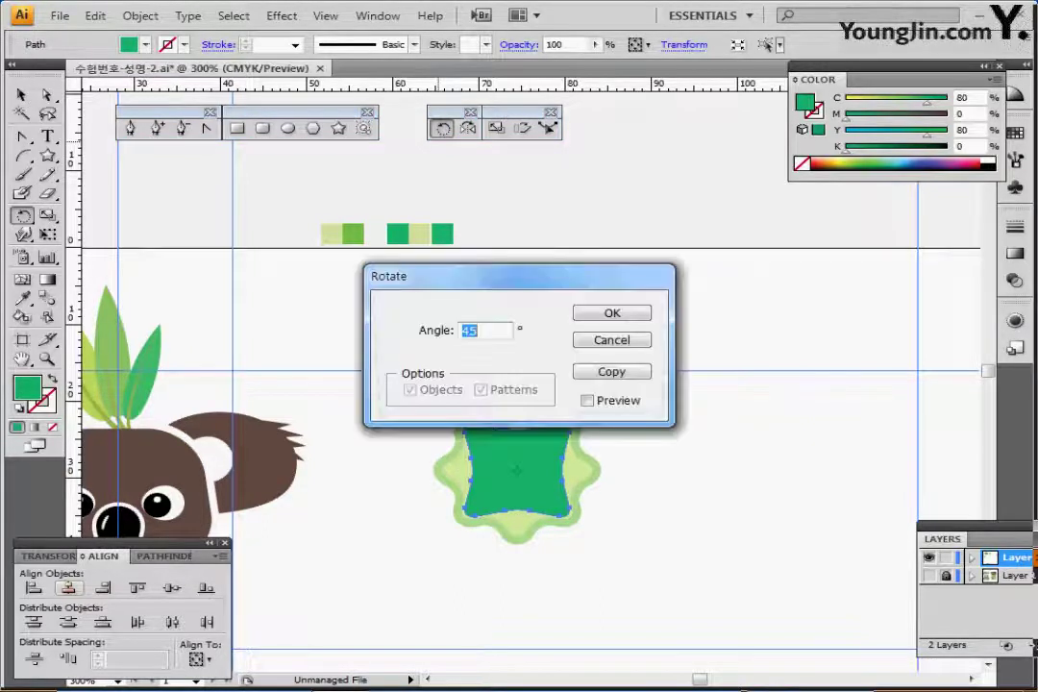
text(45)
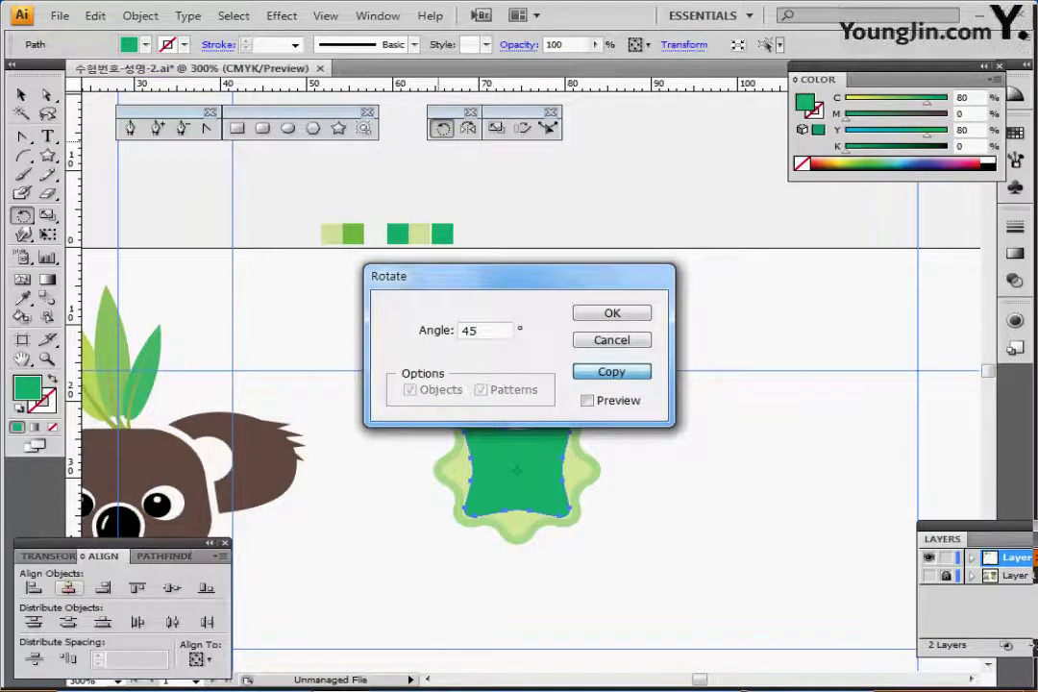
click(611, 371)
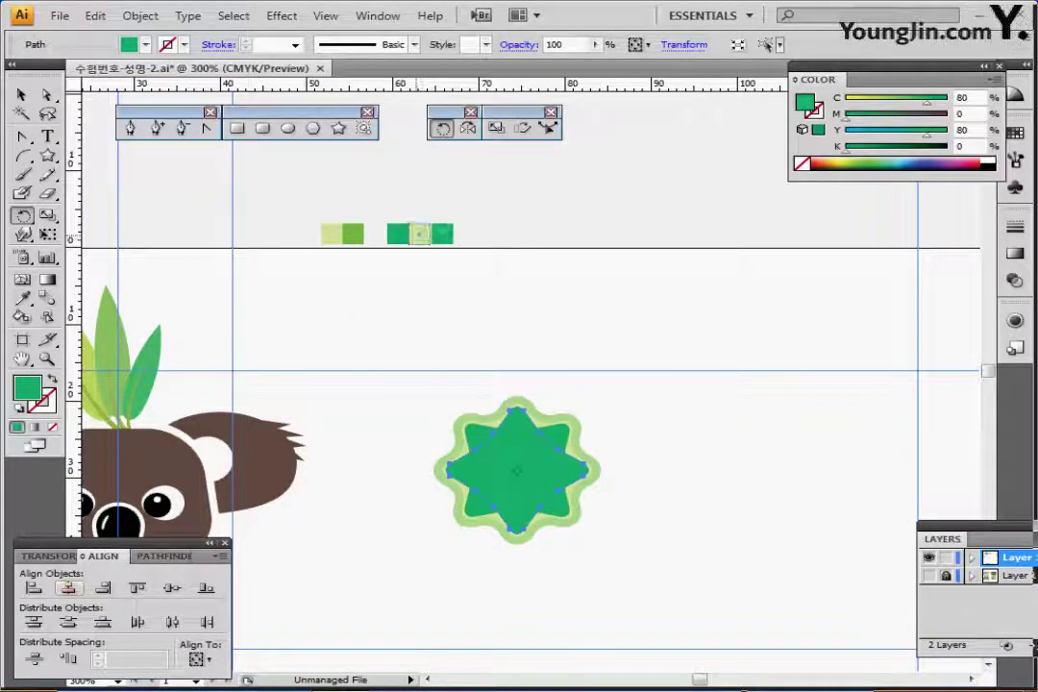
- Fill the rotated star copy with the pale C30 Y80 green swatch at 60% opacity
key(i)
click(419, 233)
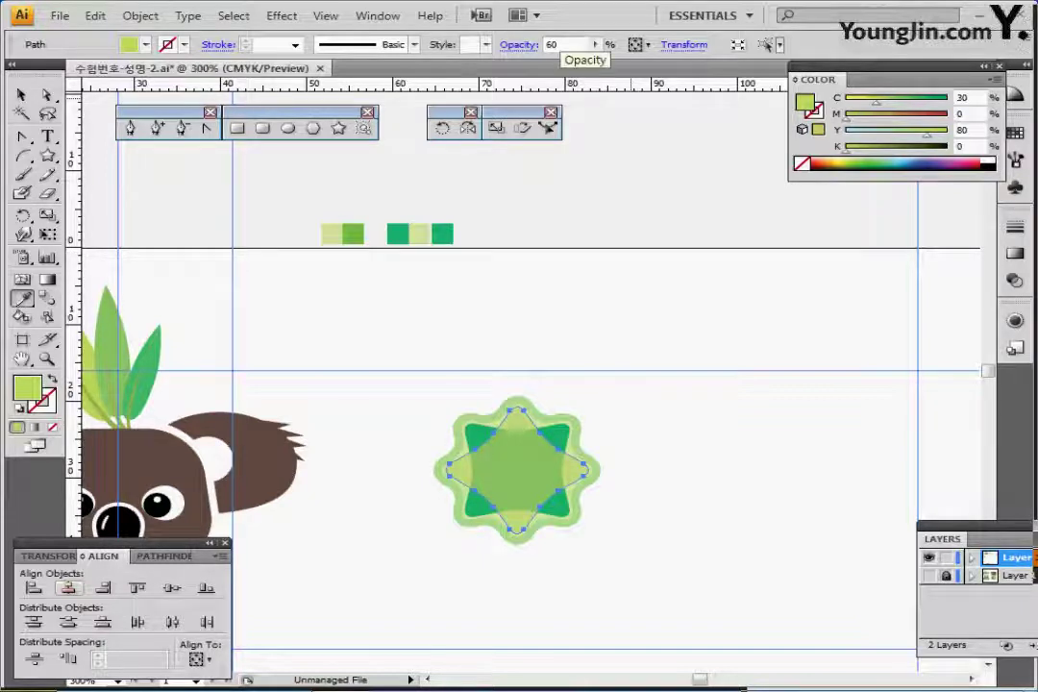
click(559, 44)
text(50)
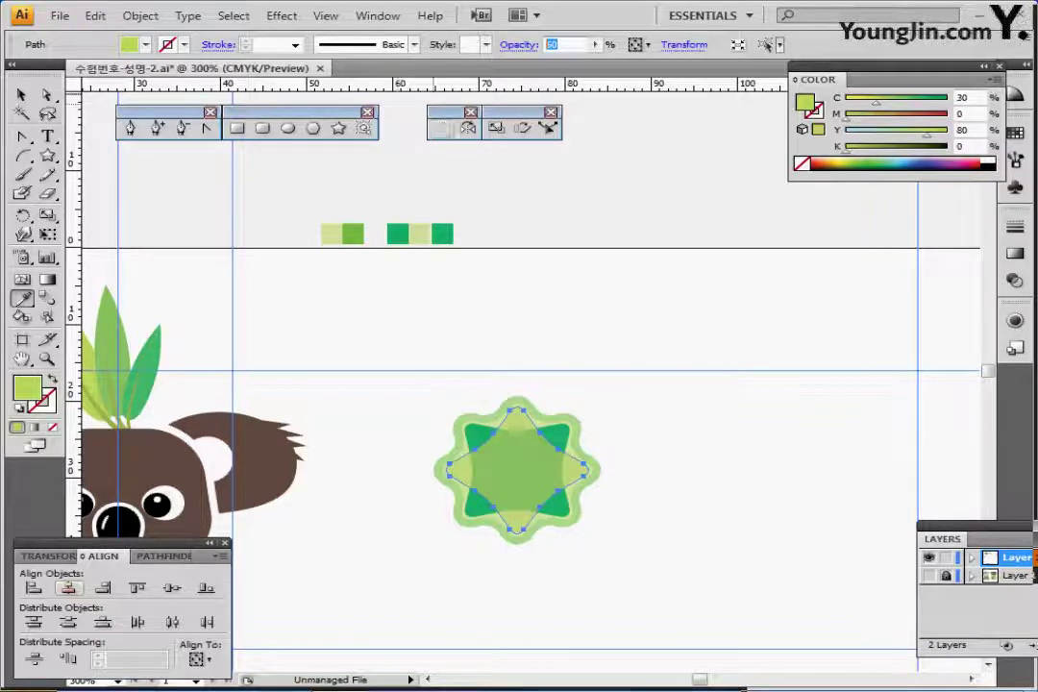
- Draw a small circle from the center of the stars and fill it with the C80 Y80 green swatch
click(288, 128)
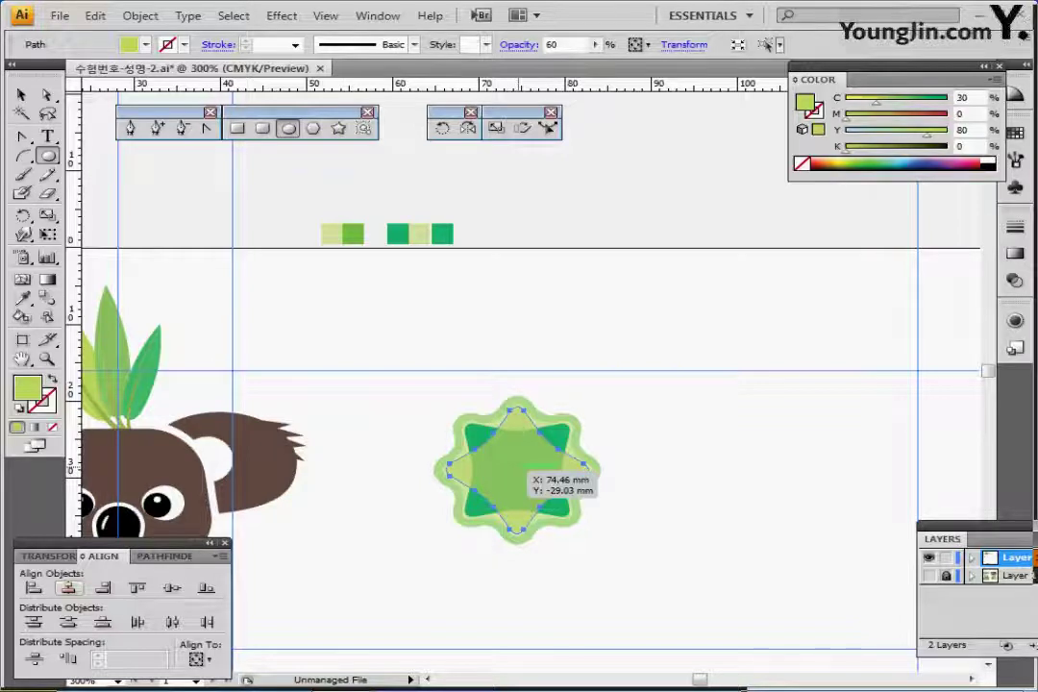
drag(517, 469, 536, 487)
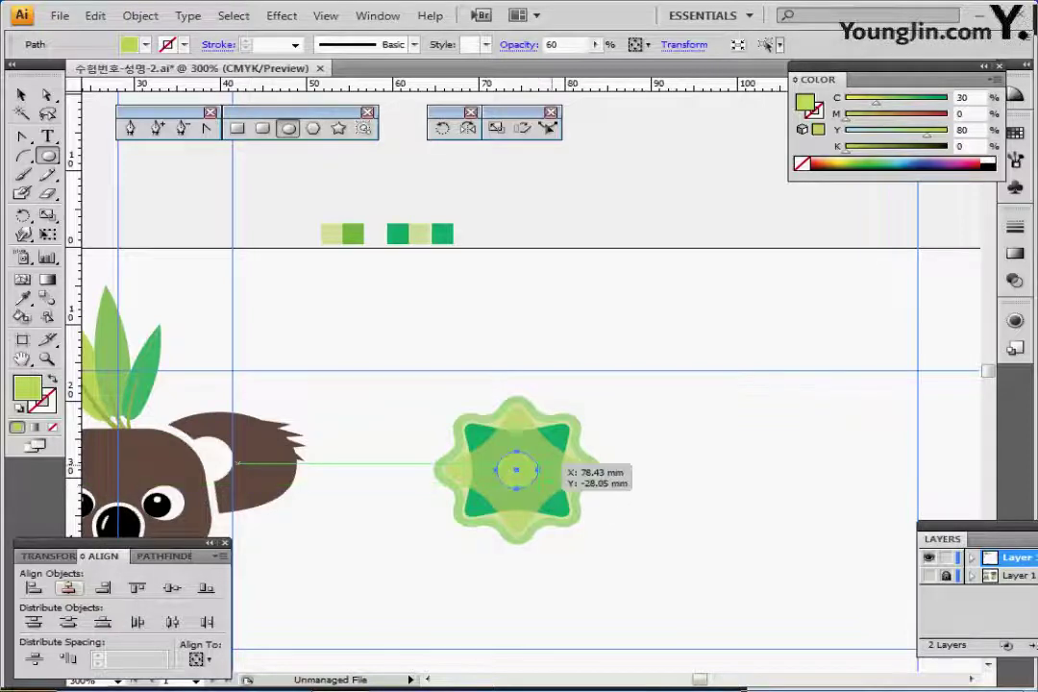
key(i)
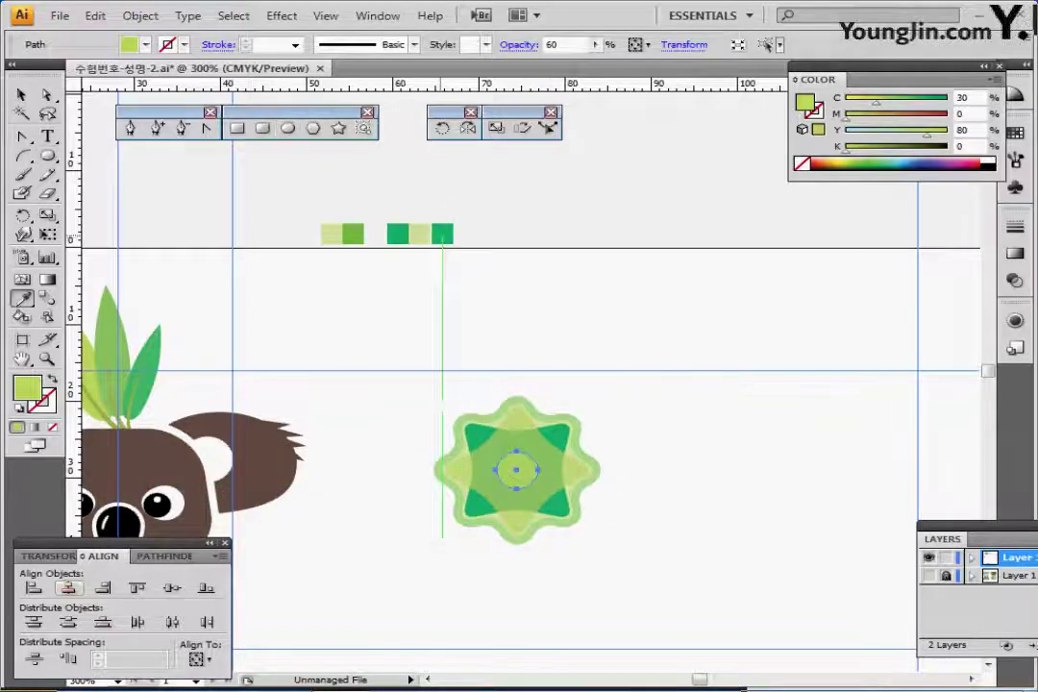
click(396, 233)
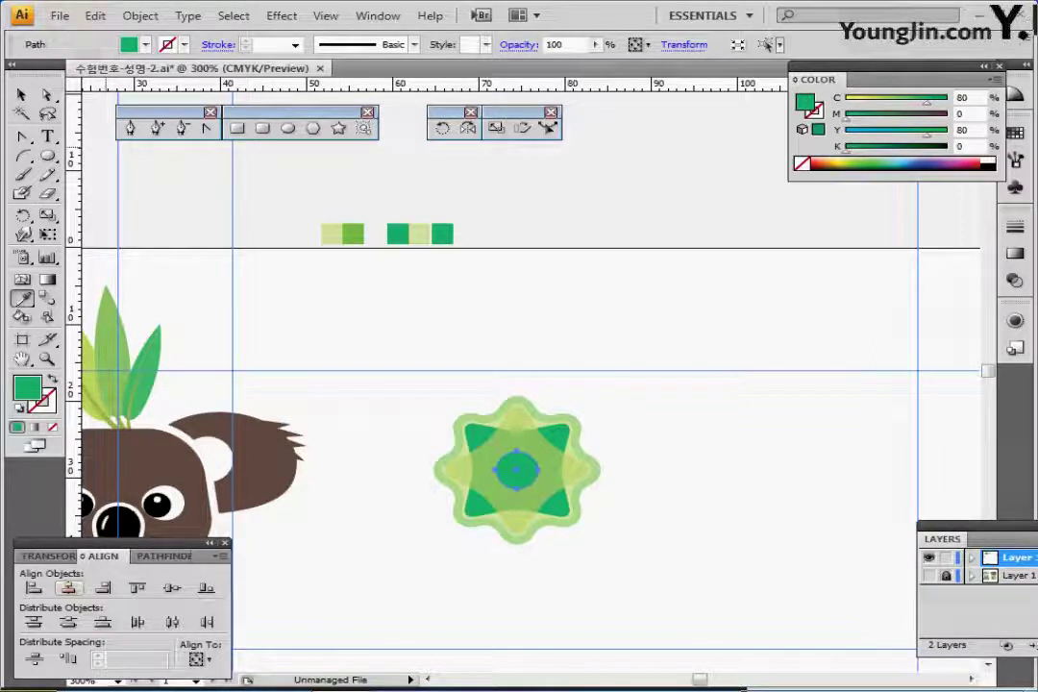
- Draw a rectangle from the center of the star ornament, large enough to cover the whole ornament
click(237, 127)
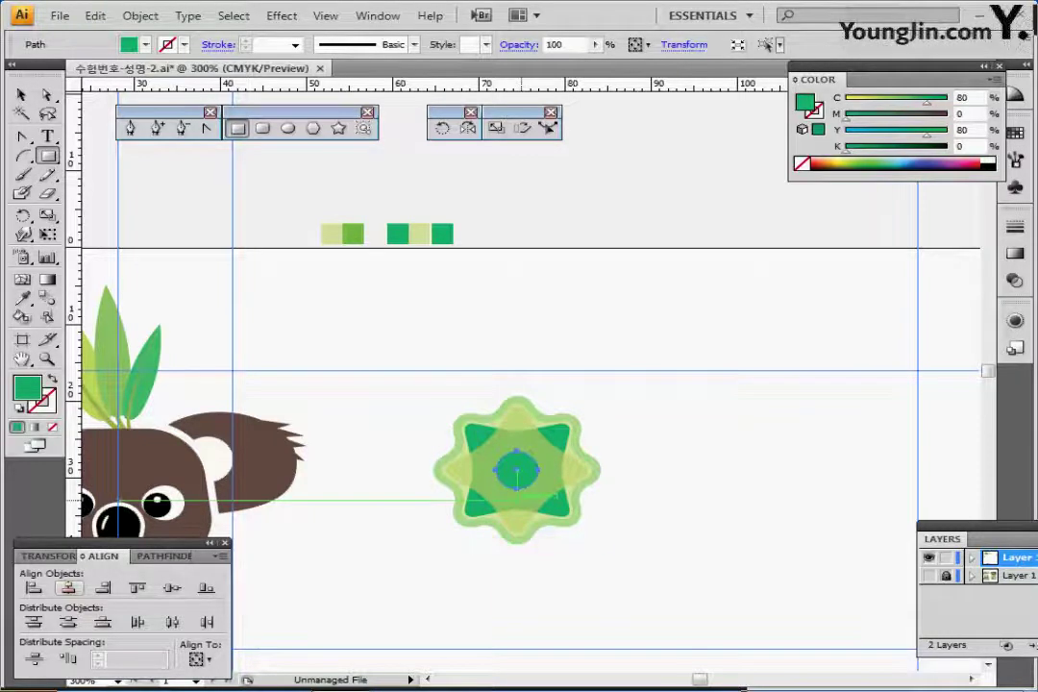
drag(508, 502, 484, 465)
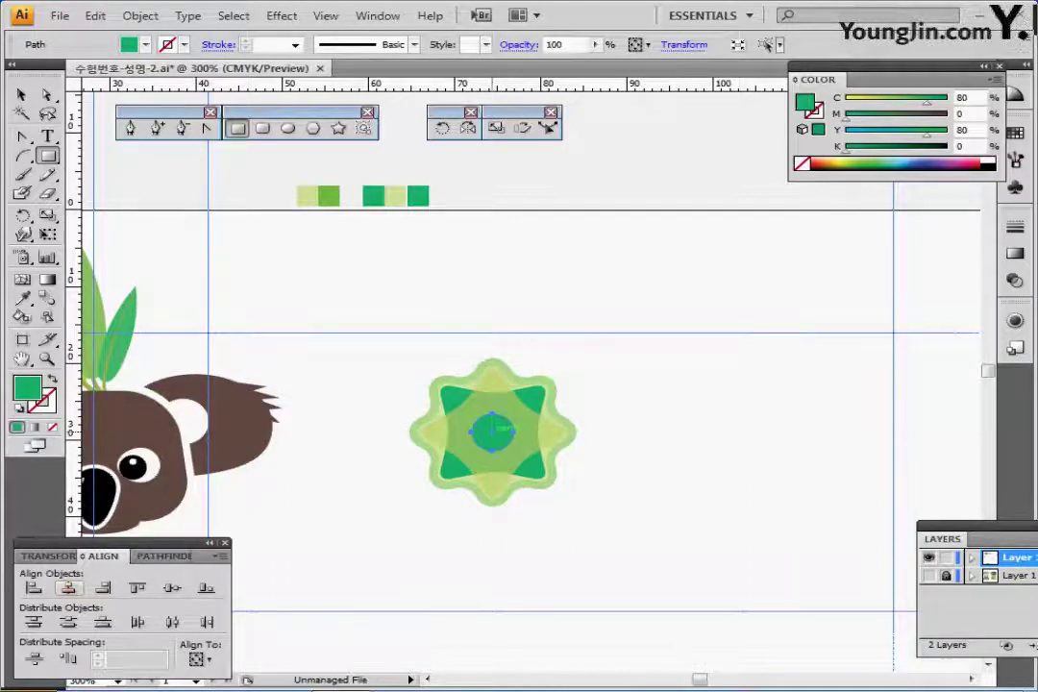
drag(492, 431, 591, 519)
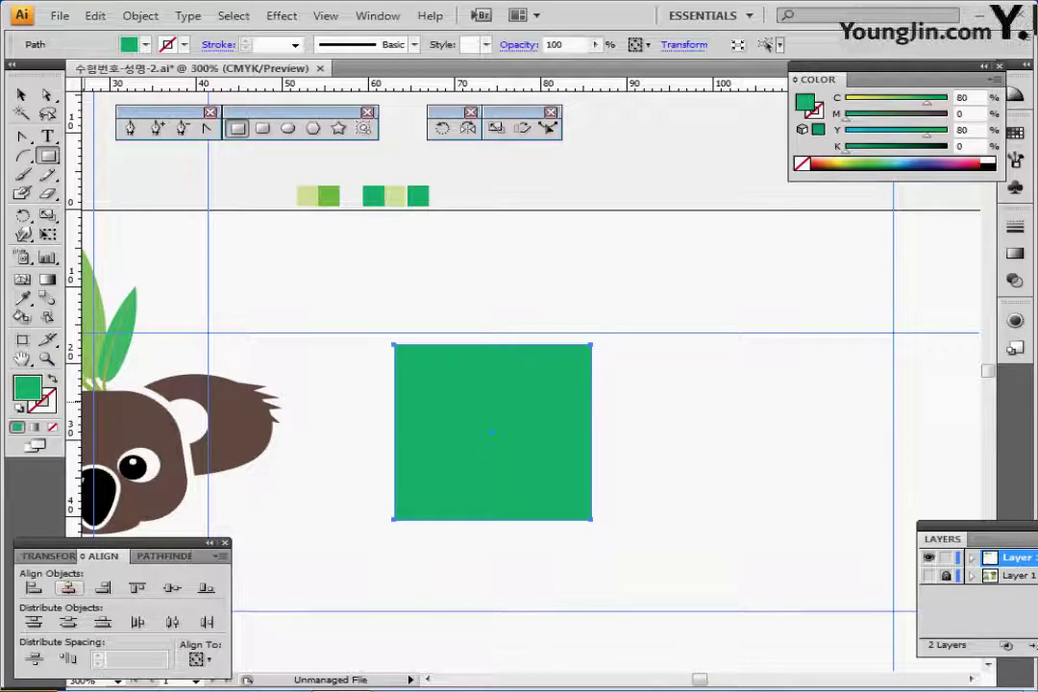
- Remove the covering rectangle's fill and define it together with the star ornament as a pattern swatch named 별 문양
key(slash)
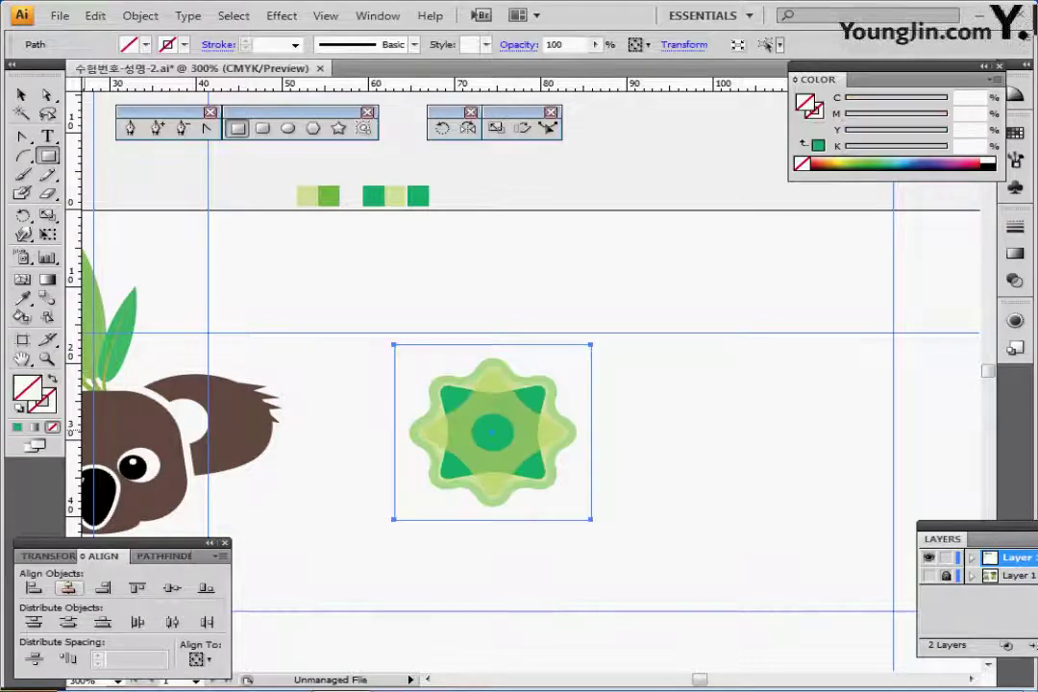
key(ctrl)
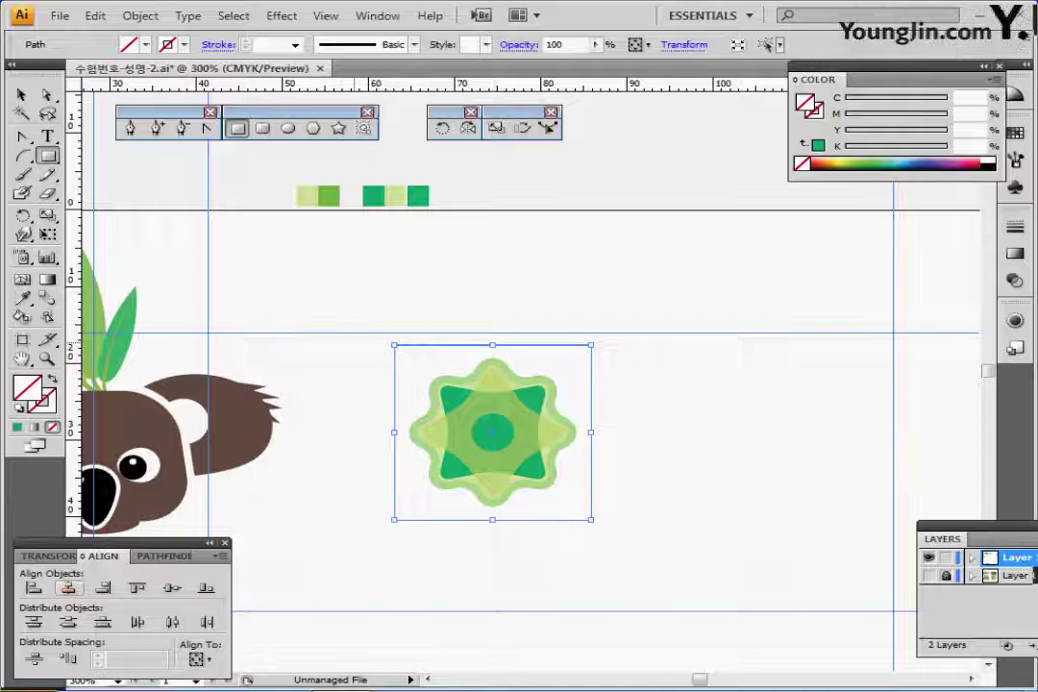
drag(349, 304, 602, 548)
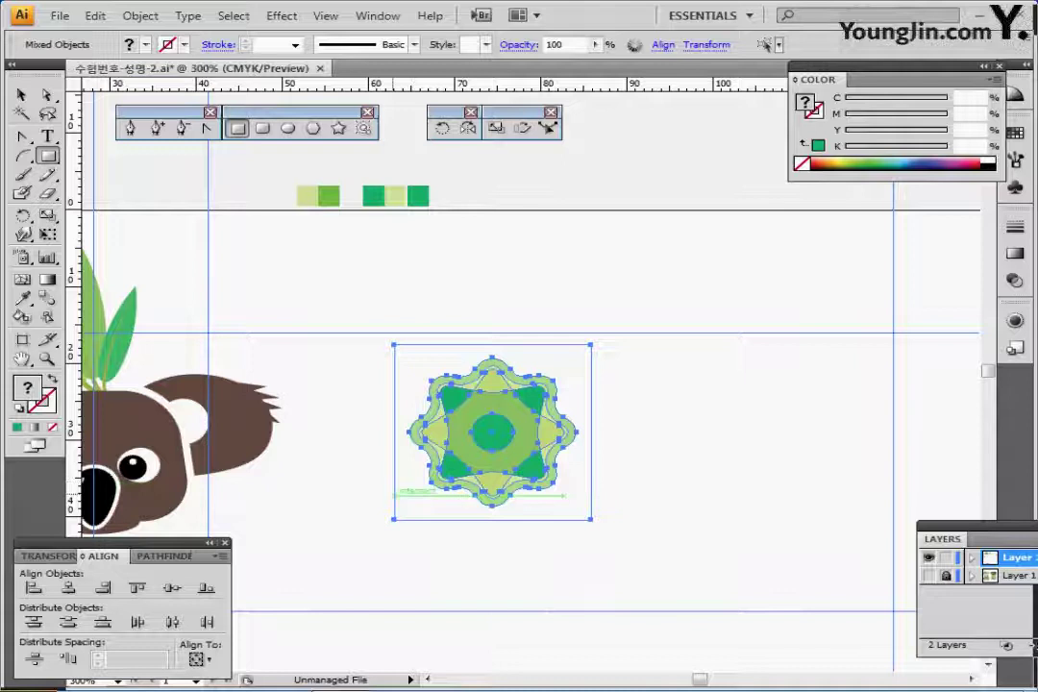
click(140, 16)
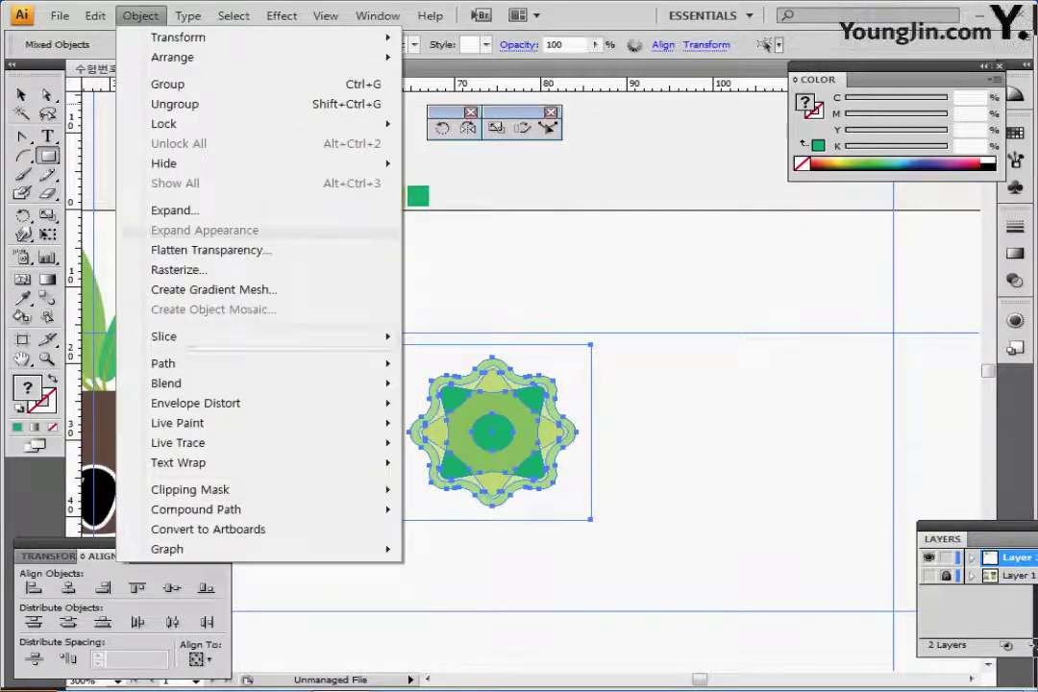
mouse_move(95, 16)
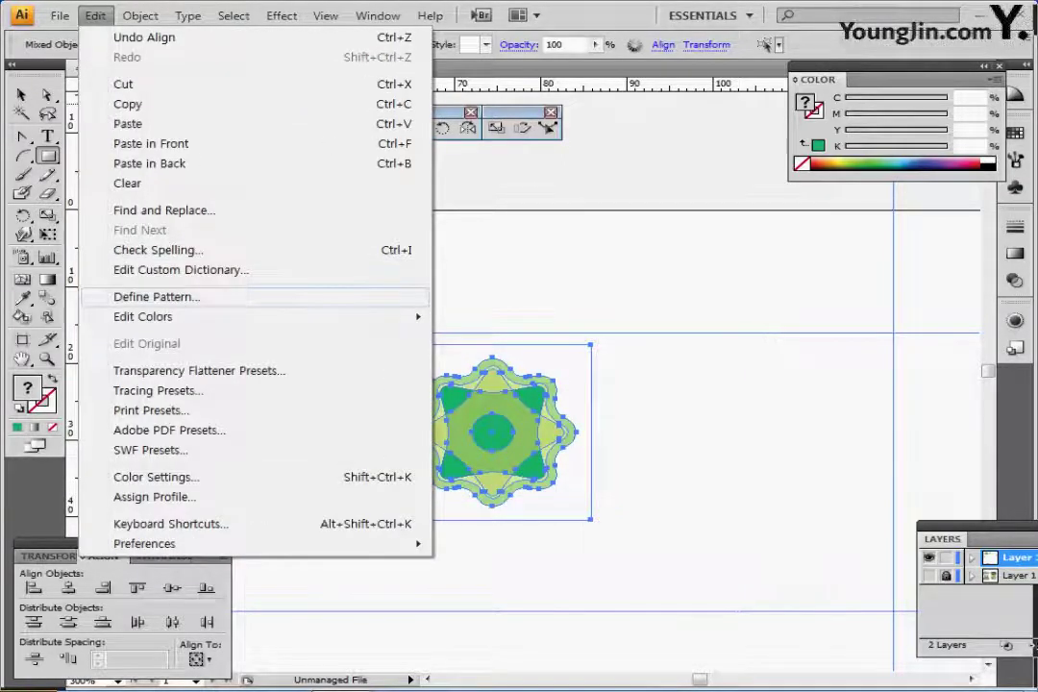
click(156, 296)
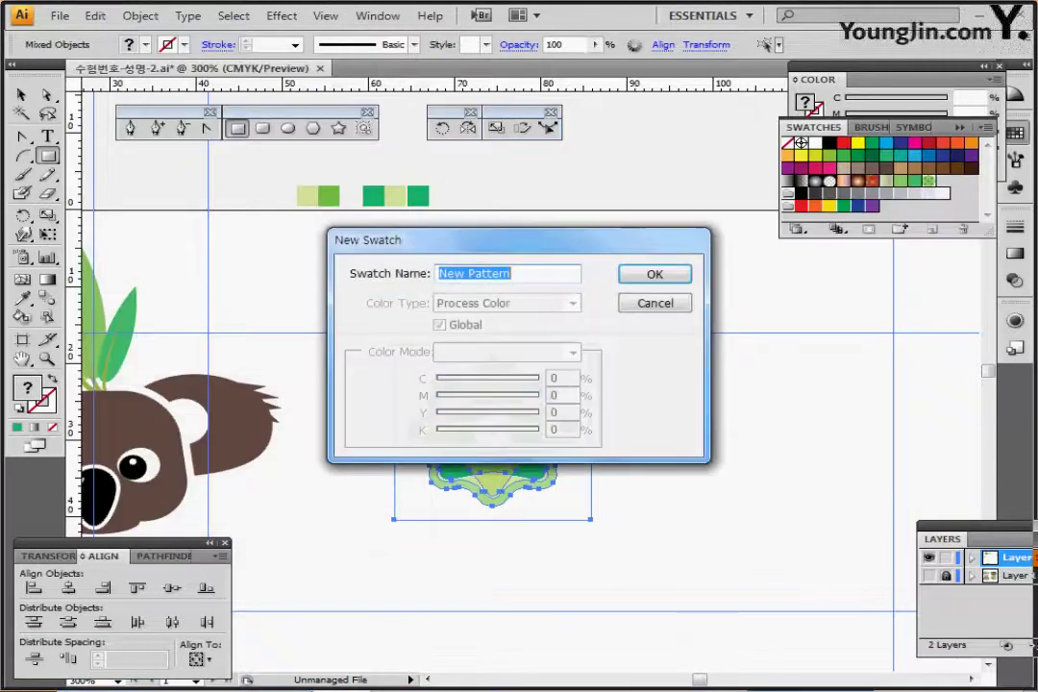
text(ㅂ)
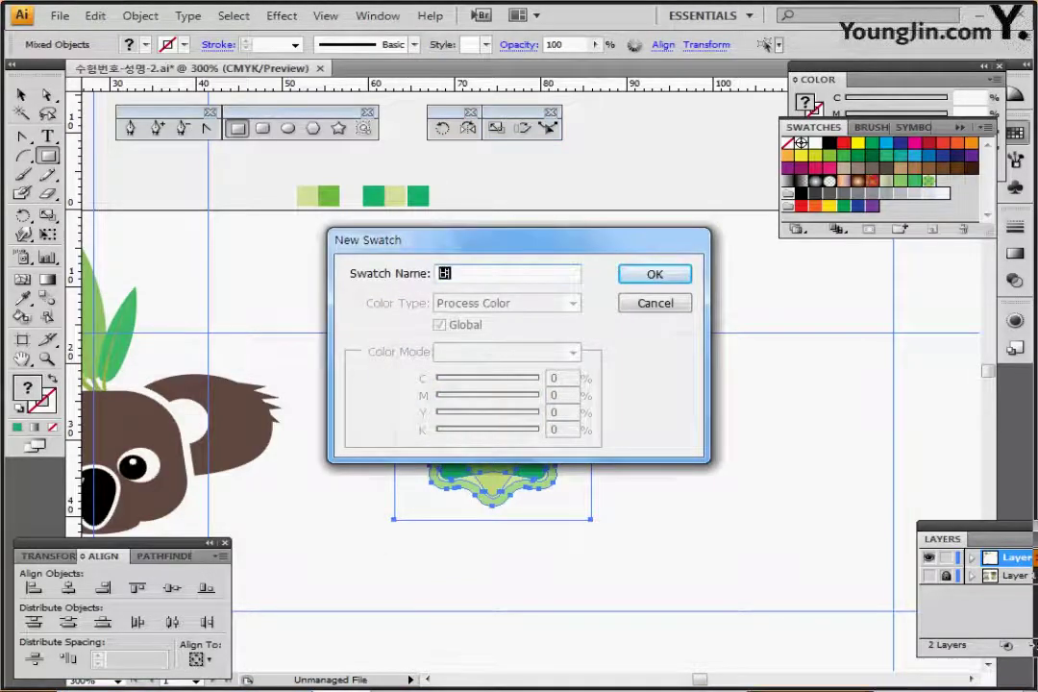
text( 문양)
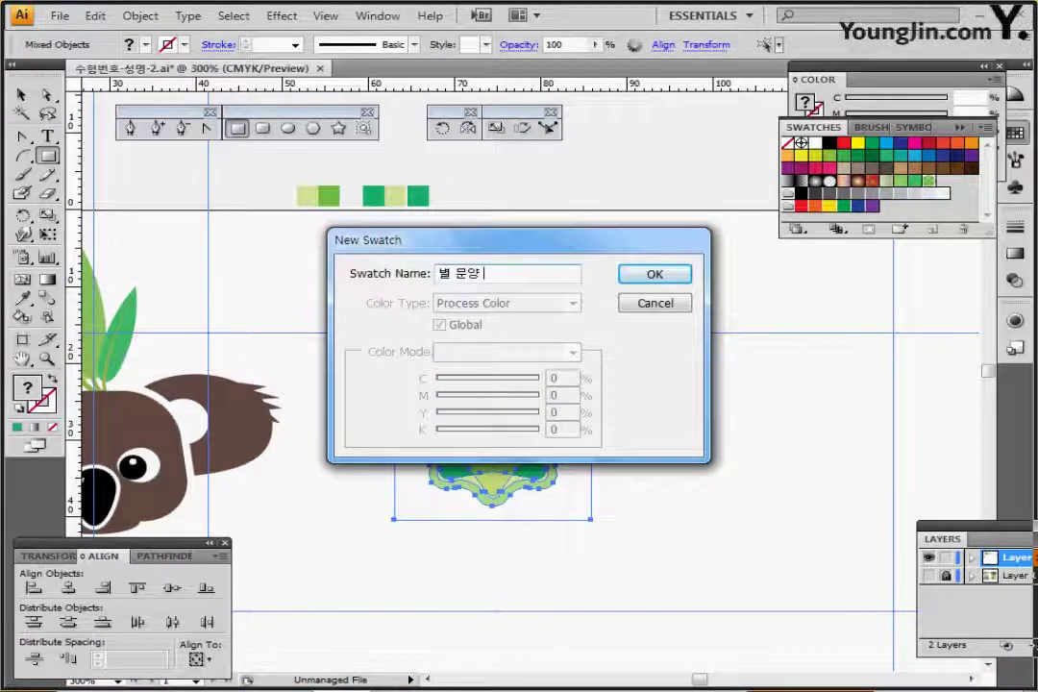
key(Return)
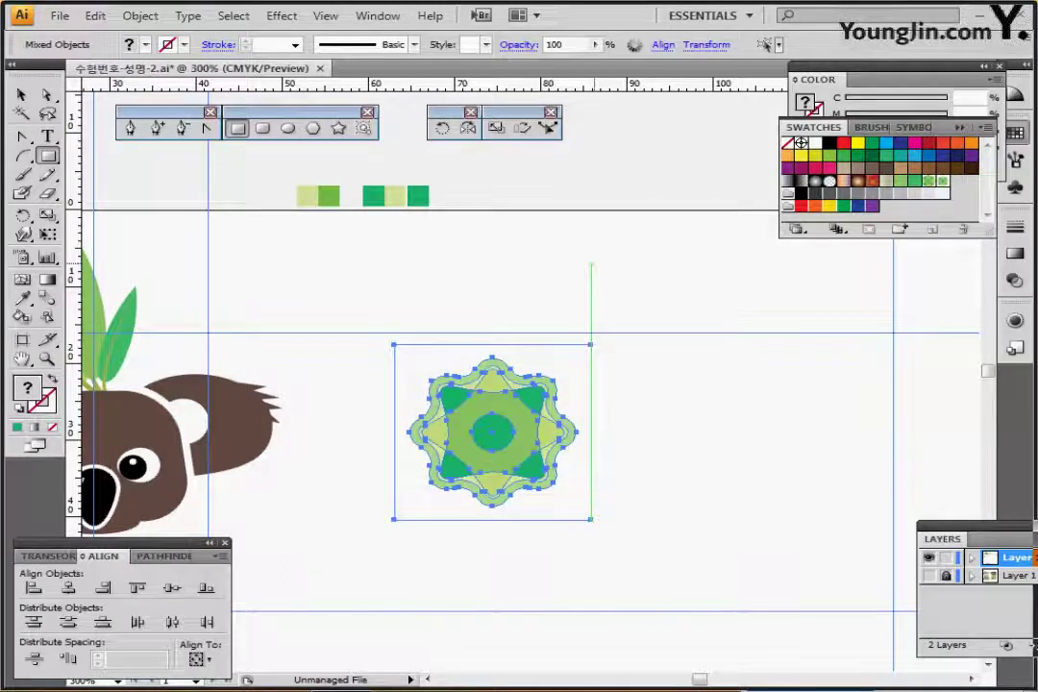
- Delete the unfilled rectangle around the star ornament
drag(580, 325, 582, 360)
key(Delete)
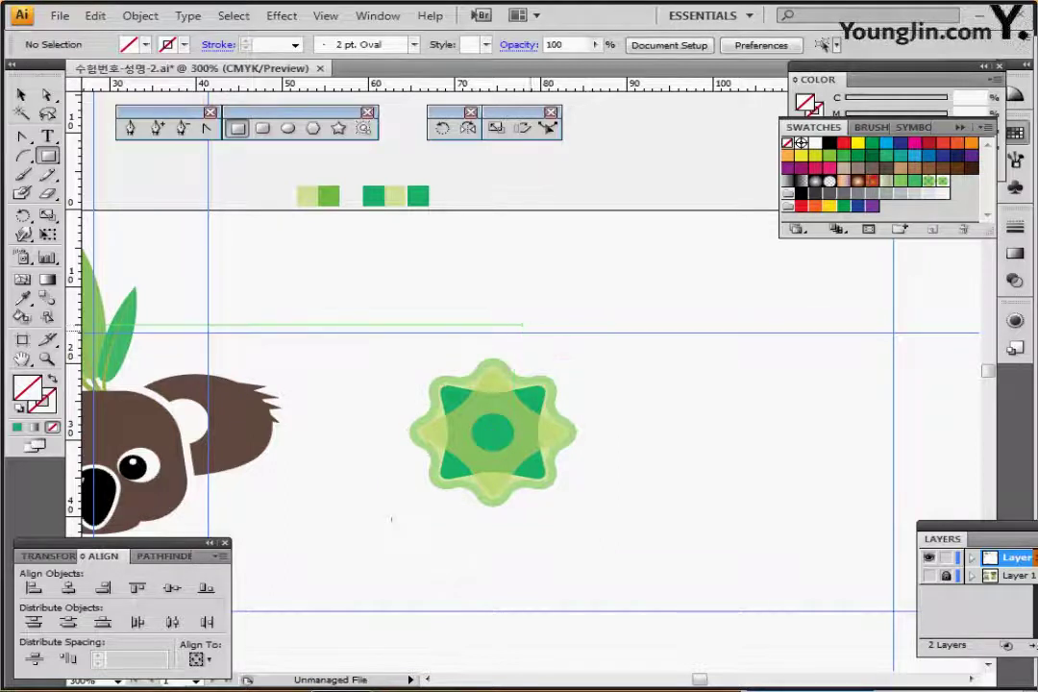
- Move the star ornament onto its outline in the reference artwork and save the document with the reference layer hidden
key(ctrl+y)
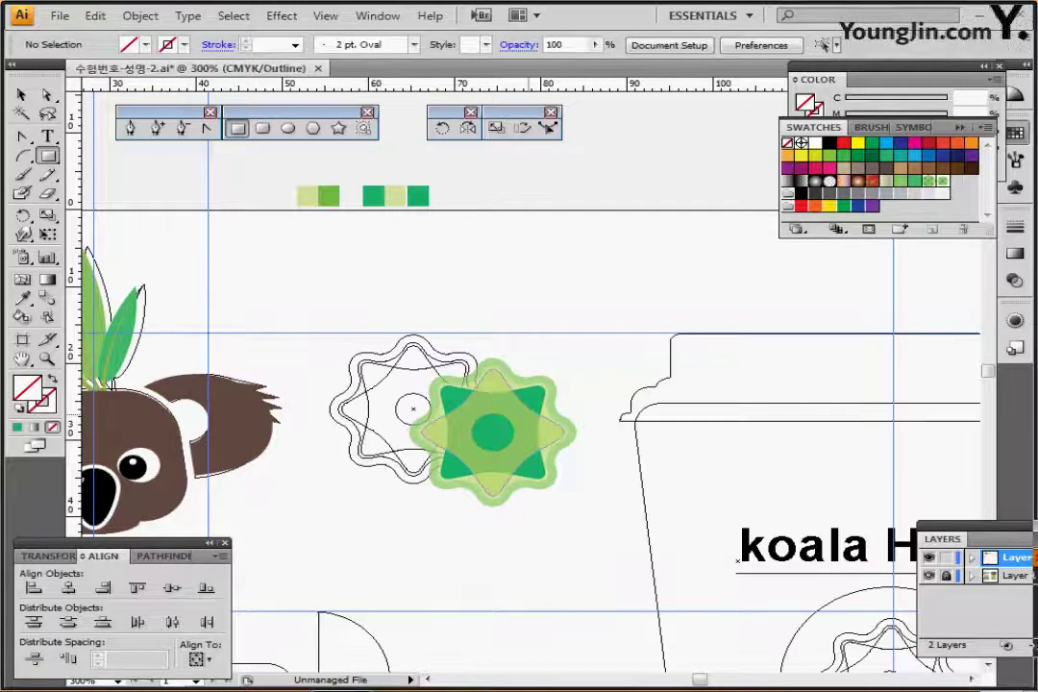
drag(499, 437, 367, 395)
key(ctrl+y)
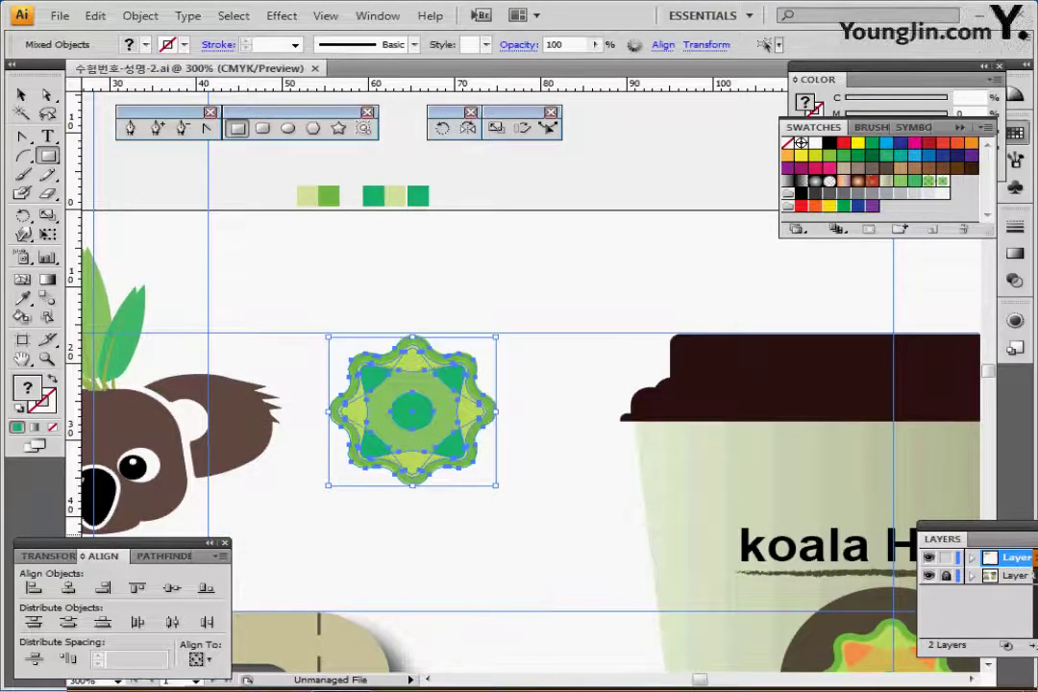
click(928, 575)
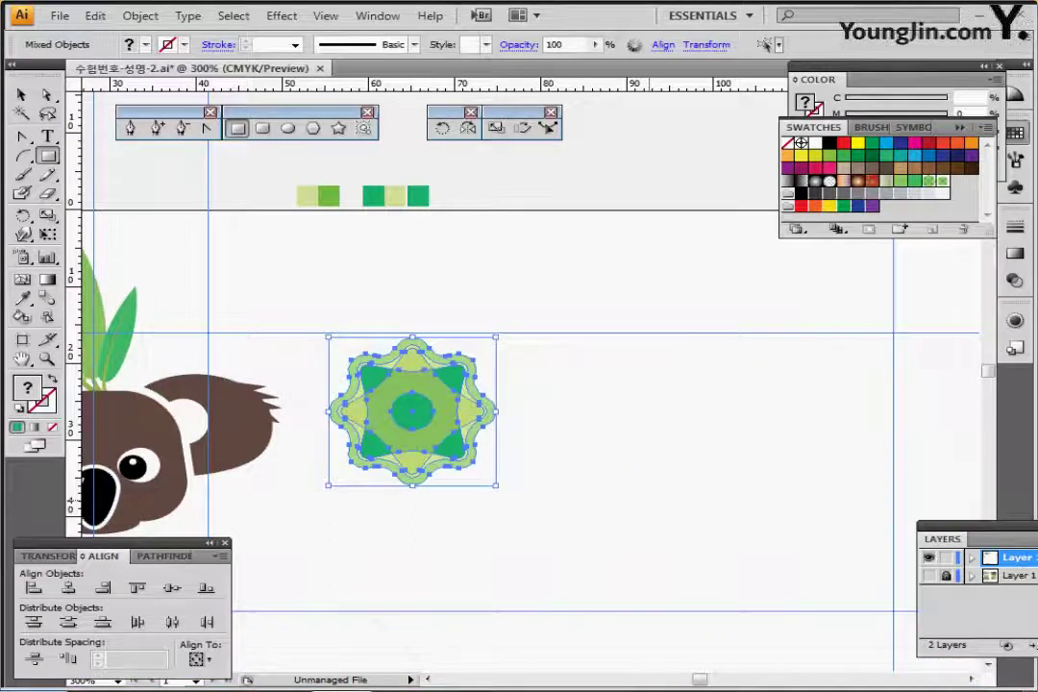
key(ctrl+s)
- Draw a 66 x 33 mm rectangle below the koala, filled with the beige color of the sample beside the artboard
drag(570, 498, 591, 347)
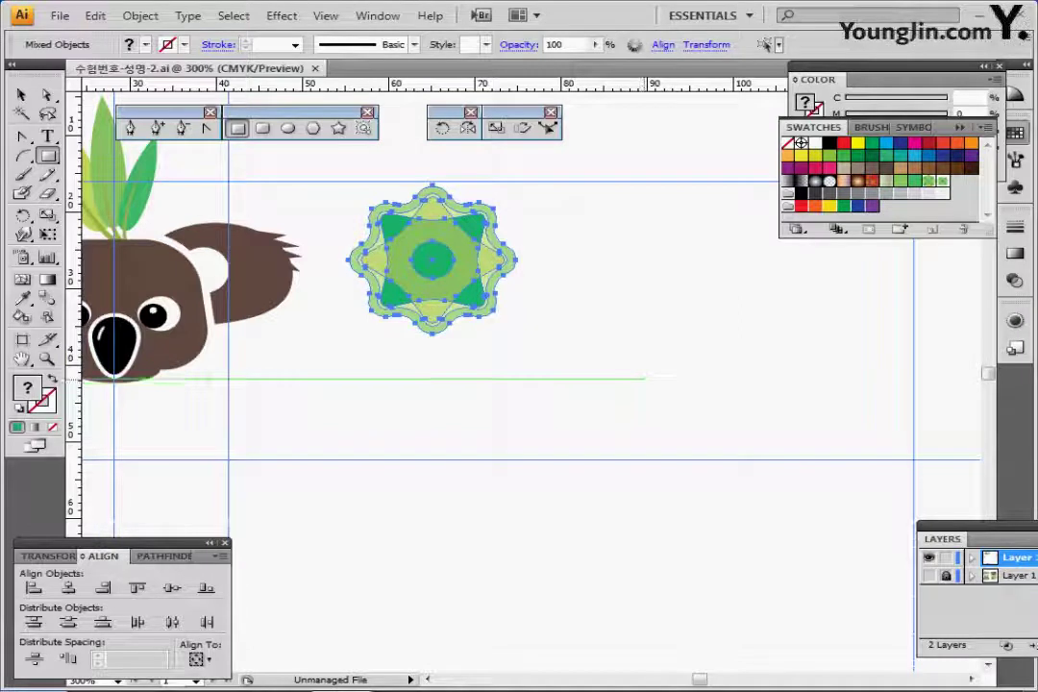
drag(502, 508, 623, 400)
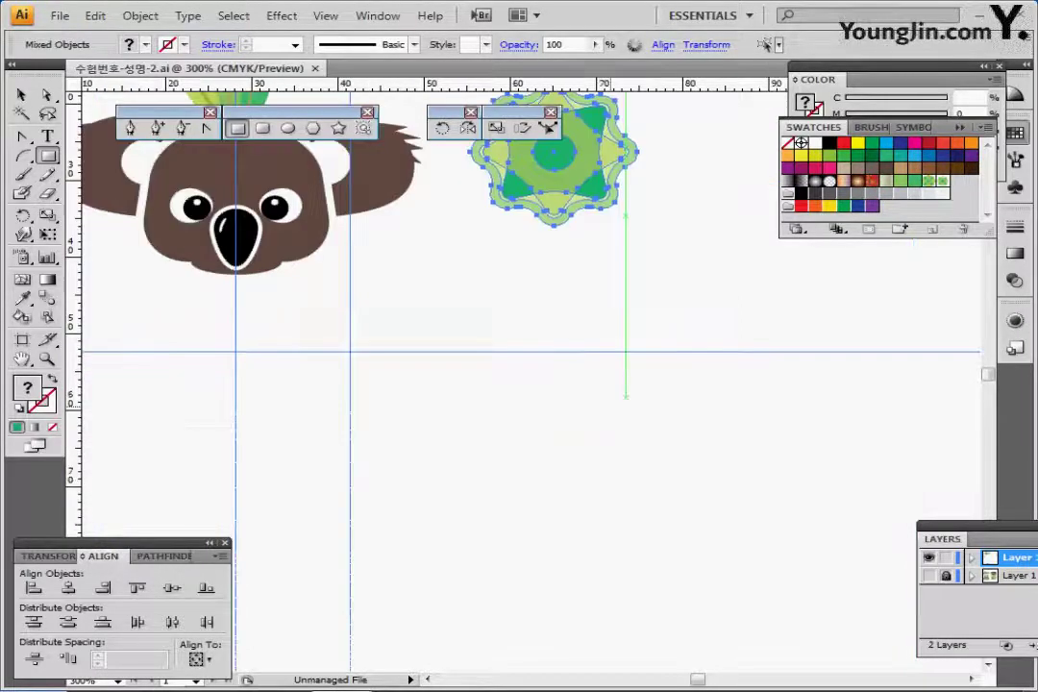
drag(500, 531, 615, 434)
drag(539, 484, 383, 400)
key(ctrl+minus)
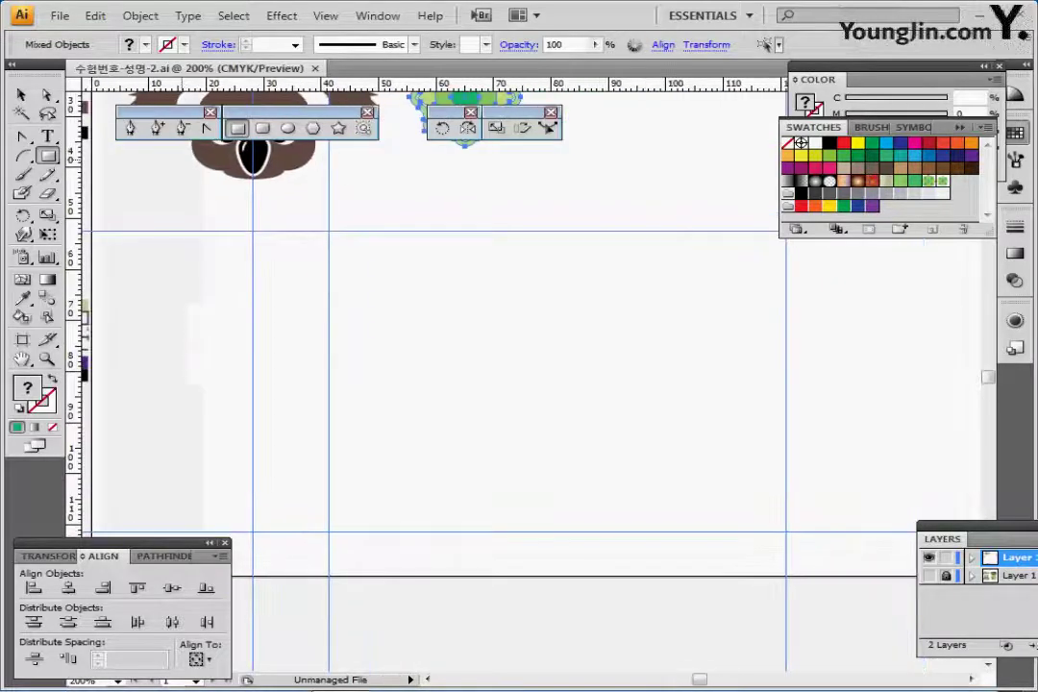
drag(208, 318, 244, 303)
ctrl+click(113, 290)
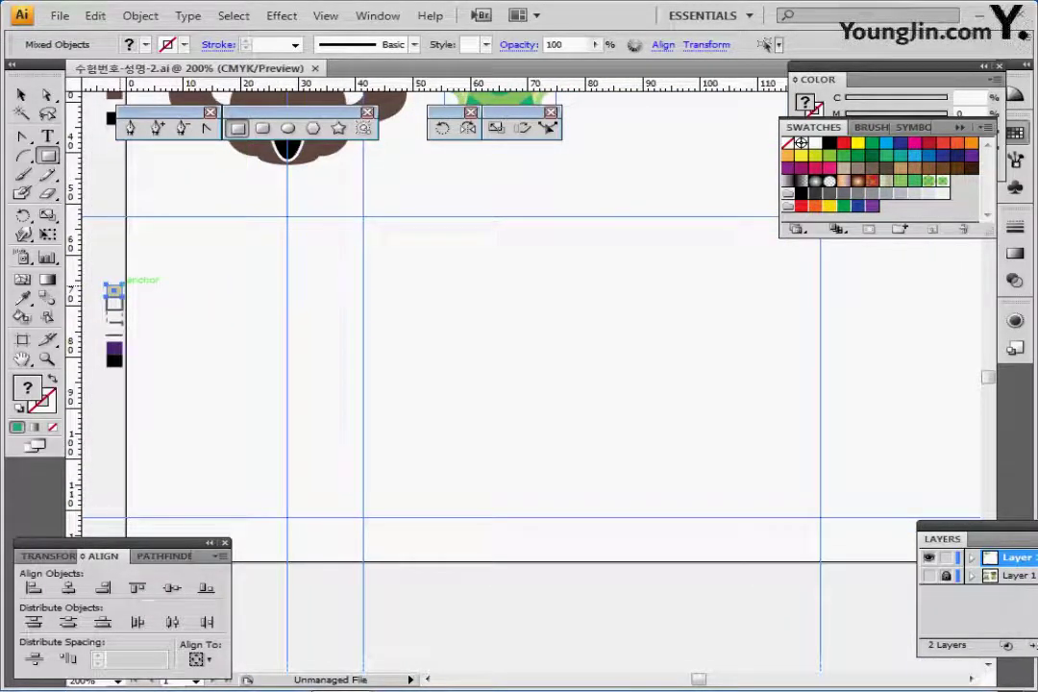
ctrl+click(111, 247)
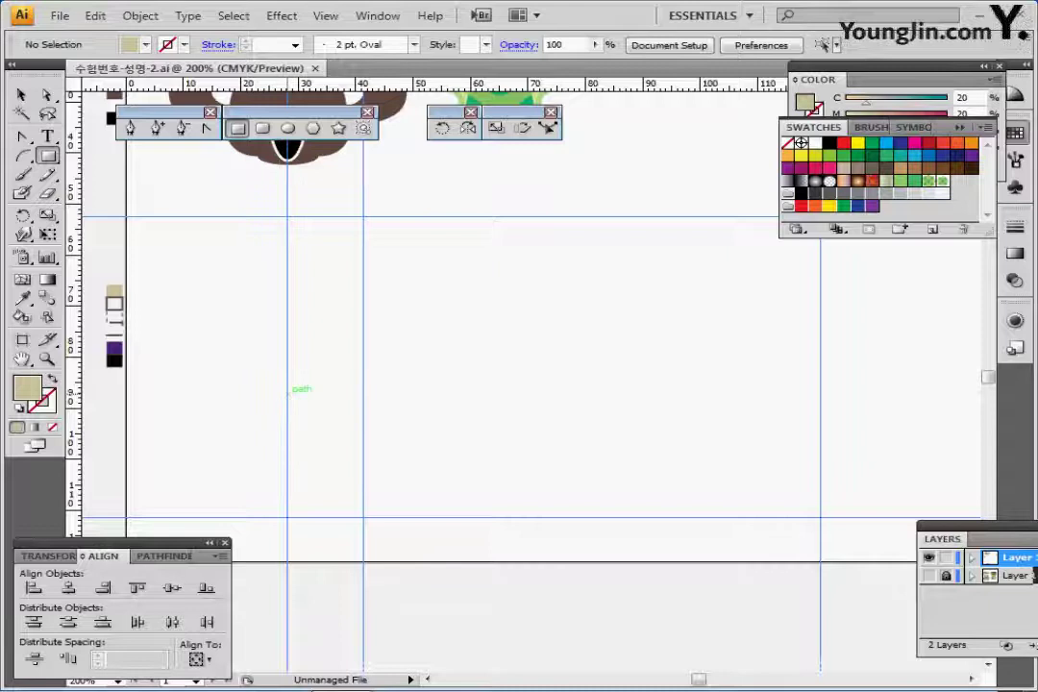
click(296, 390)
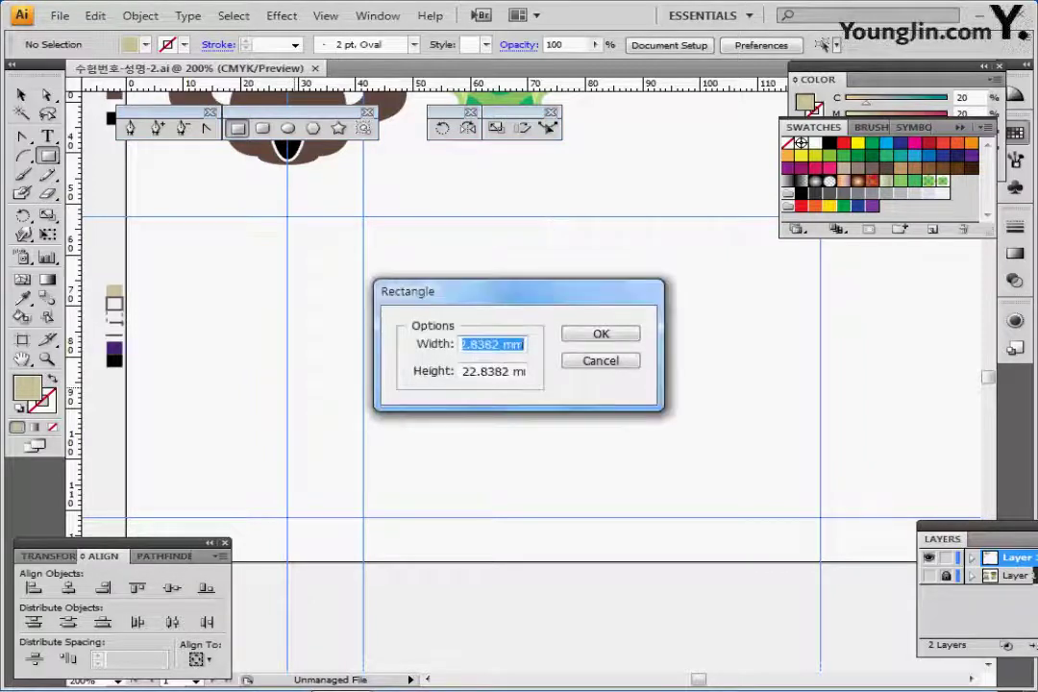
text(66)
key(Tab)
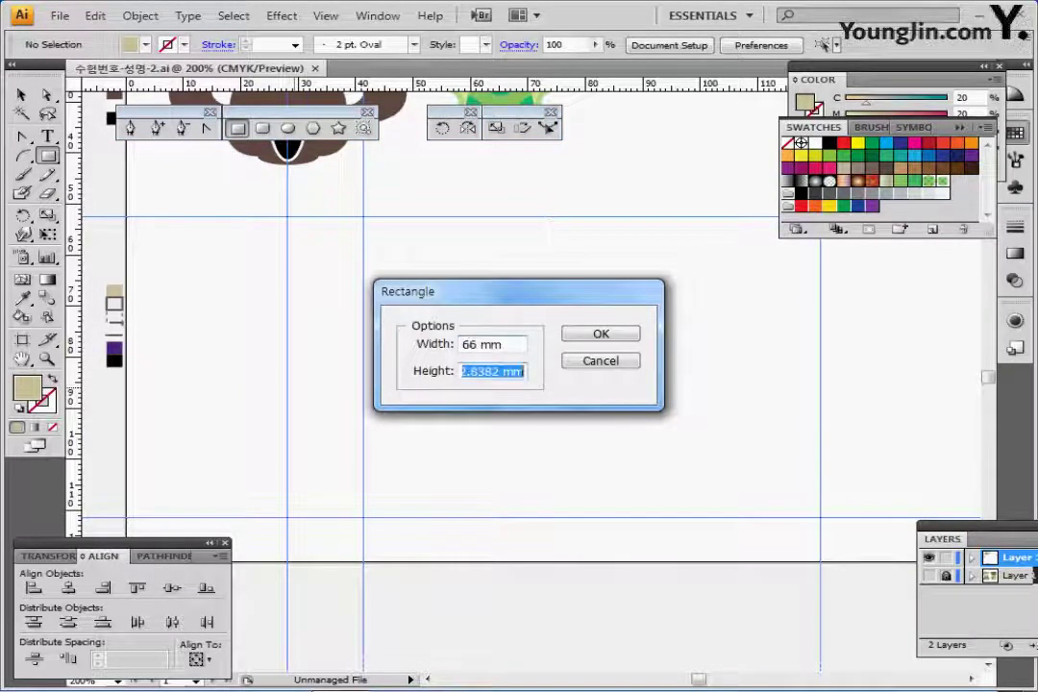
text(33)
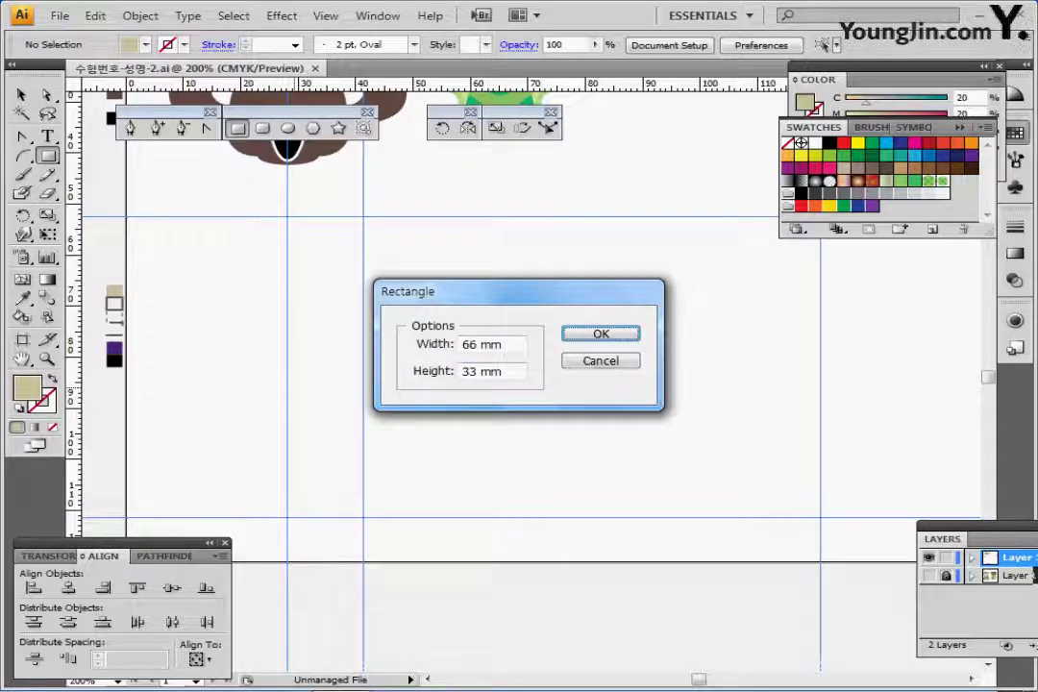
key(Return)
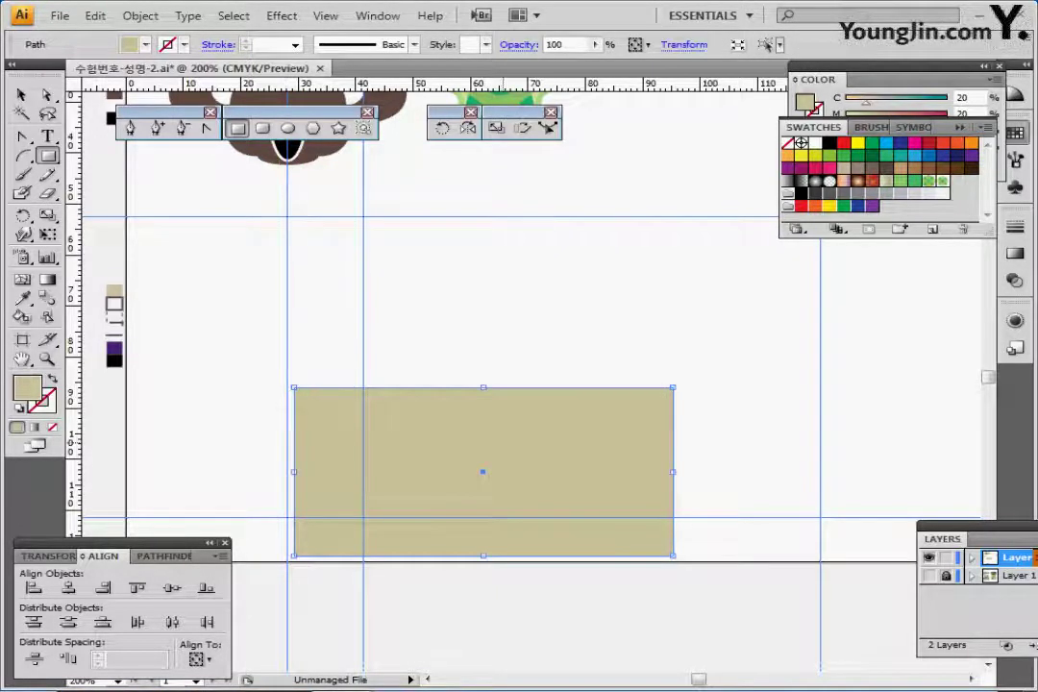
- Align the beige rectangle with the base of the carrier in the reference outlines, and return to preview with the reference layer hidden
drag(559, 521, 452, 457)
drag(463, 450, 461, 474)
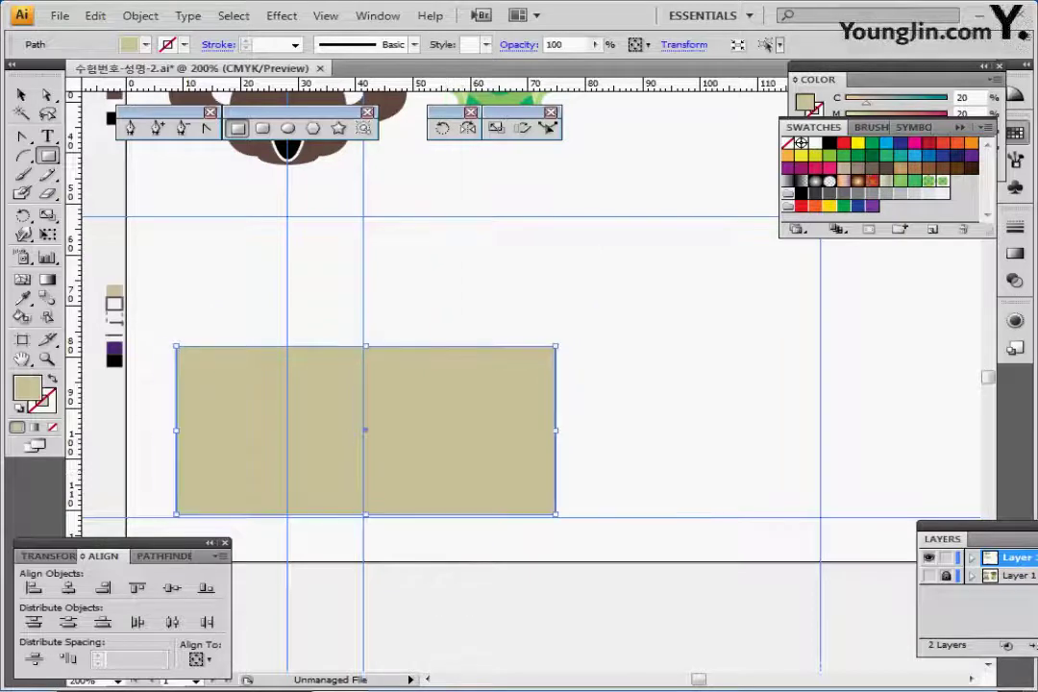
click(928, 575)
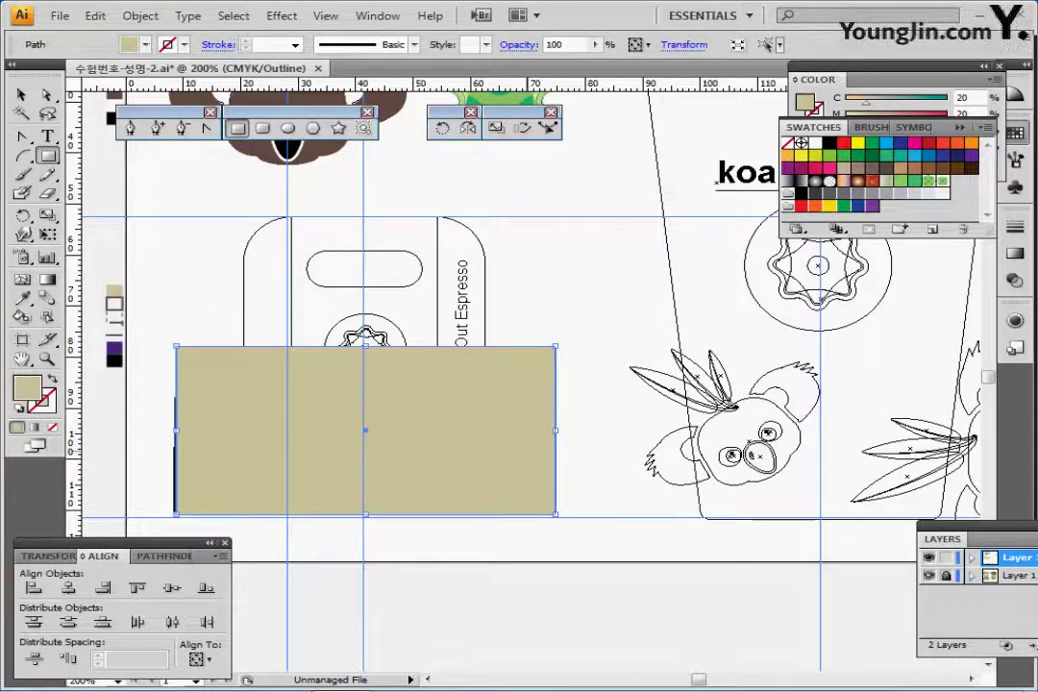
ctrl+click(928, 558)
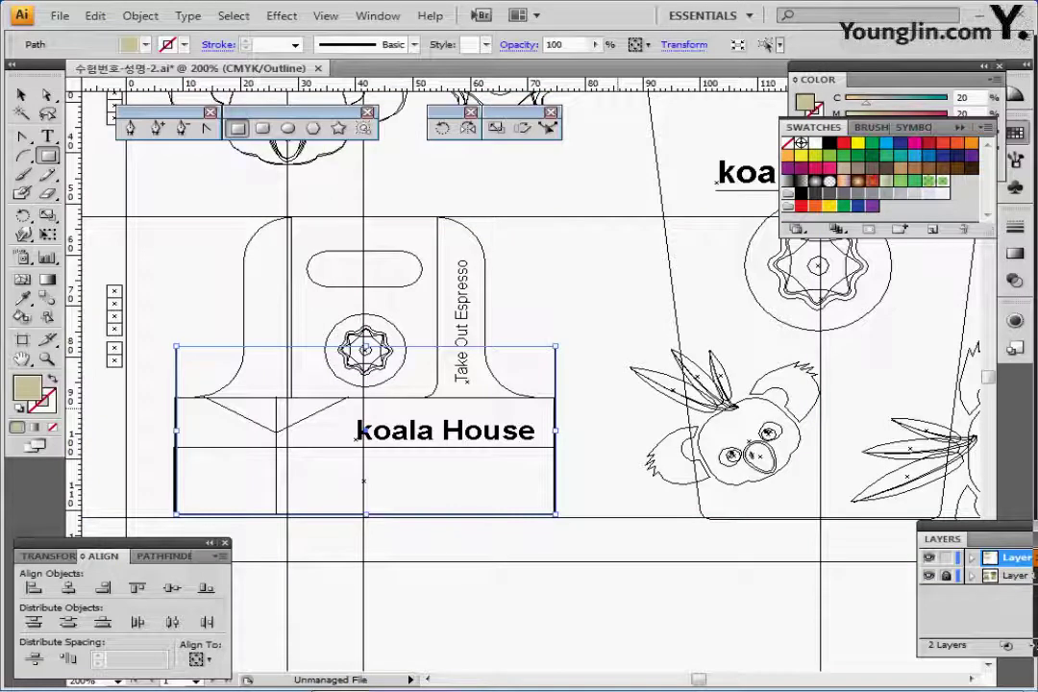
key(Left)
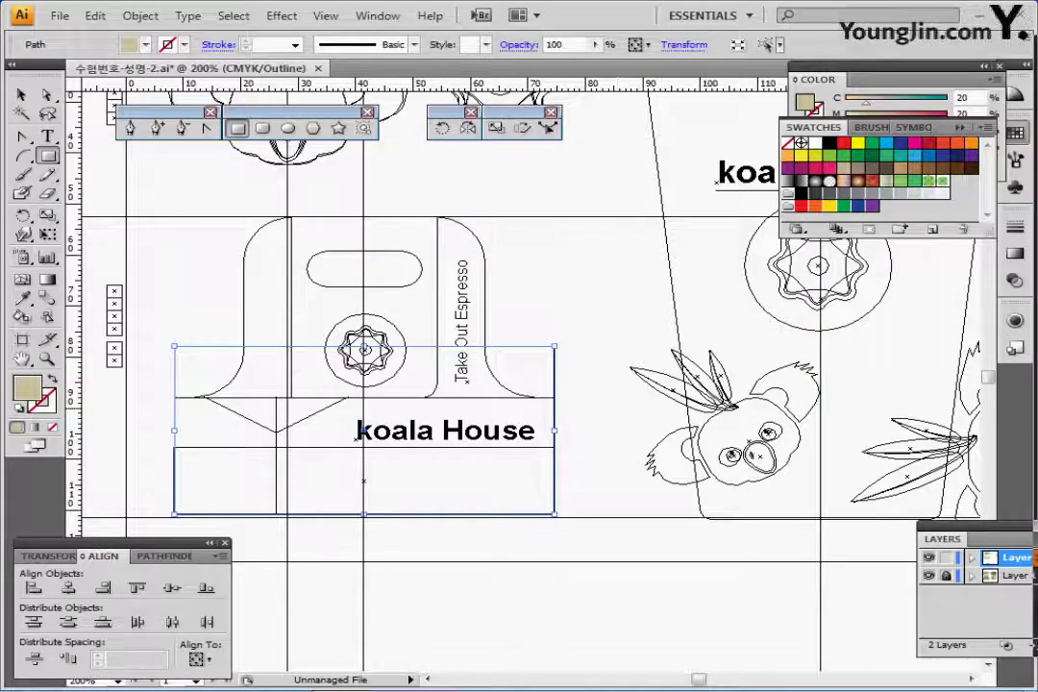
click(928, 576)
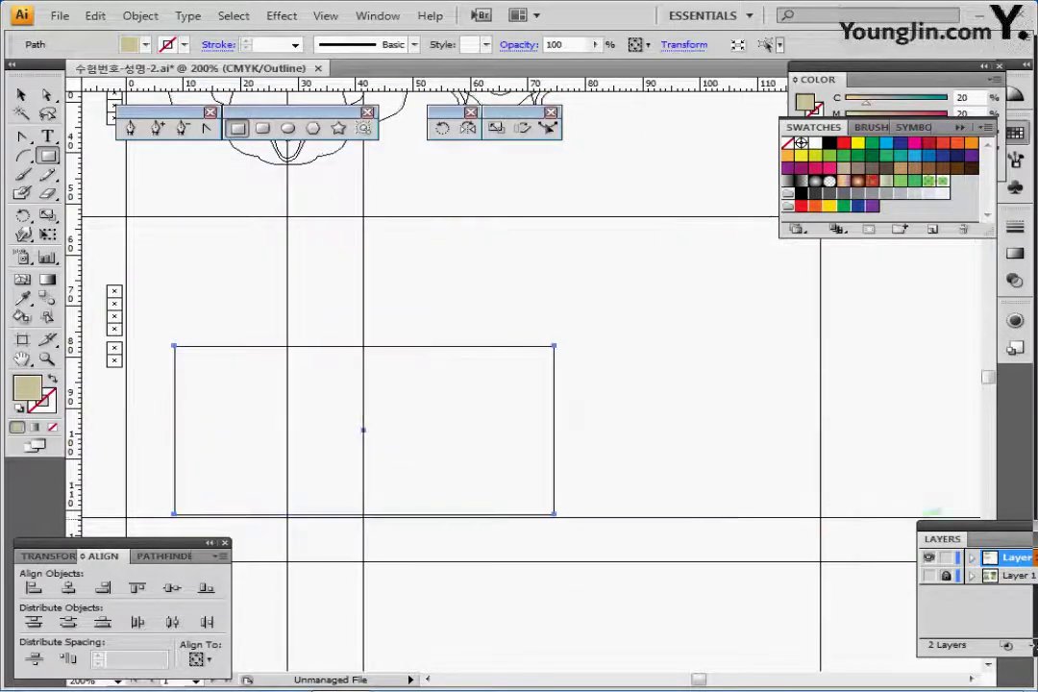
key(ctrl+y)
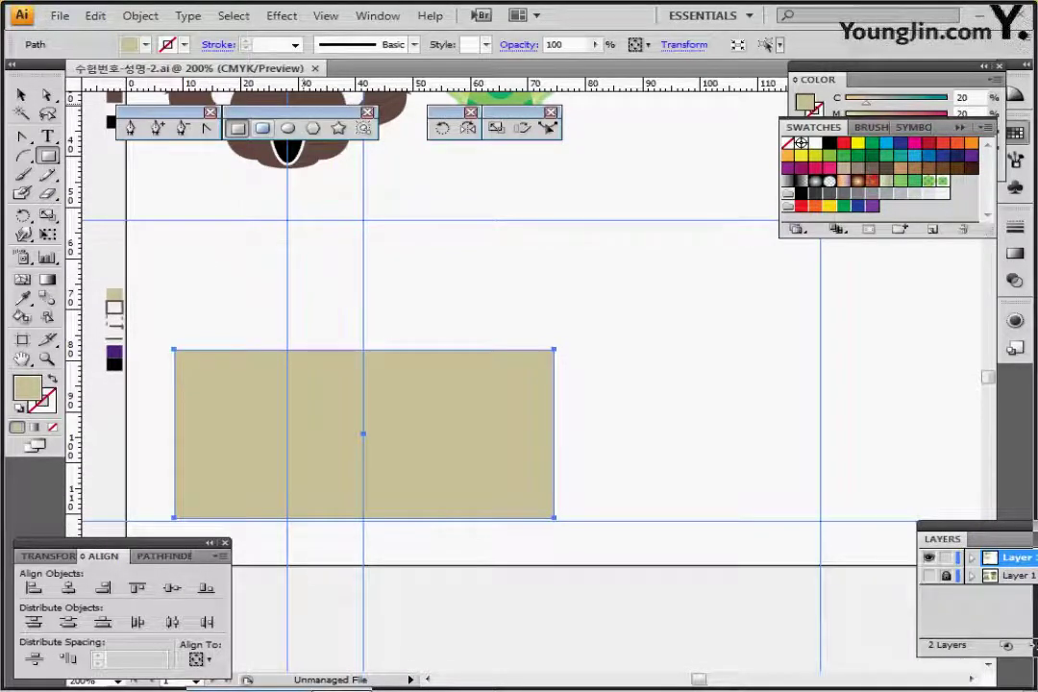
- Draw a beige rounded rectangle 42 mm wide and 35 mm high with a 9 mm corner radius, above the beige rectangle's center
click(262, 127)
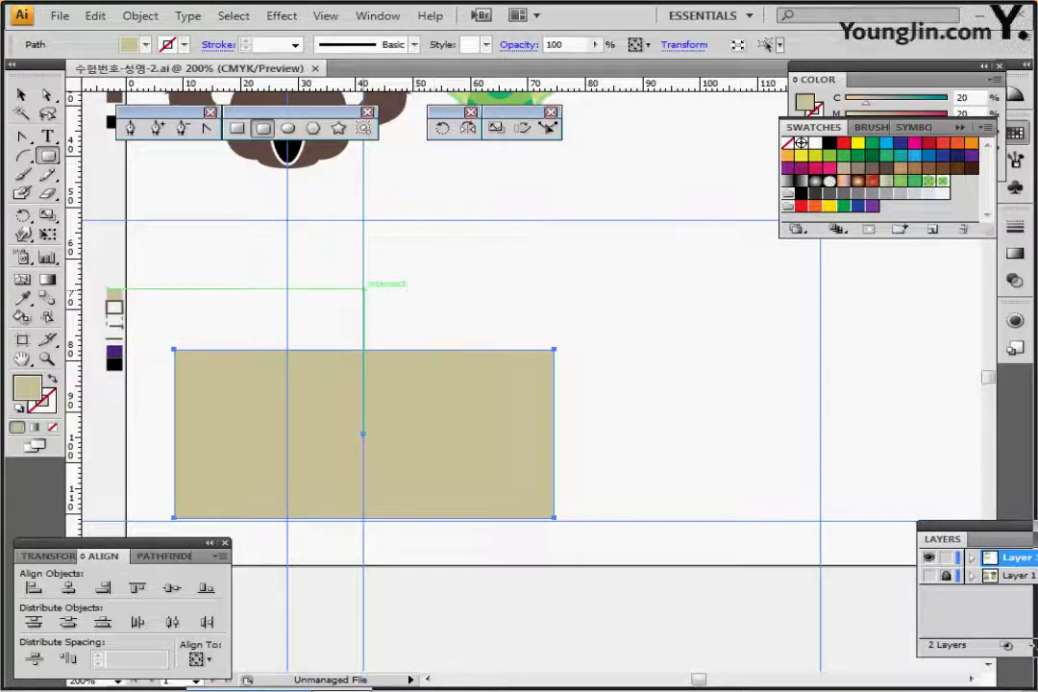
click(364, 286)
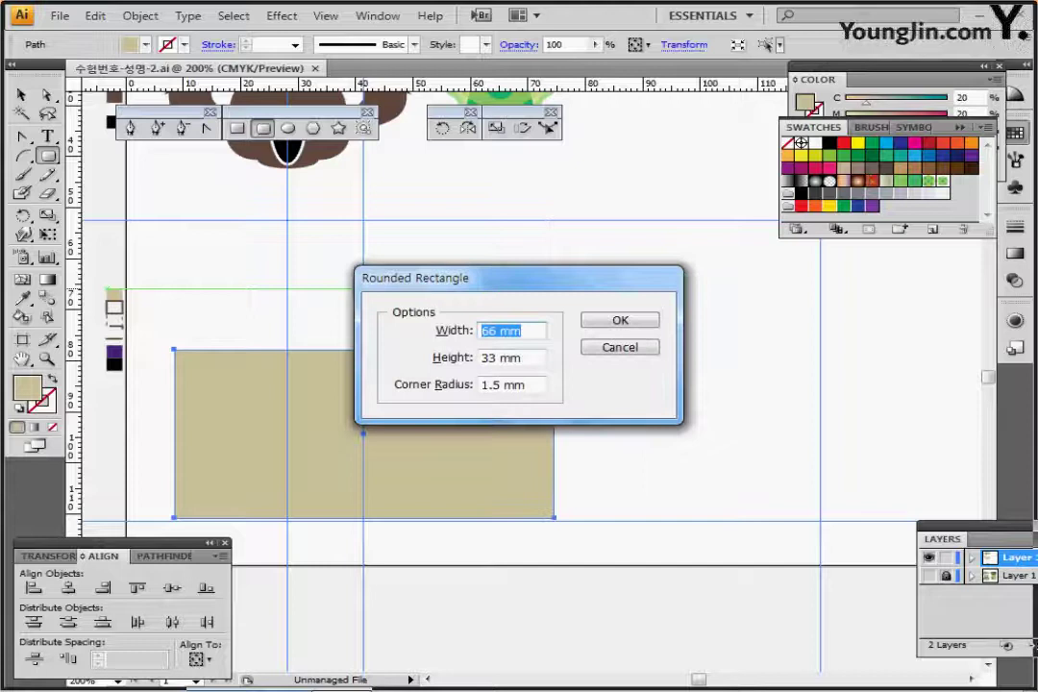
text(42)
key(Tab)
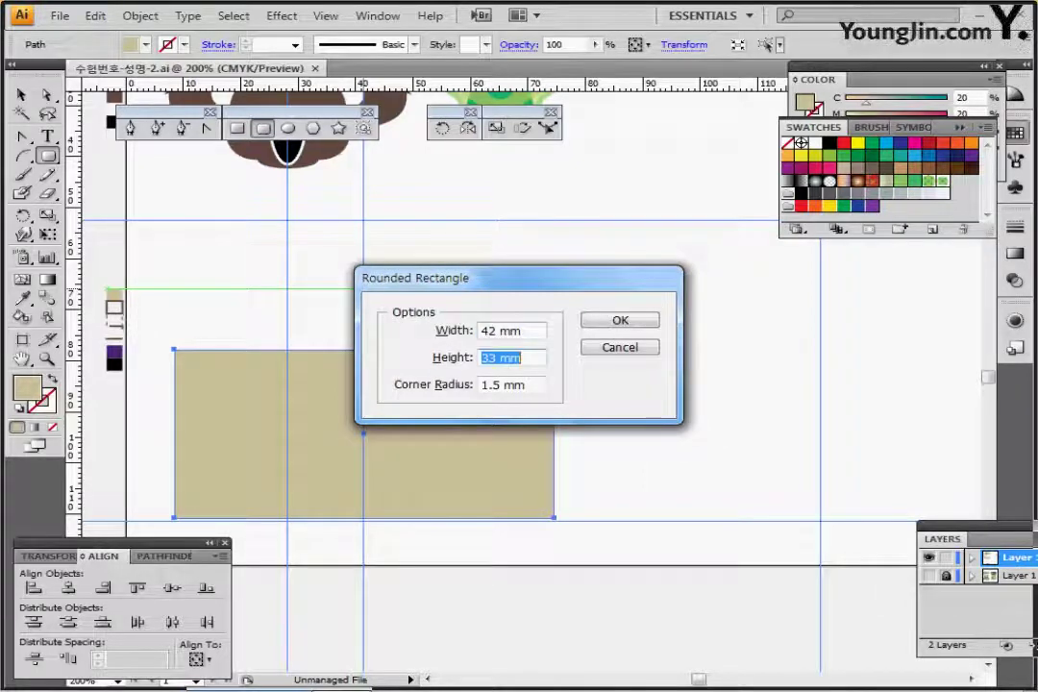
text(35)
key(Tab)
text(9)
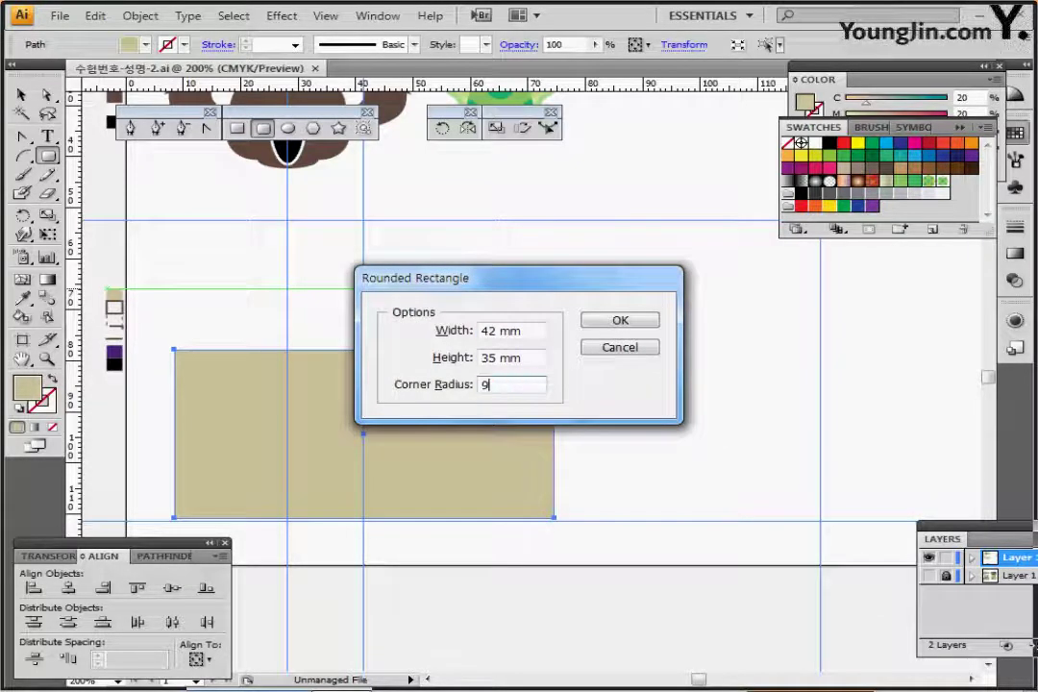
key(Return)
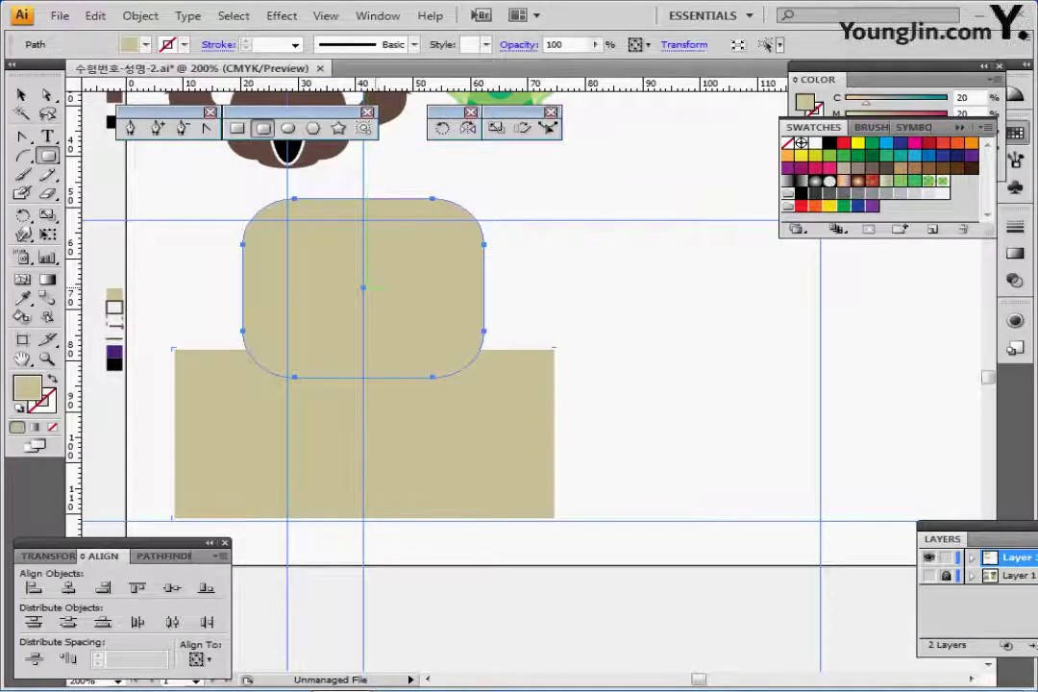
- Move the beige rounded rectangle onto the top of the carrier handle in the reference outlines, and return to preview with the reference layer hidden
drag(405, 333, 414, 333)
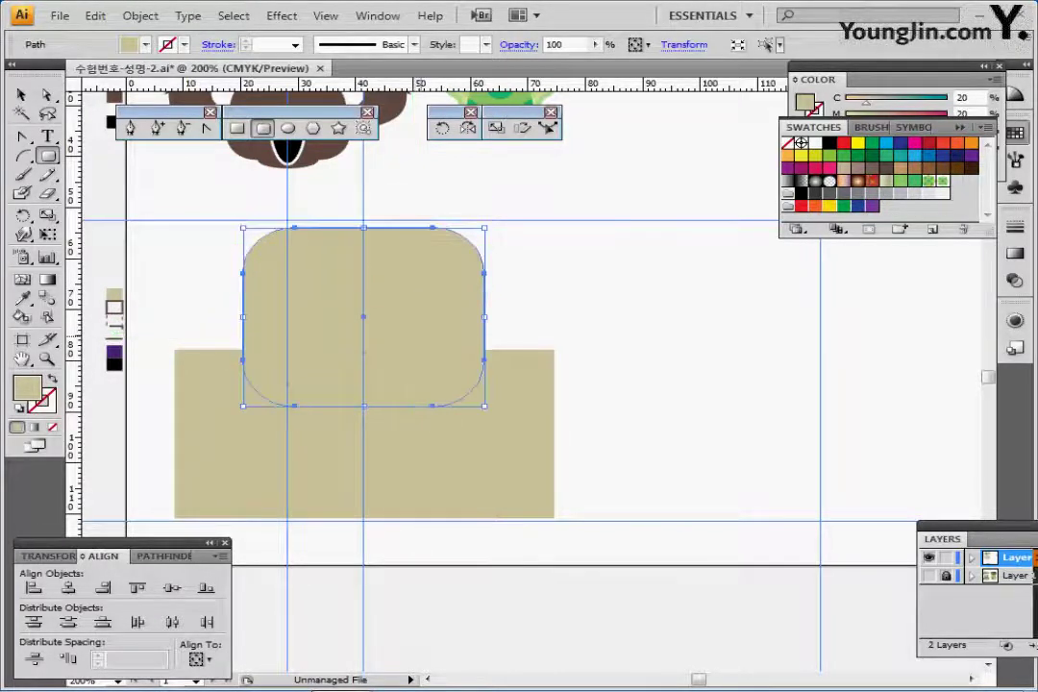
key(ctrl+y)
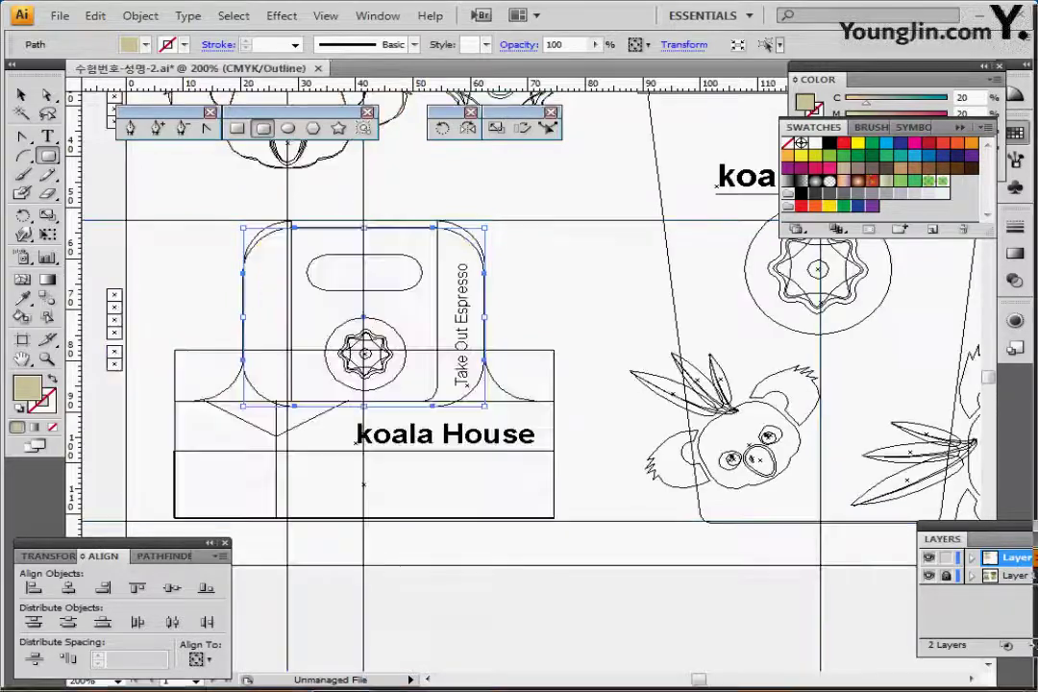
key(Up)
key(Up)
key(Up)
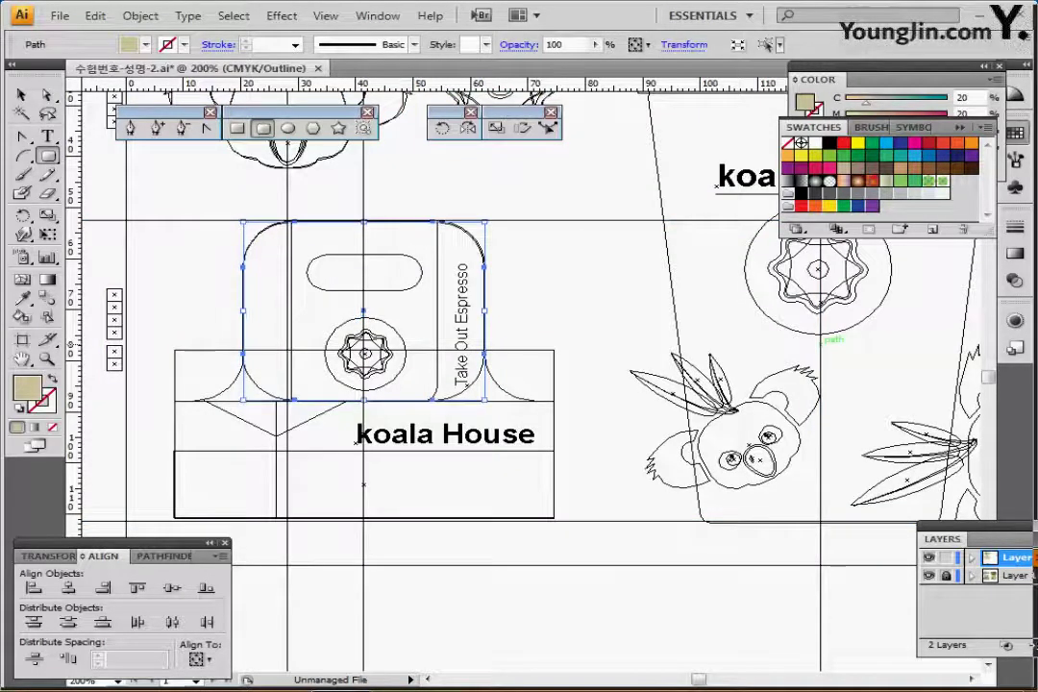
key(ctrl+y)
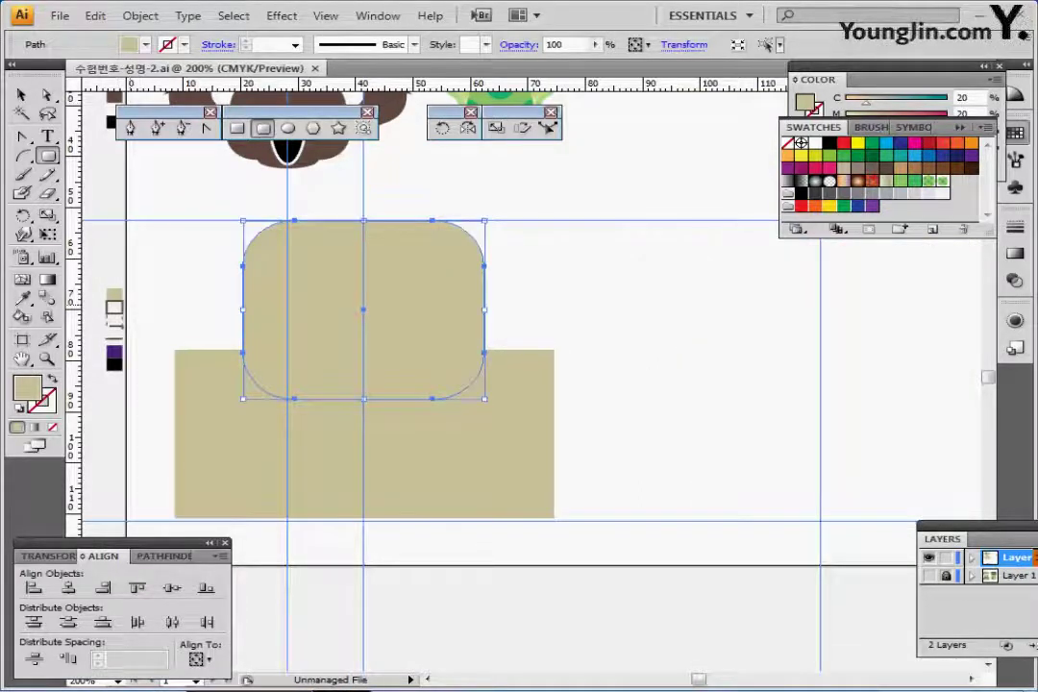
- Center the rounded rectangle and the lower beige rectangle horizontally on each other and unite them into one shape
drag(577, 288, 432, 422)
click(68, 587)
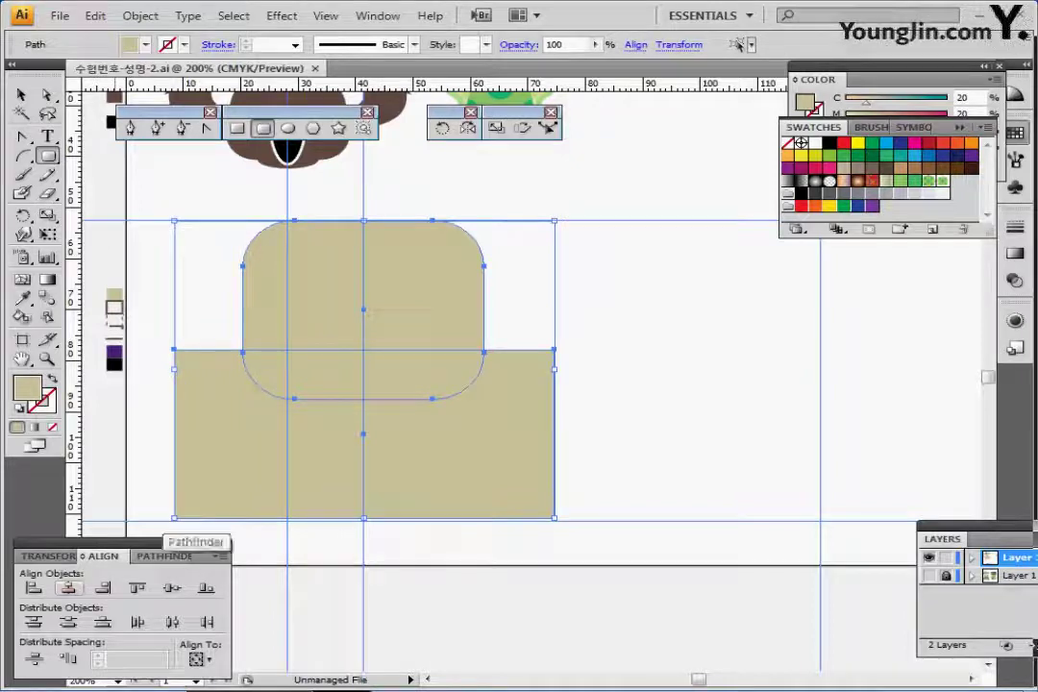
click(163, 555)
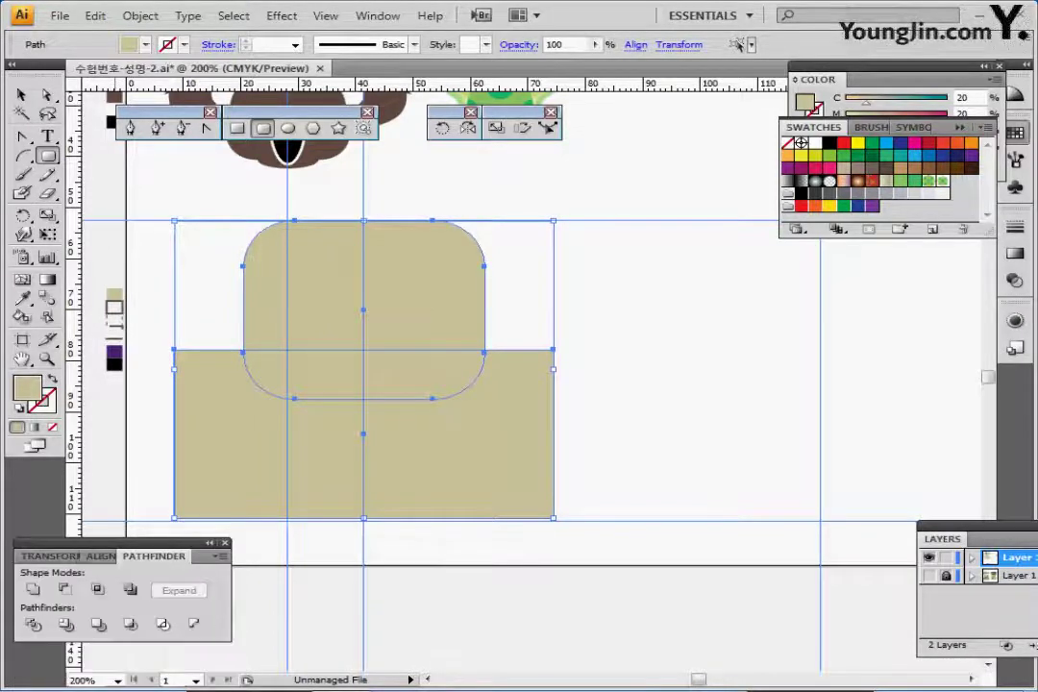
click(33, 589)
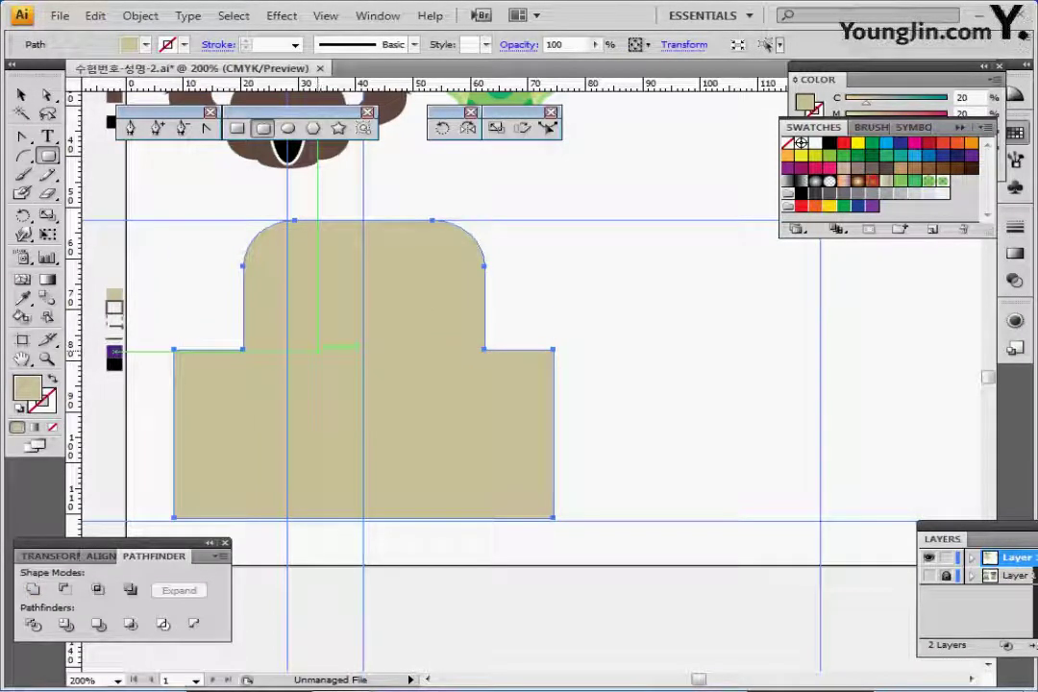
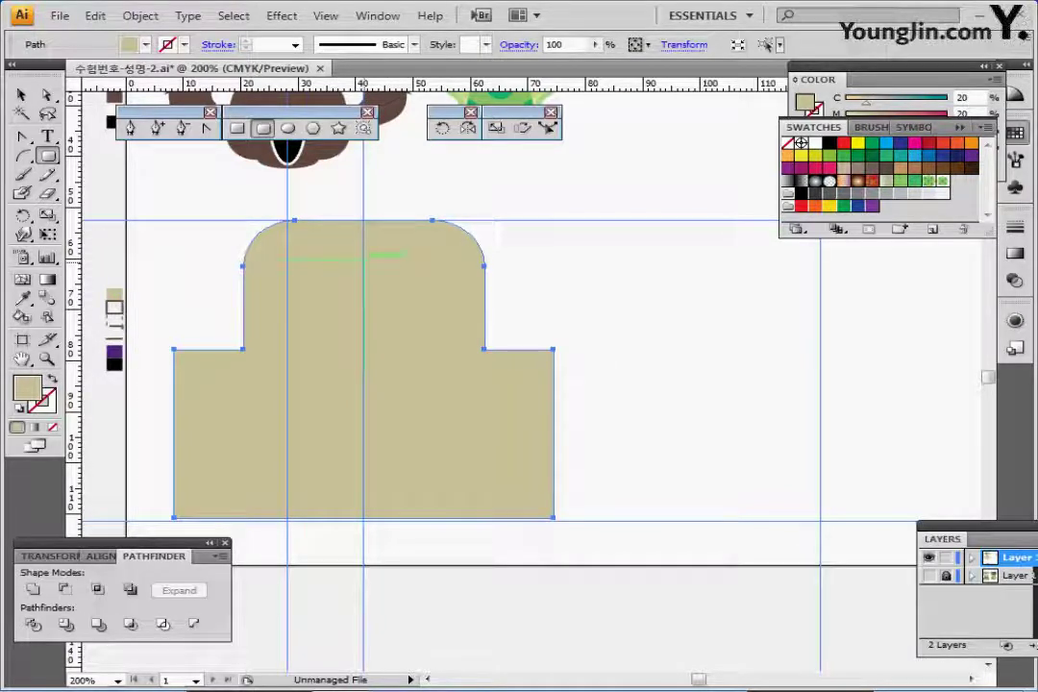
- Draw a 20 x 7 mm rounded rectangle with a 9 mm corner radius as the handle hole, with the default white fill and black stroke
click(365, 260)
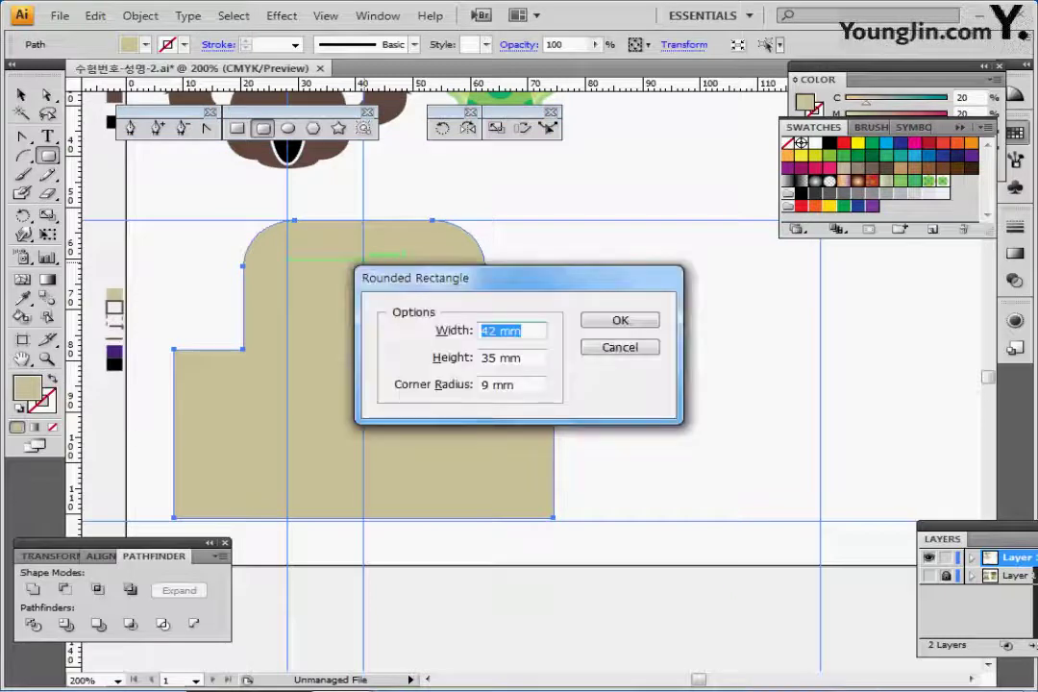
text(20)
key(Tab)
text(7)
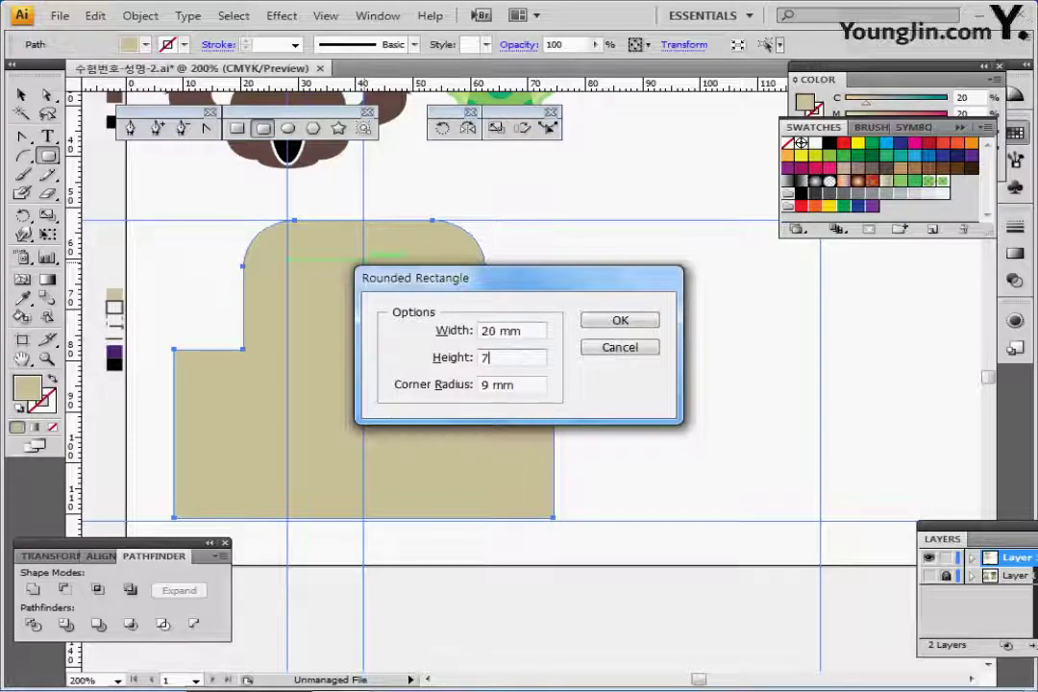
key(Return)
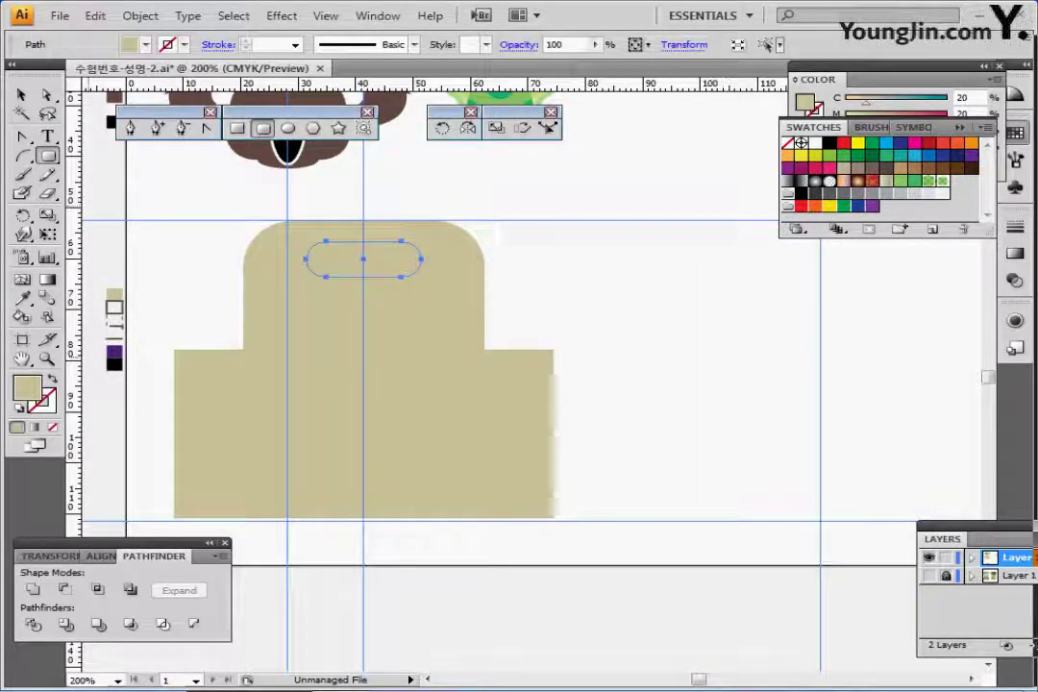
key(d)
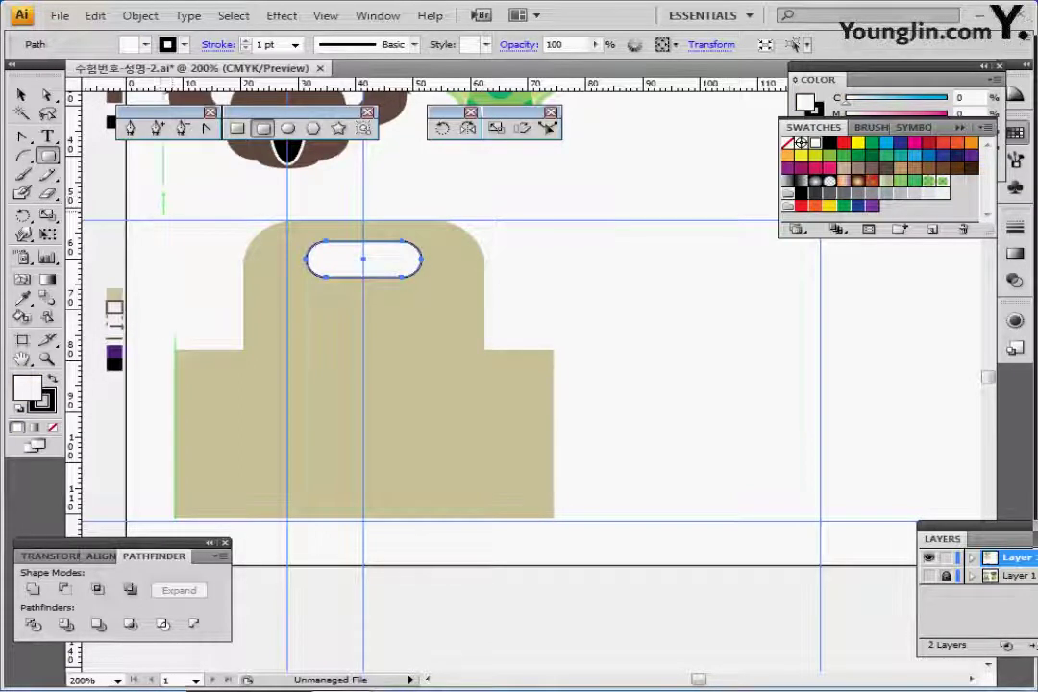
- Draw a rounded rectangle 25 mm wide and 40 mm high with a 9 mm corner radius, over the left side of the carrier
click(156, 221)
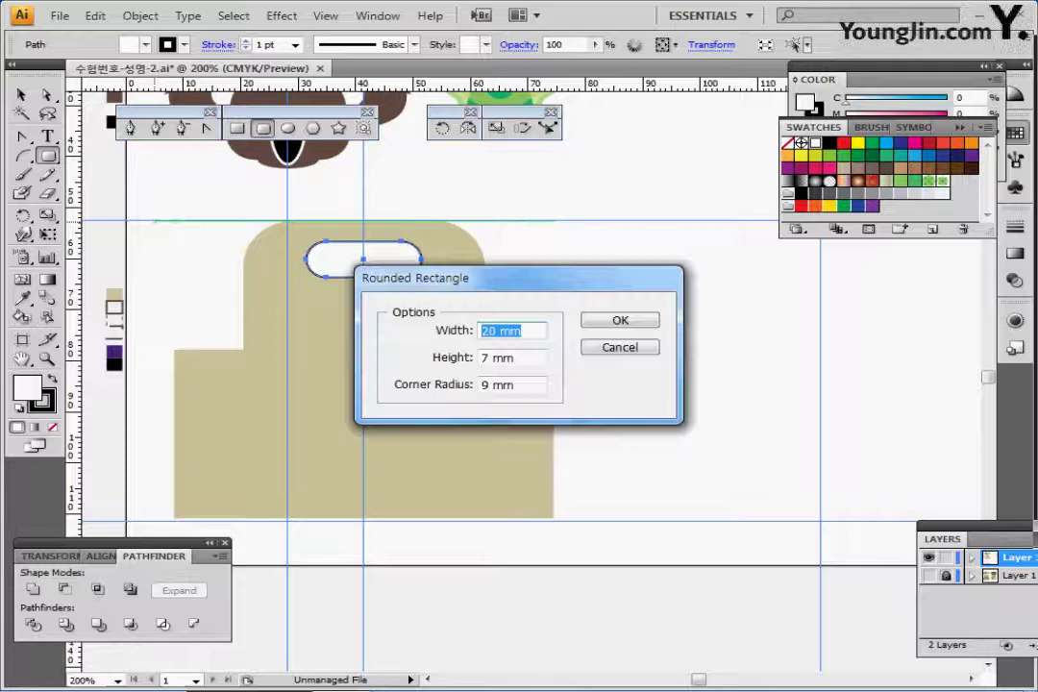
text(25)
key(Tab)
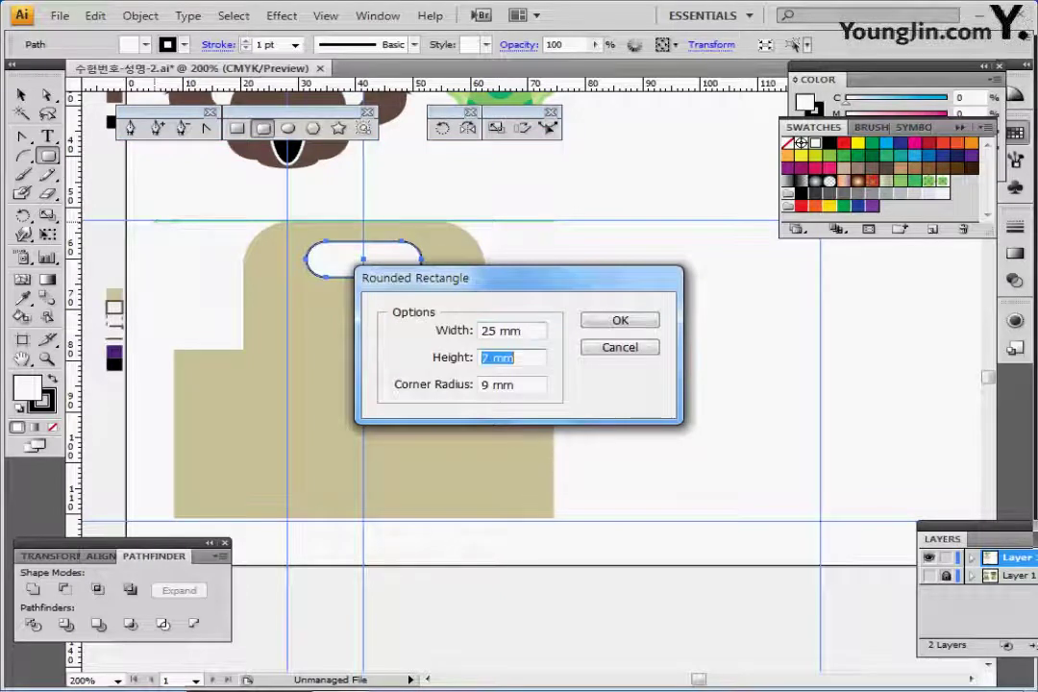
text(40)
key(Tab)
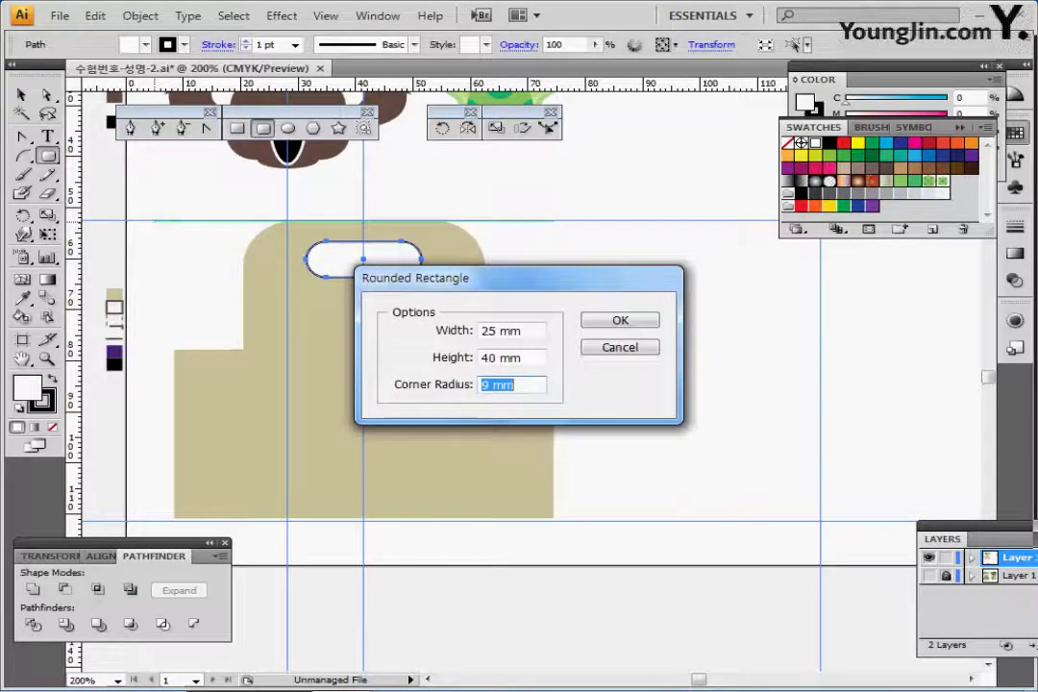
key(Return)
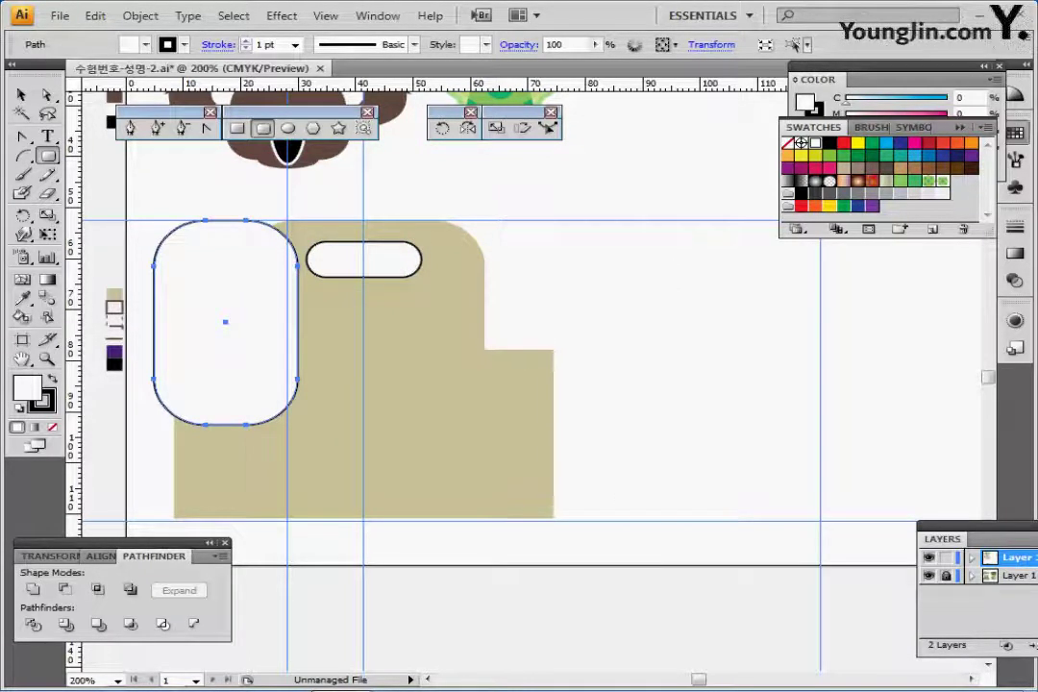
- Show the drawing layer as outlines over the colored reference and move the tall rounded rectangle toward the curved notch left of the handle
ctrl+click(929, 558)
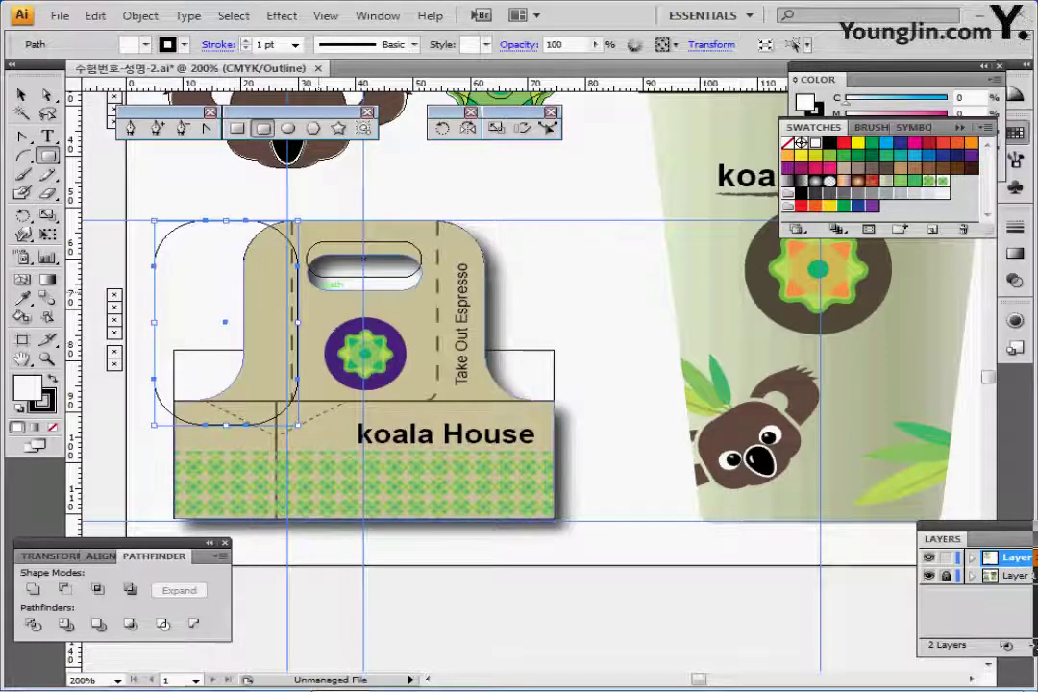
drag(298, 293, 281, 292)
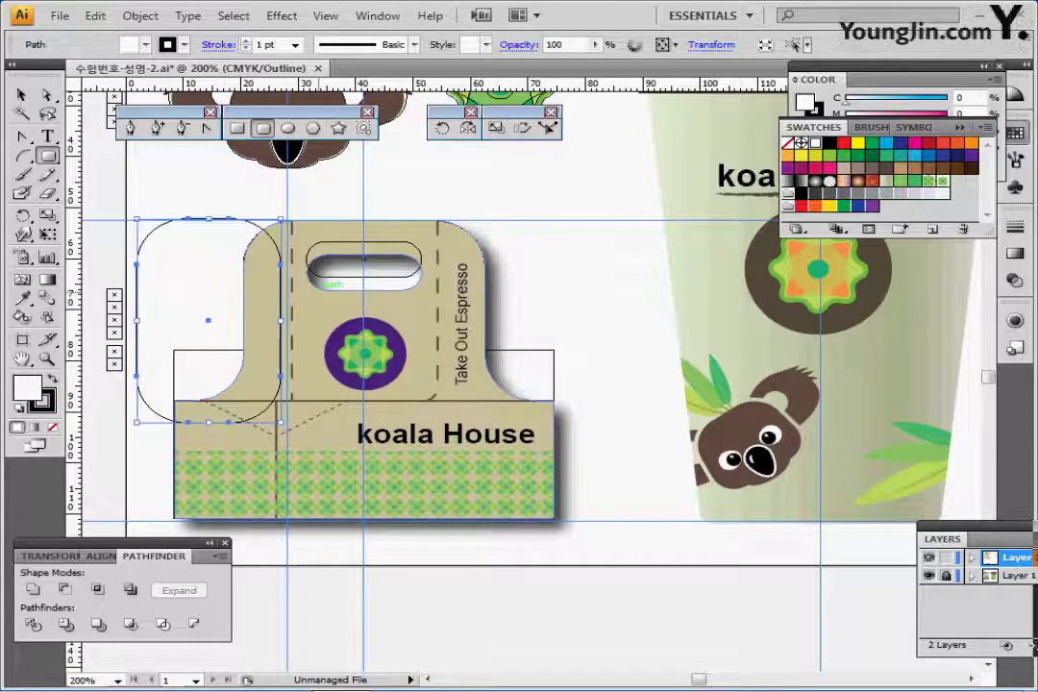
- Move the large rounded rectangle so its right side meets the bag's left neck edge and its base reaches the shoulder line
key(Up)
key(Up)
key(Up)
key(Up)
key(Up)
key(Up)
key(Up)
key(Up)
key(ctrl+=)
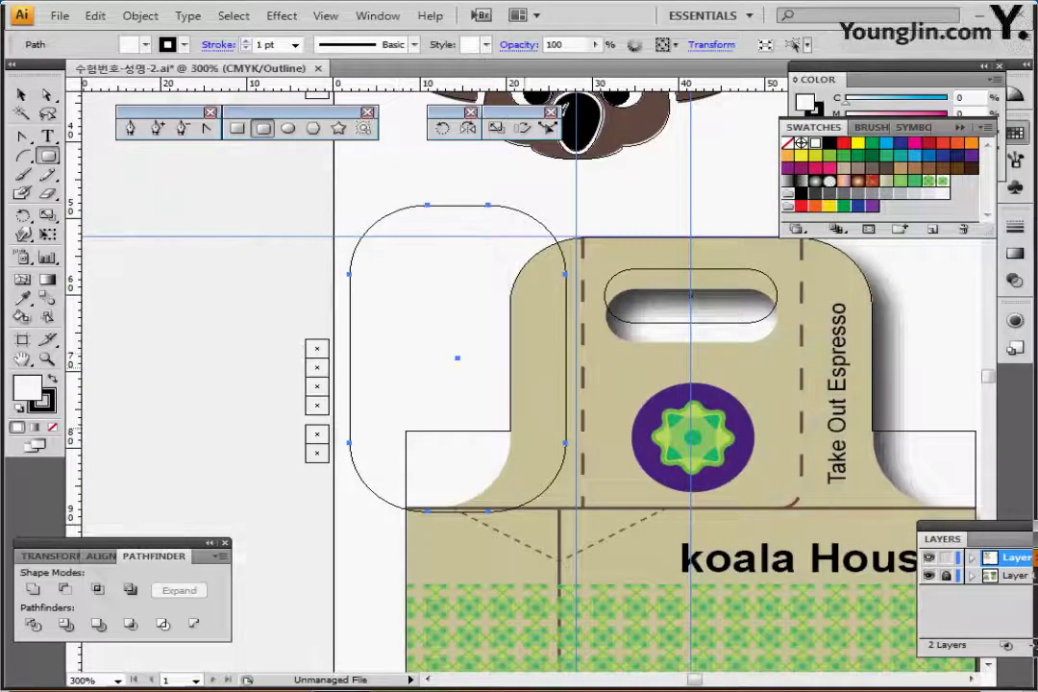
drag(457, 357, 400, 357)
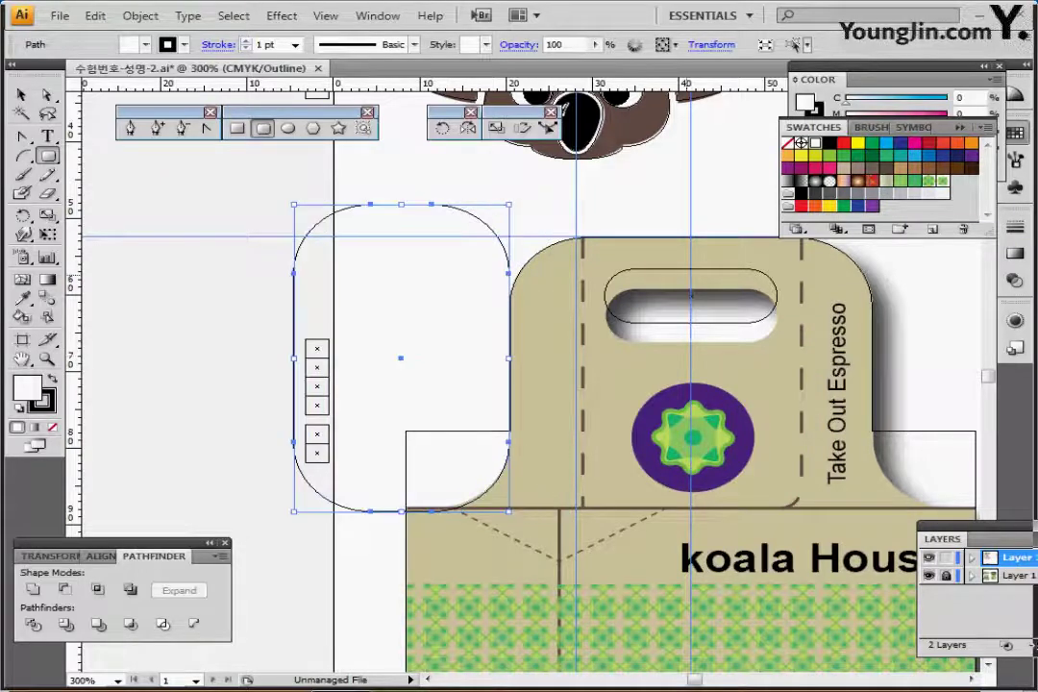
- Align the small rounded rectangle with the reference handle hole, and nudge the large rounded rectangle up to sit on the shoulder line
drag(685, 269, 688, 293)
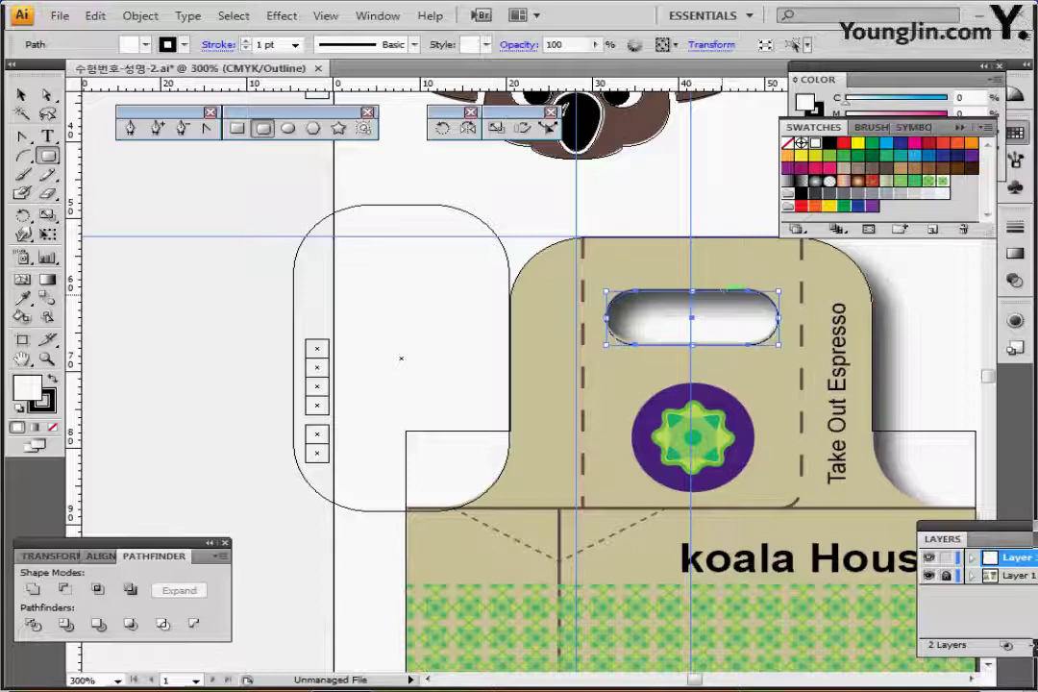
key(Up)
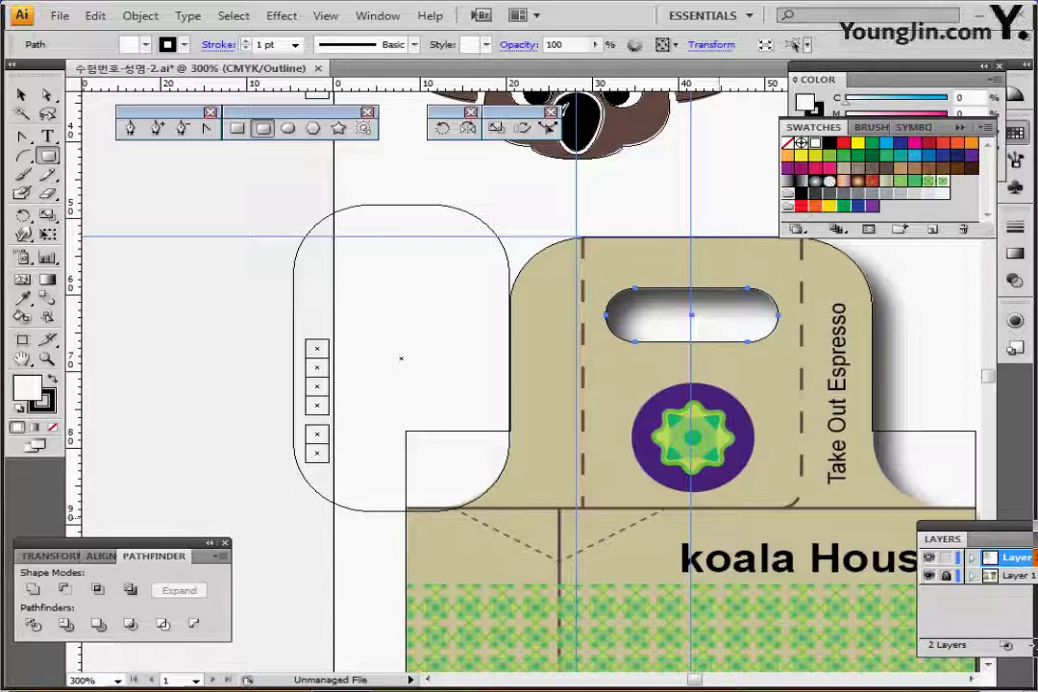
ctrl+click(503, 245)
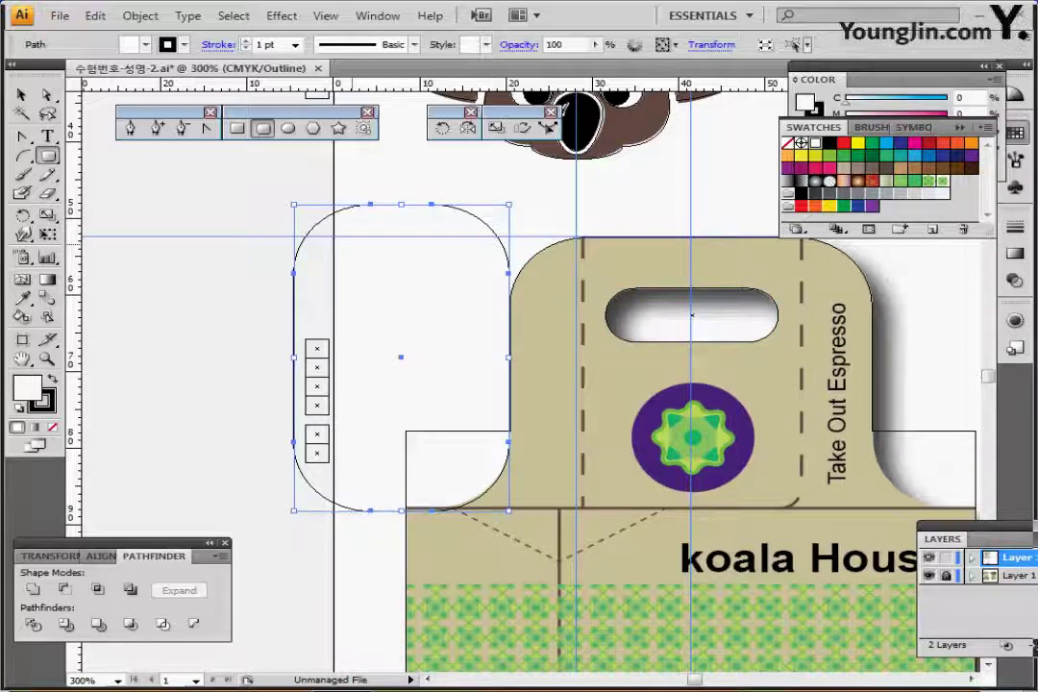
key(Up)
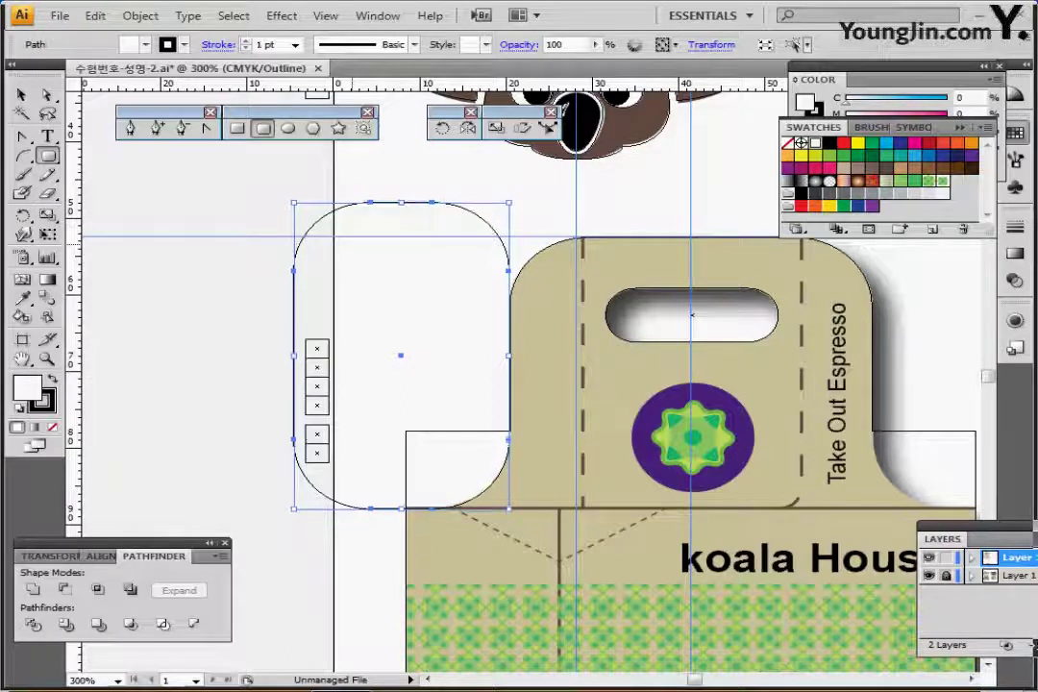
key(Up)
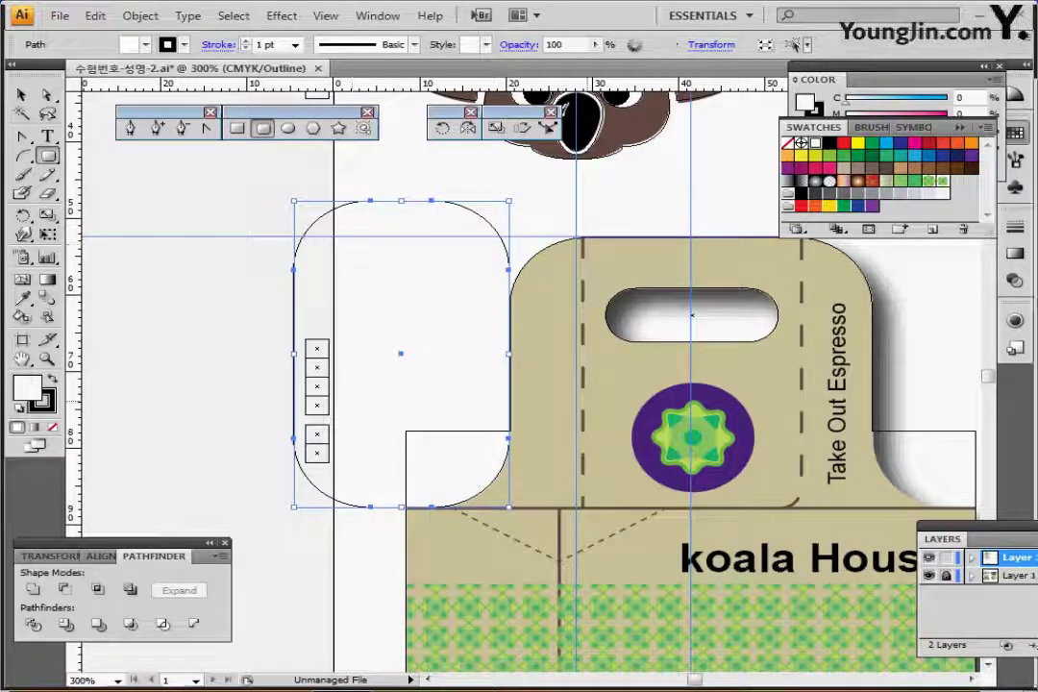
- Hide the locked Layer 1 and switch the drawing layer to preview mode, saving the document
click(928, 576)
ctrl+click(929, 557)
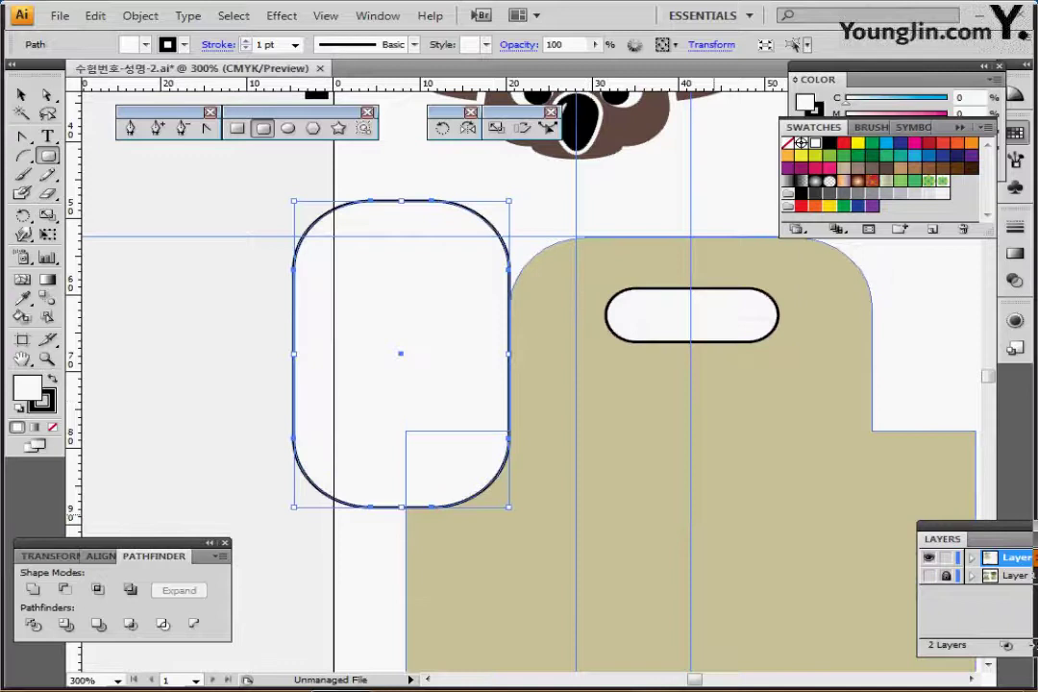
key(ctrl+minus)
drag(562, 426, 503, 421)
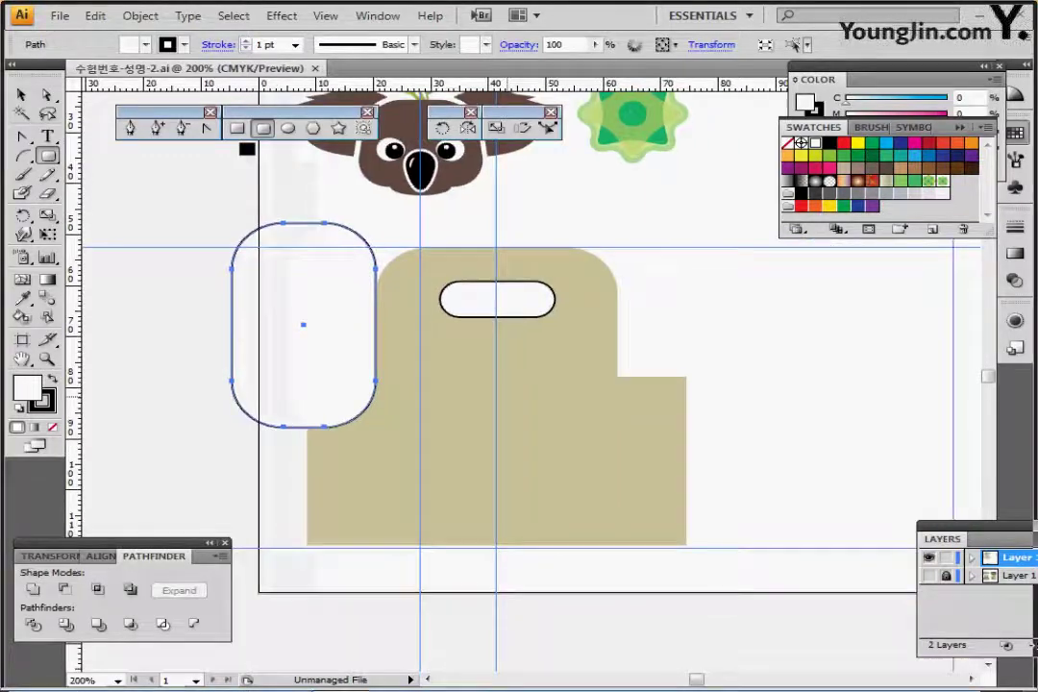
key(ctrl+s)
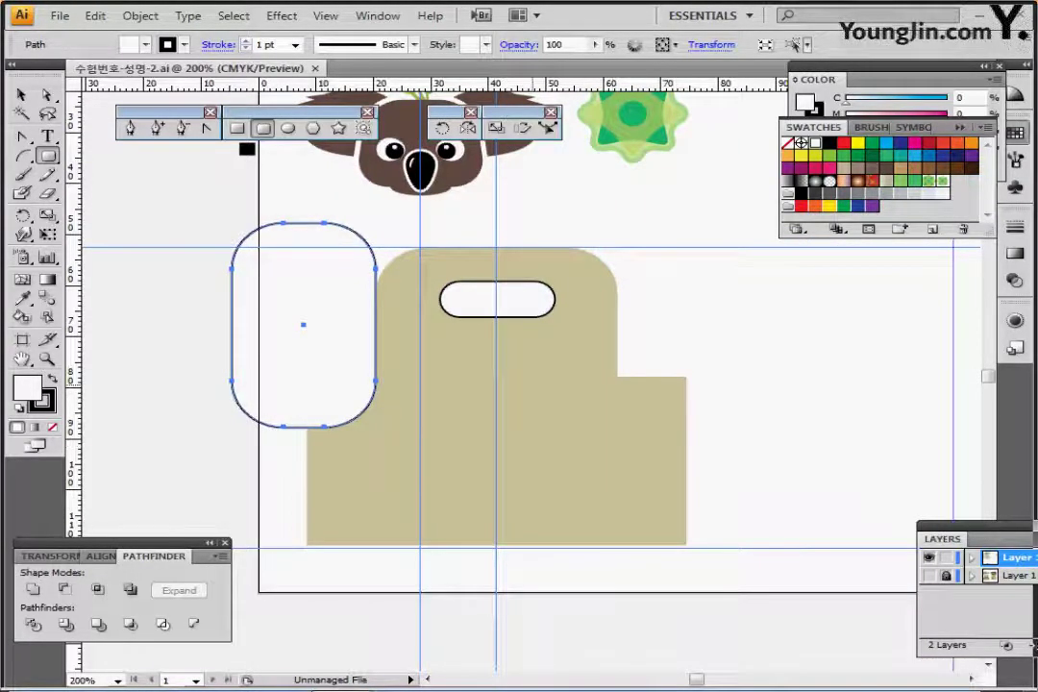
- Reflect a copy of the large rounded rectangle to the bag's right side about the vertical guide through its centre
key(ctrl)
key(ctrl+shift+a)
ctrl+click(304, 325)
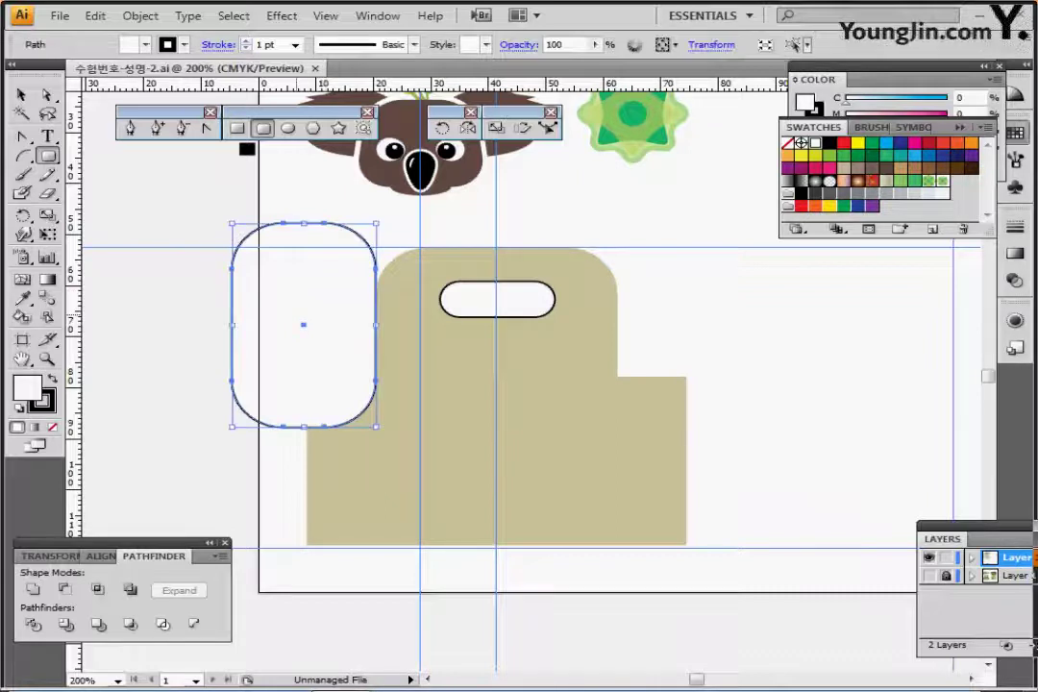
key(r)
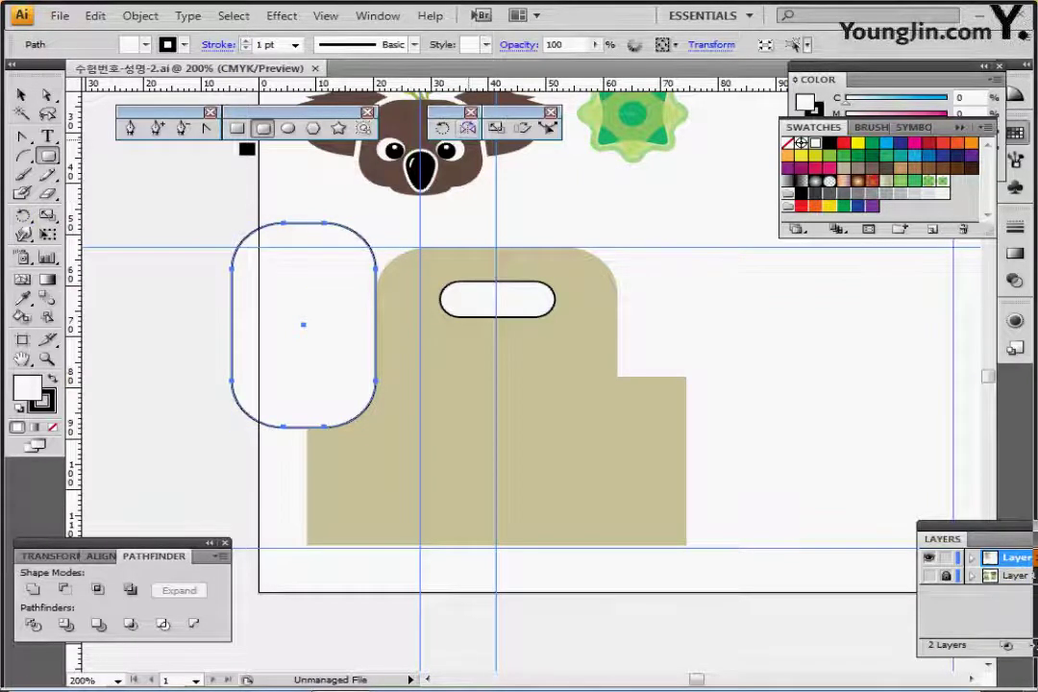
click(468, 128)
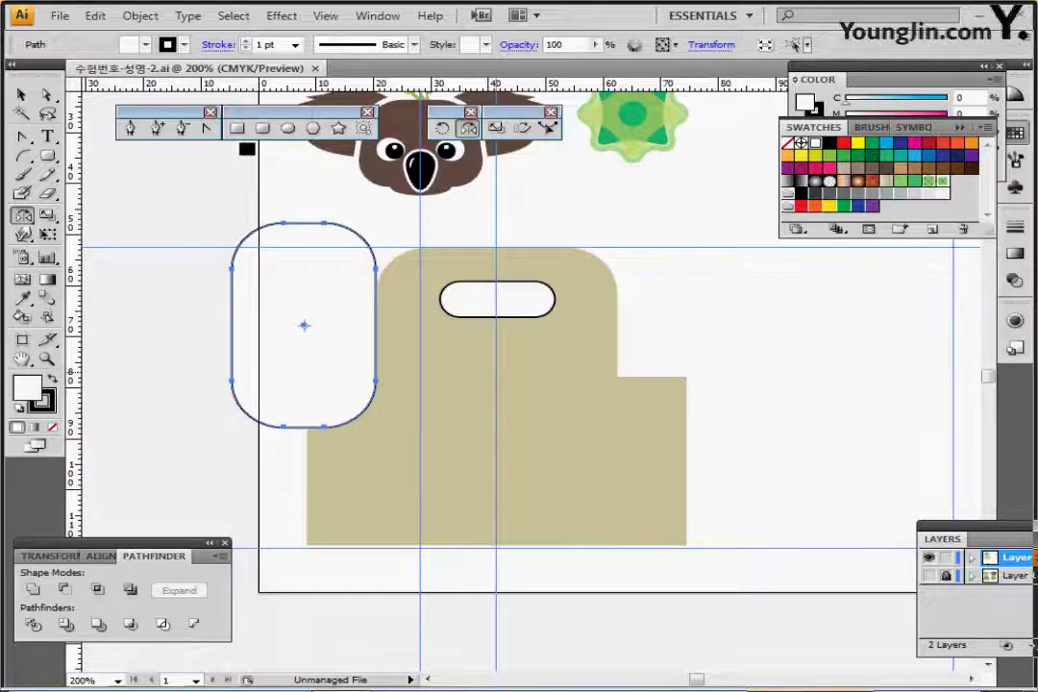
click(496, 372)
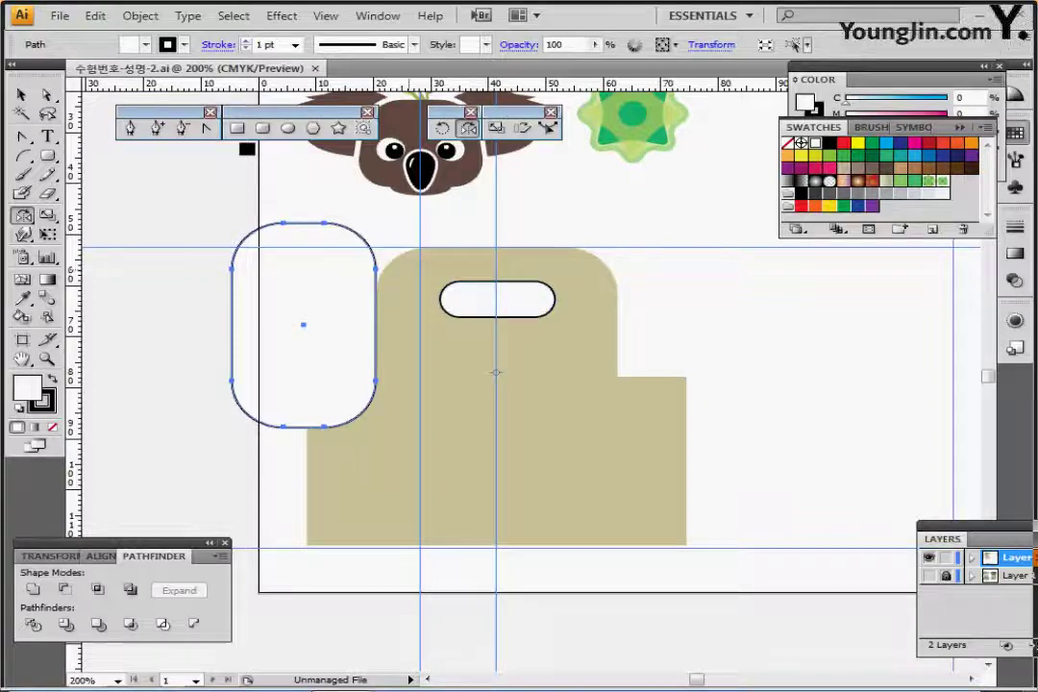
drag(376, 348, 719, 354)
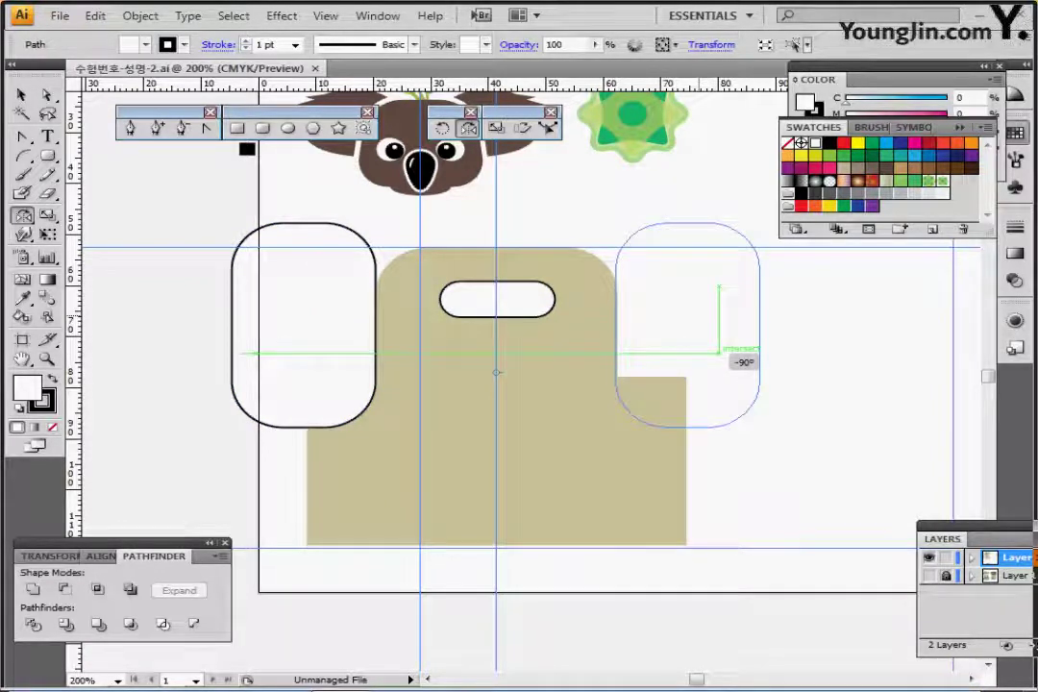
drag(719, 353, 719, 353)
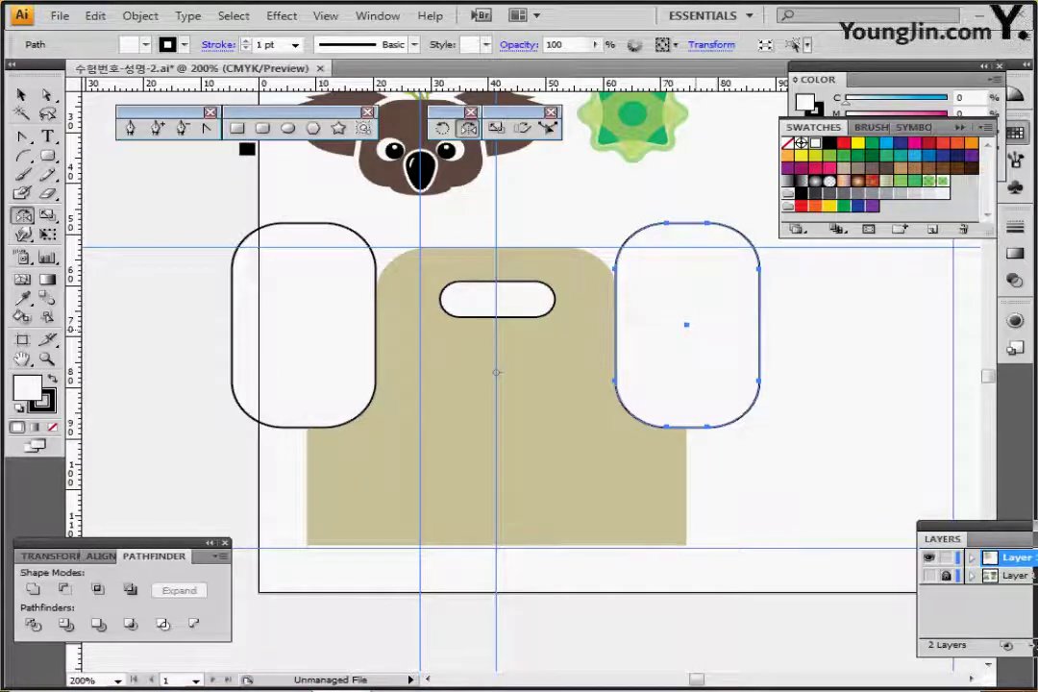
- Subtract both large rounded rectangles and the handle slot from the bag shape with Minus Front, leaving the colour samples out
drag(726, 481, 177, 266)
key(ctrl+shift+b)
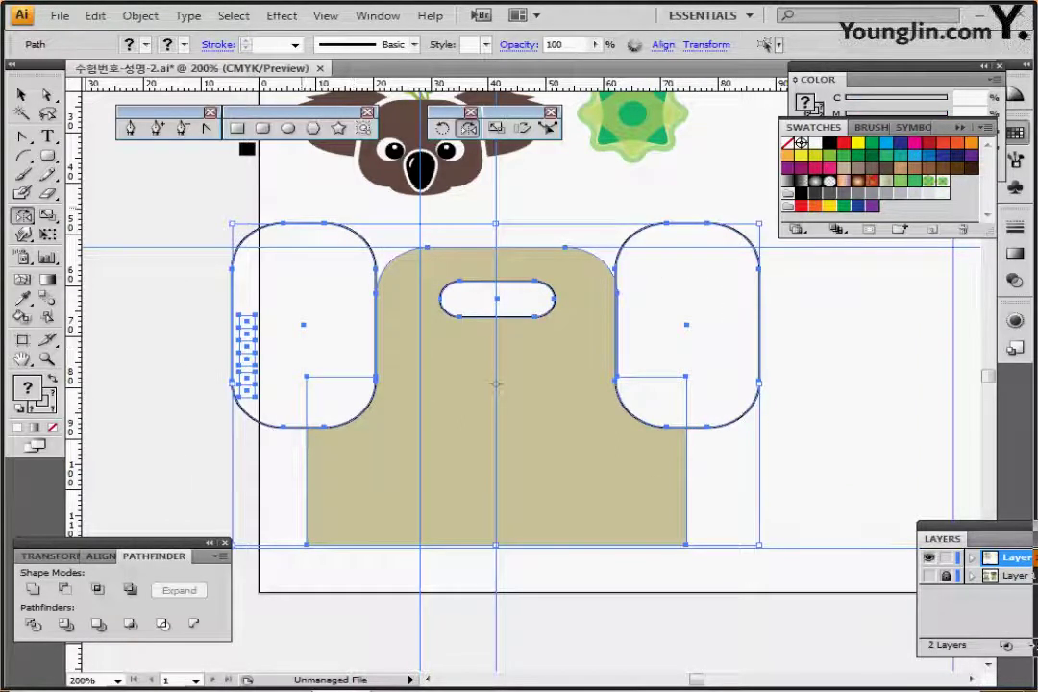
ctrl+shift+click(247, 356)
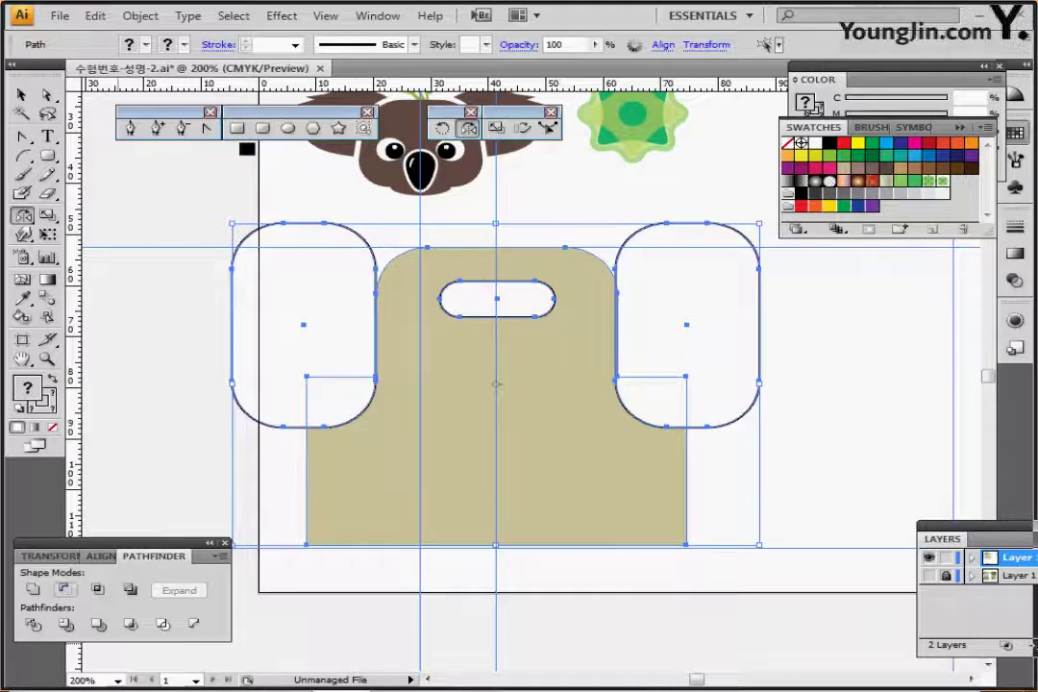
click(64, 589)
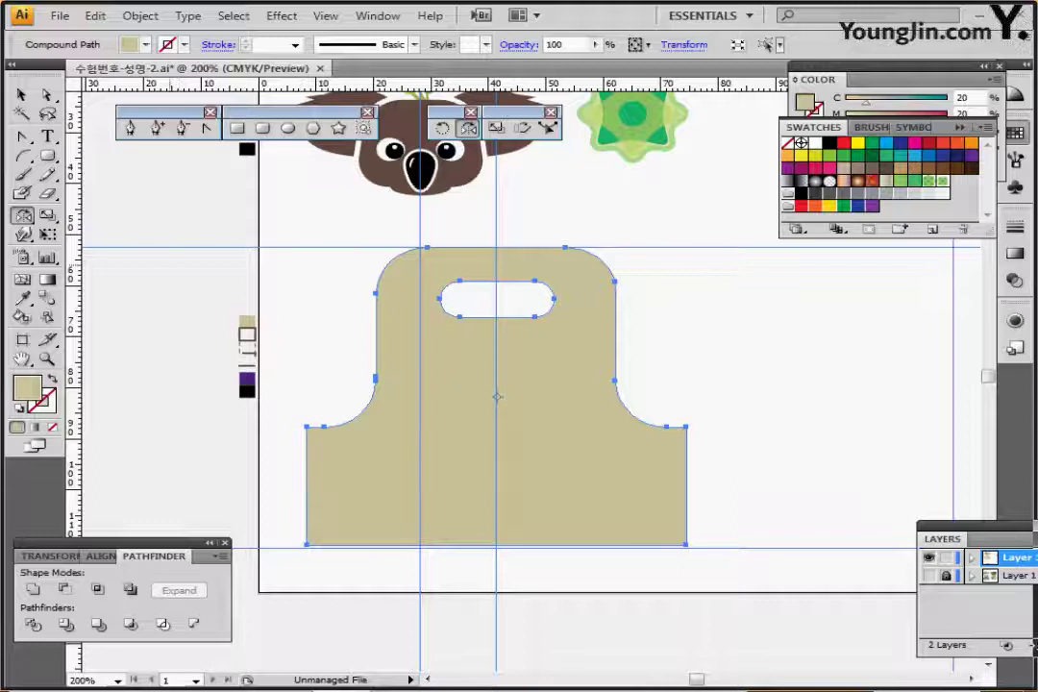
- Draw a 66 mm line at 0° from the base's upper-left corner, using the brown outline and no fill of the sample square
key(ctrl+shift+a)
click(247, 334)
key(ctrl+shift+a)
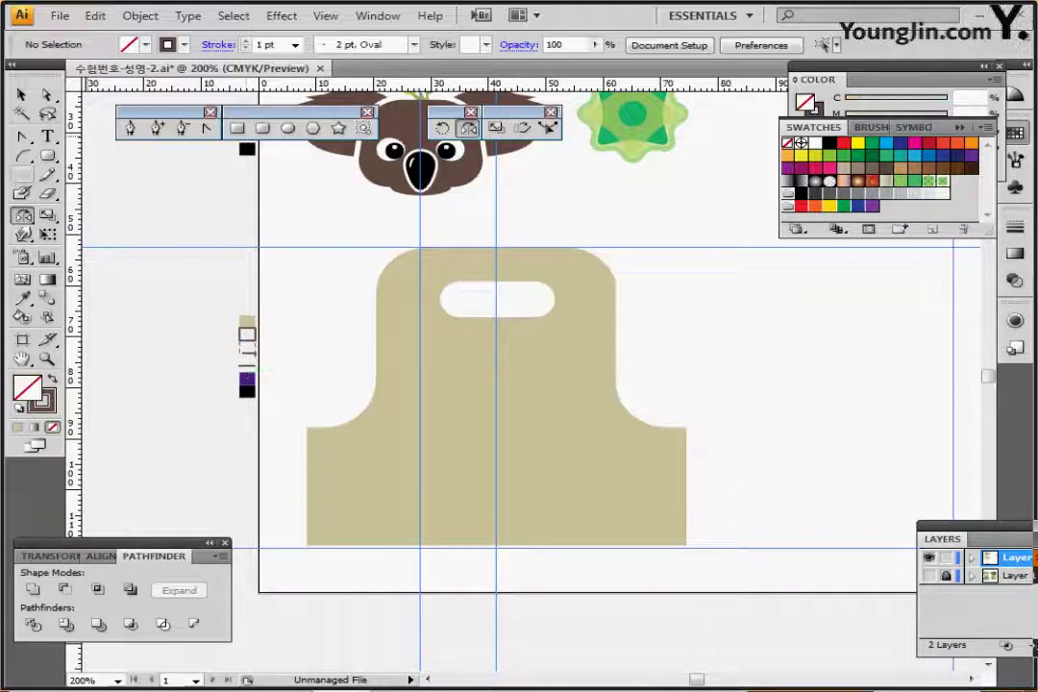
click(21, 155)
click(113, 158)
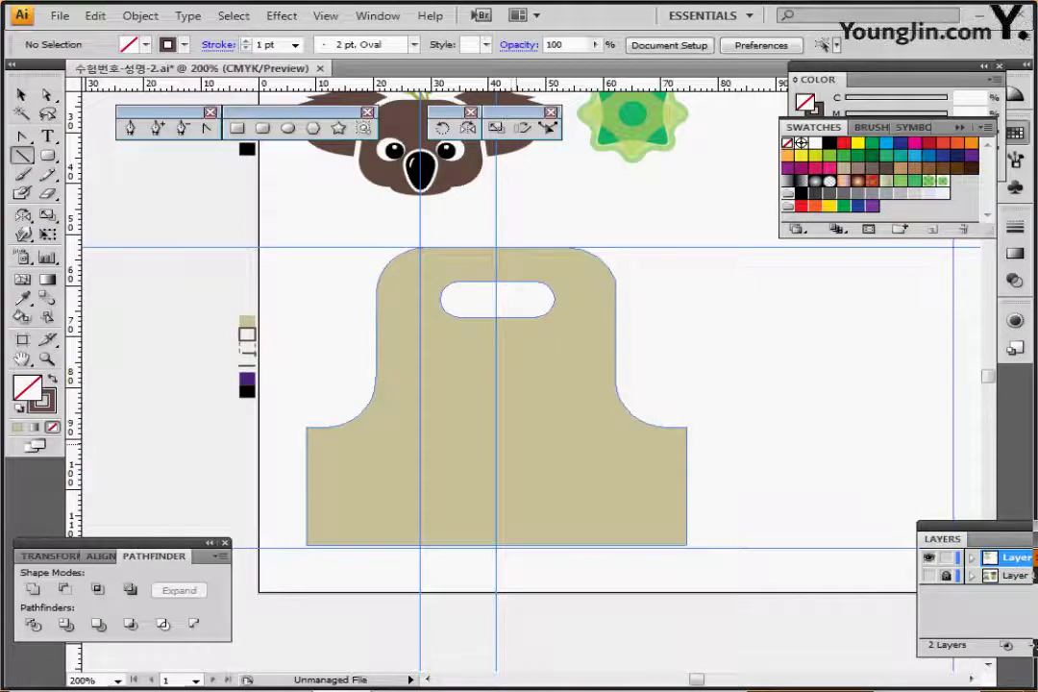
ctrl+click(513, 443)
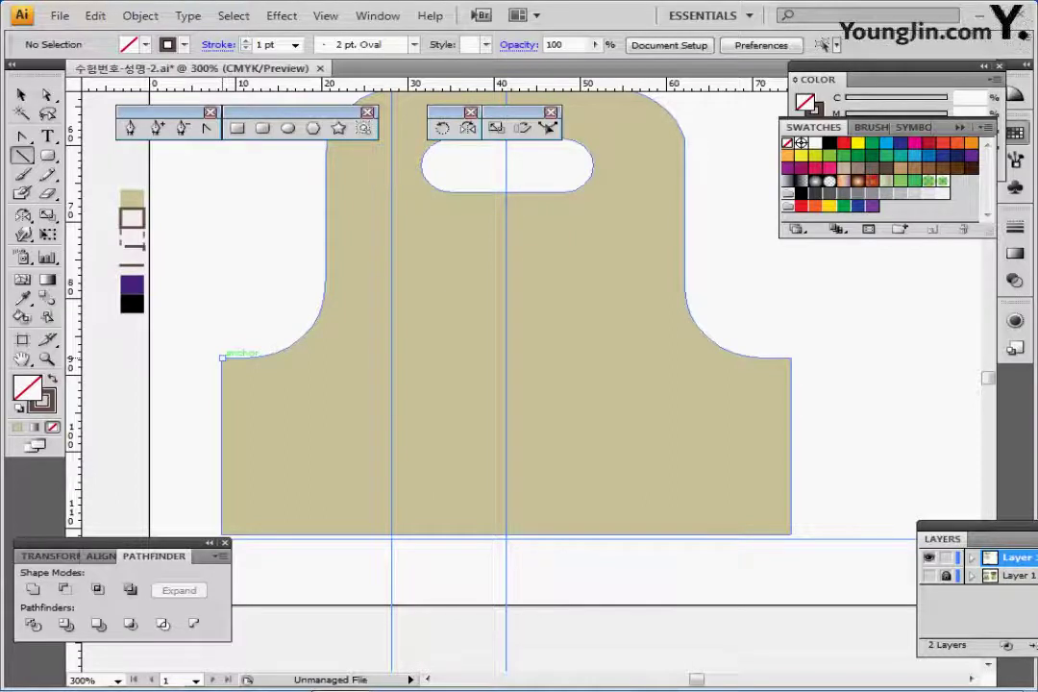
click(222, 358)
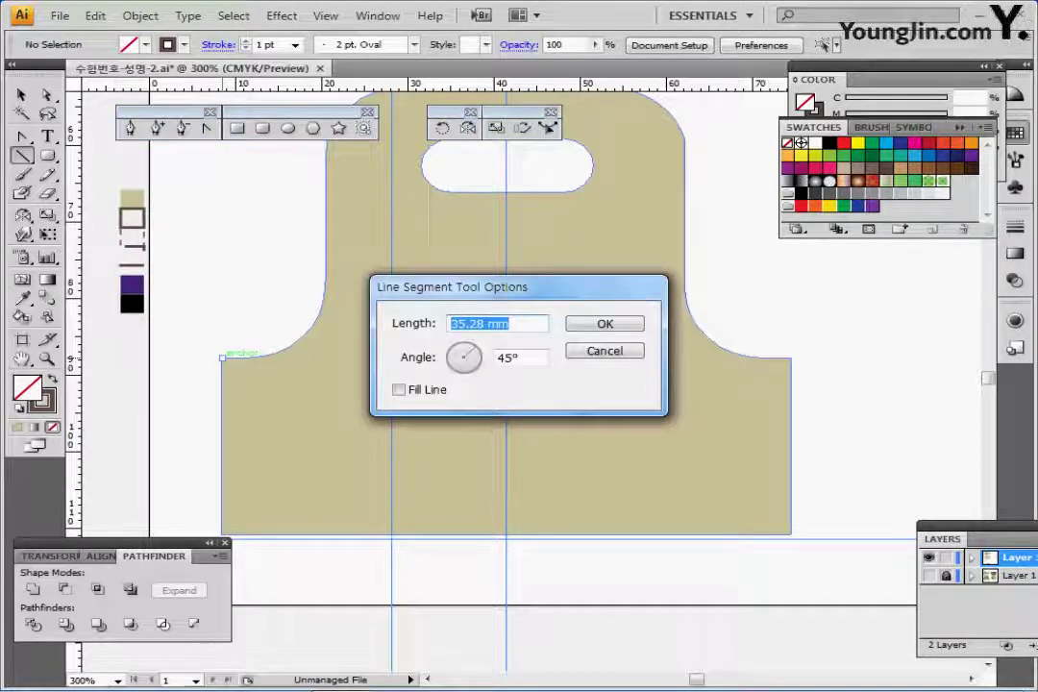
text(66)
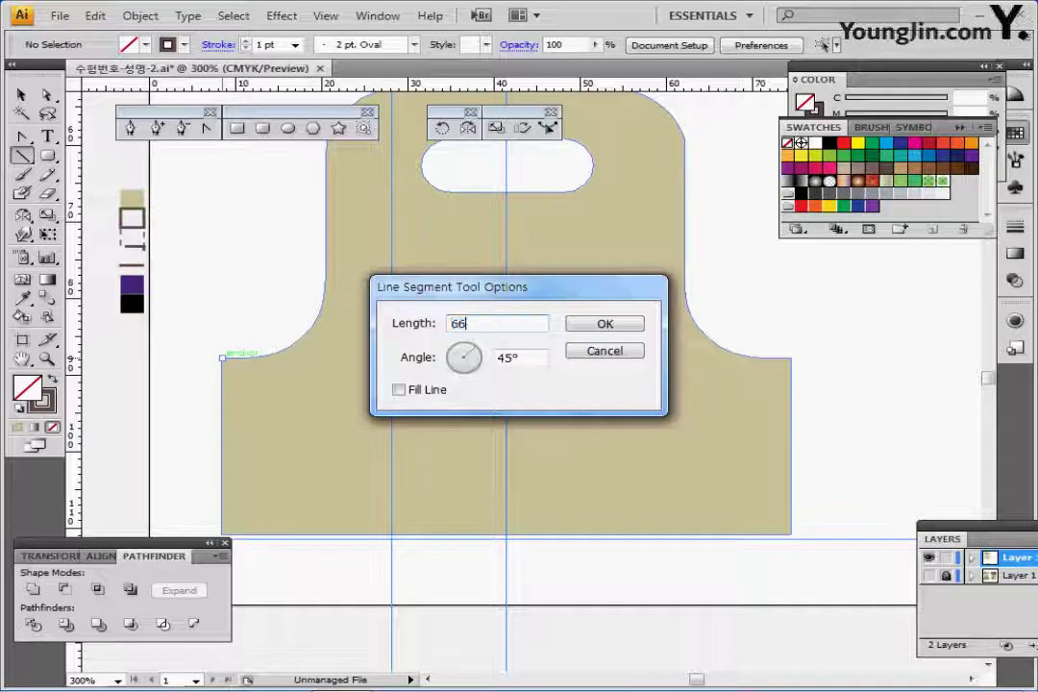
key(Tab)
text(0)
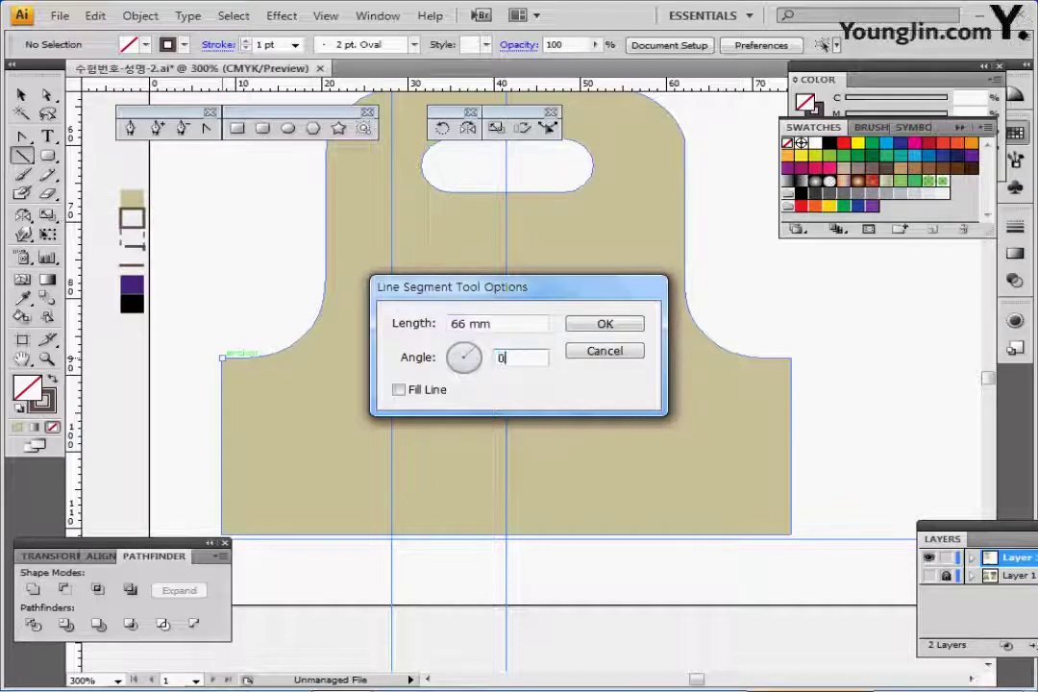
key(Tab)
key(Return)
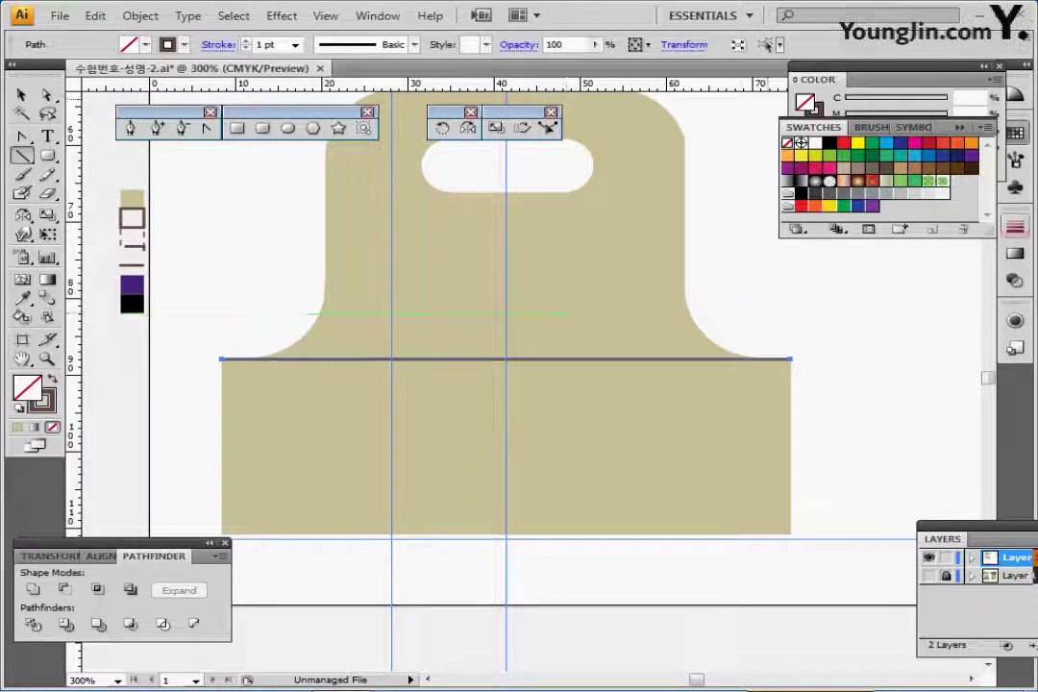
- Show the stroke's CMYK values and draw a 23 mm line at 270° from where the horizontal line meets the left vertical guide
click(1013, 226)
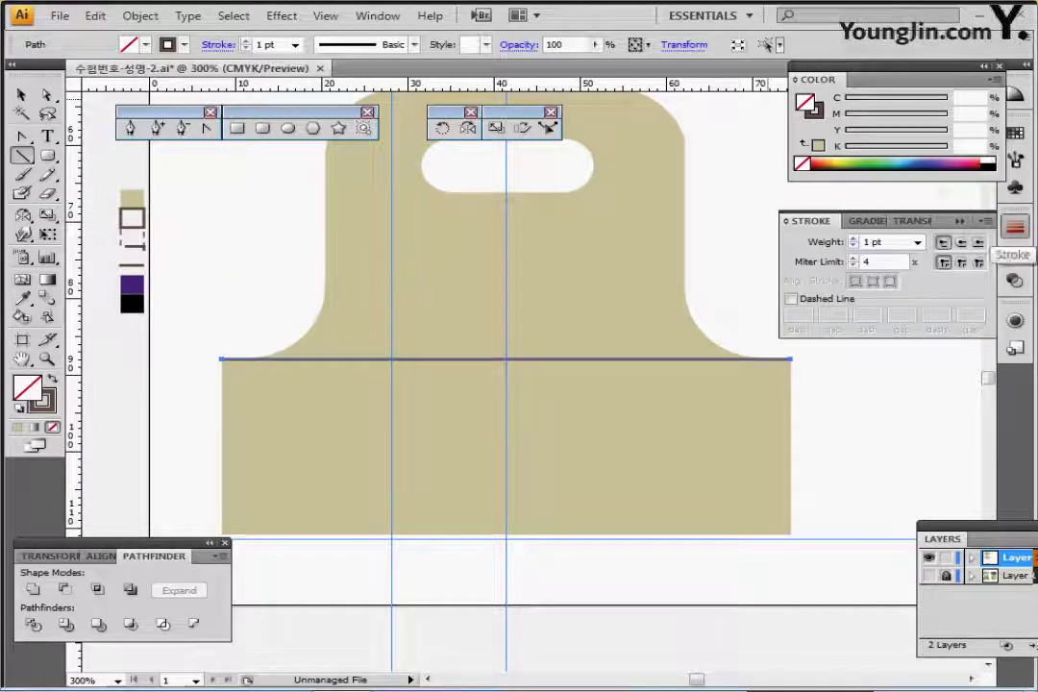
click(959, 221)
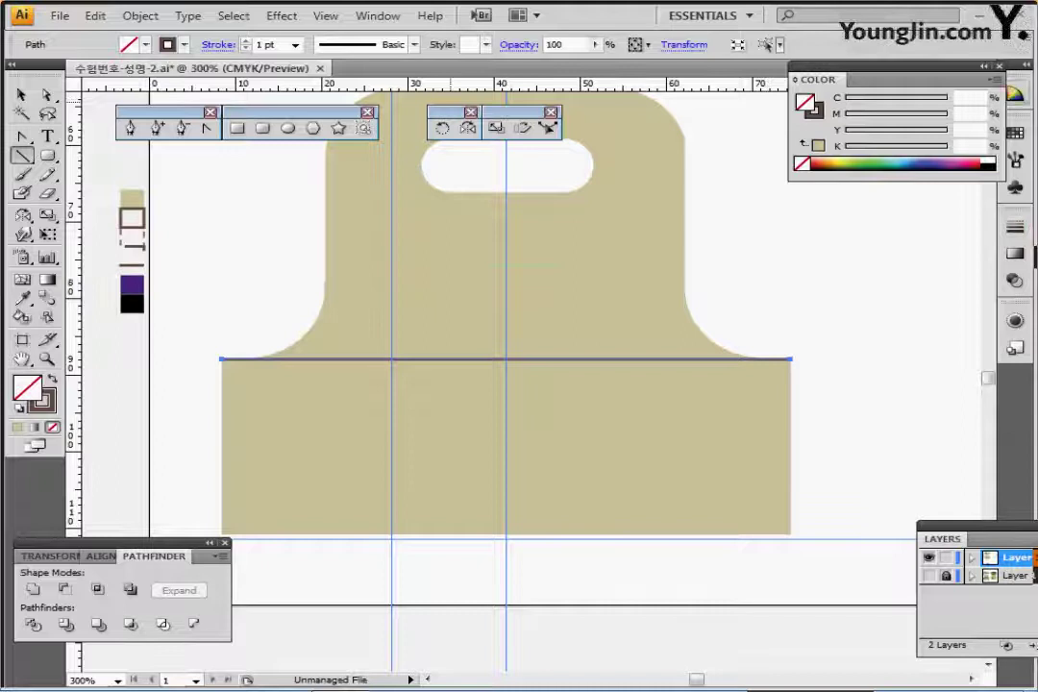
click(816, 111)
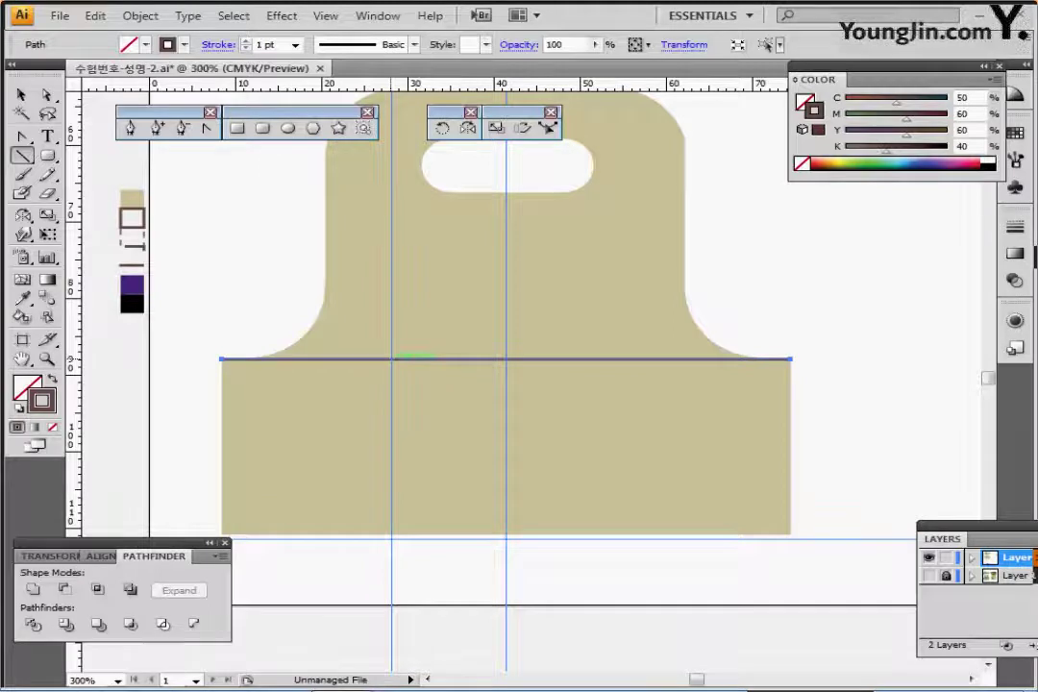
click(392, 358)
drag(519, 287, 580, 254)
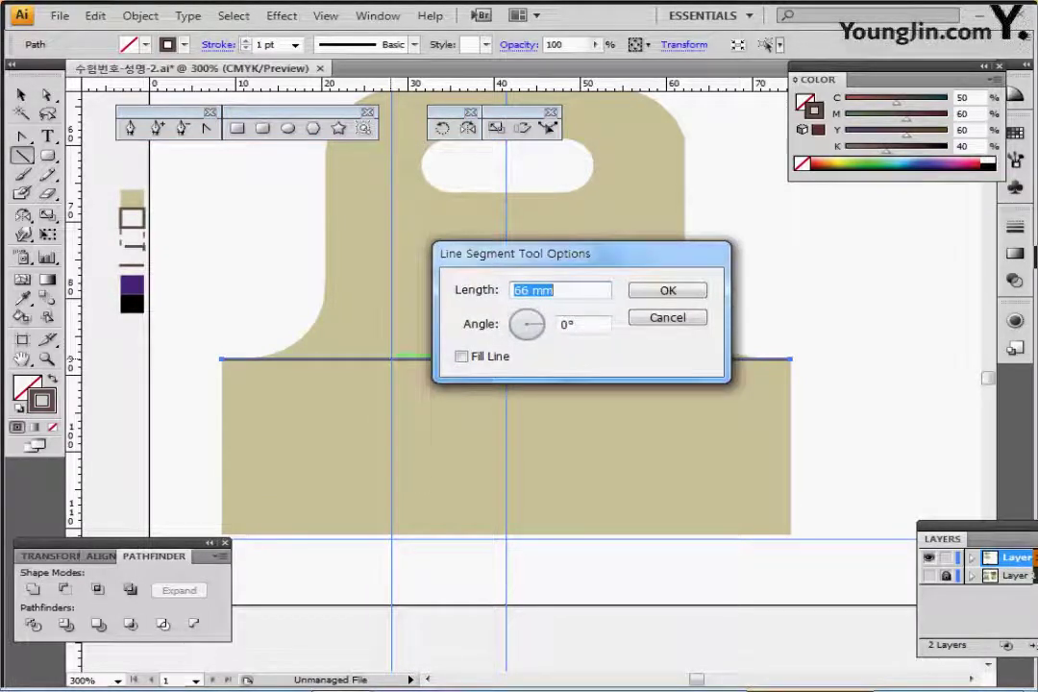
text(23)
key(Tab)
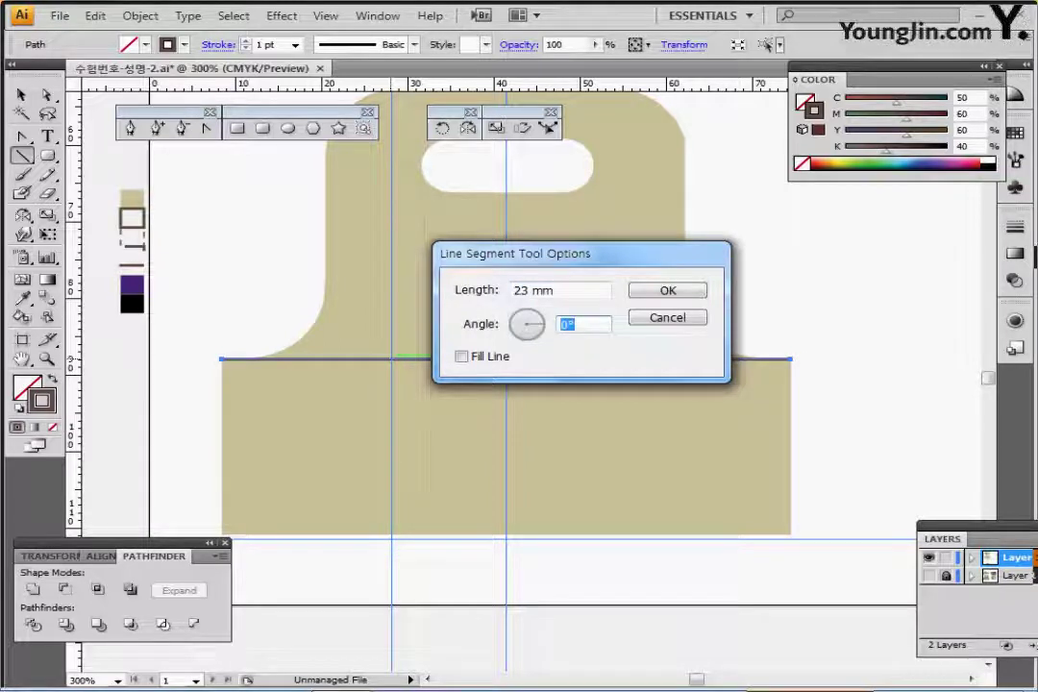
text(27)
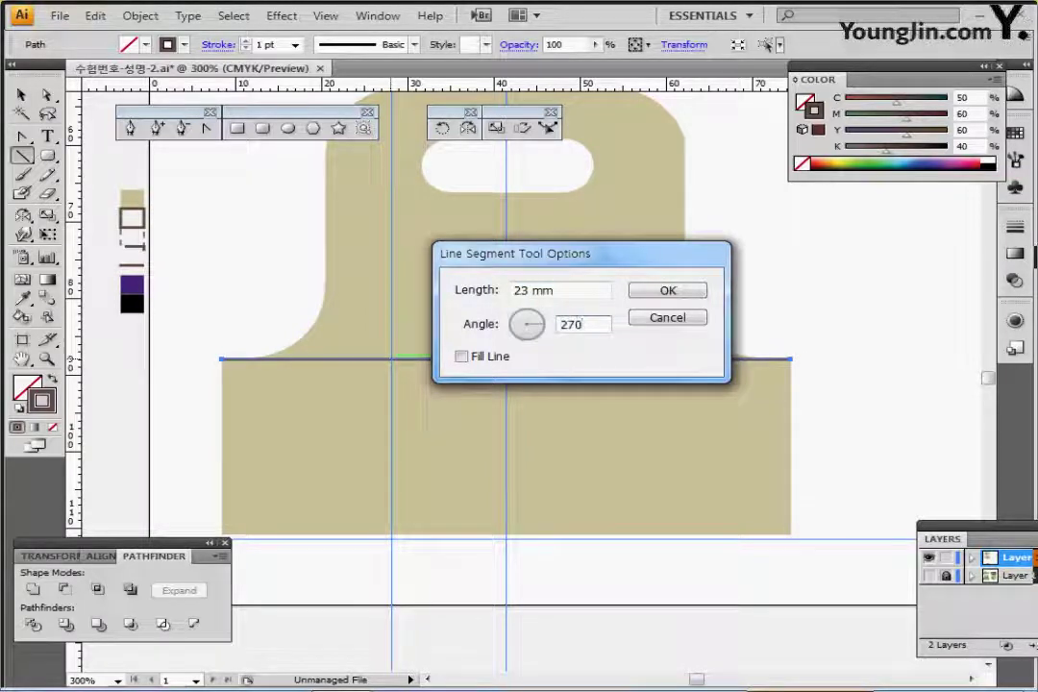
key(Return)
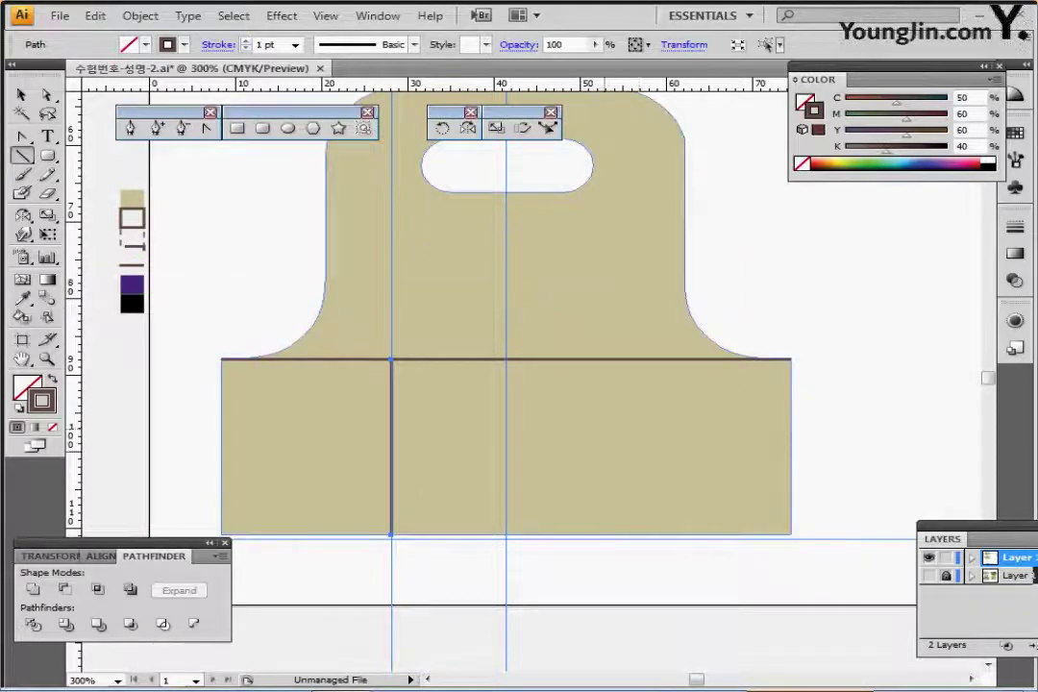
- Save the document with the bag's fold lines
key(ctrl)
key(ctrl+s)
drag(488, 464, 472, 400)
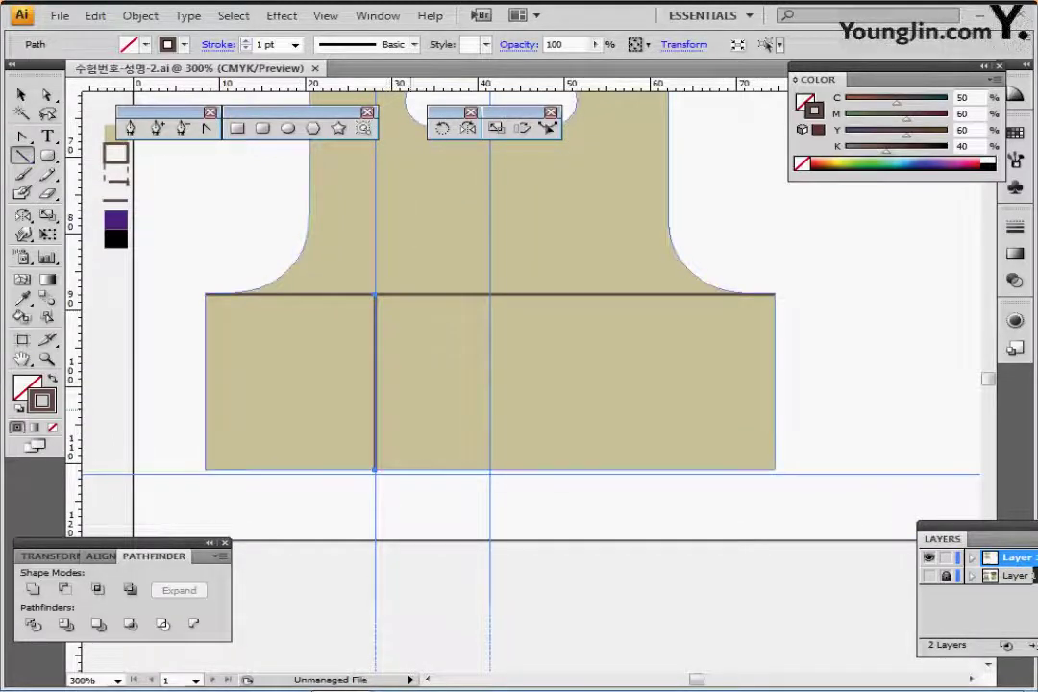
drag(385, 353, 389, 433)
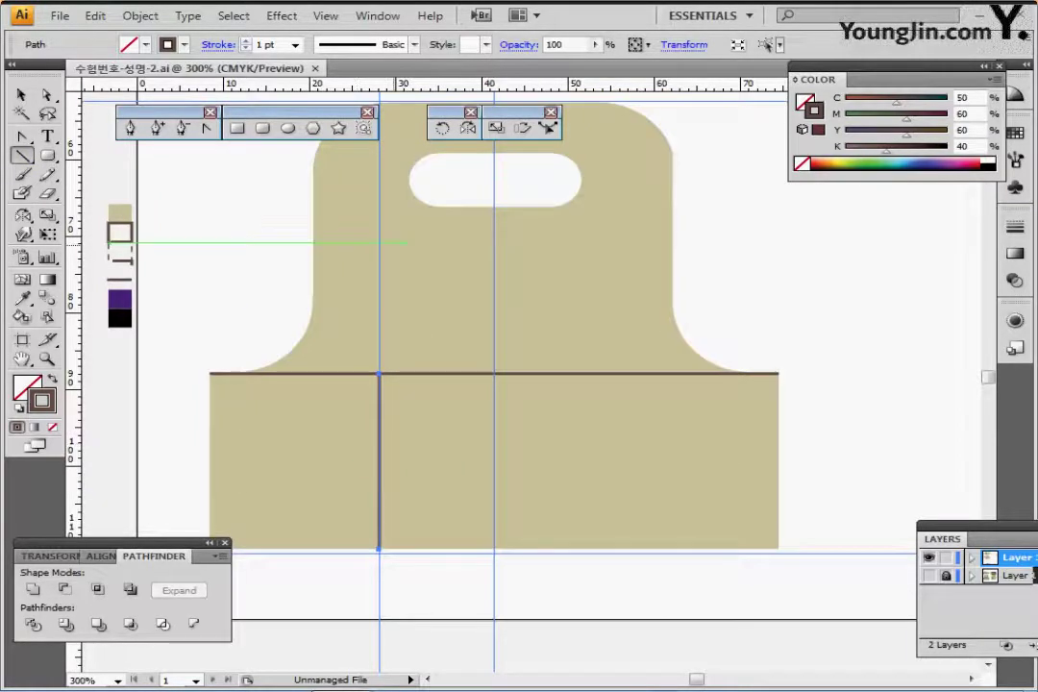
- Draw a vertical line over the template's left handle fold, from the bag's top edge down to the horizontal line
drag(395, 242, 397, 288)
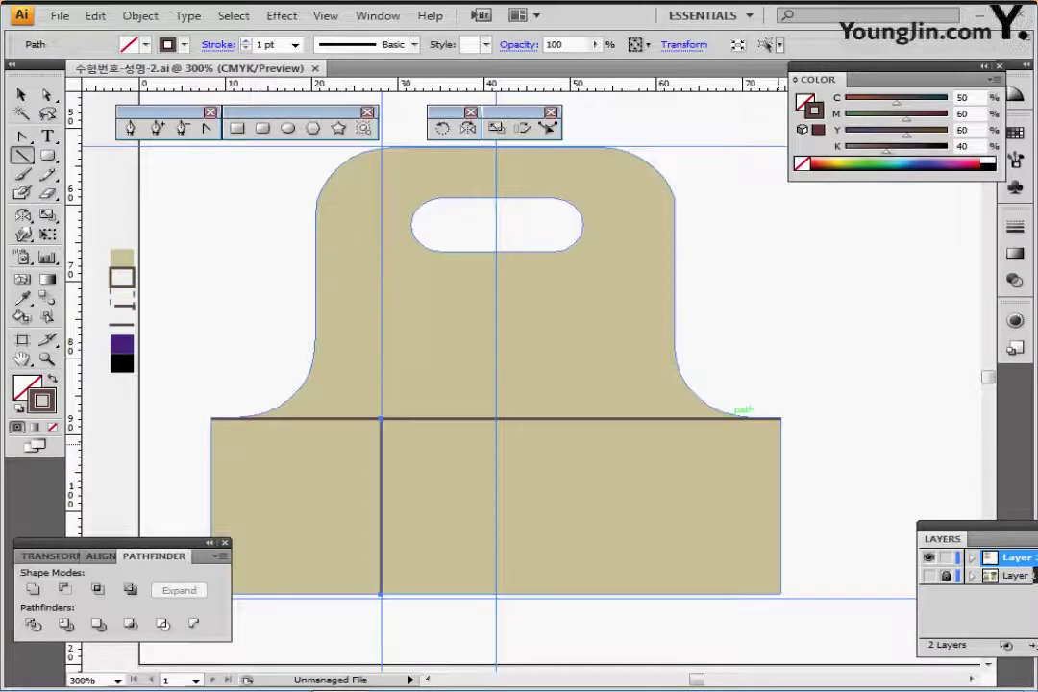
key(ctrl+y)
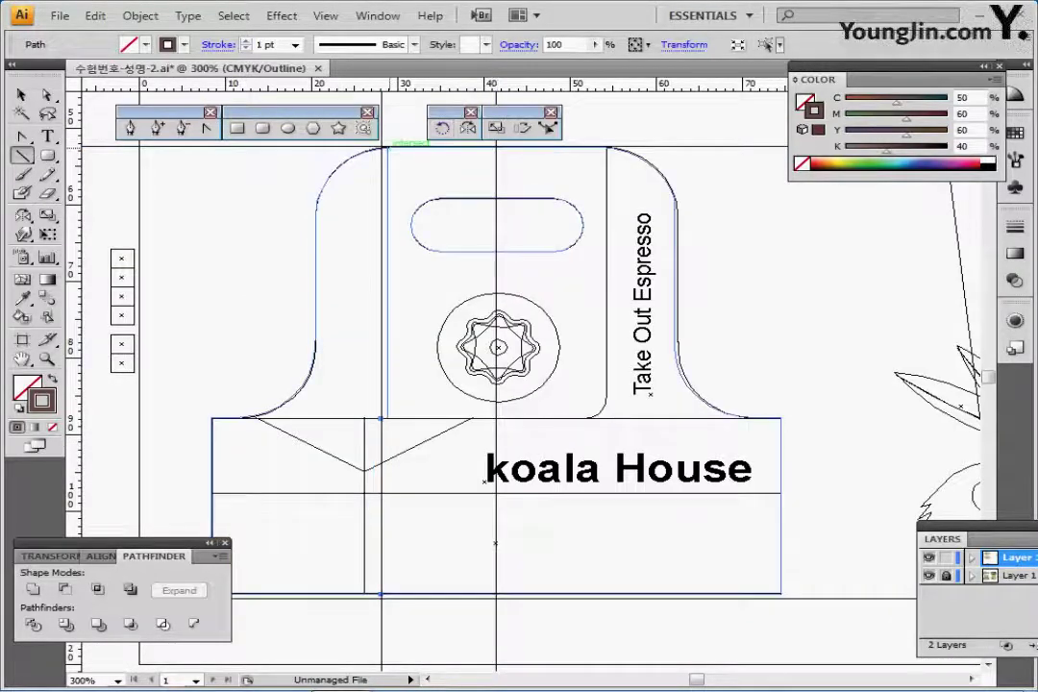
mouse_move(387, 148)
mouse_down()
mouse_move(379, 322)
mouse_move(388, 419)
mouse_up()
key(ctrl+shift+a)
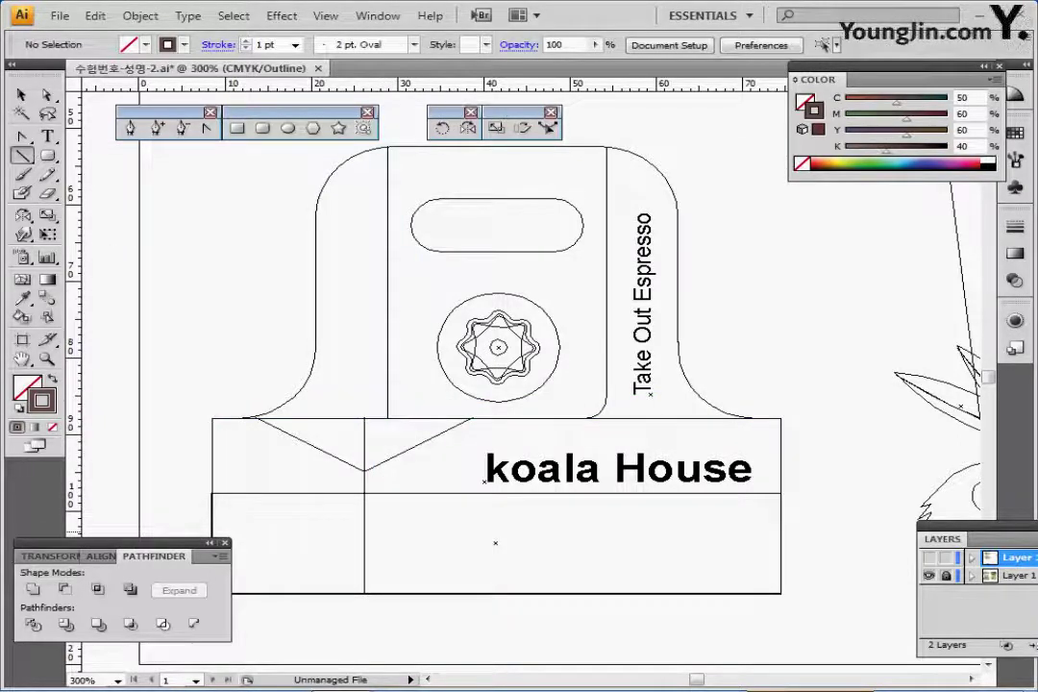
key(ctrl+y)
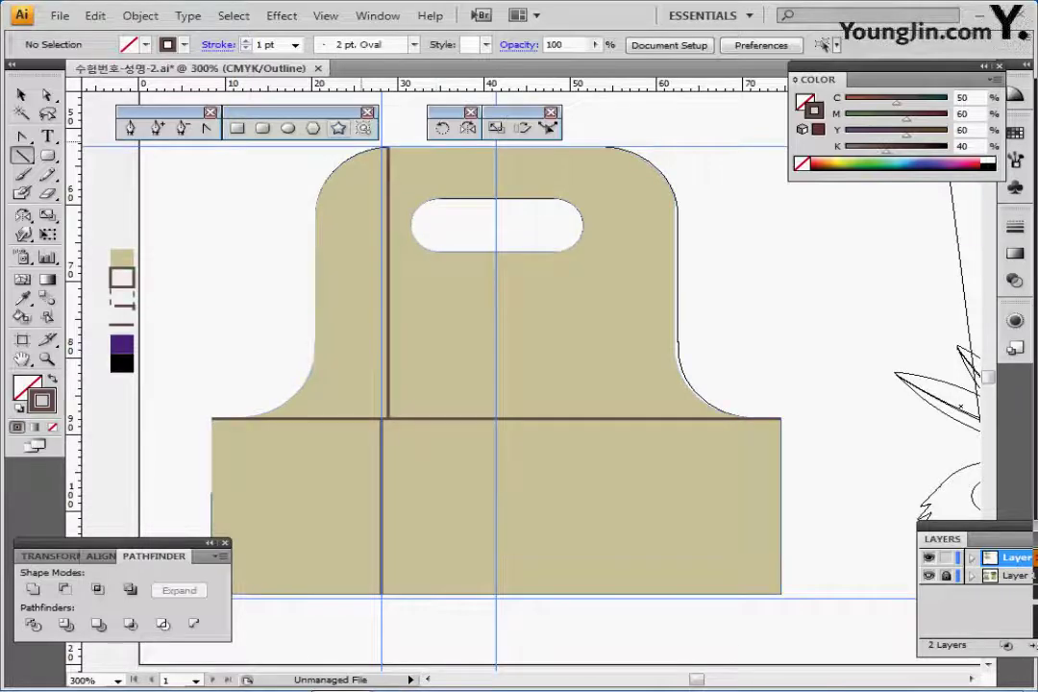
- Apply the dashed colour sample's stroke to the new vertical line with the Eyedropper
ctrl+click(388, 322)
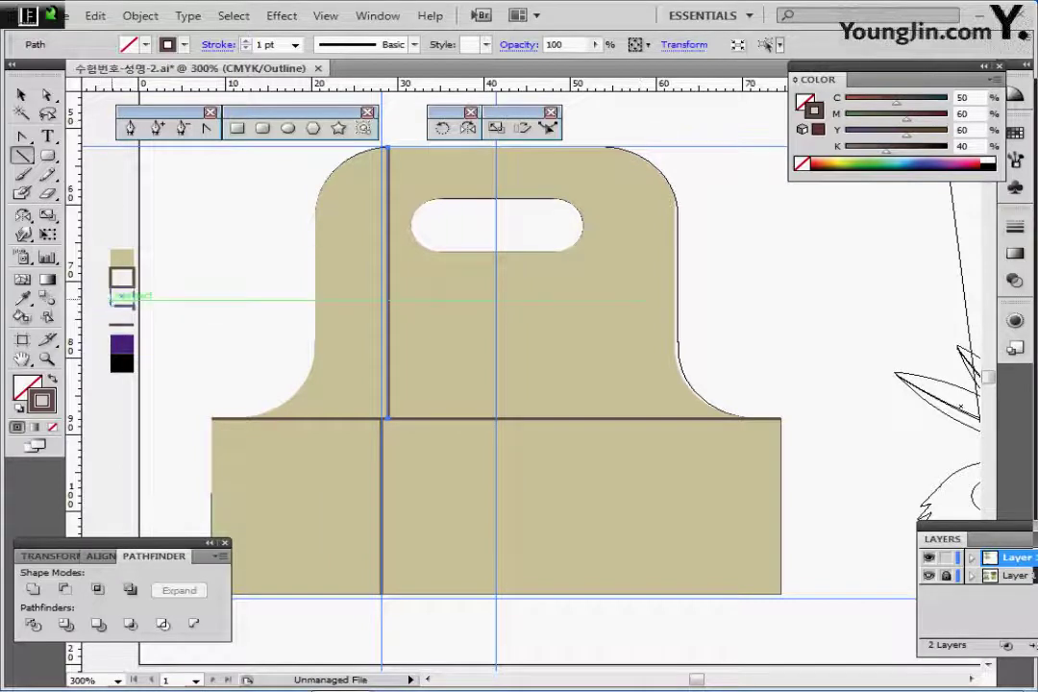
key(i)
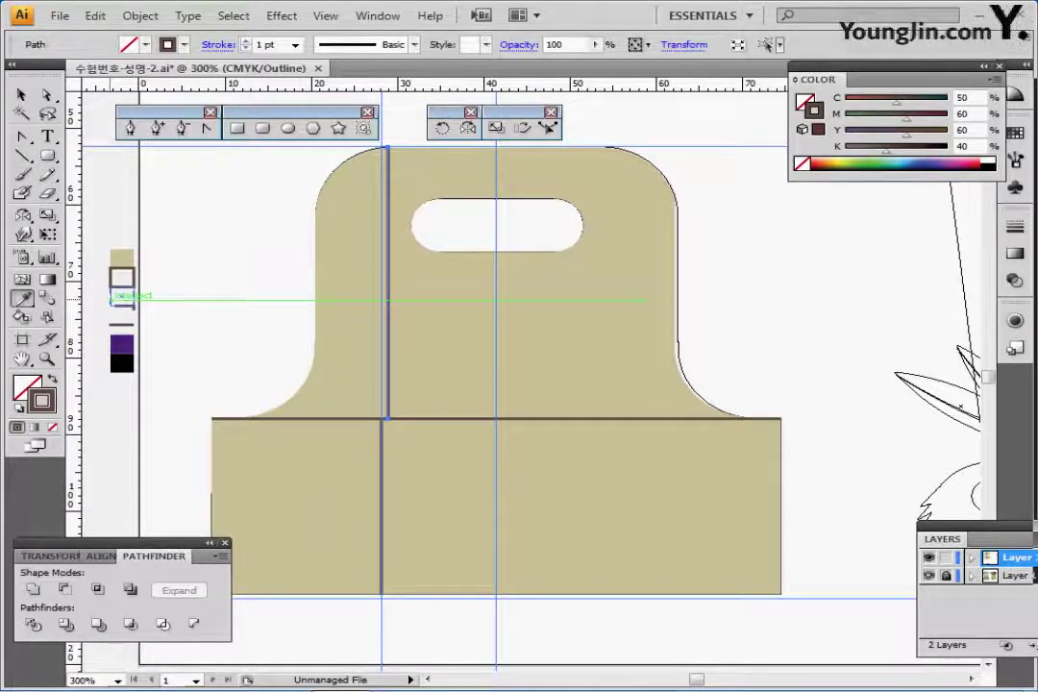
click(112, 300)
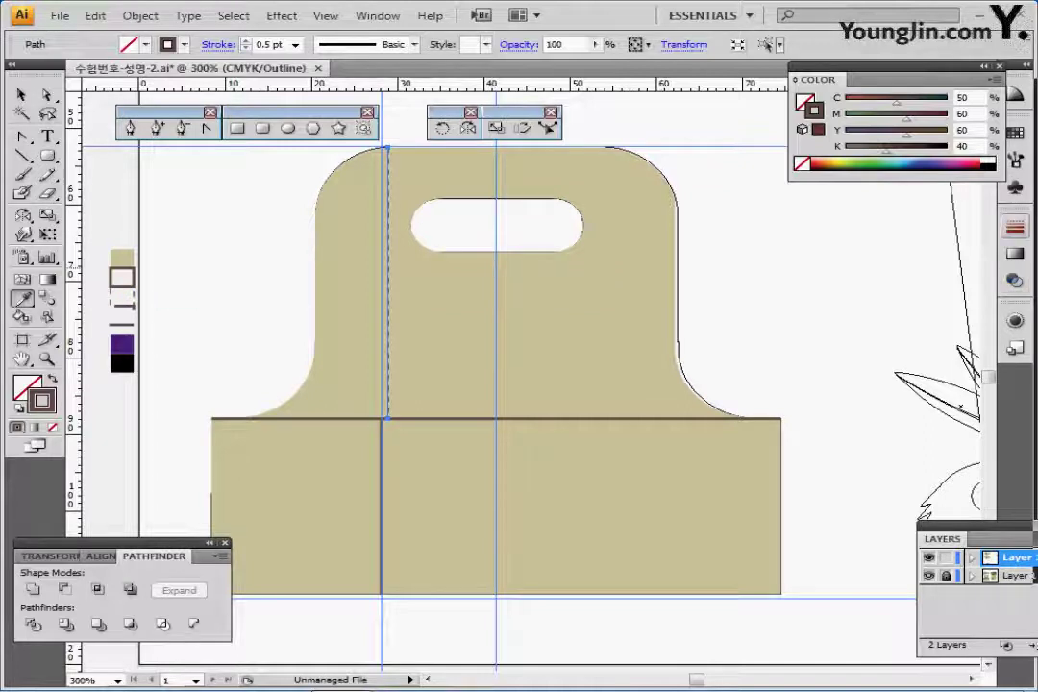
- Set the dashed vertical line's stroke weight to 1 pt and its dash length to 8 pt, and deselect it
click(1015, 225)
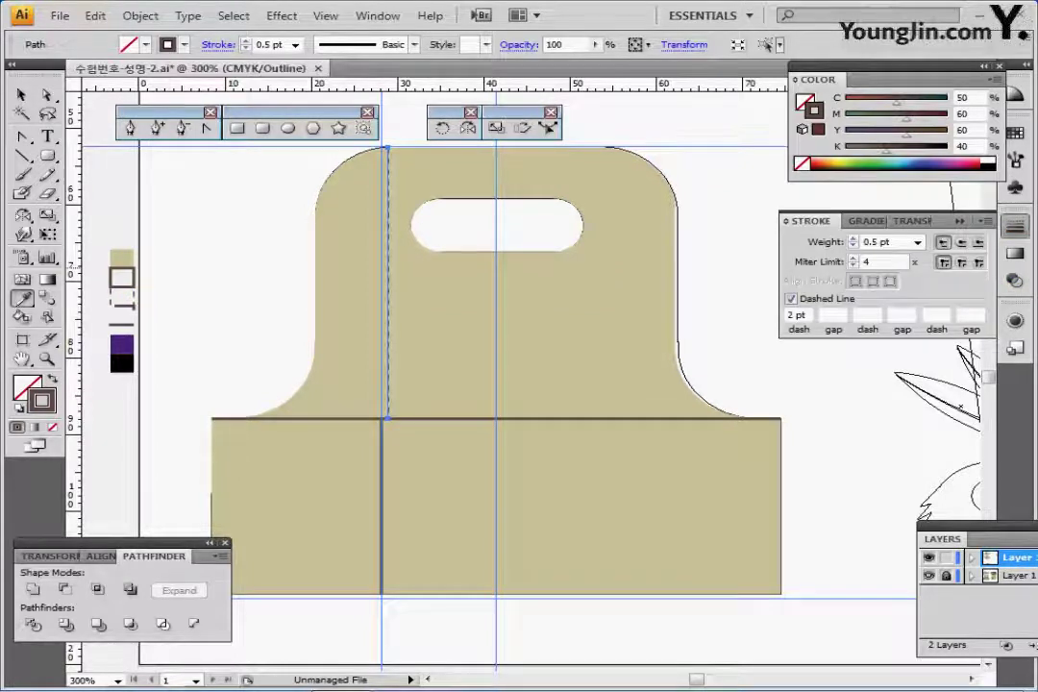
click(852, 238)
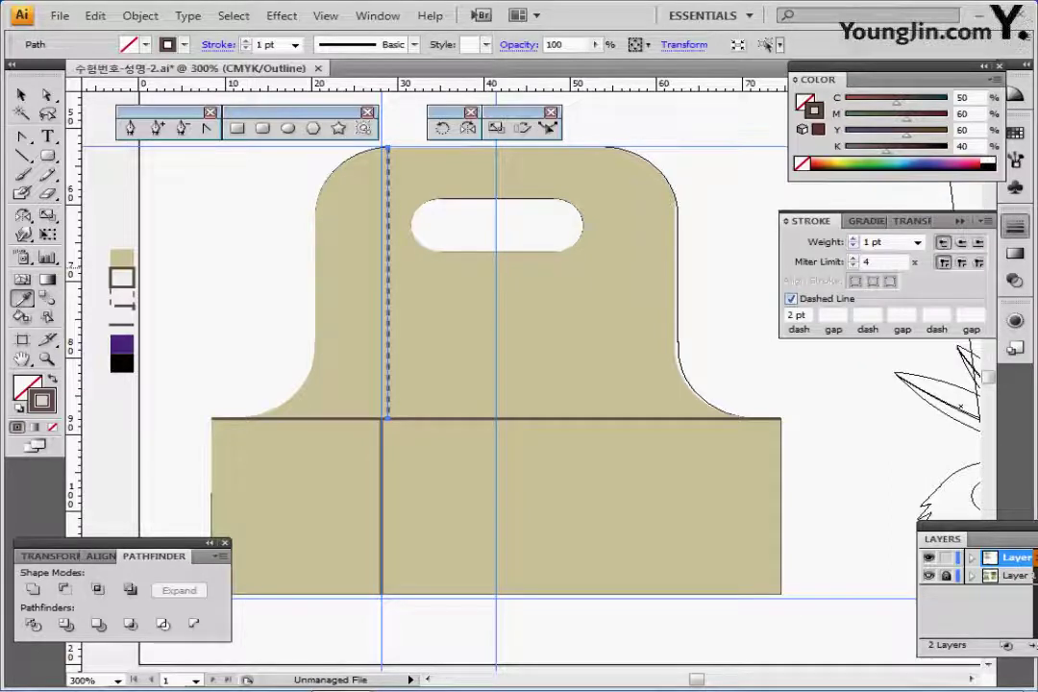
click(797, 315)
text(8)
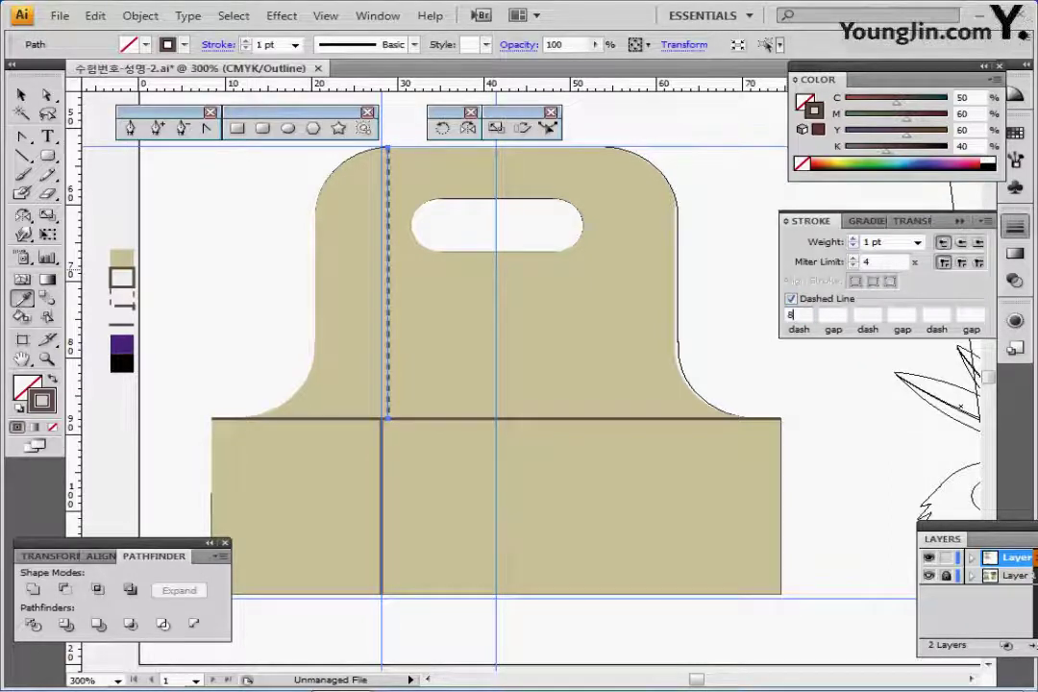
key(Return)
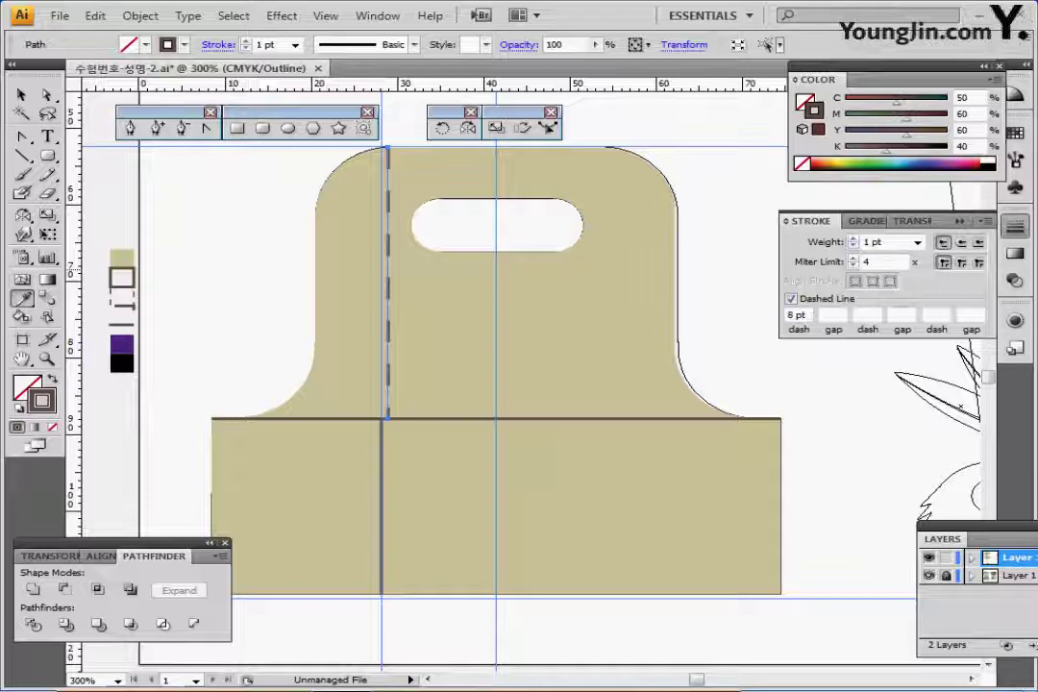
click(1015, 227)
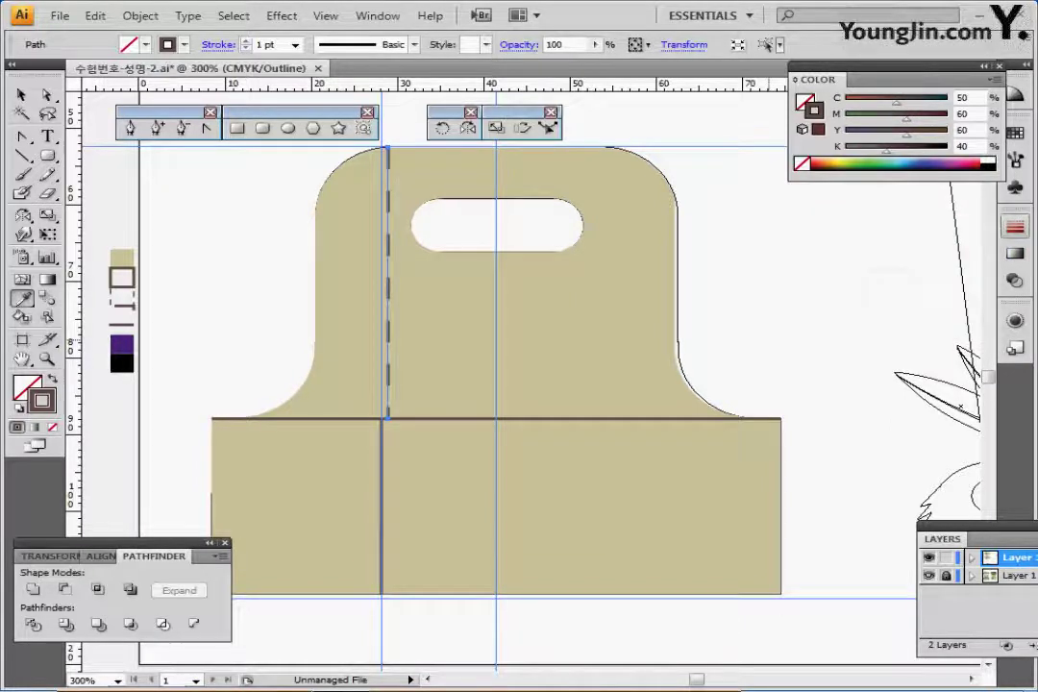
key(ctrl+shift+a)
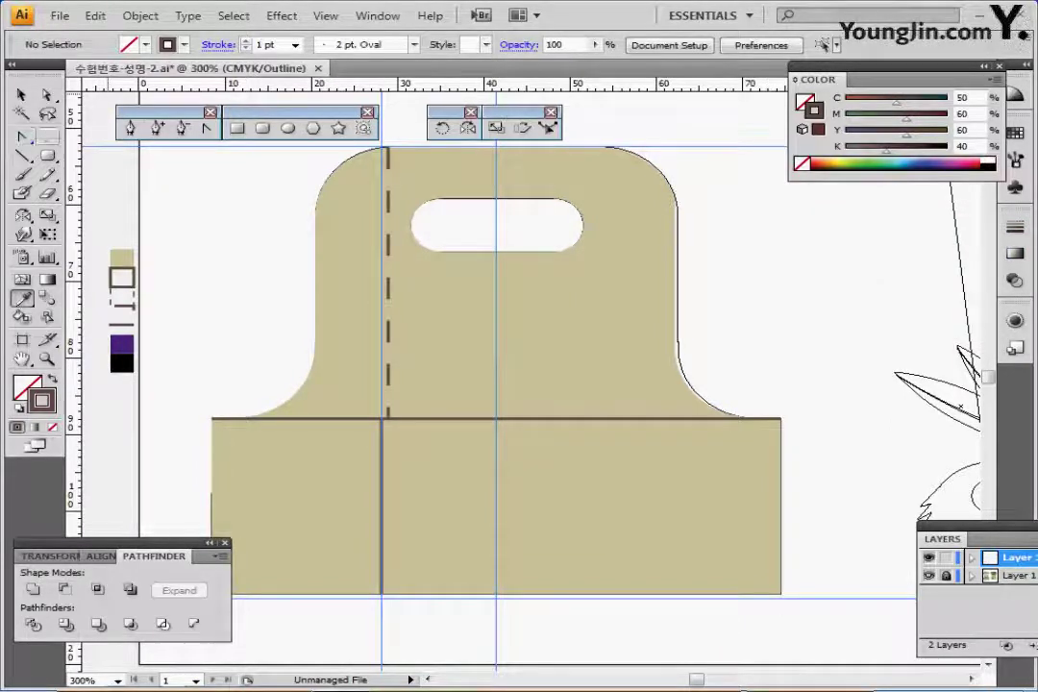
- Draw the right dashed fold with the Pen tool, from the top edge straight down and curving inward onto the horizontal line
click(130, 128)
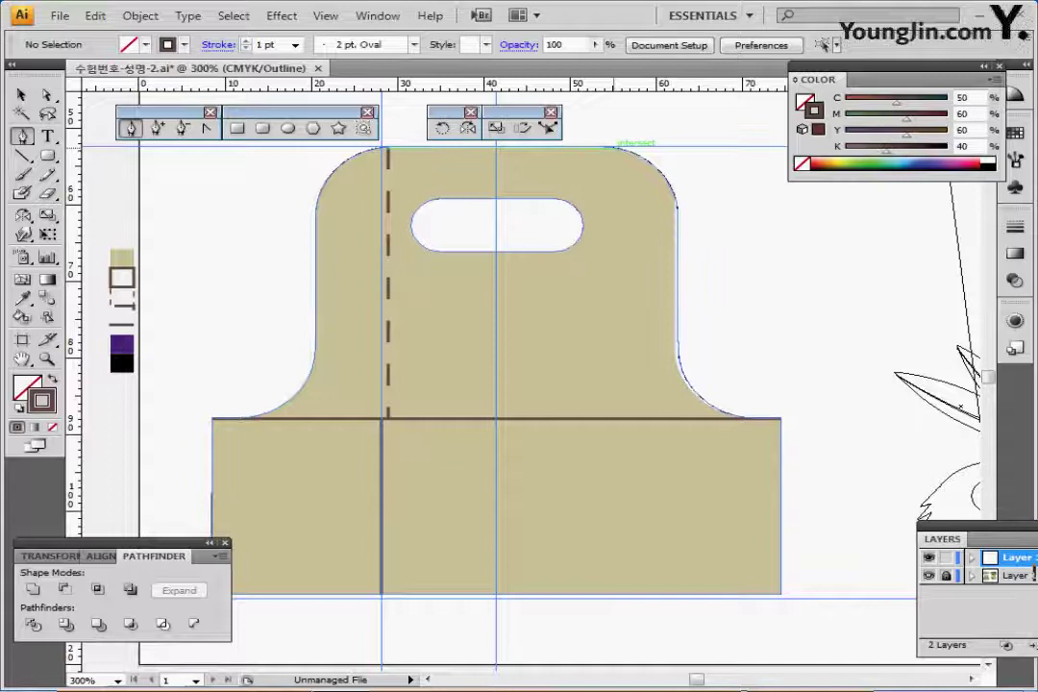
click(613, 147)
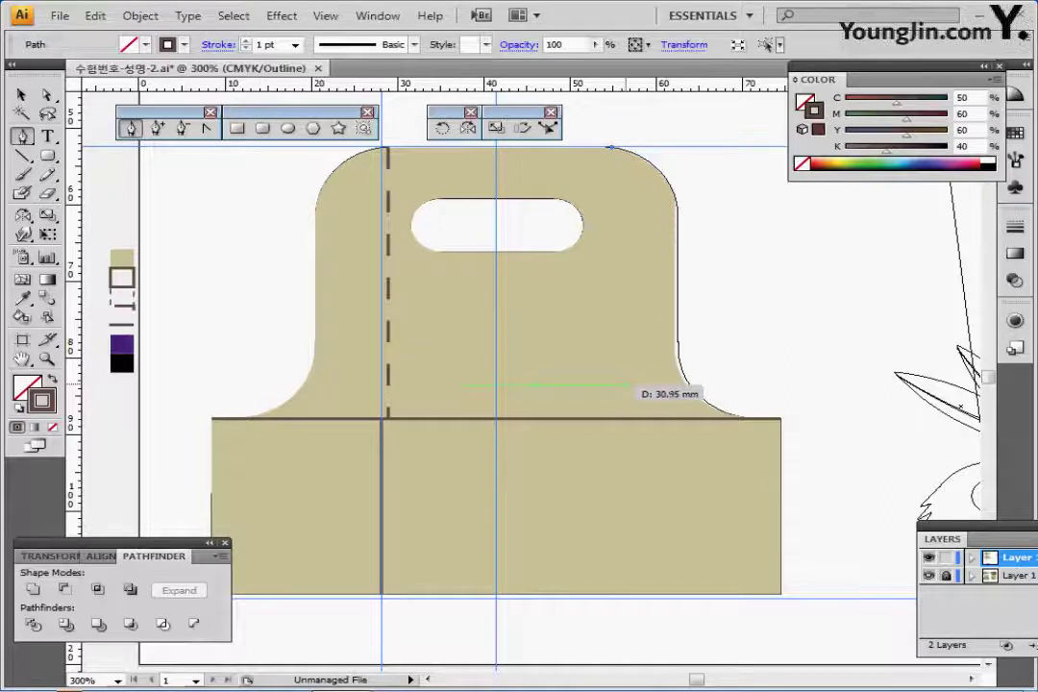
click(613, 383)
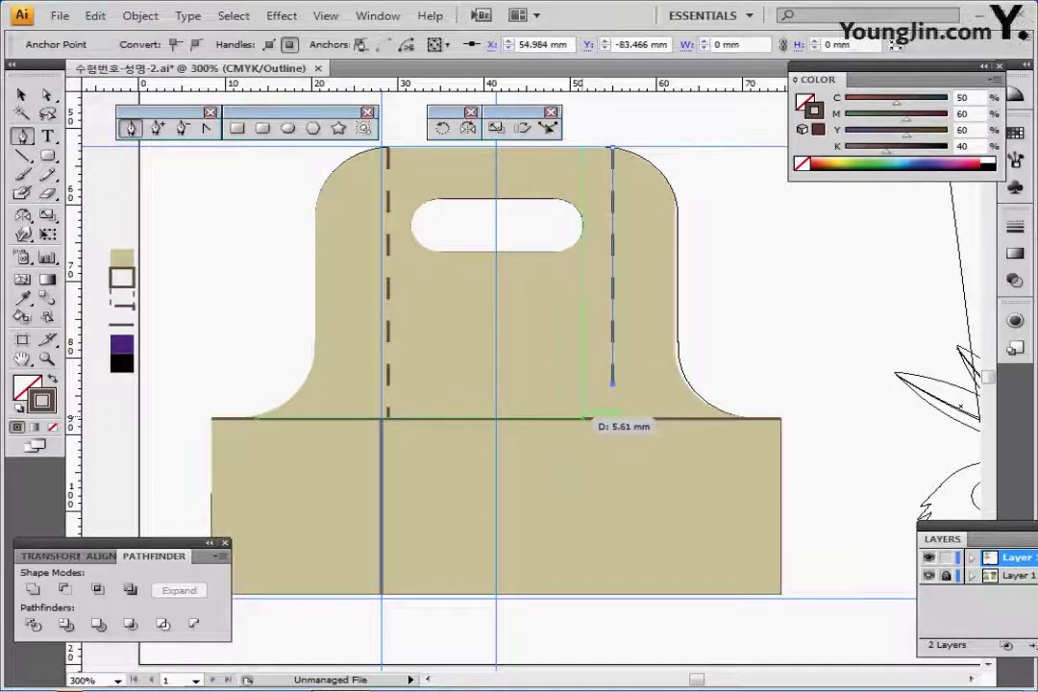
drag(581, 417, 549, 416)
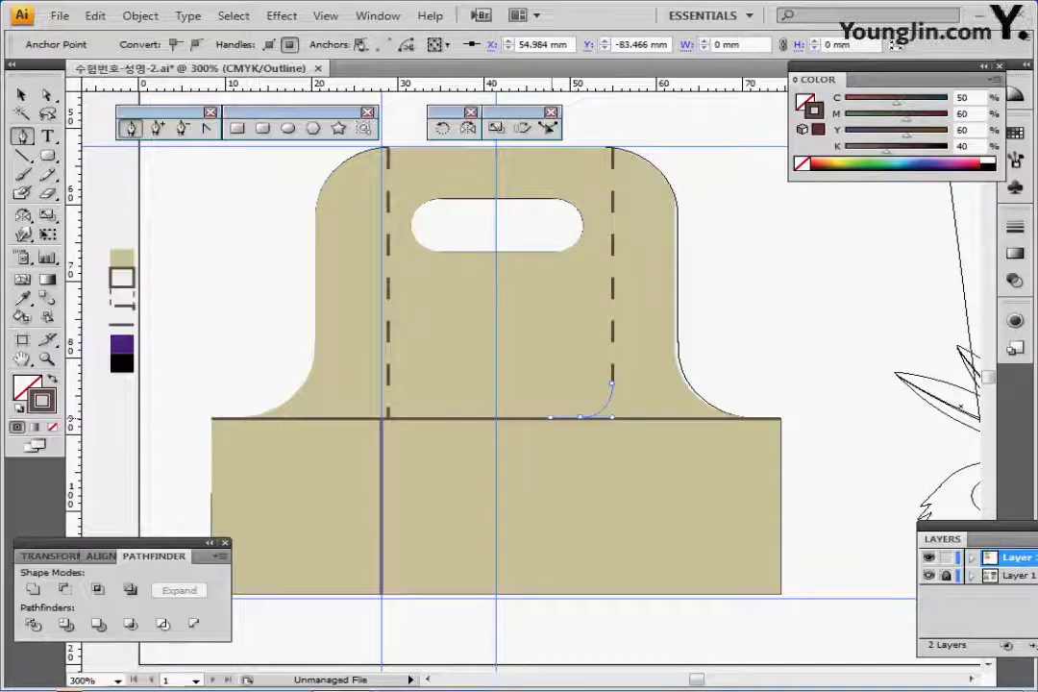
drag(580, 416, 868, 349)
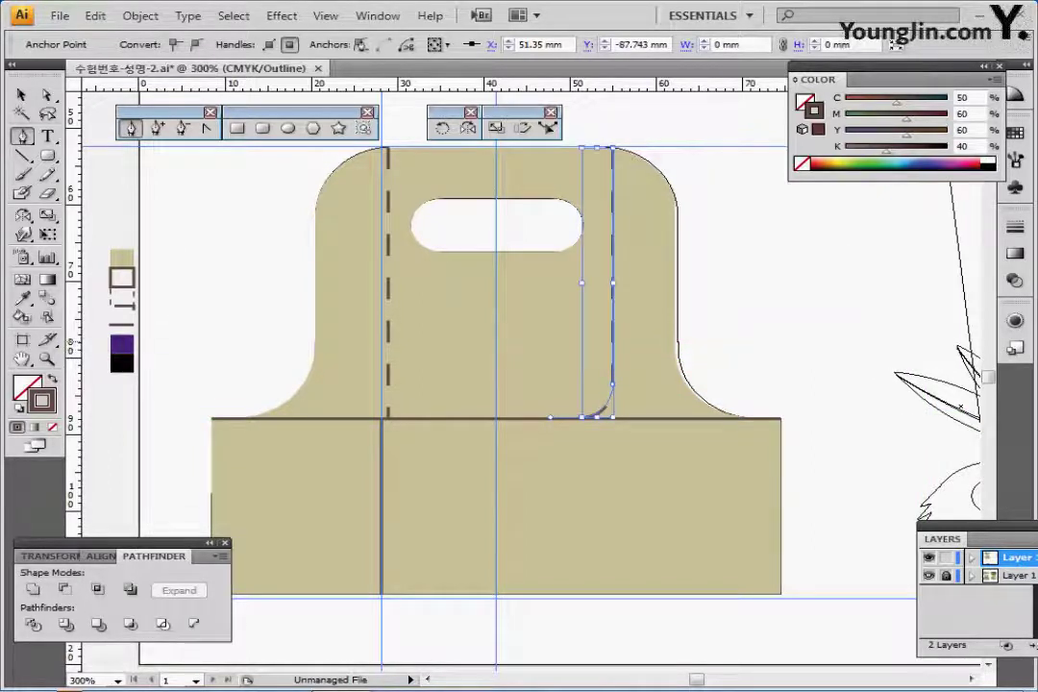
ctrl+click(732, 292)
- Draw a diagonal line with the dashed sample's 0.5 pt stroke, from the horizontal line's left part down to the base's vertical line
ctrl+click(121, 297)
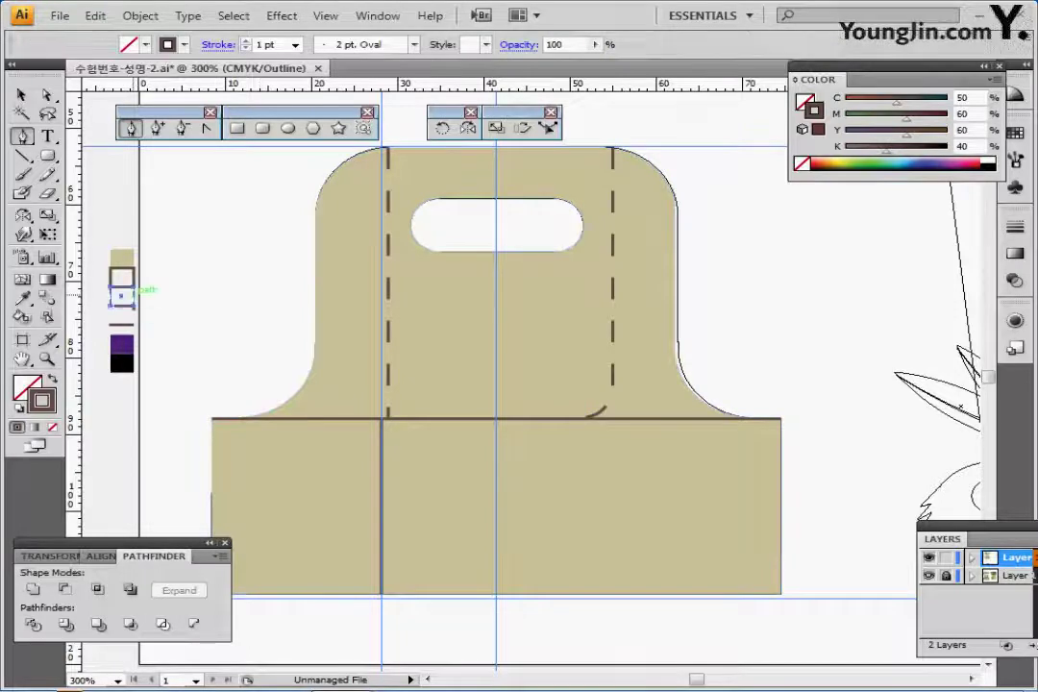
ctrl+click(192, 336)
ctrl+click(490, 445)
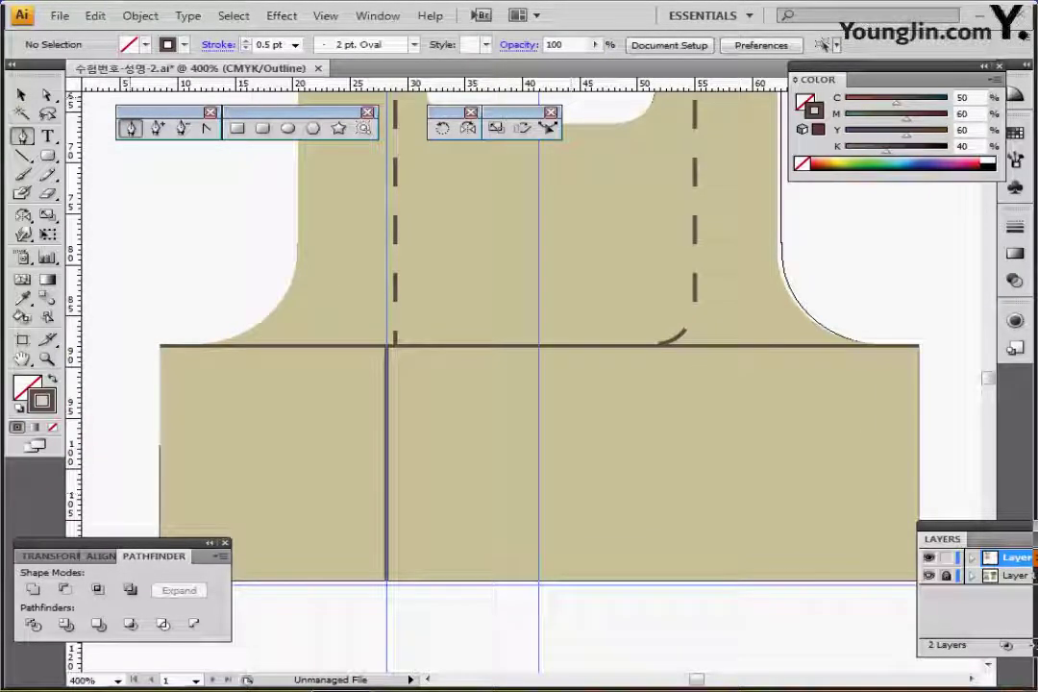
key(backslash)
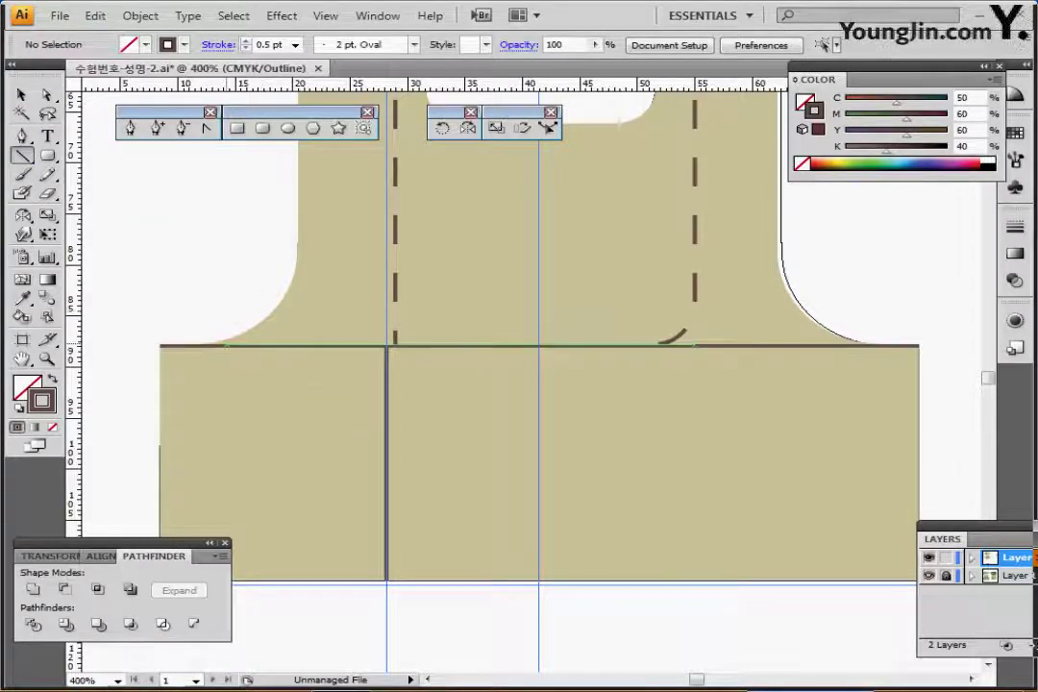
drag(223, 344, 385, 429)
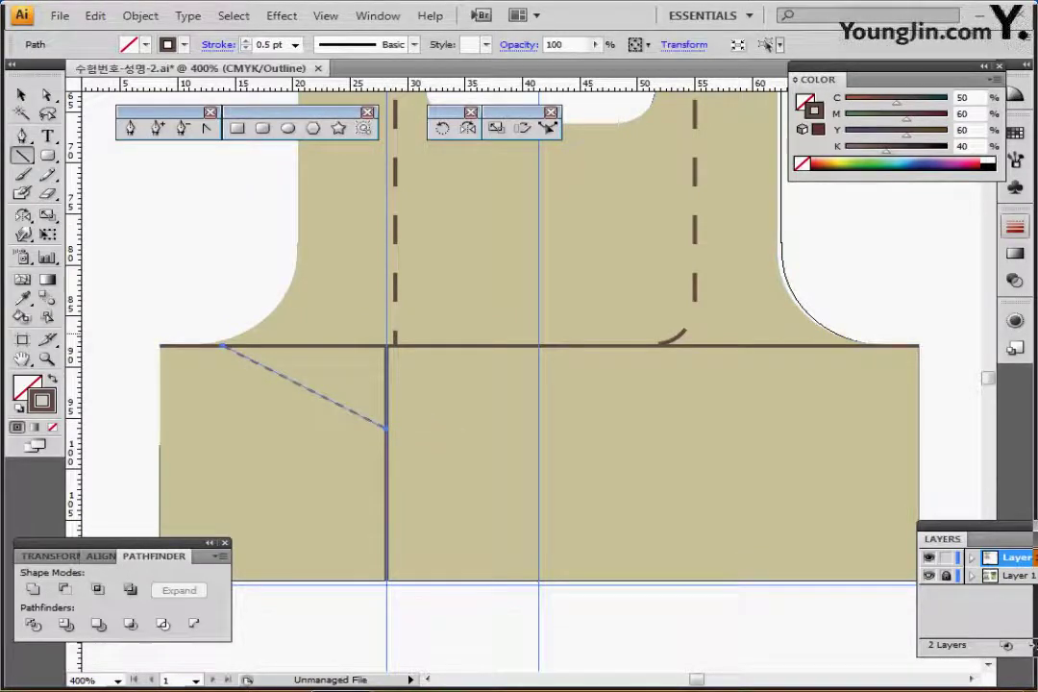
click(1014, 225)
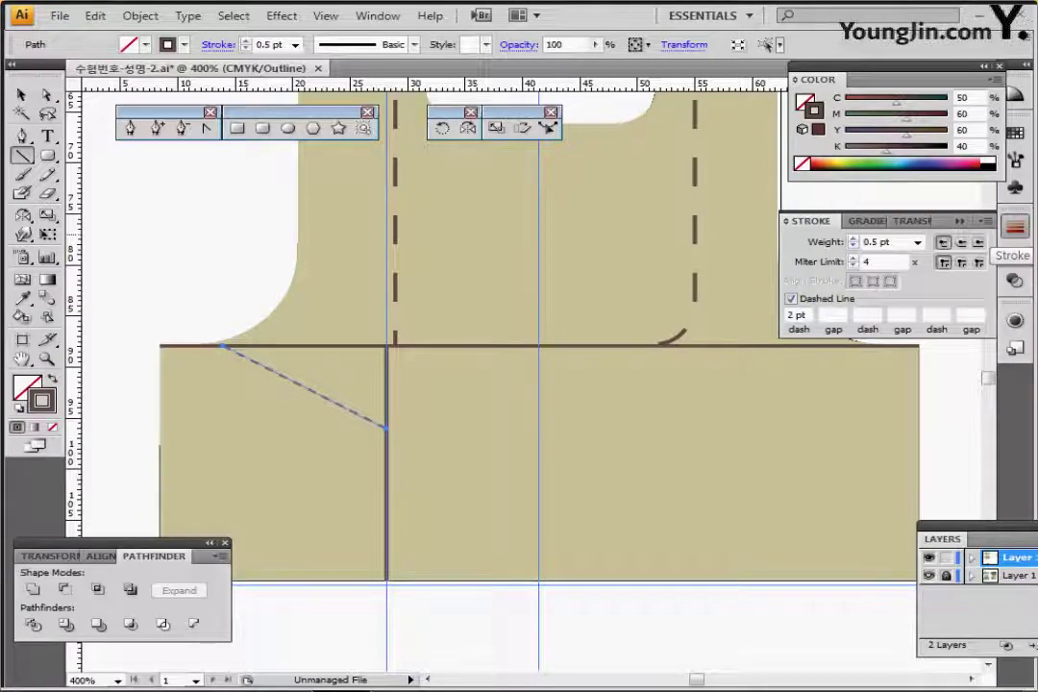
click(1015, 227)
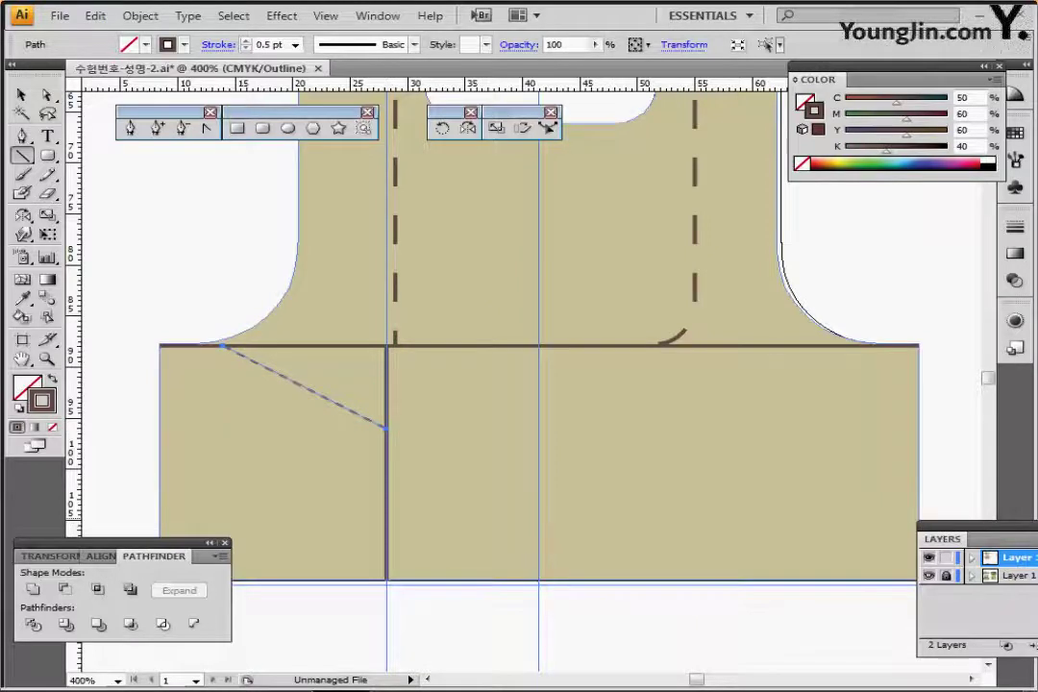
- Move the diagonal's lower end to the vertex of the template's V-shaped fold, using the outline view for alignment
key(ctrl+y)
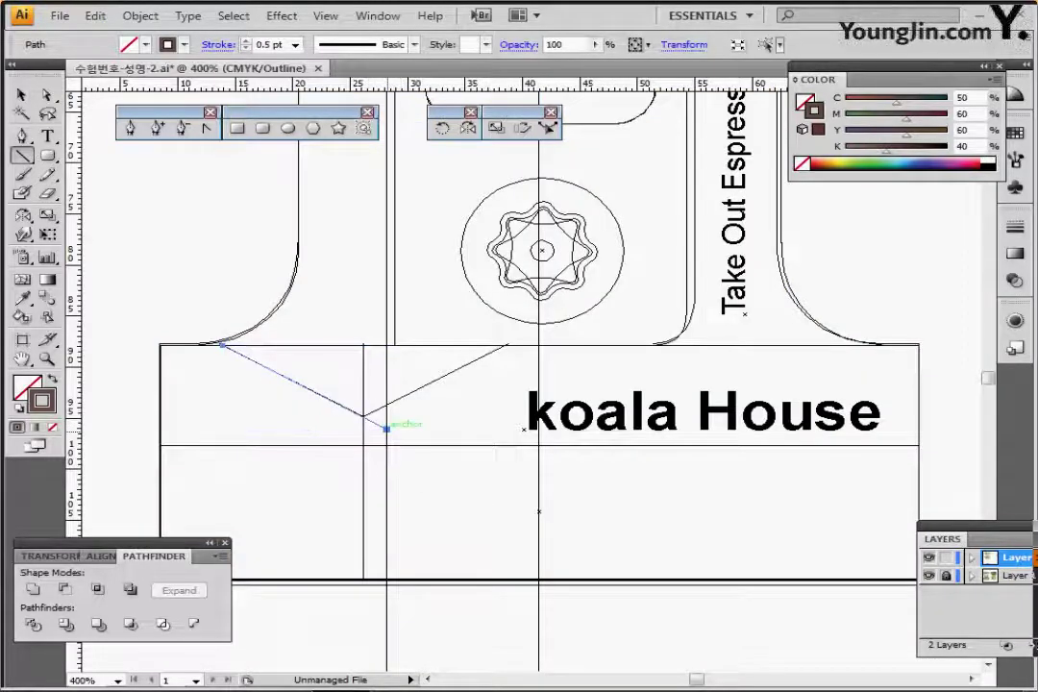
key(ctrl+y)
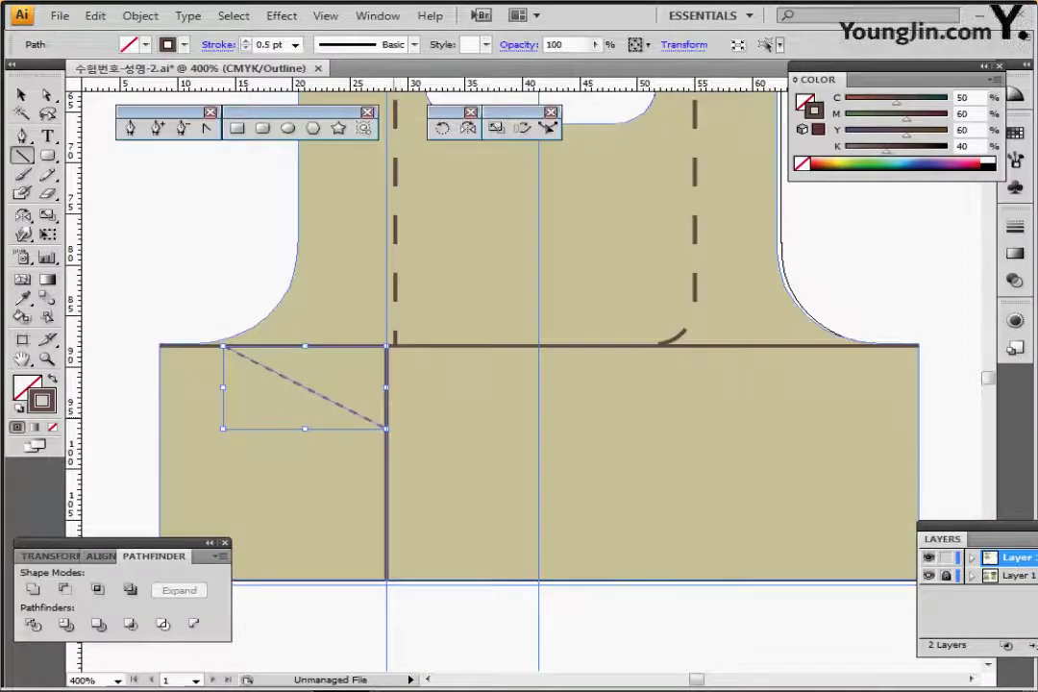
key(ctrl+y)
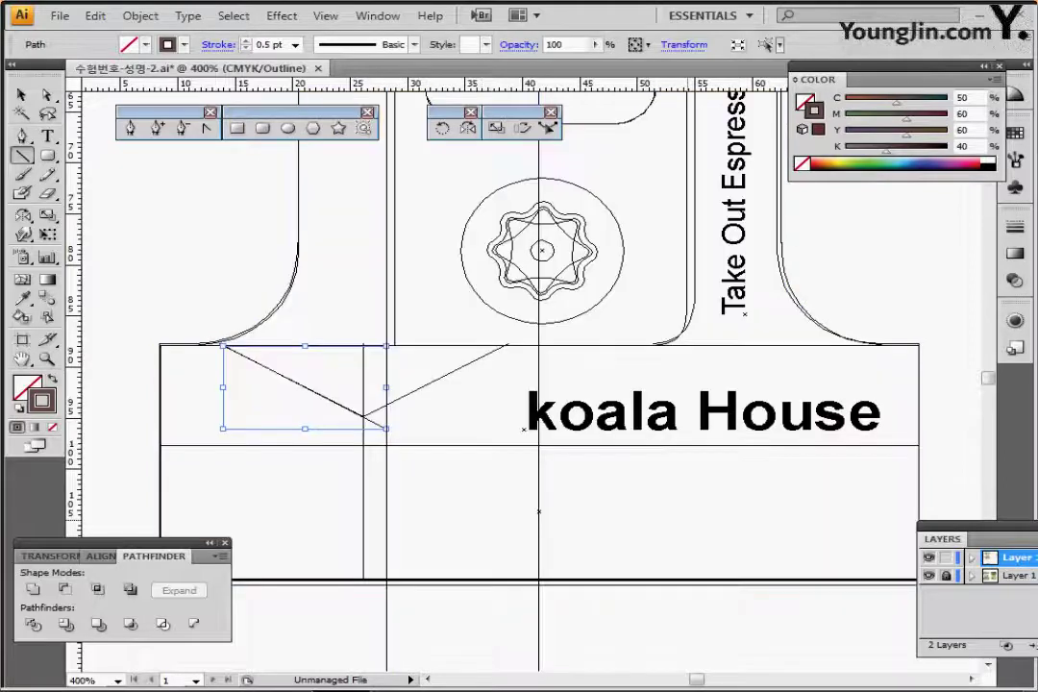
drag(386, 429, 363, 416)
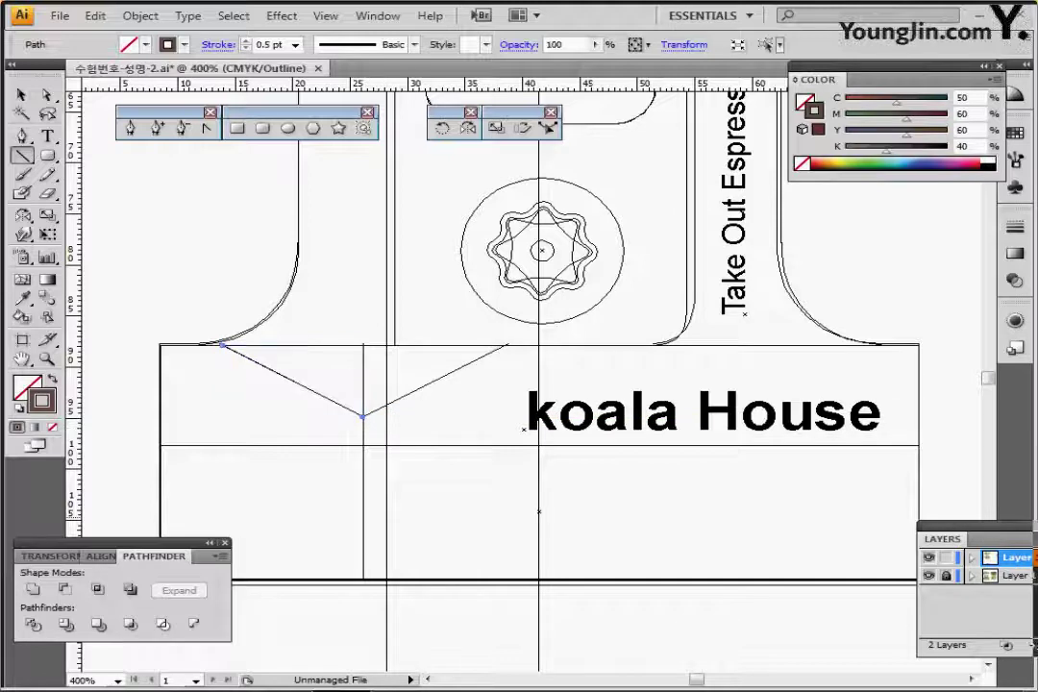
key(ctrl+y)
key(ctrl)
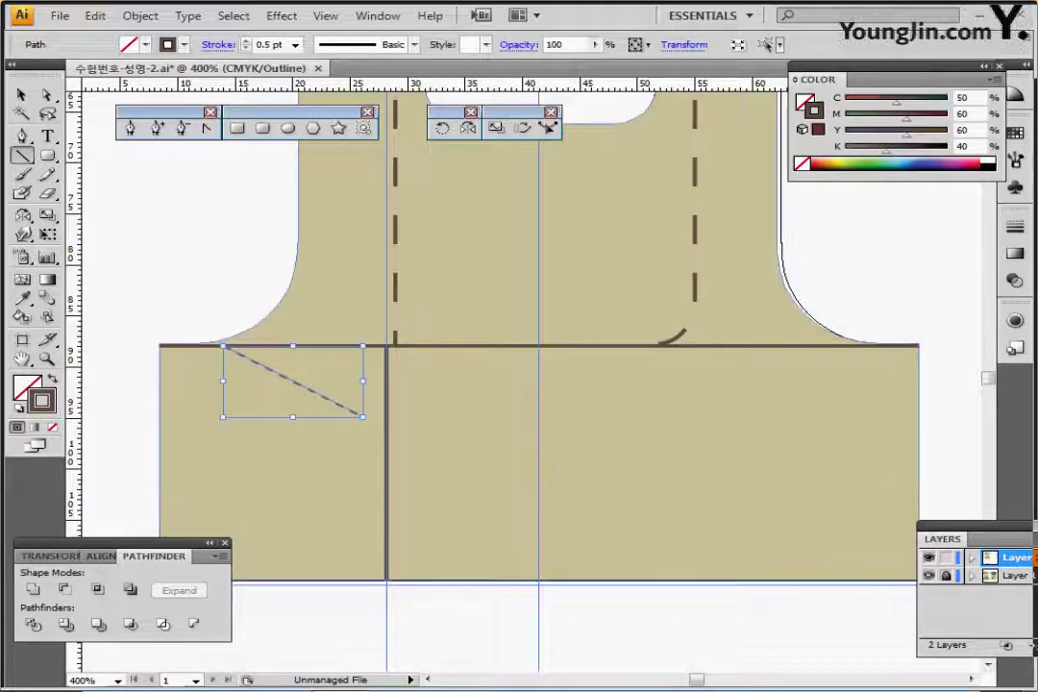
- Move the base's vertical line left onto the template's vertical fold line and hide the template layer
key(ctrl+y)
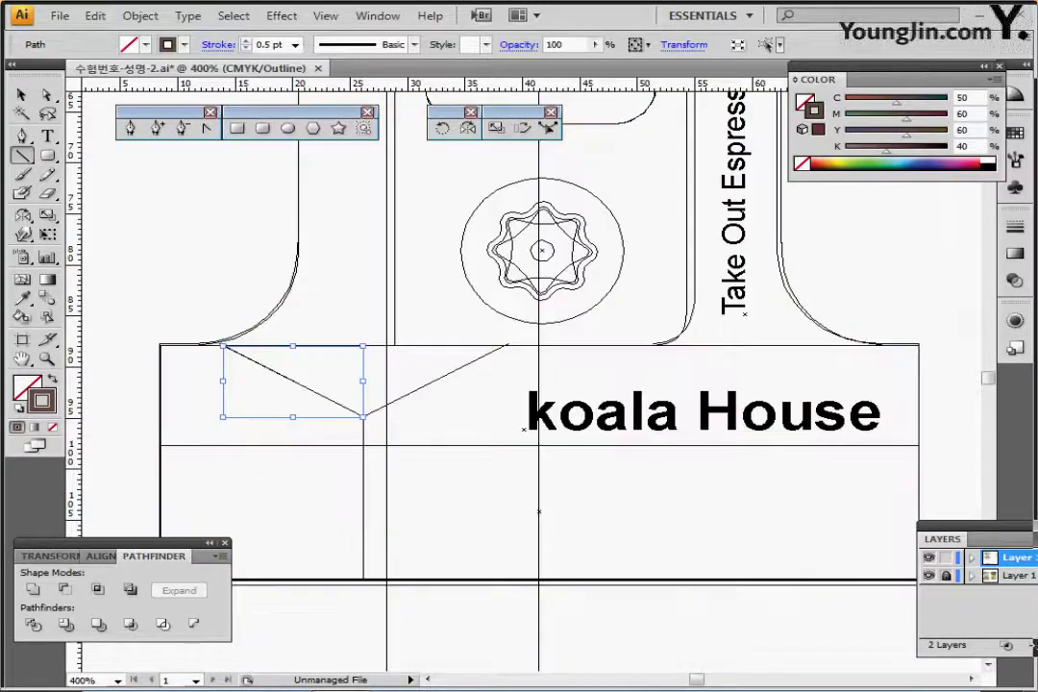
key(ctrl+y)
key(ctrl+y)
ctrl+click(387, 519)
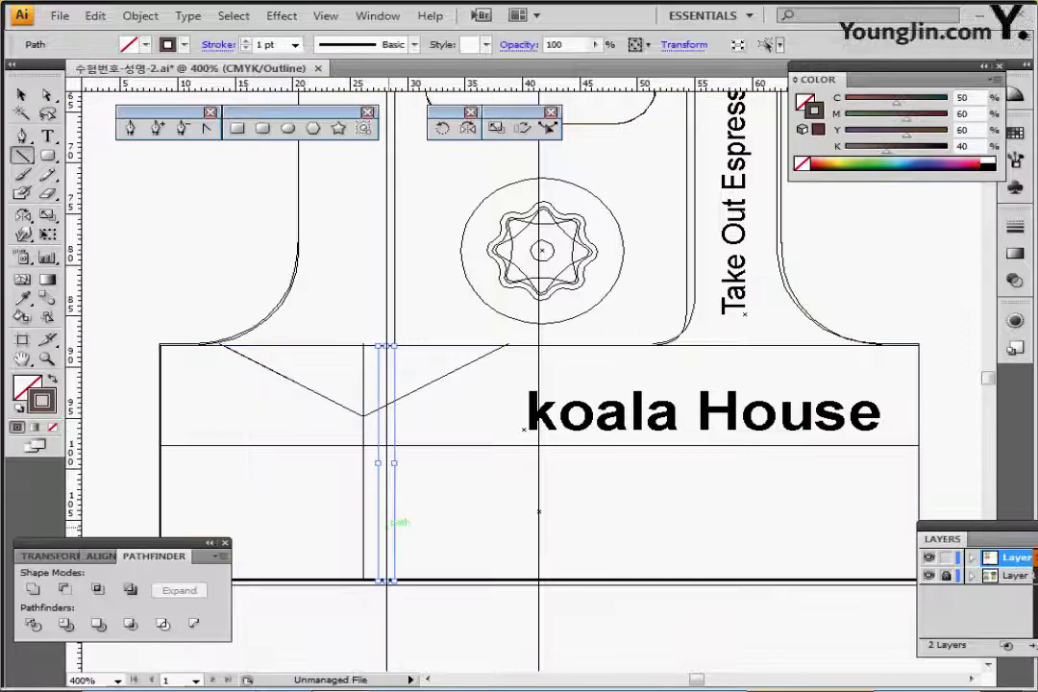
key(Left)
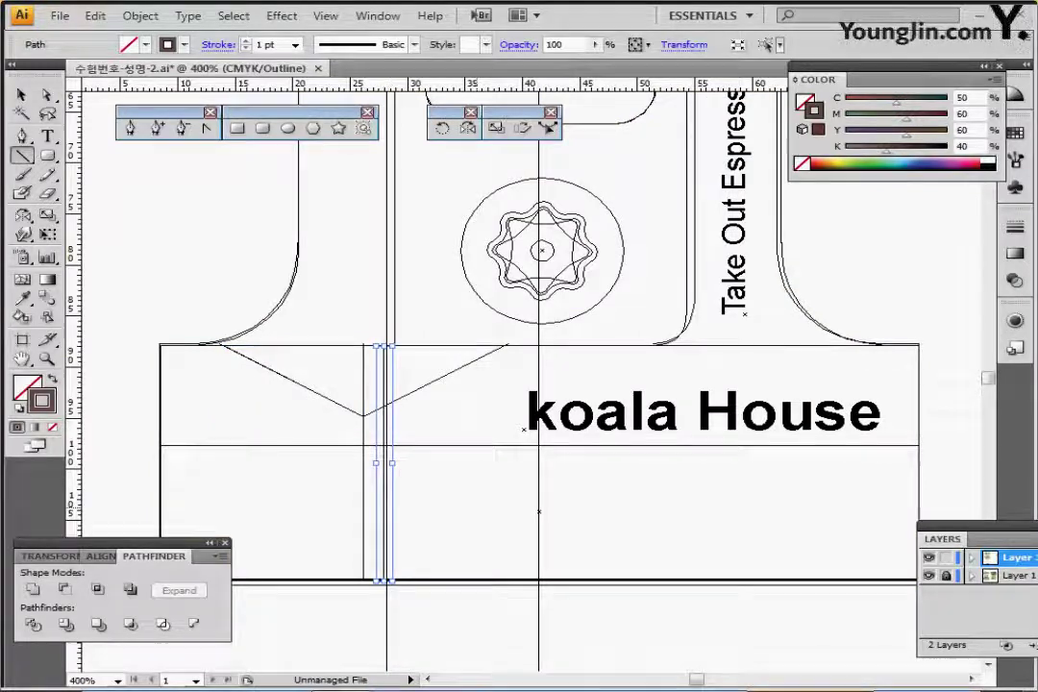
drag(385, 519, 365, 519)
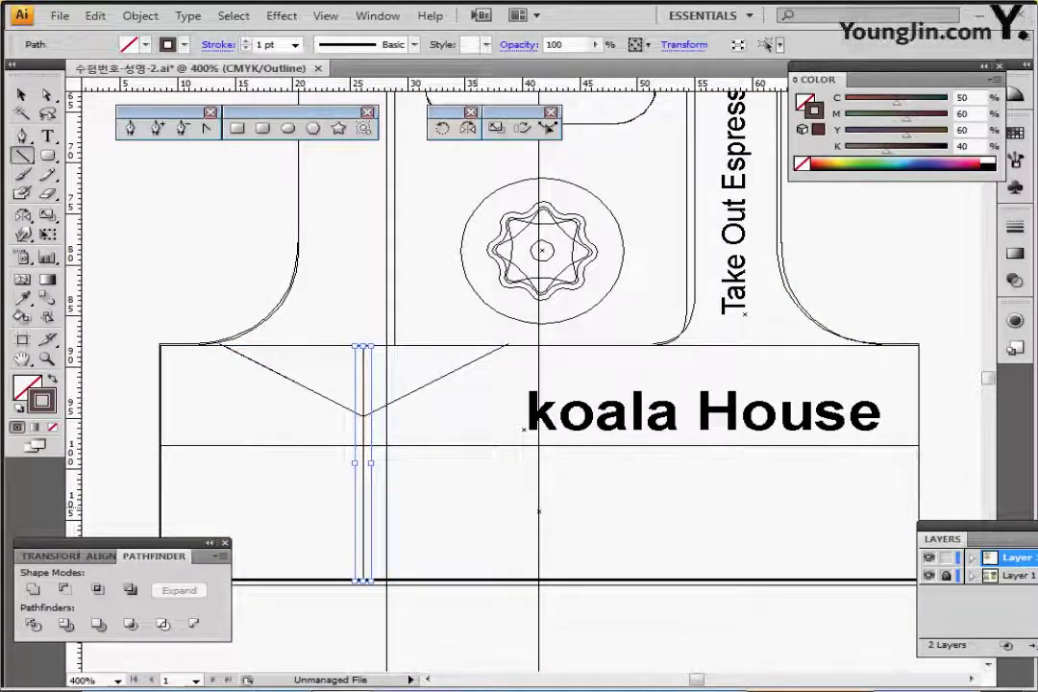
click(928, 576)
key(ctrl+y)
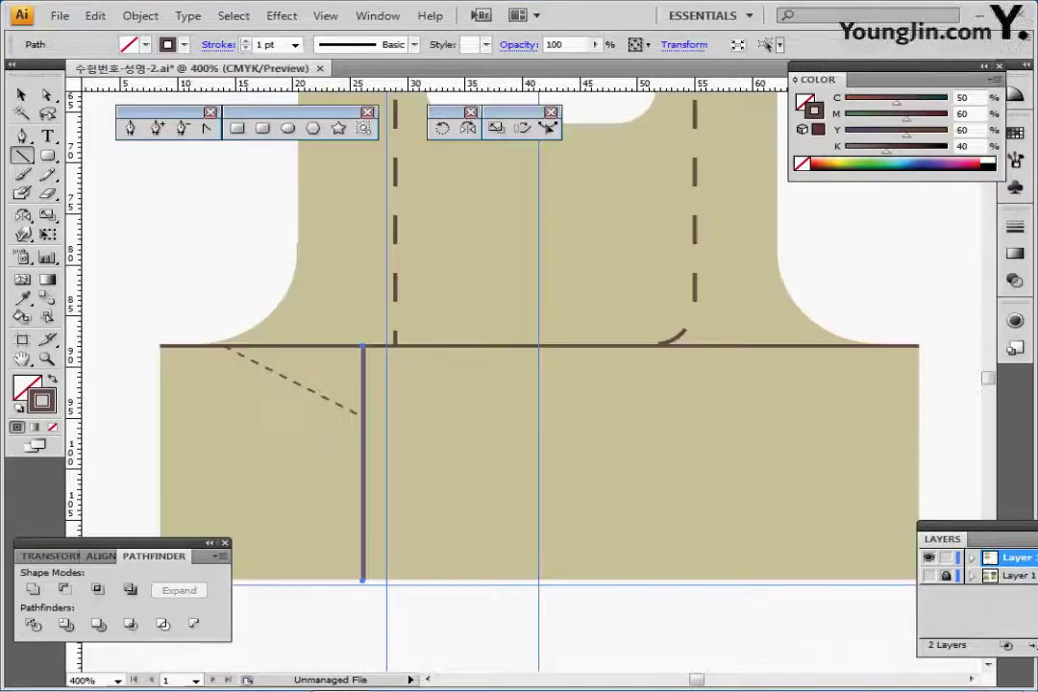
- Save the file and reflect a copy of the dashed diagonal across the base's vertical line to form a V-shaped fold
ctrl+click(294, 382)
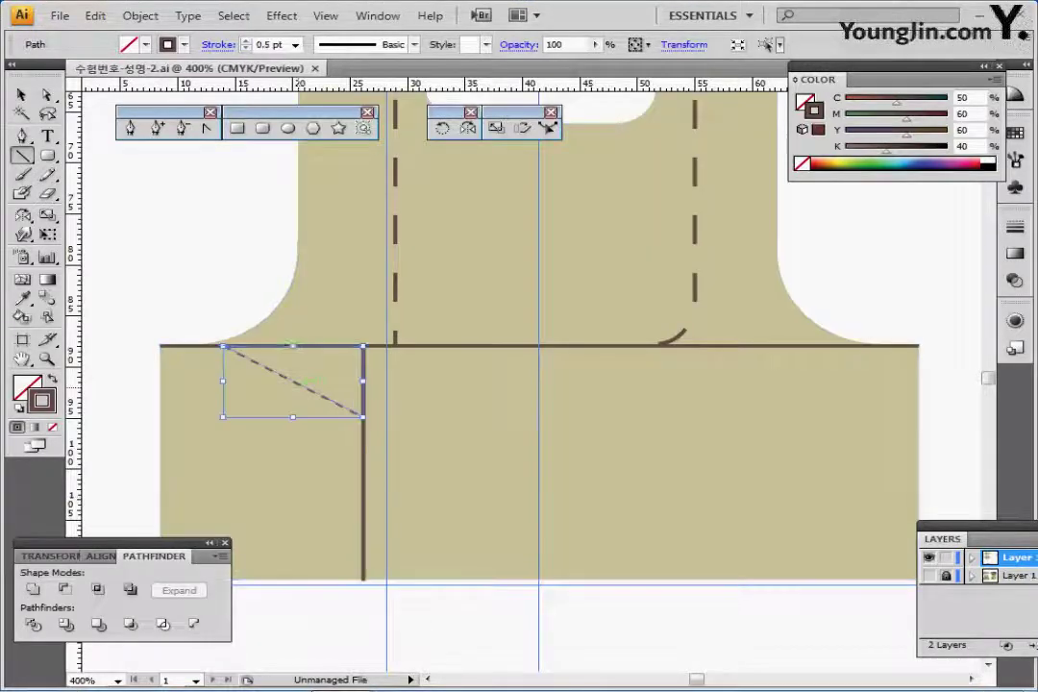
key(ctrl+s)
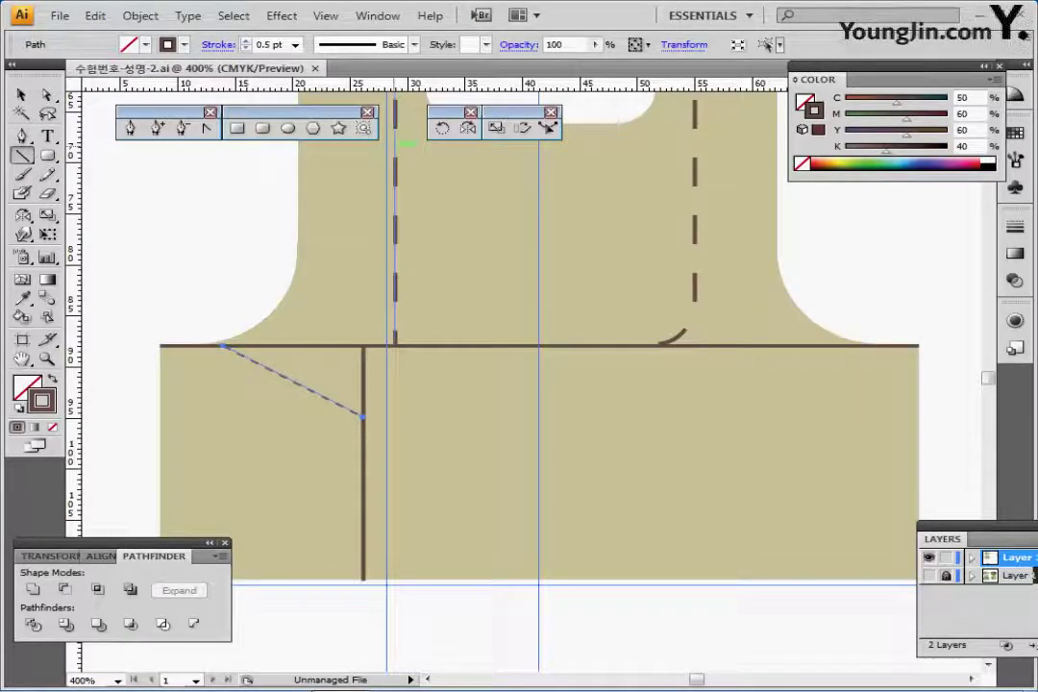
click(468, 127)
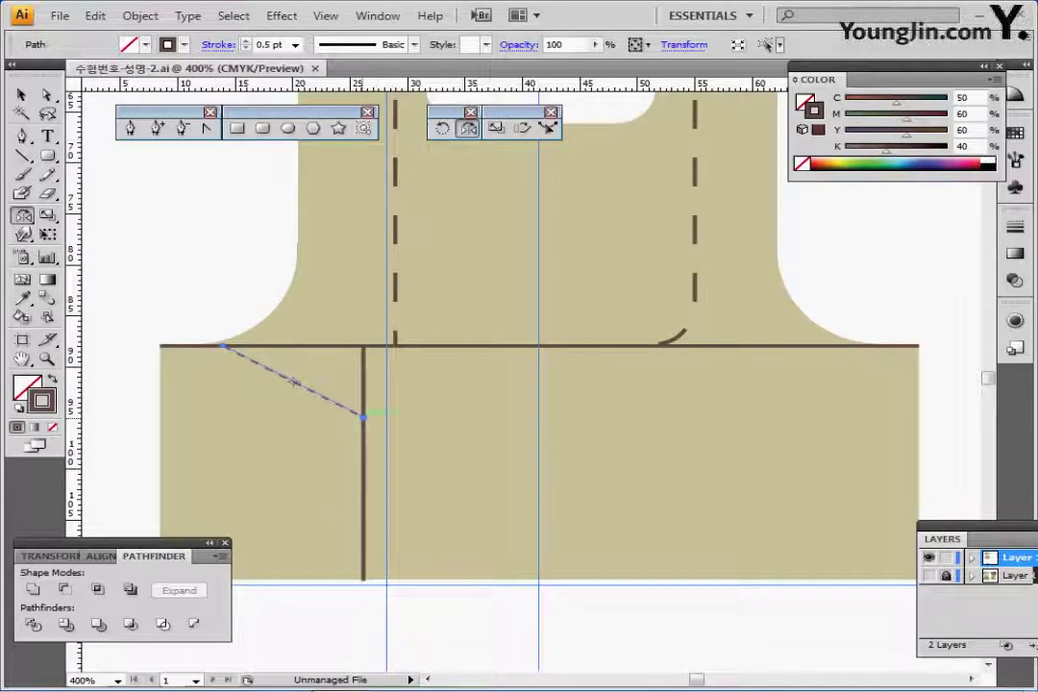
drag(292, 380, 453, 344)
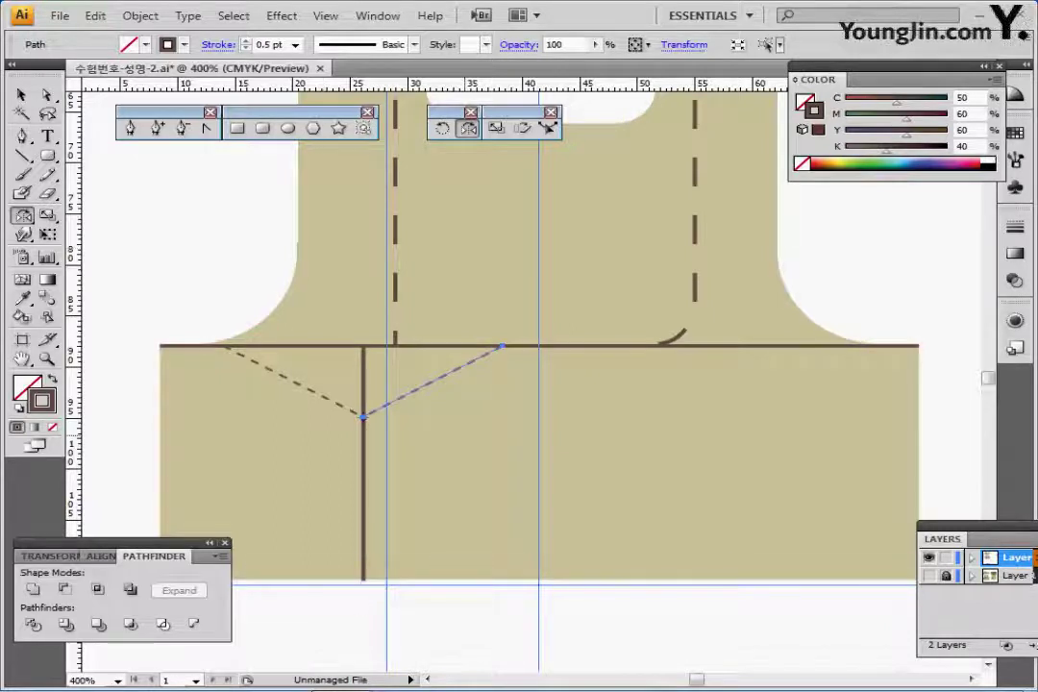
- Draw a circle with the purple sample's fill over the template's round emblem below the handle hole, centred on the guide, and save
key(ctrl+minus)
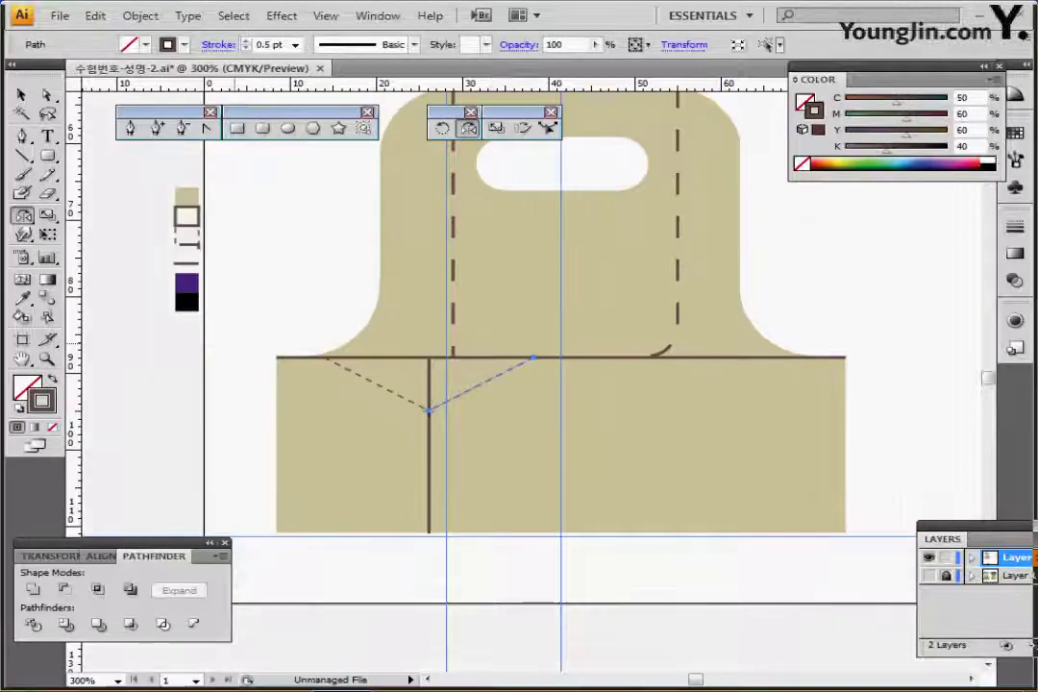
key(ctrl+shift+a)
ctrl+click(187, 285)
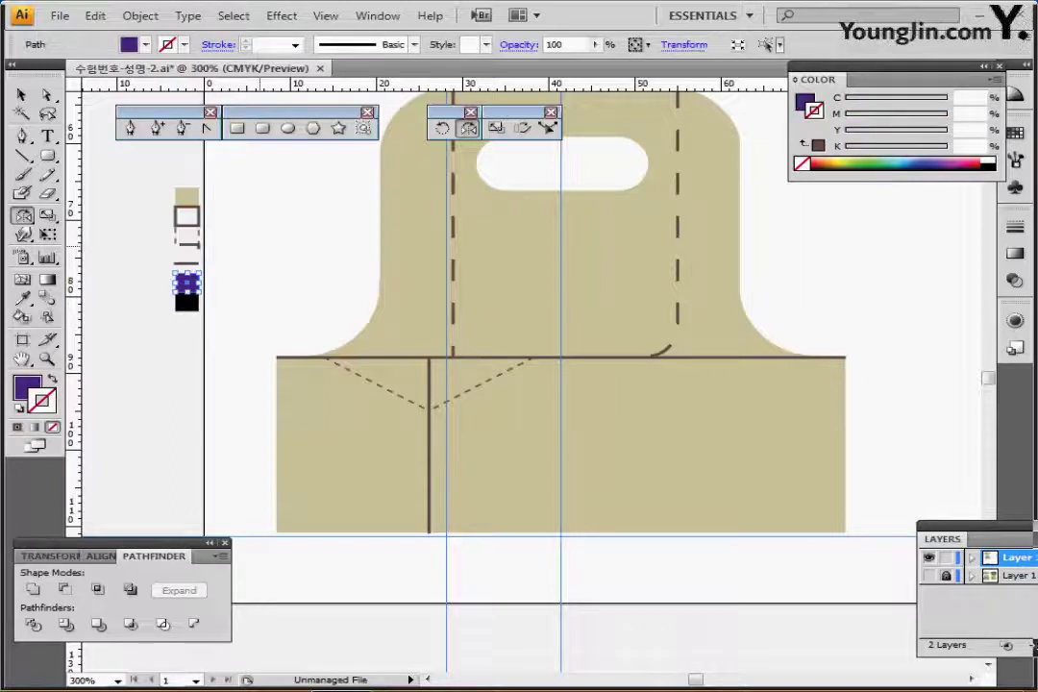
key(ctrl+shift+a)
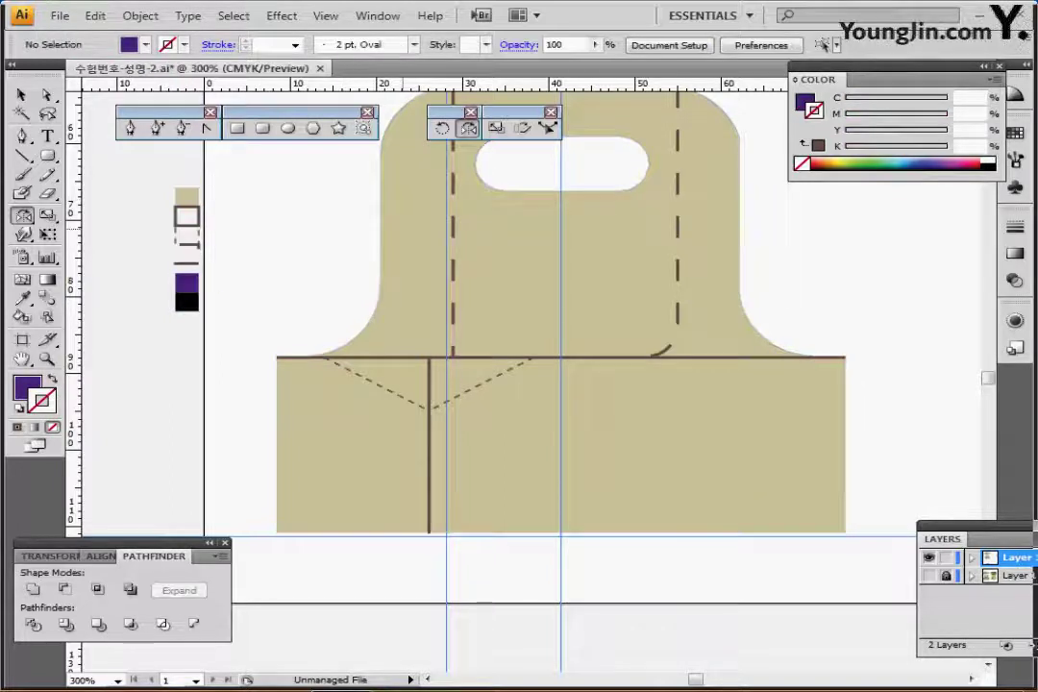
click(287, 128)
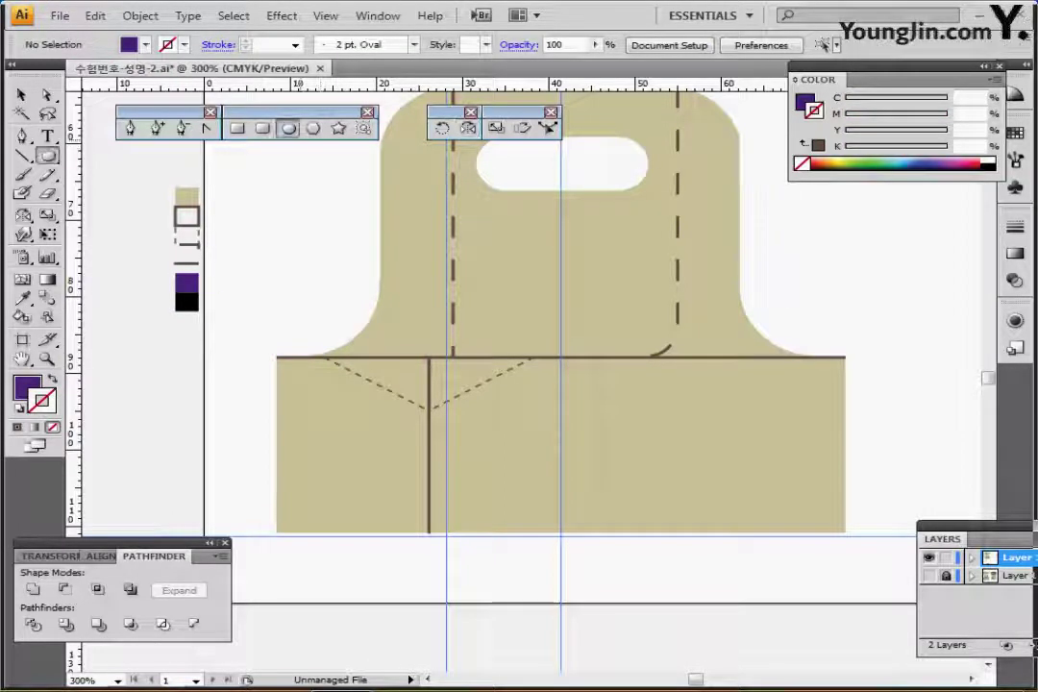
key(ctrl+y)
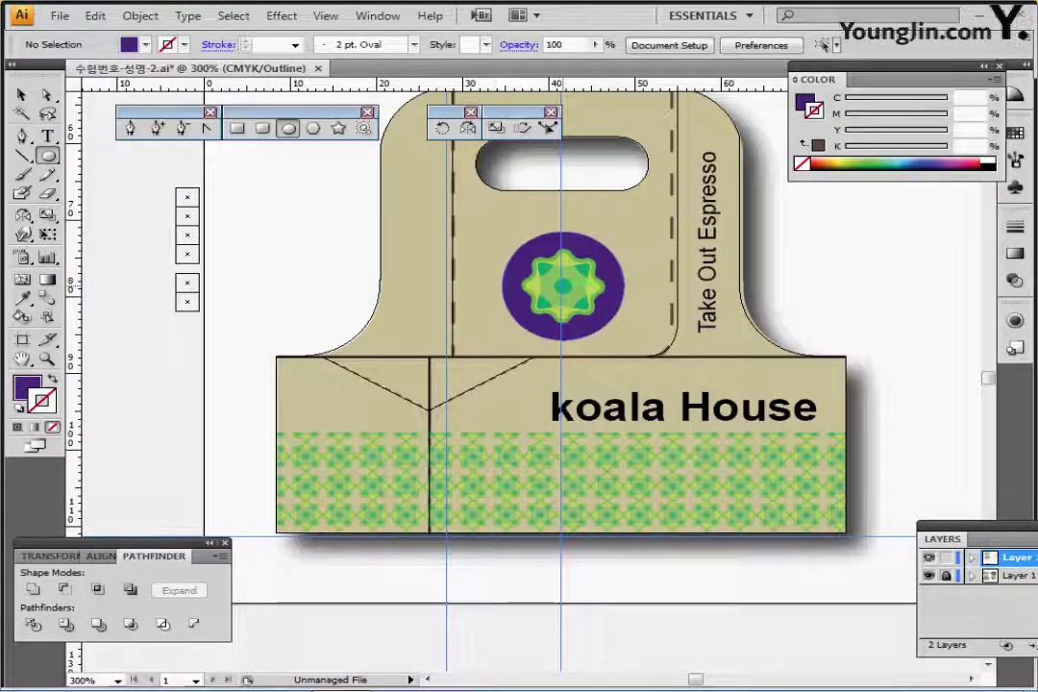
drag(562, 285, 623, 317)
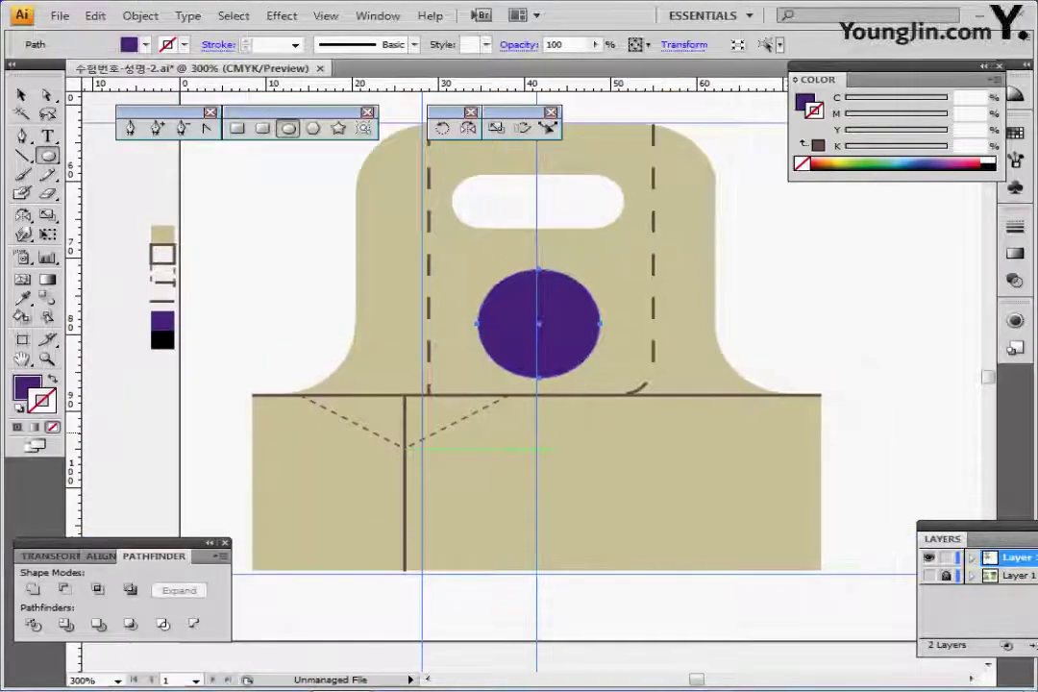
drag(552, 435, 548, 434)
key(ctrl+s)
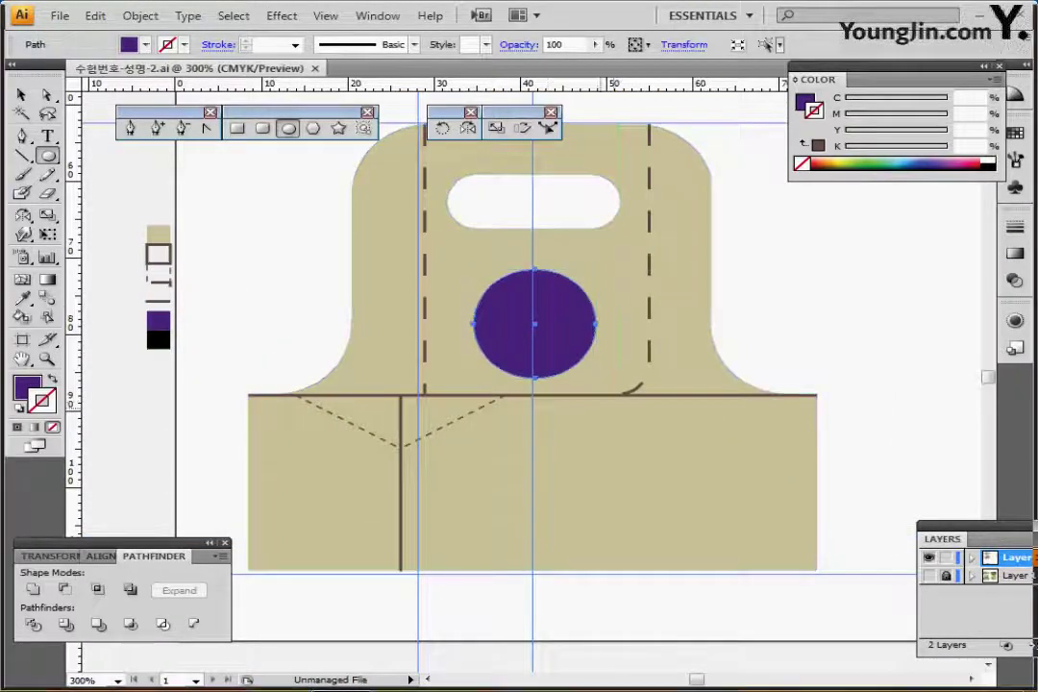
- Copy the whole green flower motif beside the koala and place the duplicate over the bag's purple circle
key(ctrl+minus)
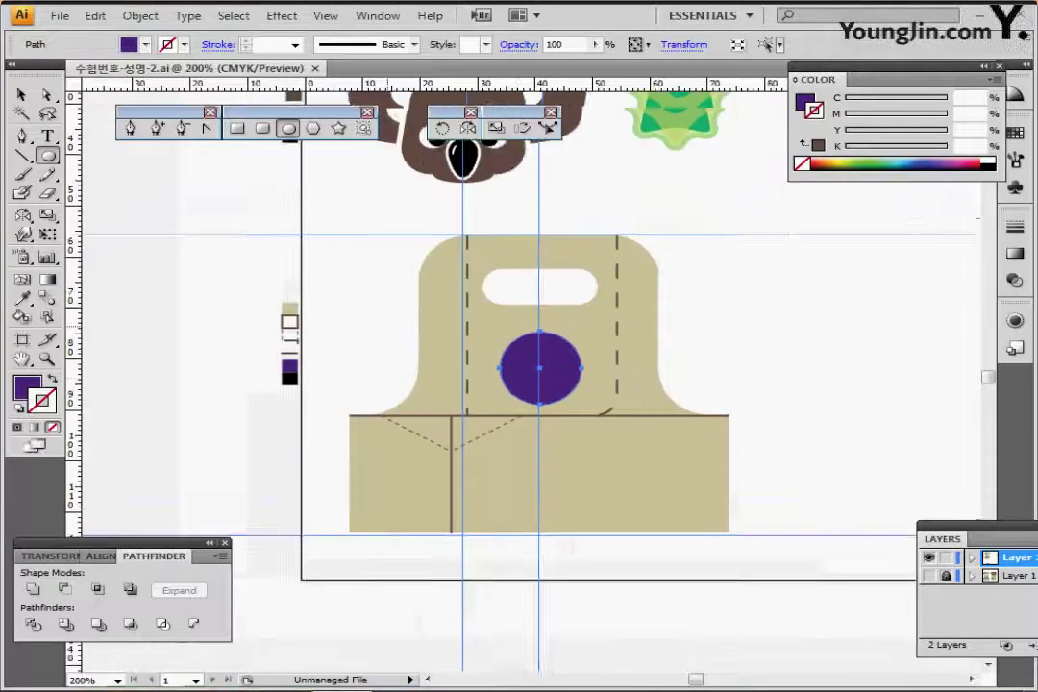
key(v)
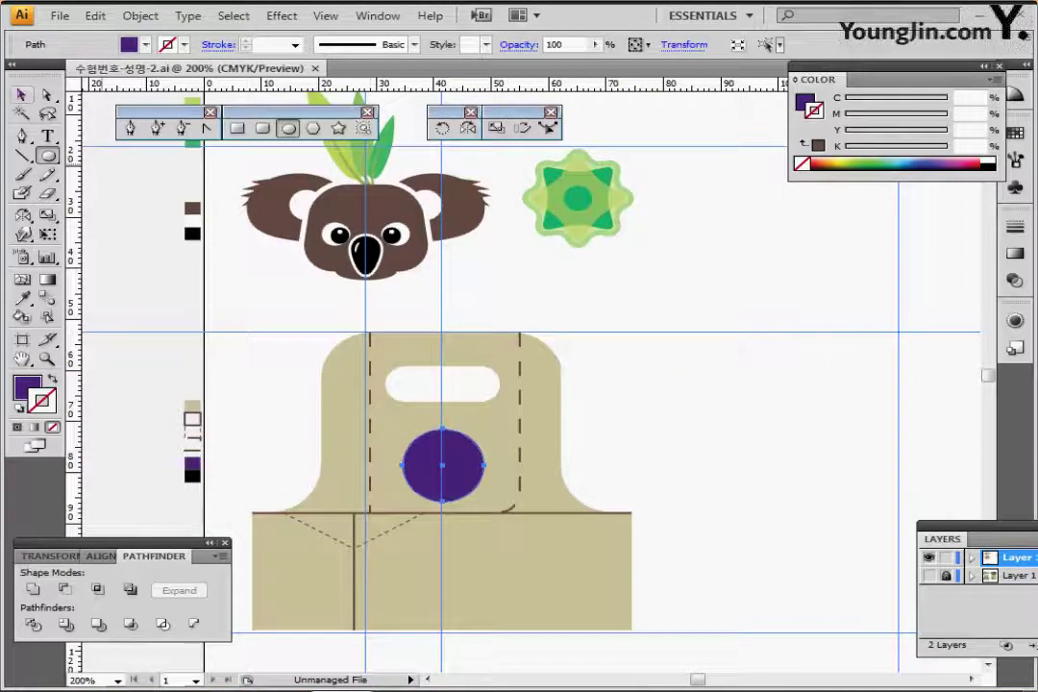
click(20, 94)
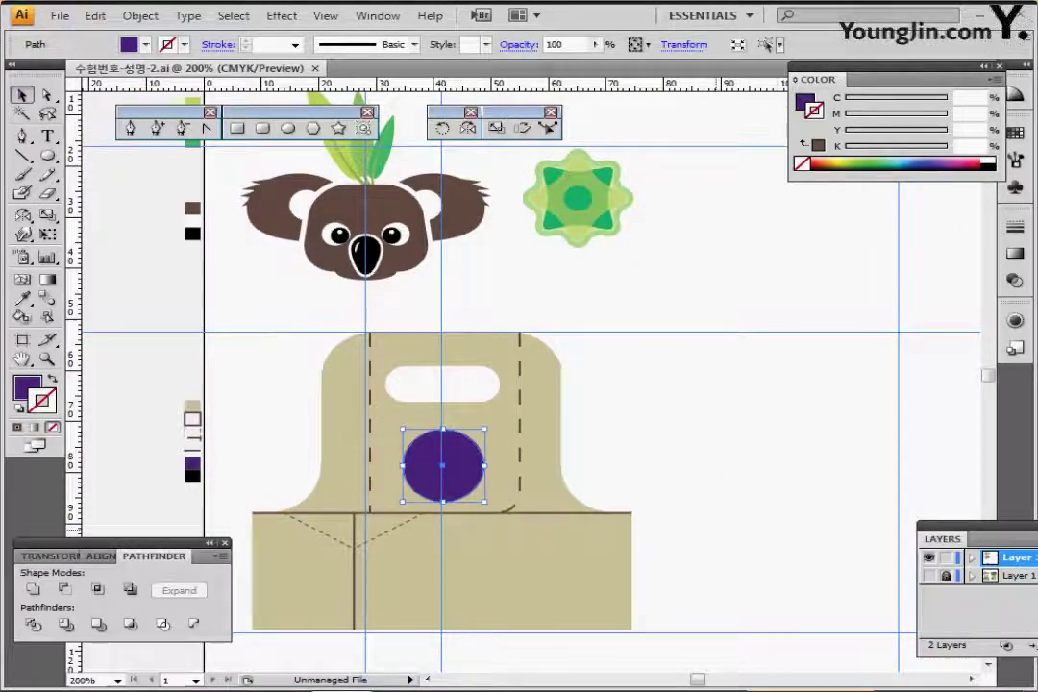
key(ctrl+shift+a)
click(578, 198)
drag(537, 160, 654, 248)
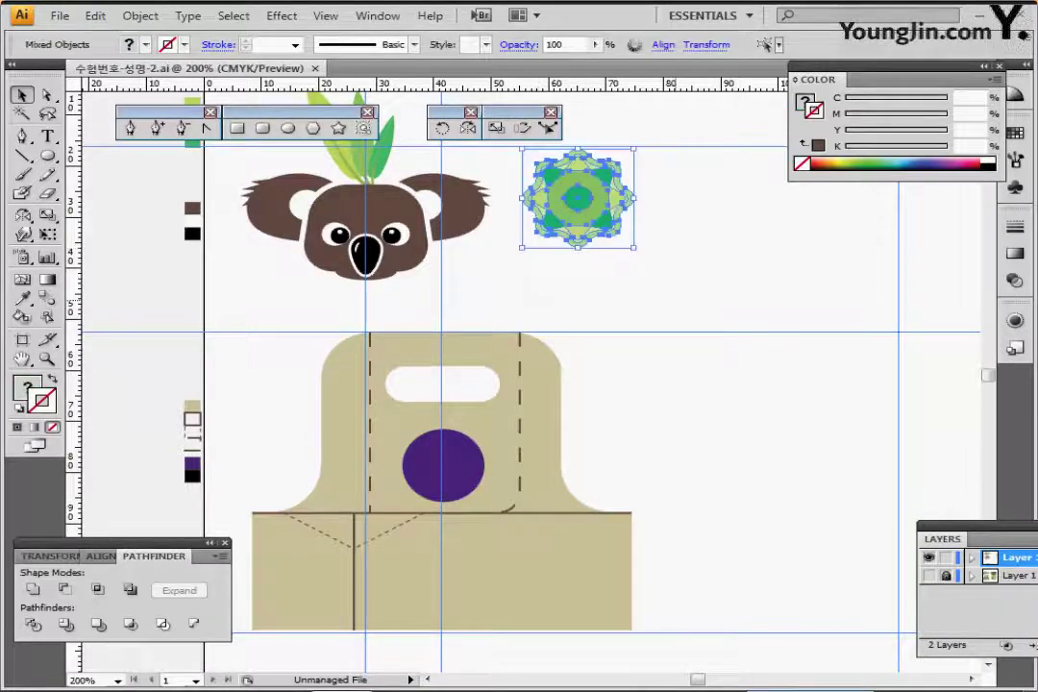
key(ctrl+c)
key(ctrl+v)
drag(530, 381, 441, 457)
- Scale the copied flower motif uniformly to 50%
key(ctrl+equal)
key(ctrl+equal)
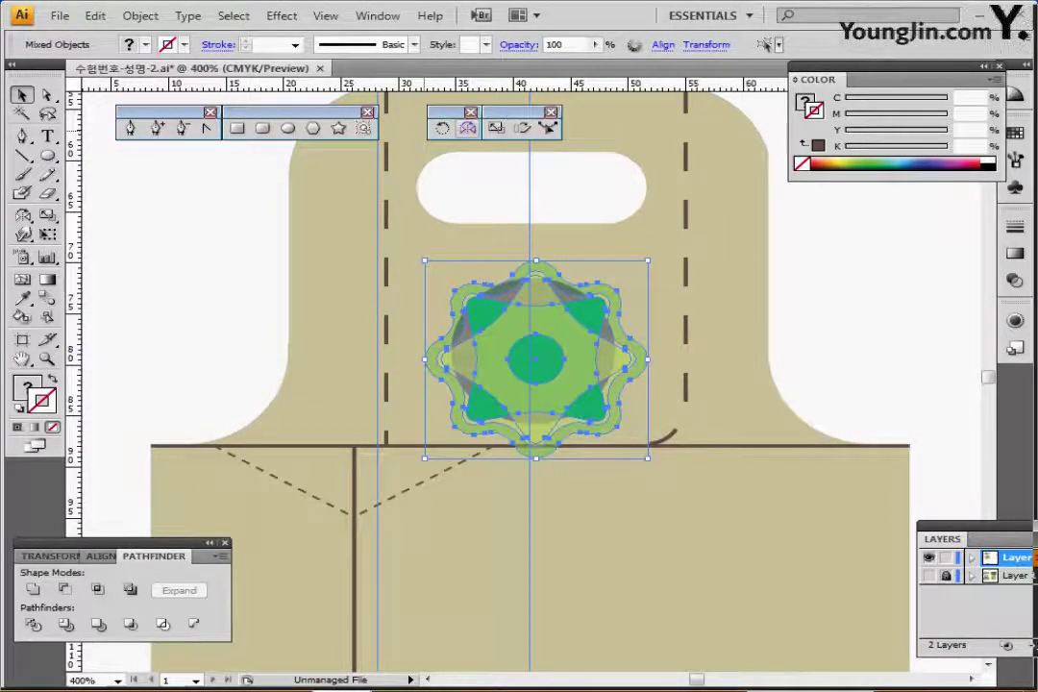
double_click(495, 127)
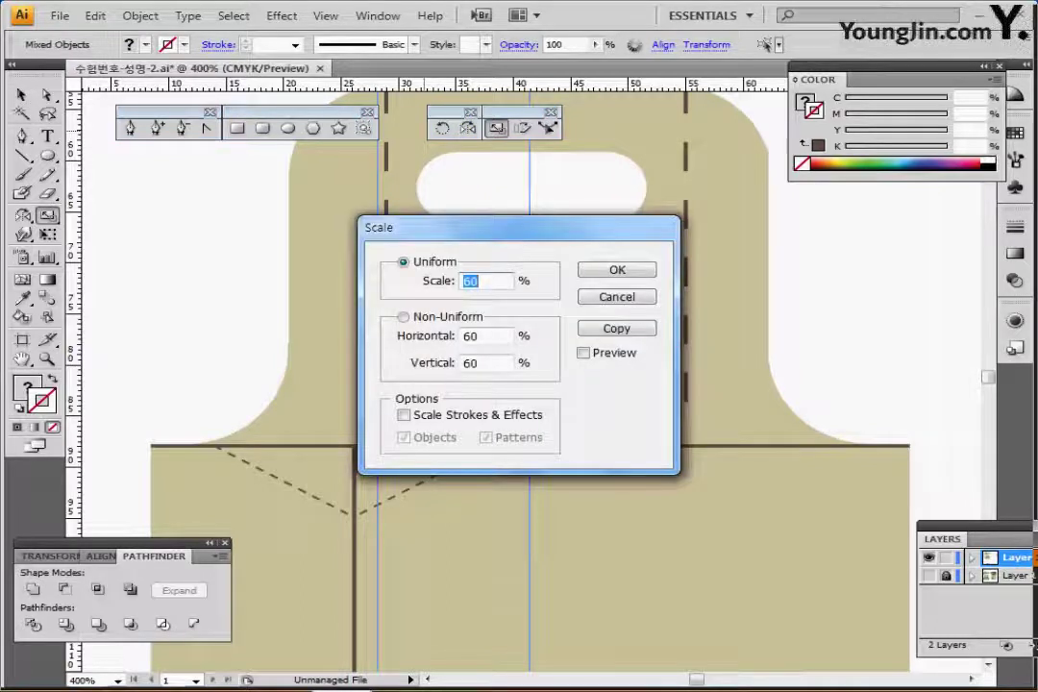
text(50)
key(Return)
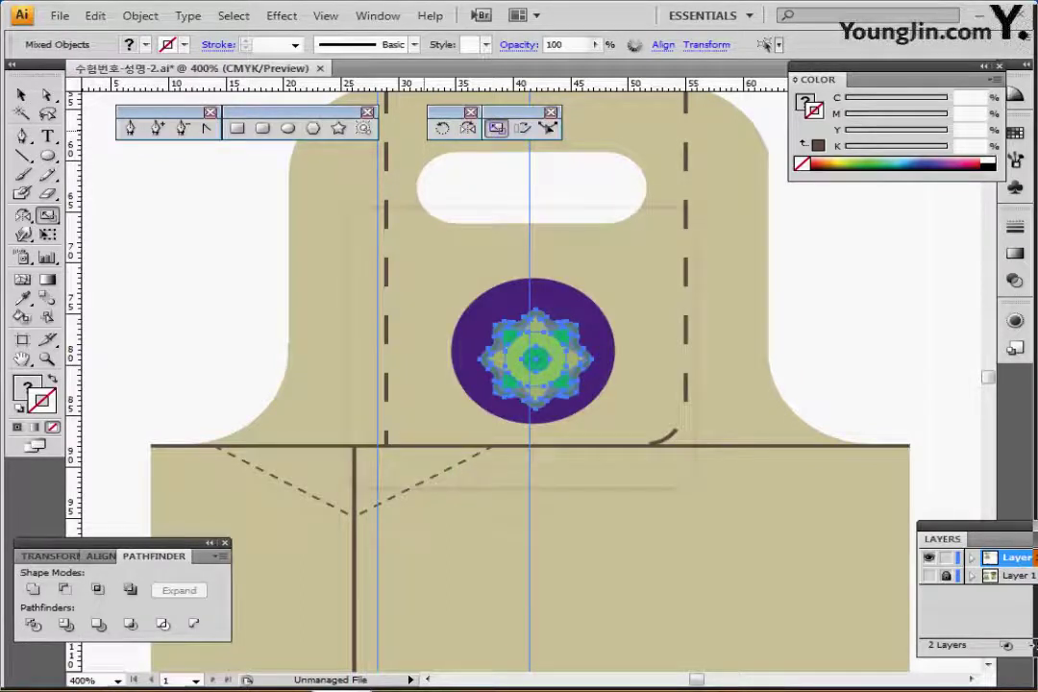
- Nudge the reduced flower up and left until it is centred in the purple circle, and save the file
key(Up)
key(Up)
key(Up)
key(Up)
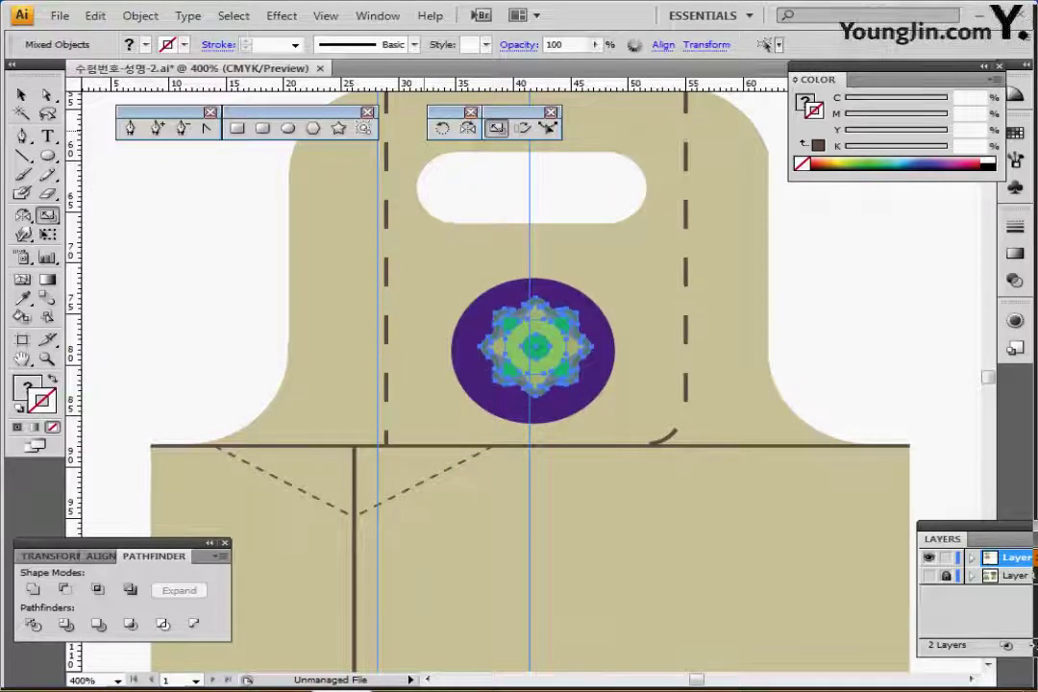
key(Left)
key(Left)
key(Left)
key(Right)
key(Right)
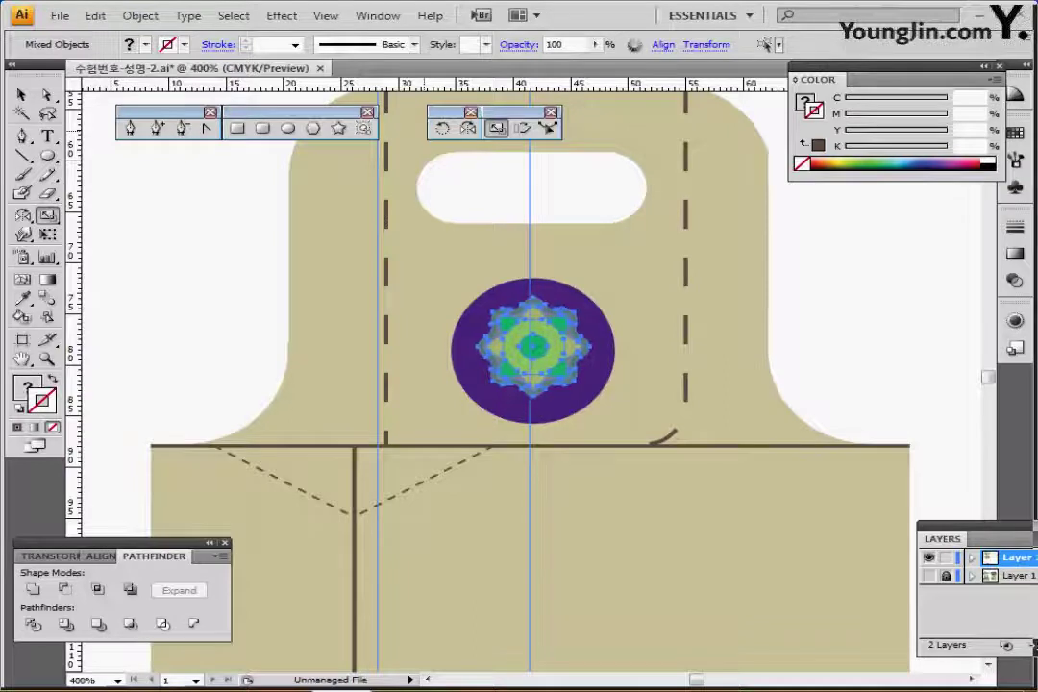
key(ctrl+d)
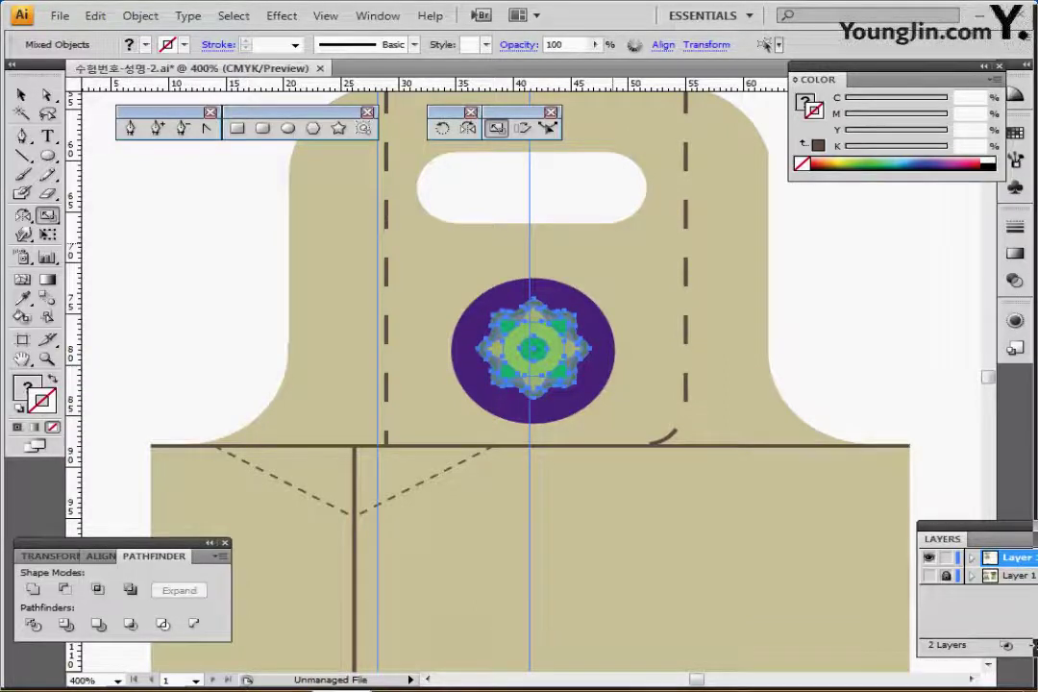
key(ctrl)
key(ctrl+s)
- Create a 66 x 13 mm rectangle starting from the left edge of the bag's base
drag(595, 375, 342, 377)
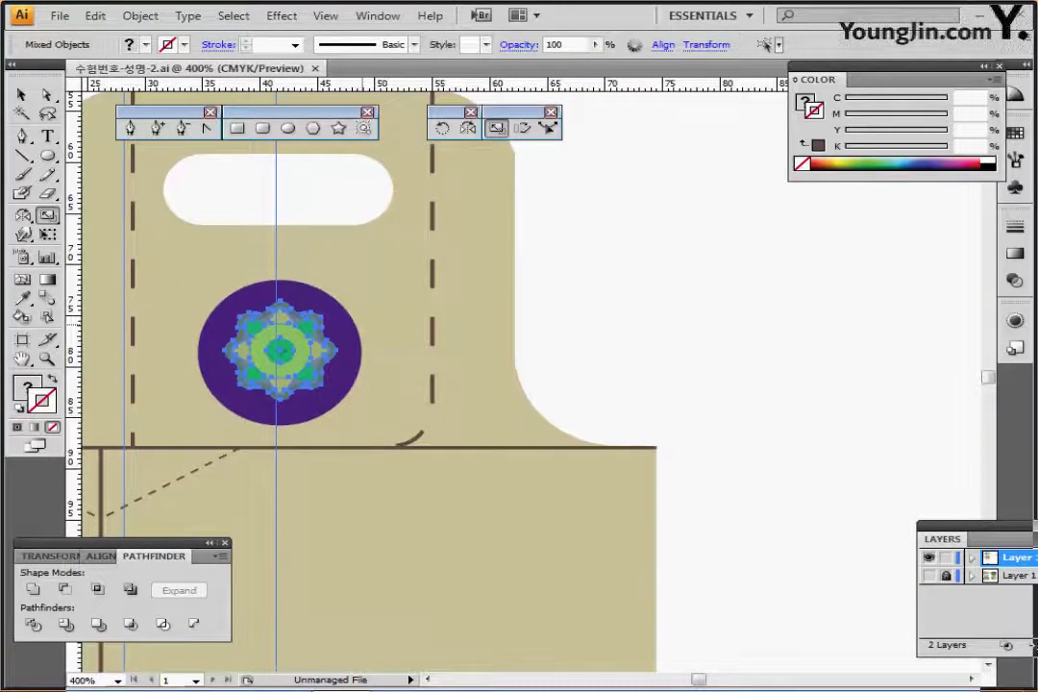
ctrl+alt+click(367, 359)
drag(481, 346, 440, 310)
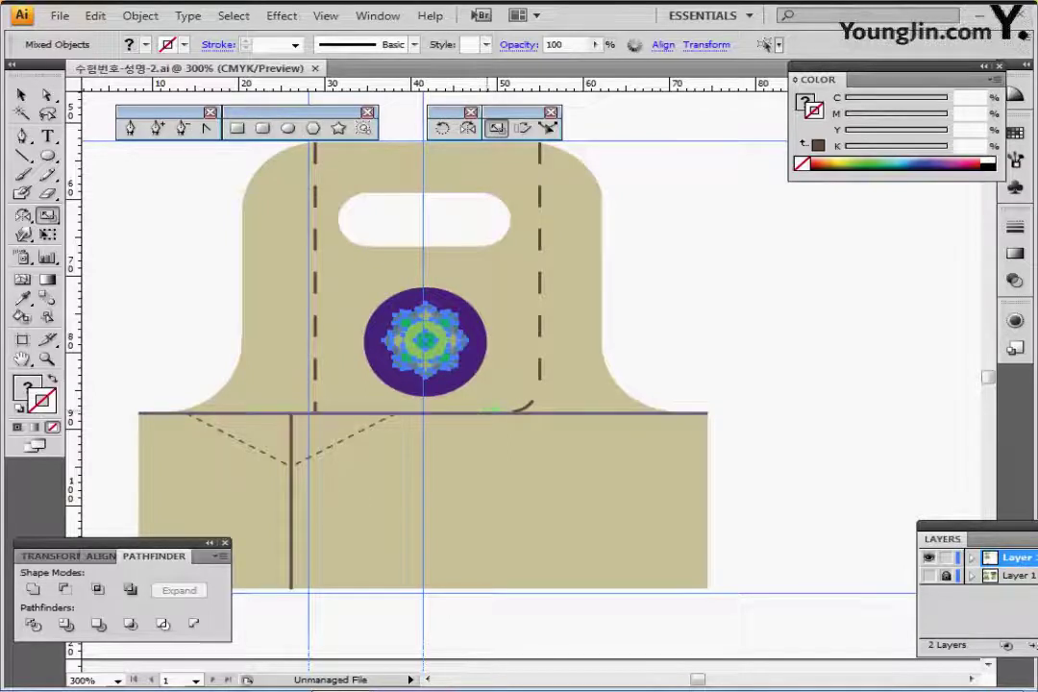
click(237, 128)
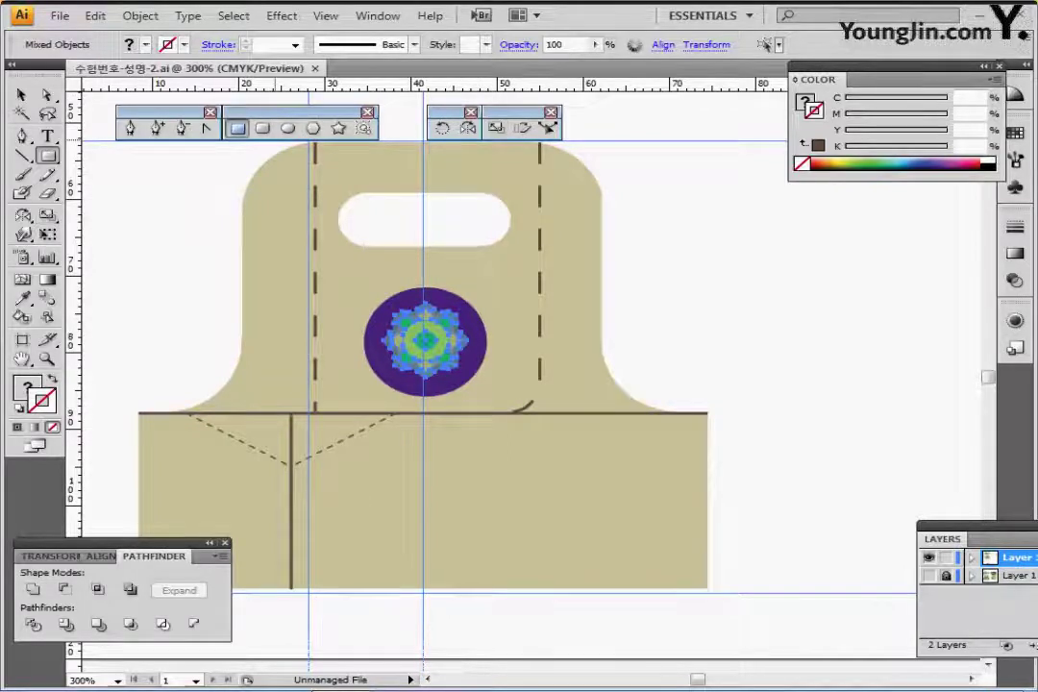
scroll(312, 457, down, 1)
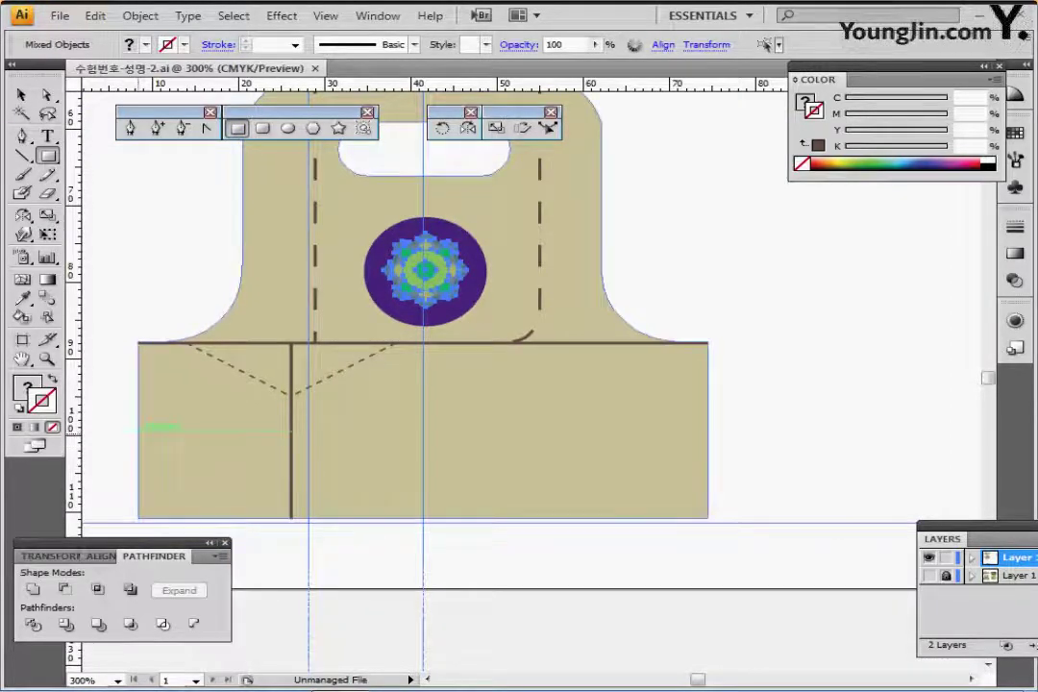
click(140, 431)
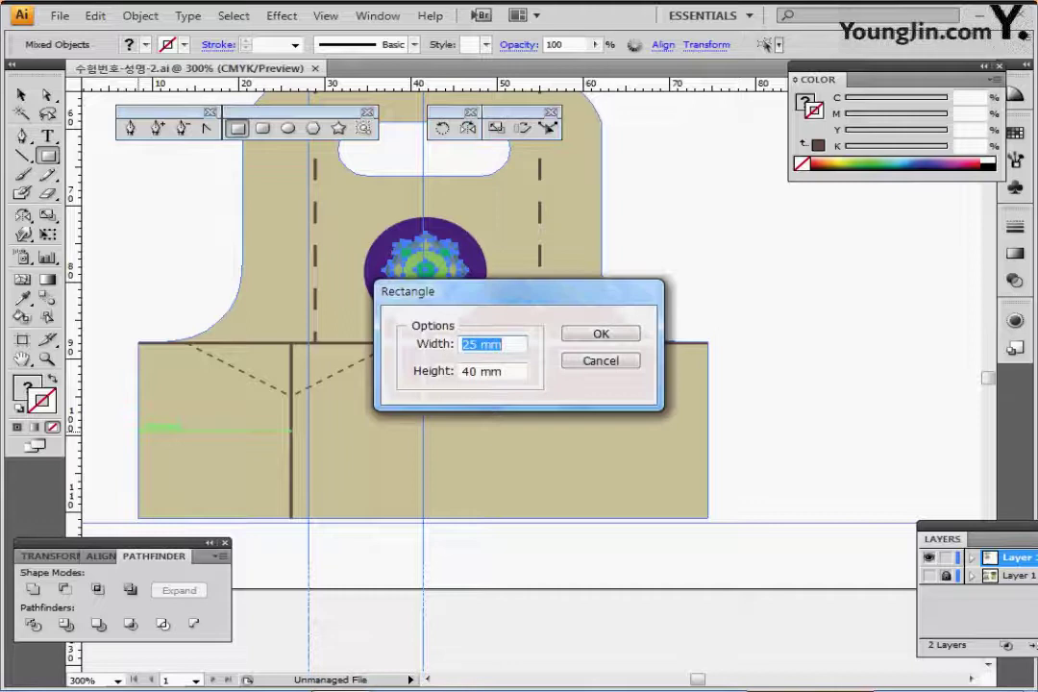
text(66)
key(Tab)
text(13)
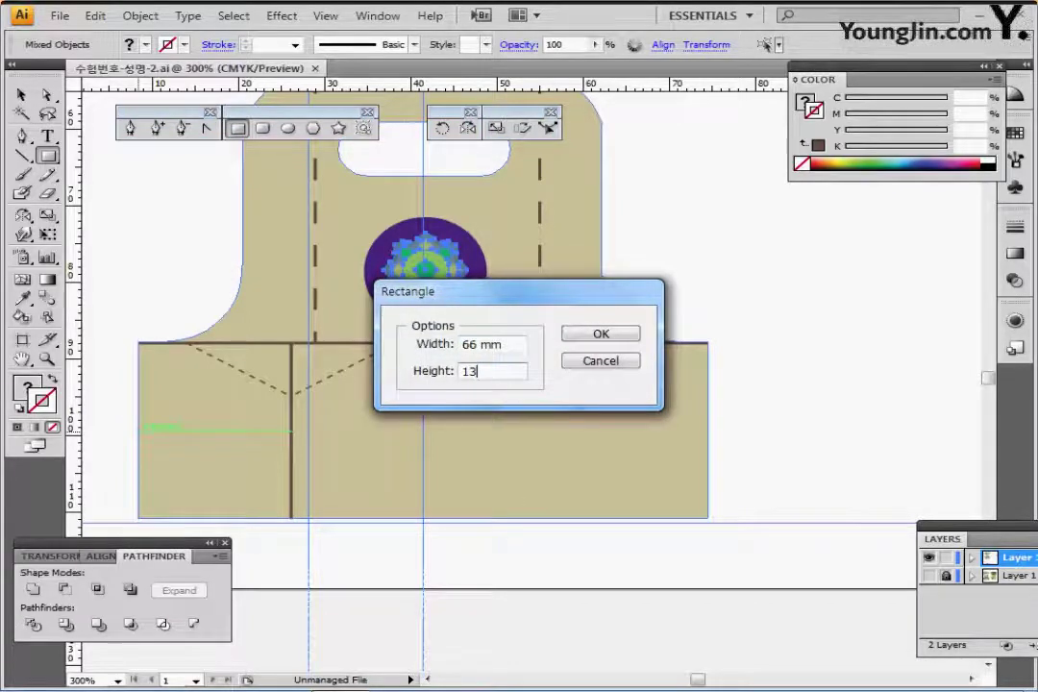
key(Return)
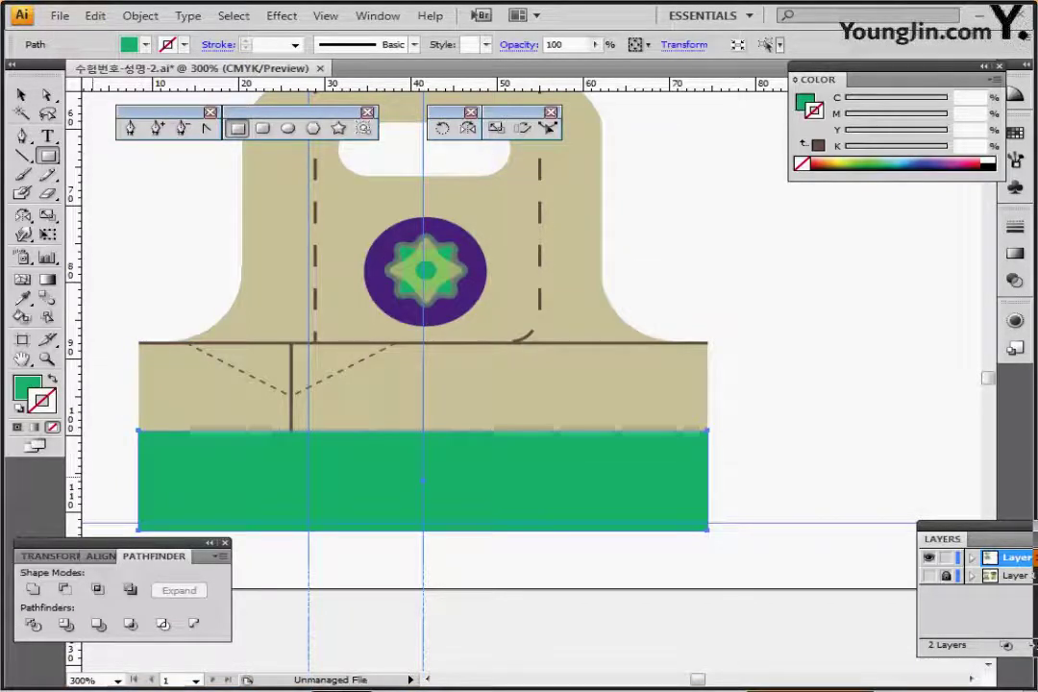
- Move the green rectangle up until its lower edge meets the bag's bottom edge, checking the alignment in outline view
key(ctrl+y)
key(Up)
key(Up)
key(Up)
key(Up)
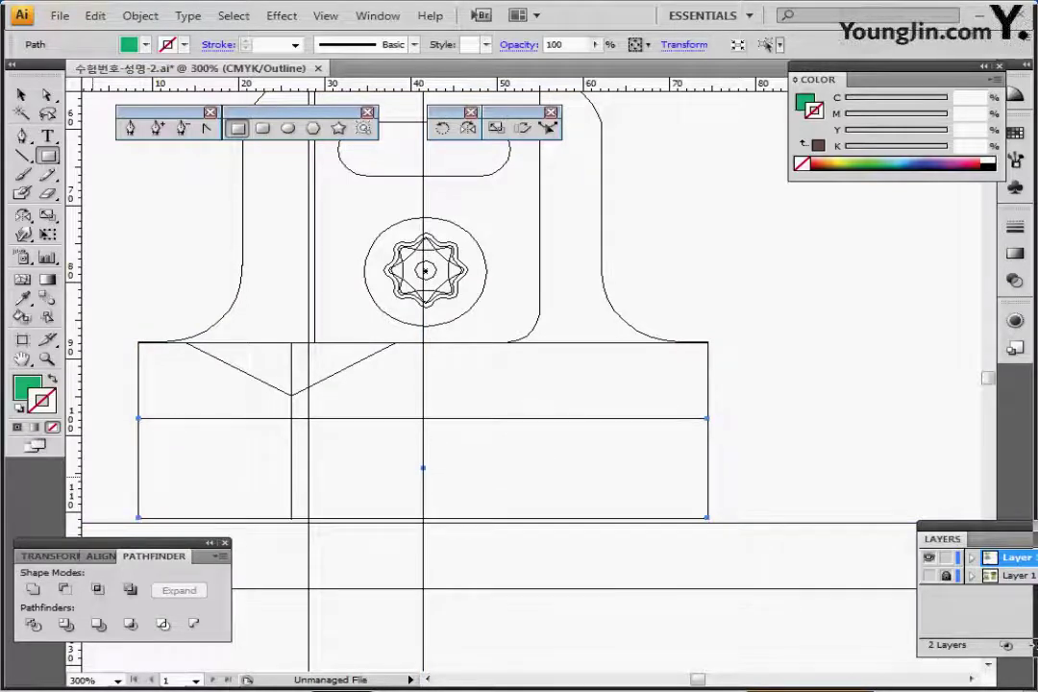
key(ctrl+y)
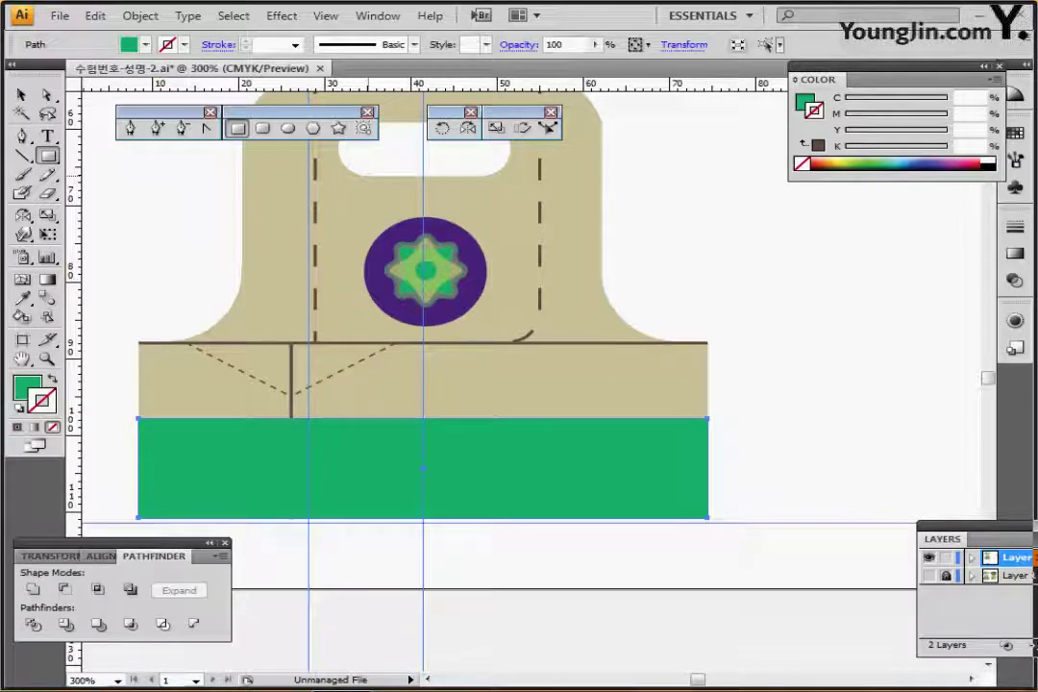
- Fill the rectangle across the bag's base with the last green flower pattern swatch
key(x)
click(1014, 132)
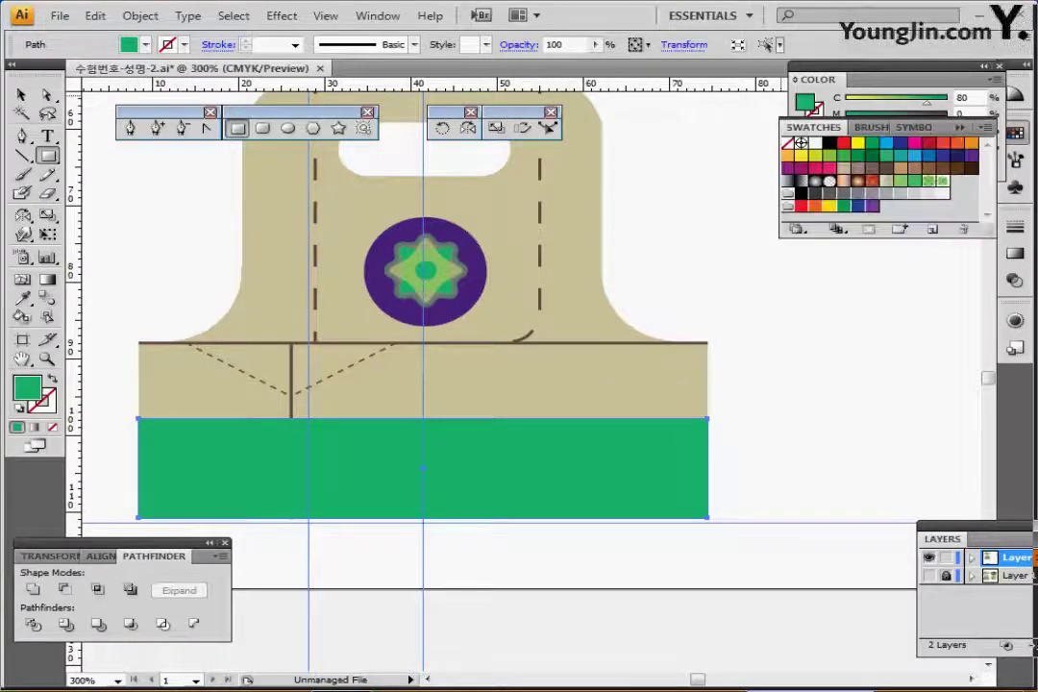
click(942, 181)
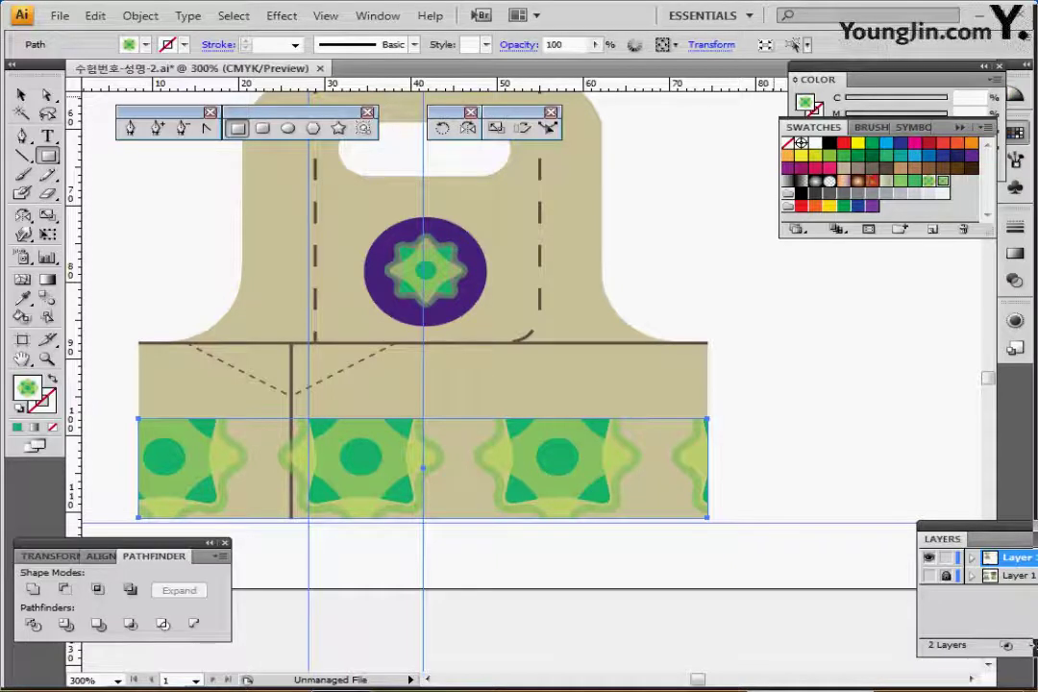
click(1015, 133)
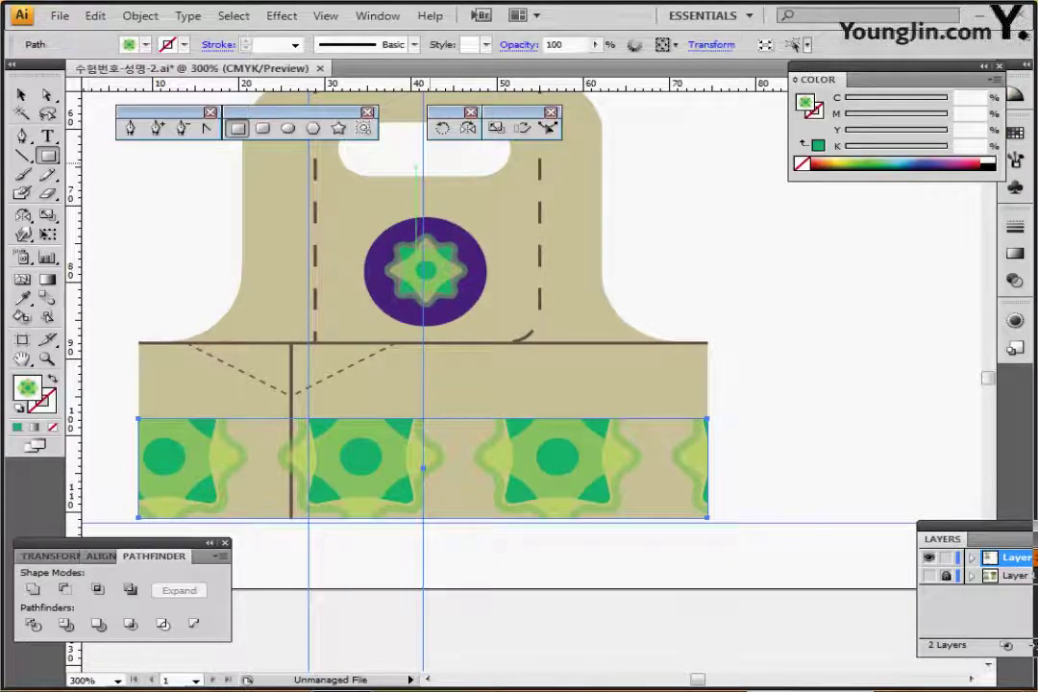
- Scale only the flower pattern inside the base rectangle to a uniform 20%, leaving the rectangle's size out of the scaling
double_click(495, 128)
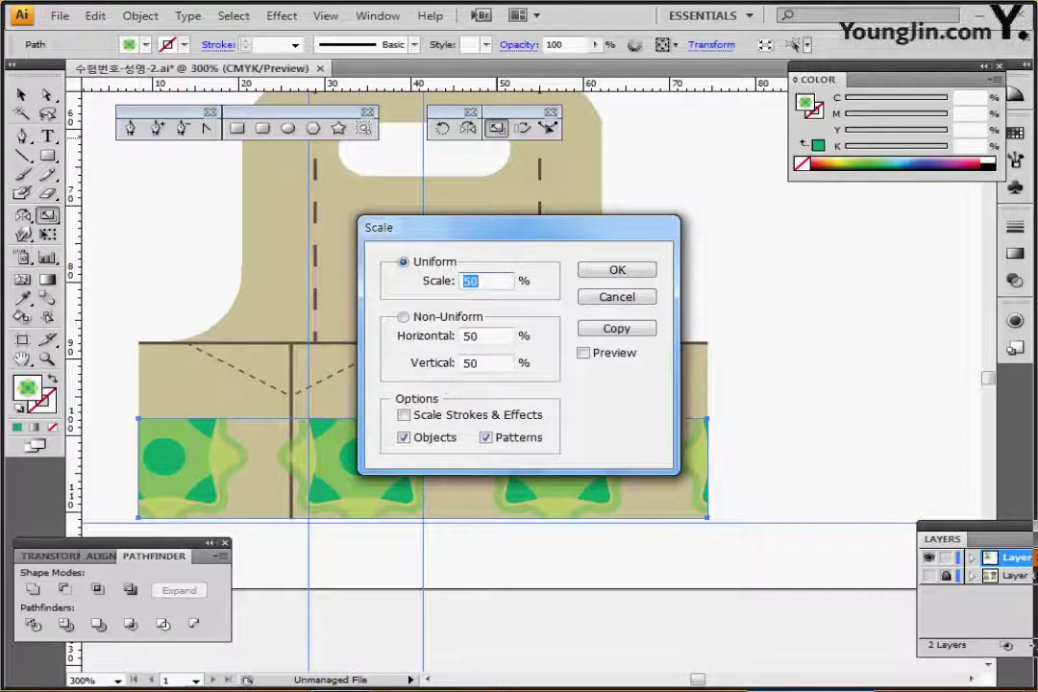
text(20)
key(Tab)
key(Tab)
key(Tab)
key(Tab)
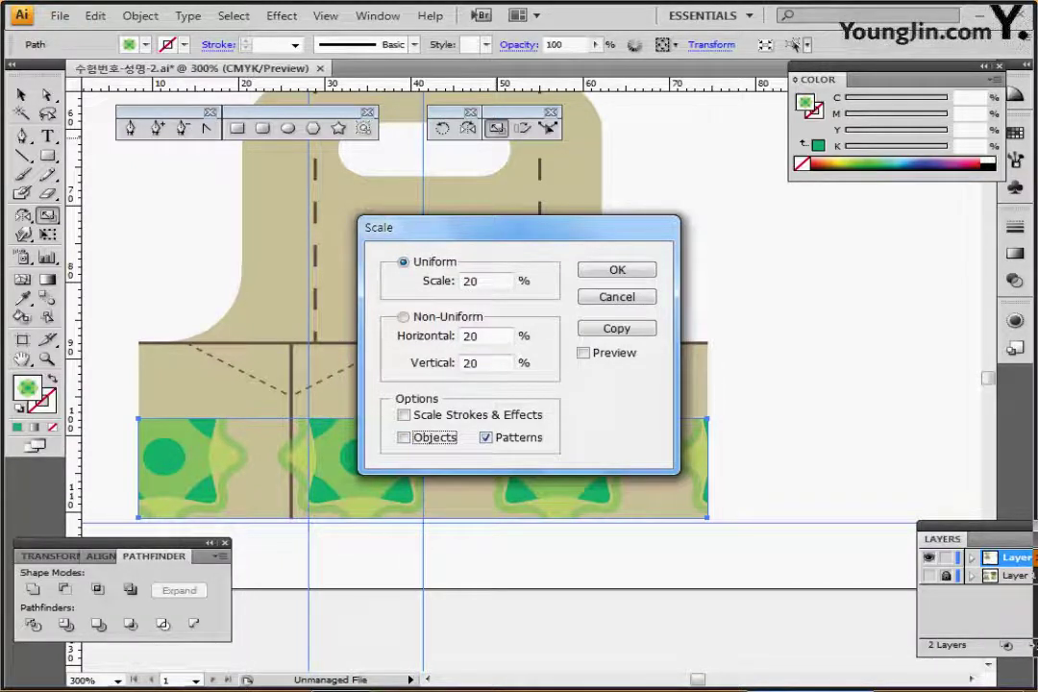
key(Return)
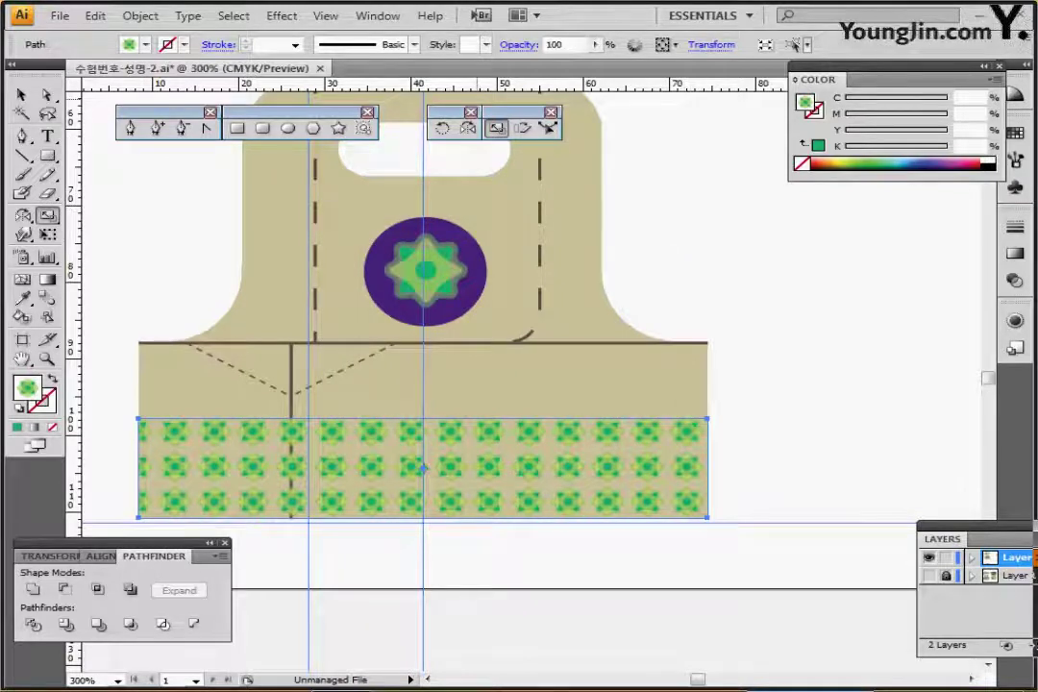
- Set the flower-pattern band's opacity to 80% and save the file
double_click(557, 44)
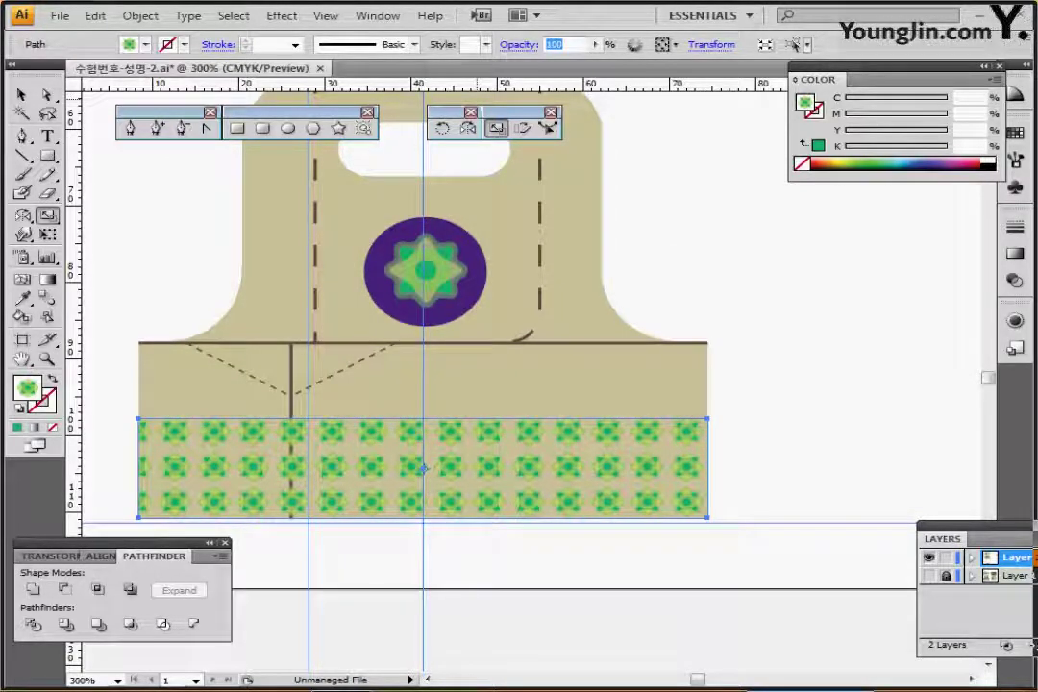
text(8)
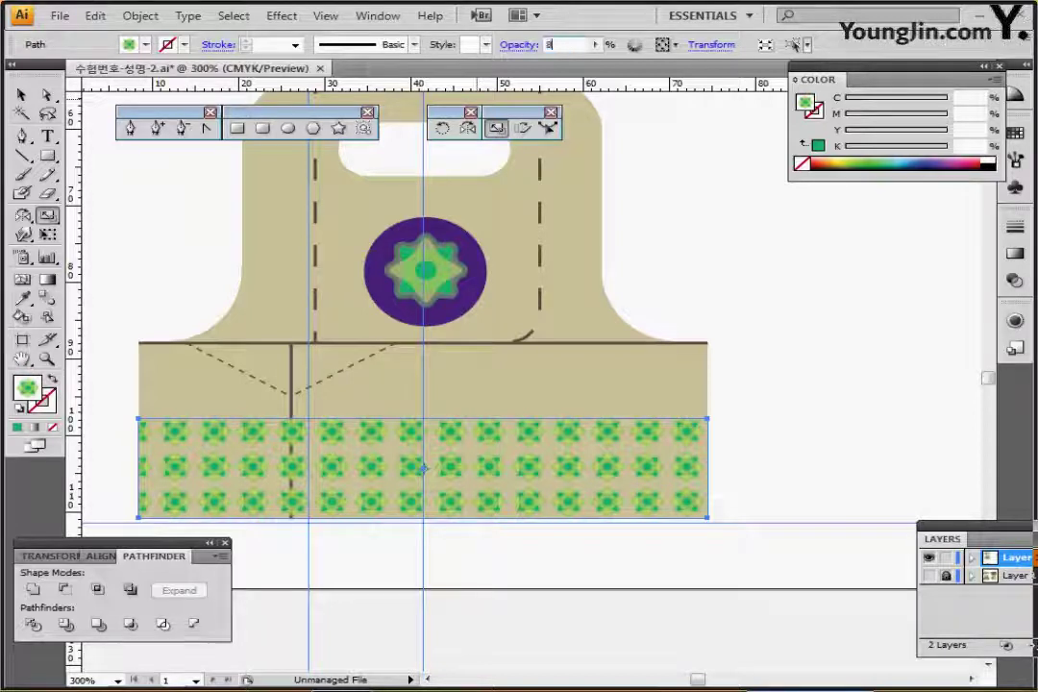
text(0)
key(Return)
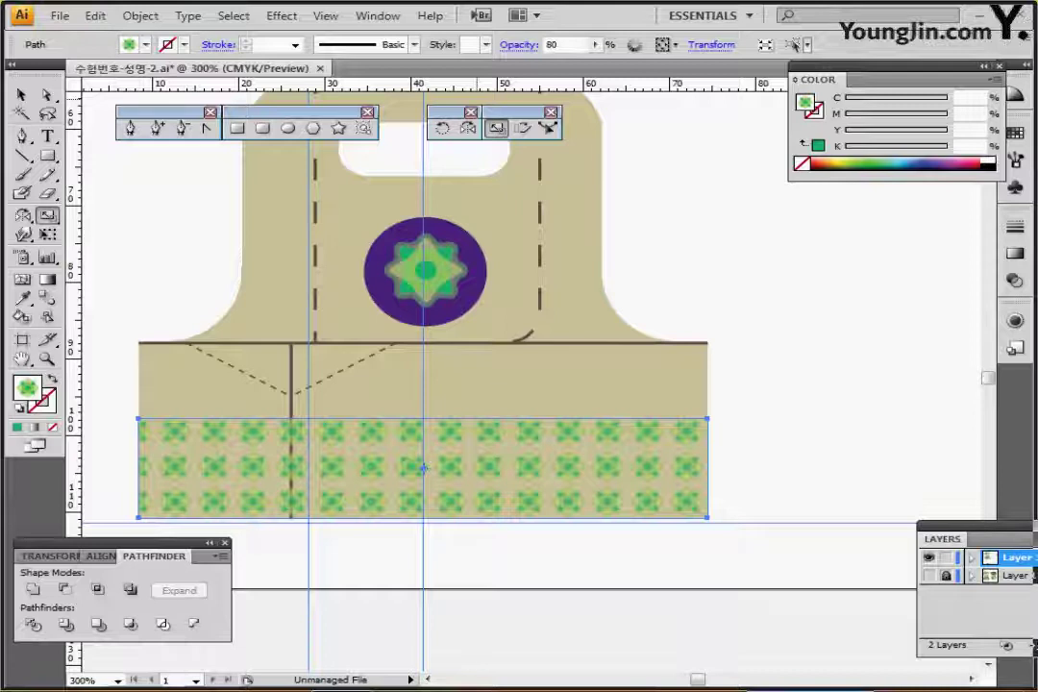
key(ctrl+s)
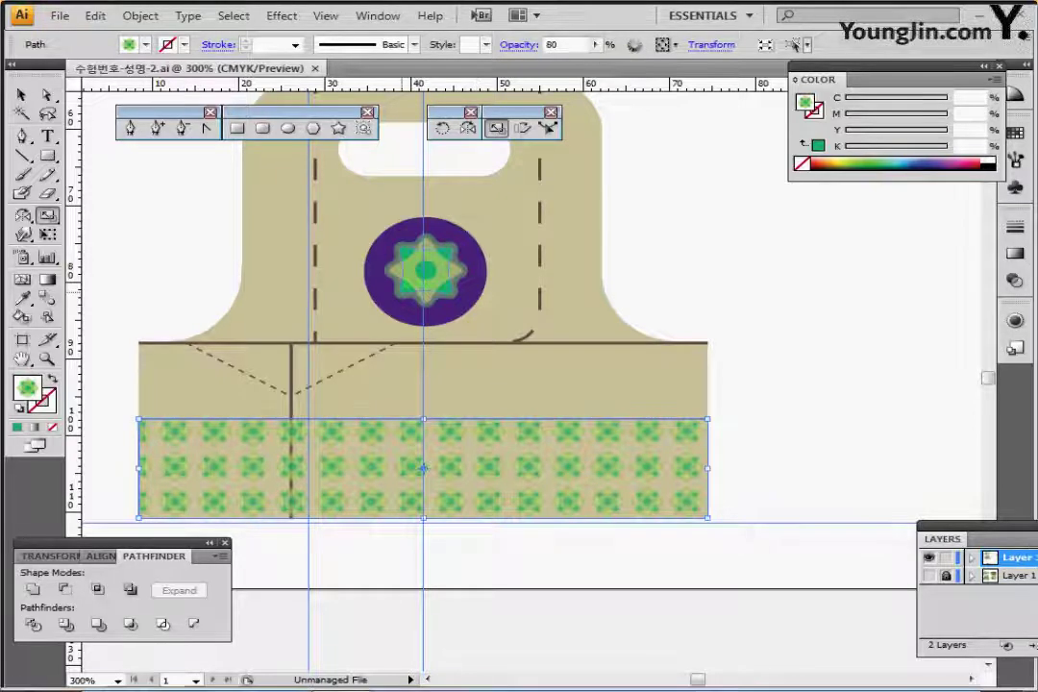
- Move the "koala House" text onto the bag's base above the pattern band, and bring "Take Out Espresso" just below the bag
key(ctrl+shift+a)
key(ctrl+minus)
drag(538, 490, 481, 333)
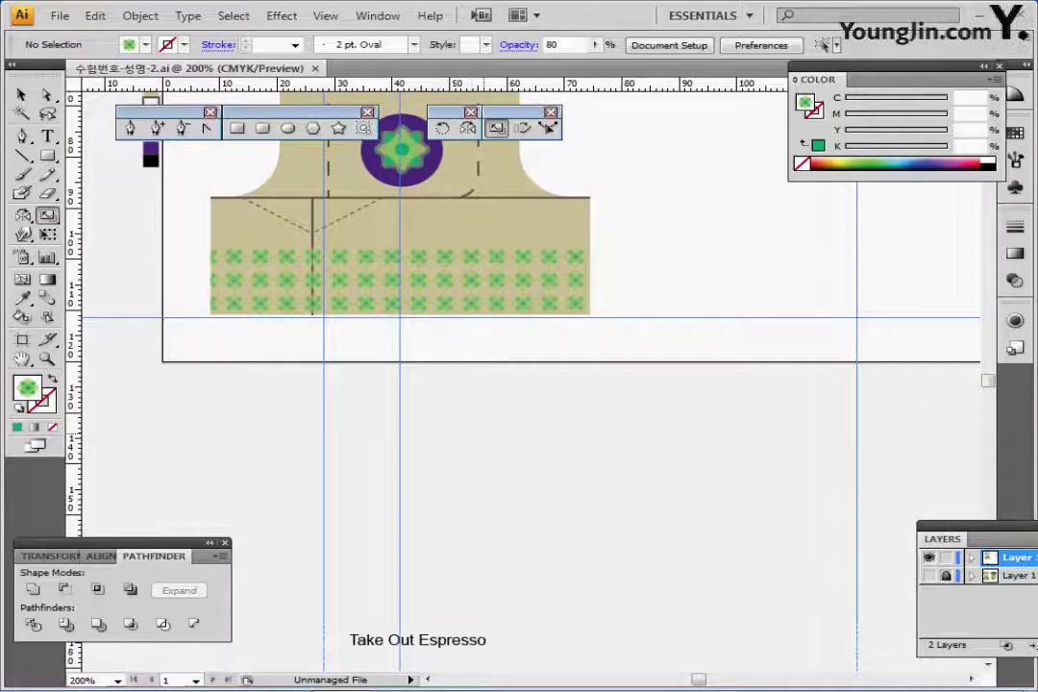
scroll(528, 365, up, 2)
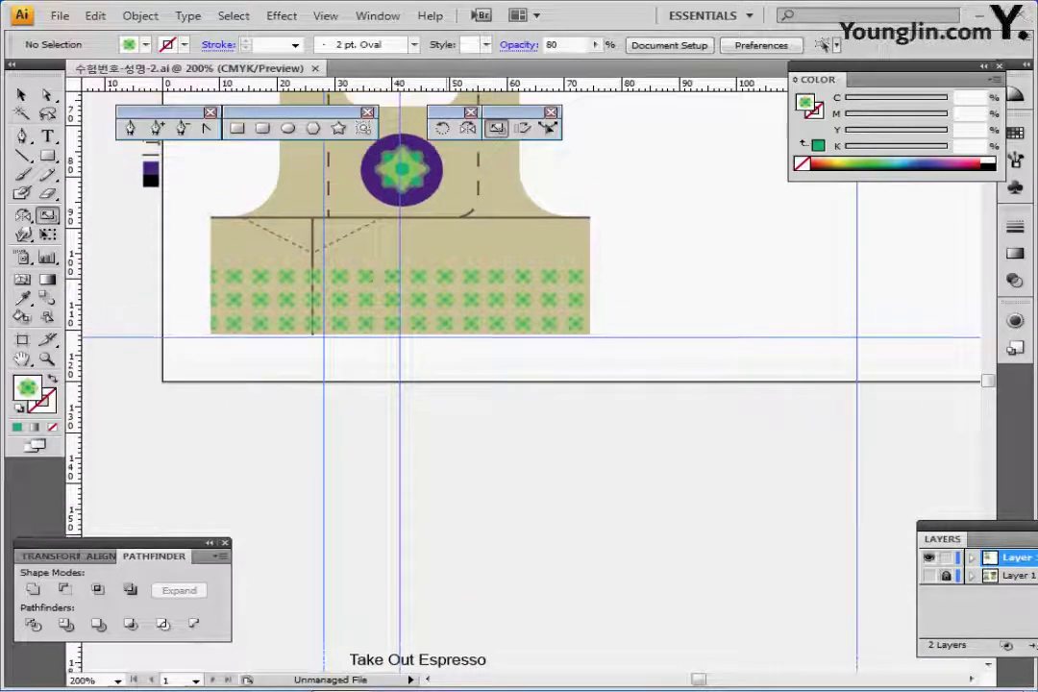
drag(471, 481, 489, 437)
ctrl+click(490, 654)
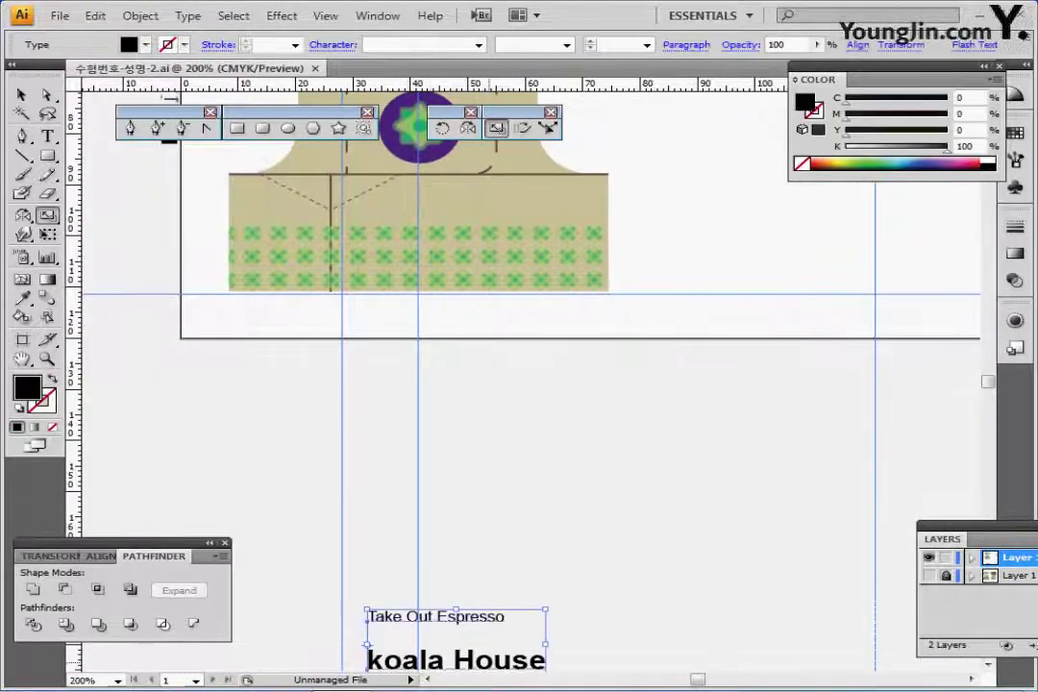
drag(490, 654, 588, 408)
ctrl+click(553, 610)
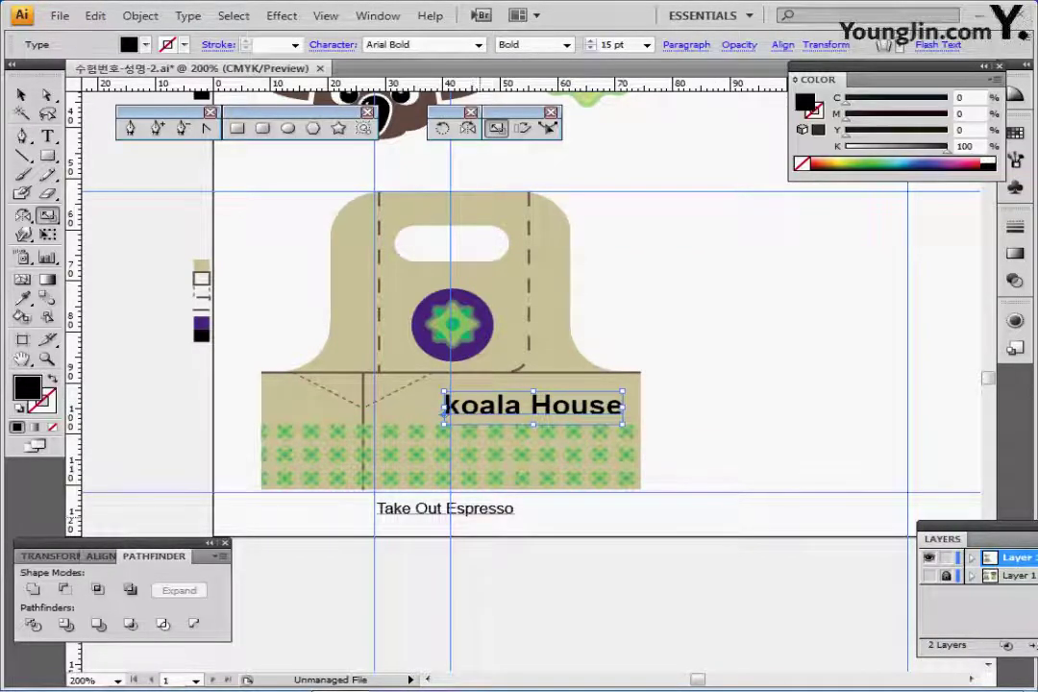
- Rotate the "Take Out Espresso" text 90° without patterns and place it vertically beside the bag's right dashed fold line
ctrl+click(446, 509)
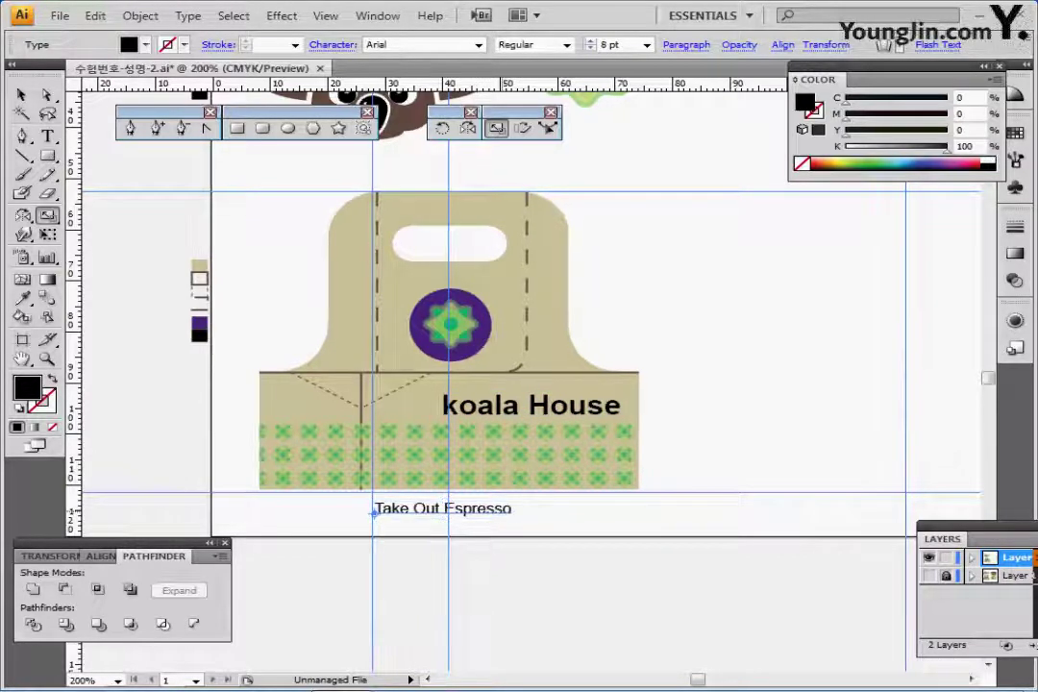
drag(447, 509, 390, 500)
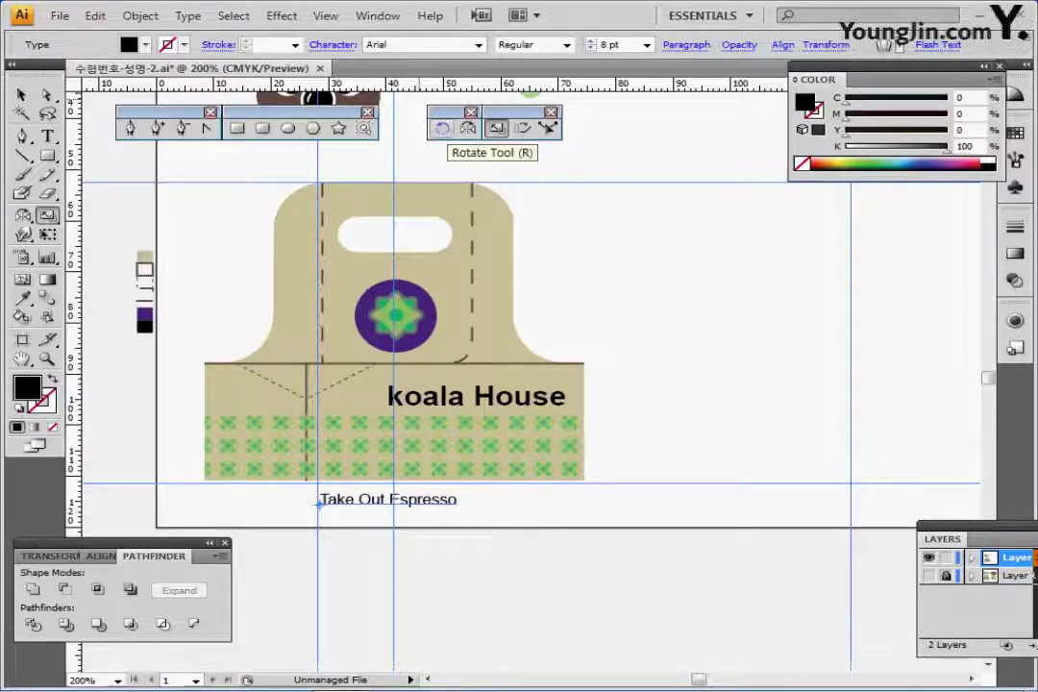
double_click(442, 128)
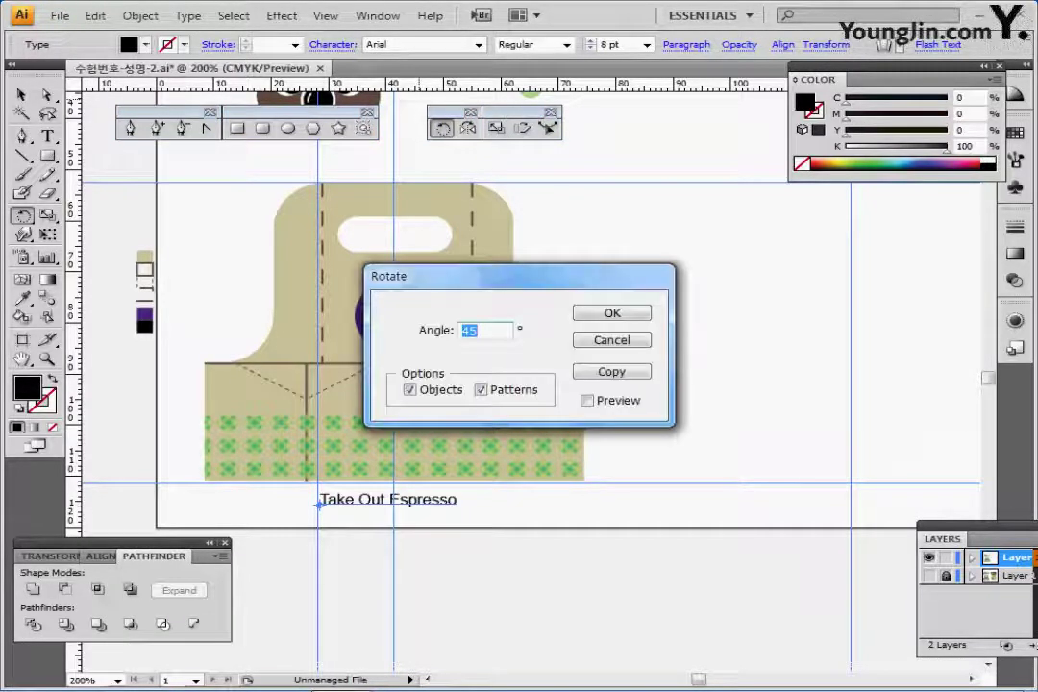
text(90)
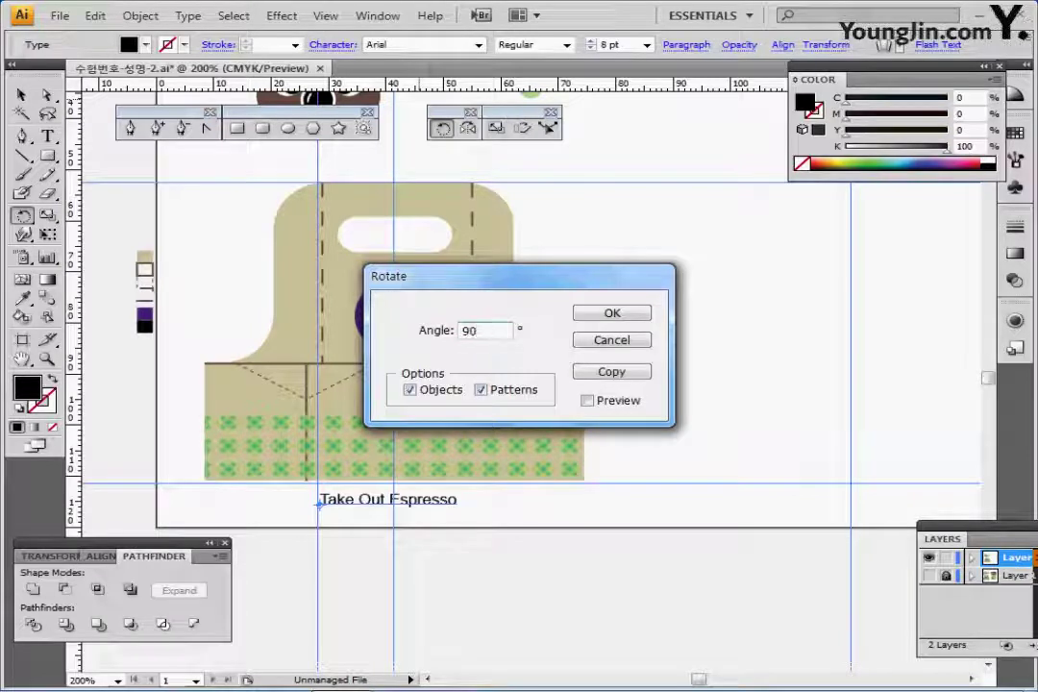
drag(402, 276, 526, 208)
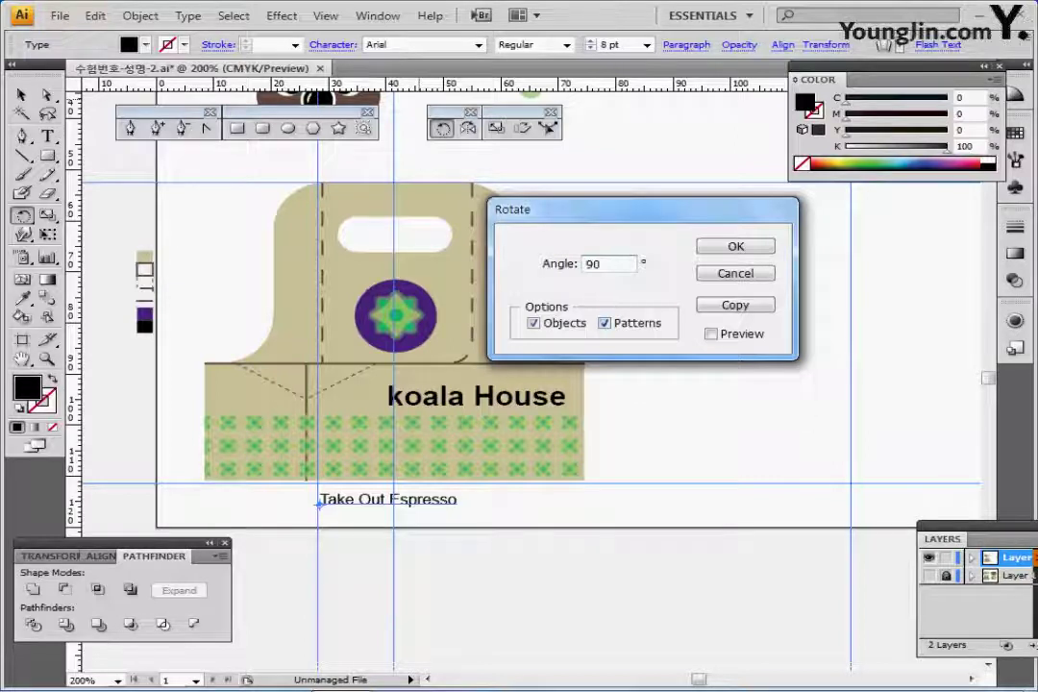
click(604, 323)
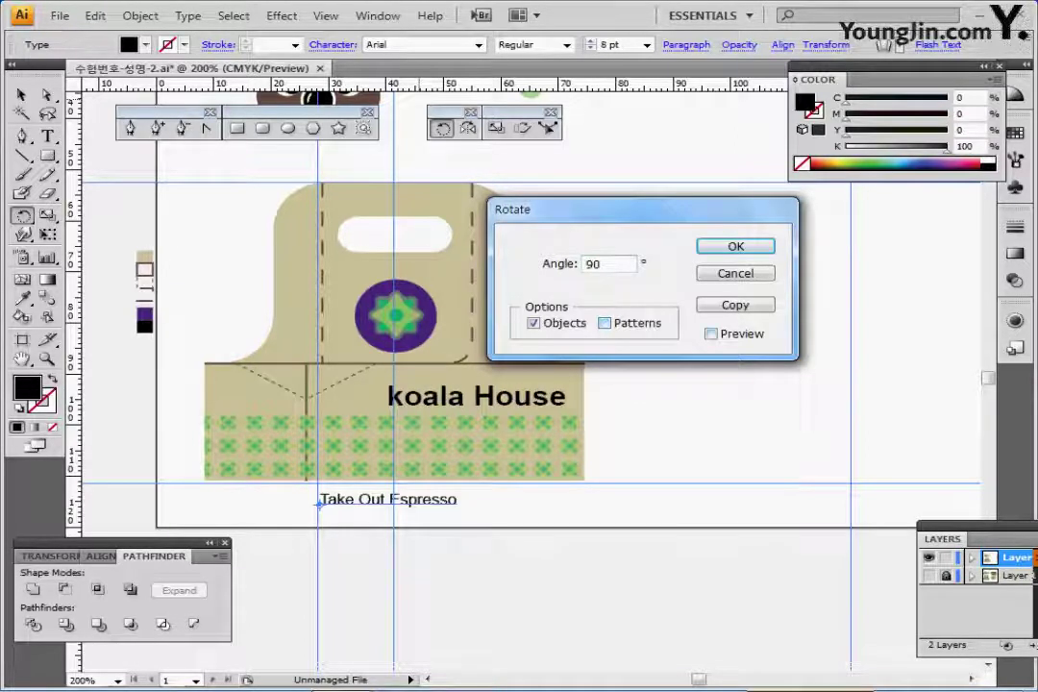
click(711, 333)
drag(621, 209, 667, 217)
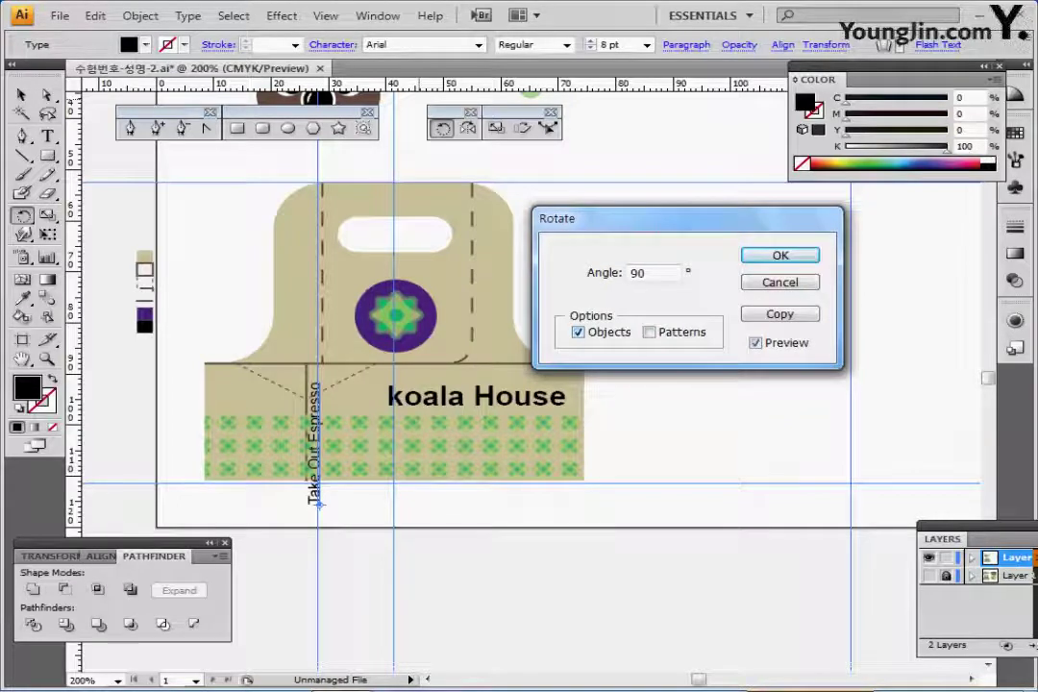
key(Return)
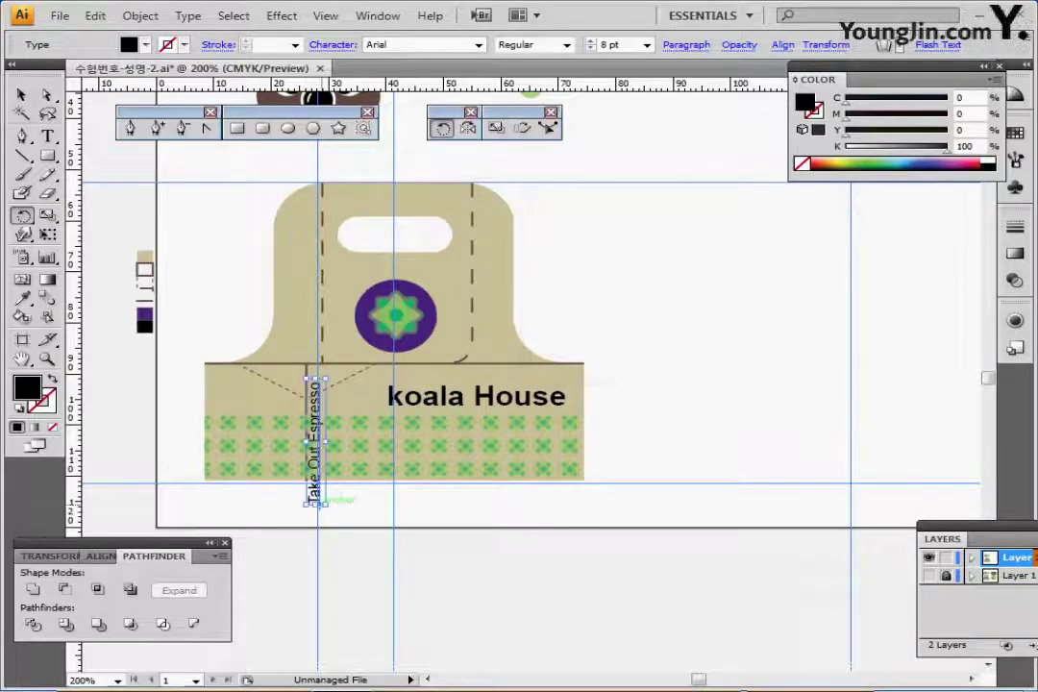
drag(320, 502, 483, 349)
key(ctrl+shift+a)
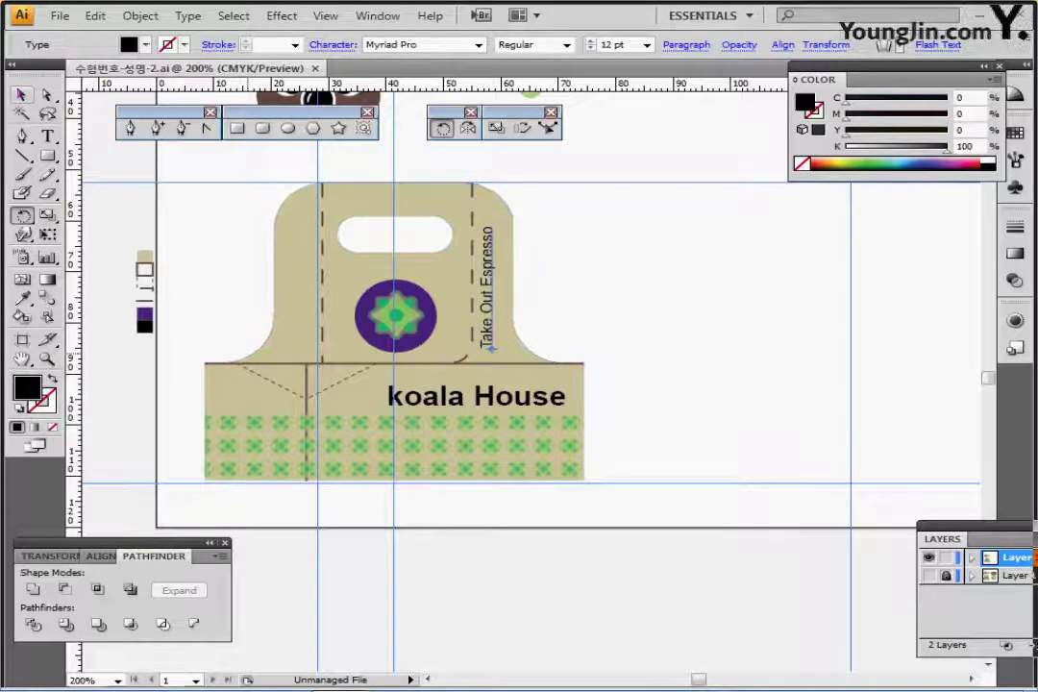
- Select all parts of the carrier bag, including both texts, and group them
click(21, 94)
click(275, 212)
click(208, 194)
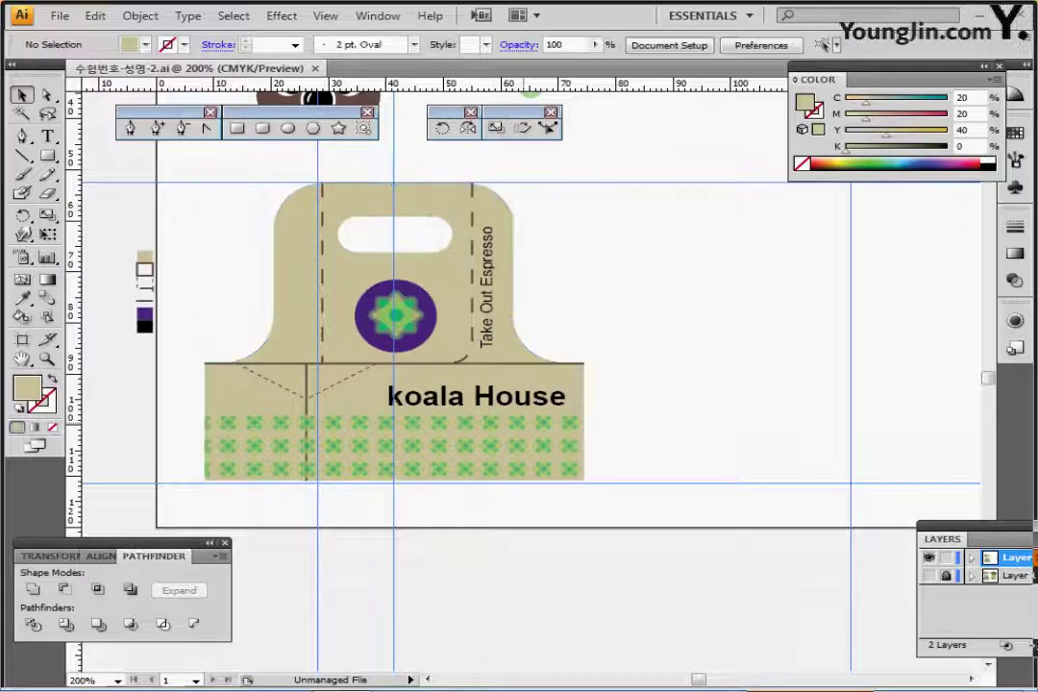
drag(209, 194, 626, 451)
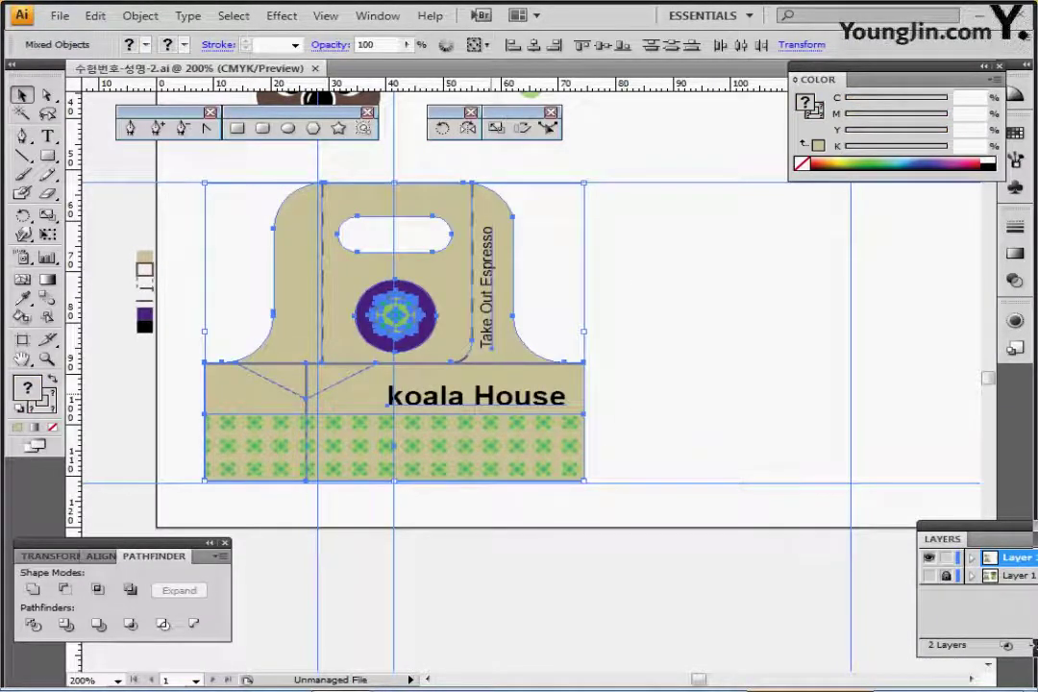
key(ctrl+g)
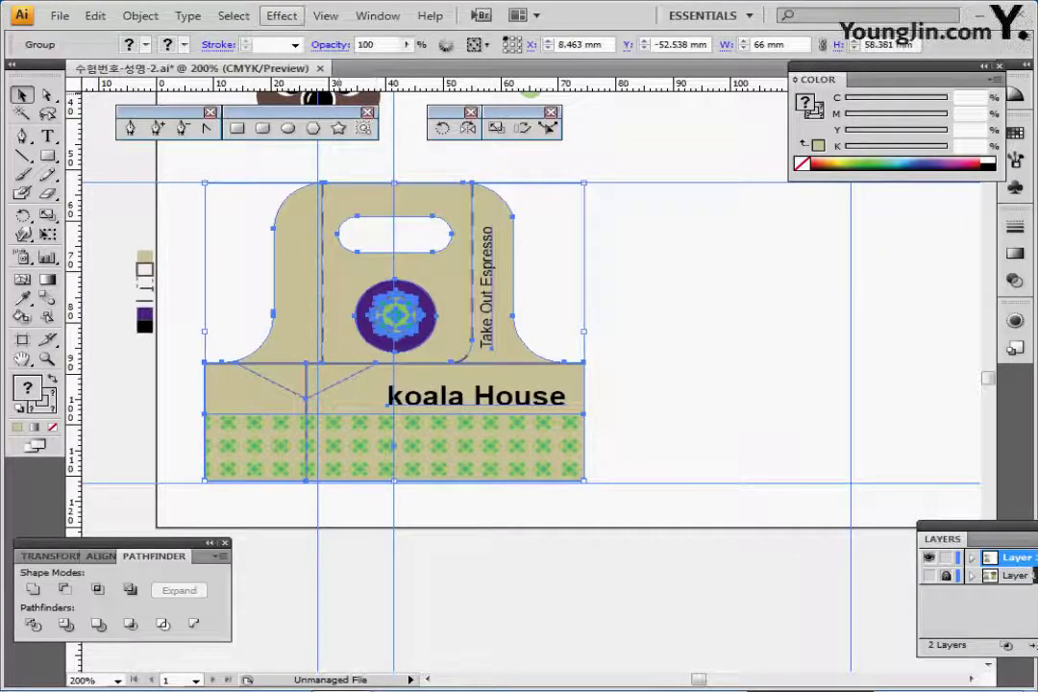
- Apply a Drop Shadow to the bag group with X and Y offsets of 2 mm and a blur of 1.2 mm
click(282, 16)
mouse_move(317, 220)
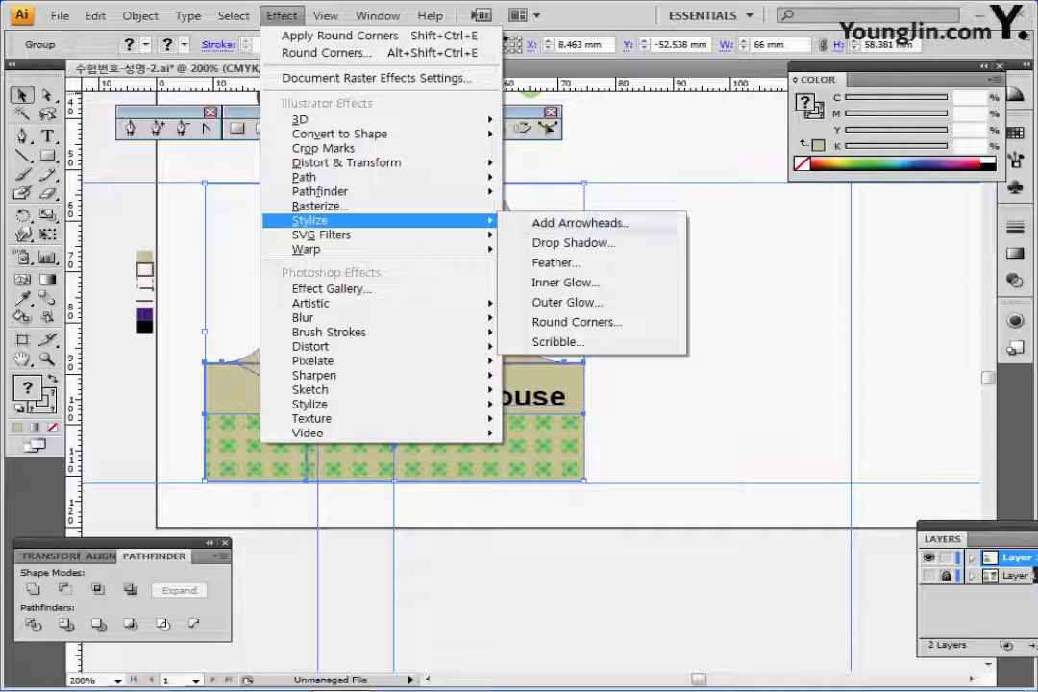
click(573, 242)
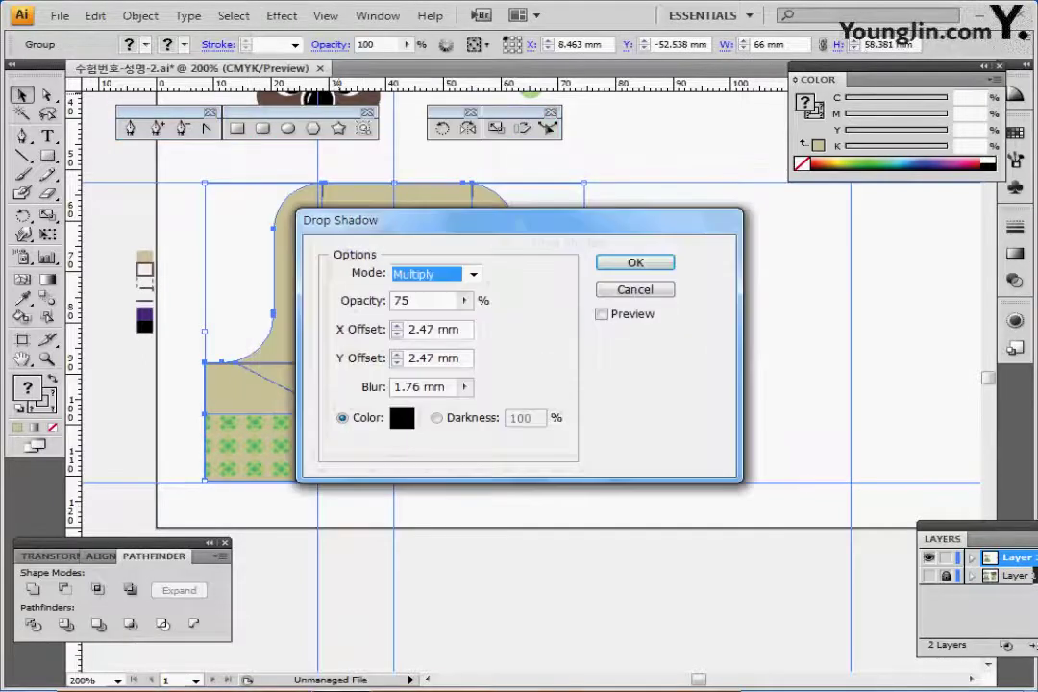
click(601, 314)
drag(404, 220, 539, 202)
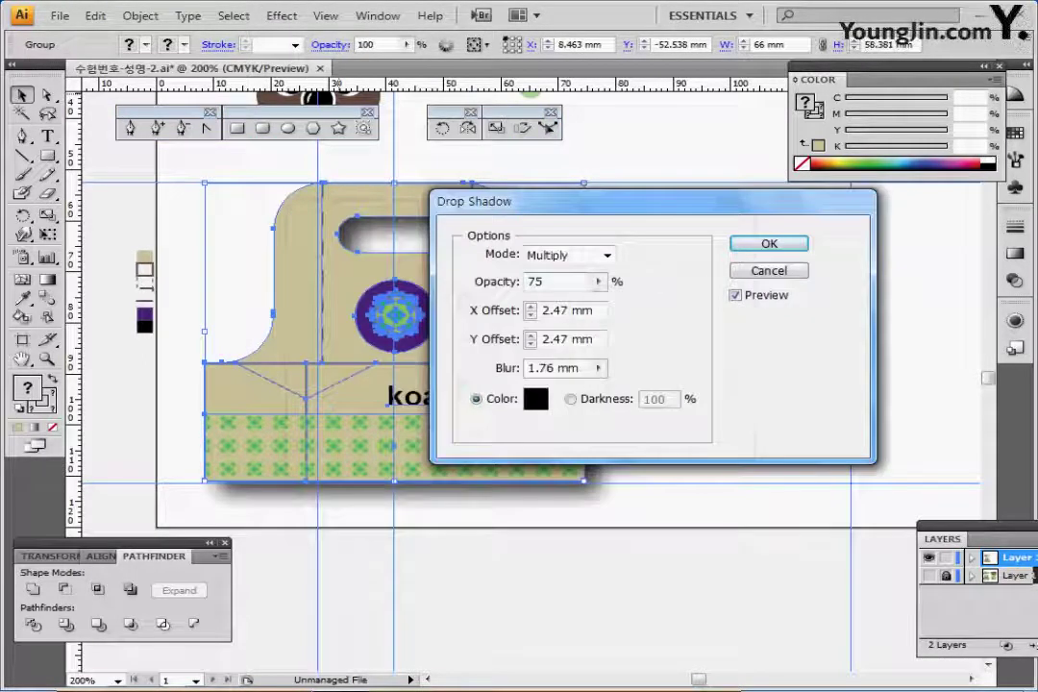
double_click(566, 310)
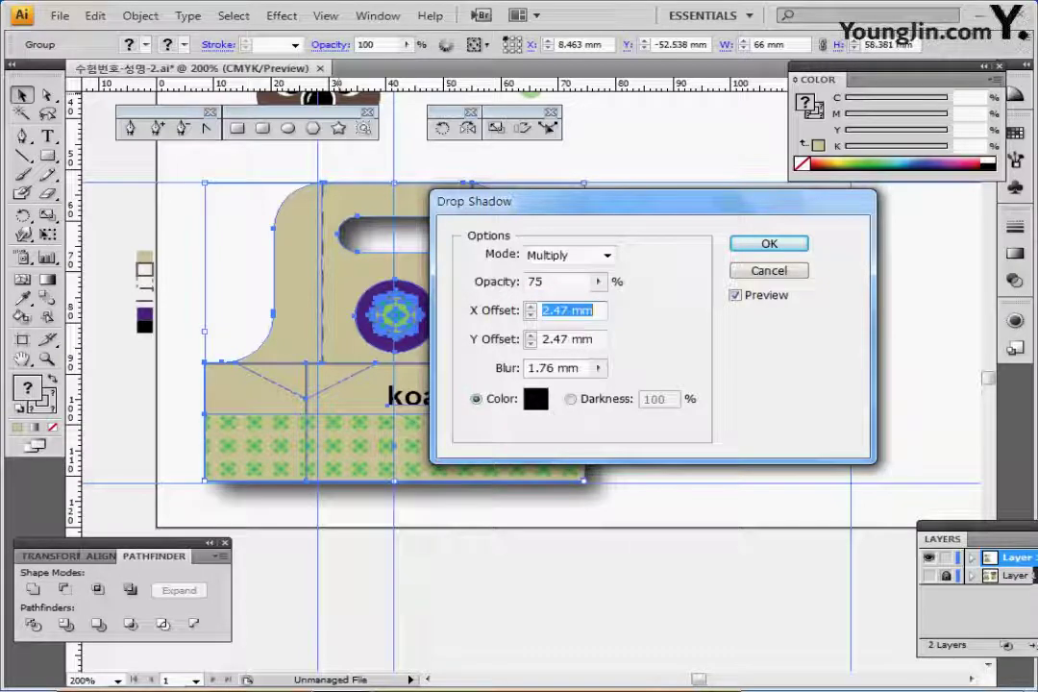
text(2)
key(Tab)
text(2)
key(Tab)
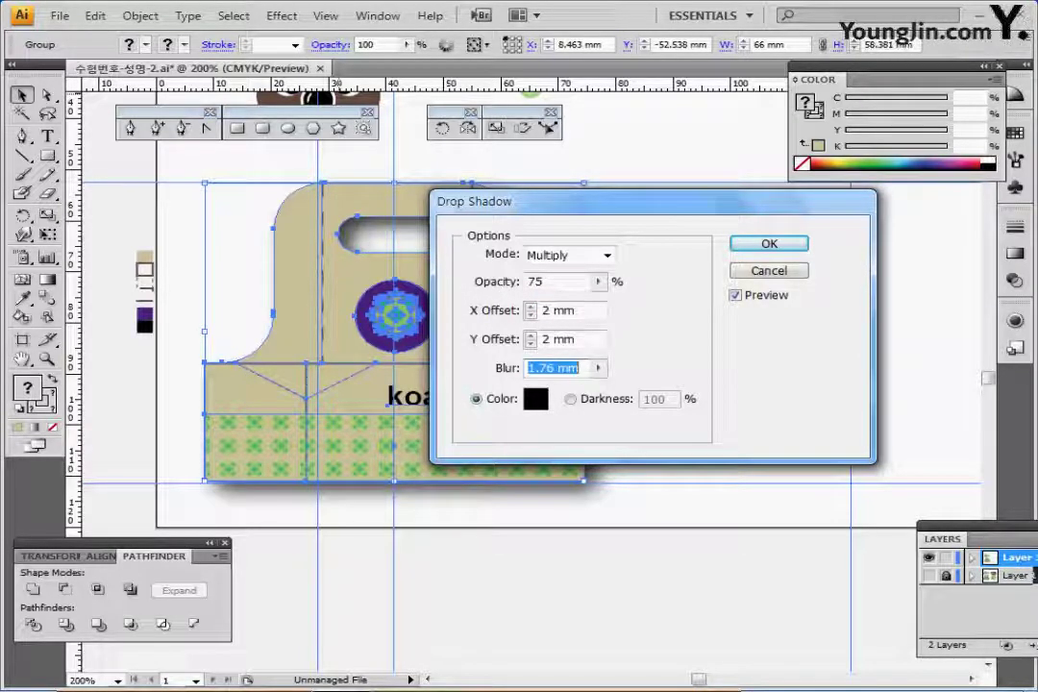
text(1,2)
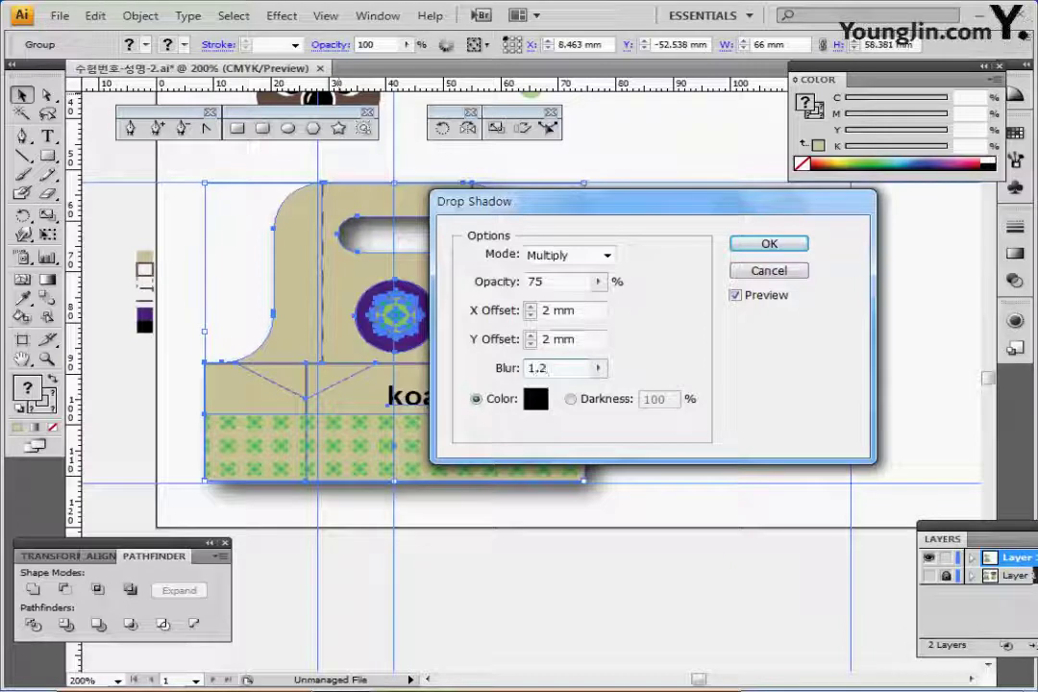
key(Return)
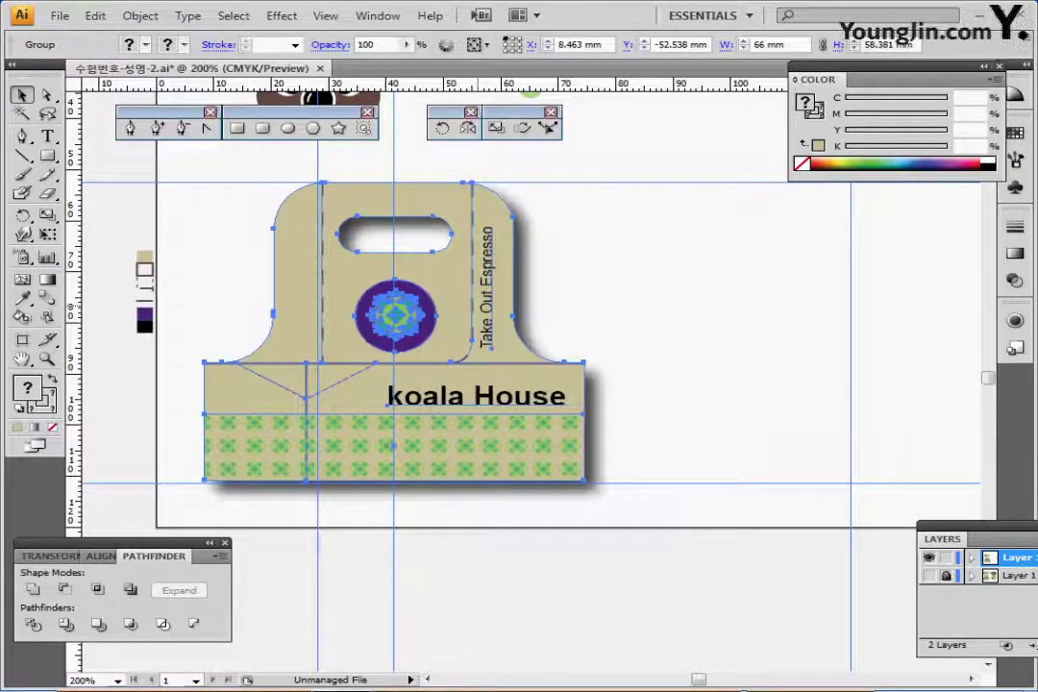
- Deselect the finished bag and reset the drawing colours to the default white fill and black 1 pt stroke
drag(634, 332, 445, 351)
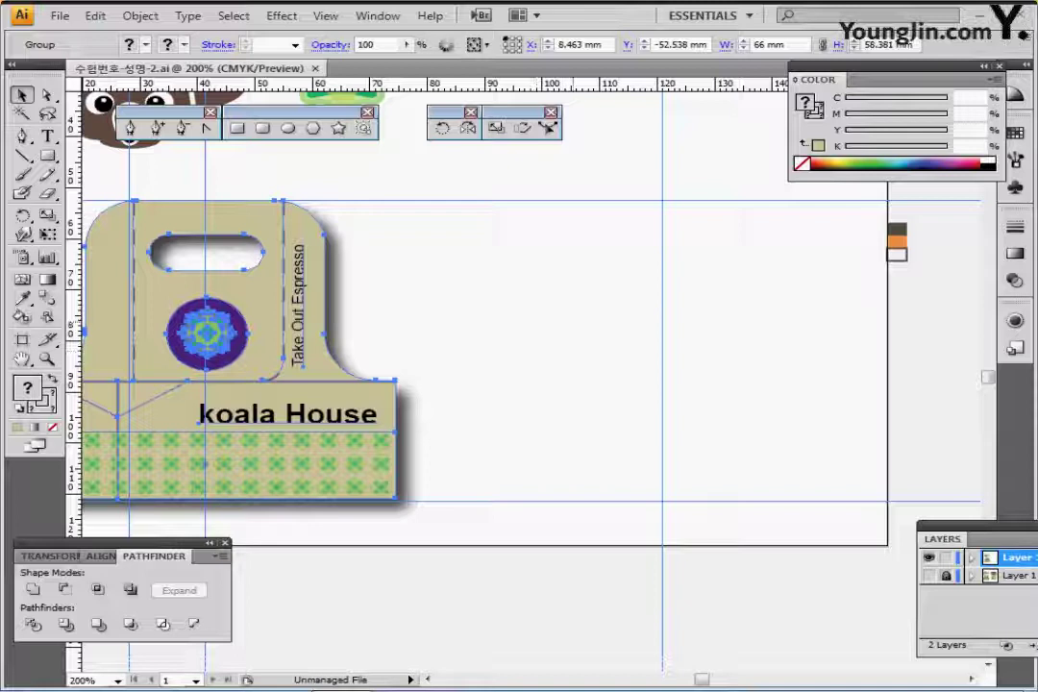
key(ctrl+minus)
drag(547, 288, 496, 348)
click(496, 348)
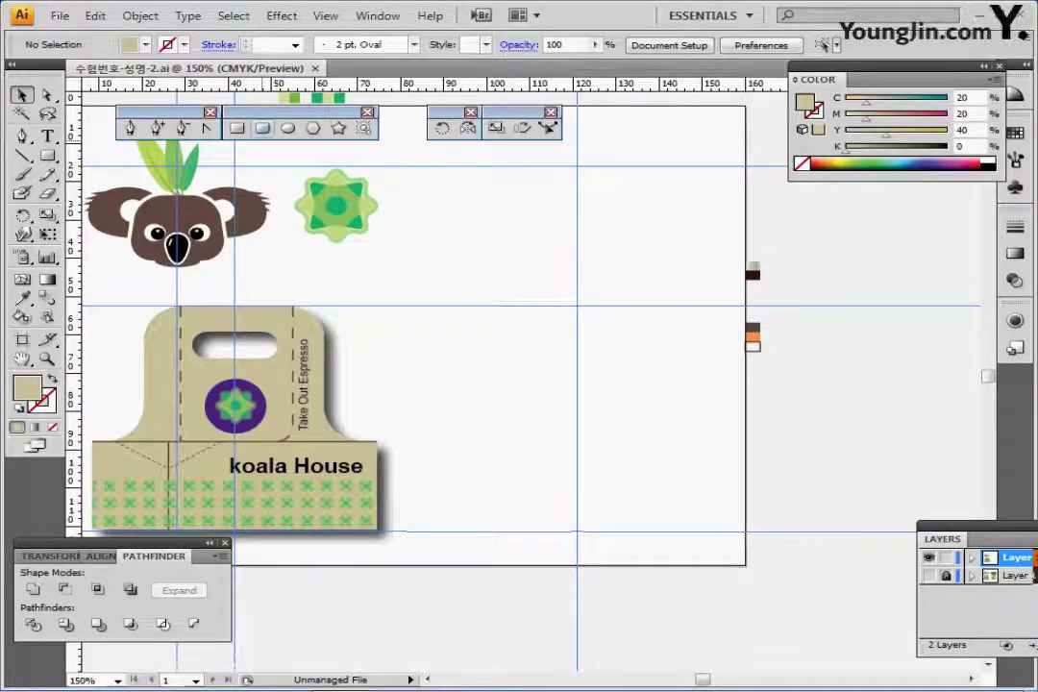
click(262, 128)
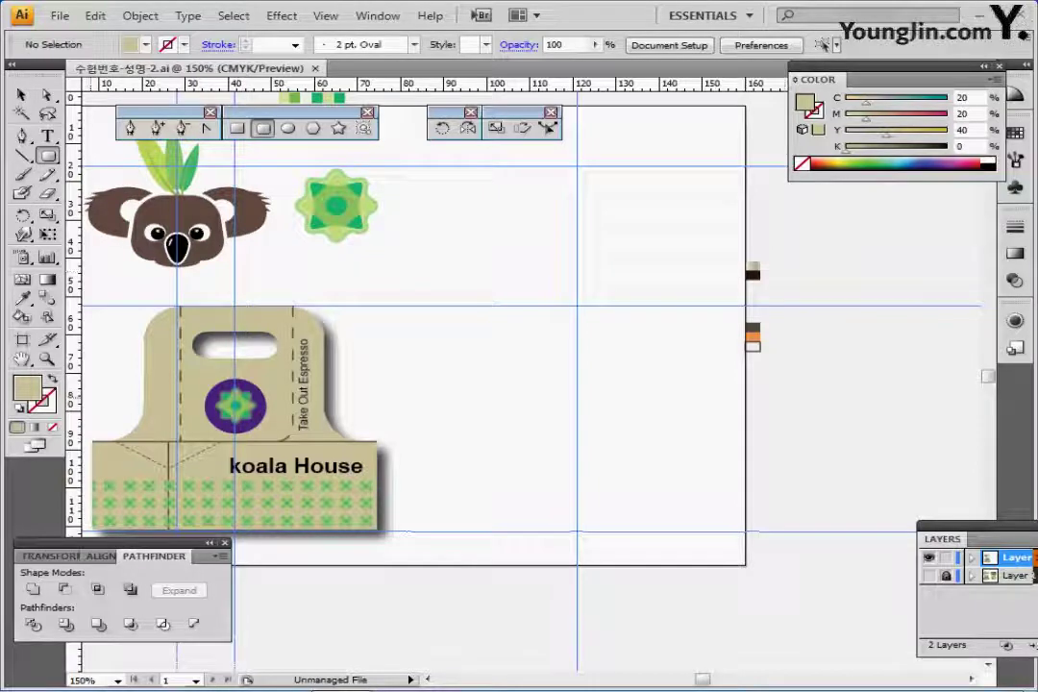
key(d)
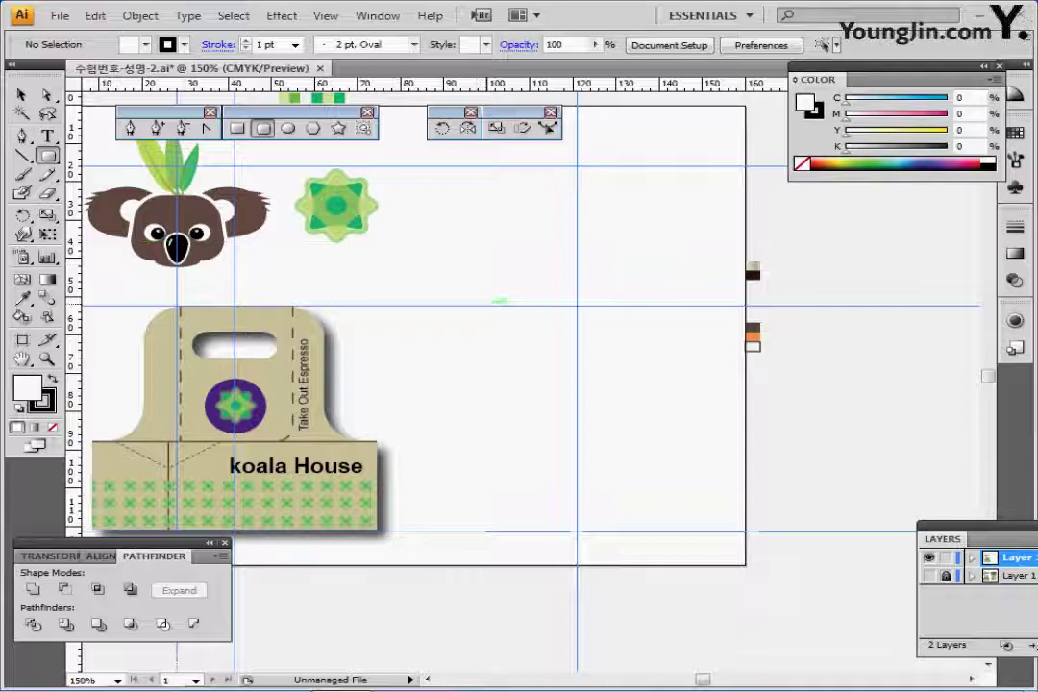
- Create a rounded rectangle 60 mm wide and 87 mm high with a 3 mm corner radius beside the bag
click(465, 280)
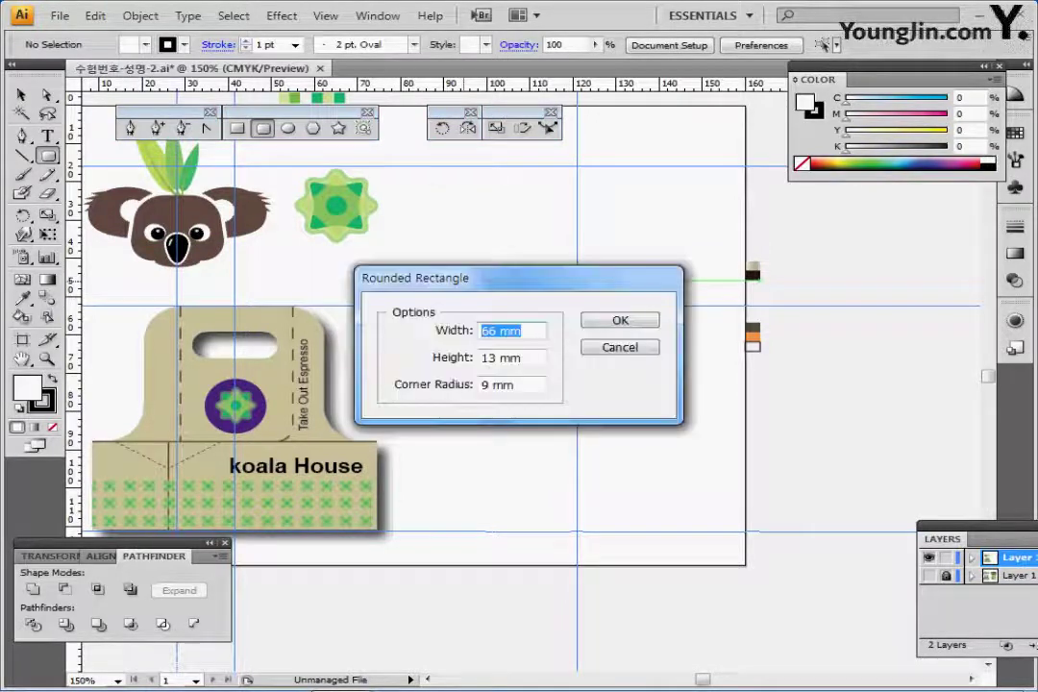
text(6)
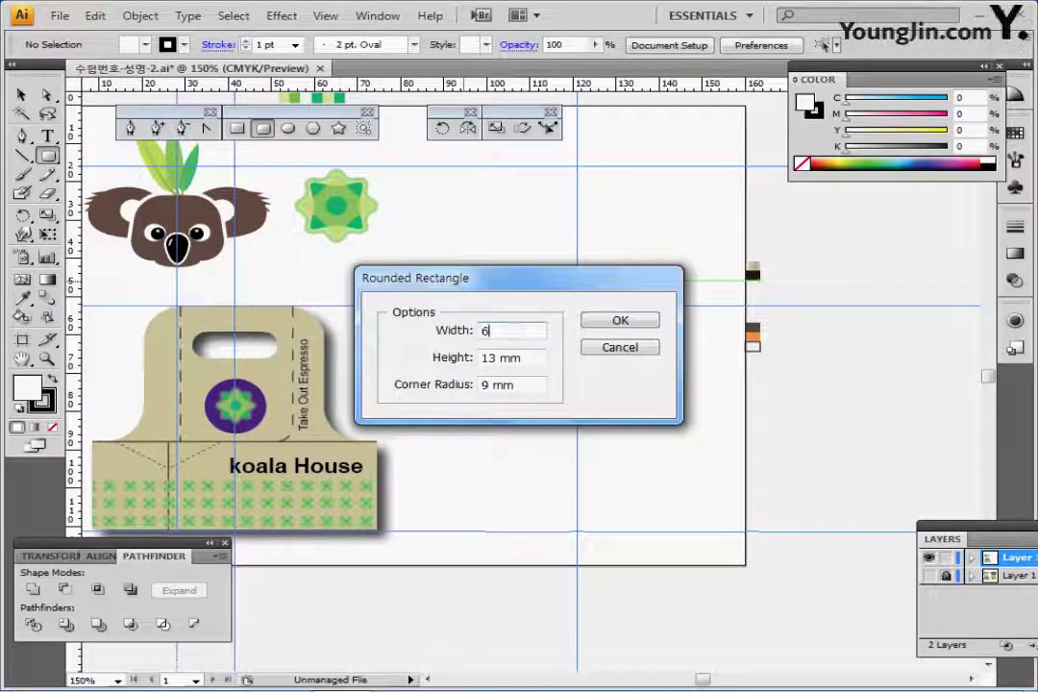
text(0)
key(Tab)
key(BackSpace)
text(87)
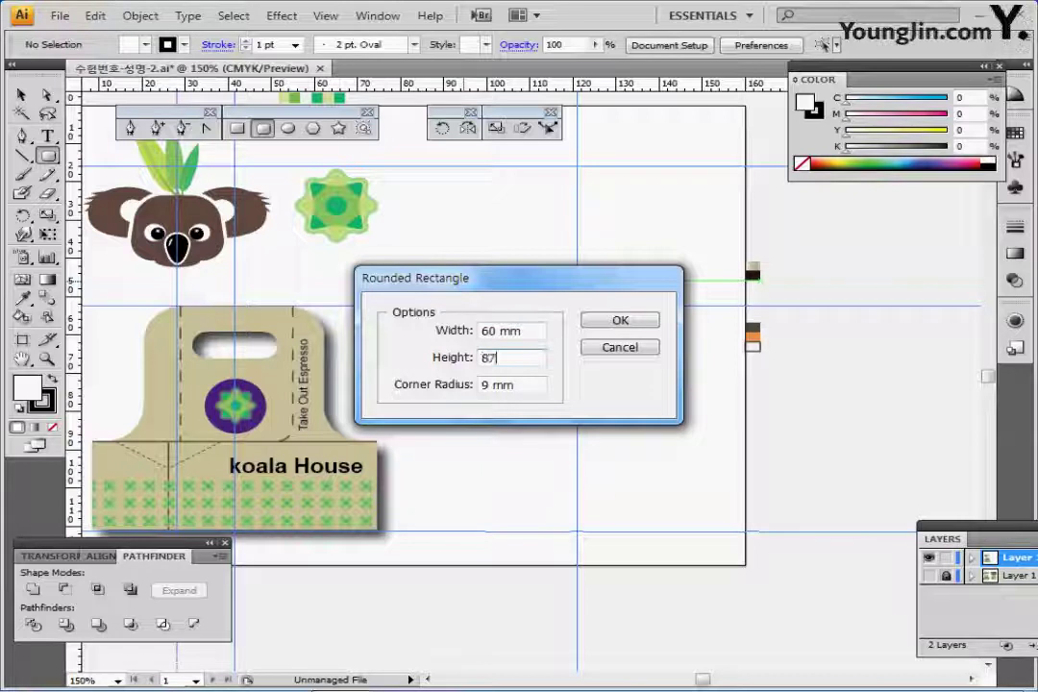
key(Tab)
text(3)
key(Return)
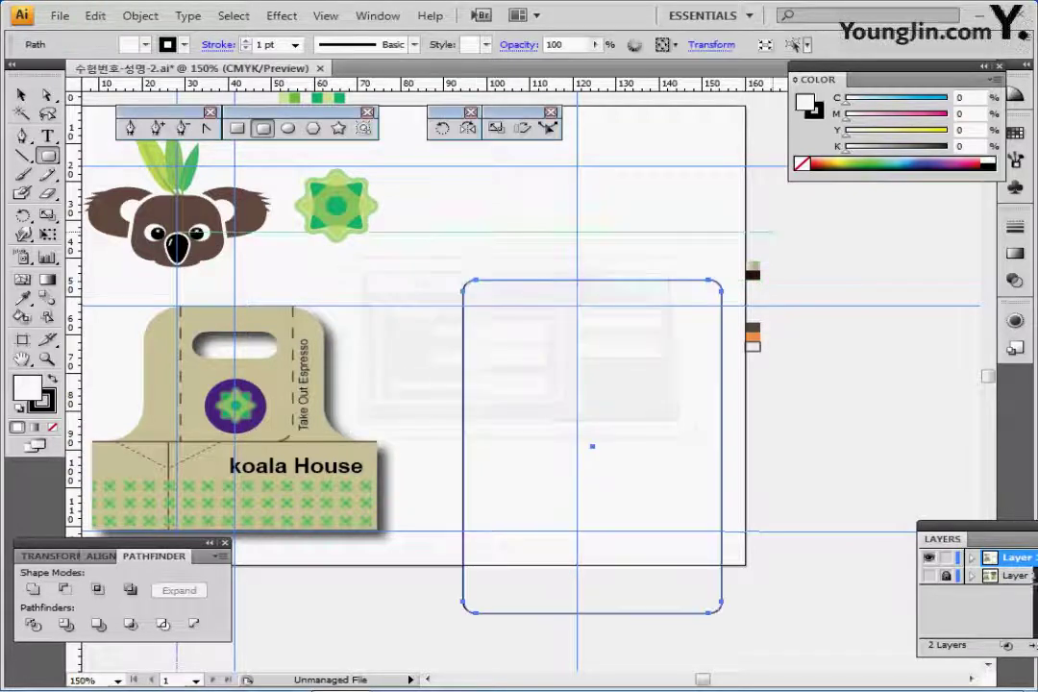
- Move the rounded rectangle up into the empty artboard area to the right of the bag and display the Align options
drag(584, 480, 536, 404)
click(50, 557)
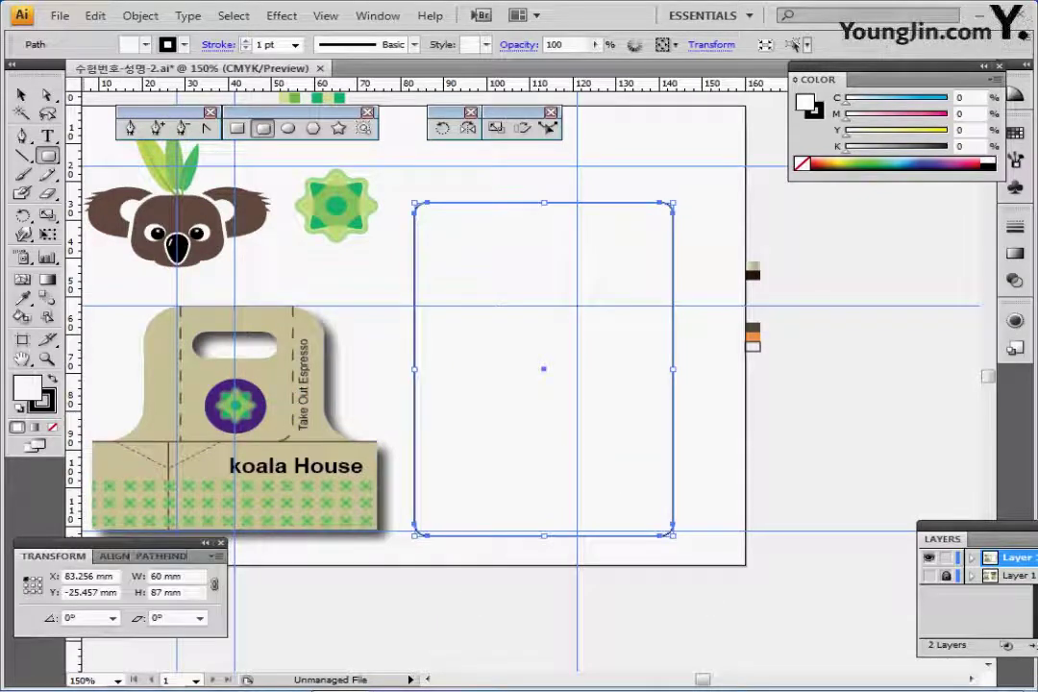
key(shift+F7)
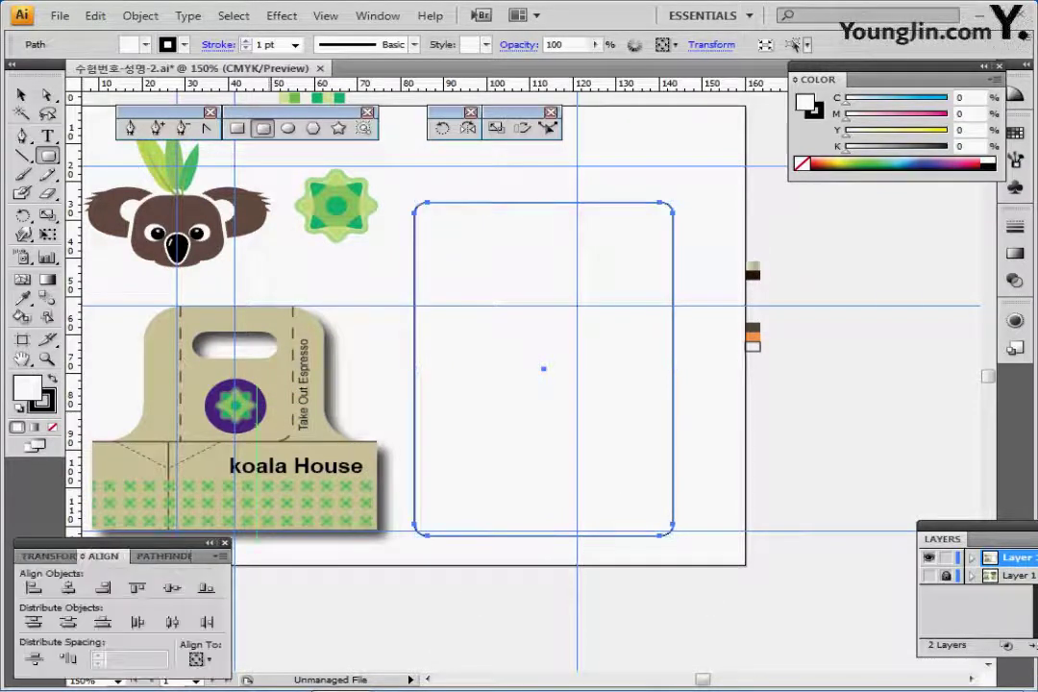
drag(600, 399, 615, 401)
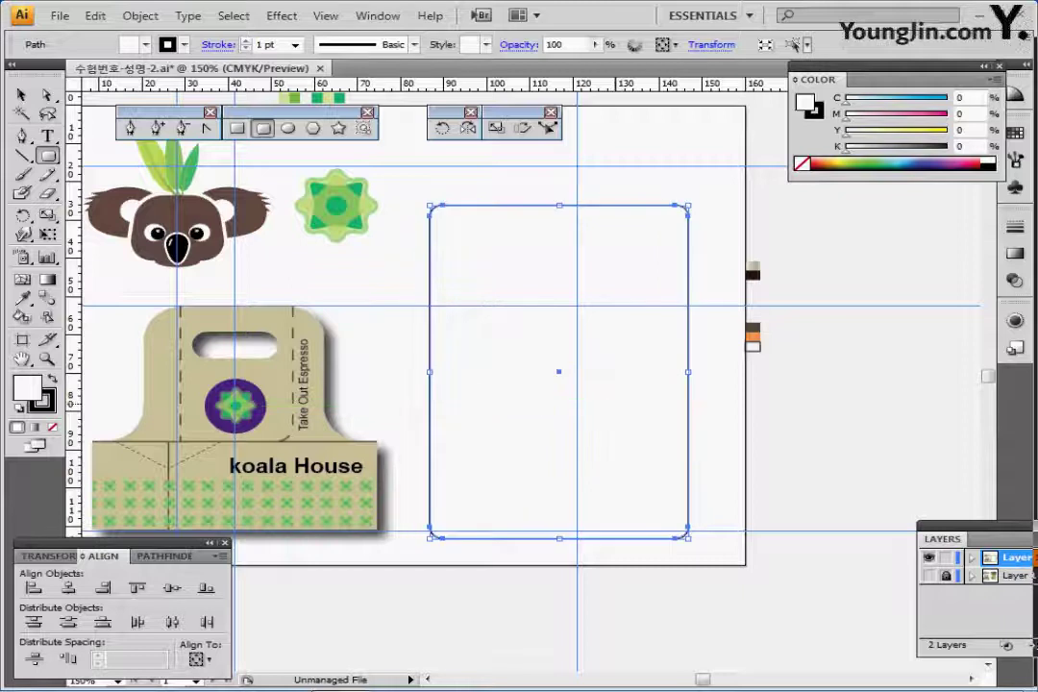
- Select only the rounded rectangle's bottom corner anchor points and scale them uniformly to 70% to form a tapered cup
key(a)
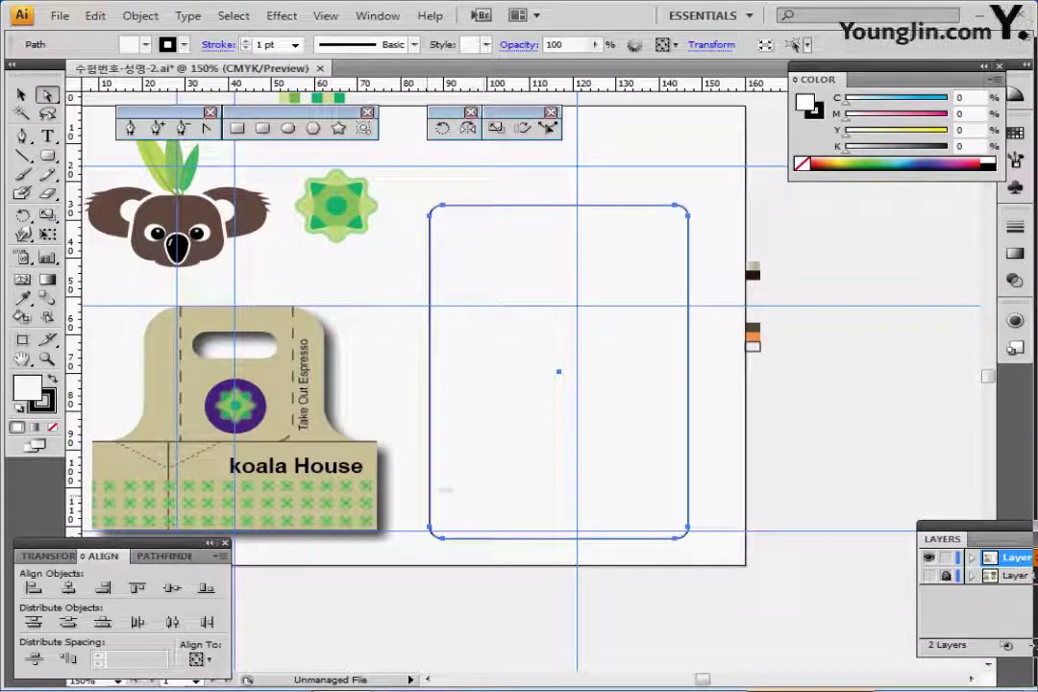
drag(370, 480, 614, 562)
key(ctrl+z)
drag(725, 498, 421, 567)
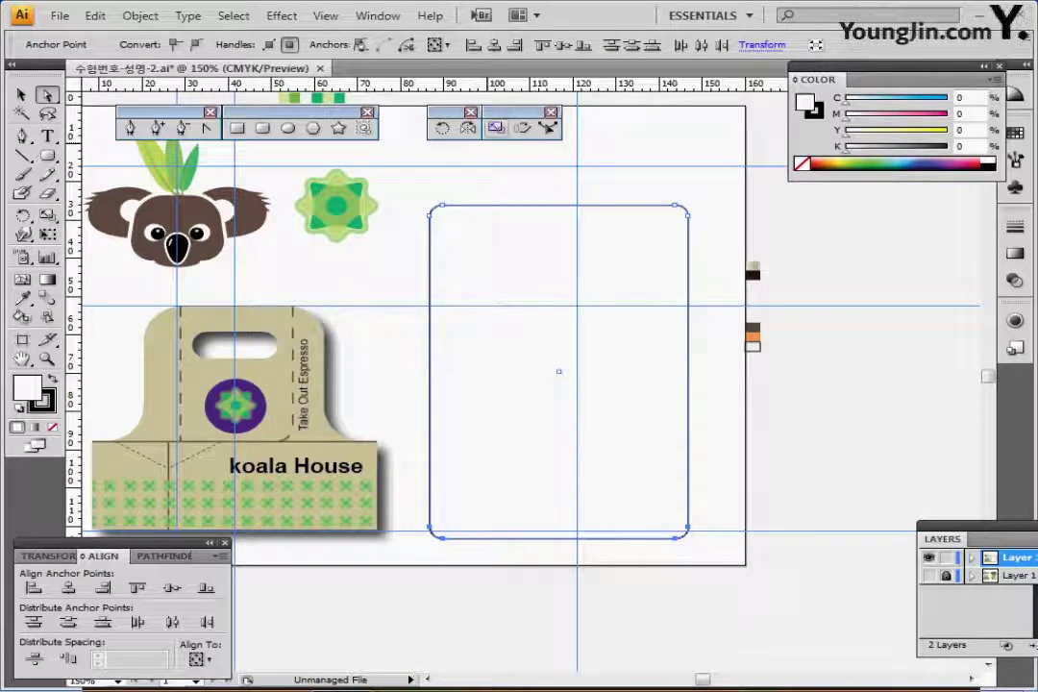
click(496, 128)
double_click(496, 128)
drag(499, 228, 667, 207)
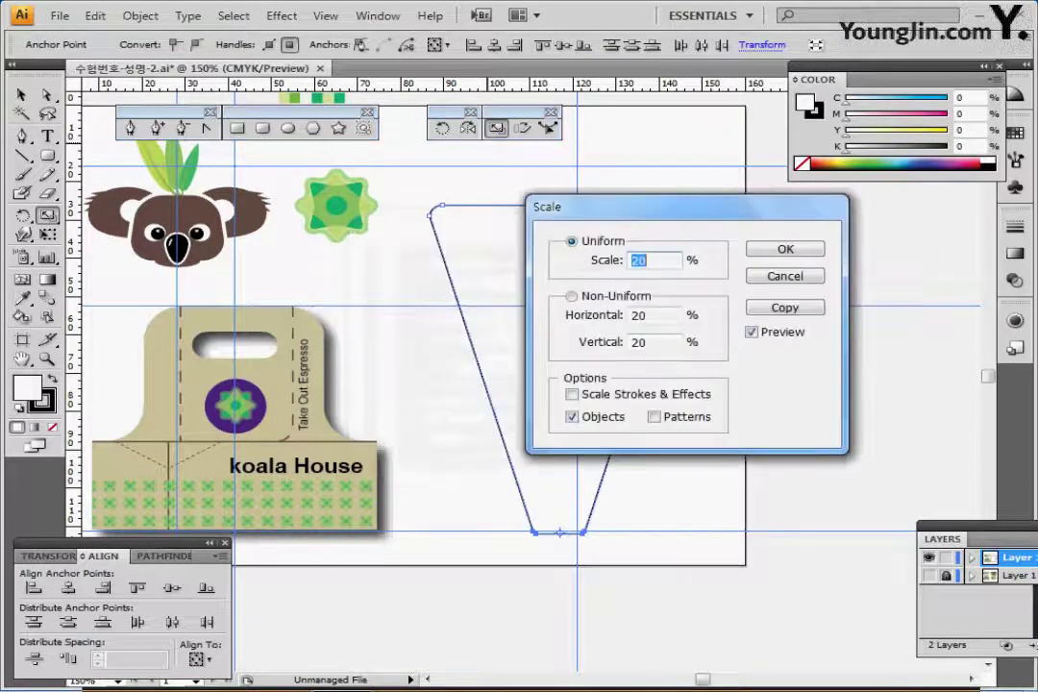
text(70)
key(Return)
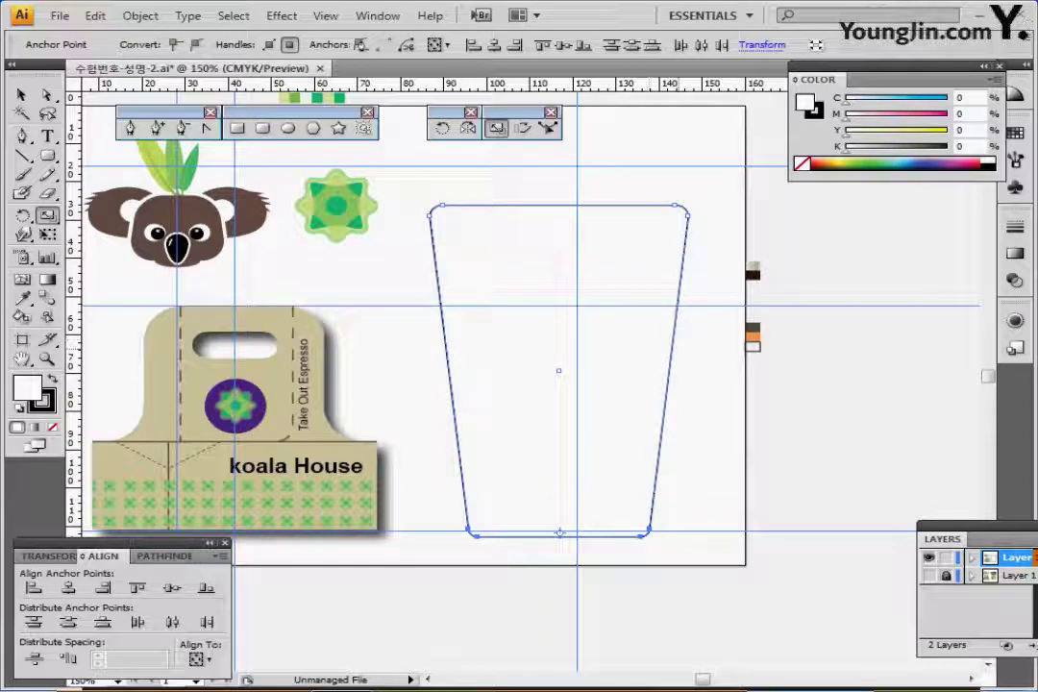
- Fill the cup shape with the linear green-beige gradient sampled from the swatch beside the artboard, and check its three colour stops
key(i)
click(752, 274)
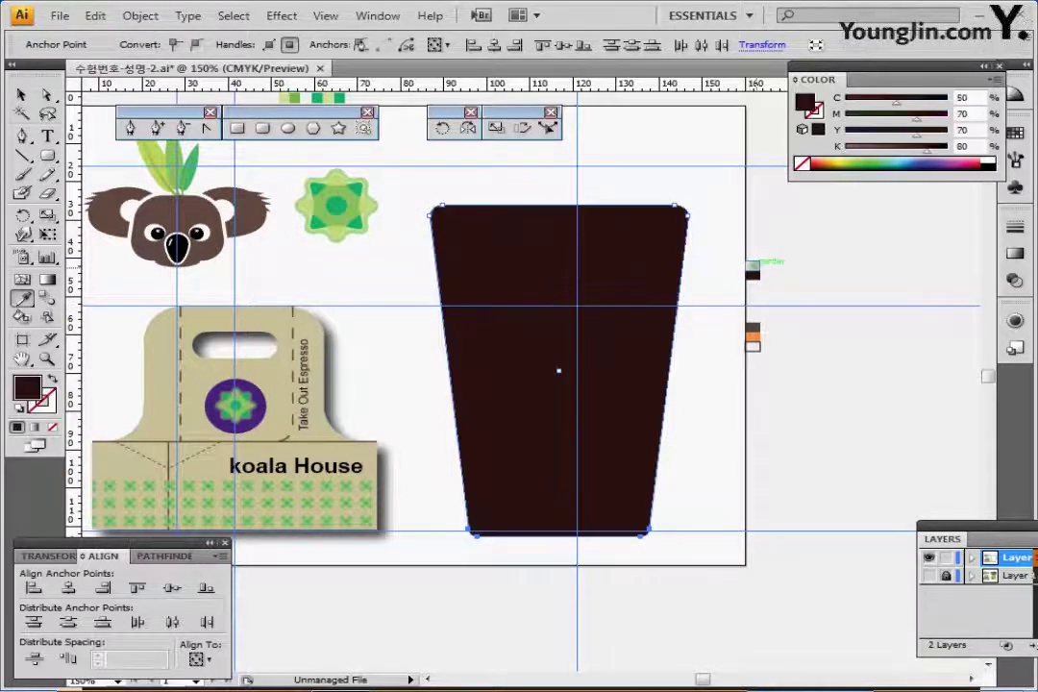
click(753, 265)
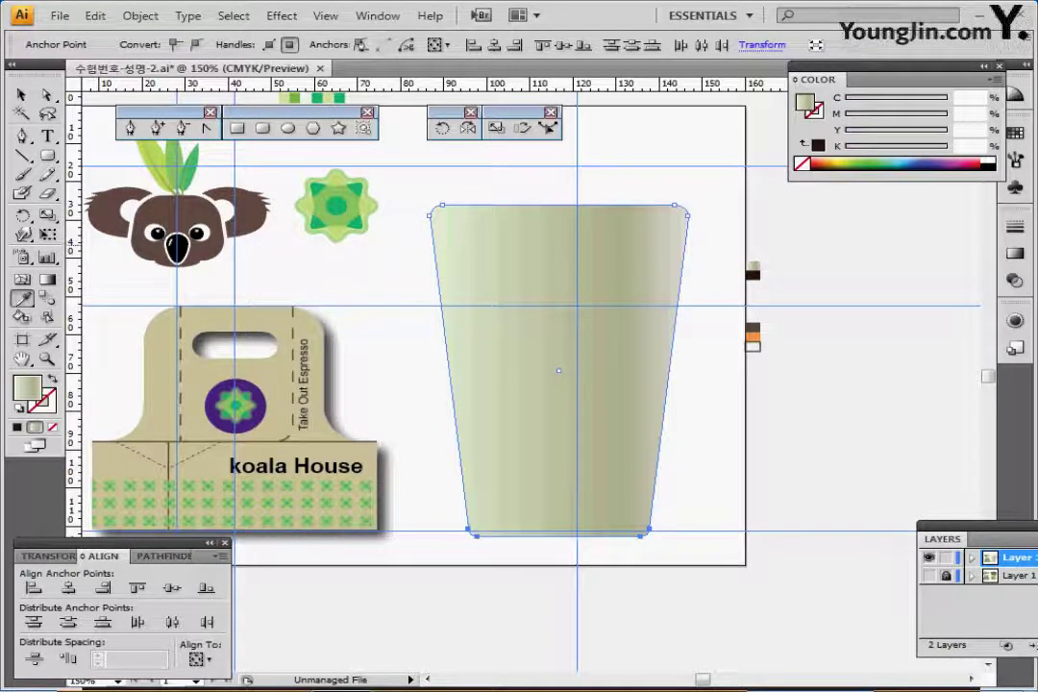
click(1015, 253)
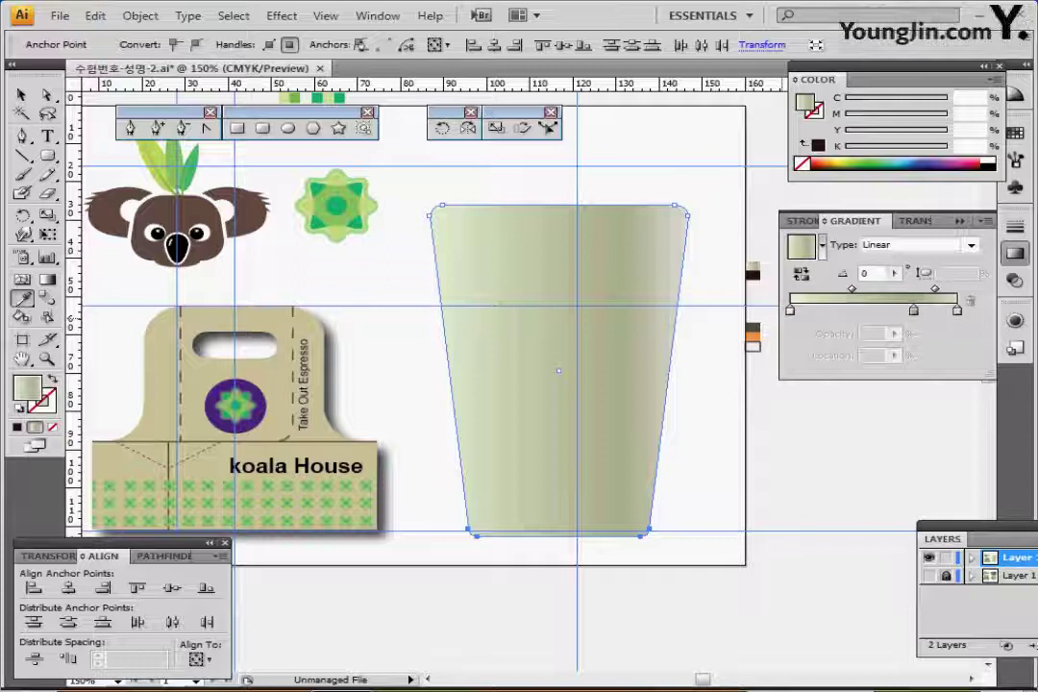
click(790, 311)
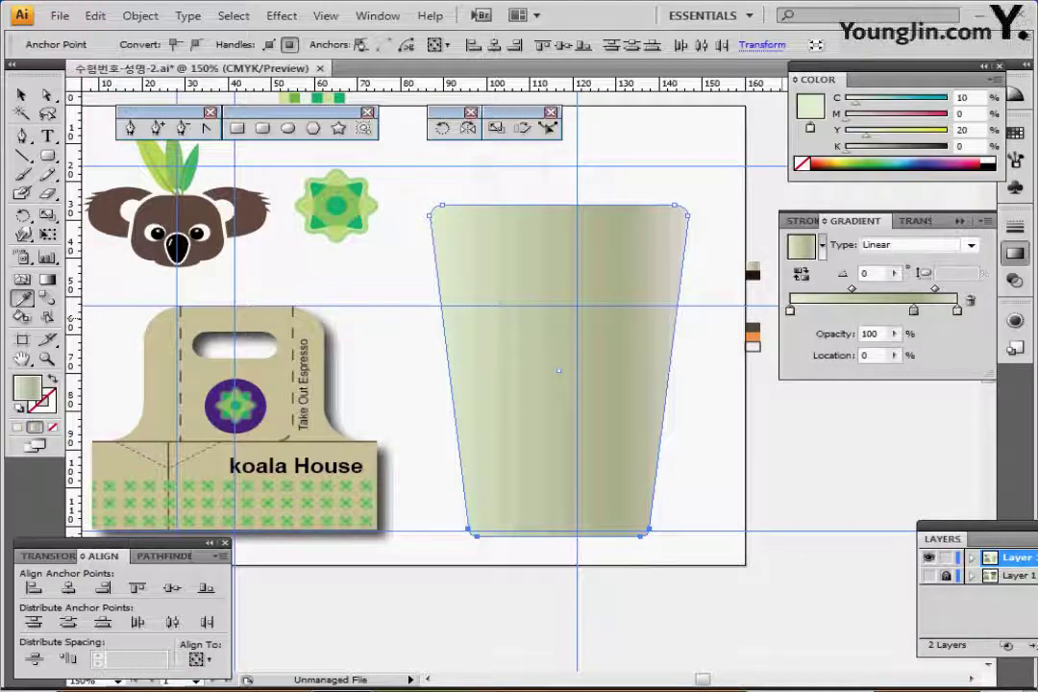
click(957, 310)
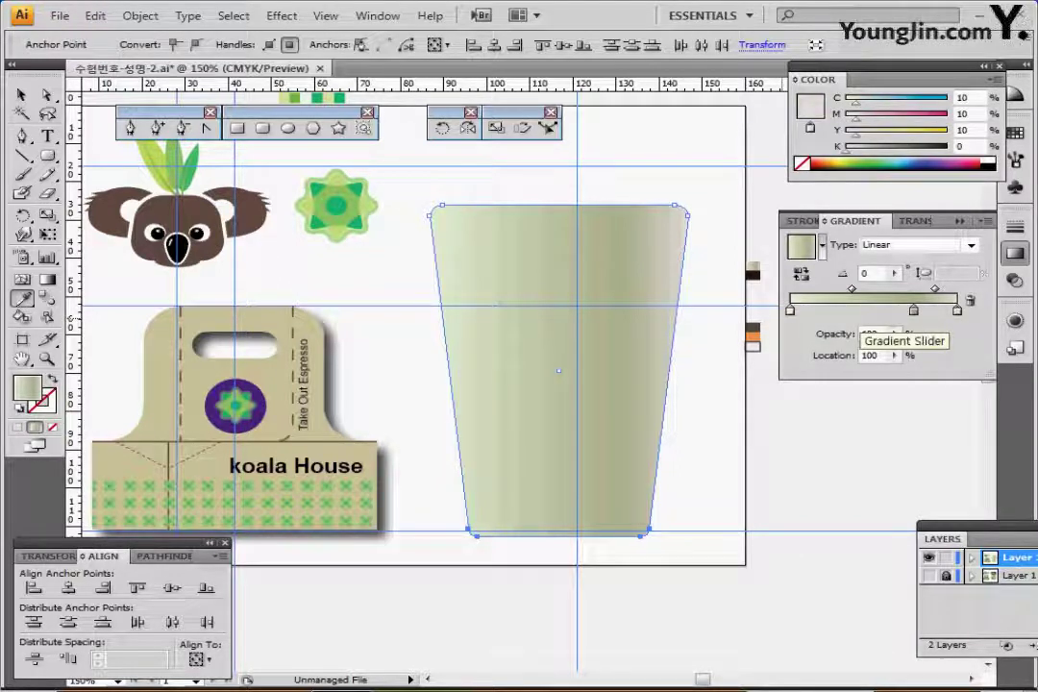
click(913, 311)
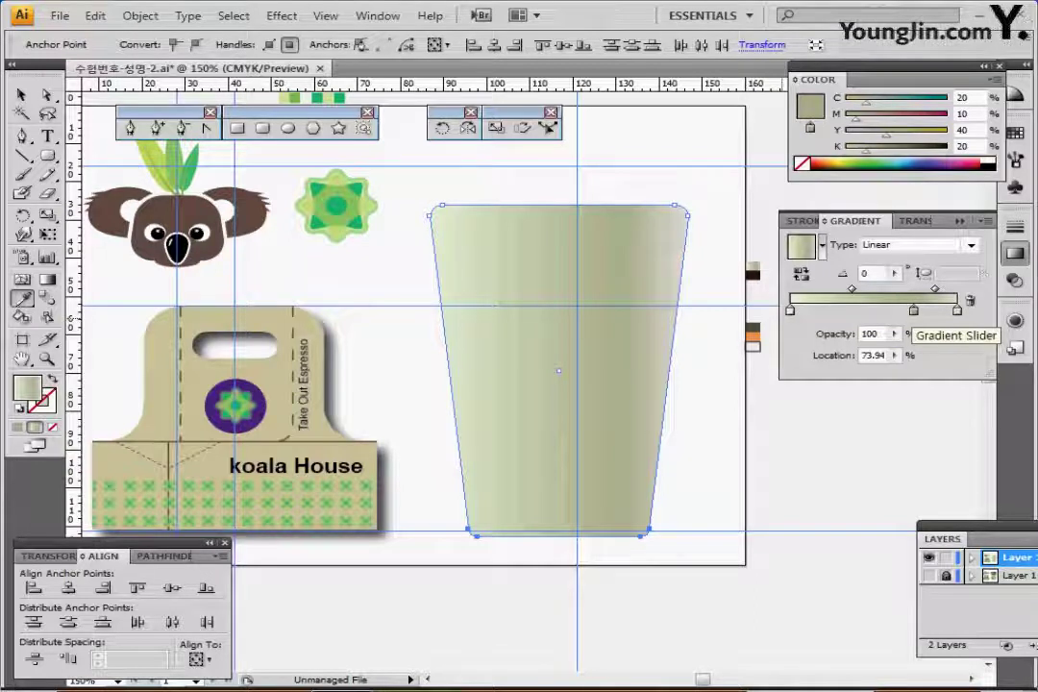
click(1015, 254)
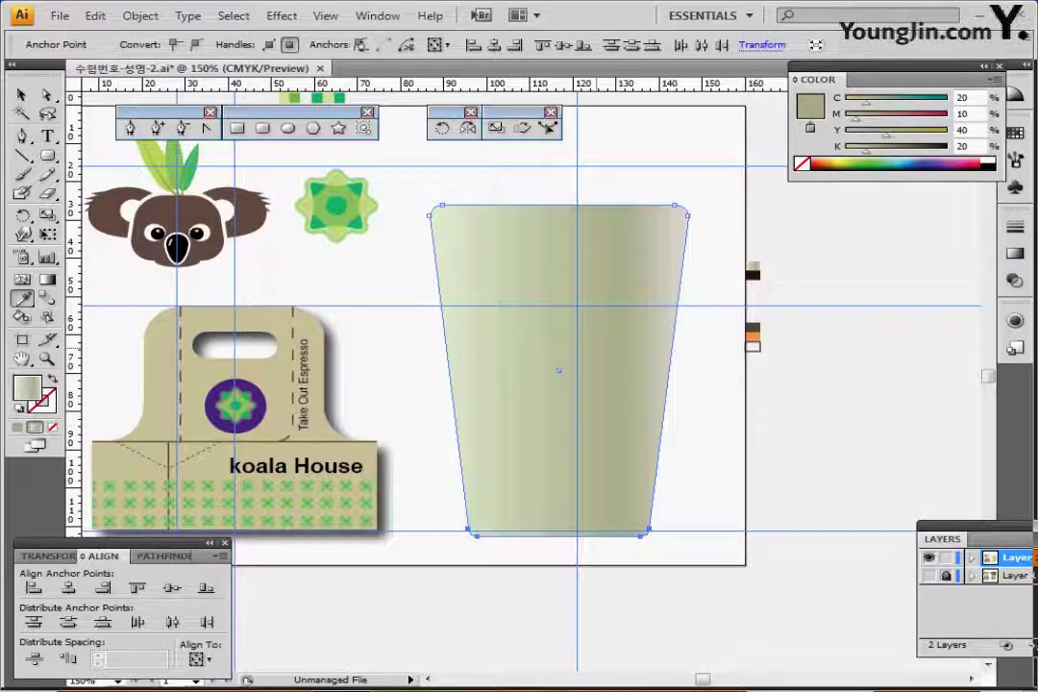
- With the cup deselected, show the upper layer in outline view and make the locked reference layer visible beneath it
ctrl+click(593, 309)
key(ctrl+shift+a)
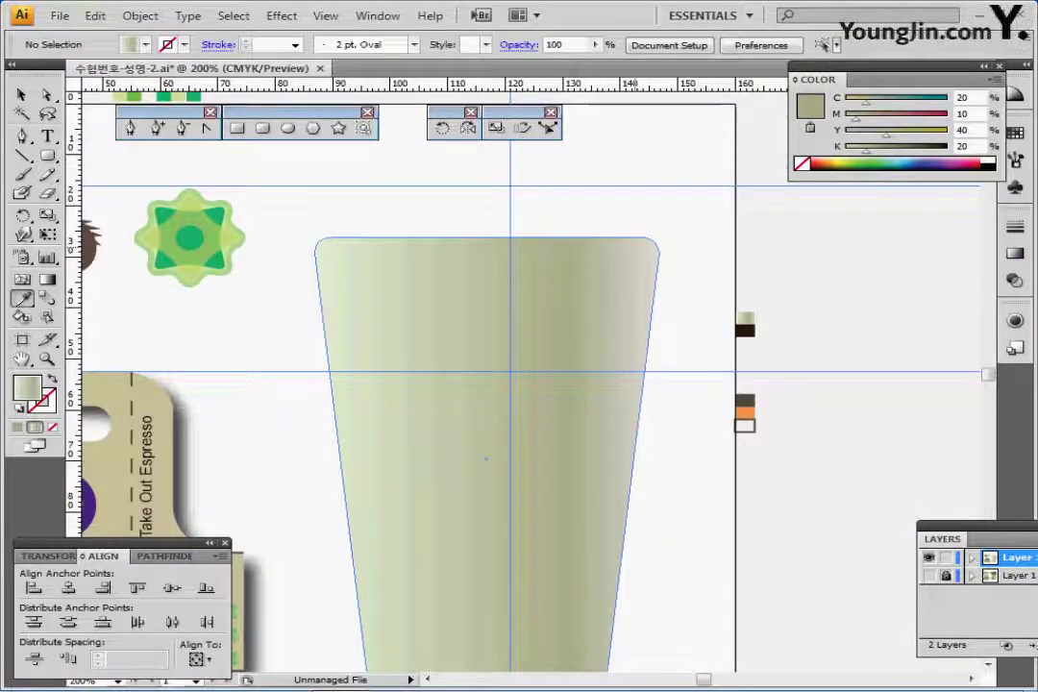
key(d)
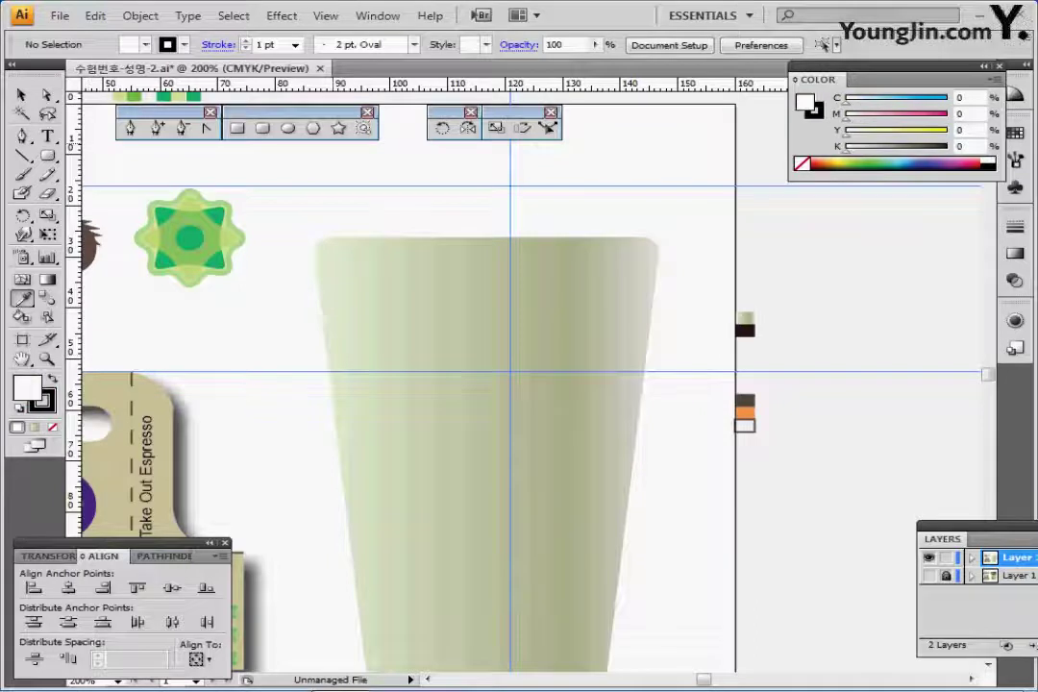
click(262, 128)
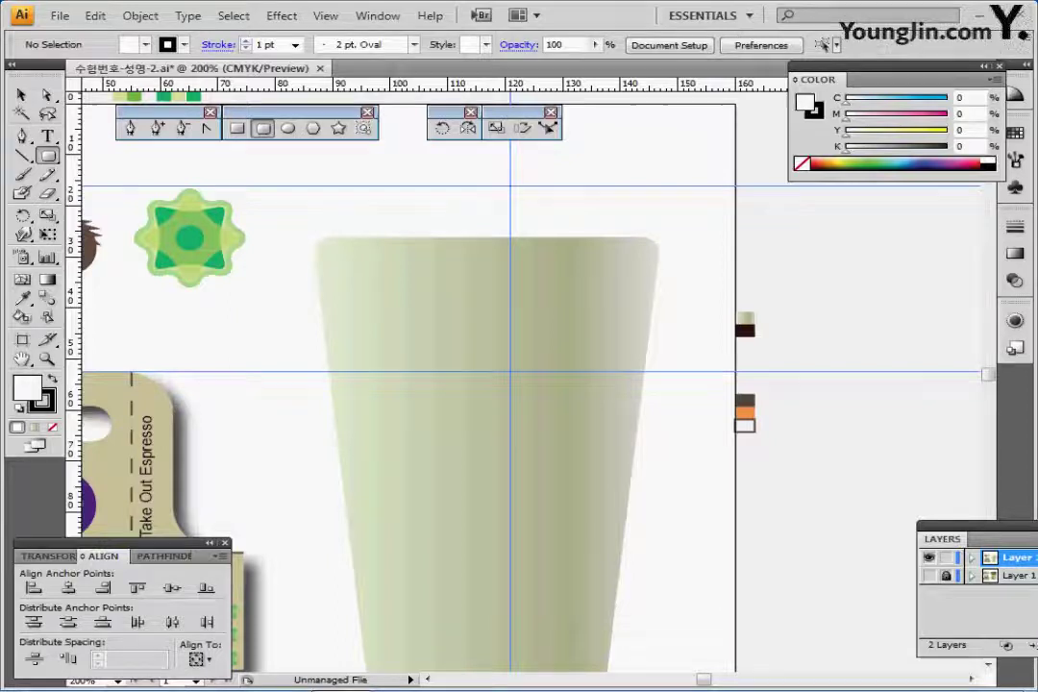
ctrl+click(928, 557)
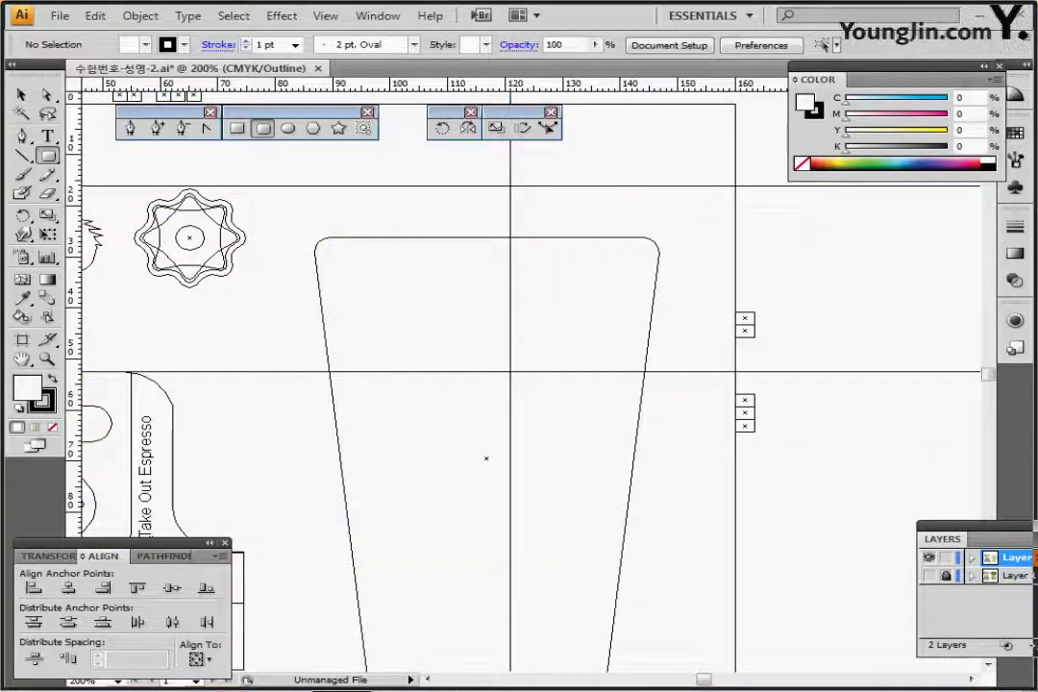
click(929, 574)
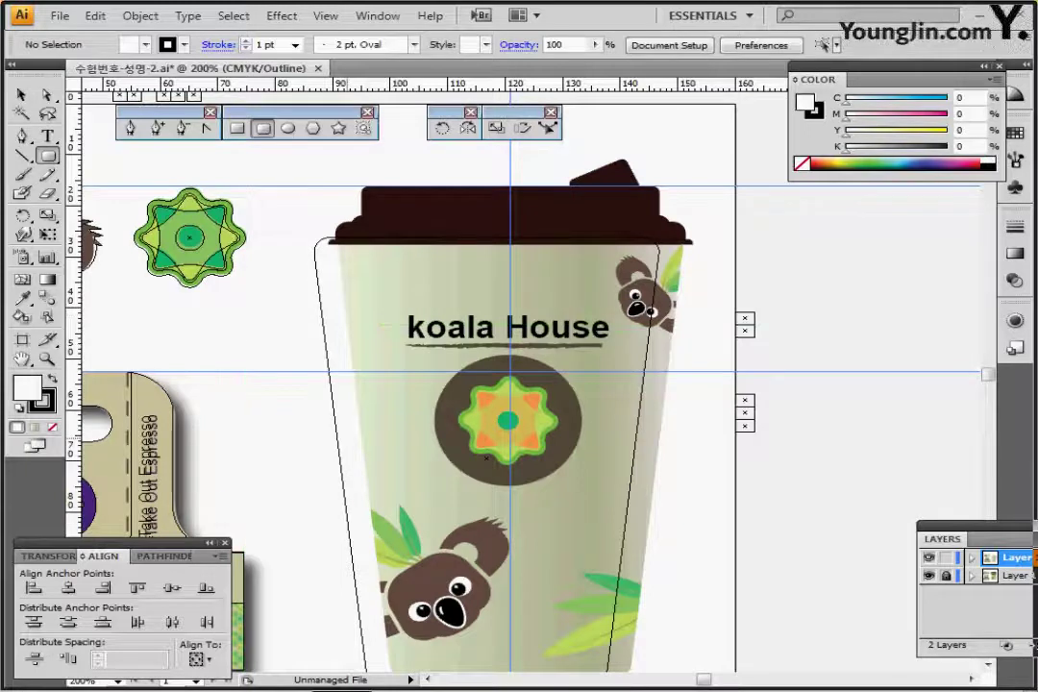
- Nudge the cup outline to the right until it coincides with the reference cup's body
click(339, 434)
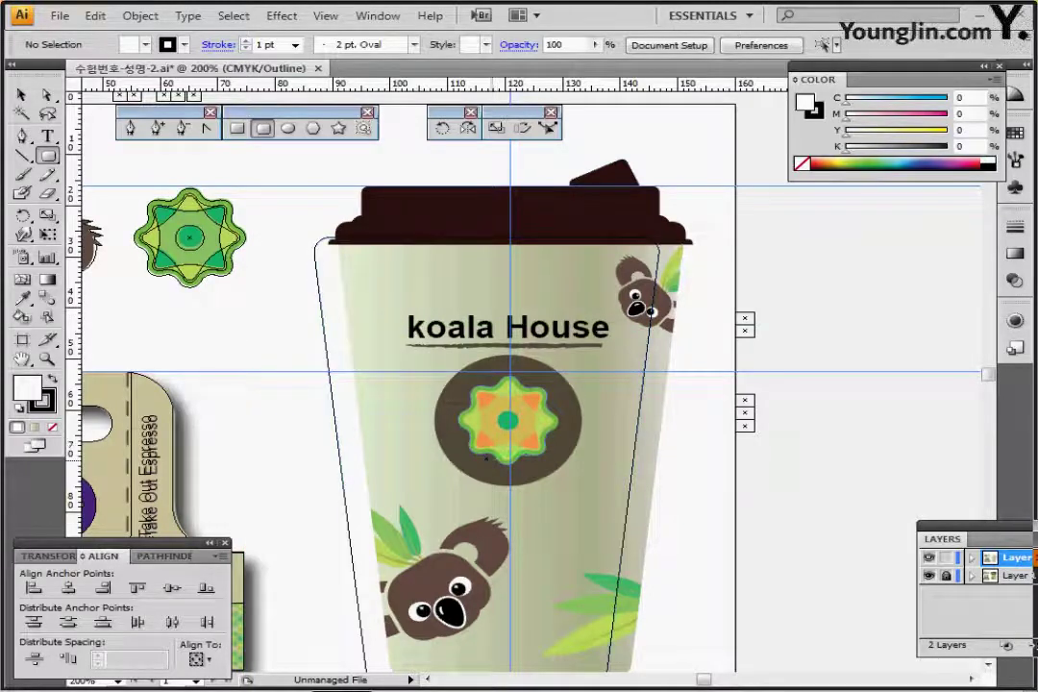
ctrl+click(338, 436)
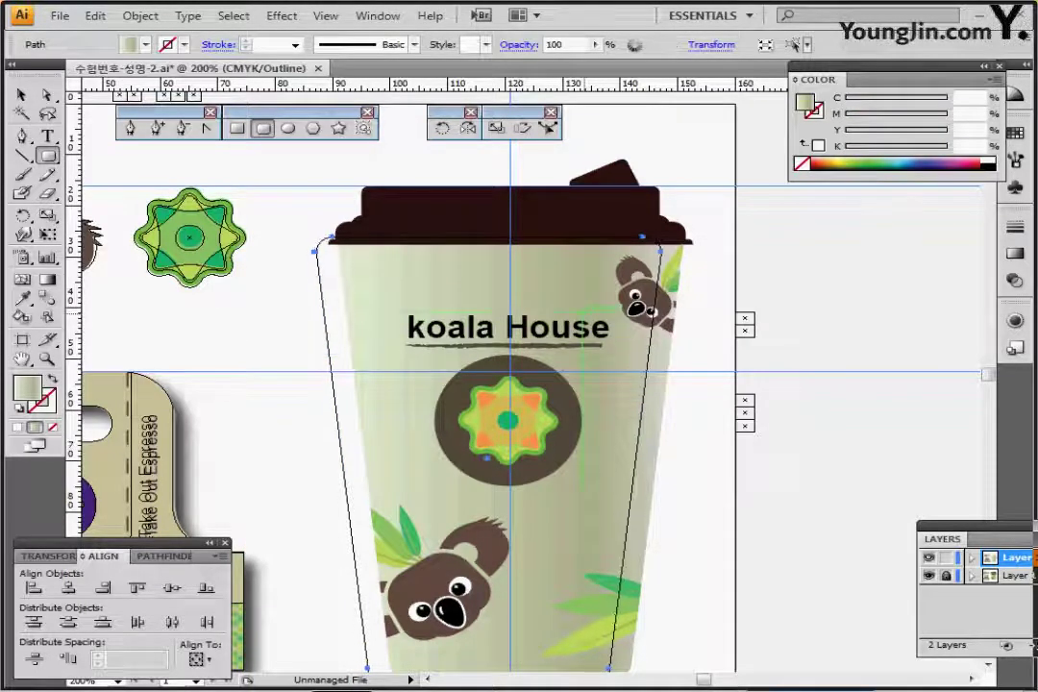
key(Right)
key(Right)
key(Right)
key(Right)
key(Right)
key(Right)
key(Right)
key(Right)
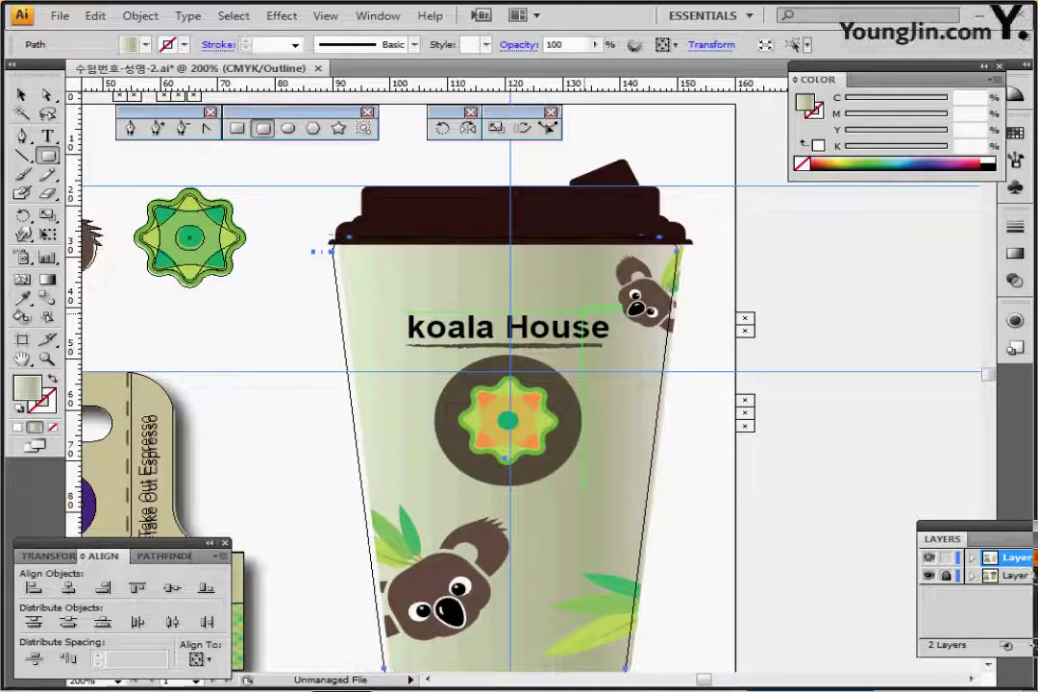
key(Right)
key(Right)
key(Right)
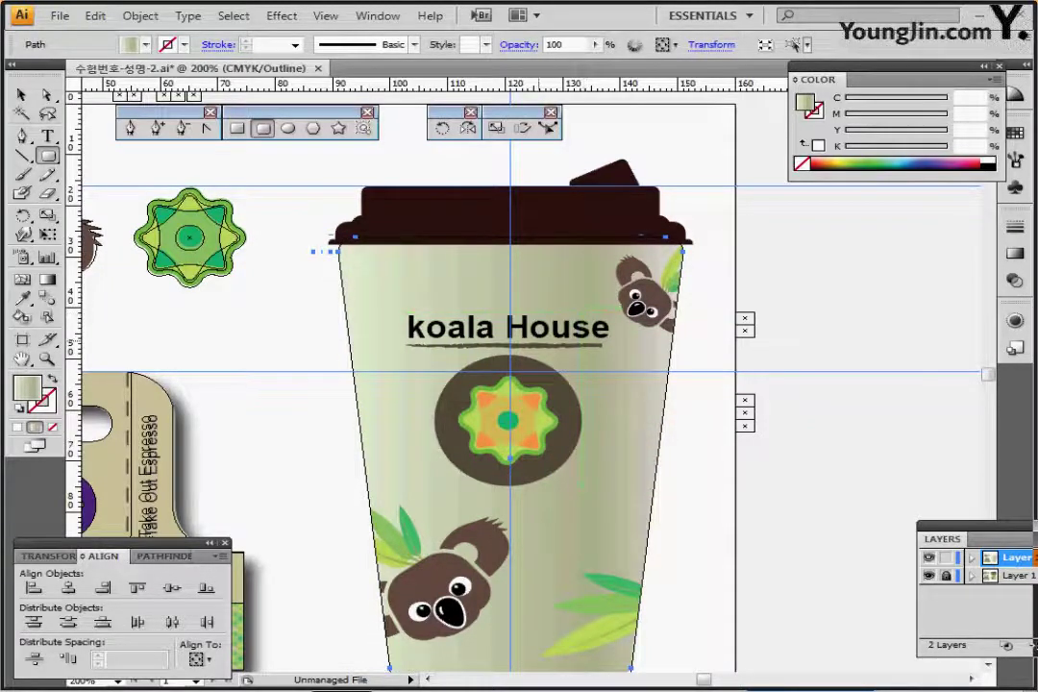
- Draw a rounded rectangle with a reduced corner radius in default colours over the upper tier of the reference lid
ctrl+click(546, 302)
ctrl+click(162, 197)
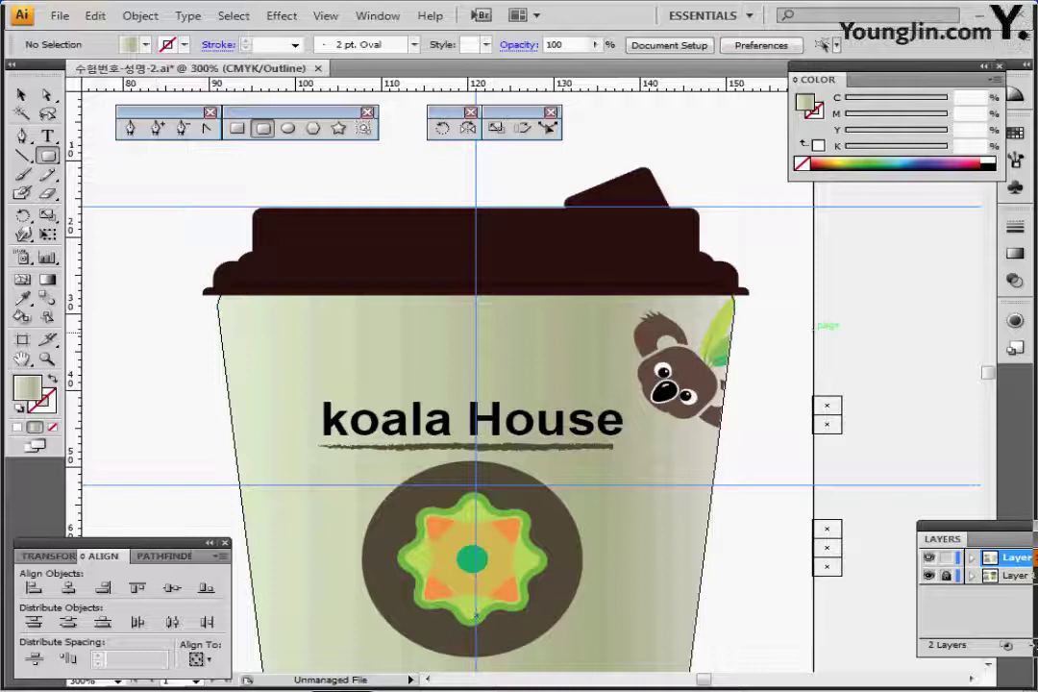
ctrl+click(826, 423)
key(ctrl+shift+a)
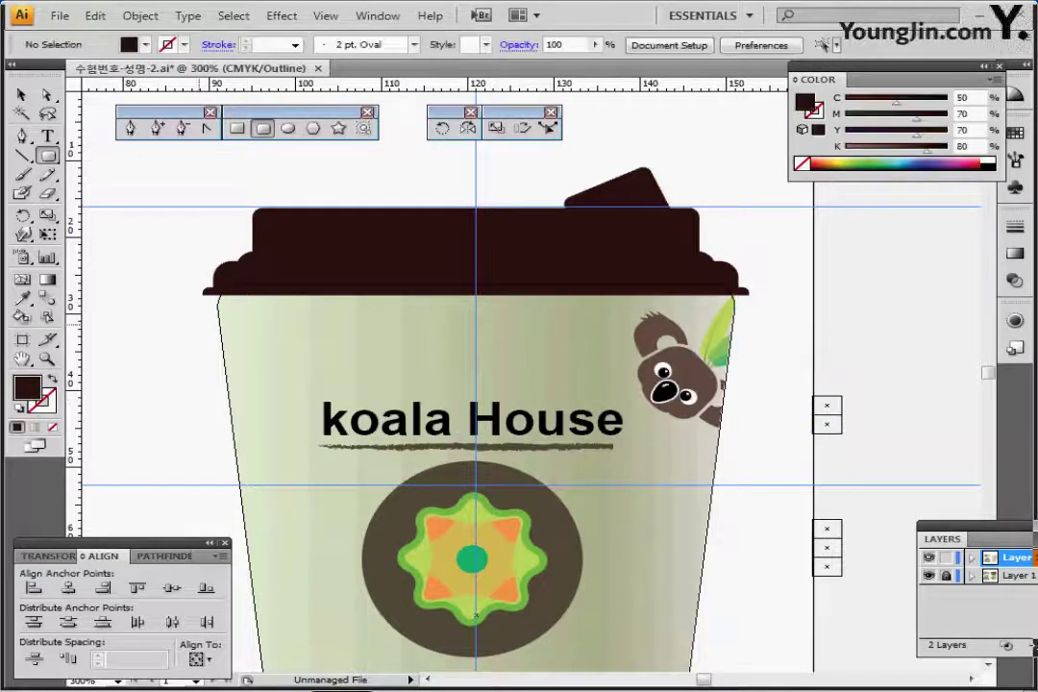
key(d)
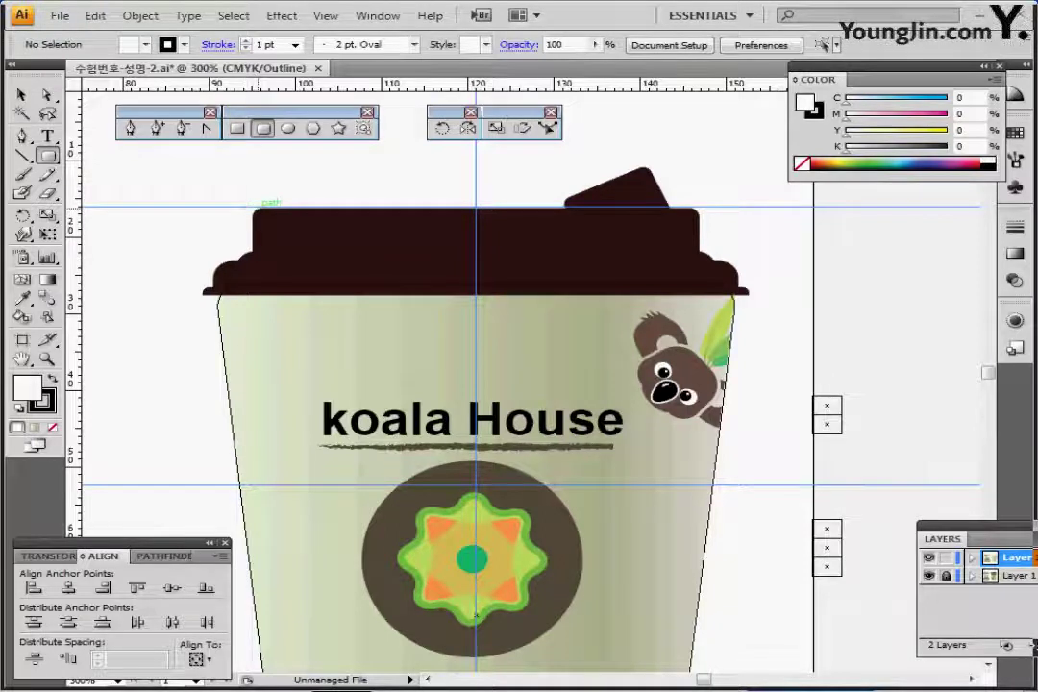
drag(256, 208, 699, 294)
key(Down)
key(Down)
key(Down)
key(Down)
- Draw a fully rounded rectangle about 56.5 by 7.3 mm over the second tier of the reference lid
drag(236, 252, 736, 302)
key(Right)
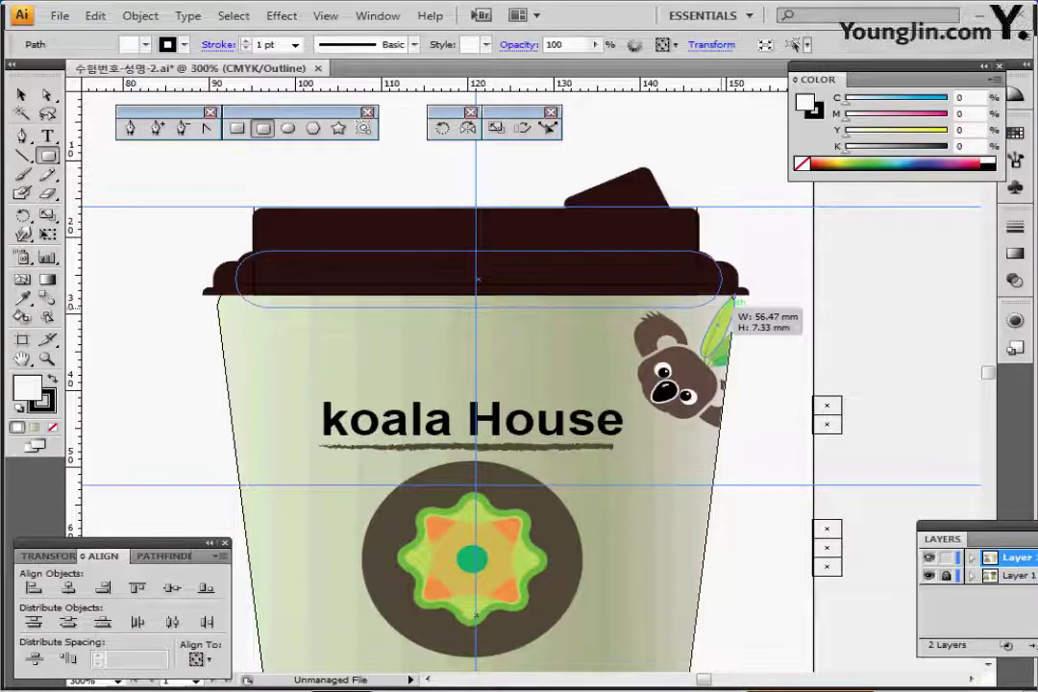
drag(736, 302, 736, 302)
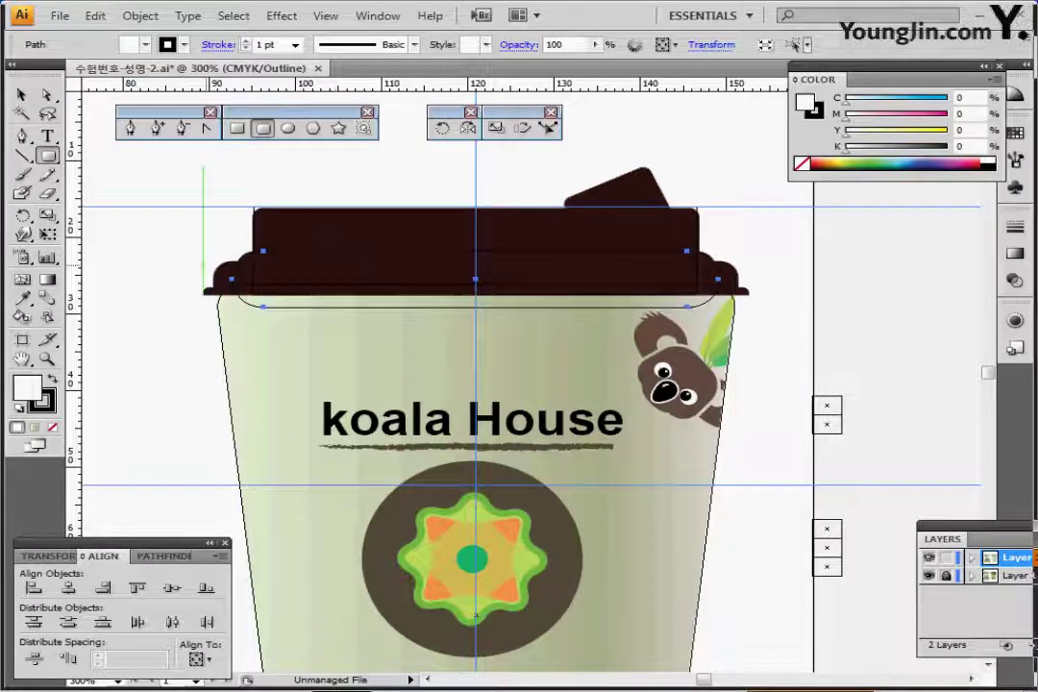
- Draw a rounded rectangle about 60 mm wide and 12.4 mm high with a reduced corner radius over the lid's third tier
drag(217, 261, 736, 356)
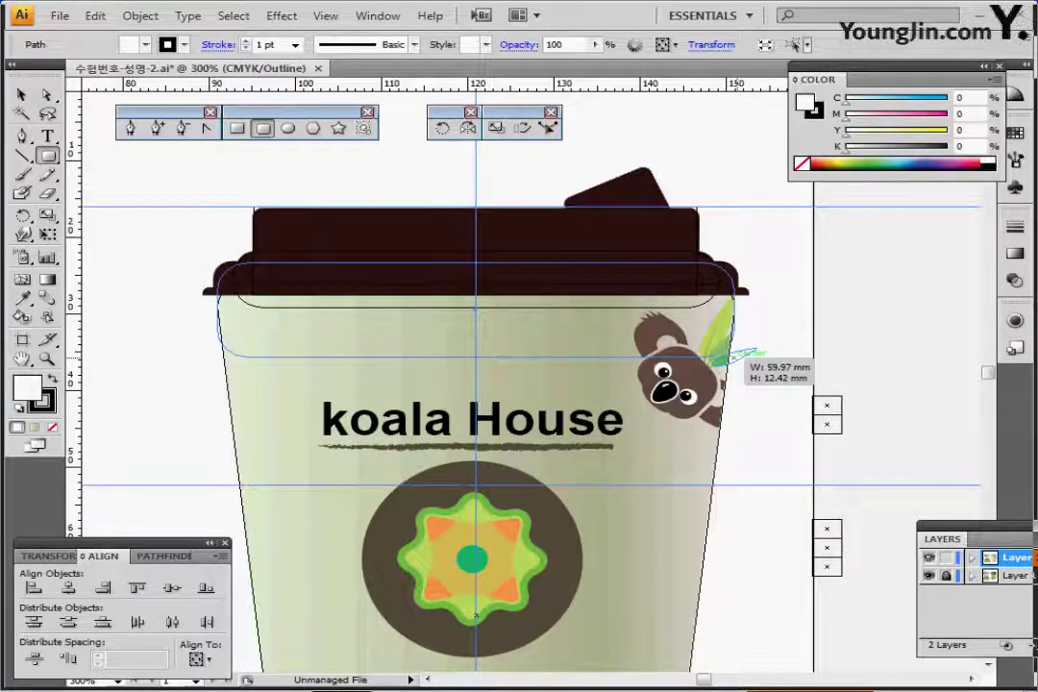
key(Down)
key(Down)
key(Down)
key(Down)
key(Down)
key(Down)
key(Down)
key(Down)
key(Down)
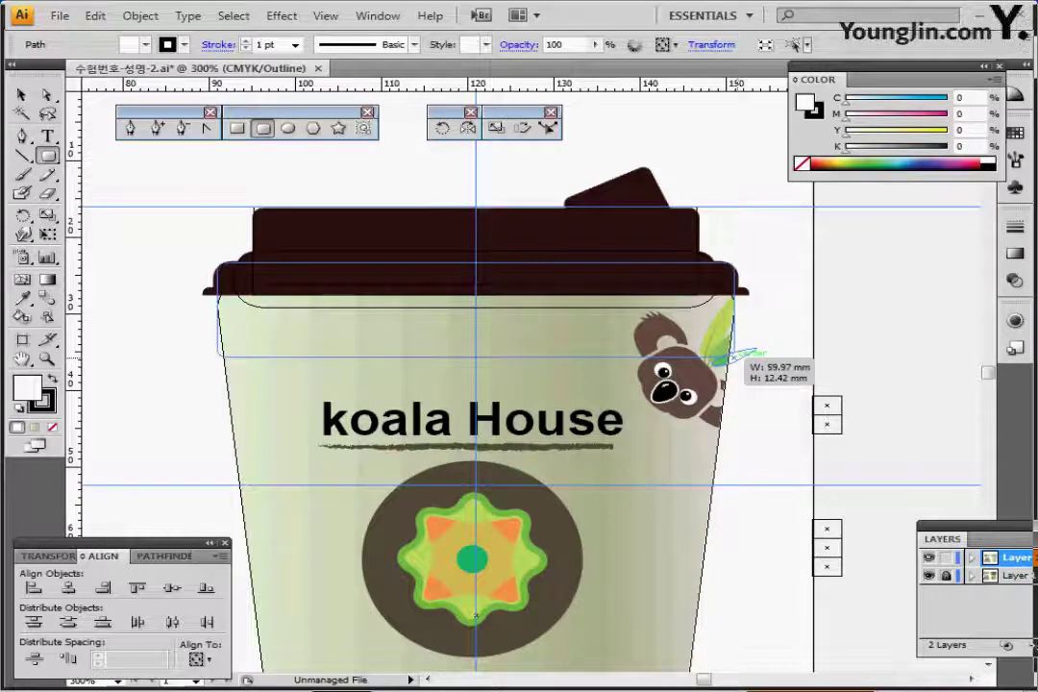
drag(736, 356, 742, 354)
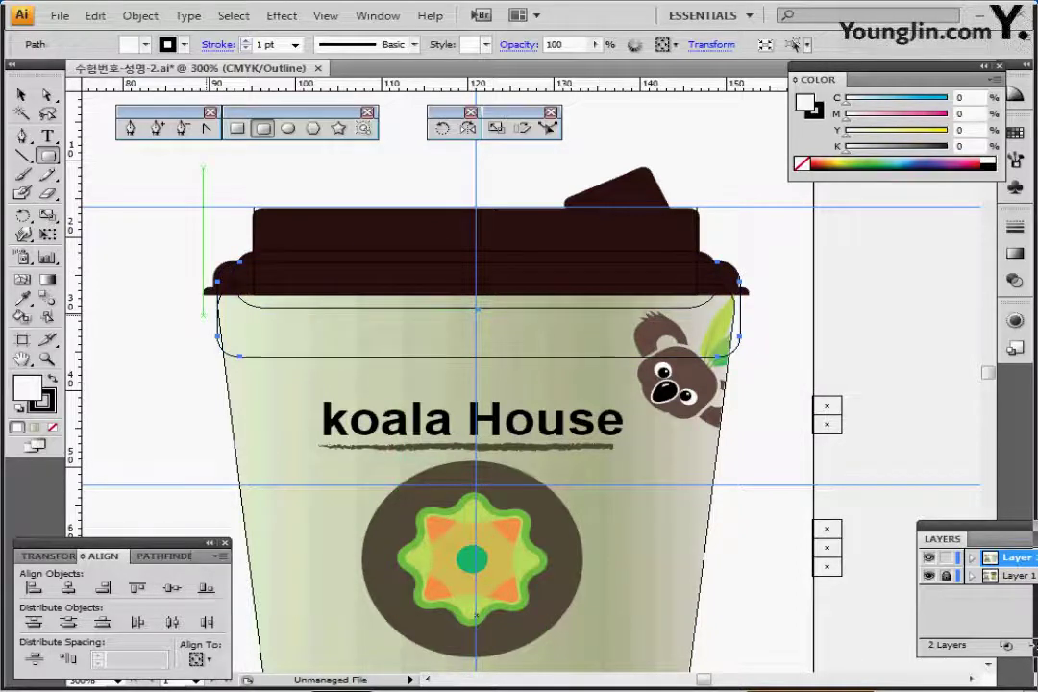
- Draw a small-cornered rounded rectangle from the centre over the lid's rim, then restore preview and hide the reference layer
drag(477, 307, 757, 333)
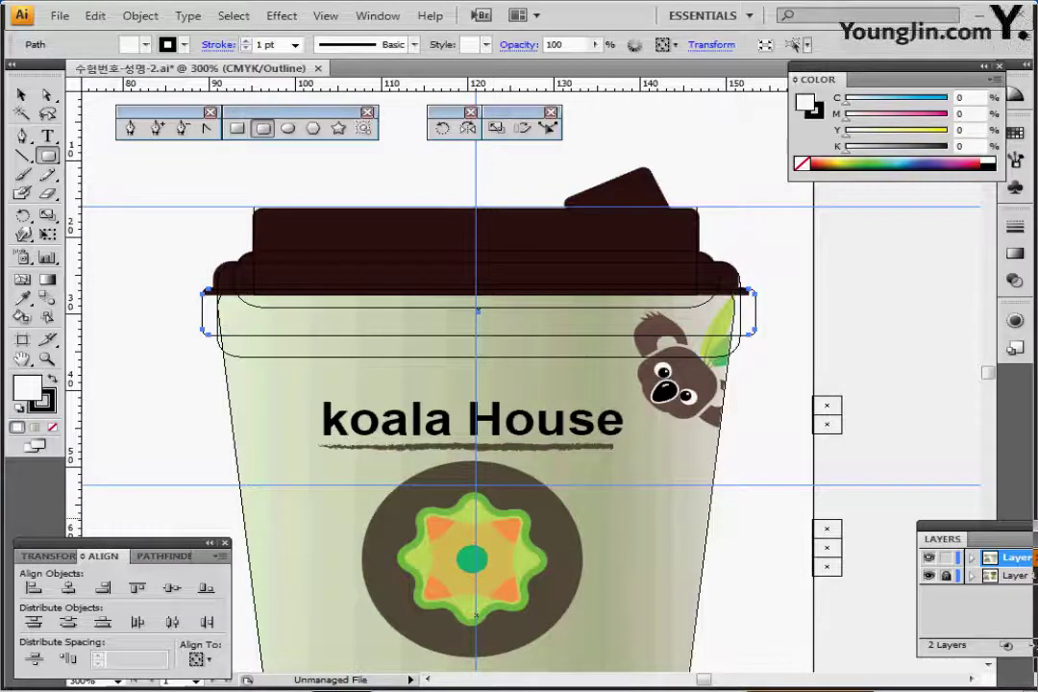
ctrl+click(928, 575)
ctrl+click(928, 557)
click(928, 576)
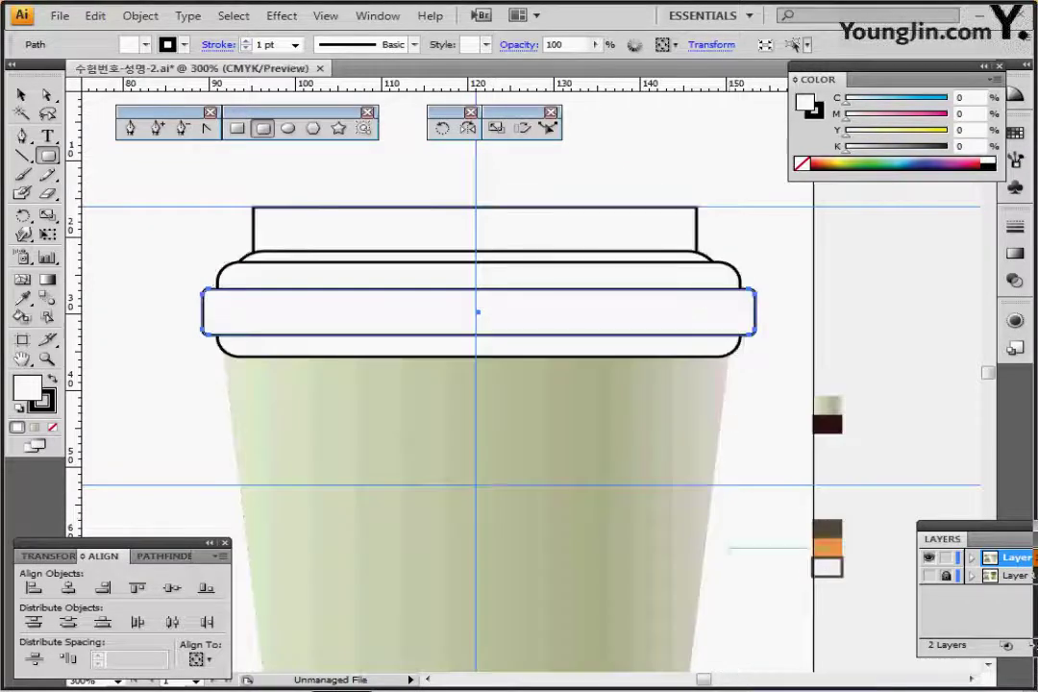
key(v)
click(21, 94)
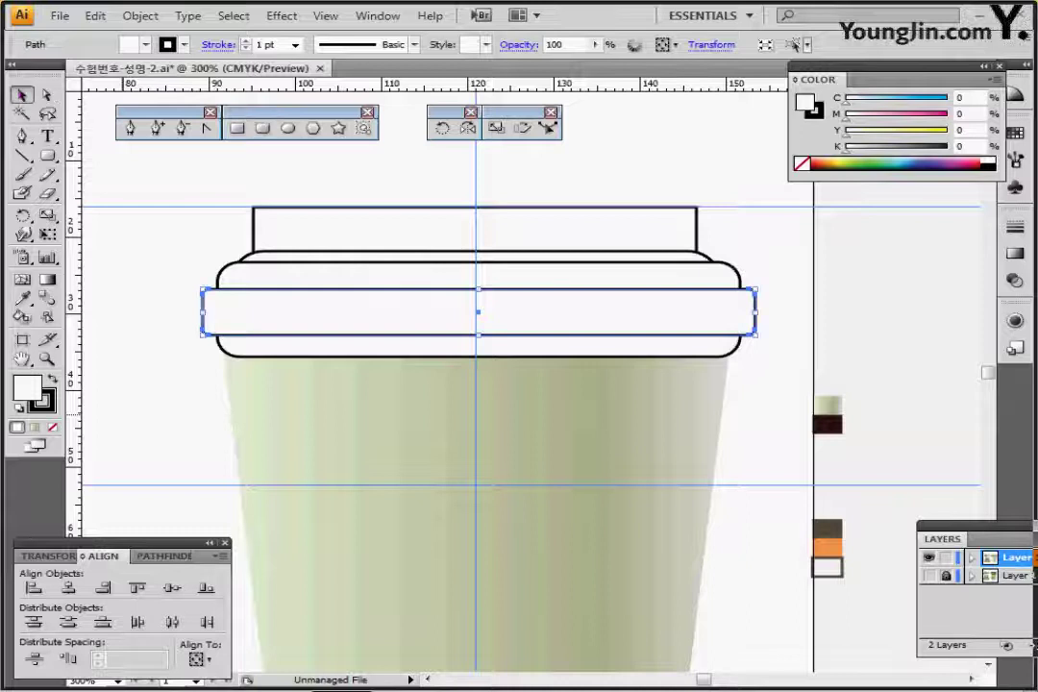
click(179, 231)
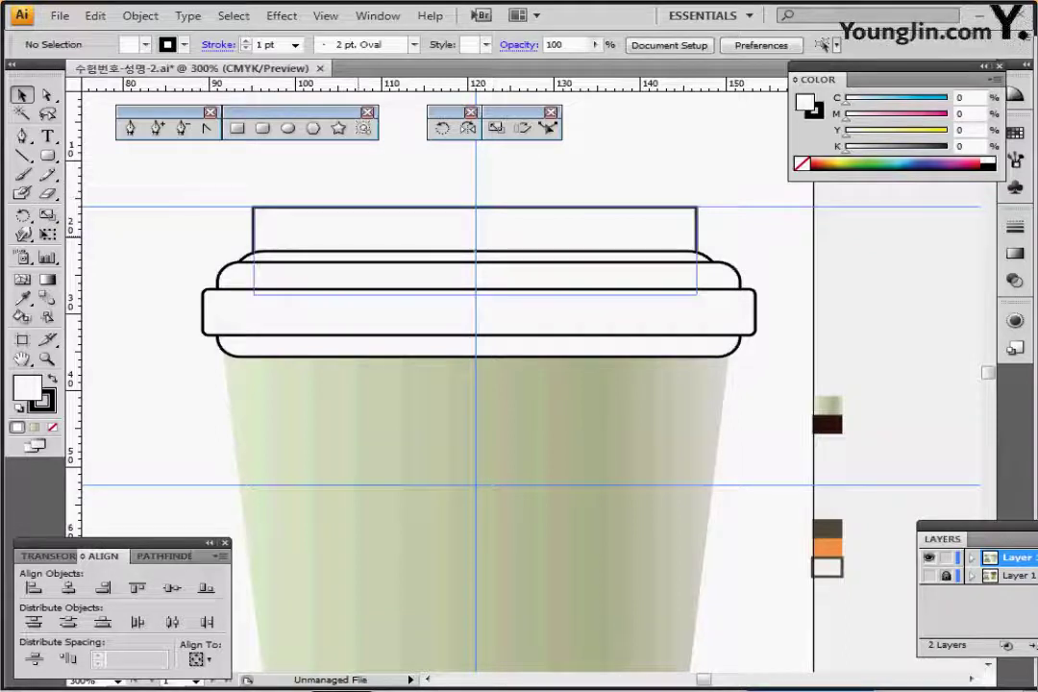
- Replace the lid's square-cornered upper tier with a rounded rectangle about 52 by 11 mm
click(395, 230)
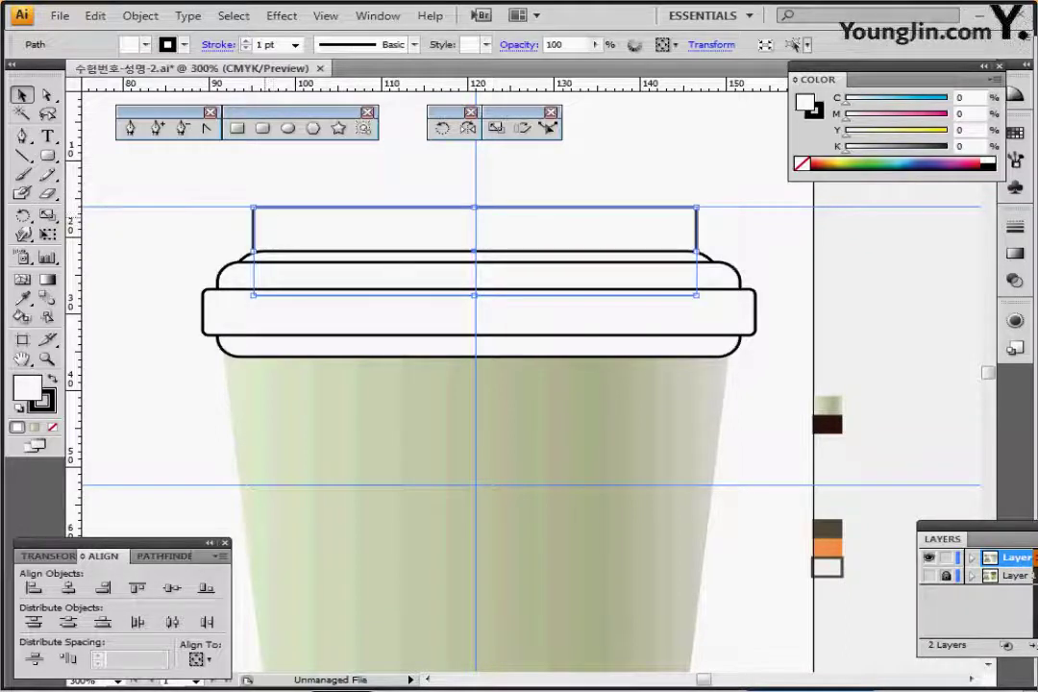
key(Delete)
click(263, 128)
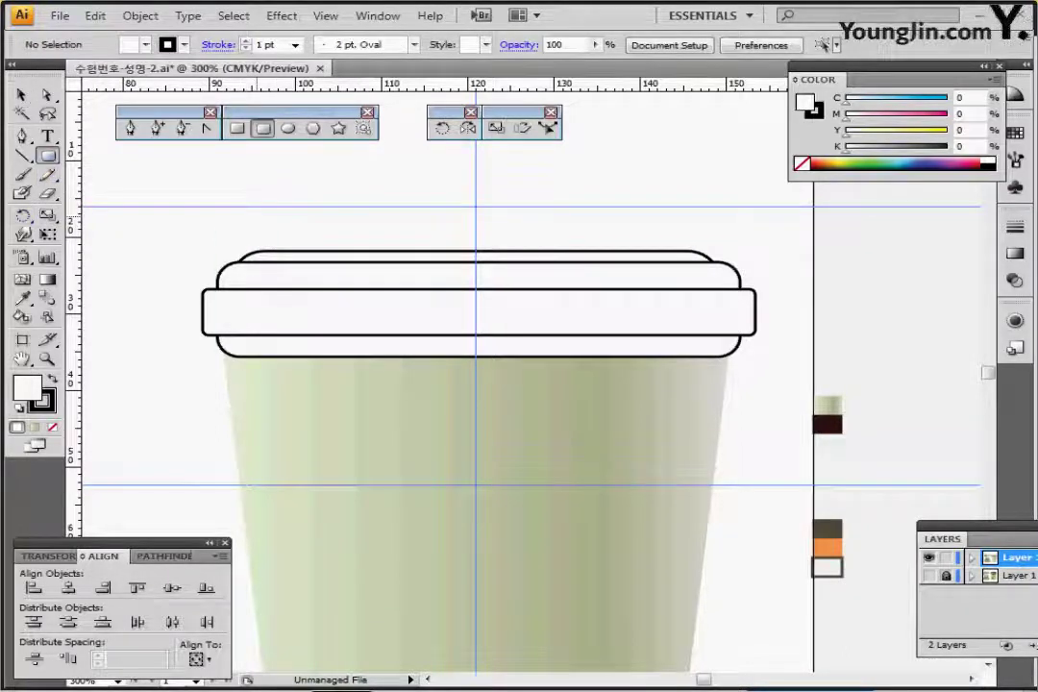
drag(247, 211, 700, 295)
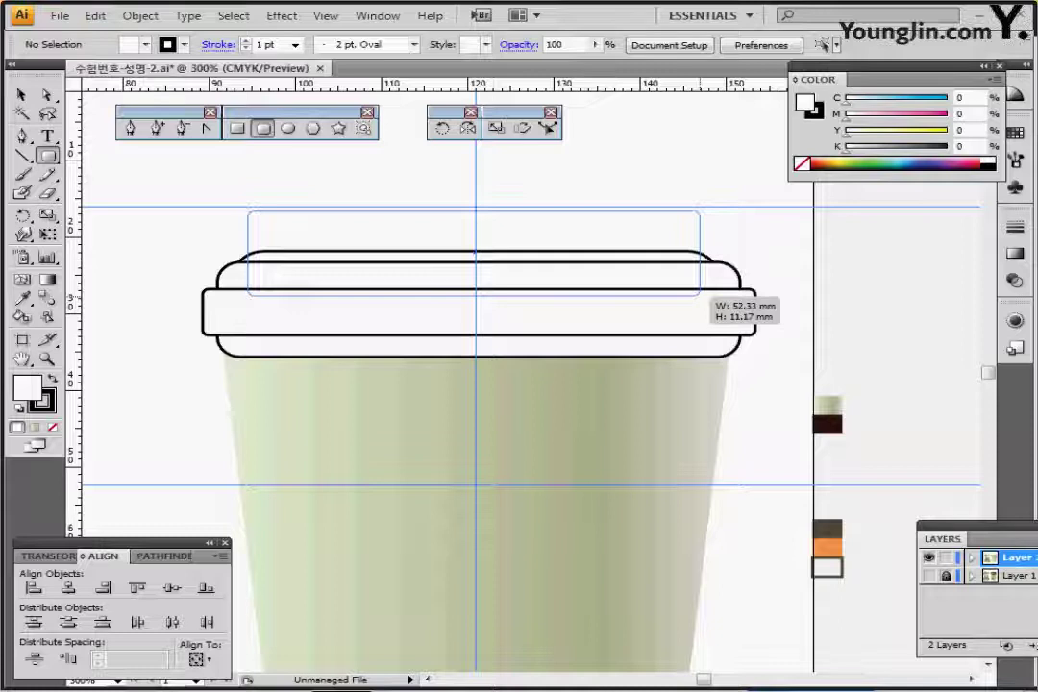
drag(699, 295, 700, 295)
key(v)
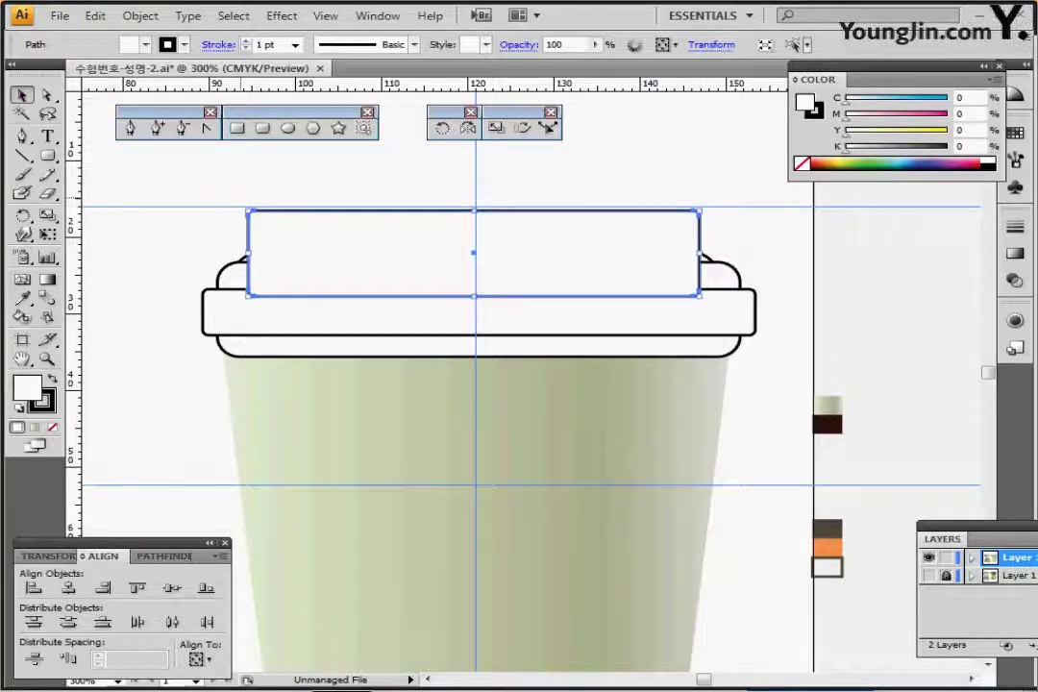
- Align all the lid tiers and the cup body on their horizontal centres
key(ctrl+a)
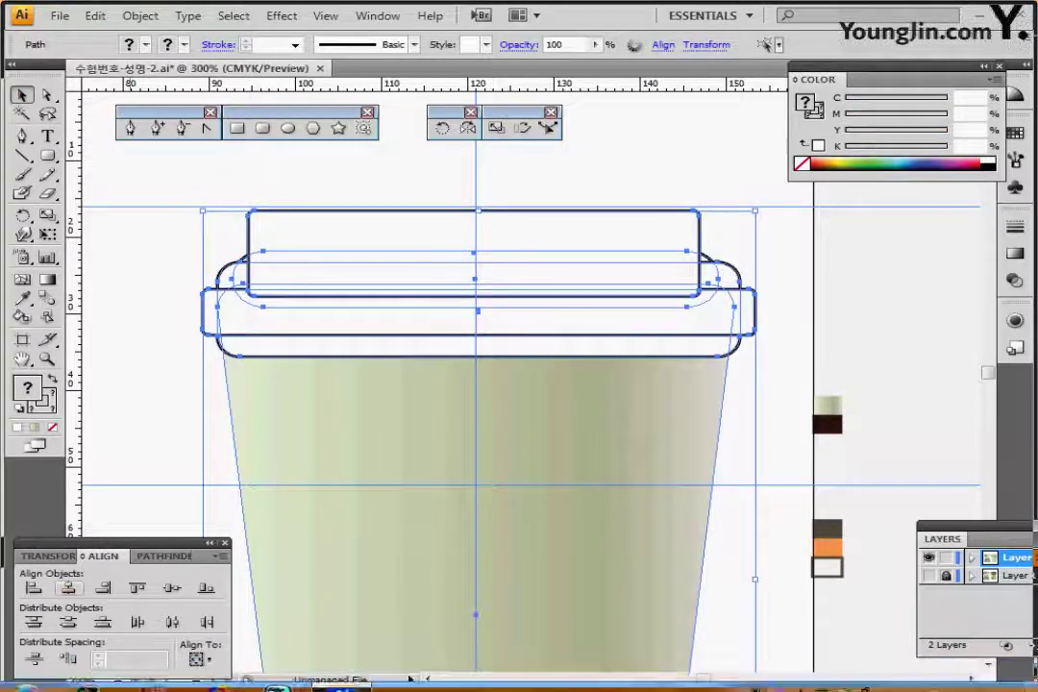
click(68, 588)
click(212, 174)
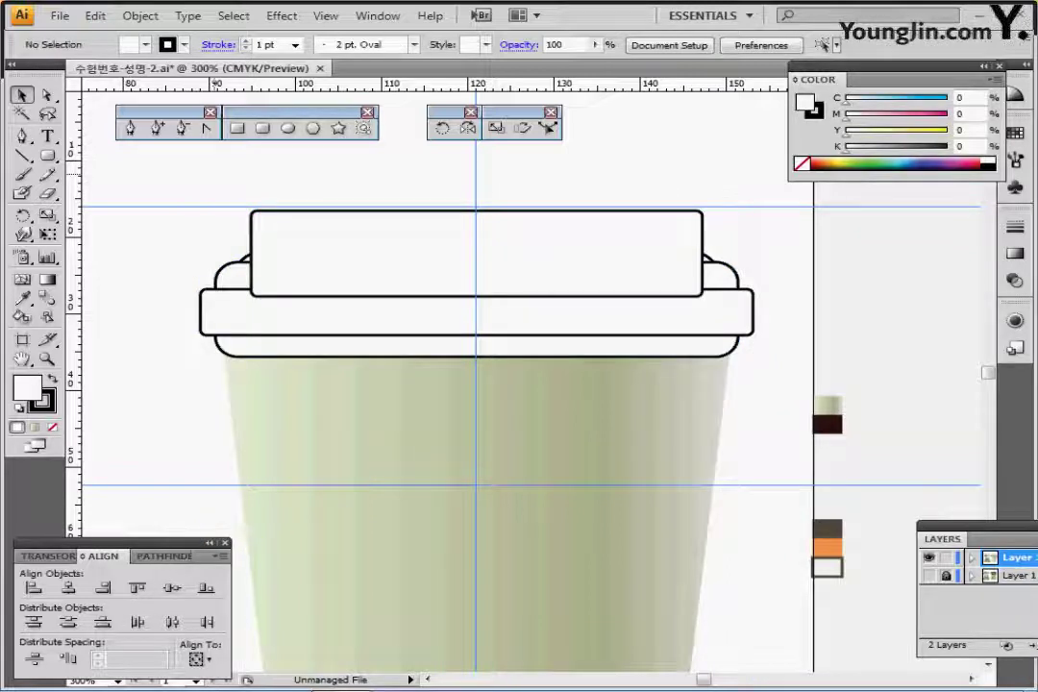
- With the reference shown, draw a small rounded rectangle over the lid's tab, rotate it counter-clockwise to match, and hide the reference
click(313, 128)
click(262, 127)
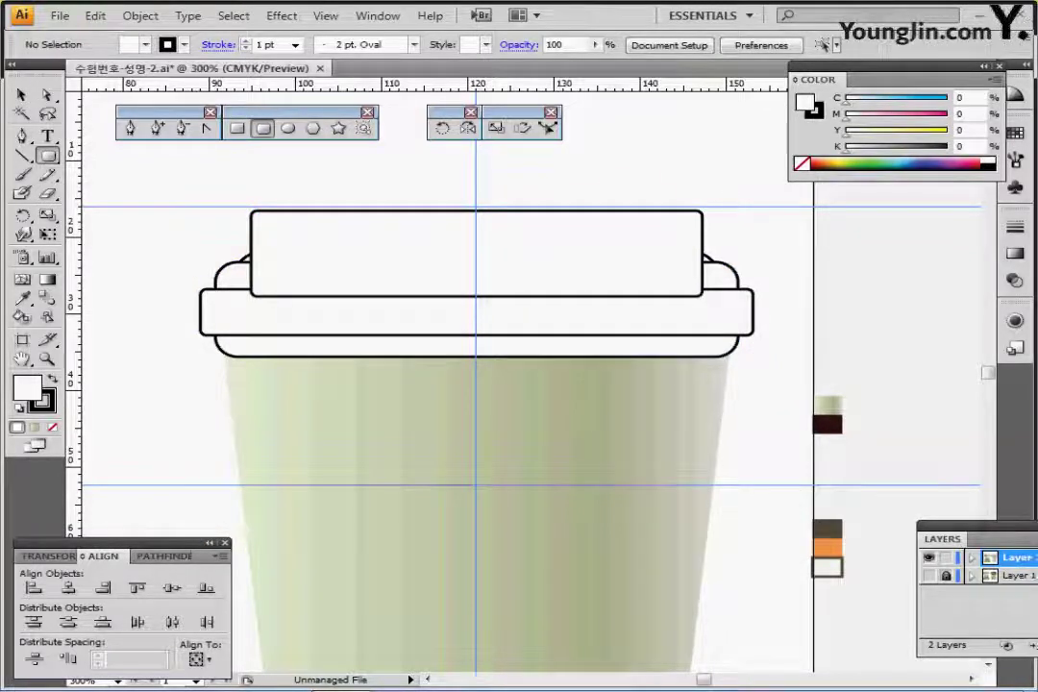
click(928, 575)
drag(561, 183, 668, 243)
key(Right)
key(Down)
key(Down)
key(Down)
key(Down)
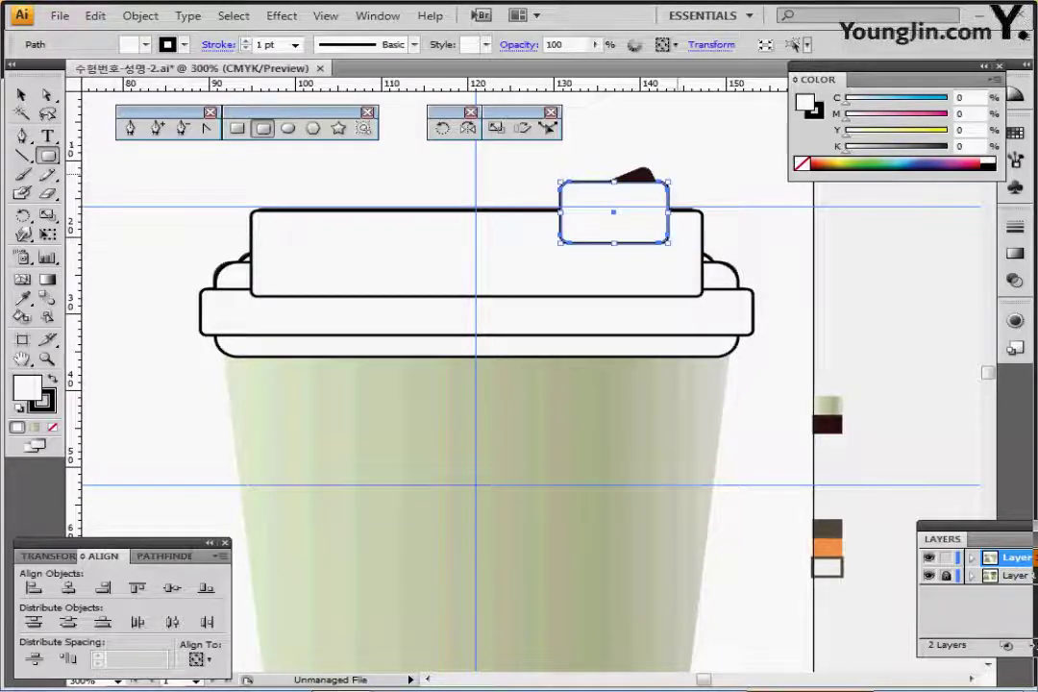
mouse_move(677, 173)
mouse_down()
mouse_move(662, 146)
mouse_move(673, 149)
mouse_up()
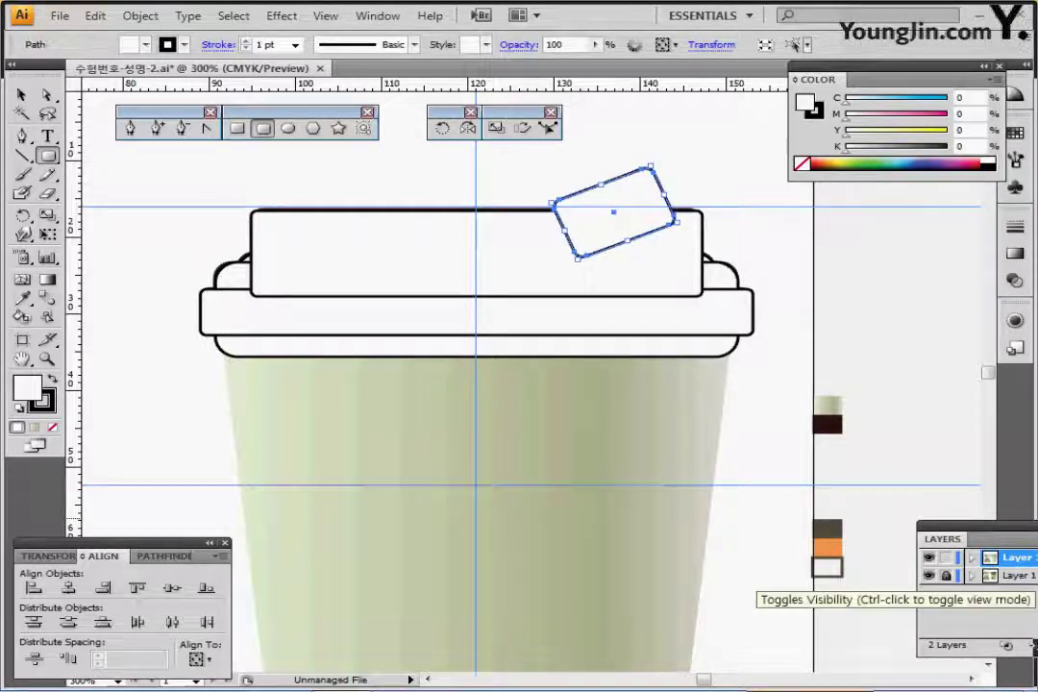
click(927, 574)
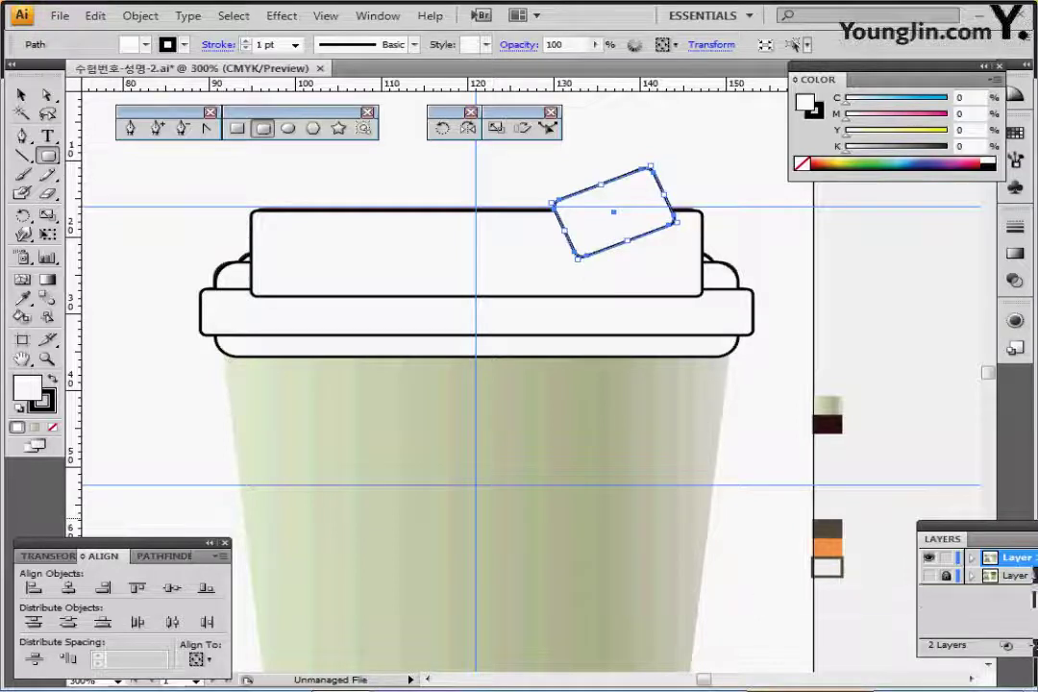
- Unite the five lid shapes without the cup body and fill the result with the dark brown sampled from the swatch beside the artboard
drag(132, 175, 759, 333)
ctrl+shift+click(707, 438)
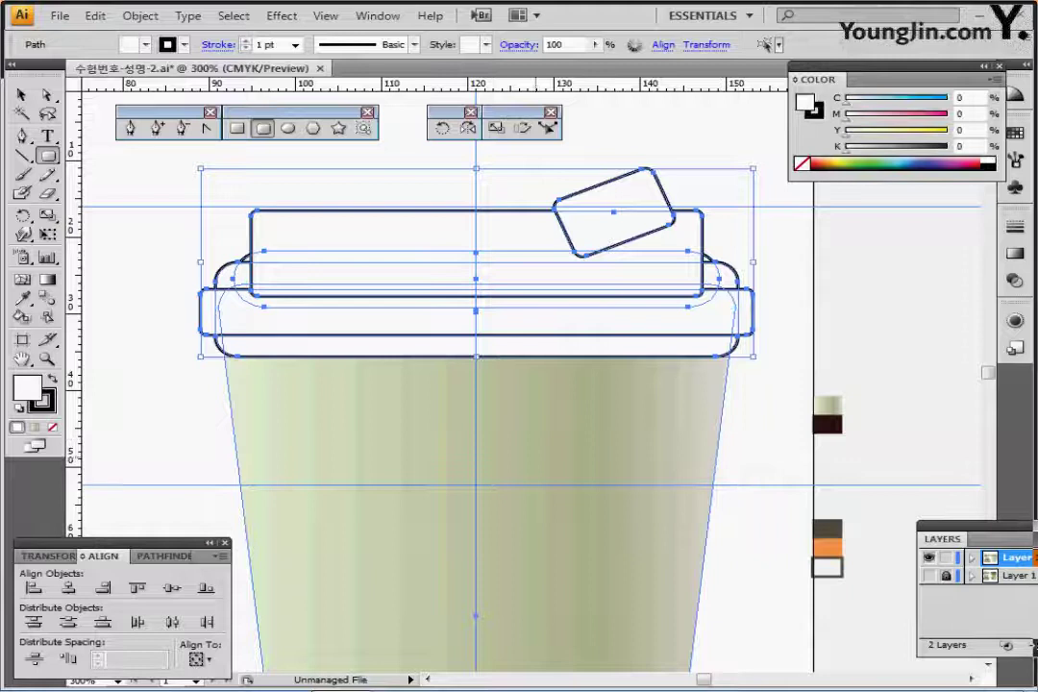
key(ctrl+minus)
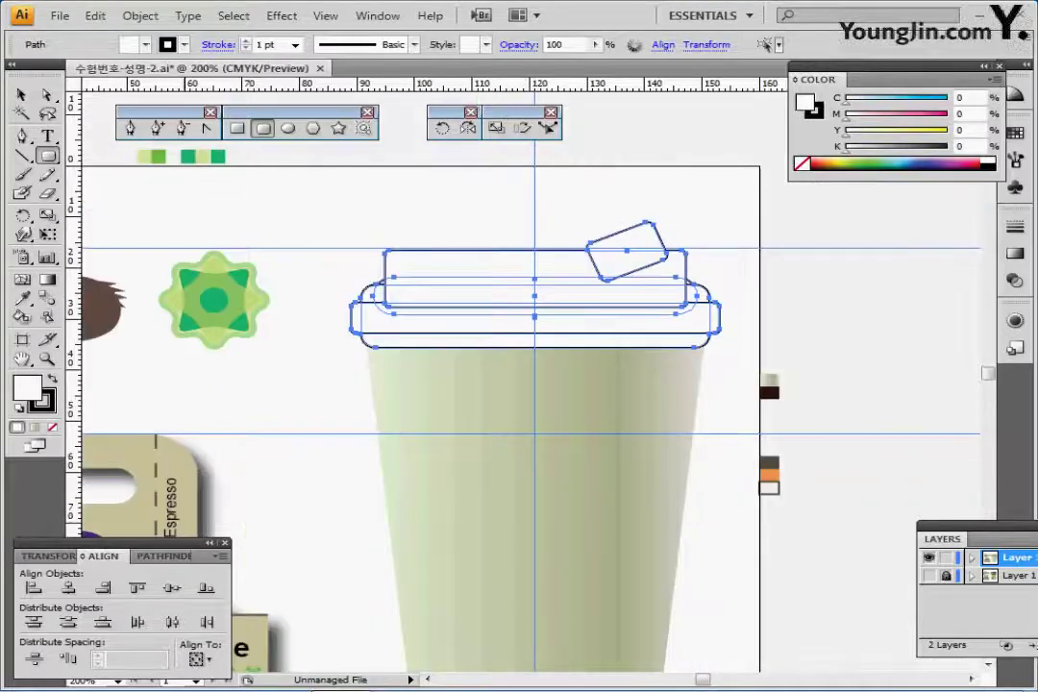
click(153, 555)
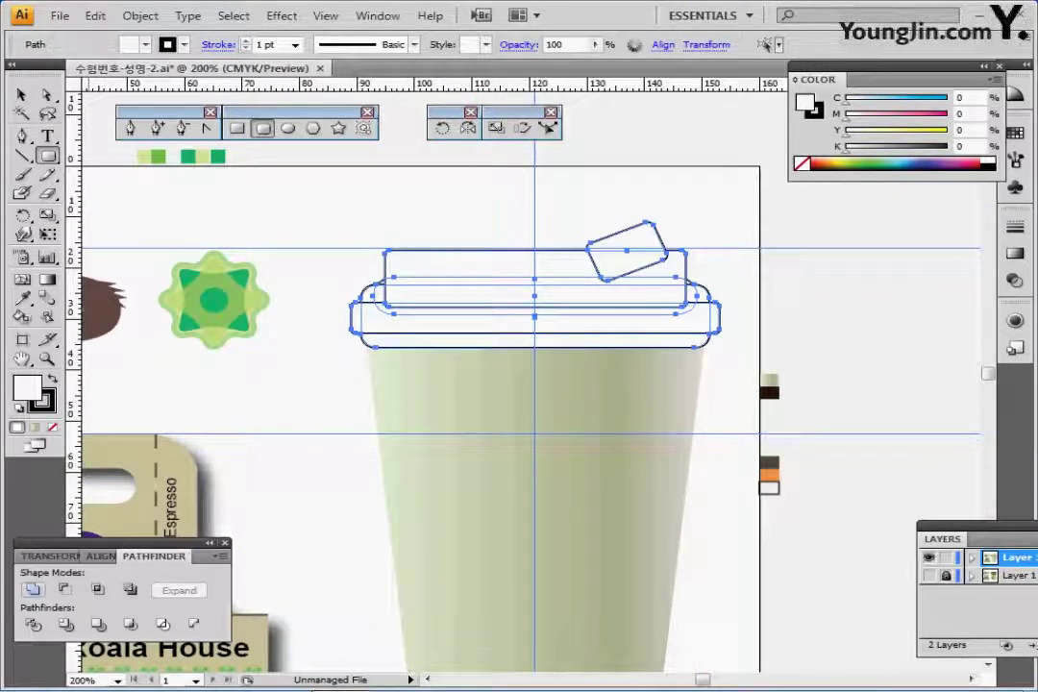
click(32, 589)
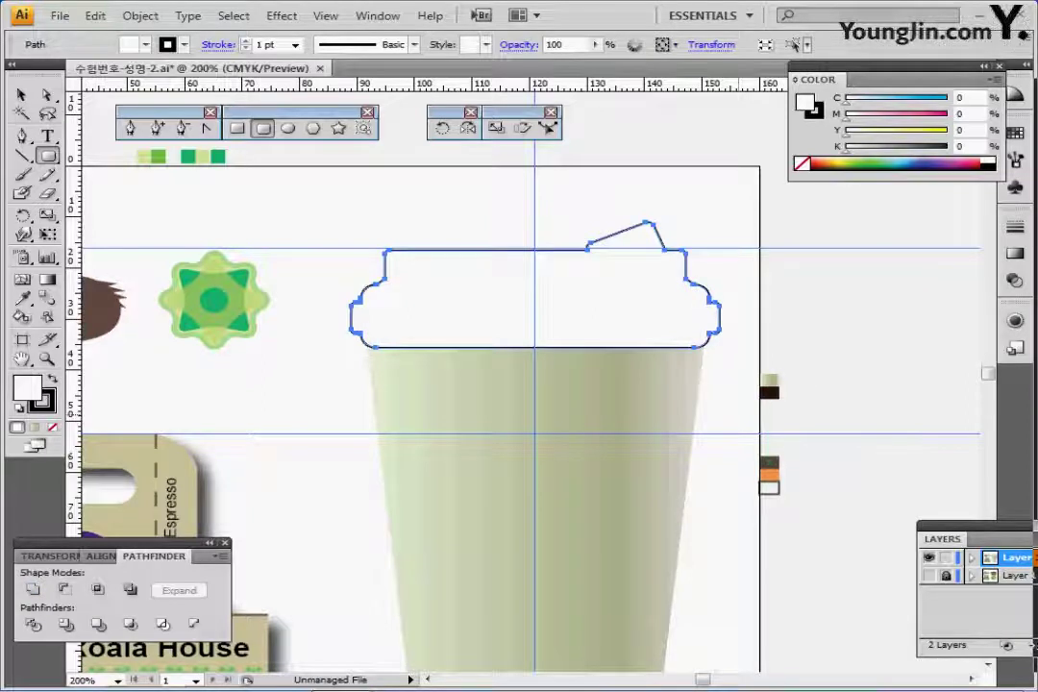
key(i)
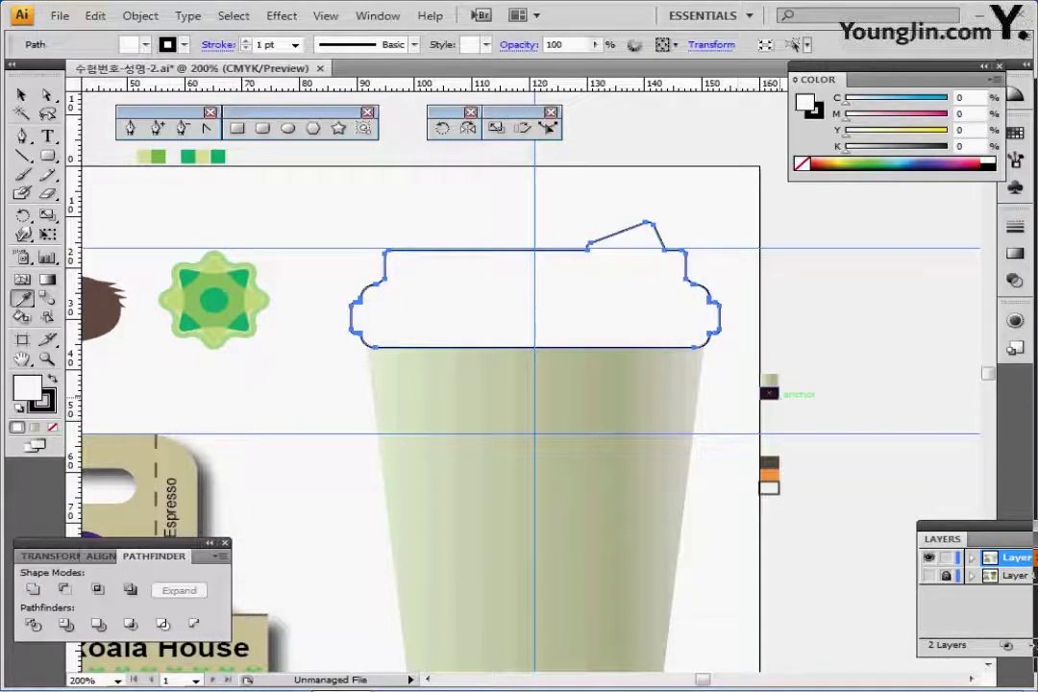
click(769, 391)
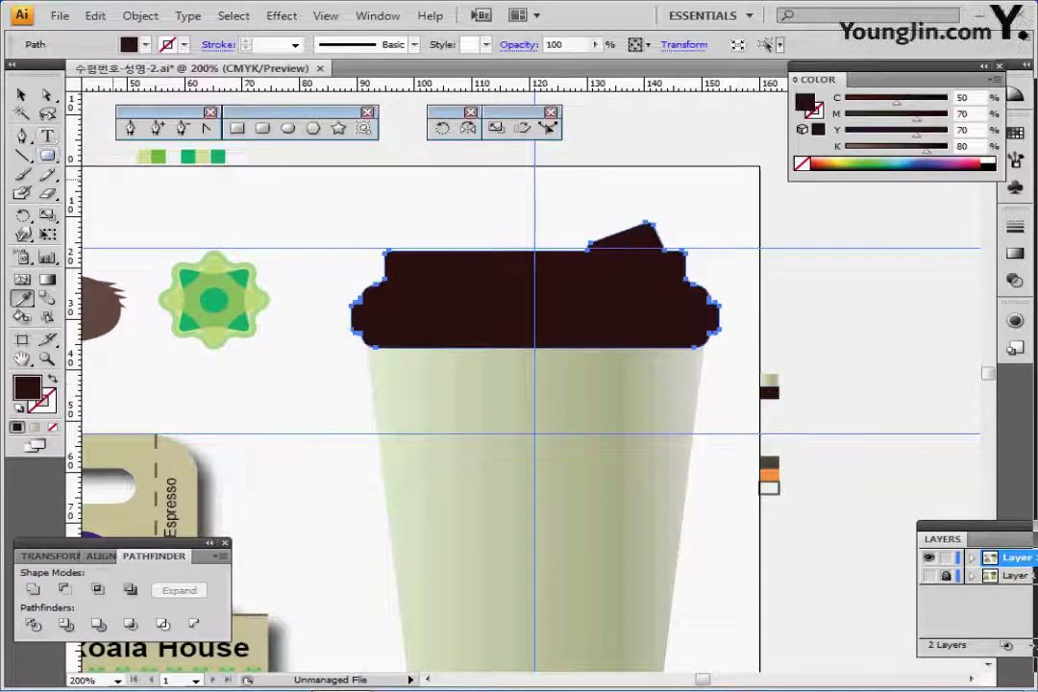
- In outline view over the reference, draw a rectangle covering the excess below the lid's bottom edge, nudge it up, and return to preview
click(48, 156)
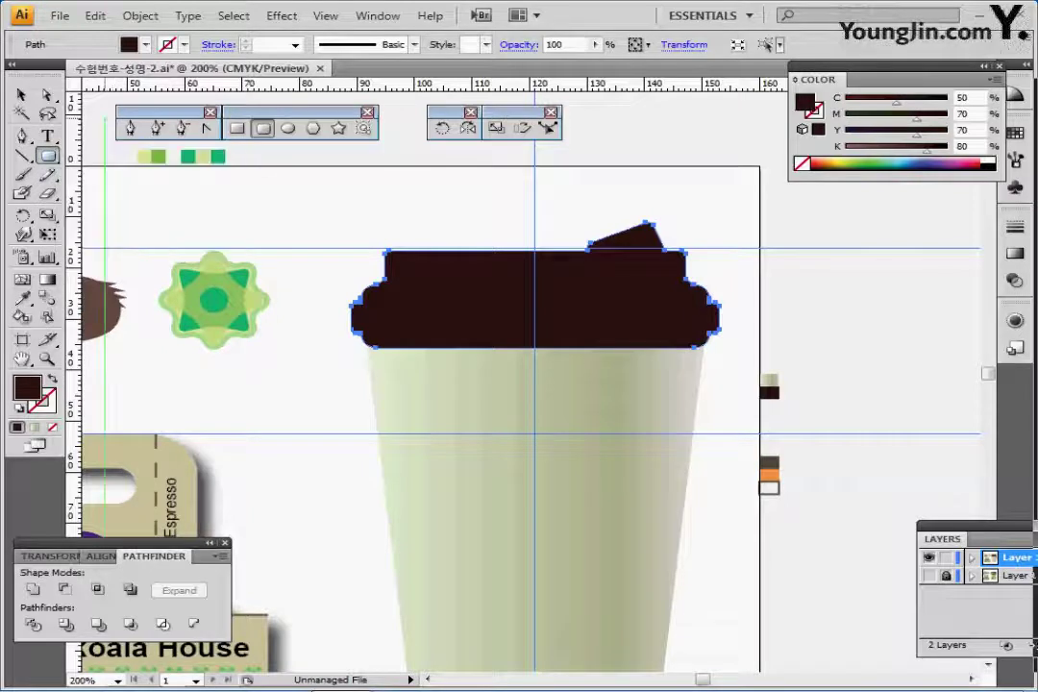
click(237, 128)
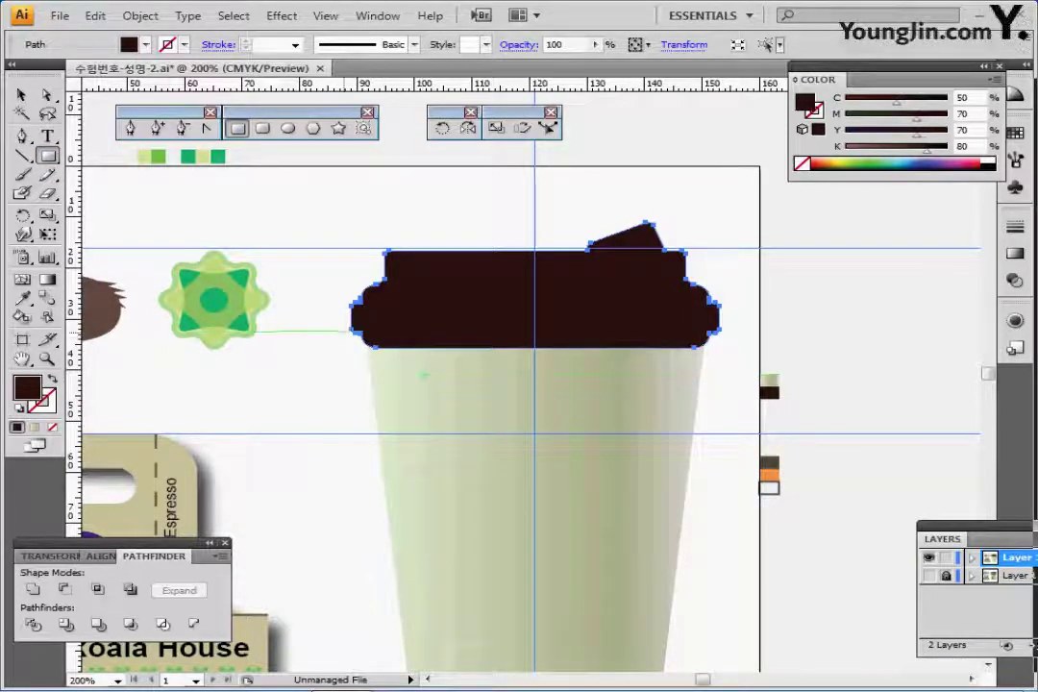
key(ctrl+y)
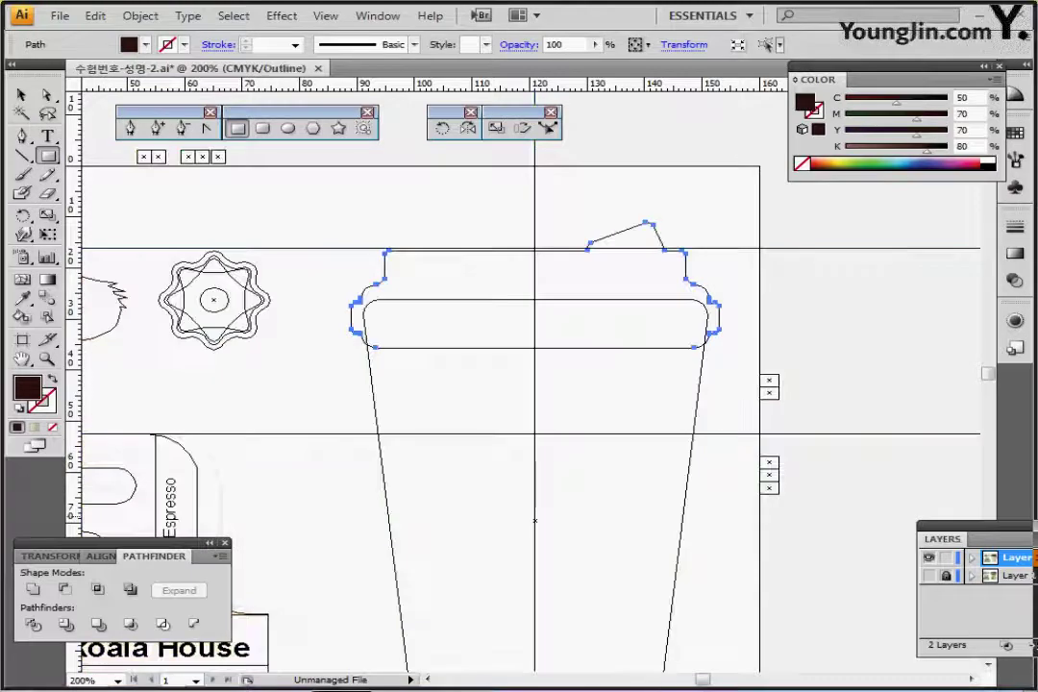
click(929, 575)
mouse_move(335, 309)
mouse_down()
mouse_move(752, 347)
mouse_move(749, 360)
mouse_up()
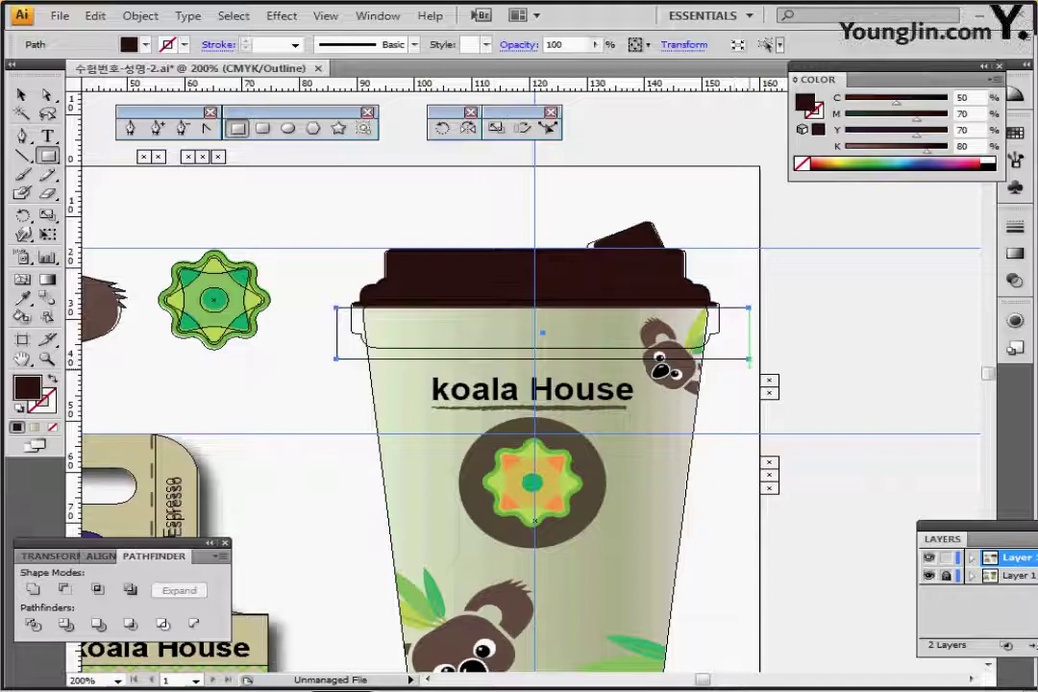
key(Up)
key(ctrl+y)
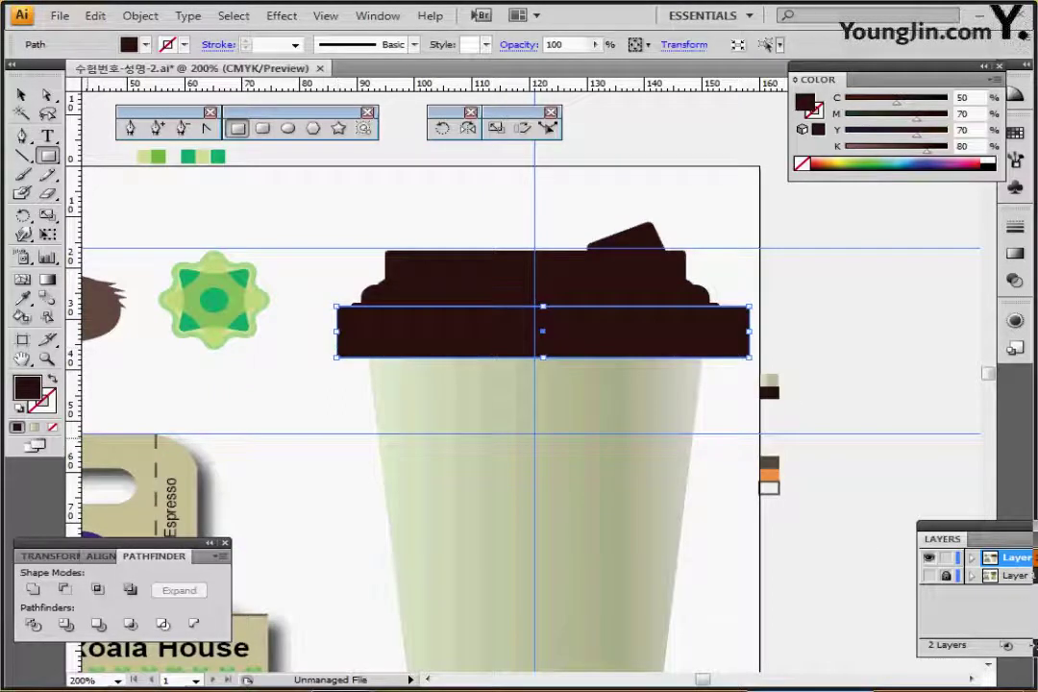
- Give the covering rectangle default colours and subtract it from the lid to leave a straight bottom edge
key(d)
mouse_move(390, 209)
mouse_down()
mouse_move(458, 303)
mouse_move(456, 294)
mouse_up()
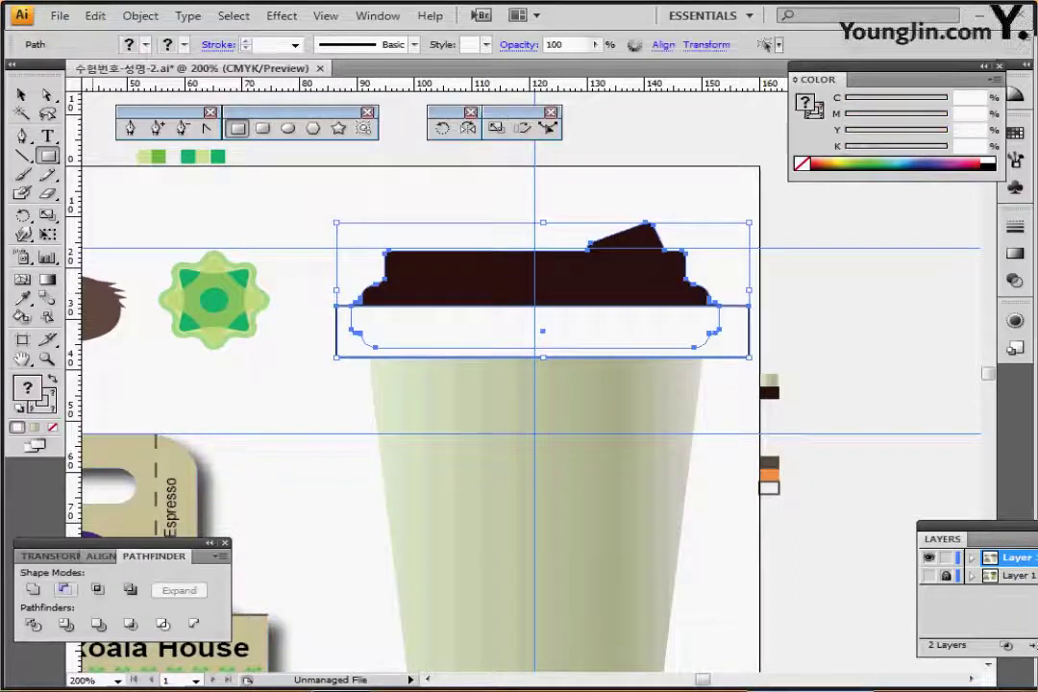
click(64, 589)
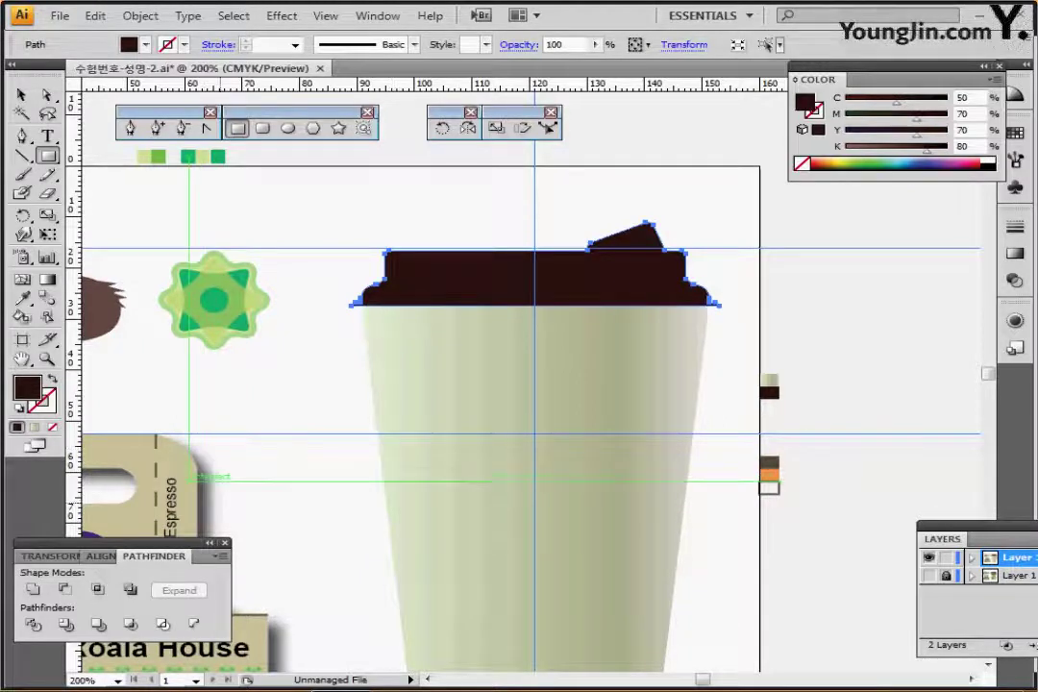
- Isolate the carrier box's group so that its emblem and title can be selected separately
drag(187, 482, 311, 365)
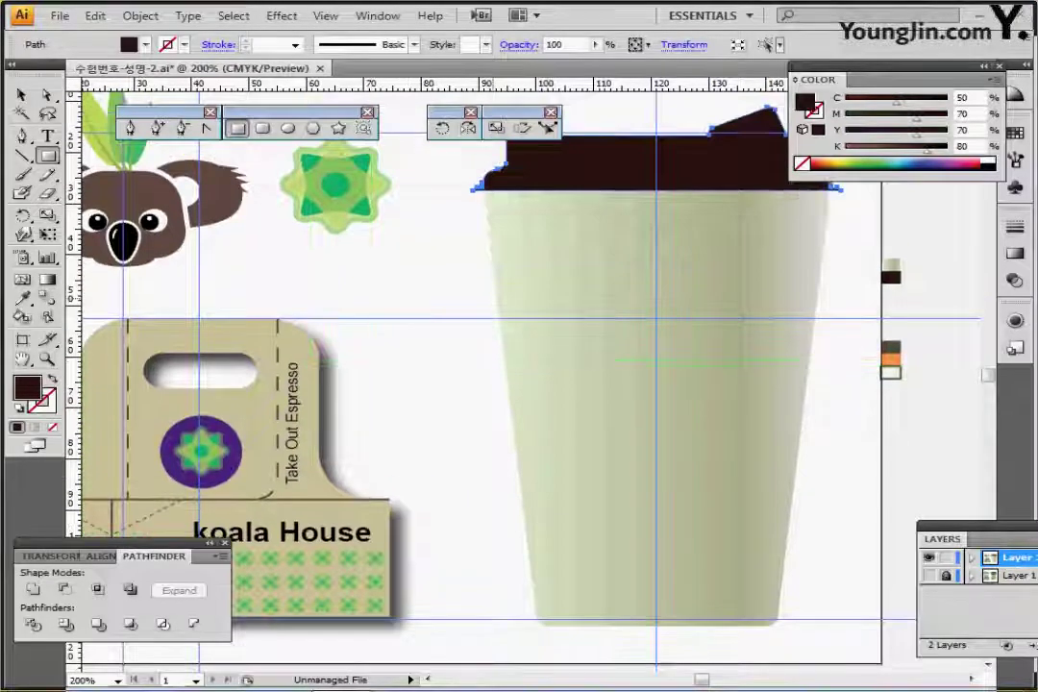
ctrl+click(349, 417)
drag(750, 217, 827, 183)
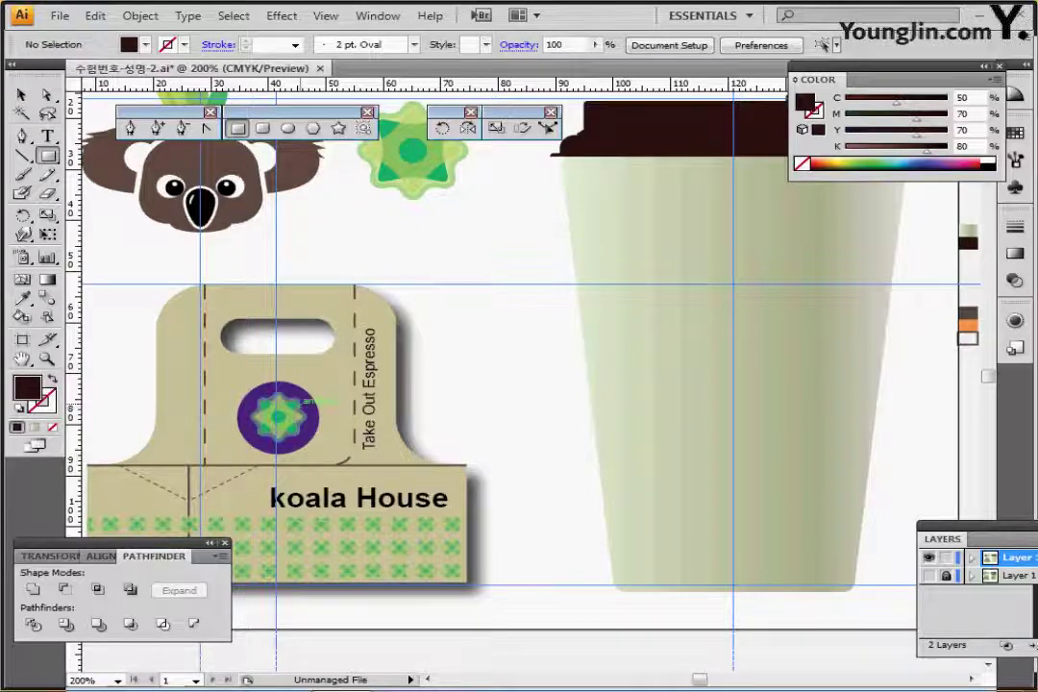
click(299, 398)
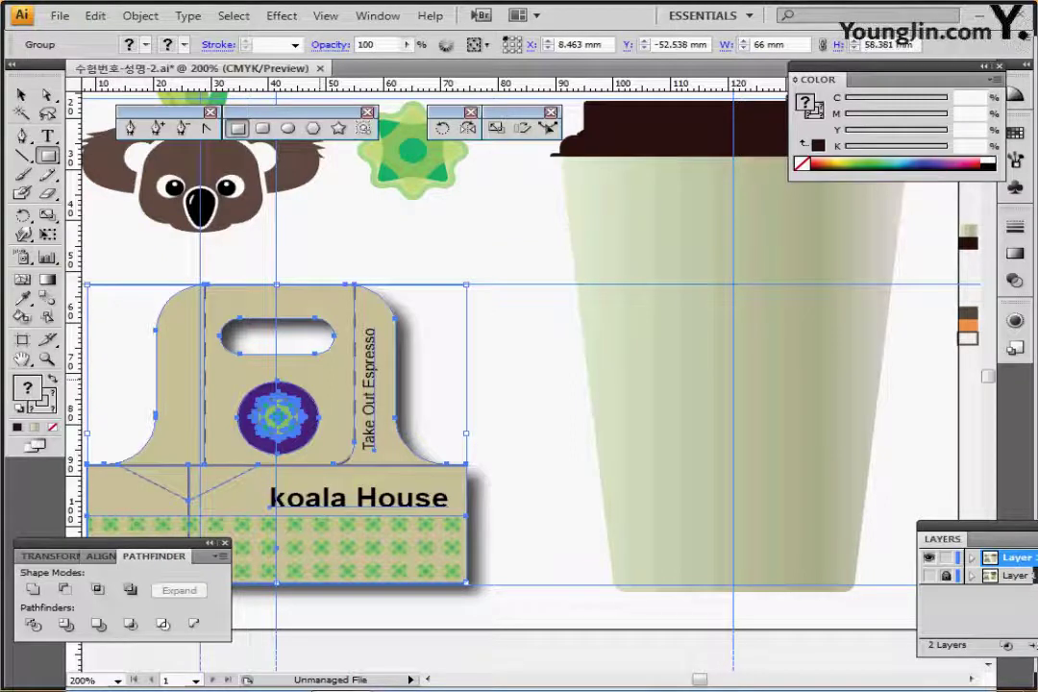
double_click(300, 398)
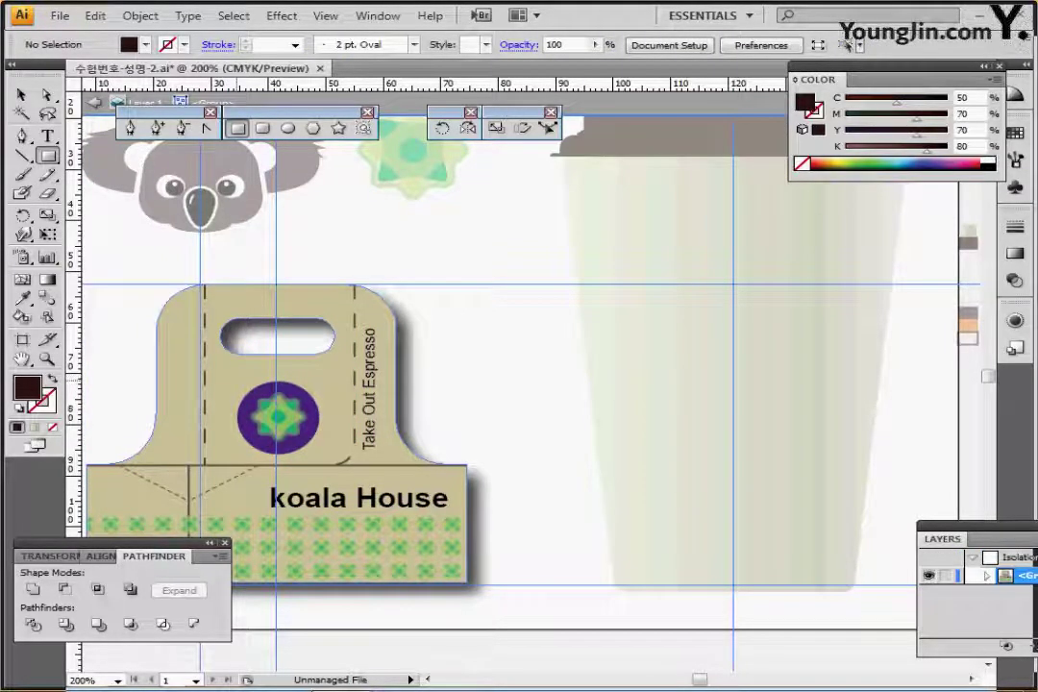
- Using outline view, select and copy the carrier's purple circle, flower emblem and koala House title, and return to preview
click(288, 409)
ctrl+shift+click(280, 417)
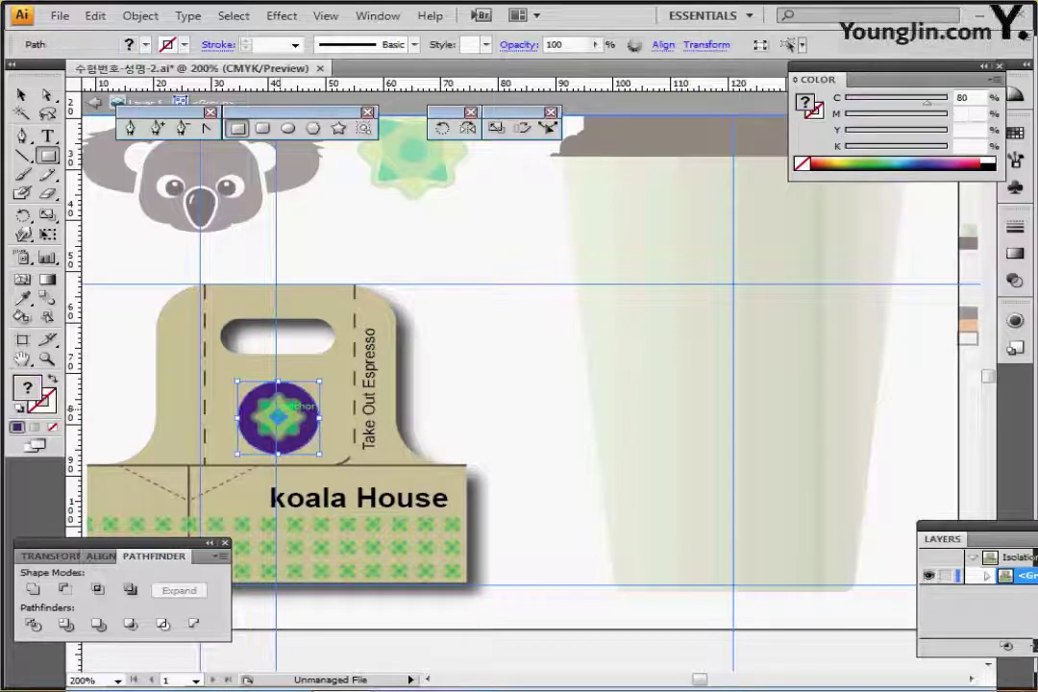
key(ctrl+y)
key(ctrl+shift+a)
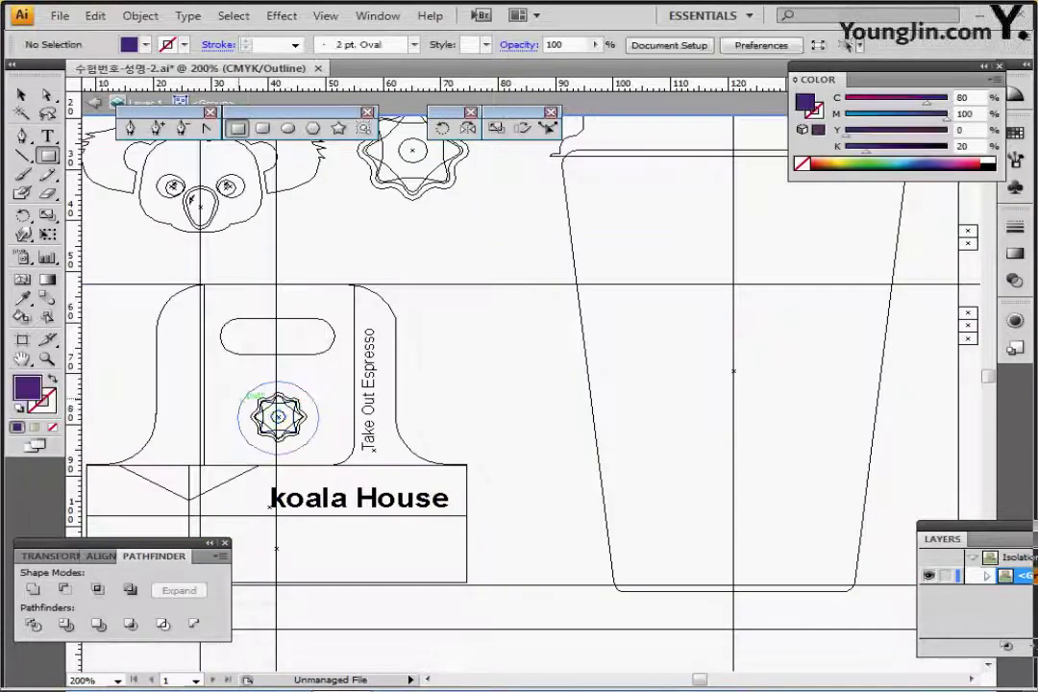
drag(225, 389, 304, 415)
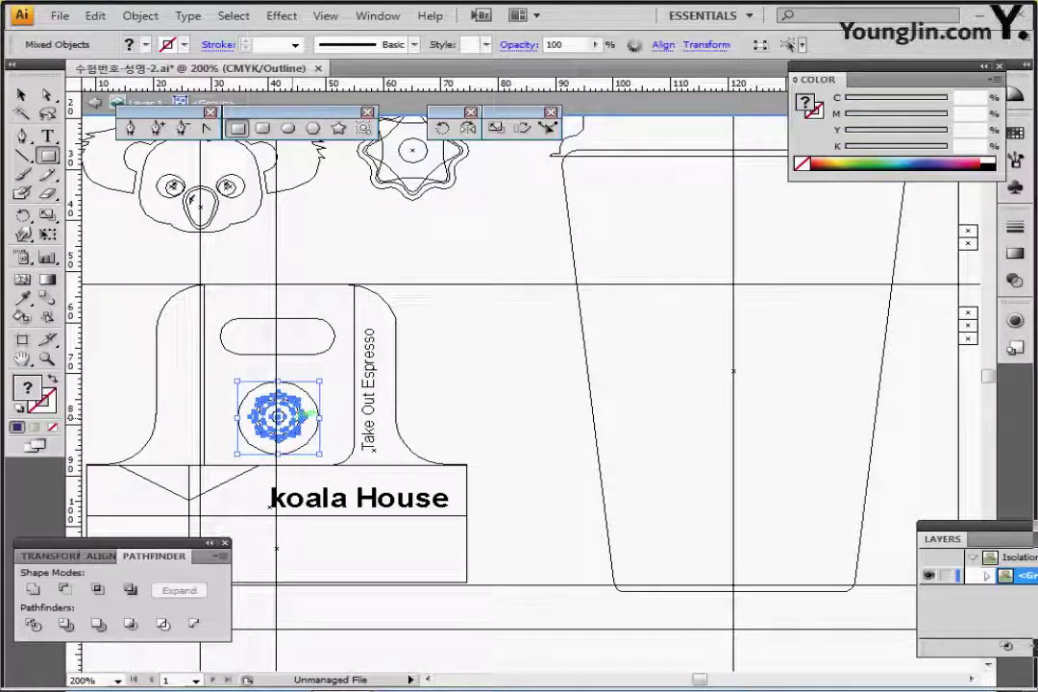
shift+click(288, 498)
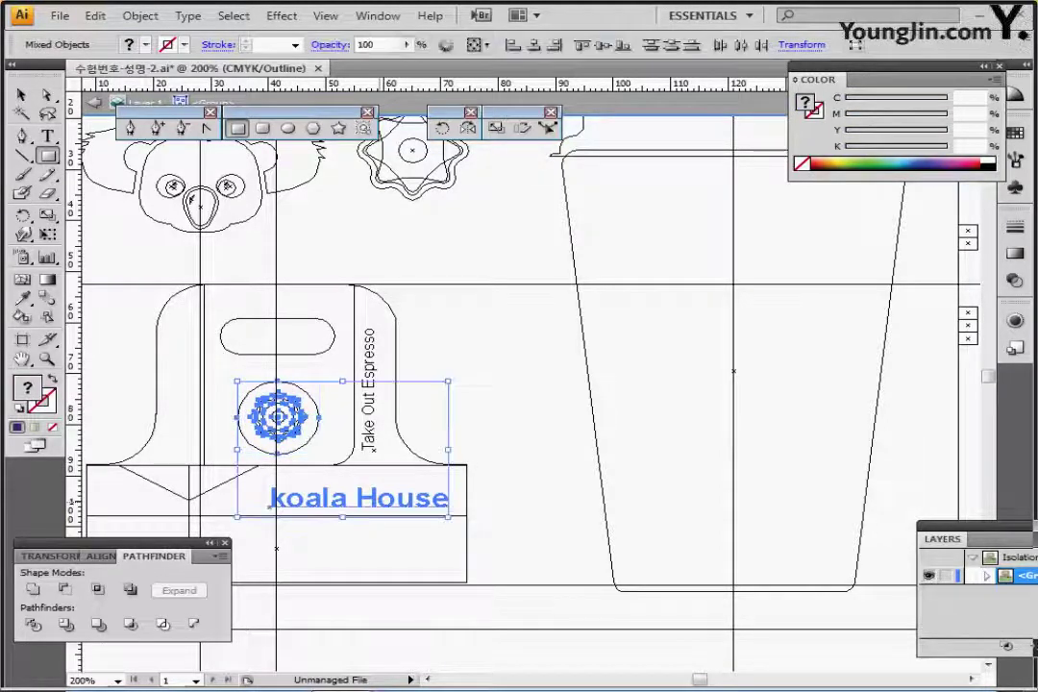
click(271, 500)
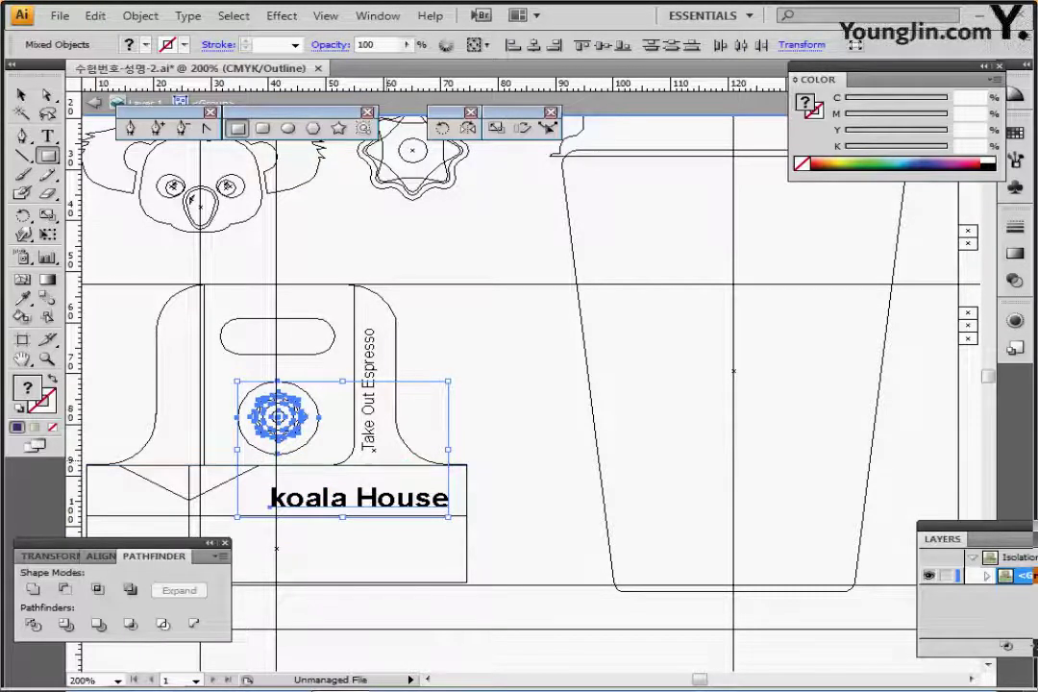
key(ctrl+y)
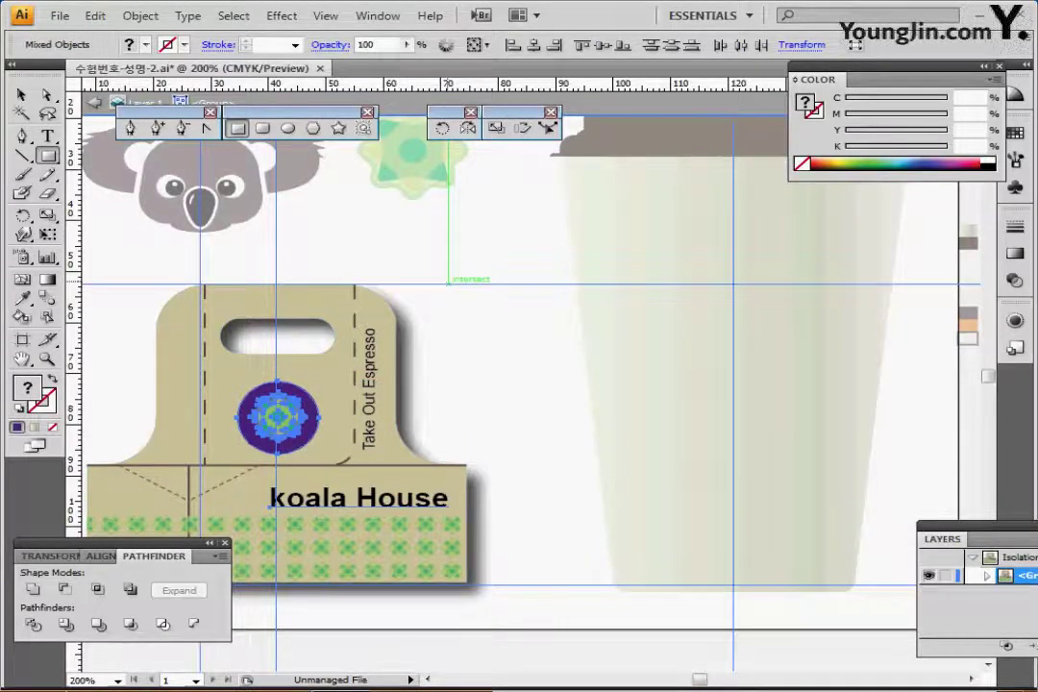
- Exit isolation, paste the emblem and title onto the cup body, and move them near the cup's centre guide
key(Escape)
drag(493, 344, 266, 355)
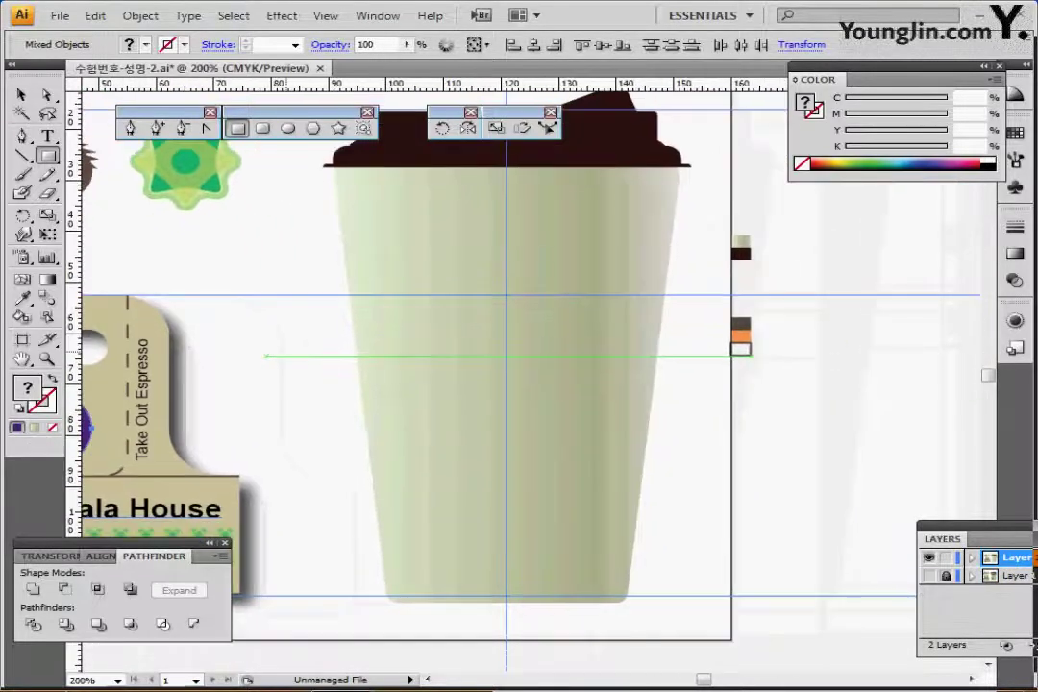
key(ctrl+shift+a)
key(ctrl+v)
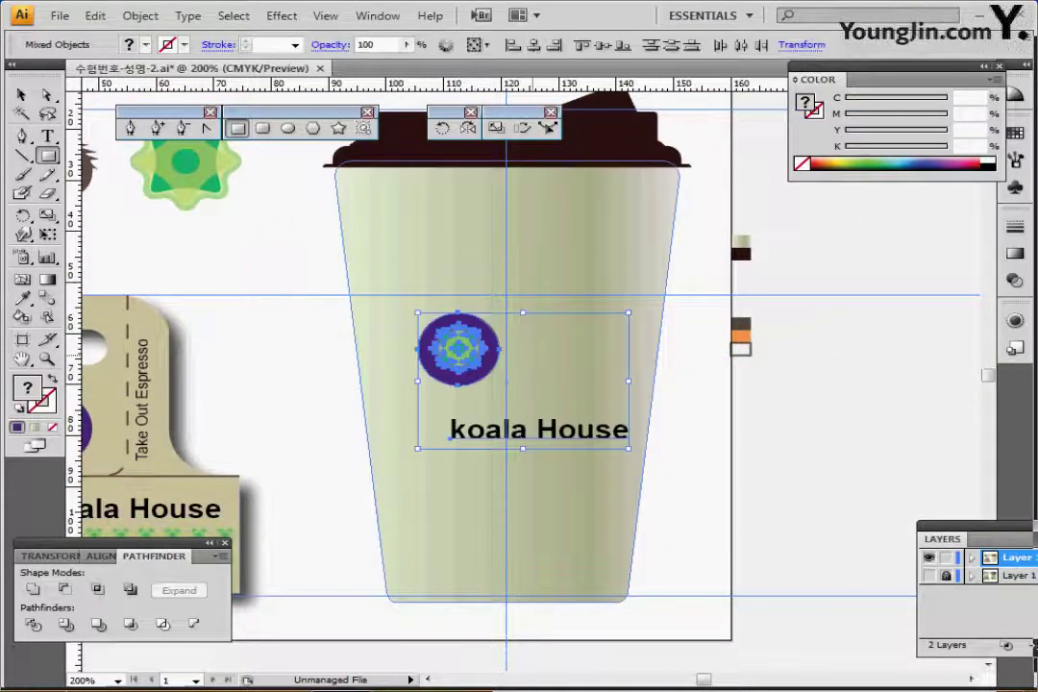
drag(458, 348, 500, 323)
- Set the cup's koala House title to 17 pt and move it above the emblem, centred on the cup
ctrl+click(735, 445)
ctrl+click(580, 406)
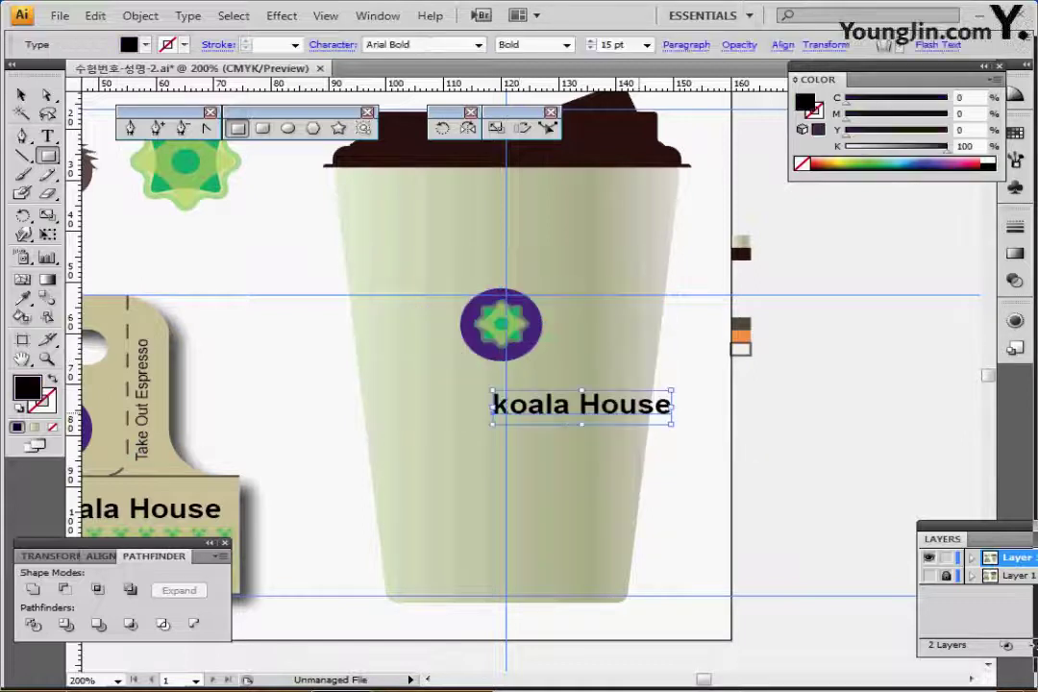
key(ctrl+shift+b)
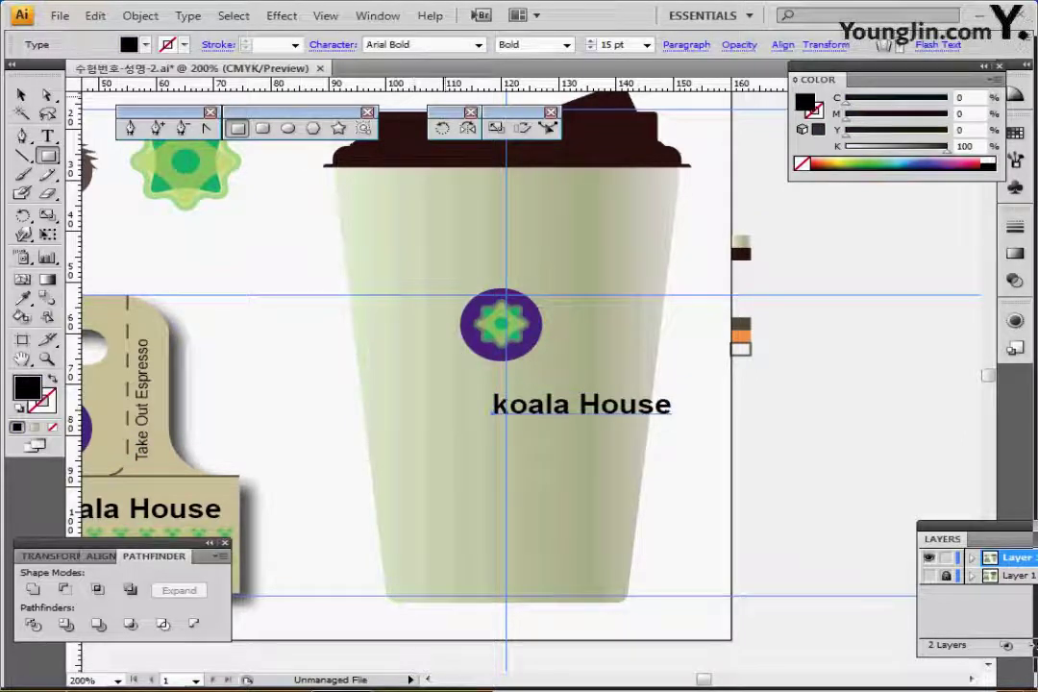
click(612, 45)
text(17)
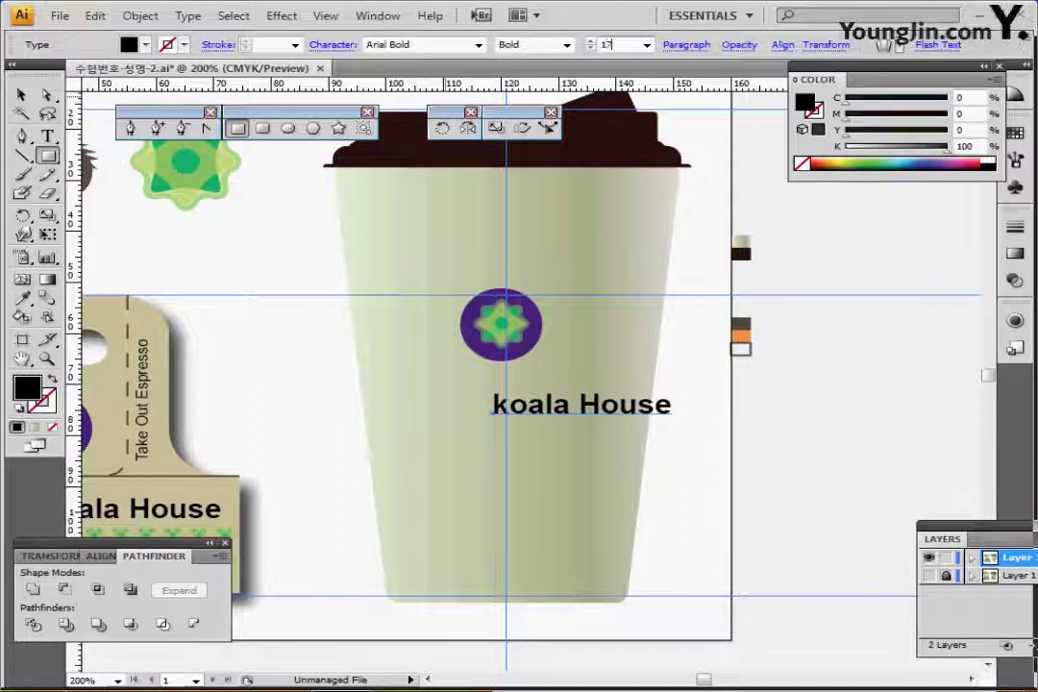
key(Return)
drag(625, 402, 550, 269)
- Select the cup's emblem without the cup body or title and scale it uniformly to 180%
drag(293, 306, 586, 370)
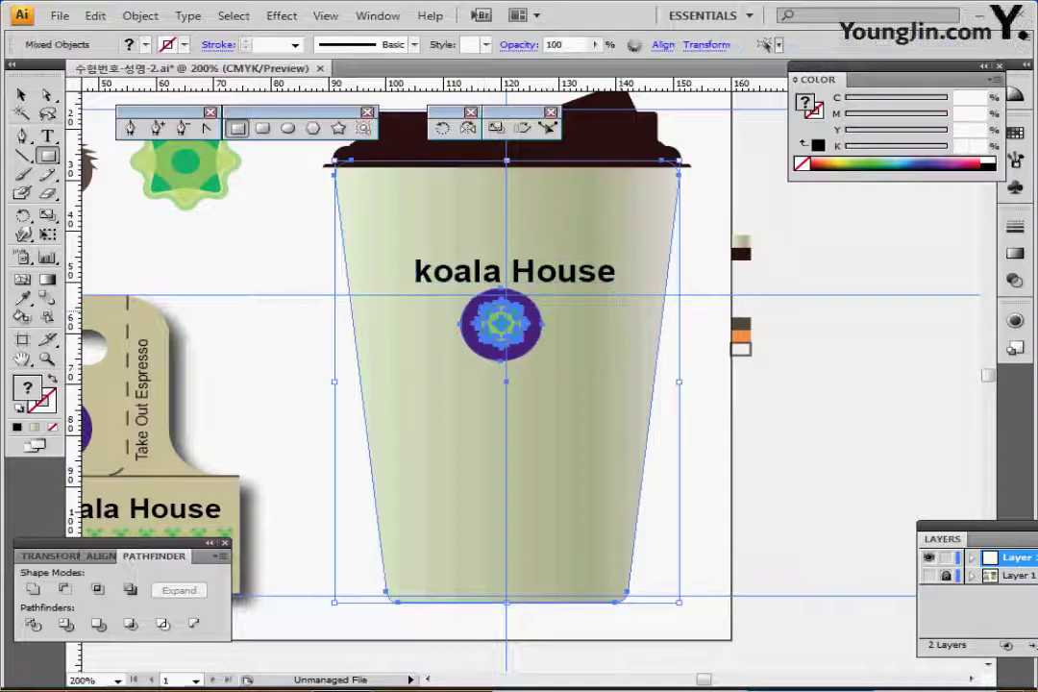
ctrl+shift+click(575, 273)
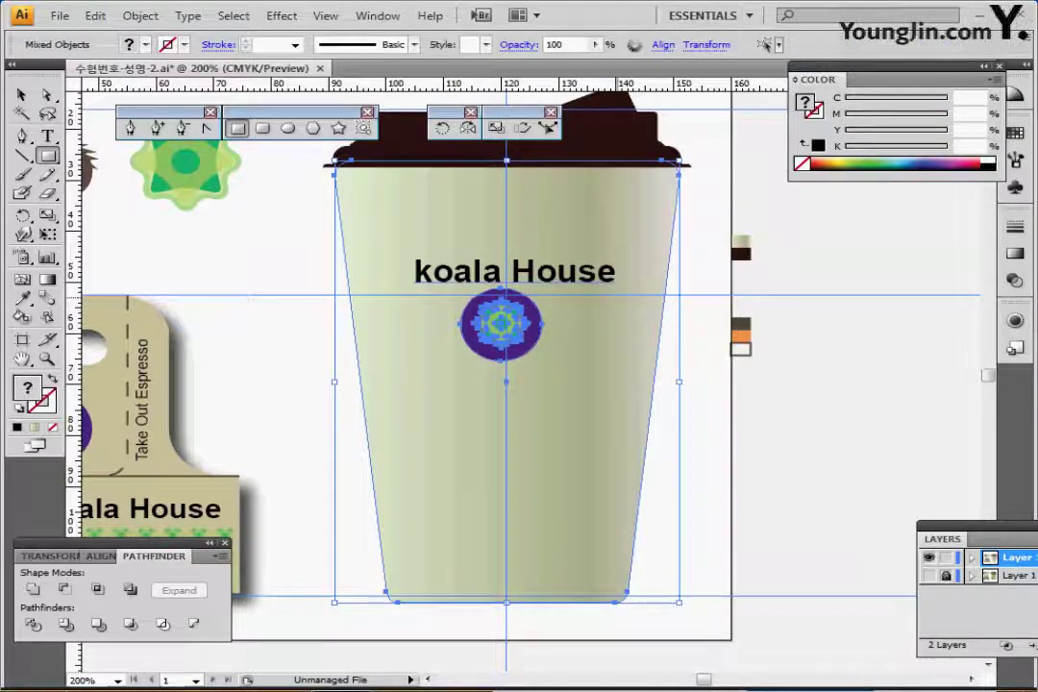
ctrl+shift+click(575, 392)
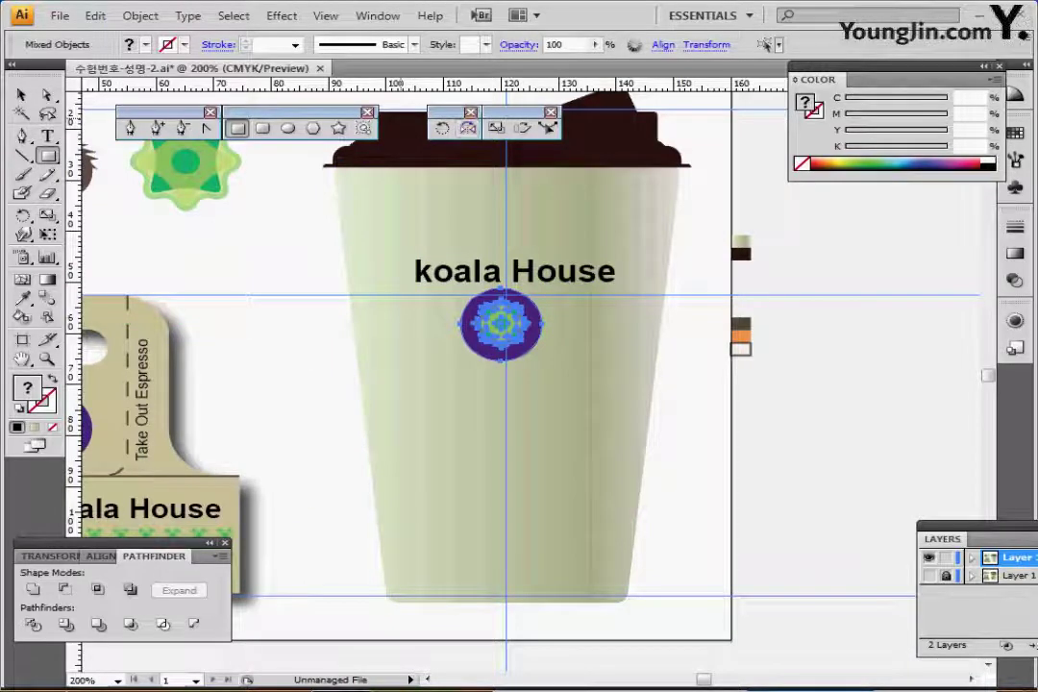
double_click(495, 128)
text(180)
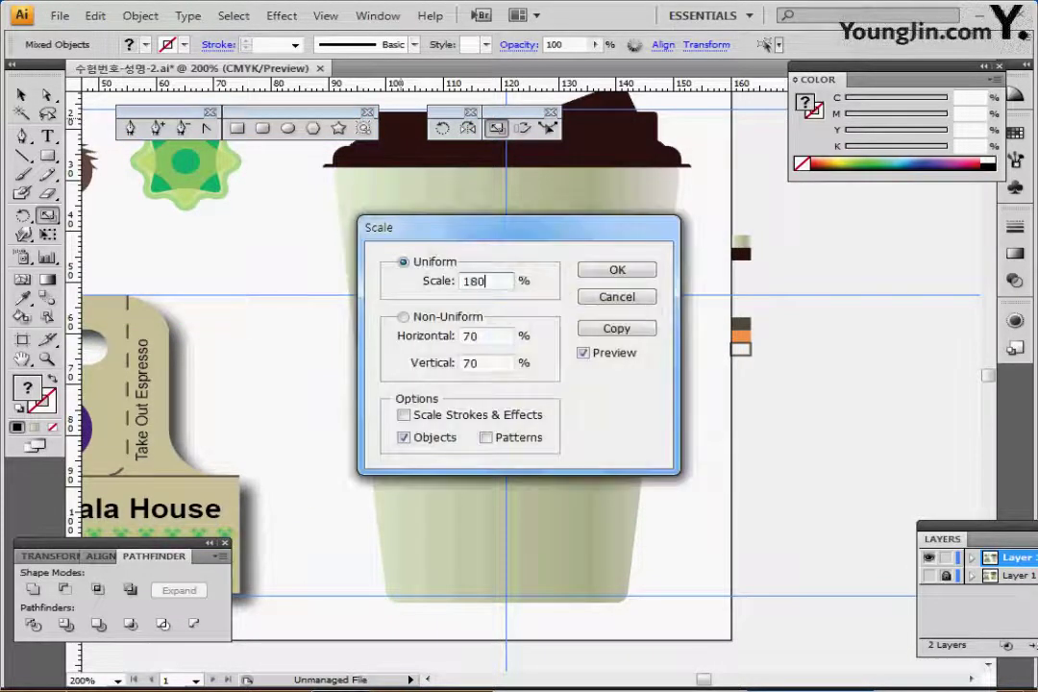
key(Return)
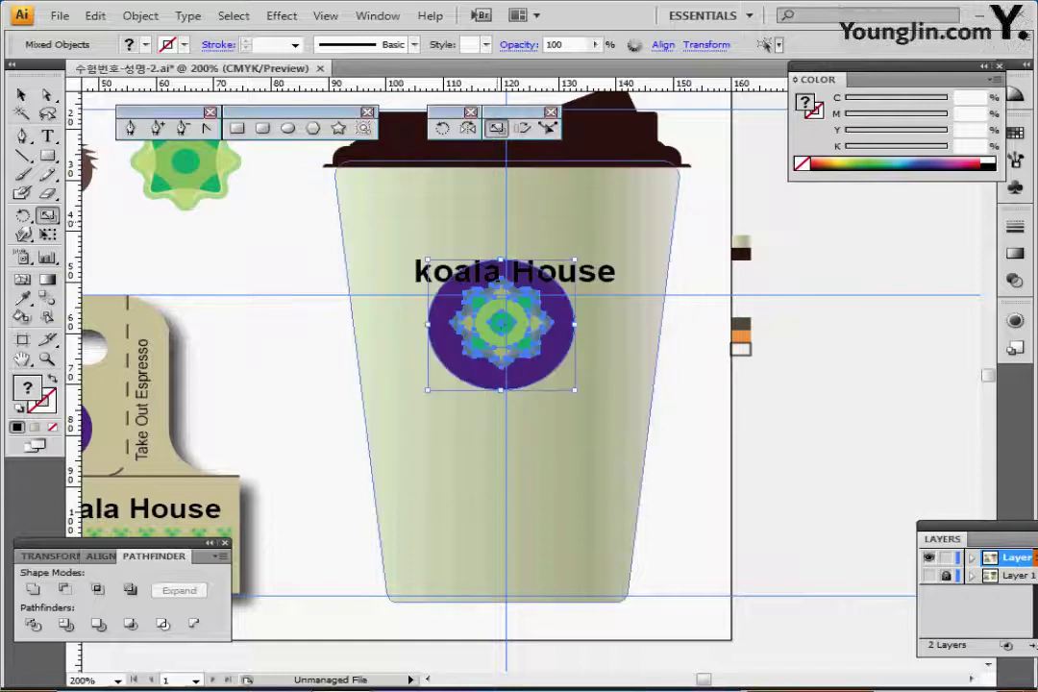
- Nudge the enlarged emblem down and right to centre it below the title on the vertical guide, and save the document
key(Down)
key(Down)
key(Down)
key(Down)
key(Down)
key(Down)
key(Down)
key(Down)
key(Down)
key(Down)
key(Down)
key(Down)
key(Down)
key(Down)
key(Down)
key(Down)
key(Down)
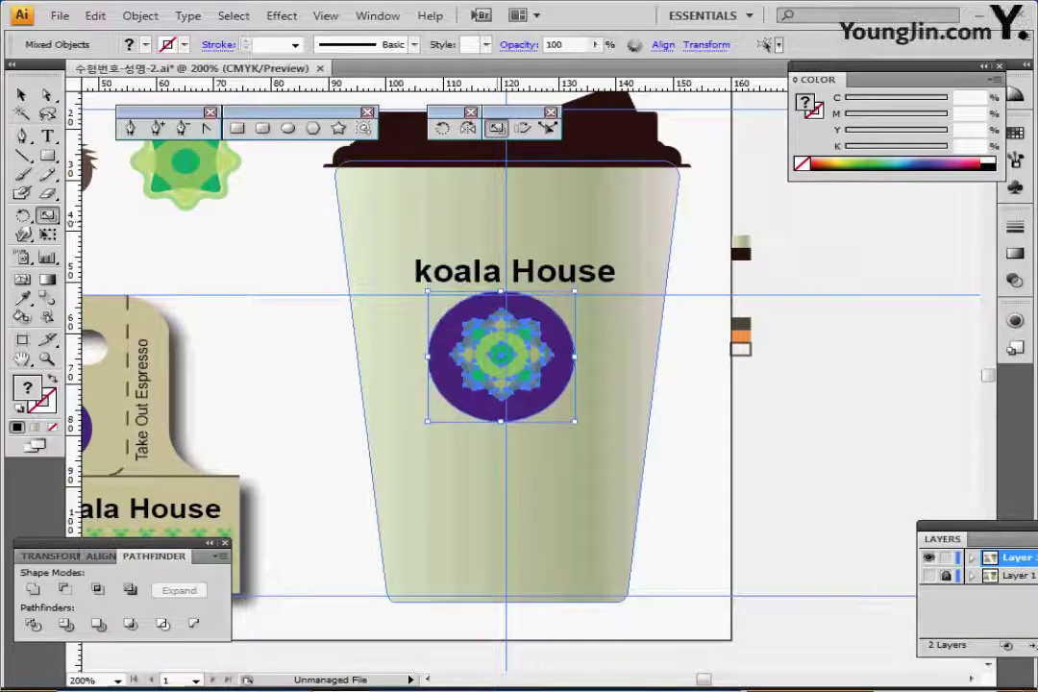
key(Right)
key(Down)
key(Down)
key(Down)
key(Down)
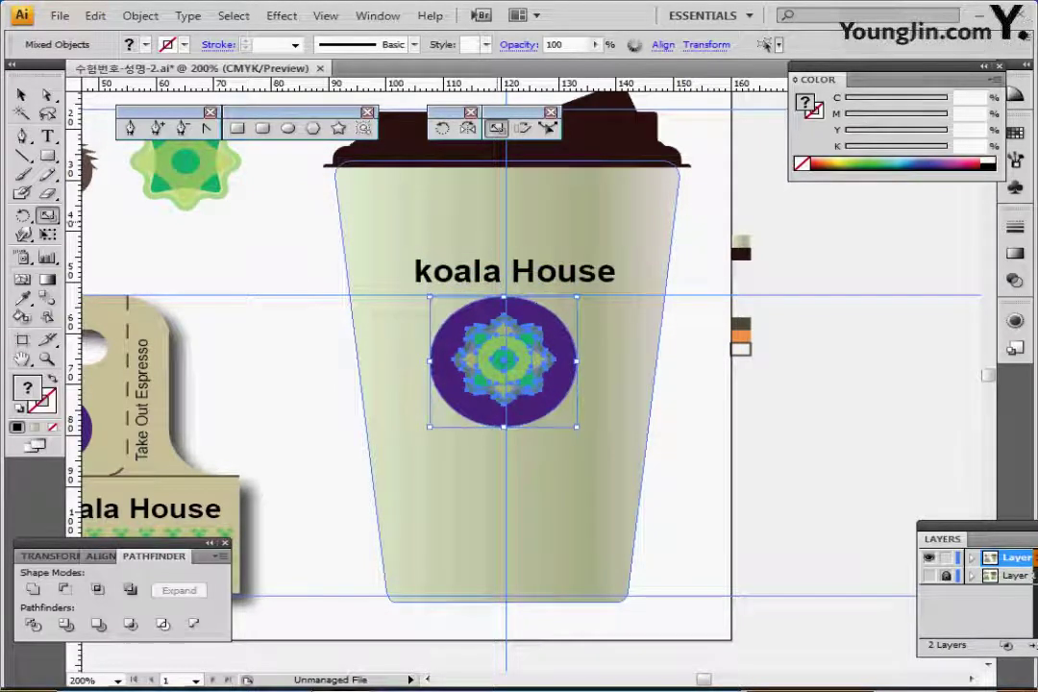
key(Right)
key(Right)
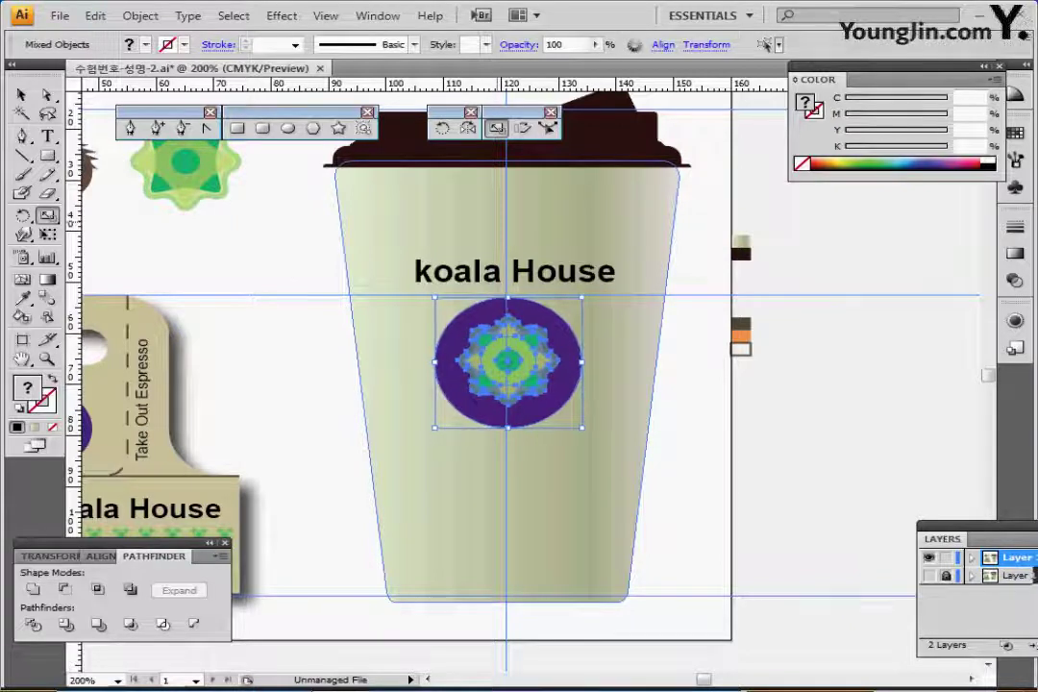
key(Right)
key(ctrl+shift+b)
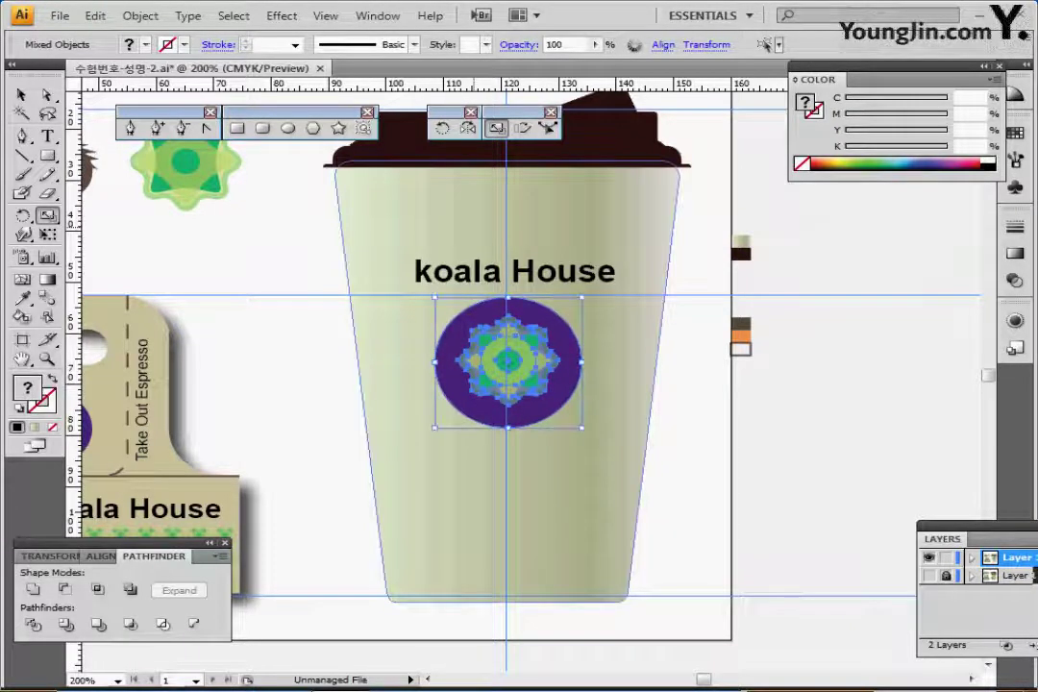
key(ctrl+s)
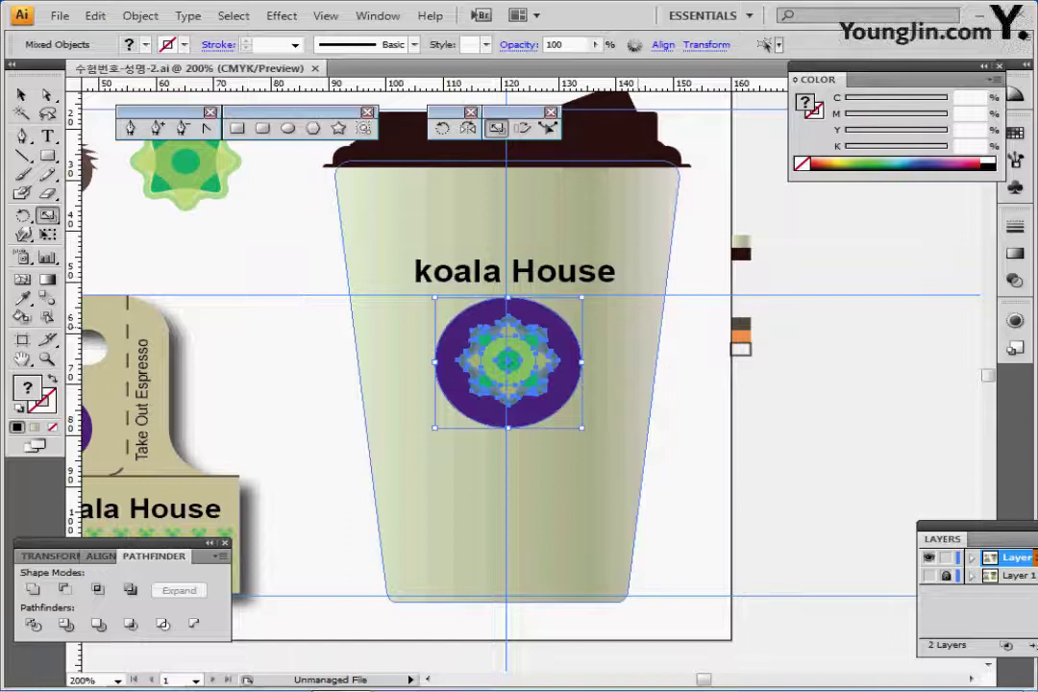
key(ctrl+shift+a)
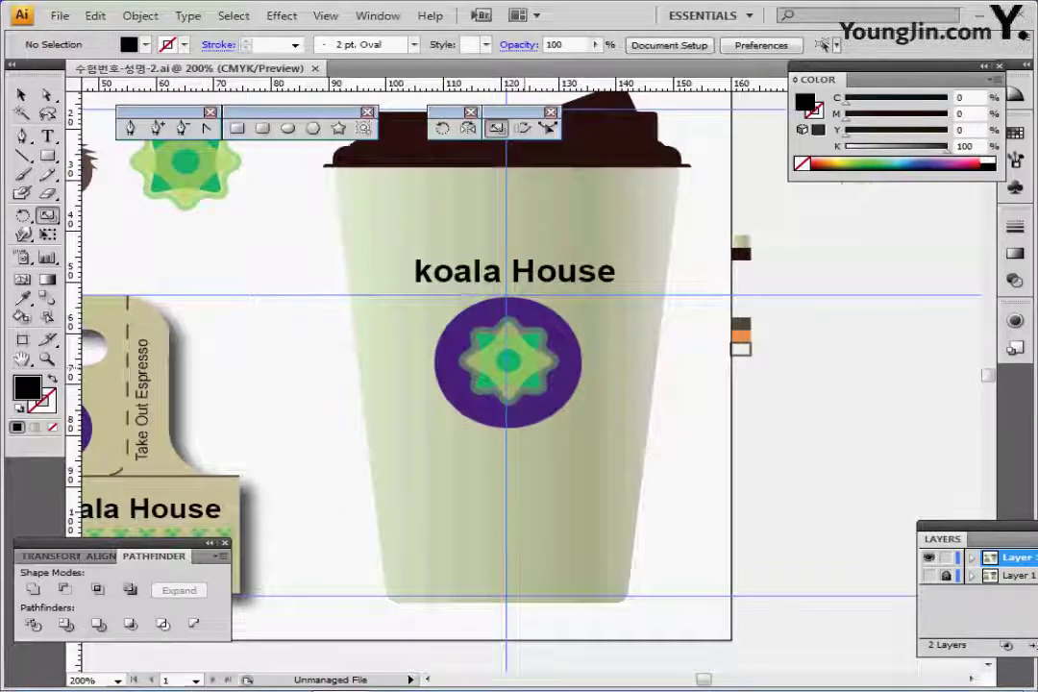
- Fill the emblem's green four-cornered shape with the orange sampled from the swatch beside the artboard
key(ctrl+equal)
drag(525, 334, 435, 319)
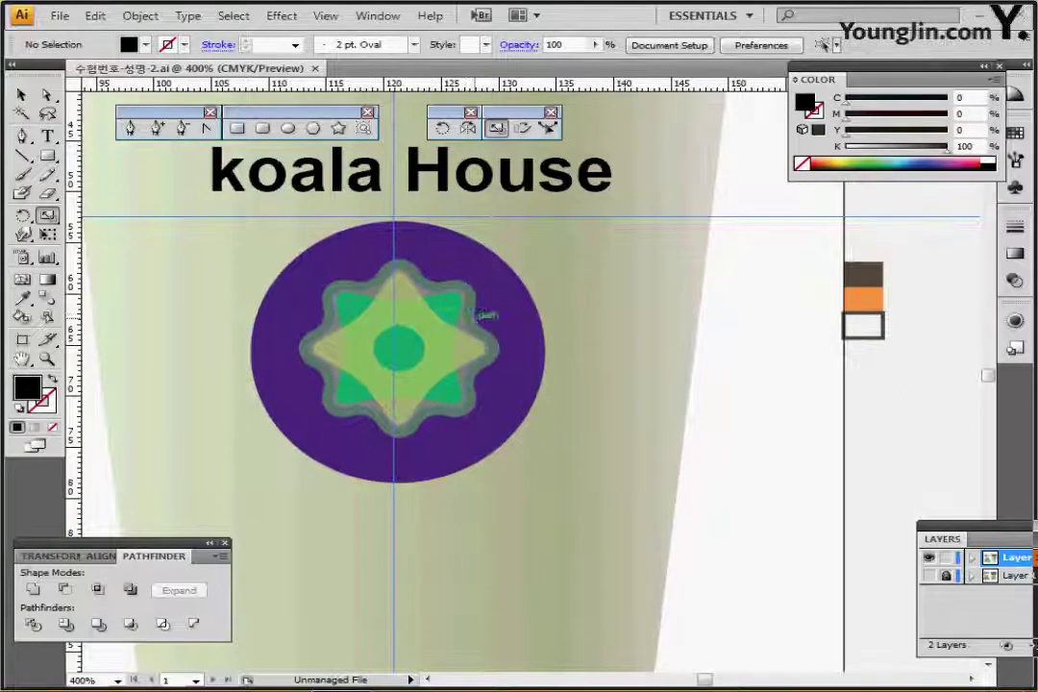
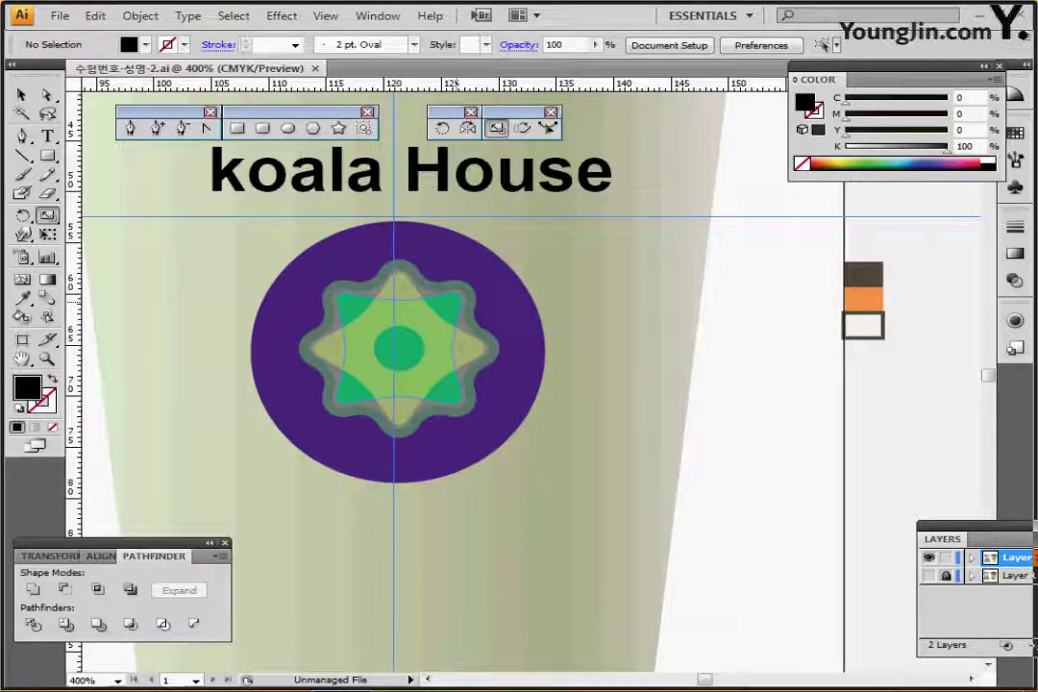
ctrl+click(454, 302)
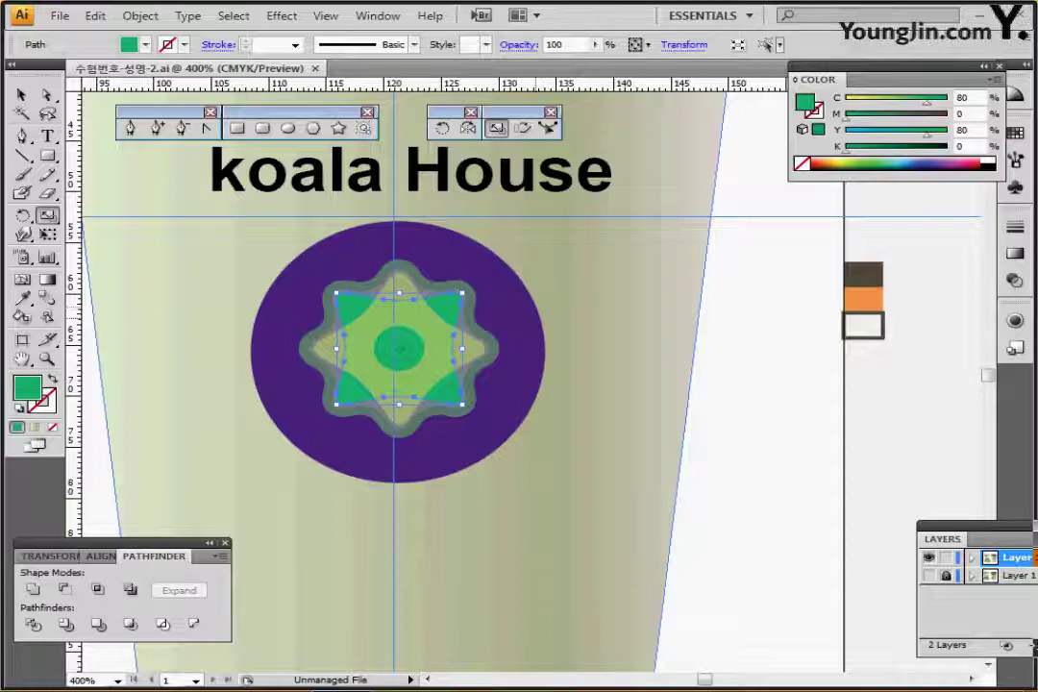
key(a)
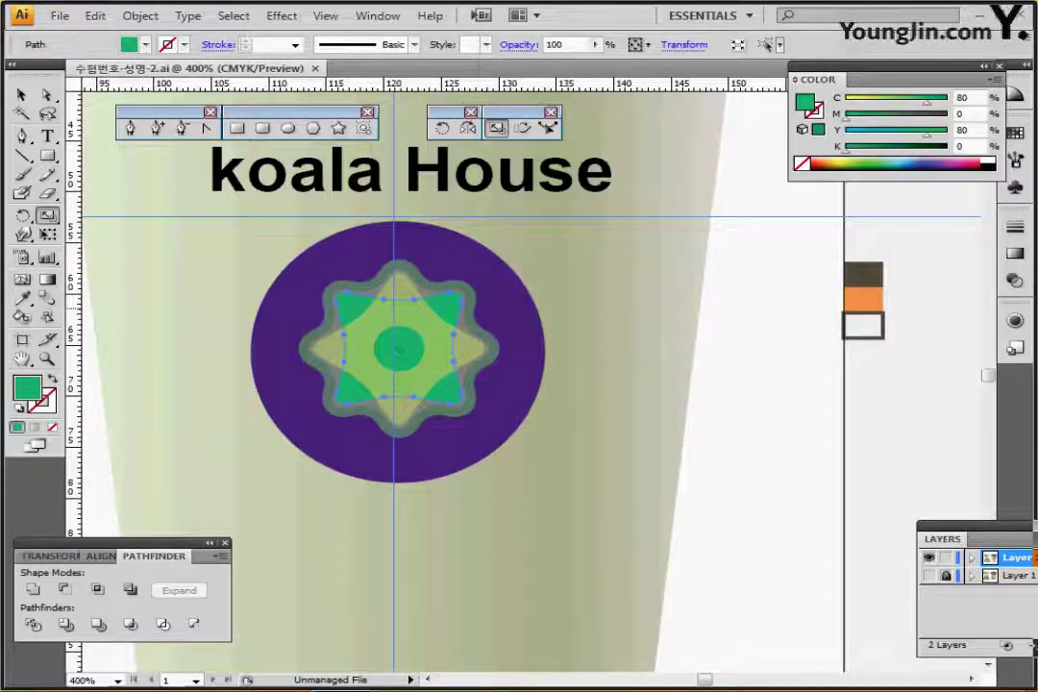
key(i)
click(864, 299)
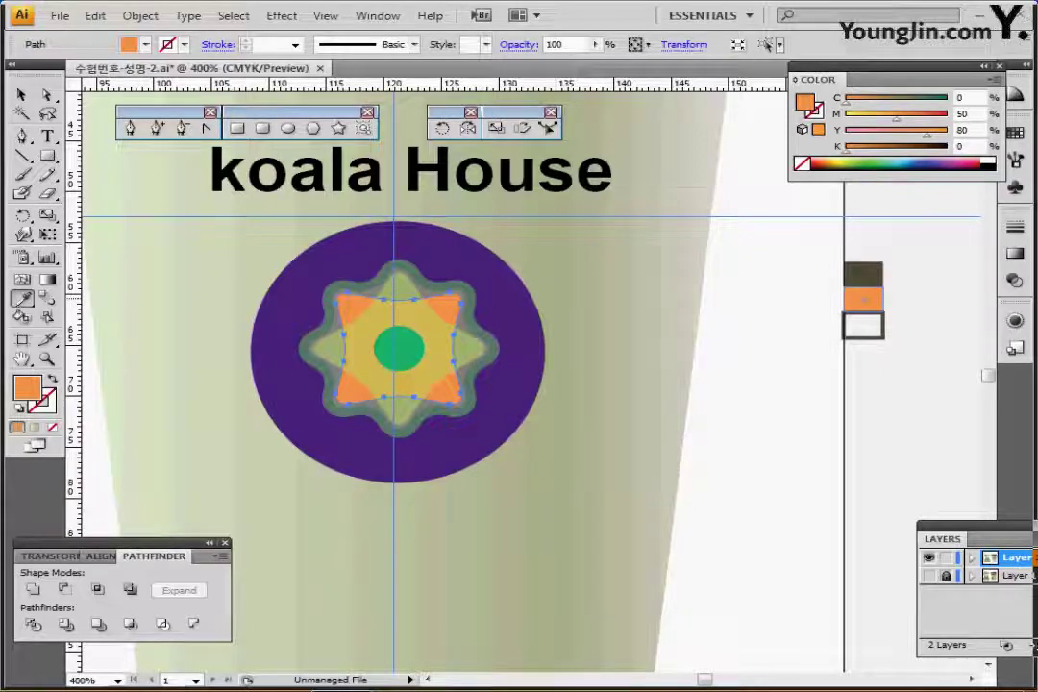
ctrl+alt+click(510, 452)
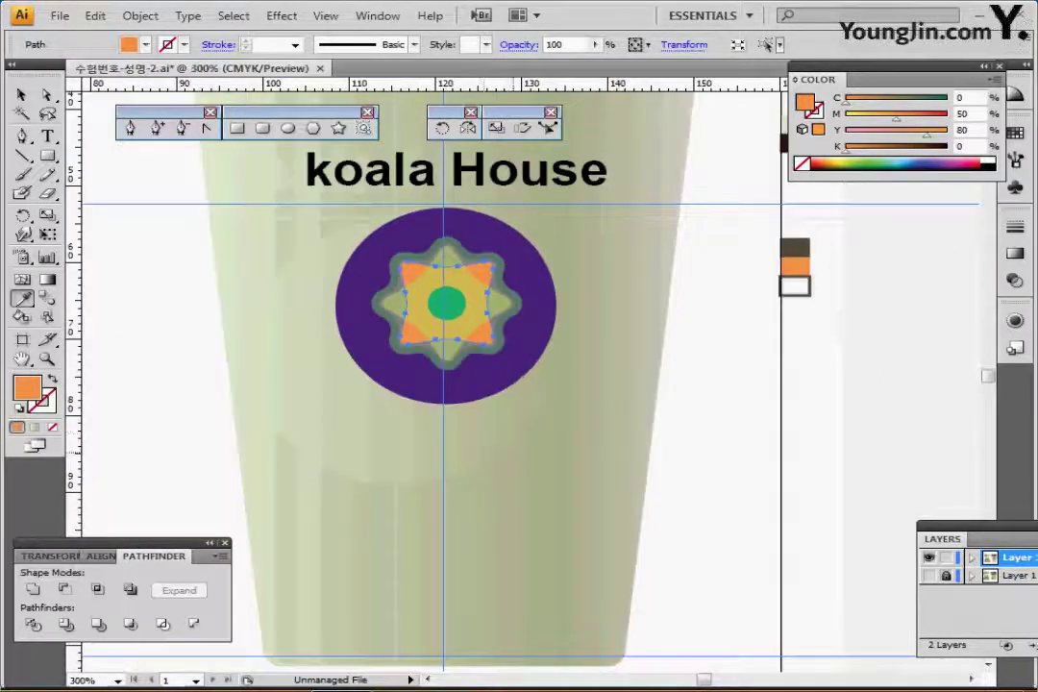
ctrl+alt+click(485, 415)
drag(484, 414, 437, 535)
key(ctrl+shift+a)
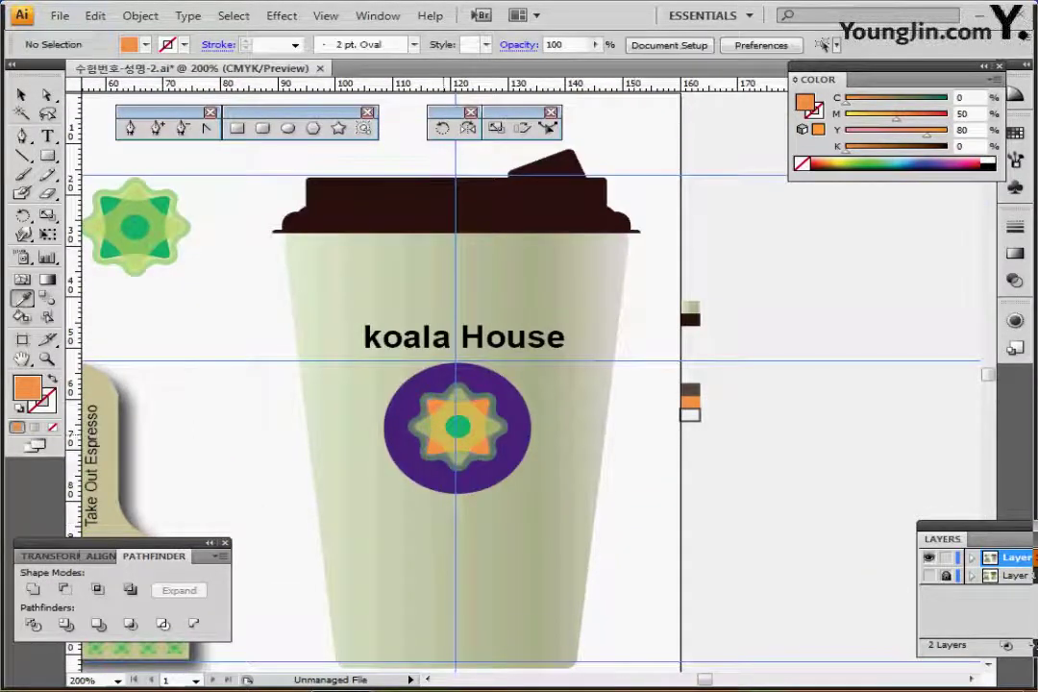
- Move the whole emblem slightly down on the cup to widen the gap below the title, and save the document
drag(677, 659, 414, 370)
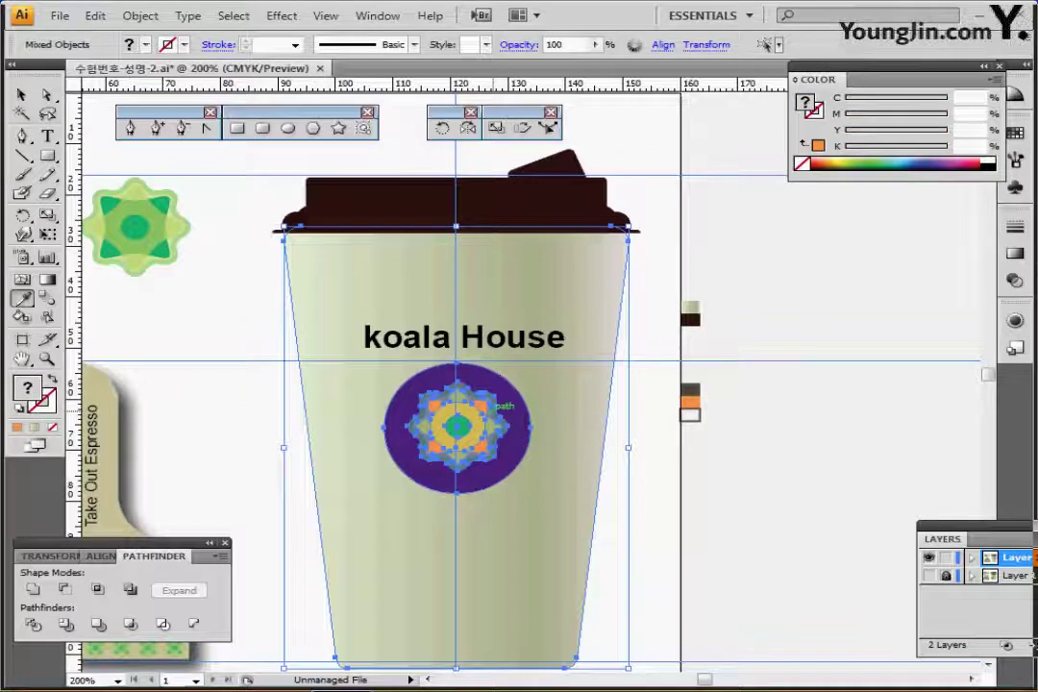
ctrl+shift+click(549, 423)
drag(501, 410, 500, 435)
key(ctrl+shift+a)
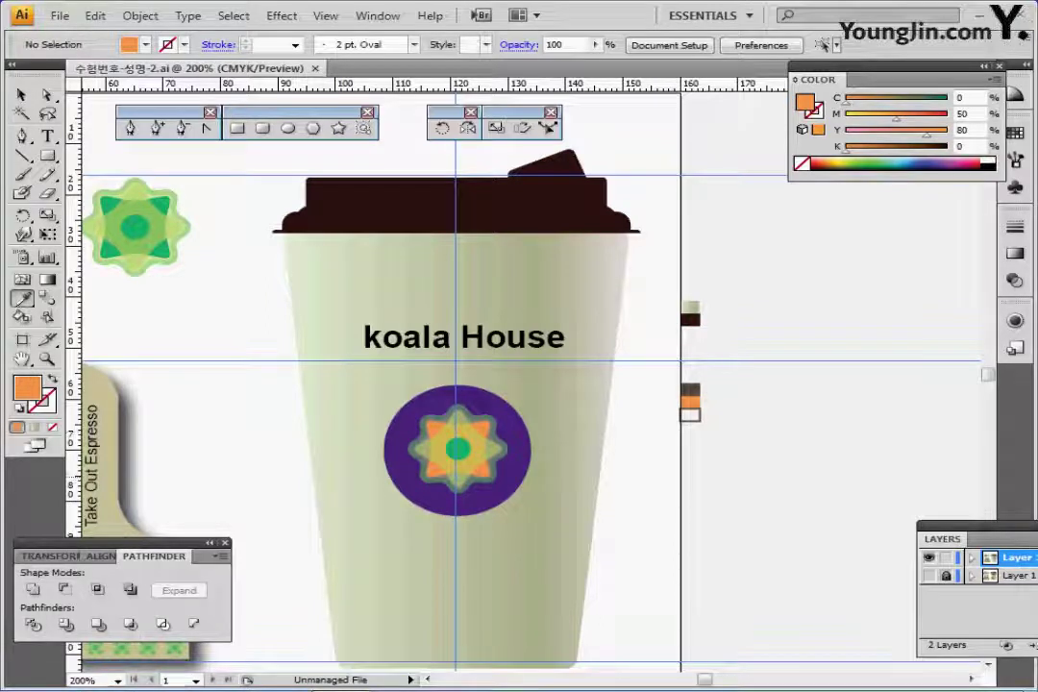
- Load the Artistic_ChalkCharcoalPencil brush library and choose its Charcoal - Pencil brush
click(415, 46)
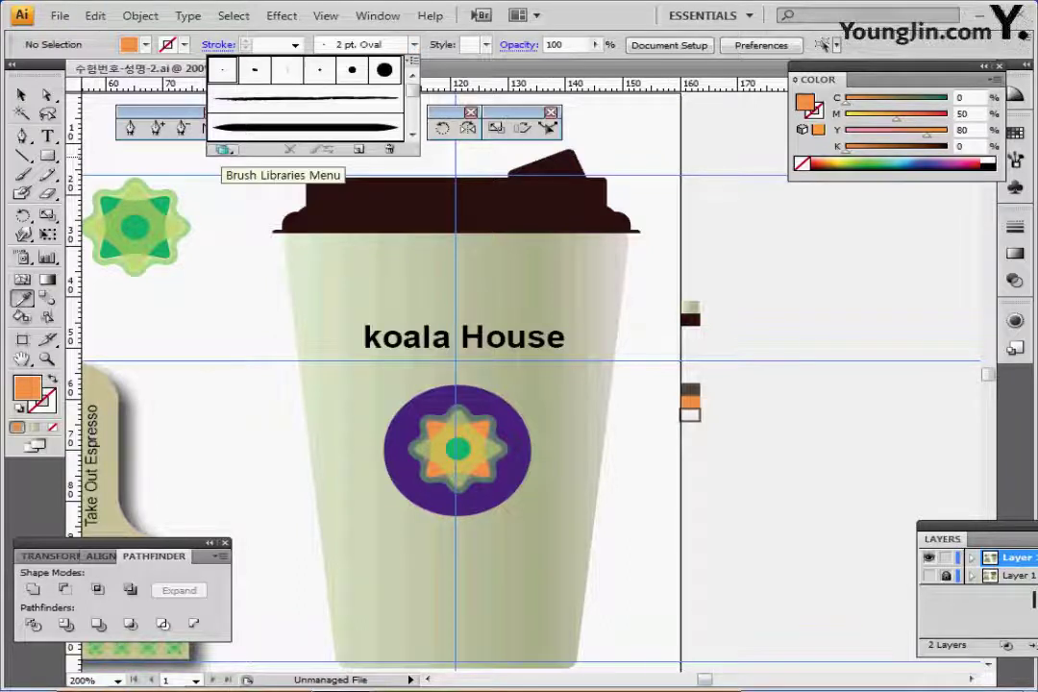
click(223, 150)
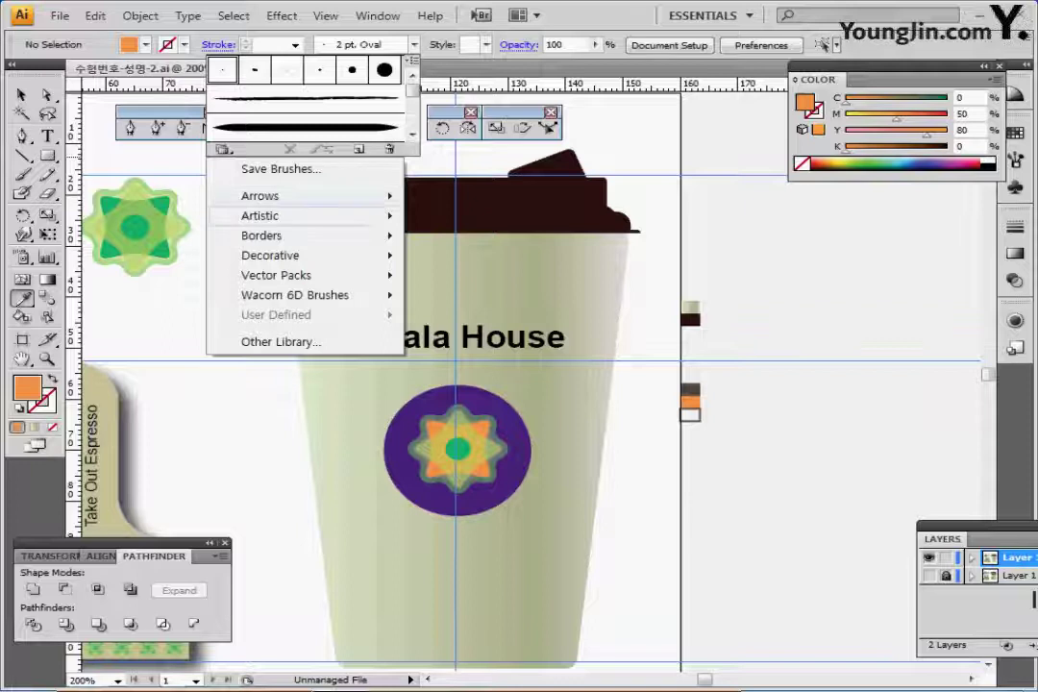
mouse_move(380, 217)
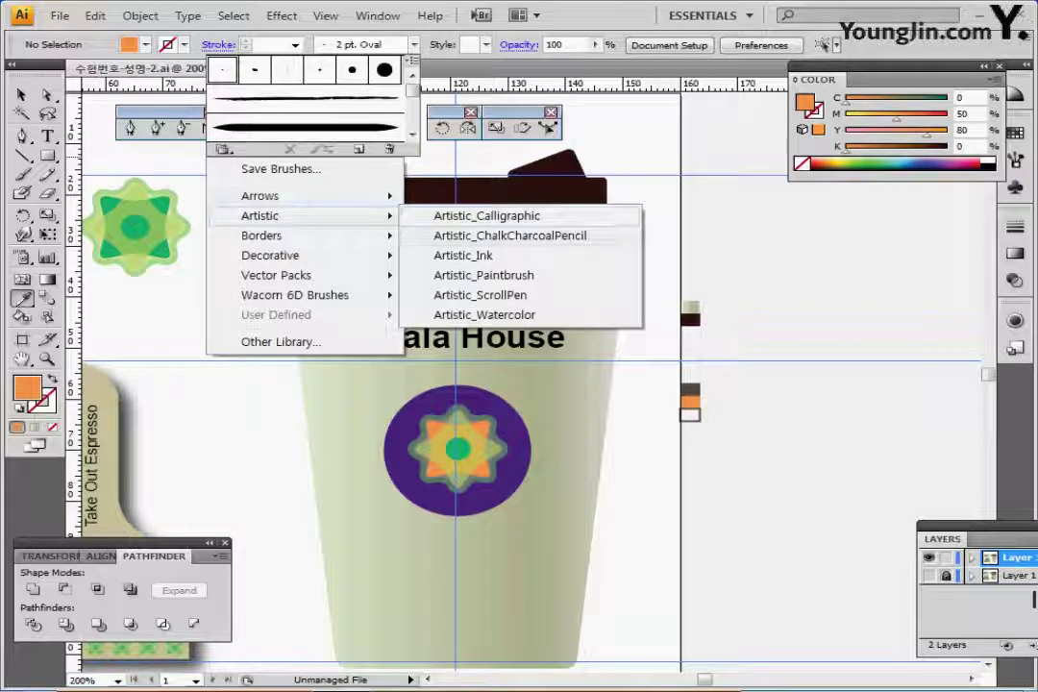
click(509, 236)
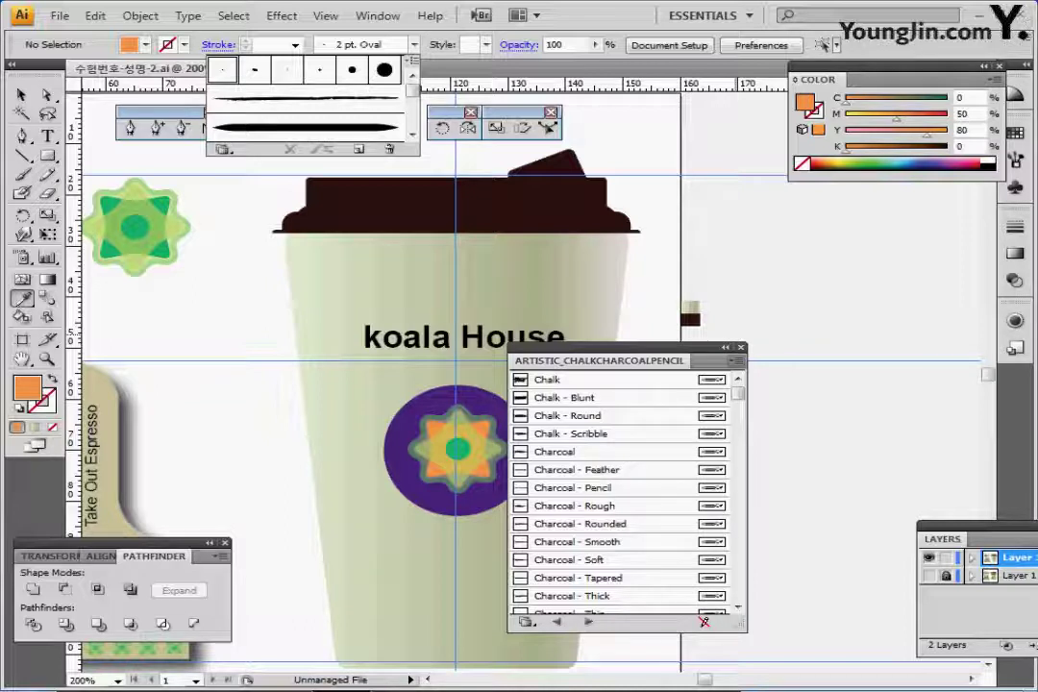
click(573, 488)
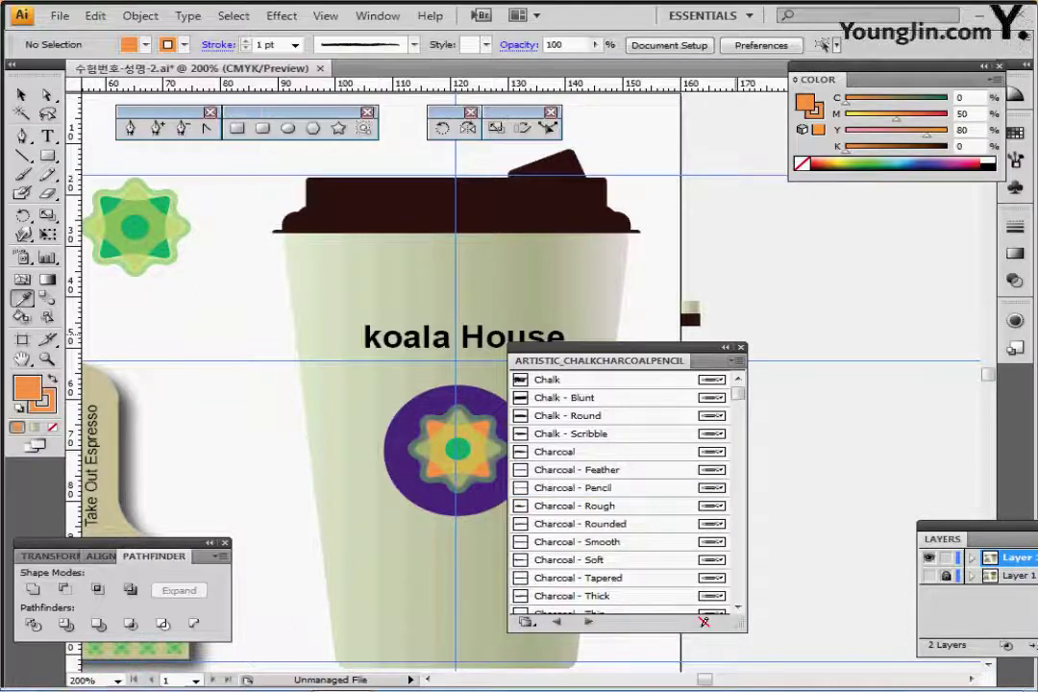
click(740, 348)
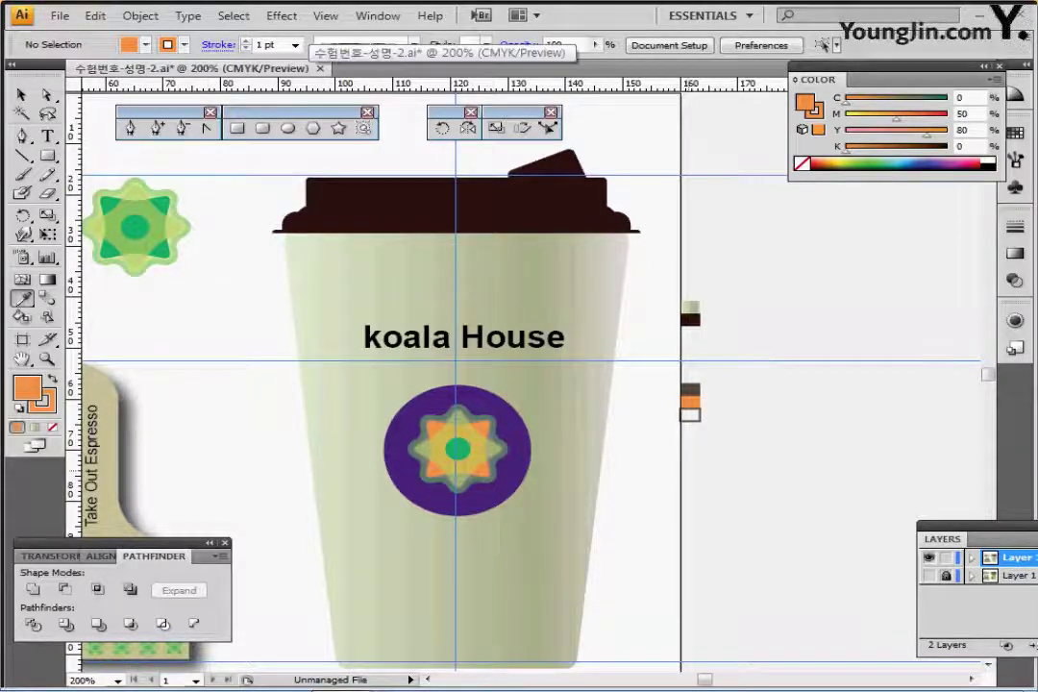
- Draw a title-wide horizontal line on the guide below the cup's title, with no fill and the stroke colour sampled from the outlined swatch
drag(715, 453, 689, 416)
key(ctrl+shift+a)
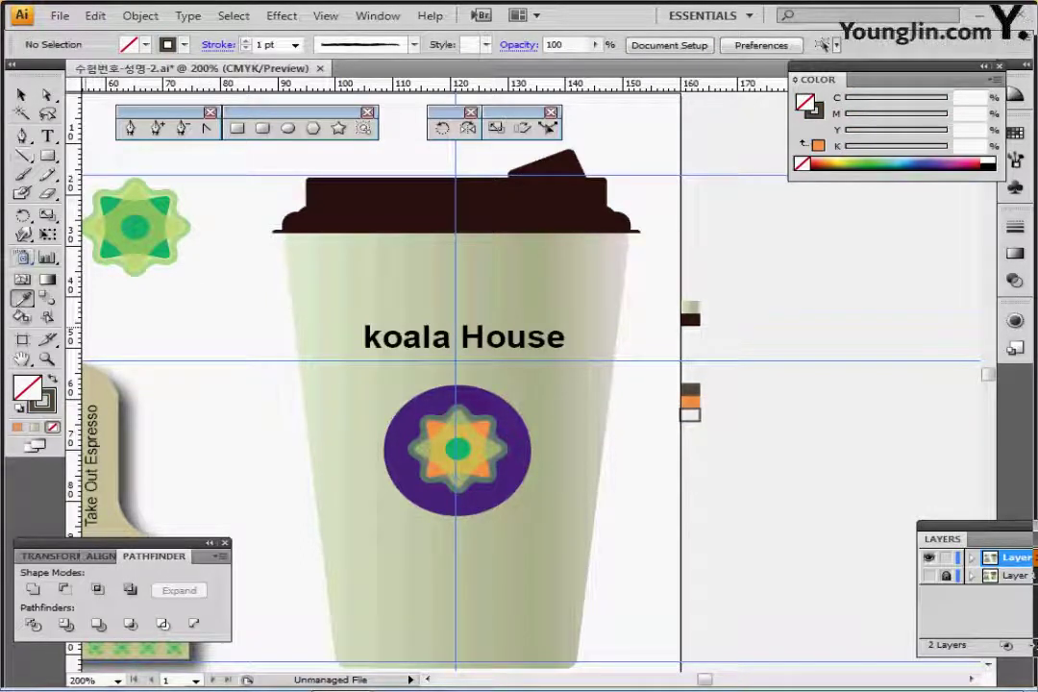
click(22, 156)
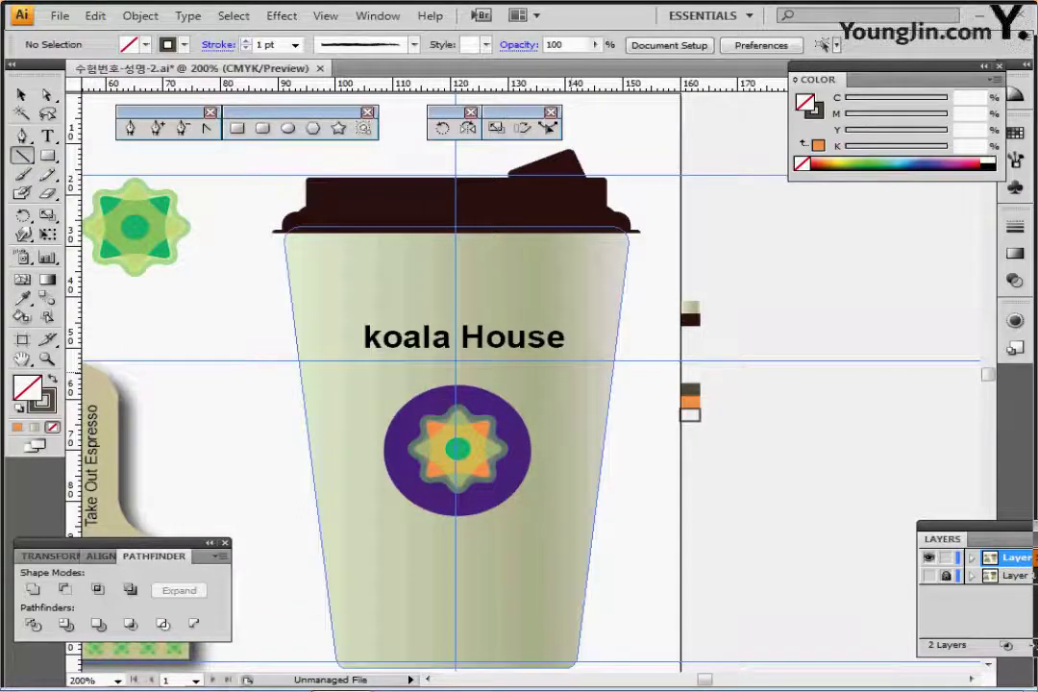
mouse_move(561, 360)
mouse_down()
mouse_move(352, 360)
mouse_move(362, 360)
mouse_up()
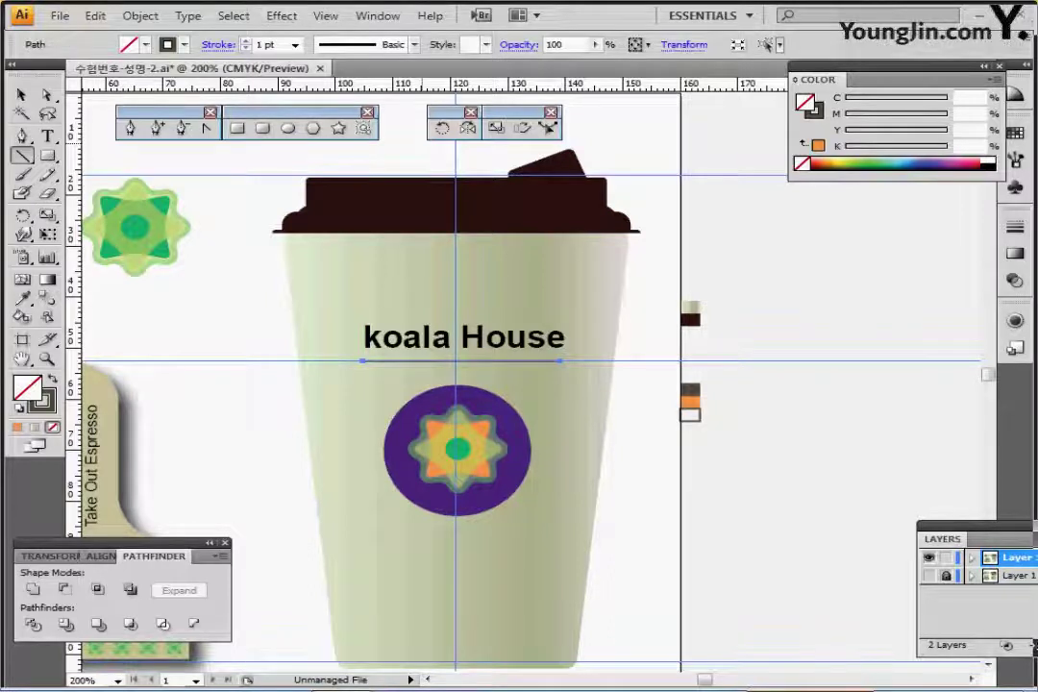
- Apply the Charcoal - Pencil brush to the line under the title, deselect it and save the document
click(414, 44)
click(305, 127)
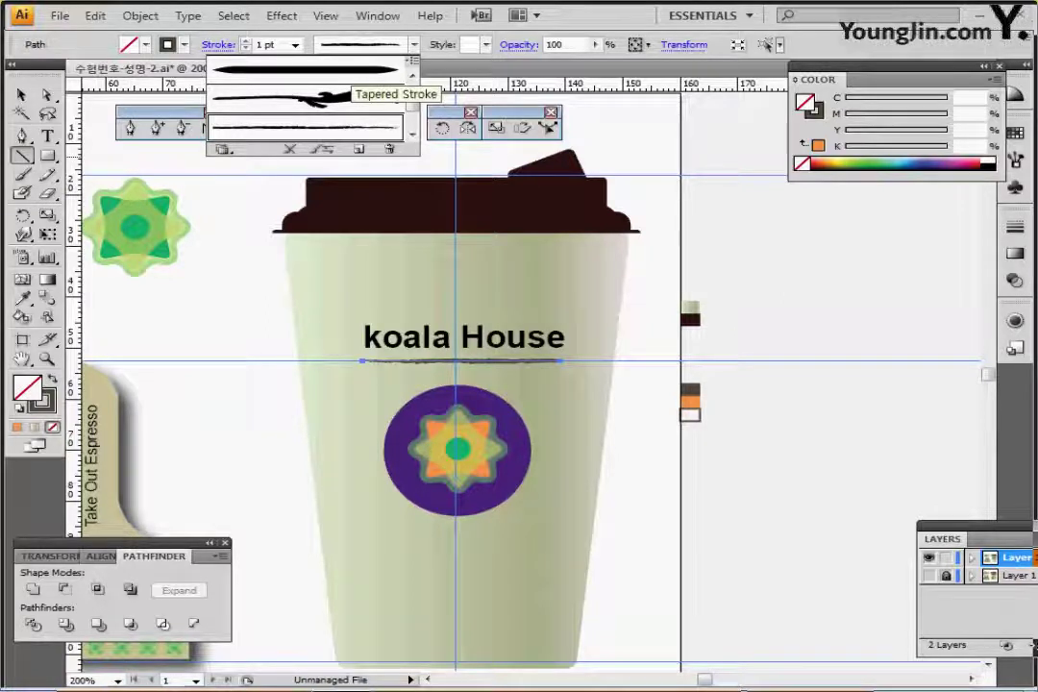
key(Escape)
key(ctrl+shift+a)
key(ctrl+plus)
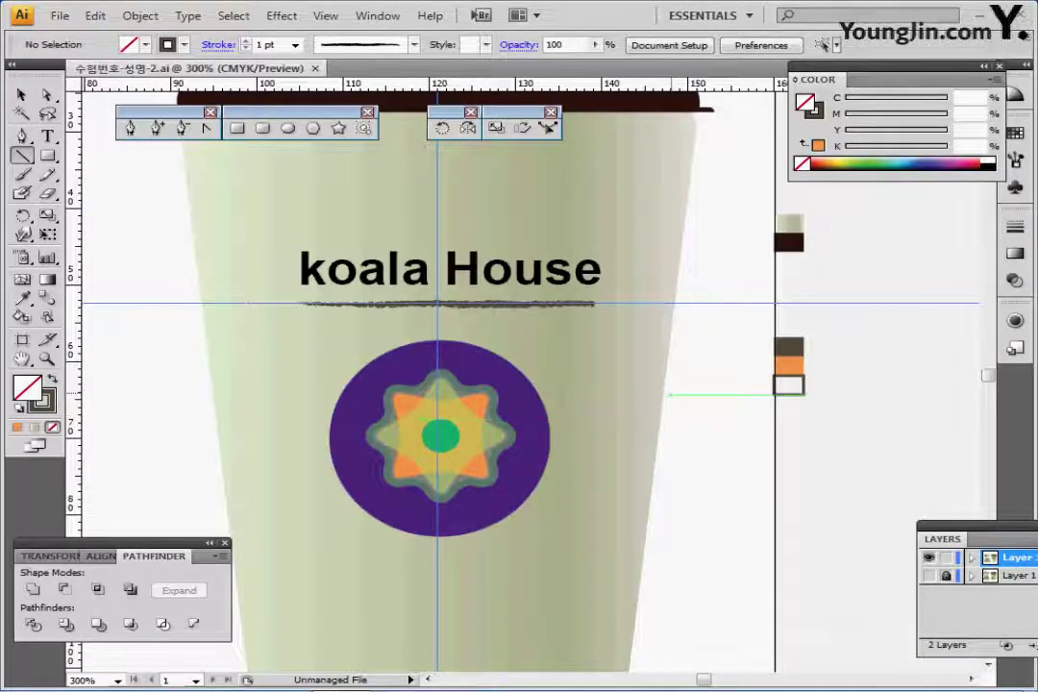
- Cut the koala with its leaves, paste it back in front at its original place, and paste another copy onto the cup
key(ctrl+minus)
key(ctrl+minus)
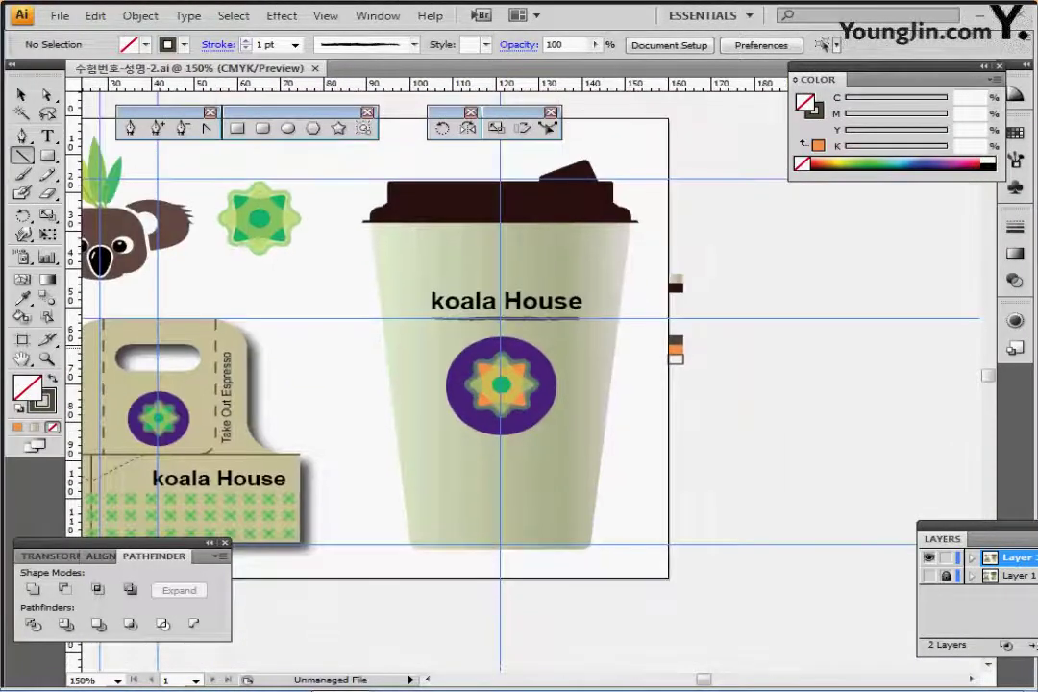
drag(504, 356, 610, 377)
key(v)
drag(126, 177, 279, 292)
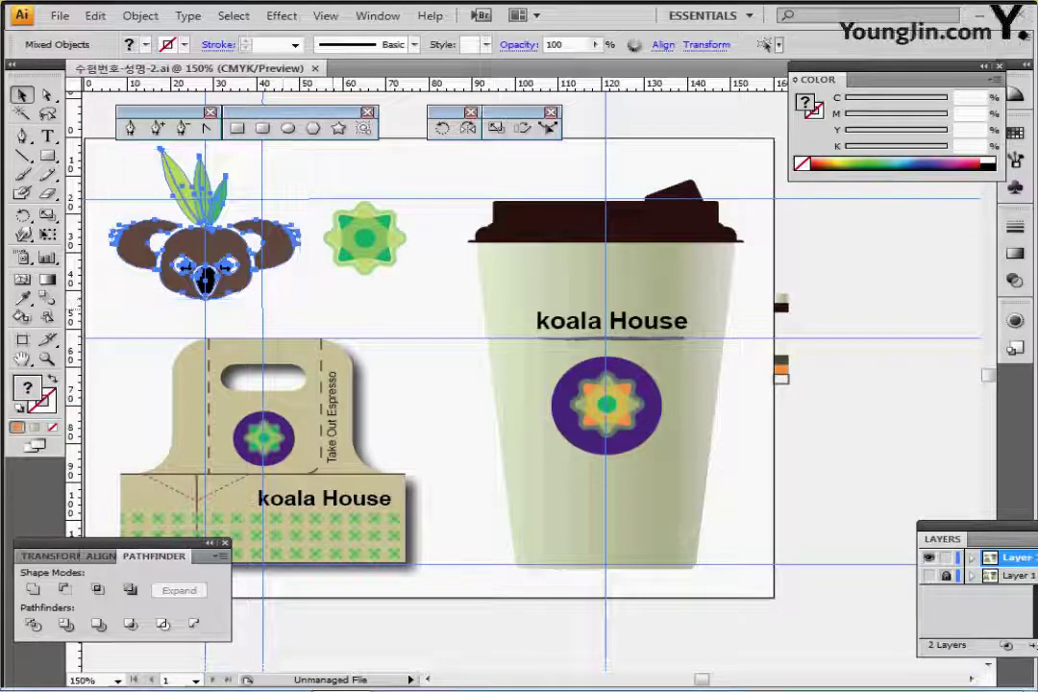
key(ctrl+x)
key(ctrl+f)
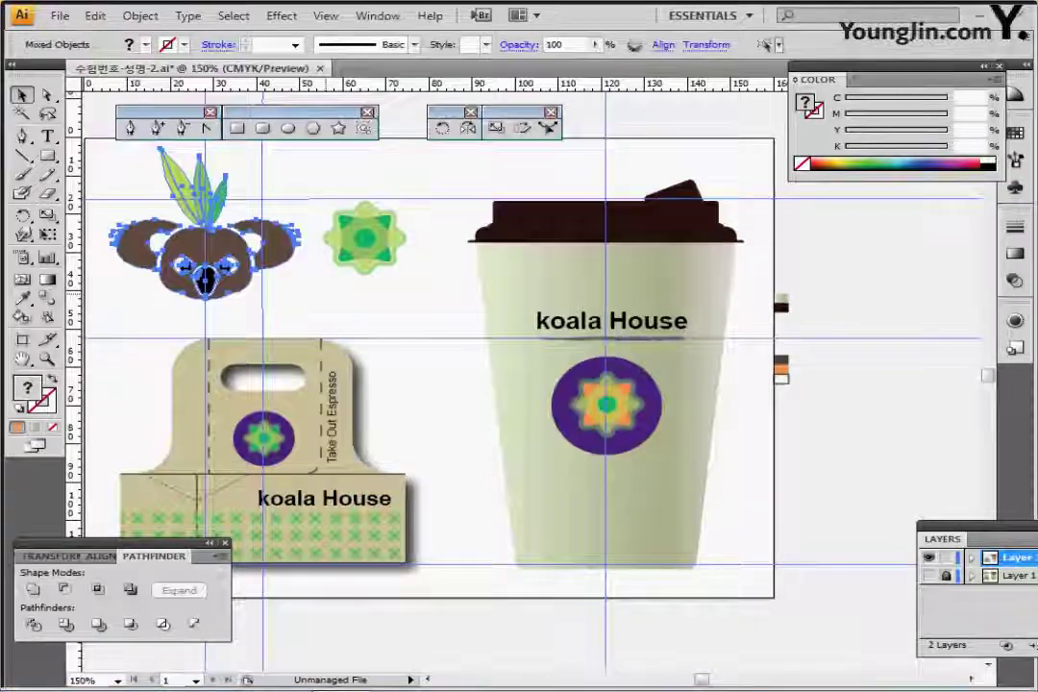
drag(615, 352, 417, 352)
ctrl+click(416, 353)
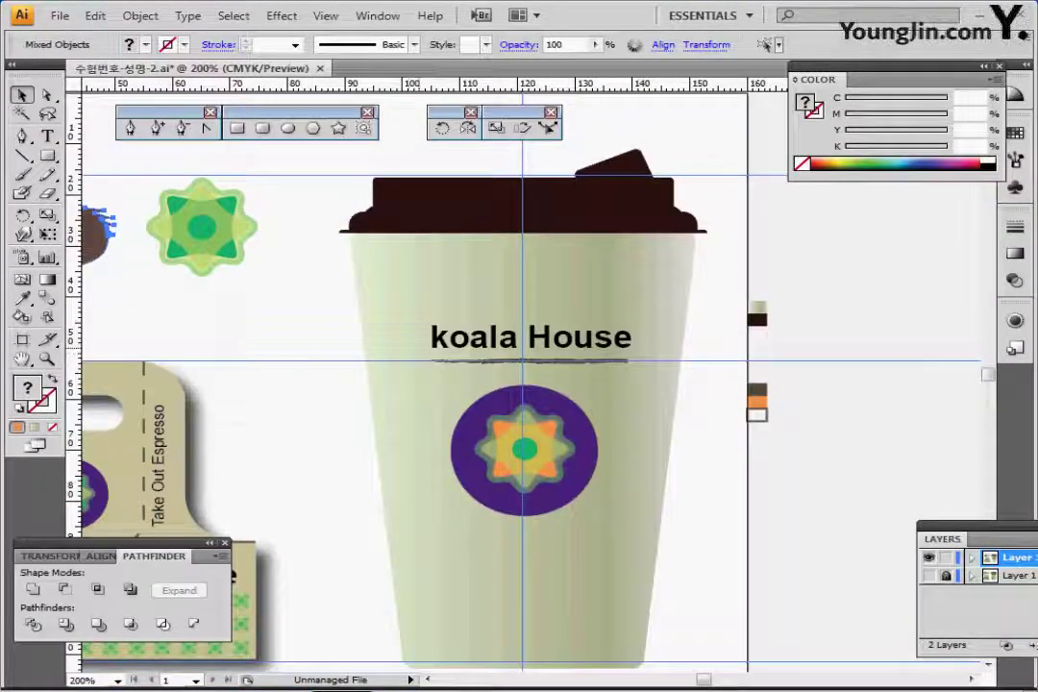
drag(531, 382, 435, 341)
key(ctrl+v)
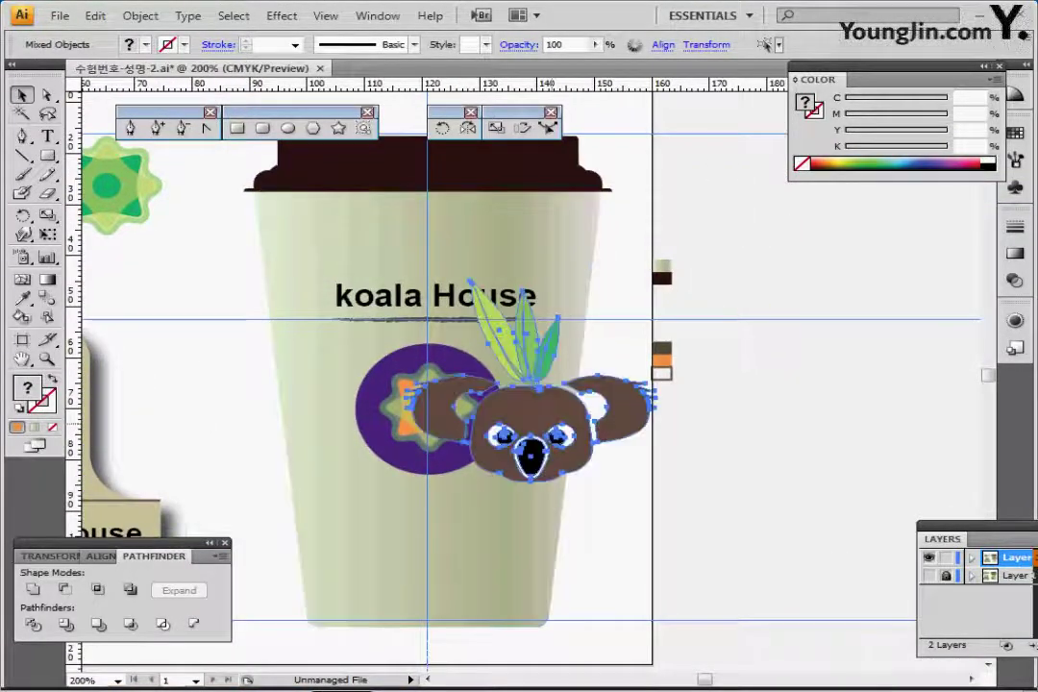
- Rotate the pasted koala about a quarter turn counterclockwise, shrink it, and place it across the cup's lower right edge
drag(558, 412, 592, 545)
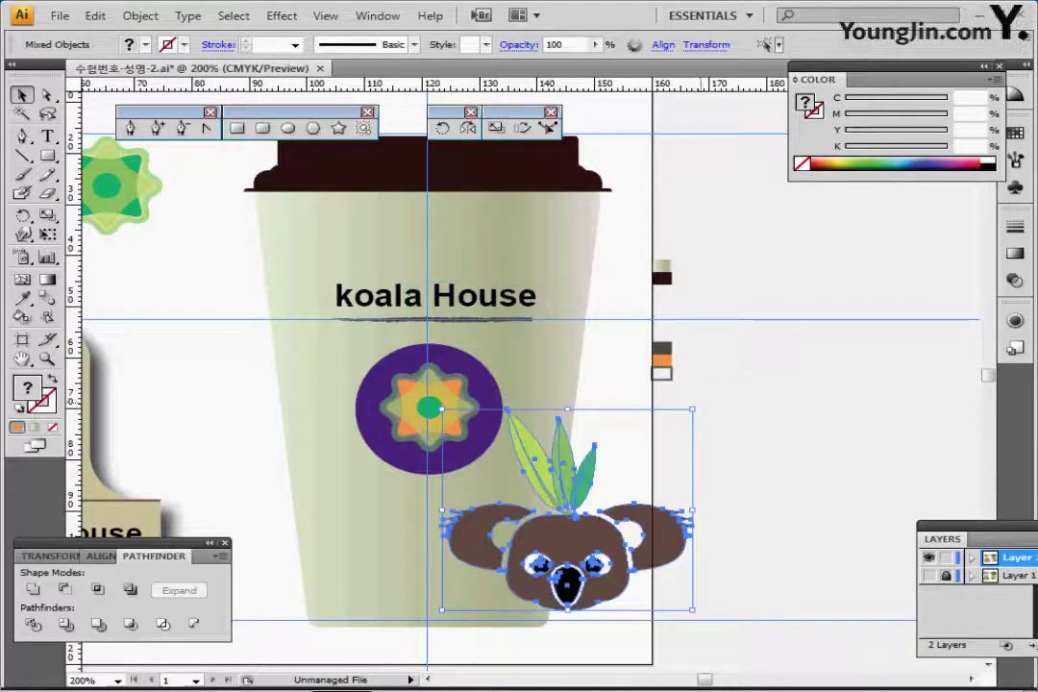
drag(697, 404, 534, 356)
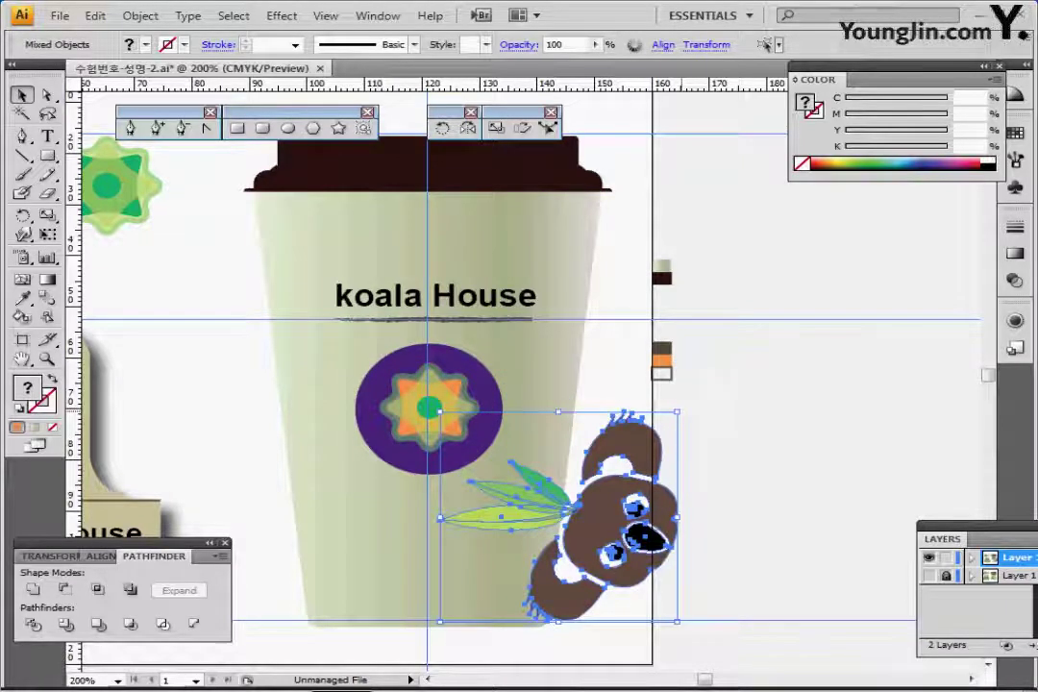
drag(680, 411, 626, 474)
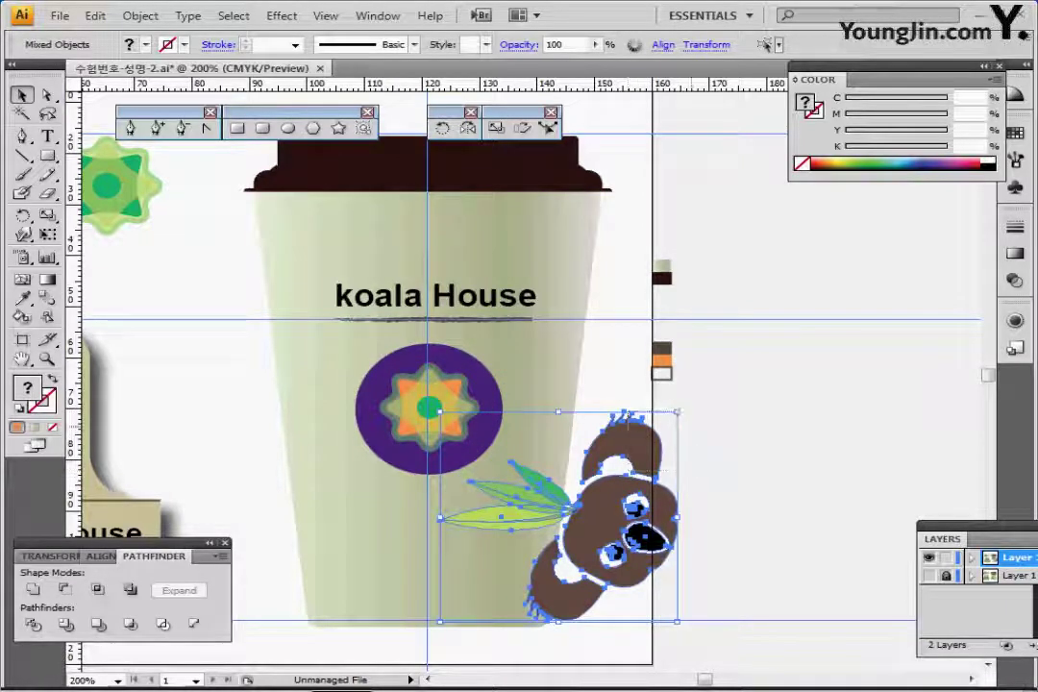
drag(677, 411, 610, 420)
drag(595, 536, 628, 536)
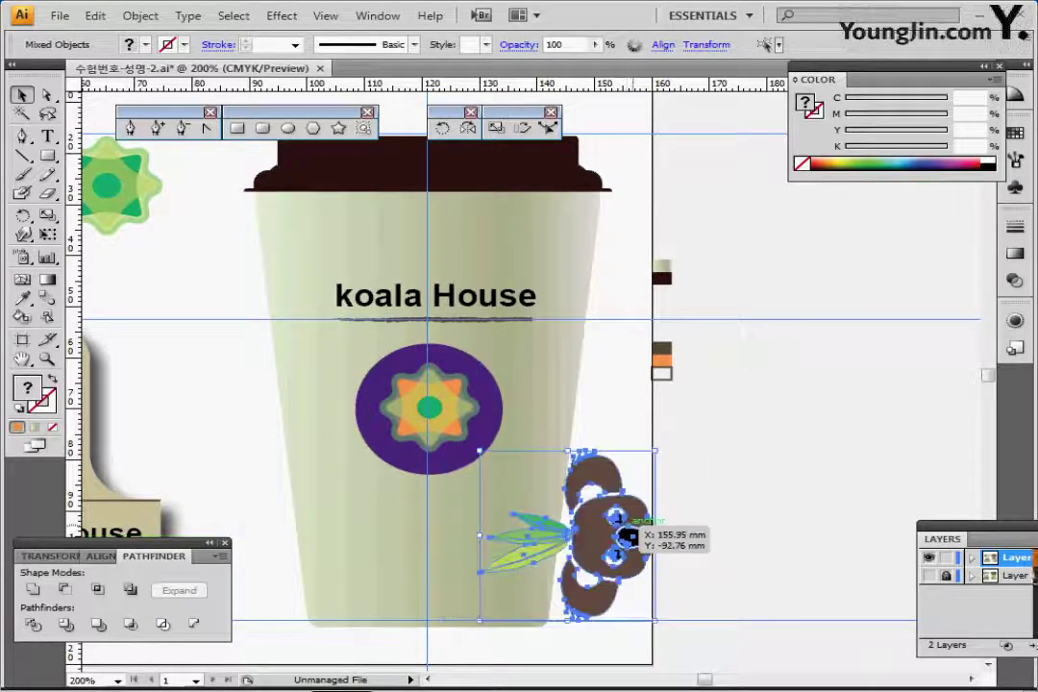
drag(656, 451, 676, 431)
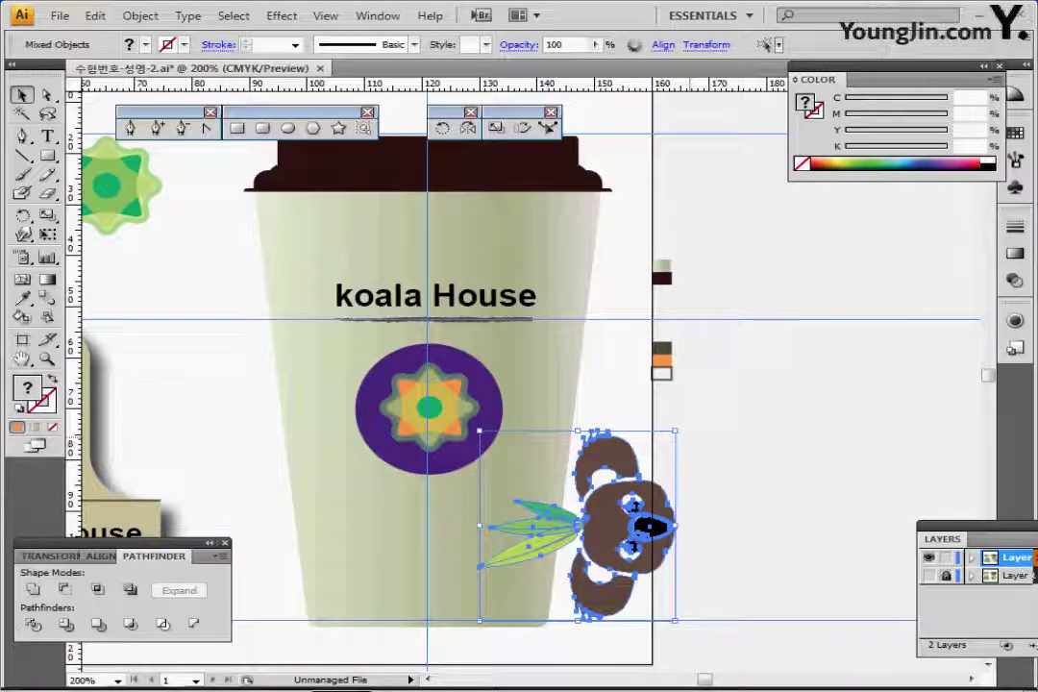
drag(674, 430, 676, 431)
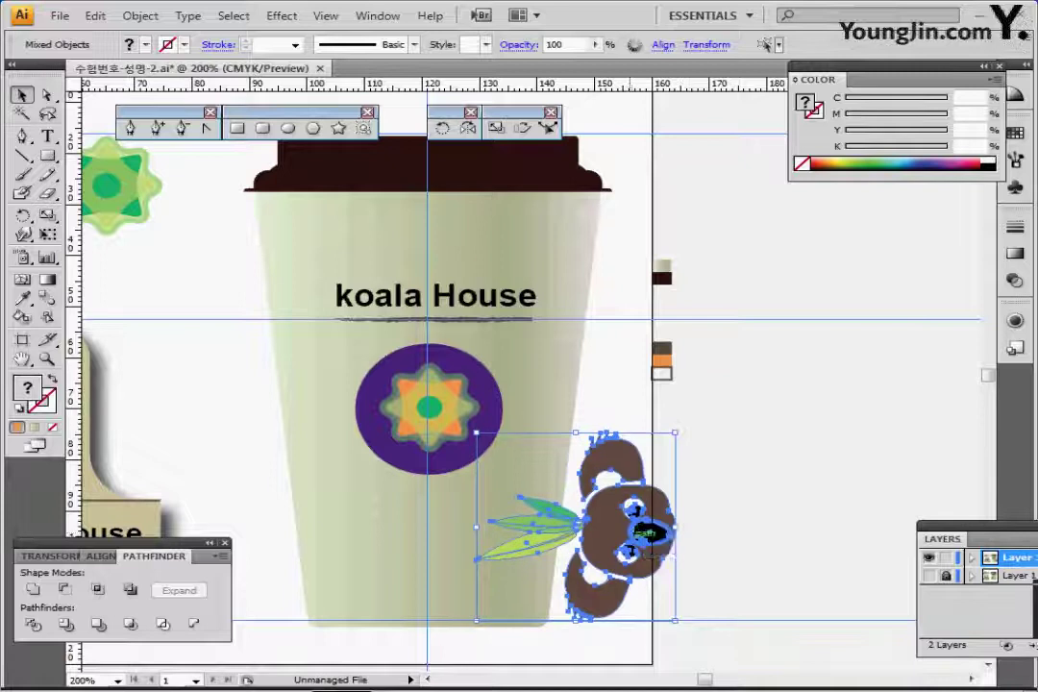
drag(621, 534, 611, 530)
- Paste another koala, shrink it strongly, tilt it clockwise, and place it across the cup's upper right edge just below the lid
key(ctrl+v)
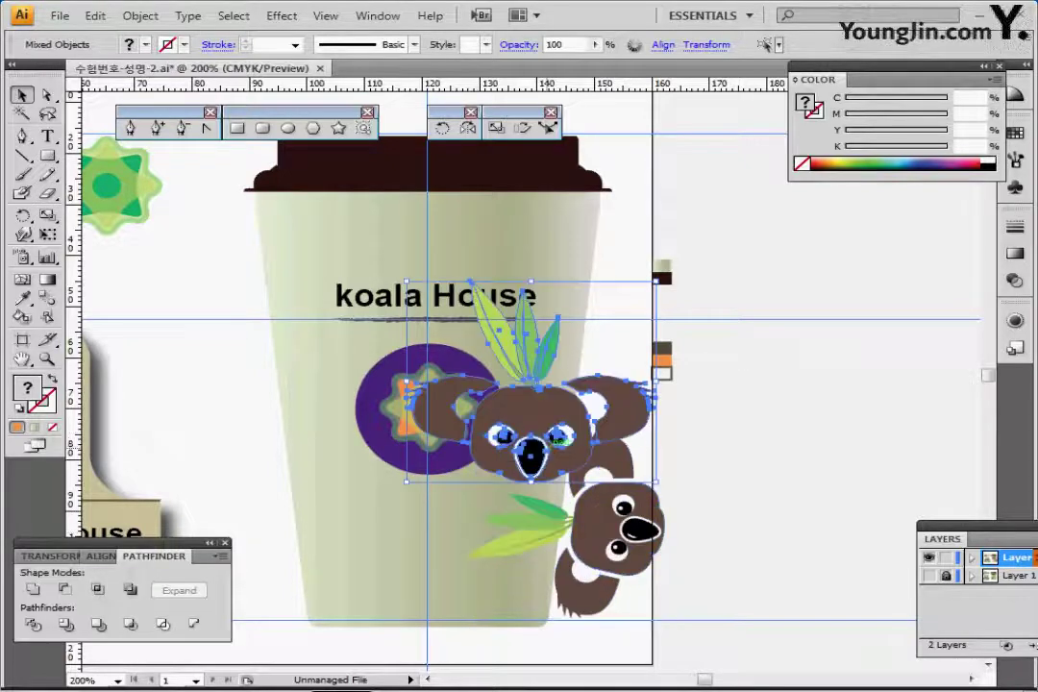
drag(544, 420, 540, 252)
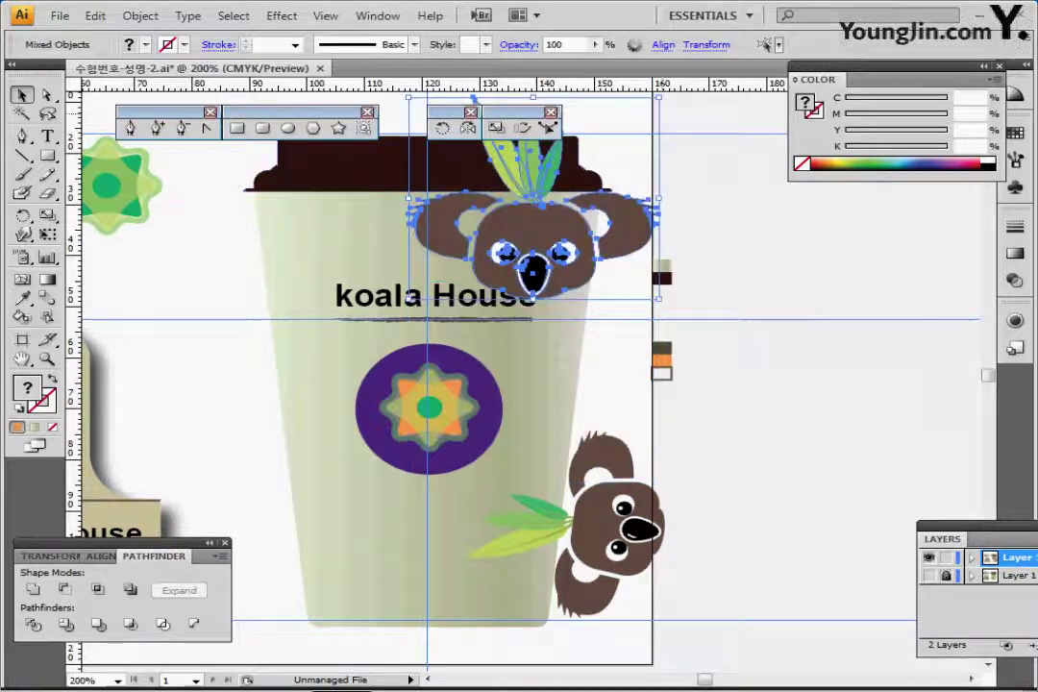
drag(657, 132, 550, 256)
drag(454, 279, 588, 253)
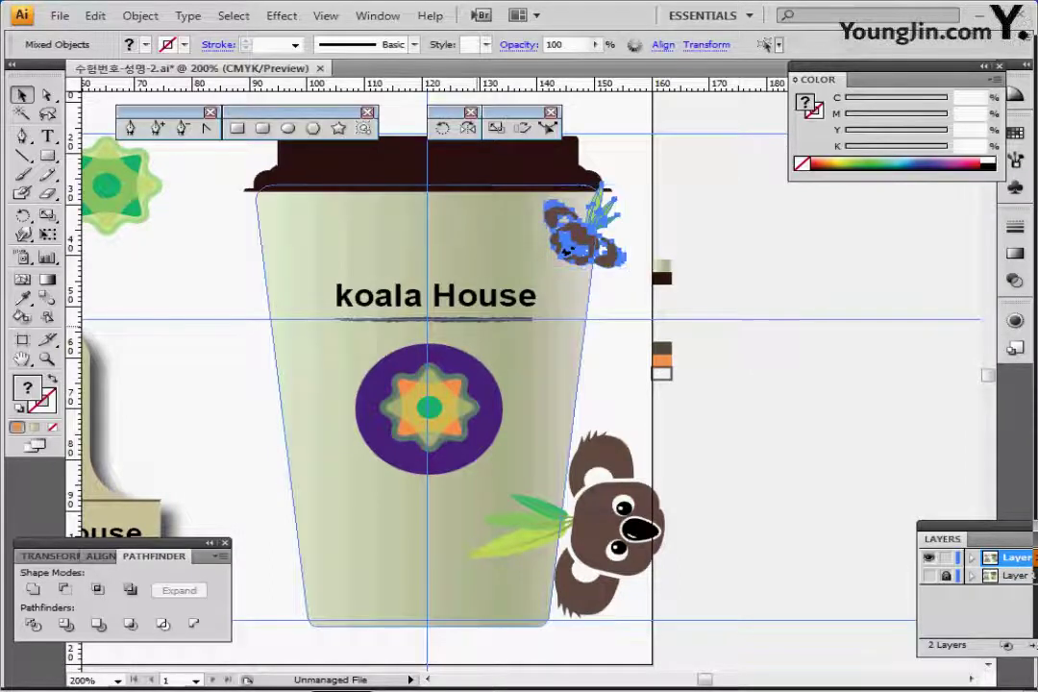
- Paste a third koala, reduce it to a medium size, tilt it counterclockwise, and place it across the cup's lower left edge
key(ctrl+v)
drag(532, 411, 341, 554)
drag(370, 547, 409, 440)
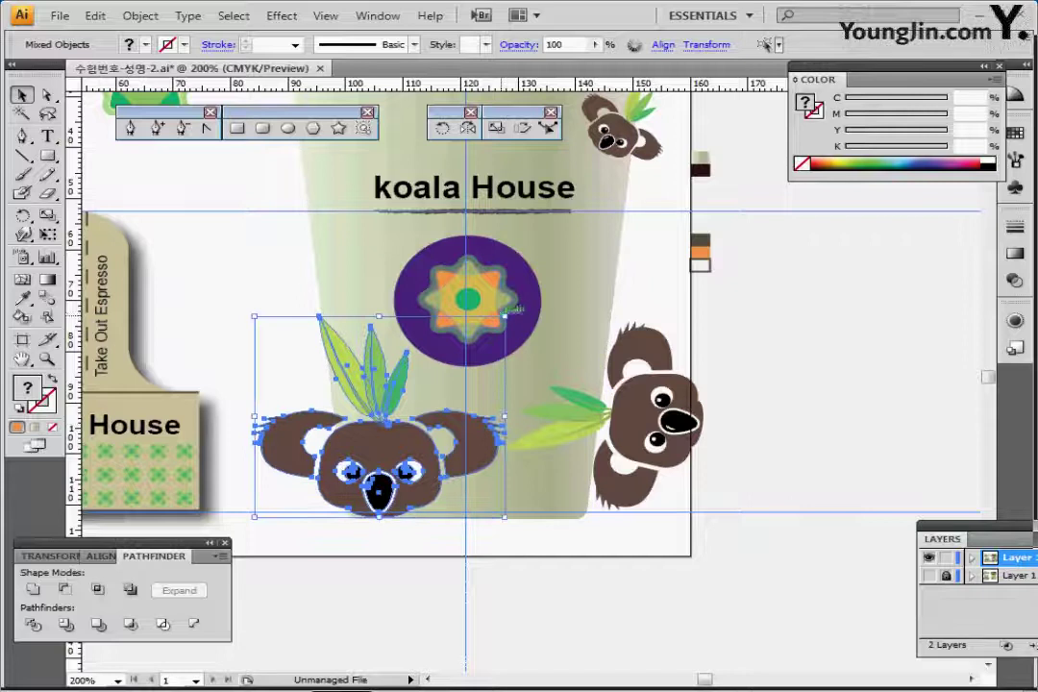
drag(504, 314, 323, 287)
drag(403, 463, 389, 402)
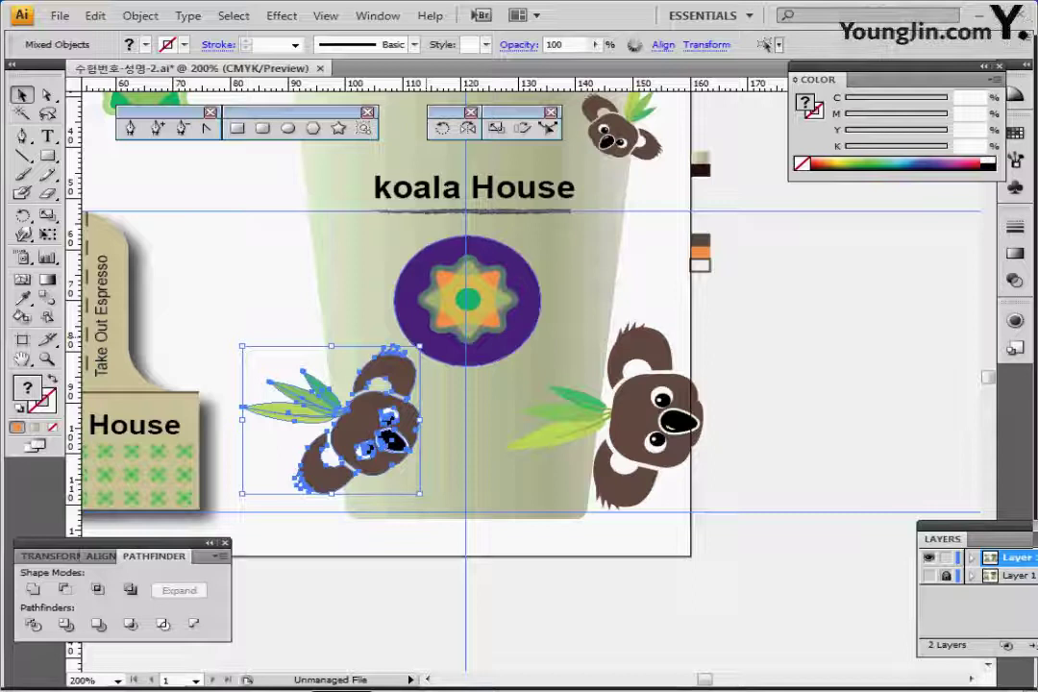
drag(425, 338, 444, 359)
drag(377, 440, 395, 402)
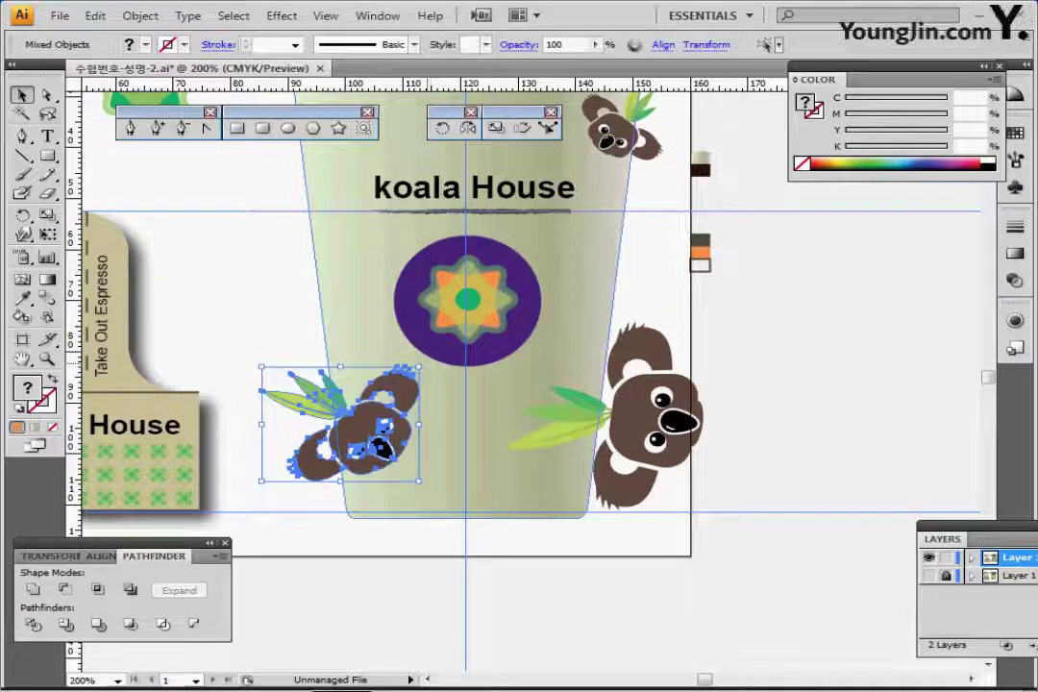
drag(444, 350, 460, 372)
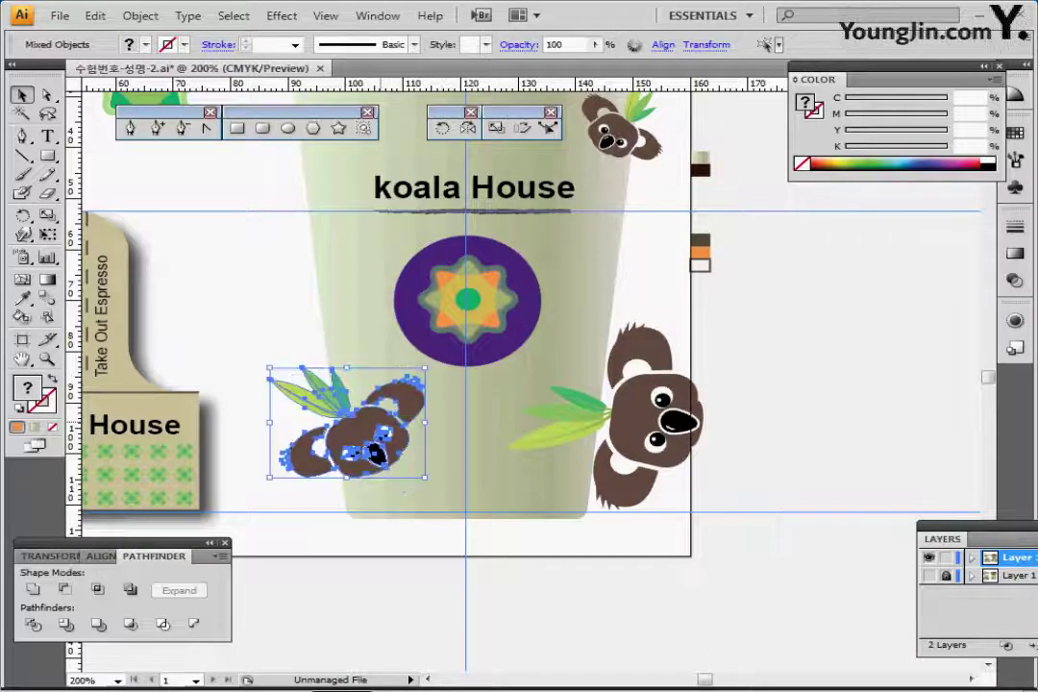
drag(387, 420, 403, 409)
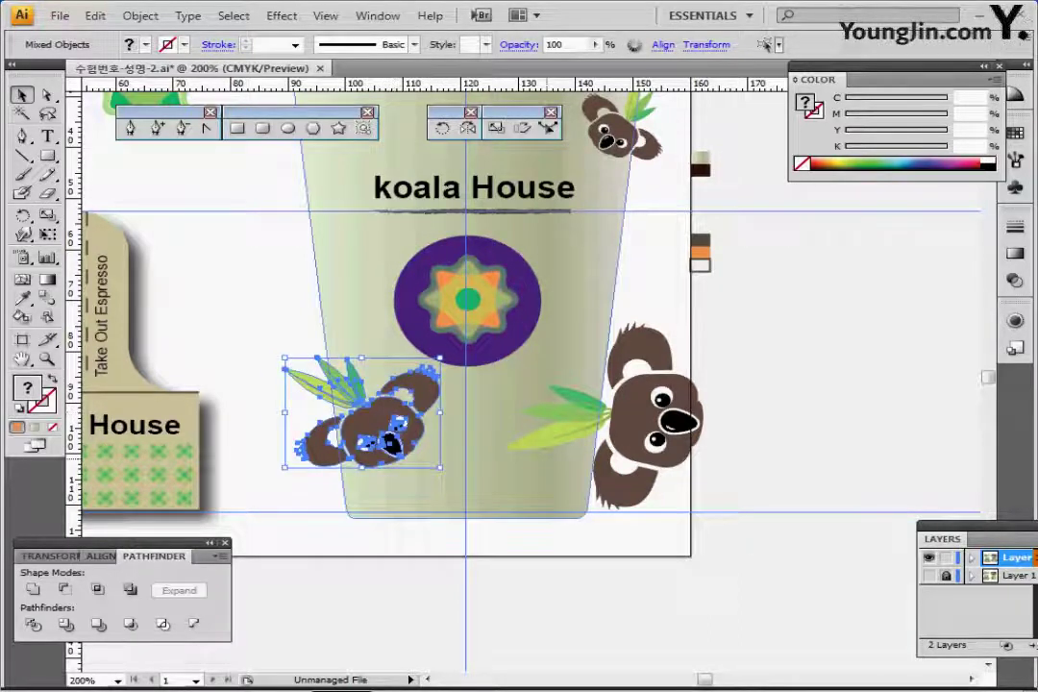
- Copy the cup body shape, bring the body in front of all the artwork, and switch the document to outline view
click(755, 387)
scroll(615, 377, up, 1)
drag(561, 185, 558, 189)
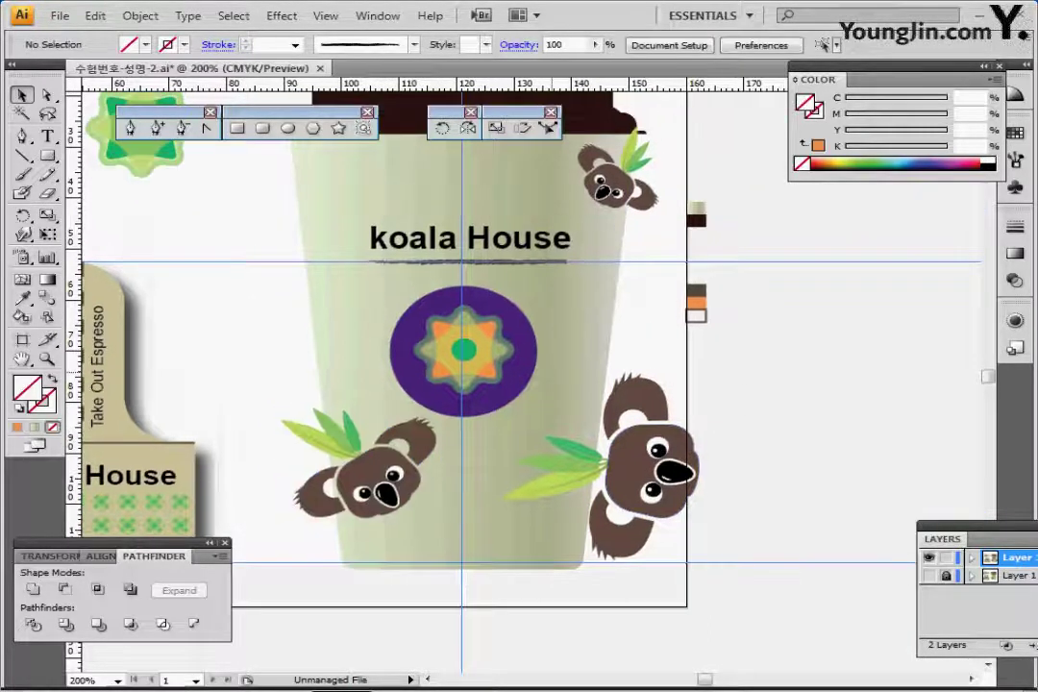
click(558, 190)
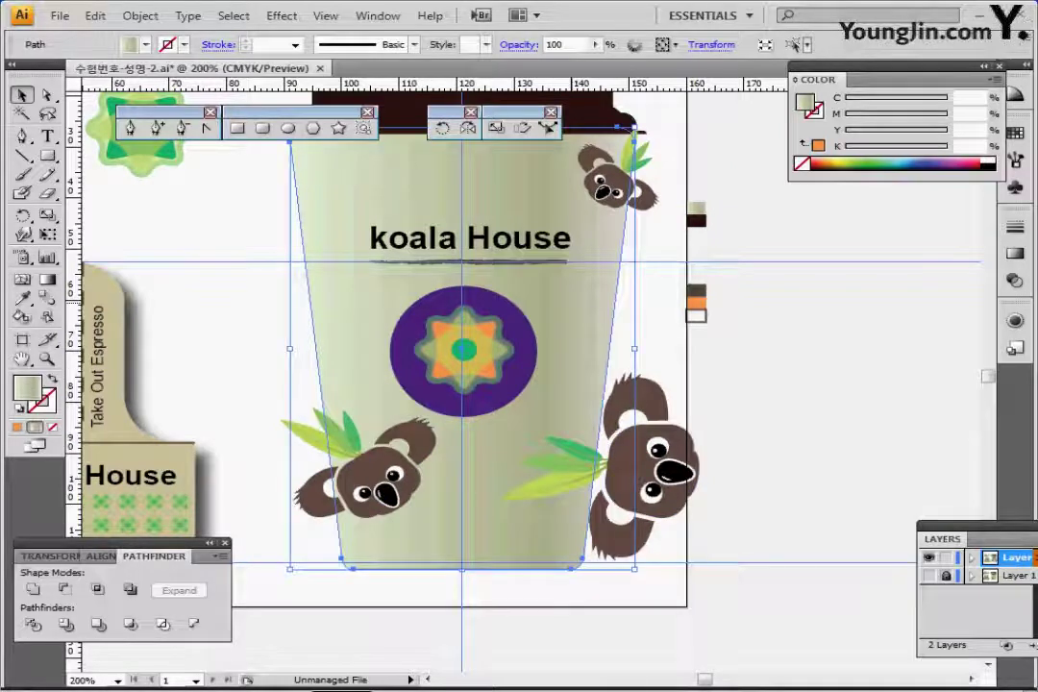
key(ctrl+c)
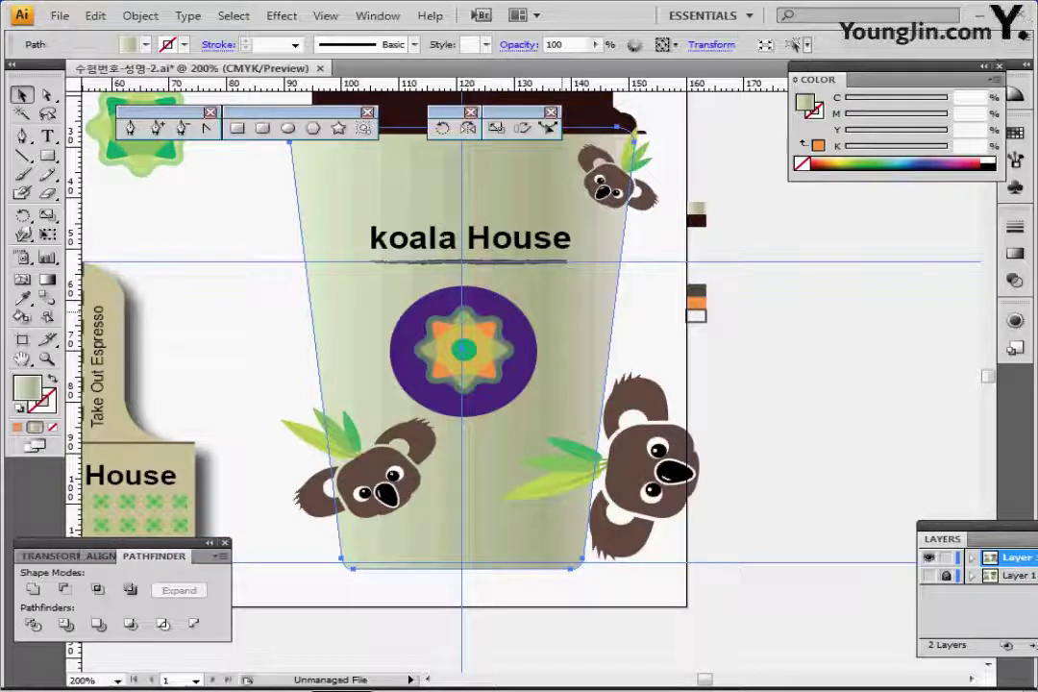
key(ctrl+shift+bracketright)
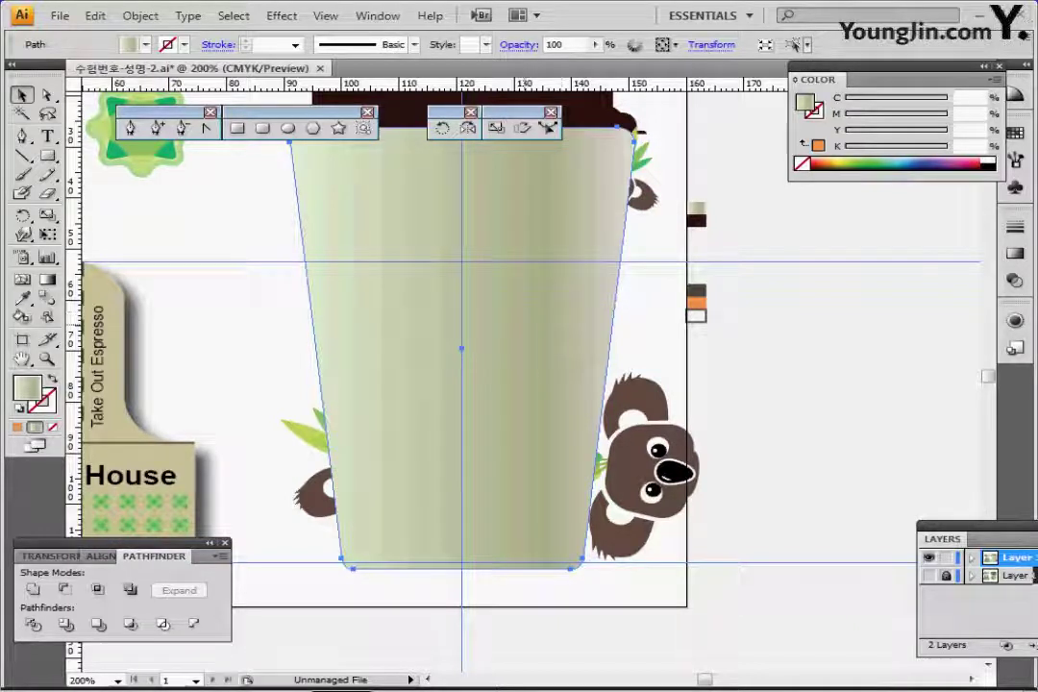
key(ctrl+y)
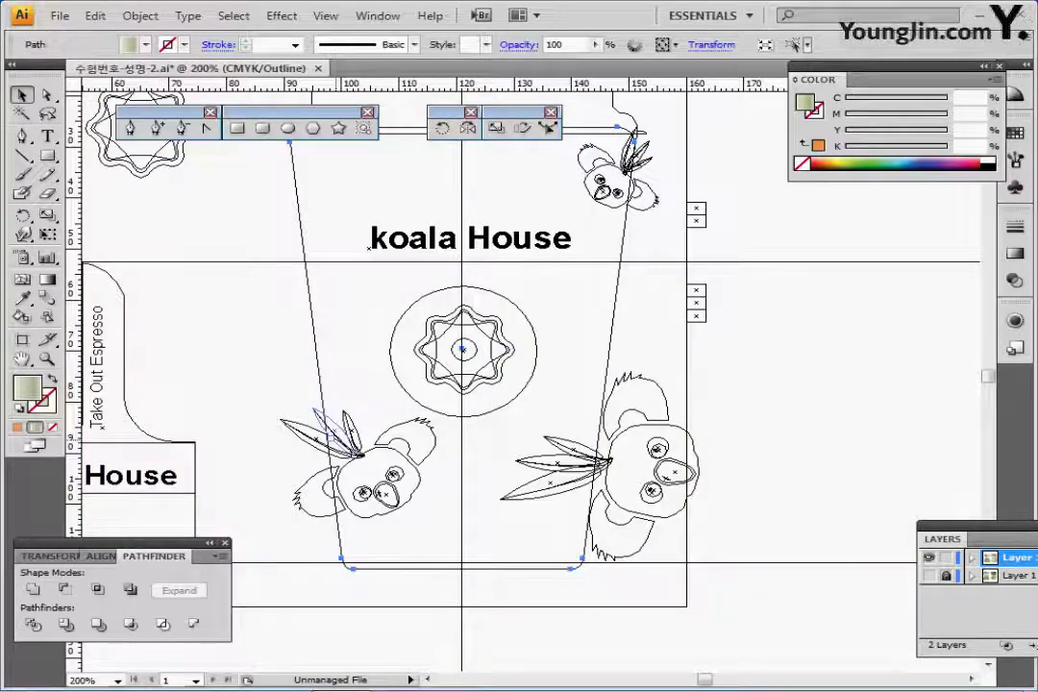
- Add all three koalas to the selection with the front cup body and return the document to preview mode
key(v)
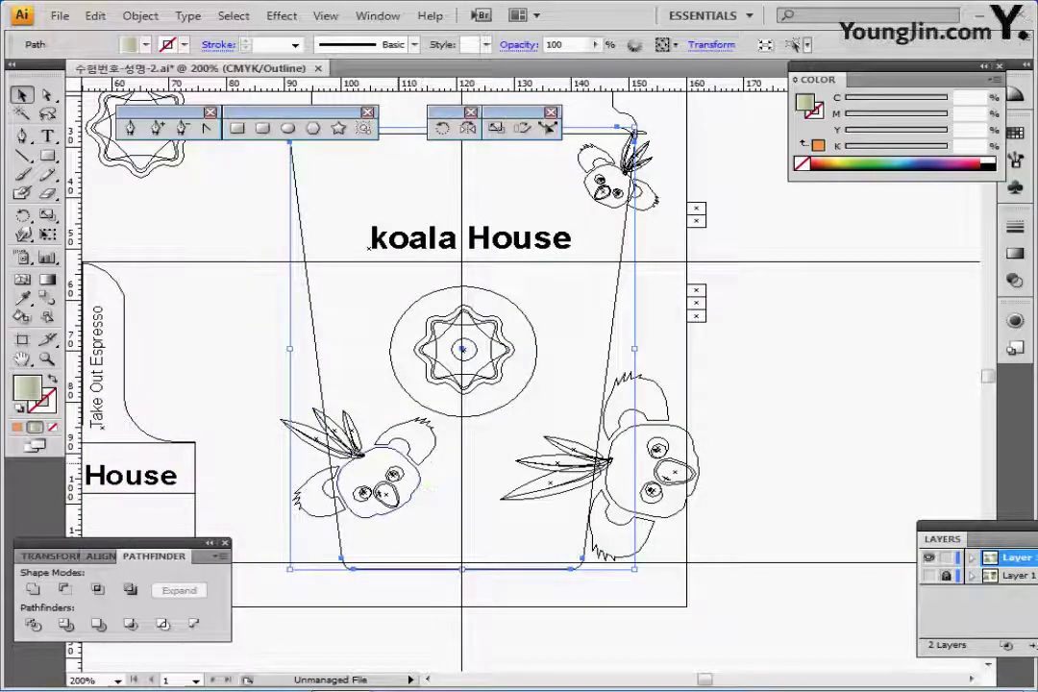
drag(337, 398, 401, 514)
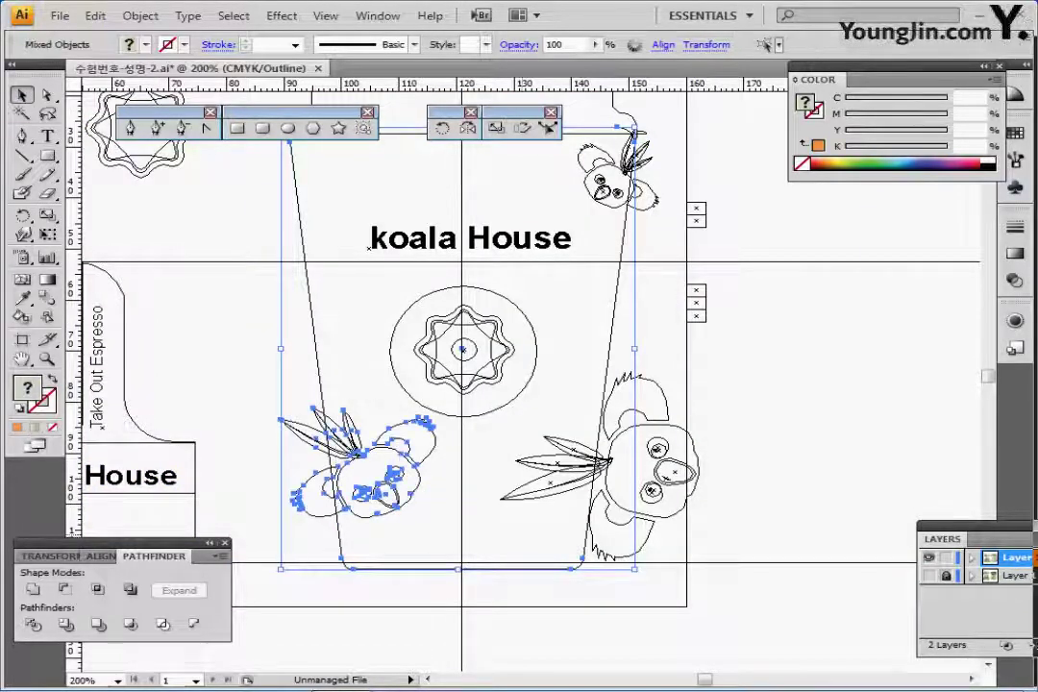
drag(544, 415, 561, 480)
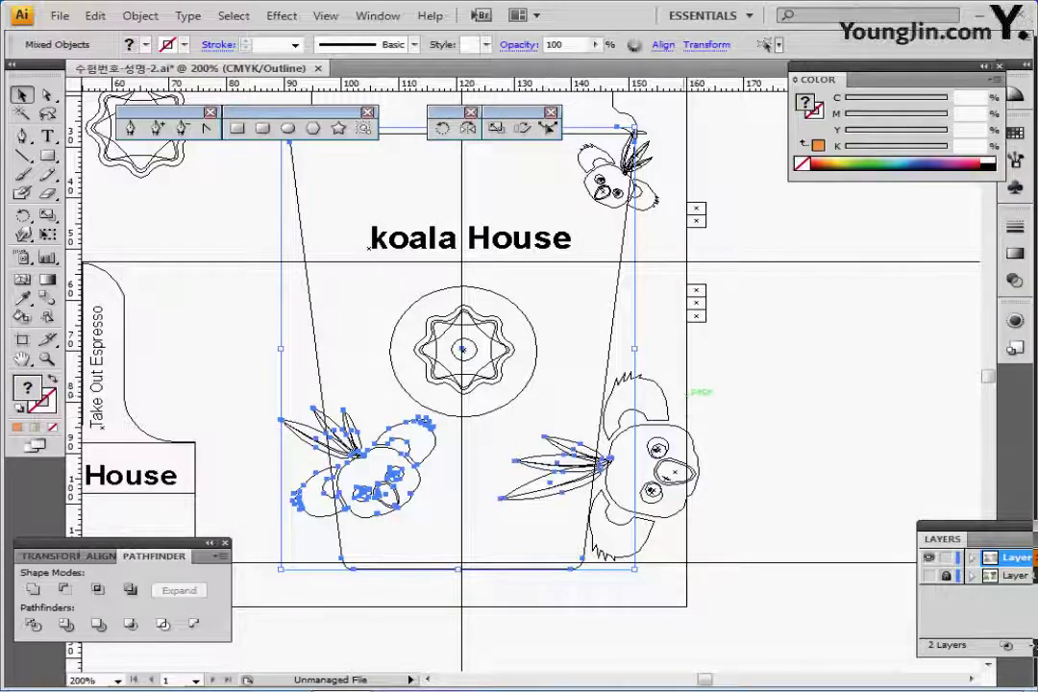
drag(683, 395, 640, 537)
shift+click(673, 413)
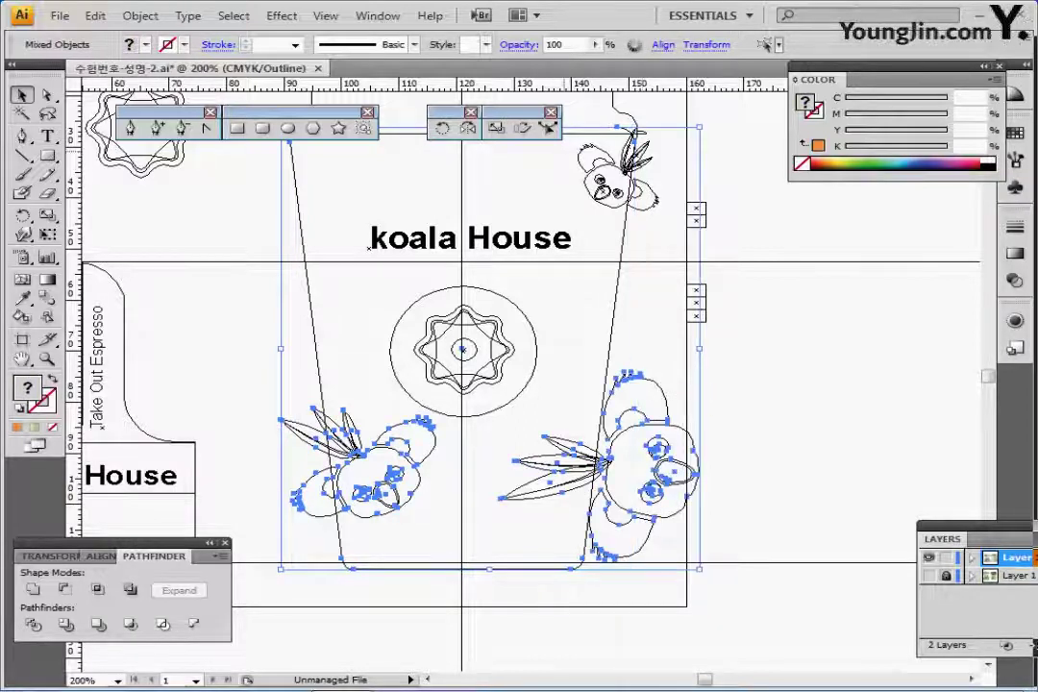
drag(609, 209, 620, 213)
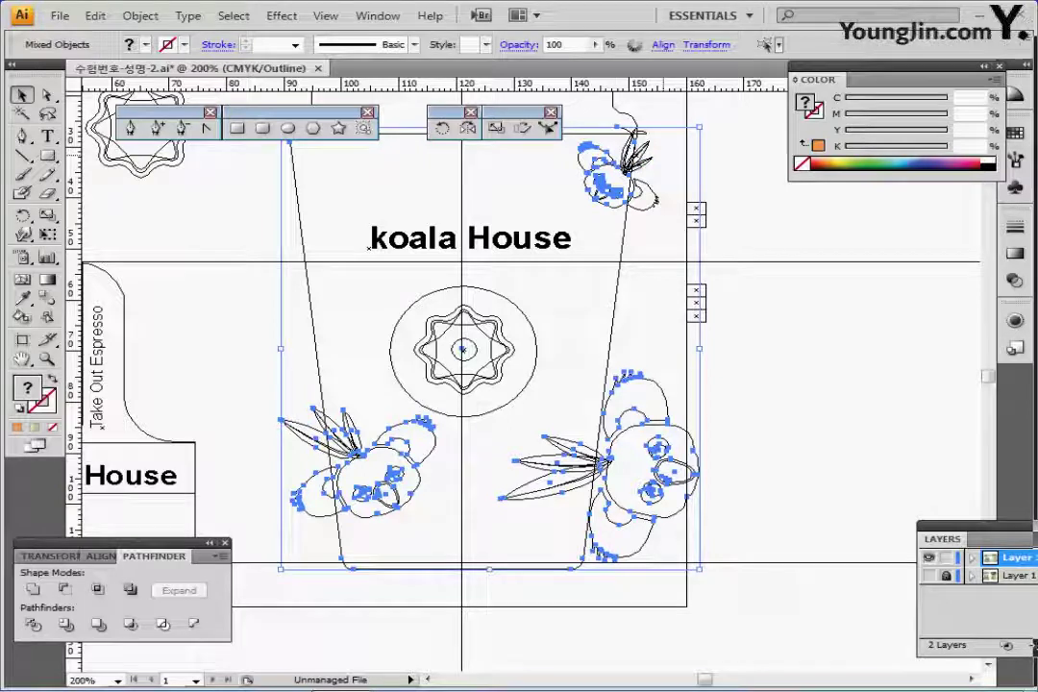
mouse_move(660, 149)
mouse_down()
mouse_move(648, 218)
mouse_move(655, 139)
mouse_up()
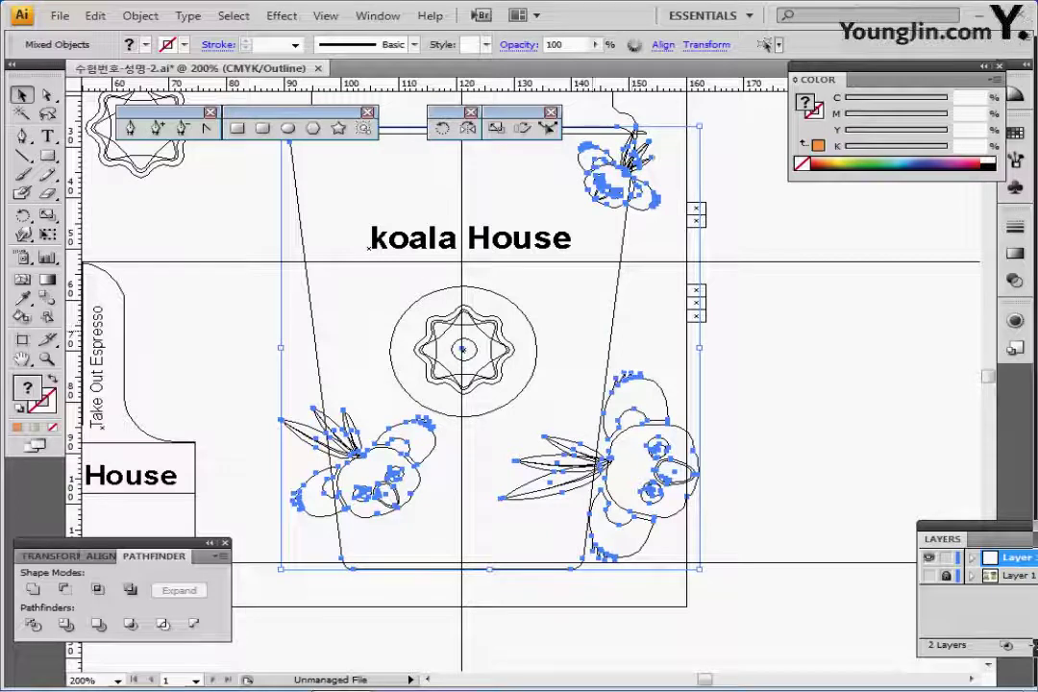
key(ctrl+y)
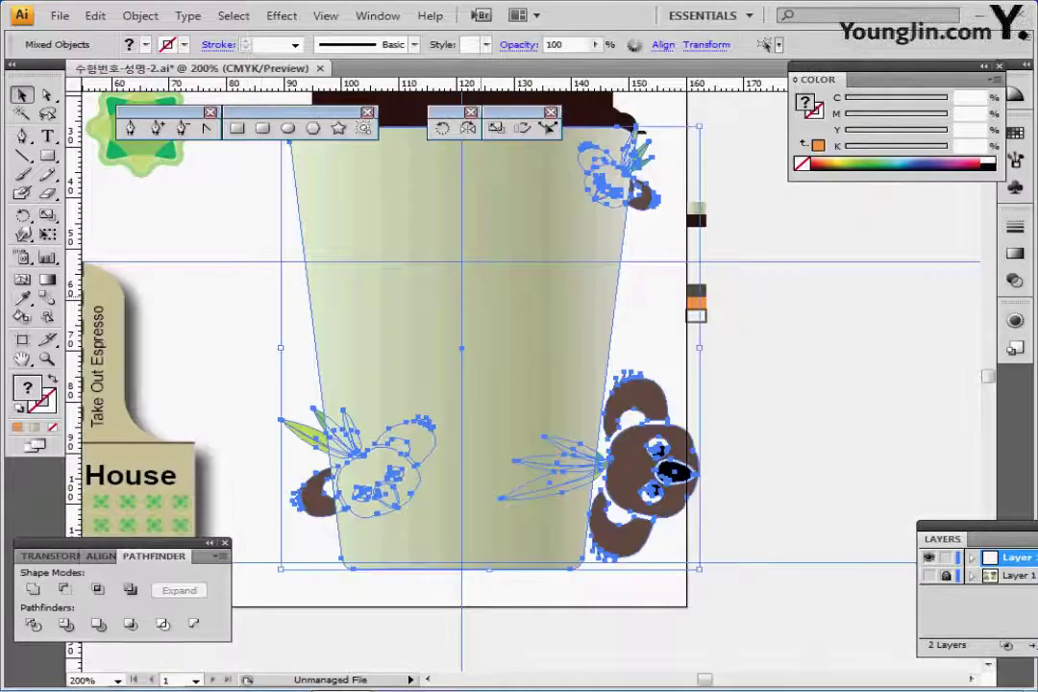
- Try to make a clipping mask from the selected koalas and cup body, and undo it
right_click(485, 280)
click(574, 356)
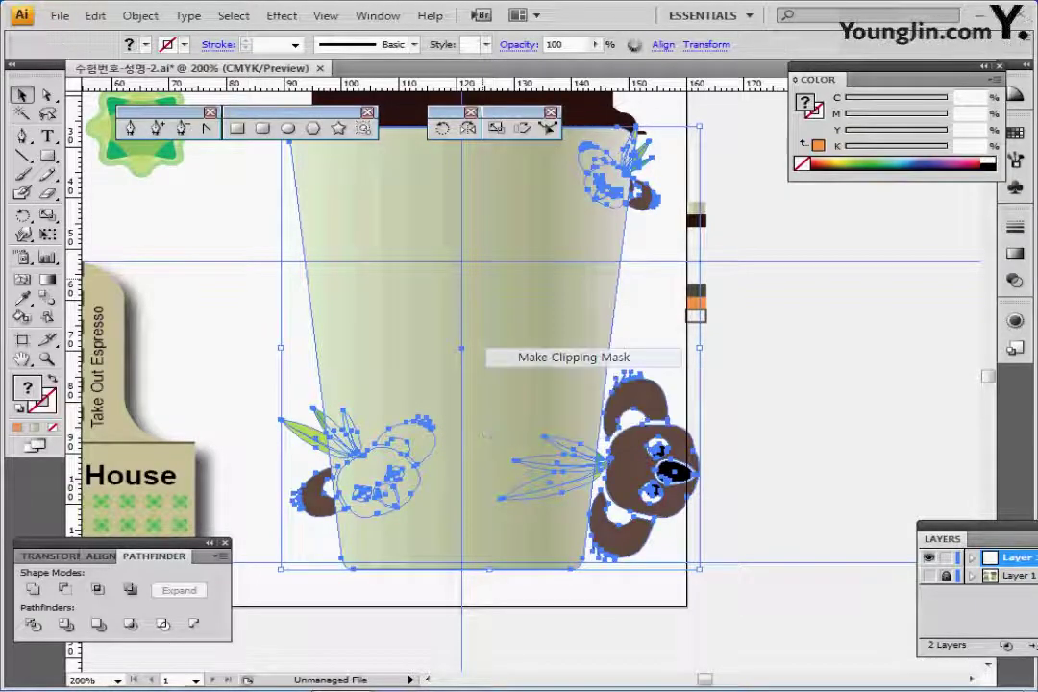
key(ctrl+z)
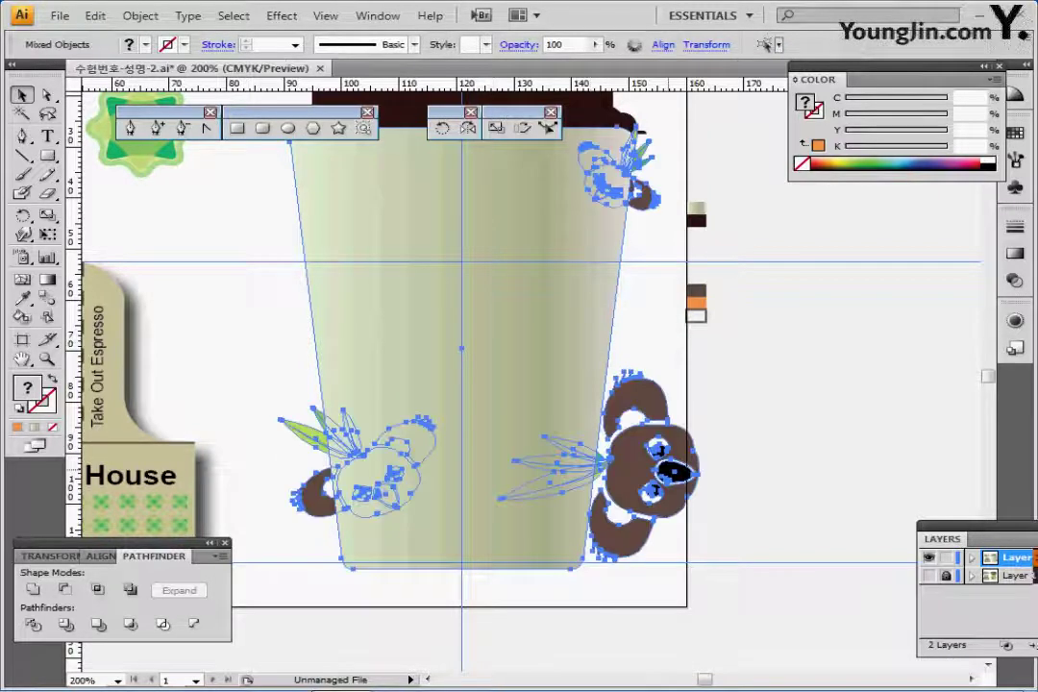
key(ctrl+z)
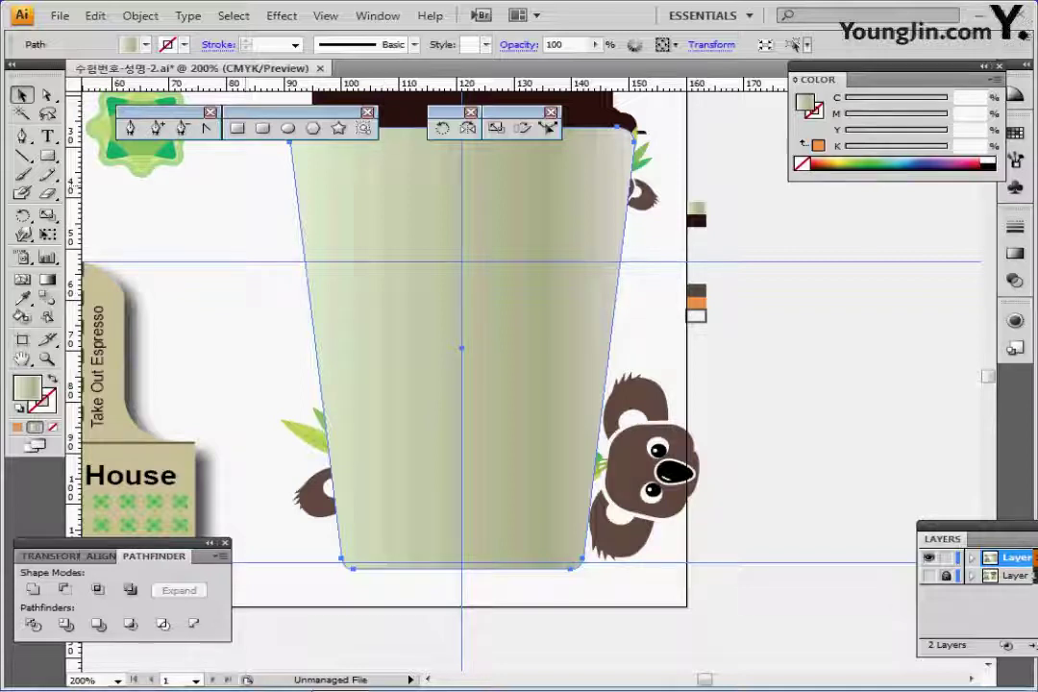
- Select the title, underline, emblem and three koalas with the cup body, clip them to the body's outline with a clipping mask, and deselect
drag(237, 176, 661, 469)
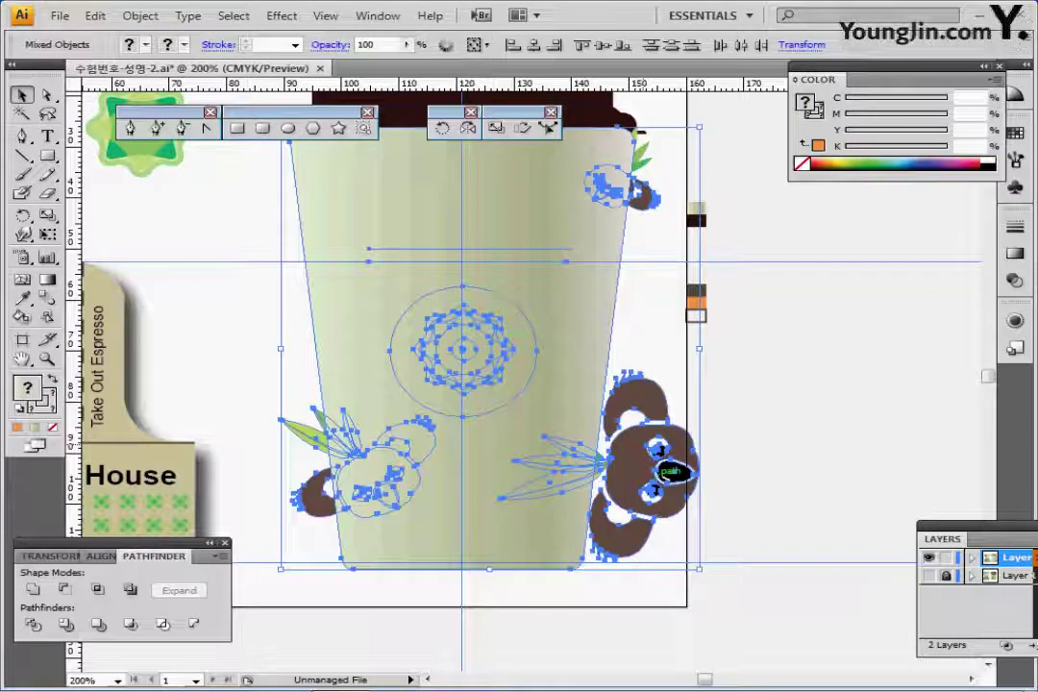
scroll(663, 470, up, 2)
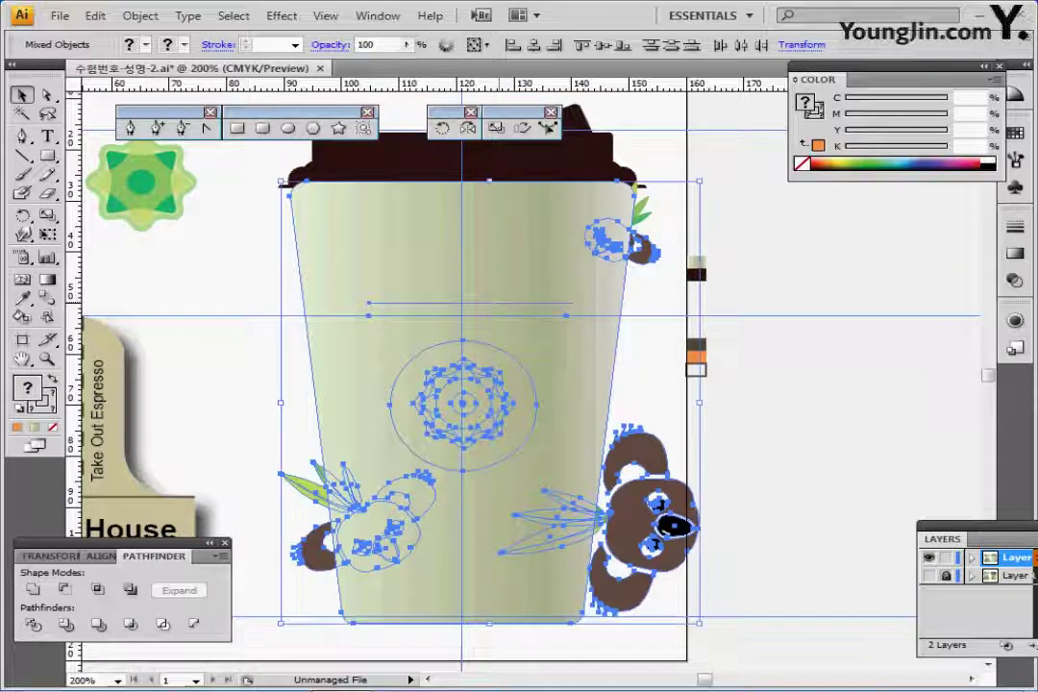
key(ctrl+7)
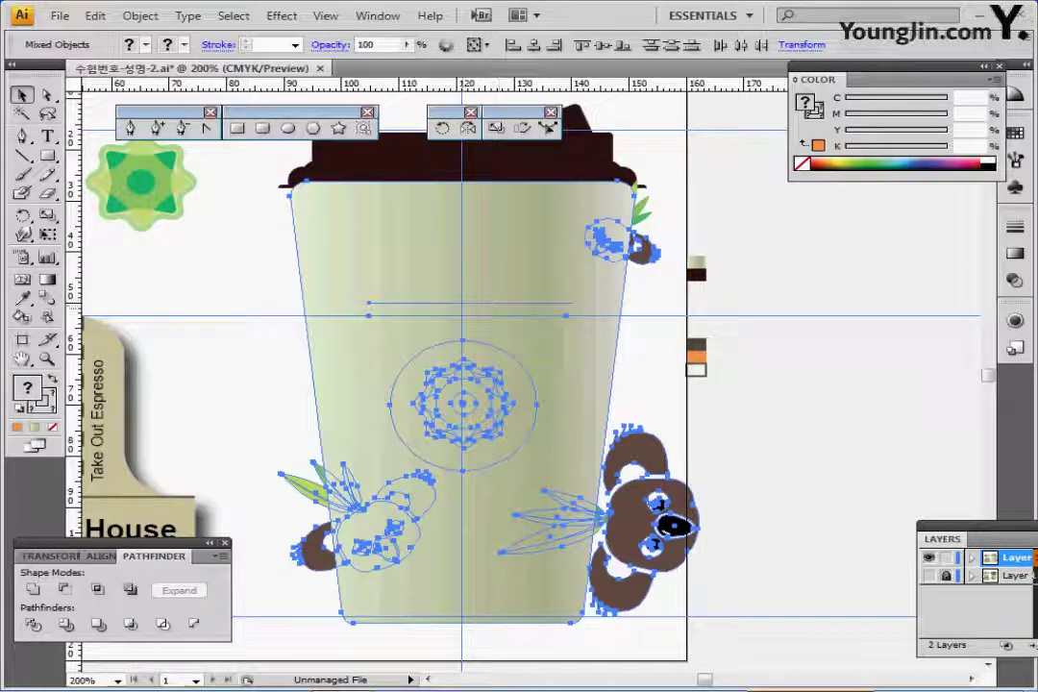
right_click(420, 255)
click(509, 330)
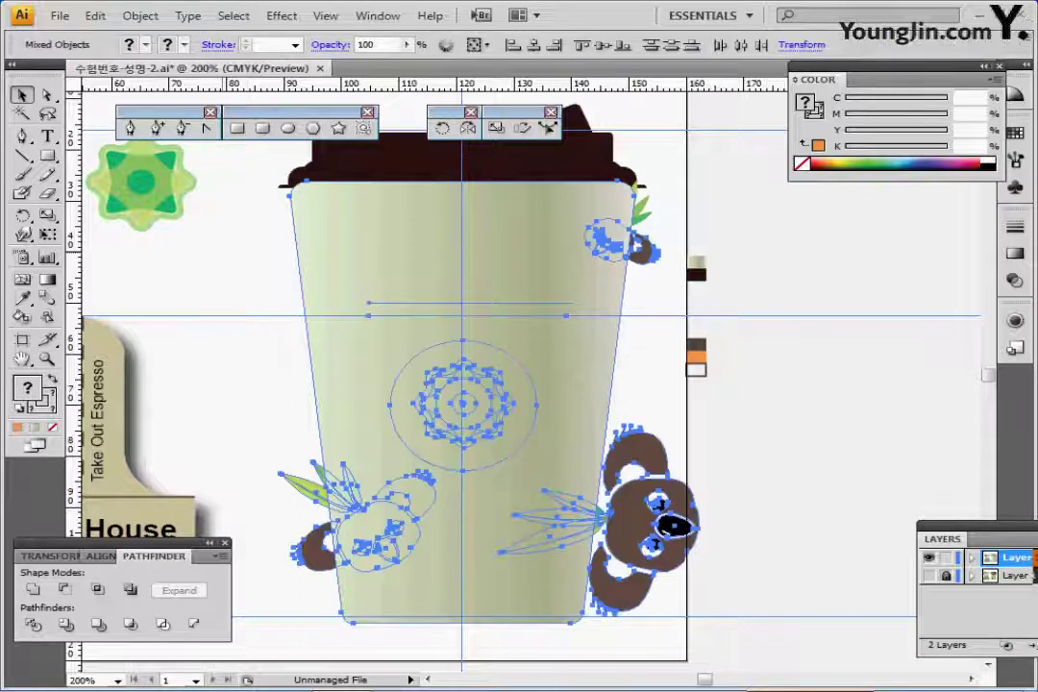
key(ctrl+a)
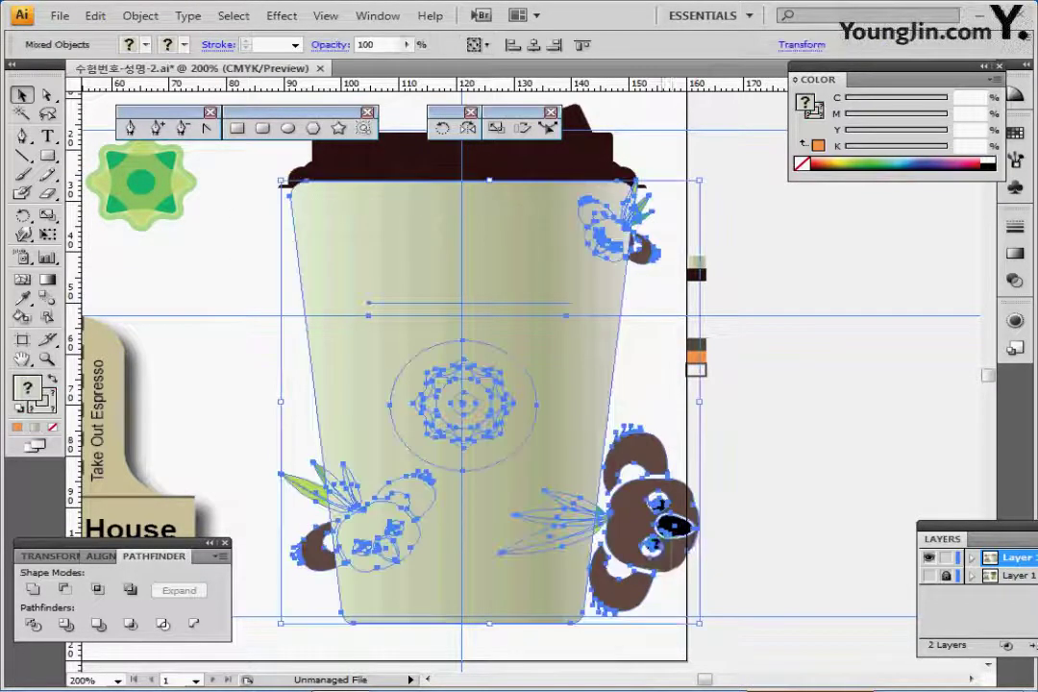
right_click(426, 319)
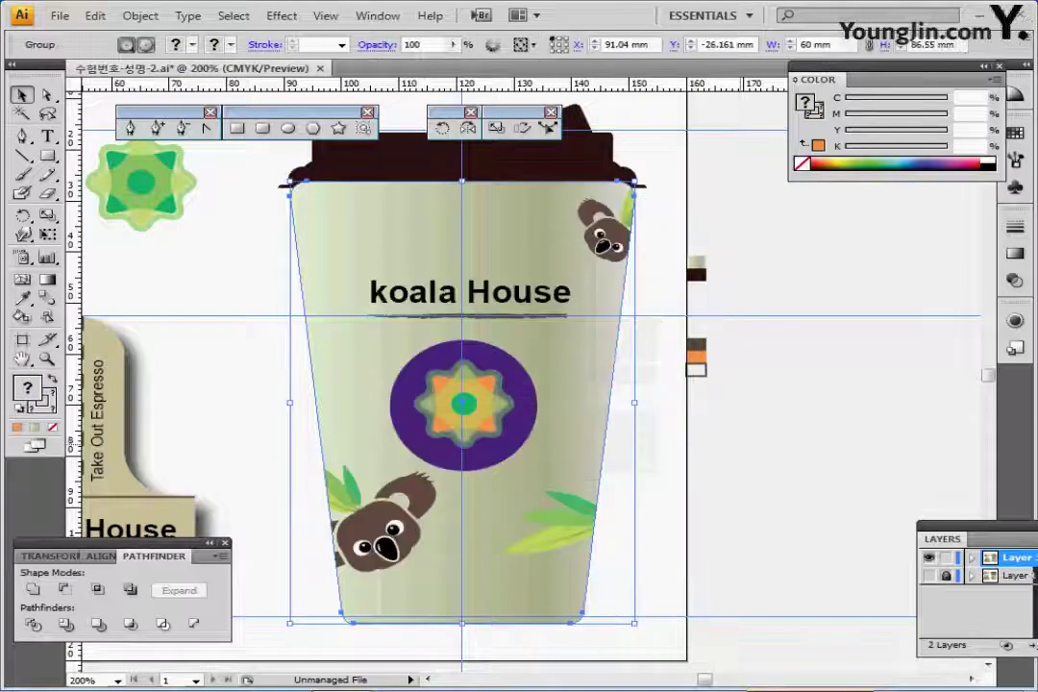
key(ctrl+shift+a)
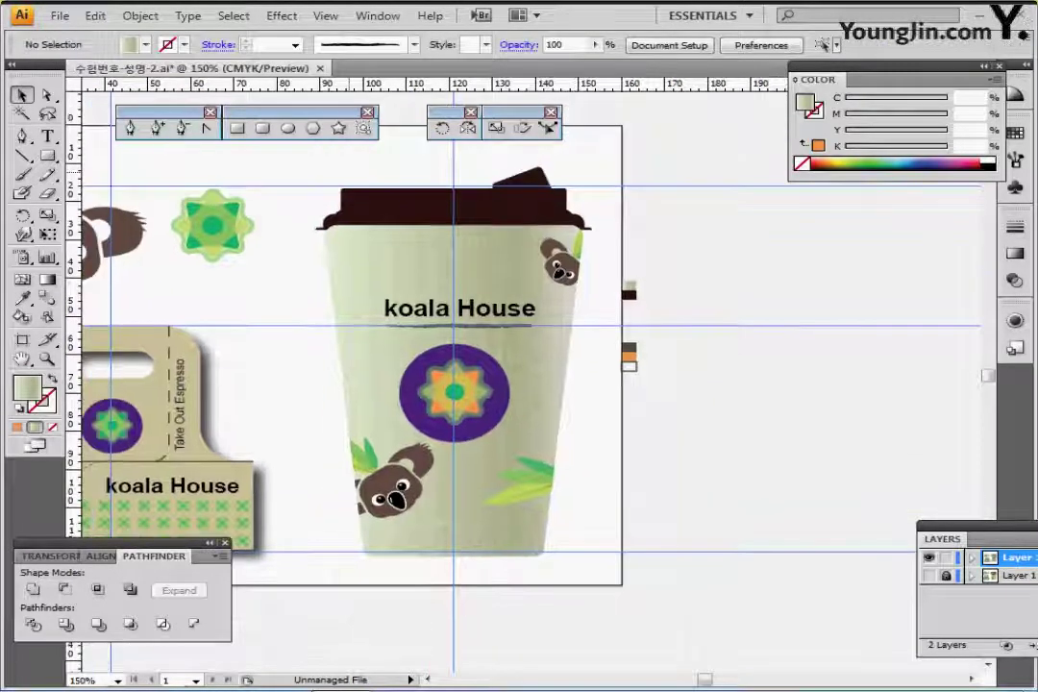
click(287, 128)
click(483, 207)
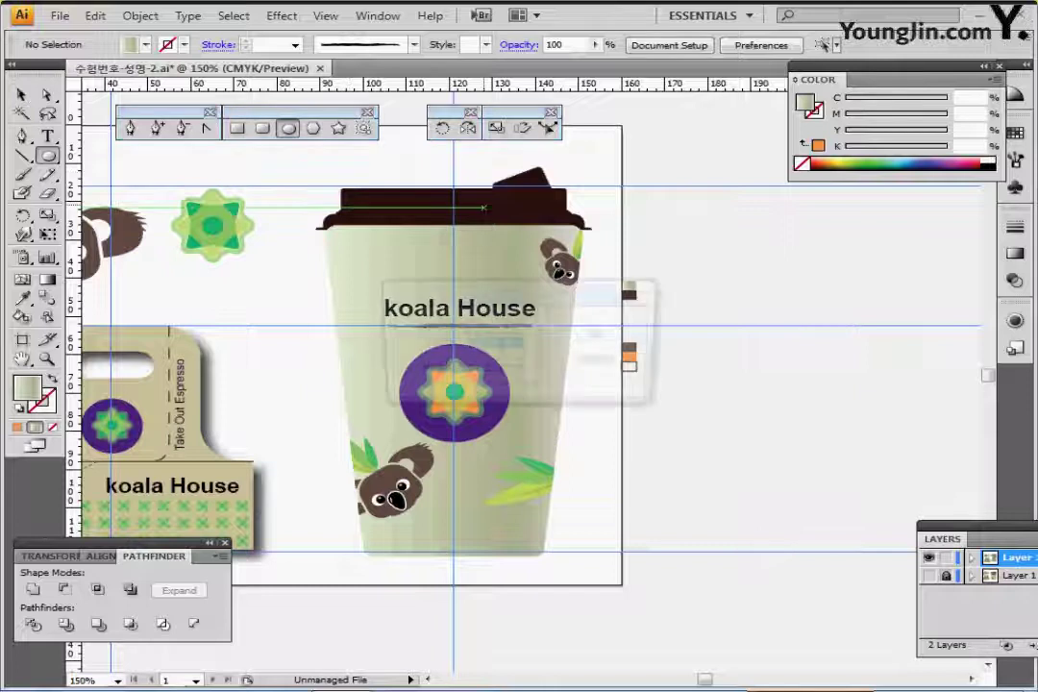
click(600, 360)
ctrl+click(500, 209)
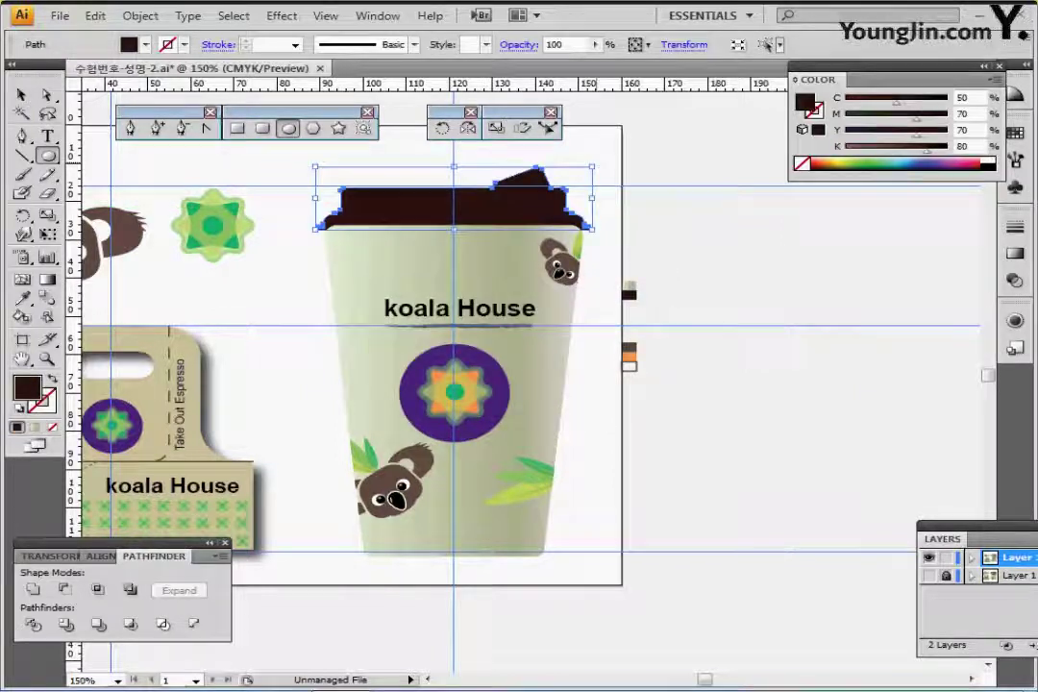
ctrl+click(661, 226)
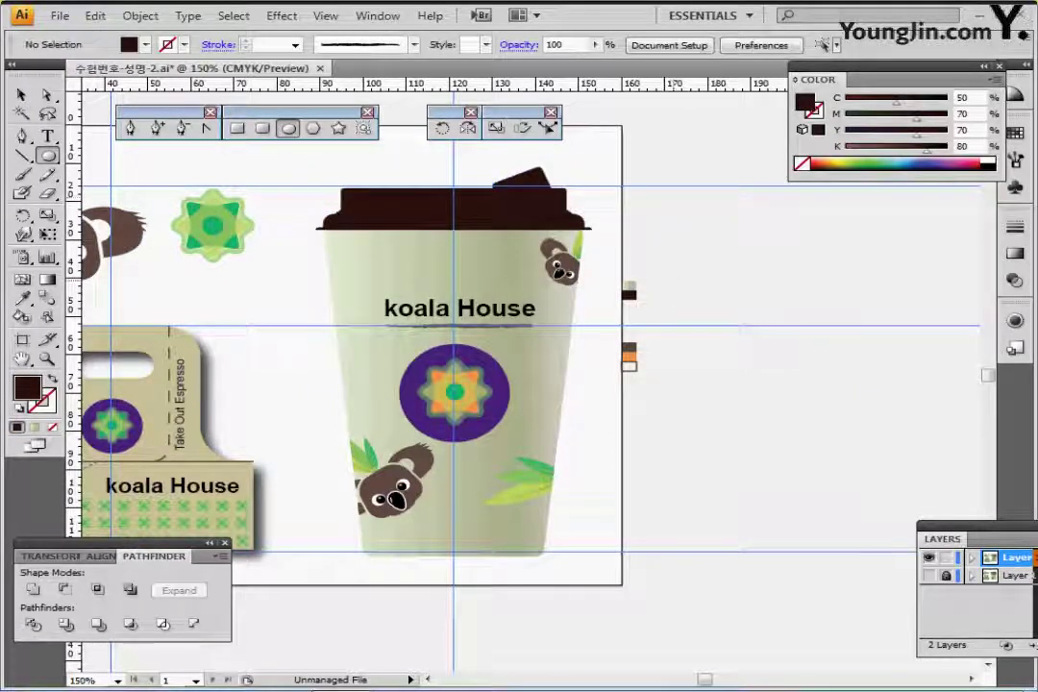
- Save the document and hide the guides to show the finished artwork
key(ctrl+s)
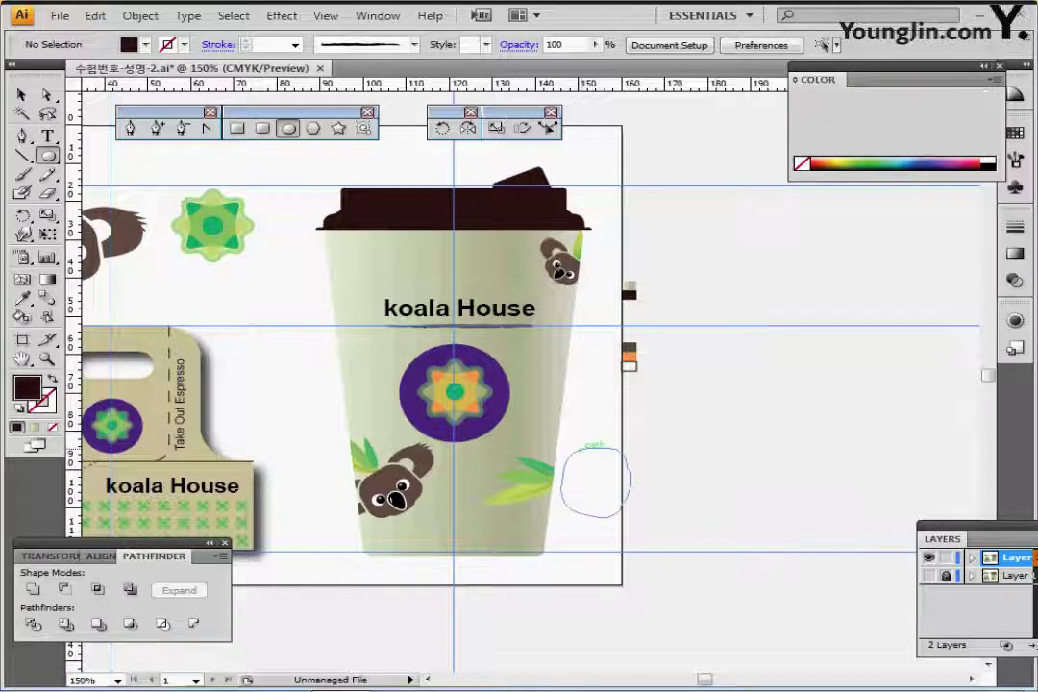
drag(584, 446, 663, 442)
drag(502, 443, 637, 436)
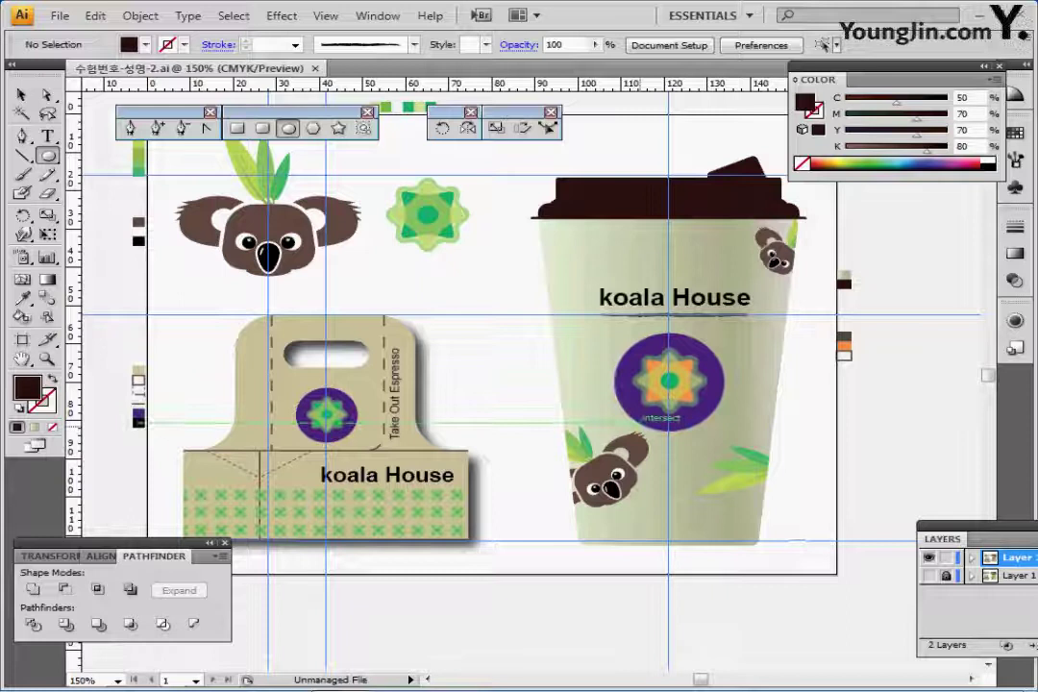
key(ctrl+semicolon)
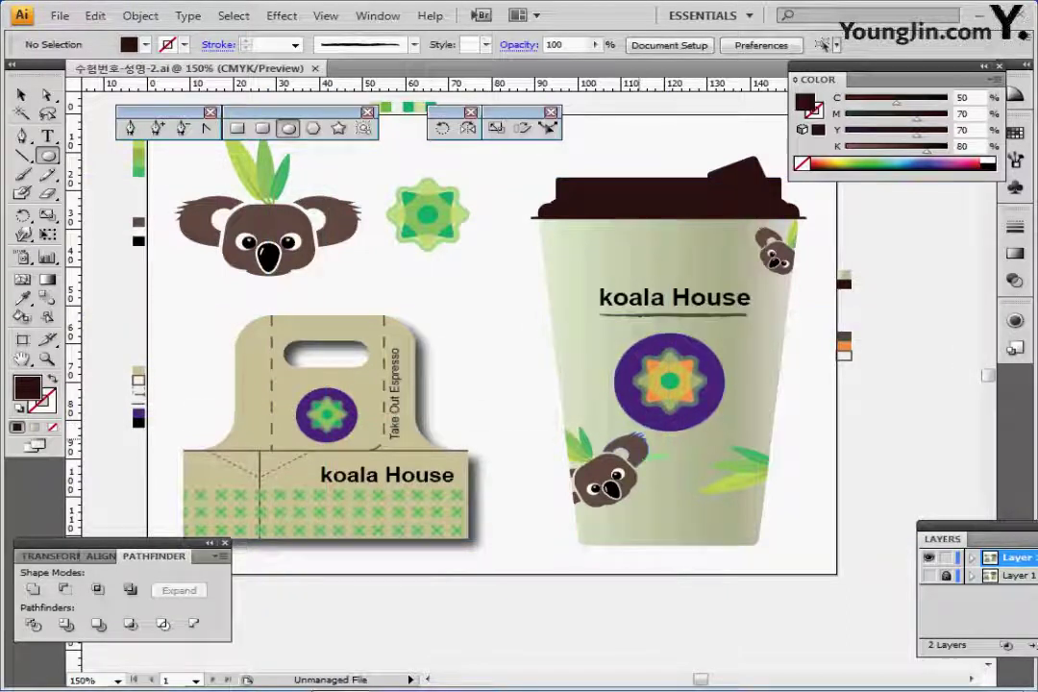